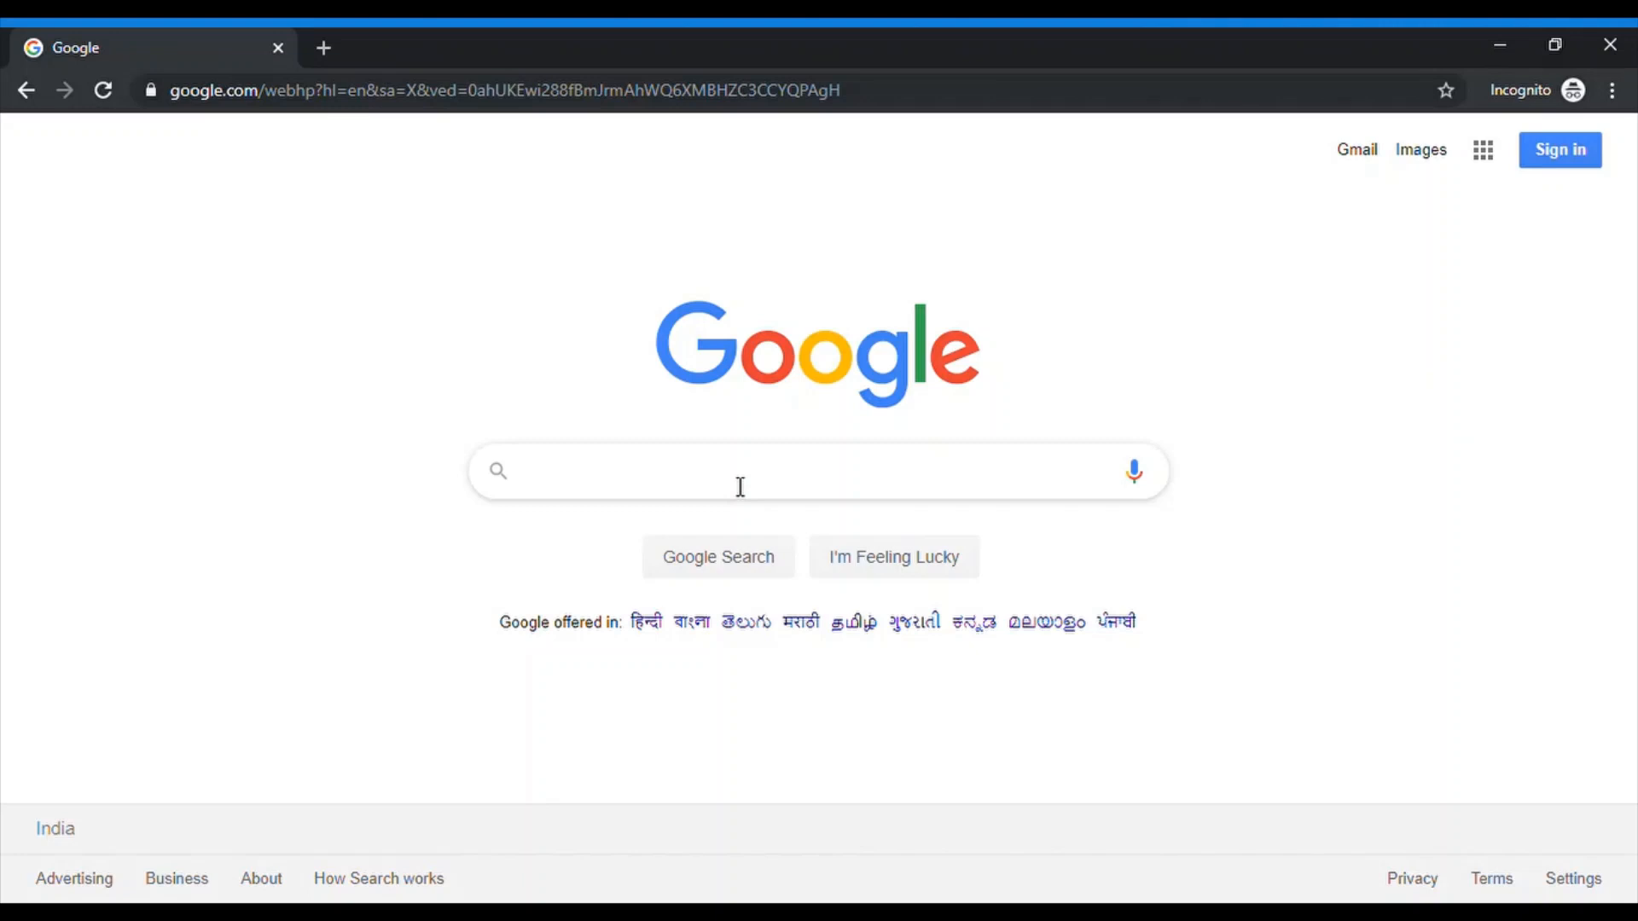
Search Google for "tik tok ads" and open the Advertising on TikTok site at ads.tiktok.com.
text(tik tok ads)
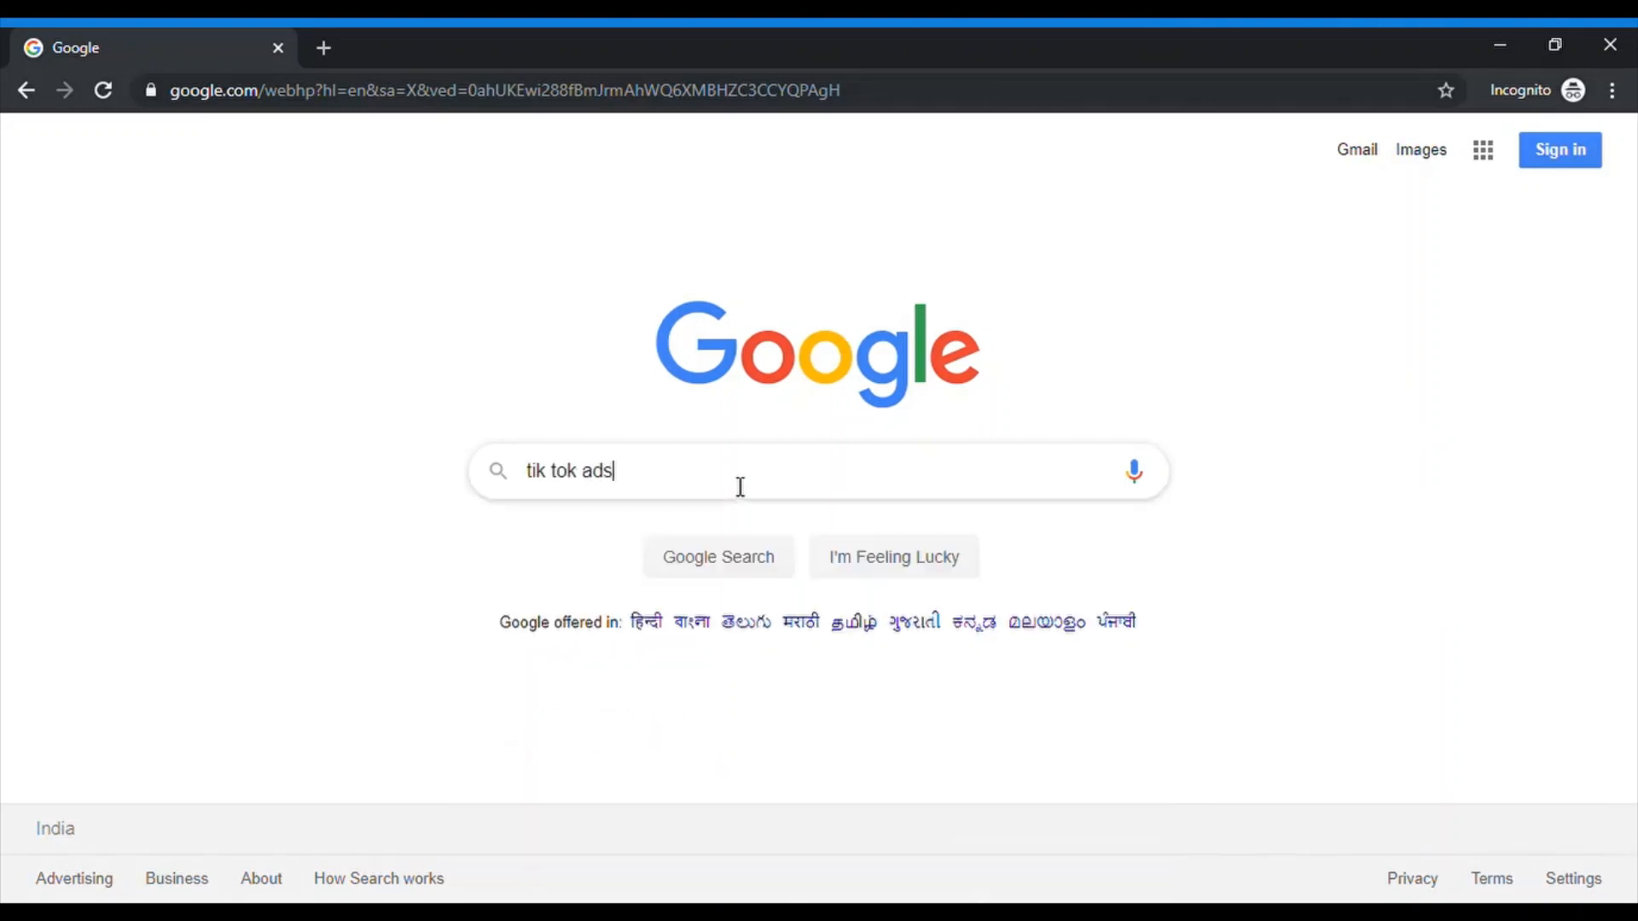
key(Return)
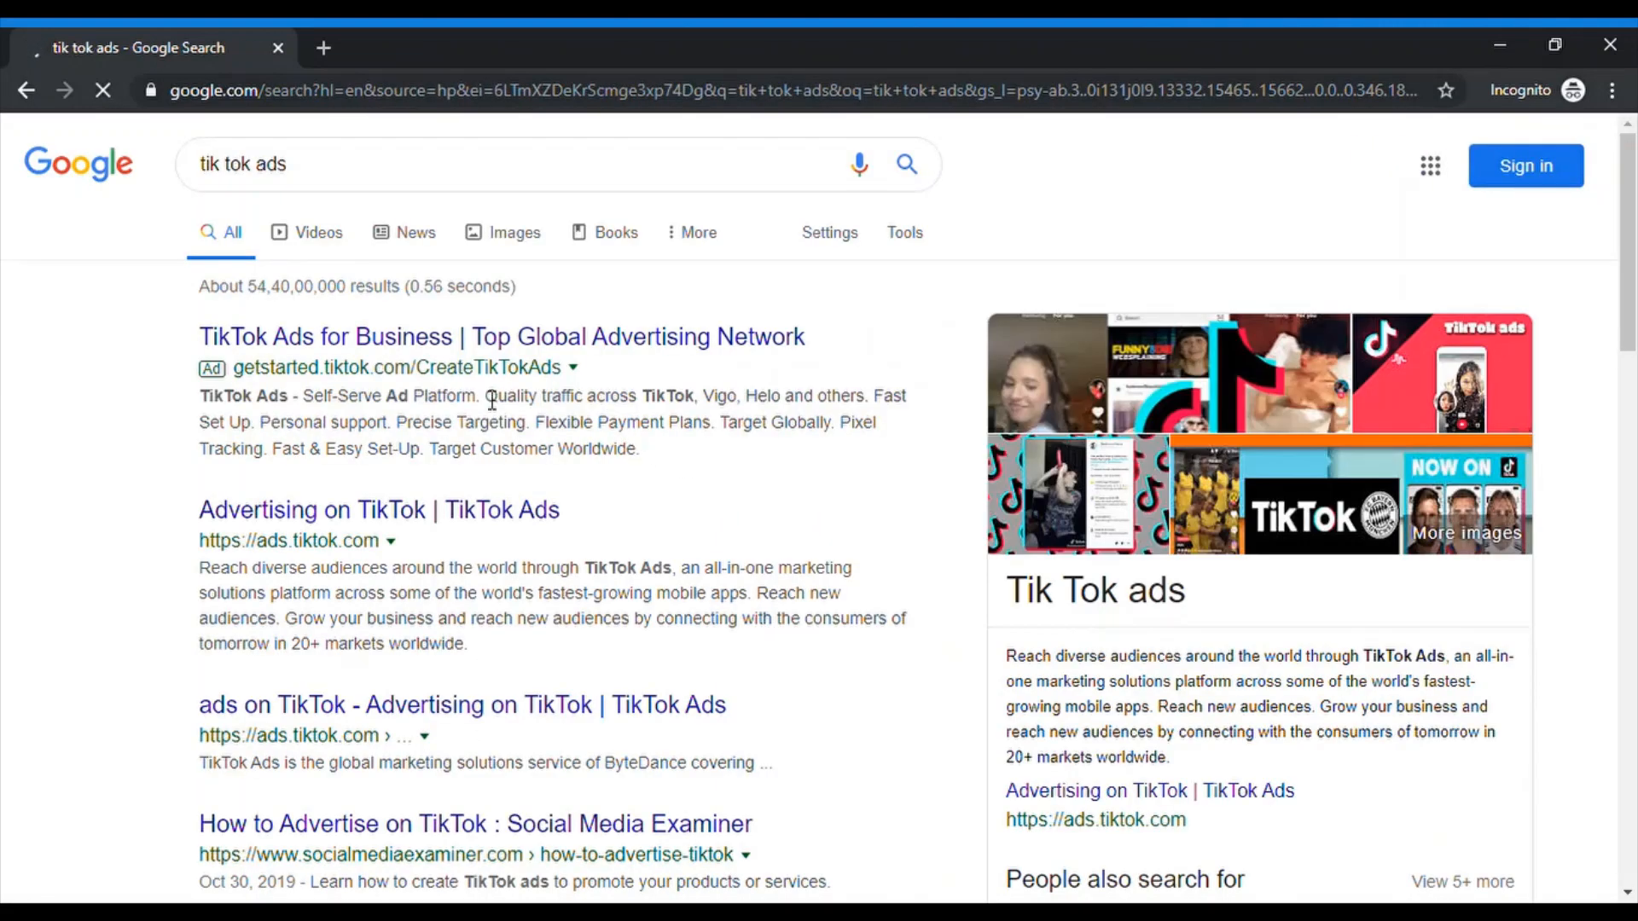
click(452, 515)
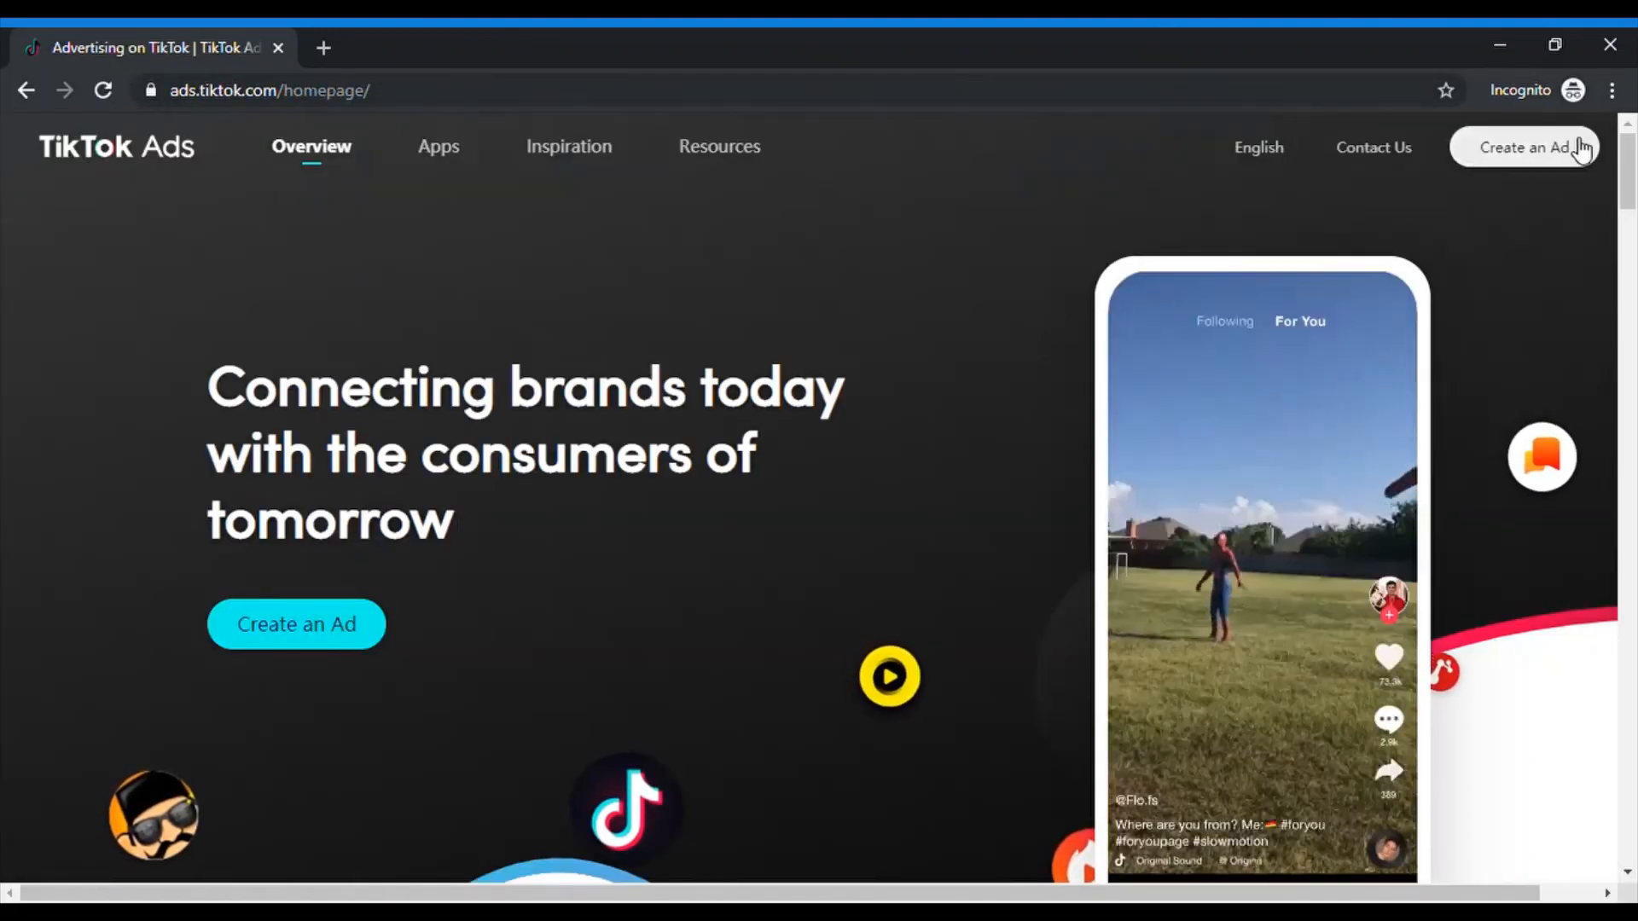
Enter the ad creation area with the Ad Account rather than the Business Center, and start a new campaign.
click(1526, 148)
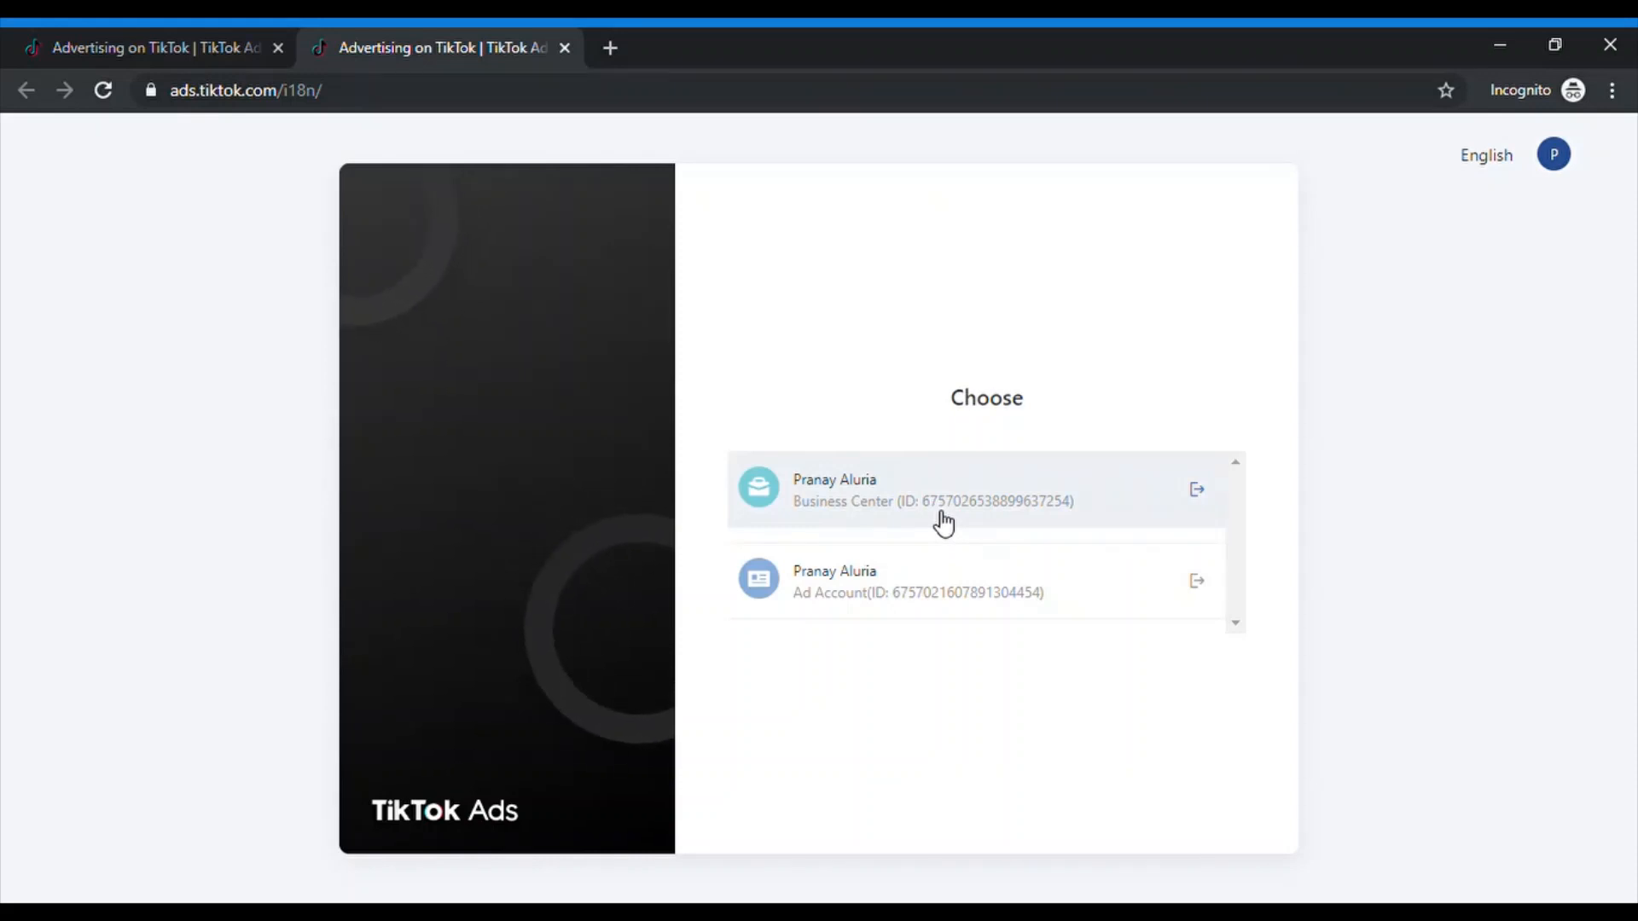
click(896, 598)
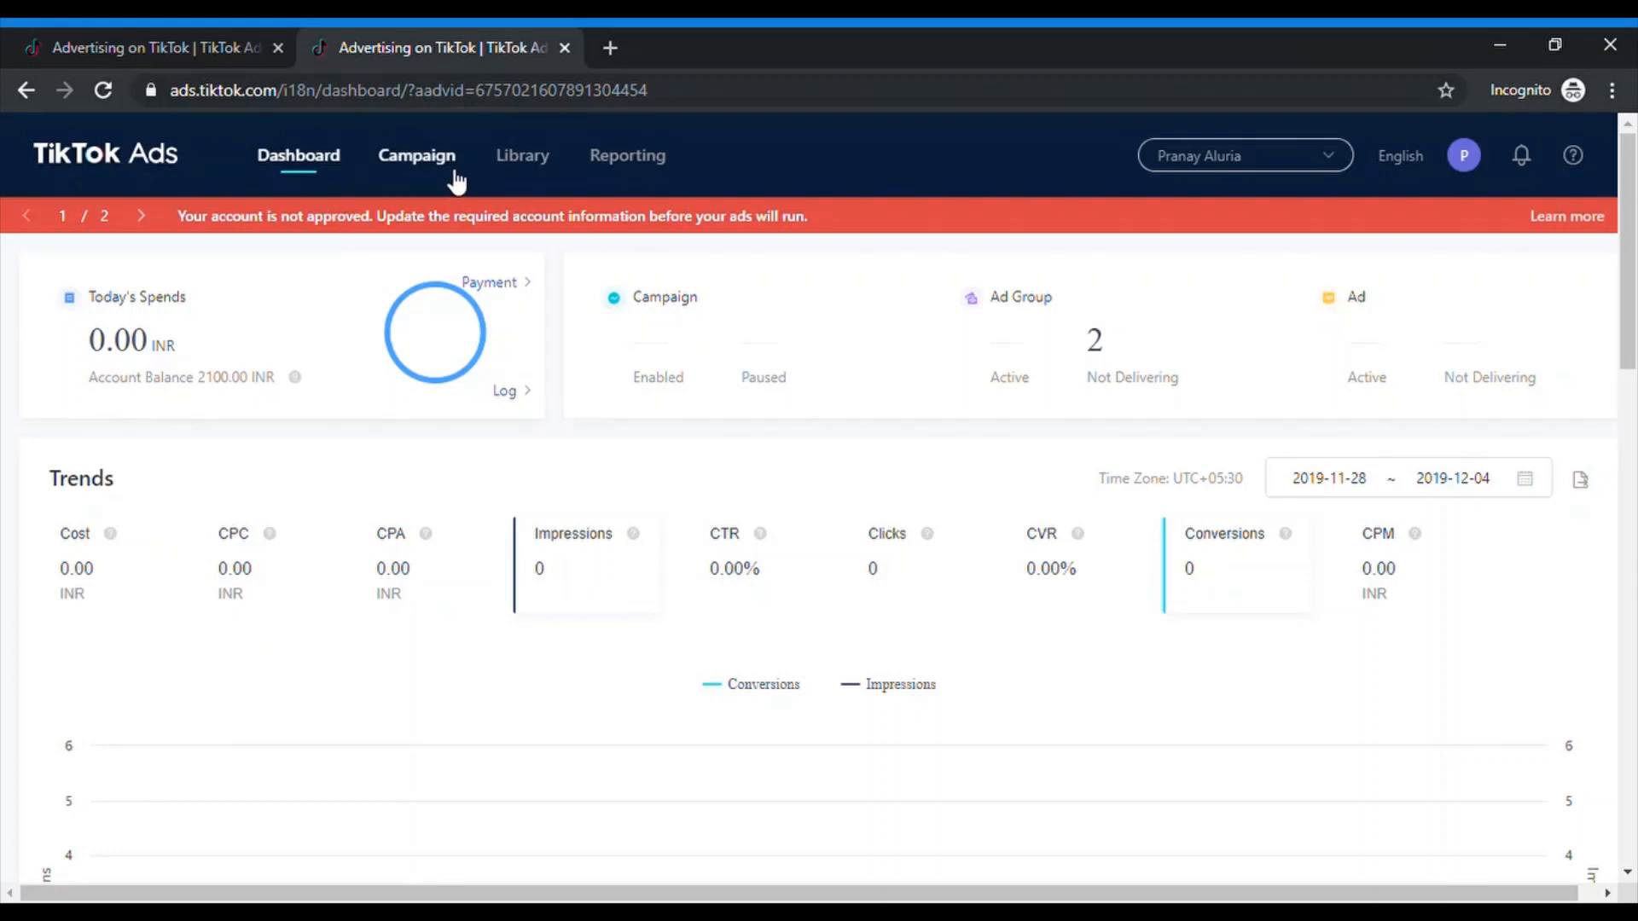
mouse_move(523, 171)
click(416, 159)
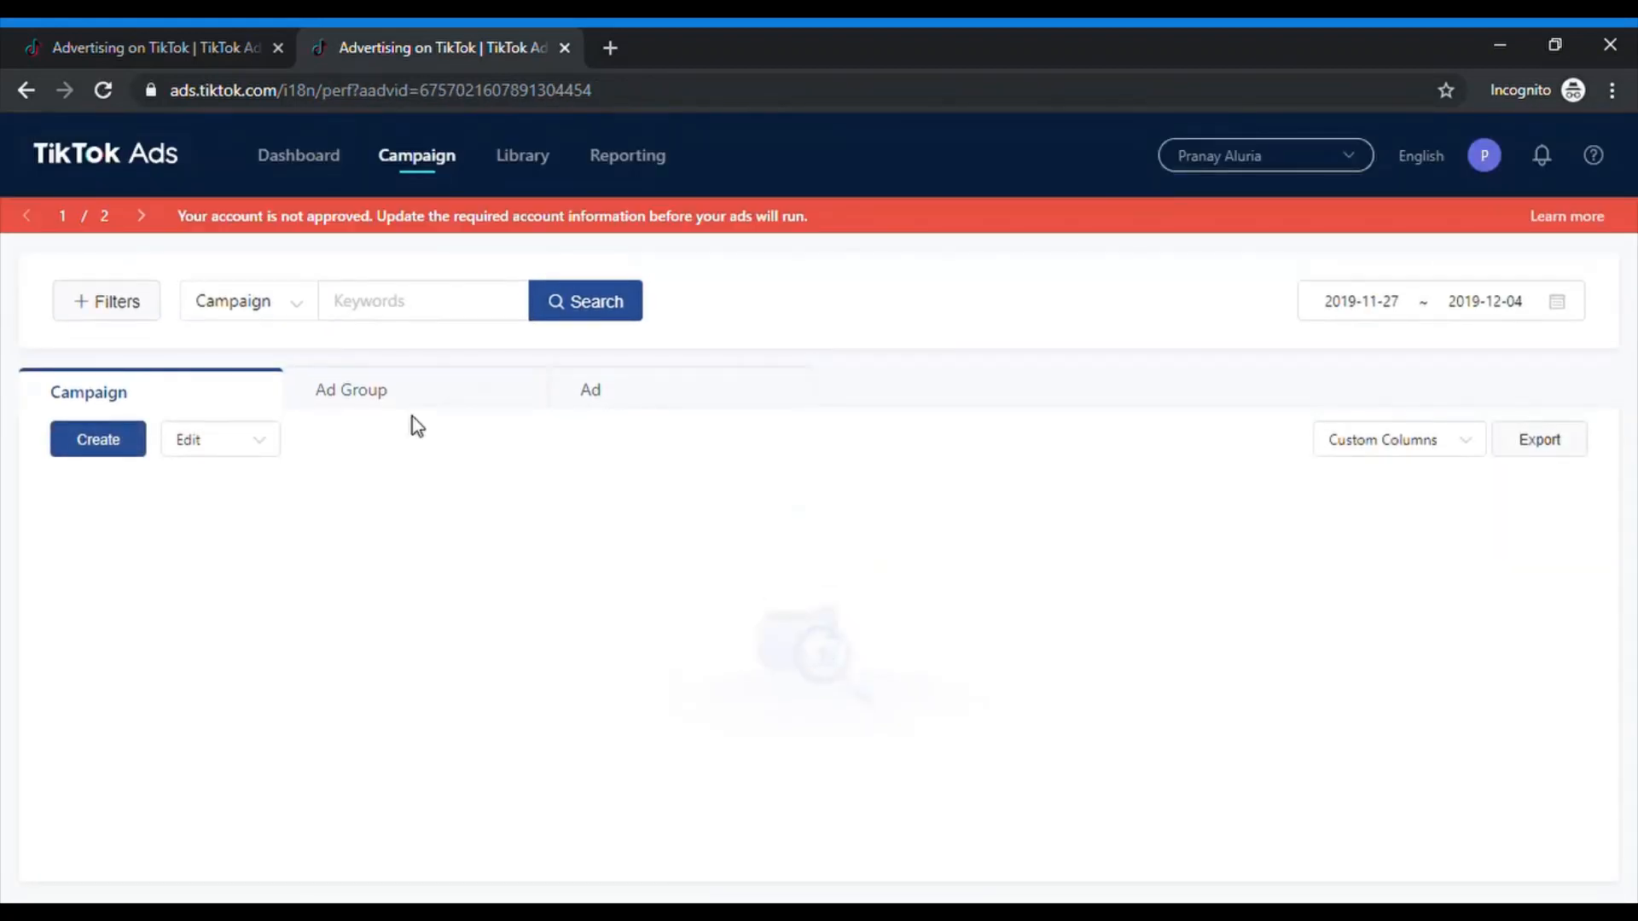
click(135, 452)
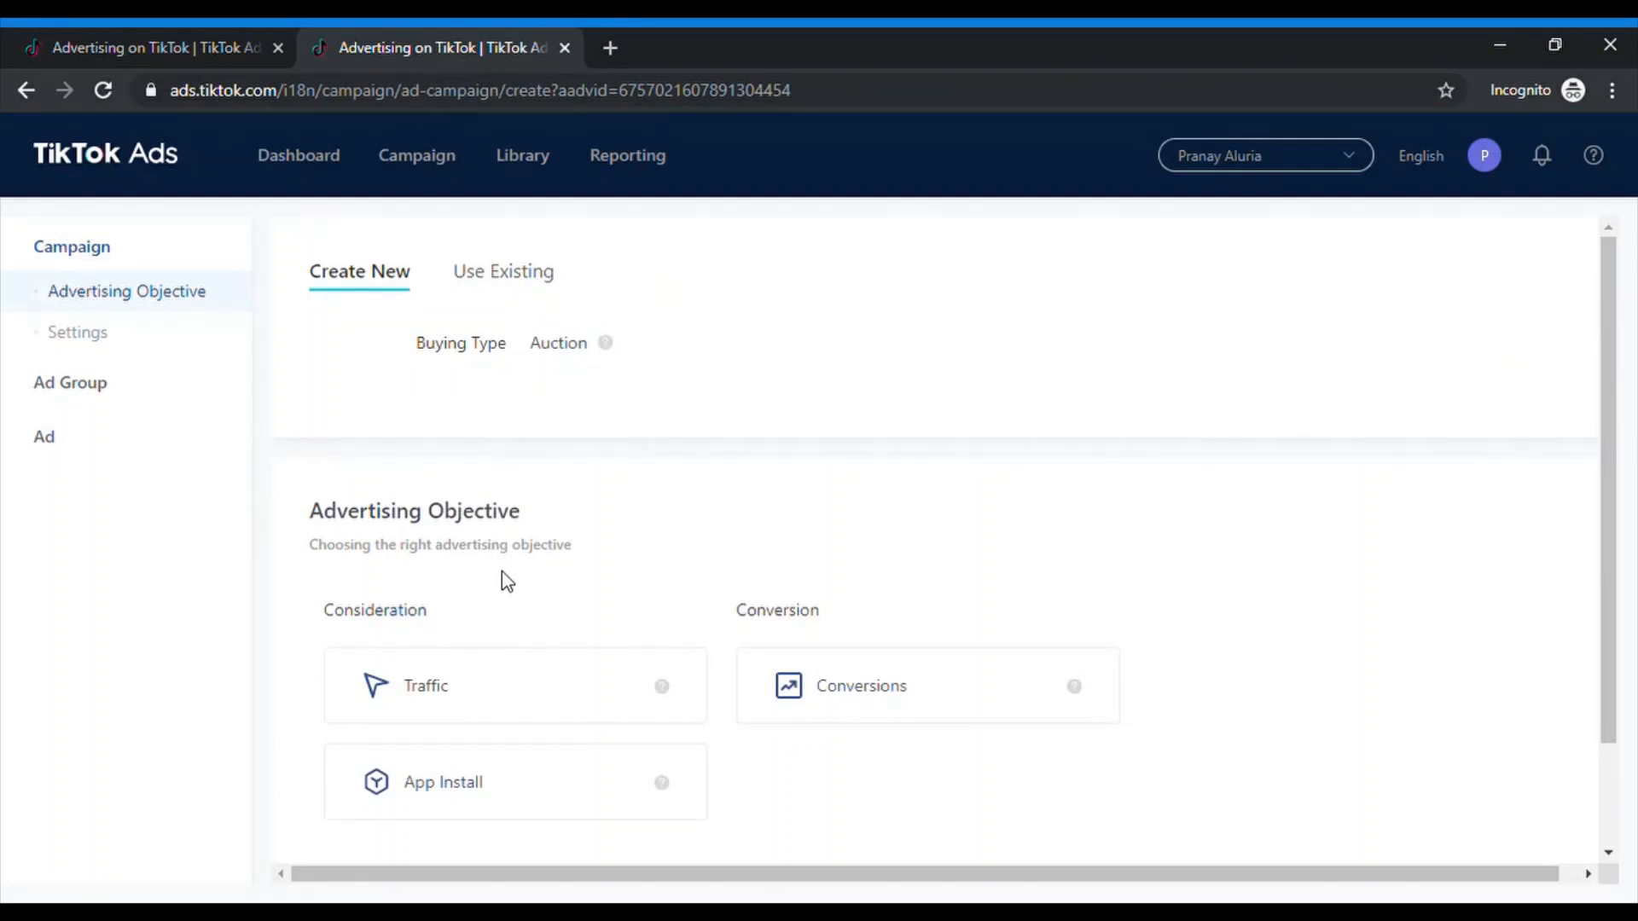
Choose Traffic as the advertising objective of the new campaign.
scroll(502, 571, down, 2)
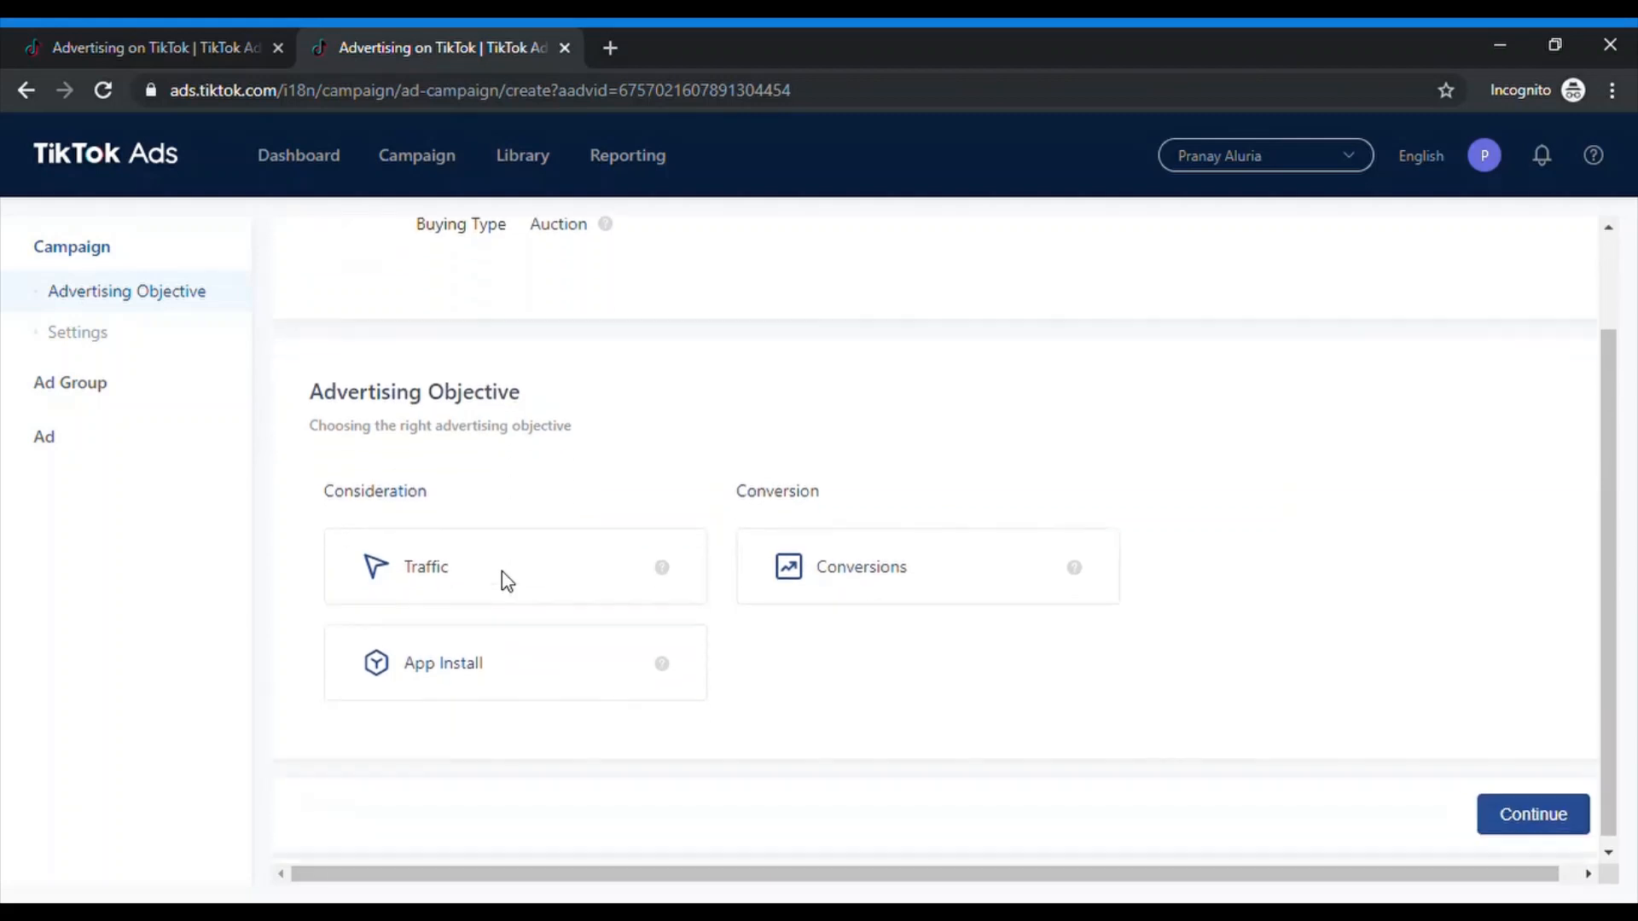
mouse_move(668, 567)
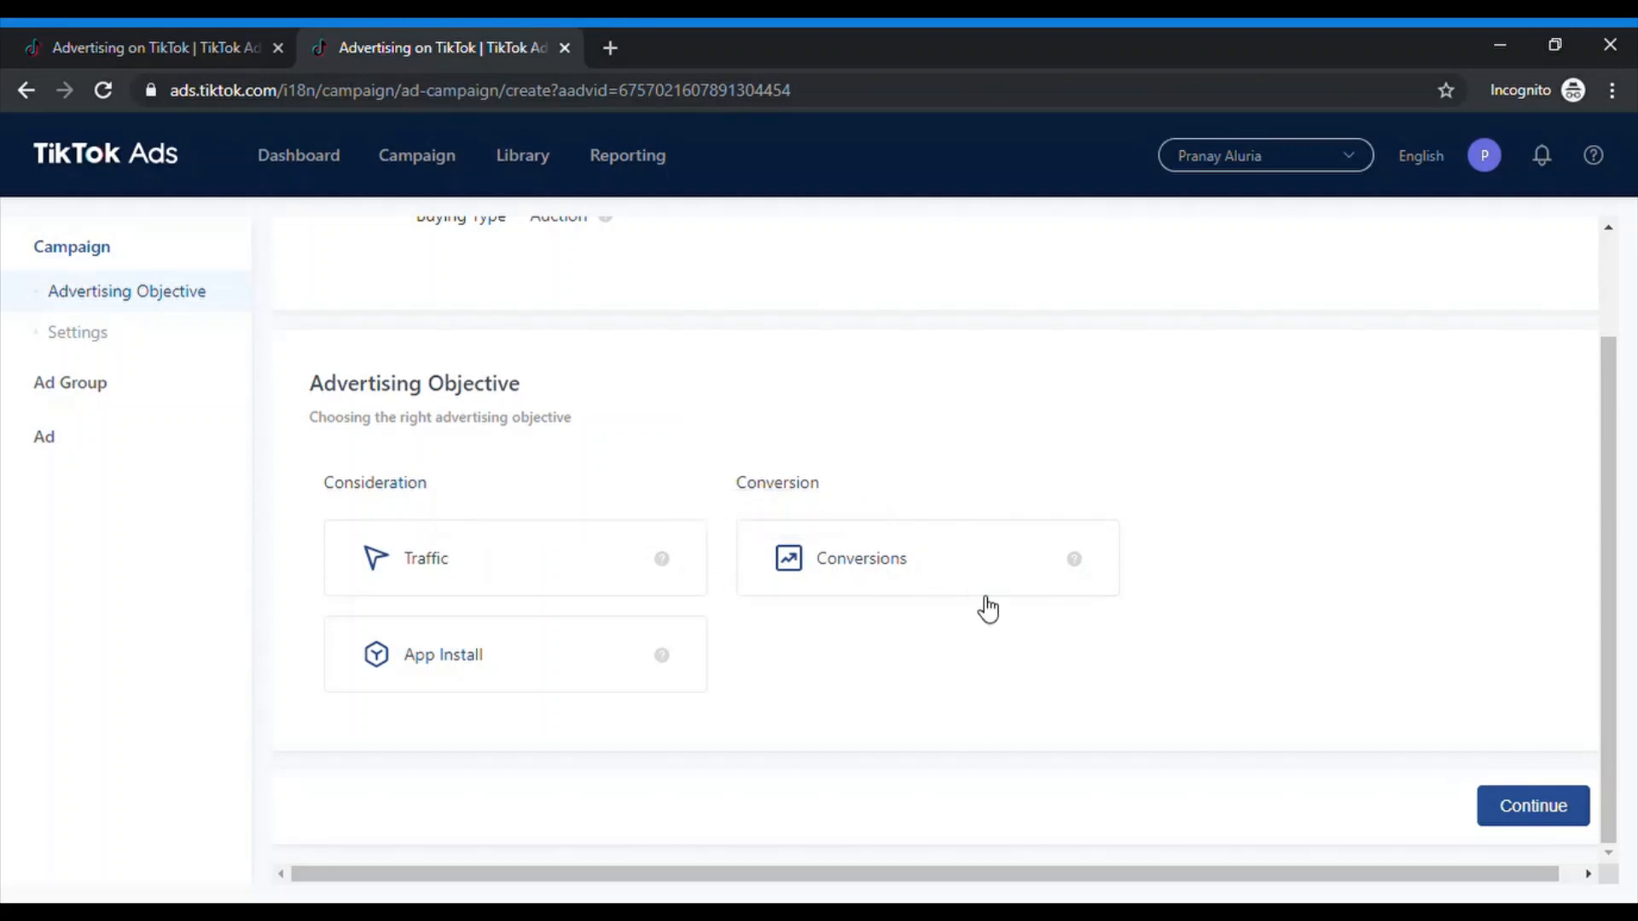
mouse_move(1083, 570)
click(553, 577)
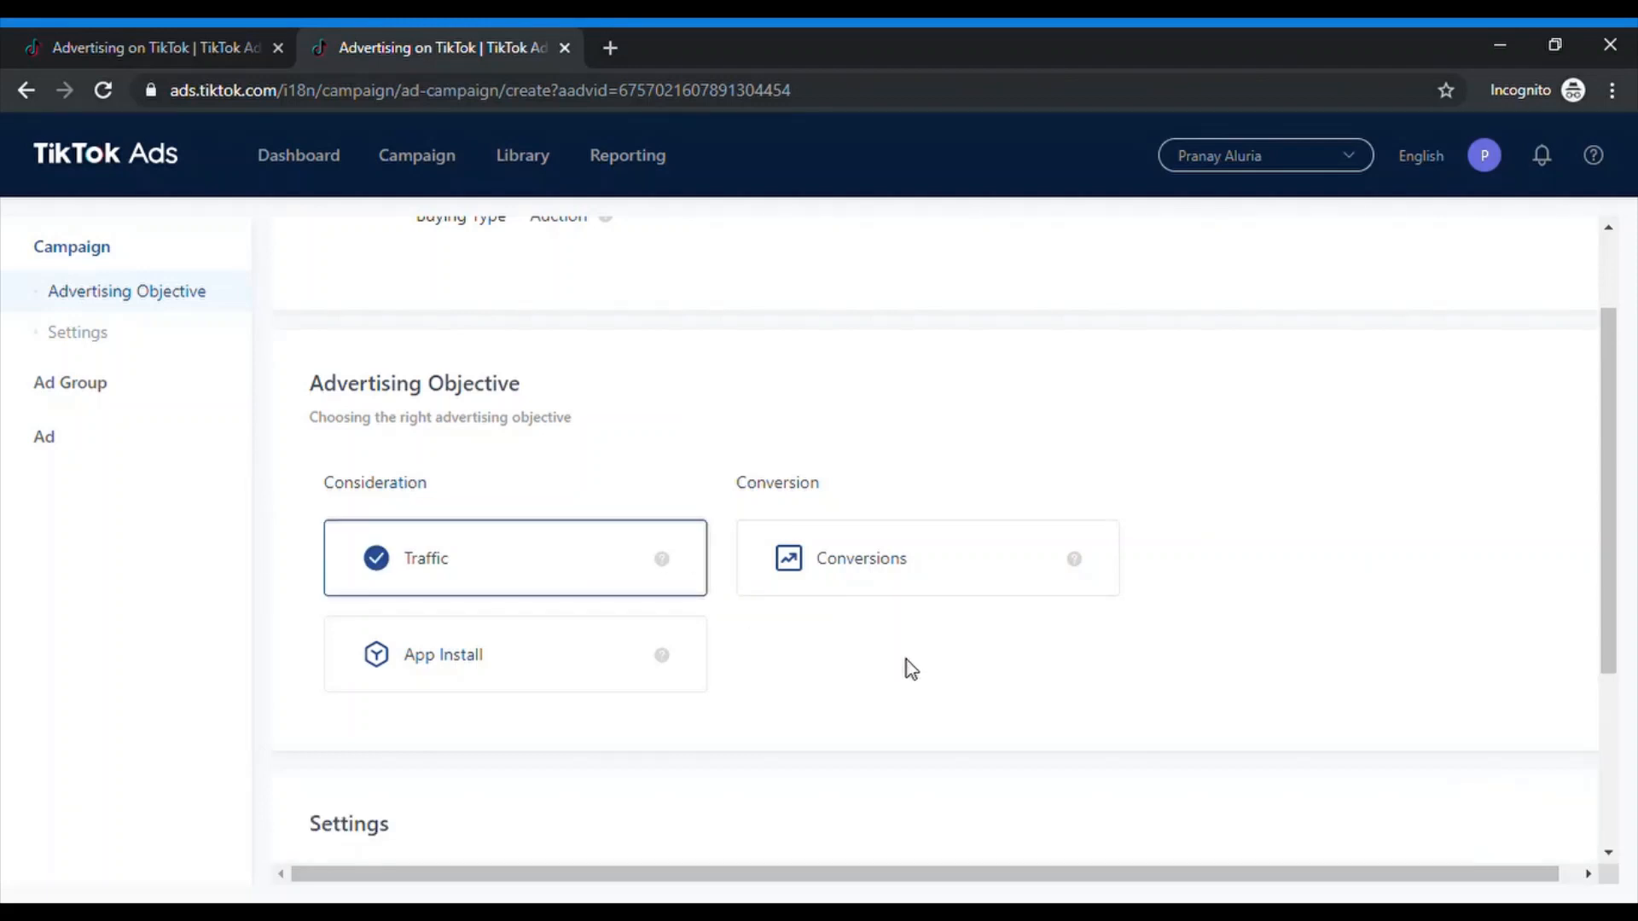
Name the campaign "First Tik Tok Test Campaign".
scroll(1113, 680, down, 3)
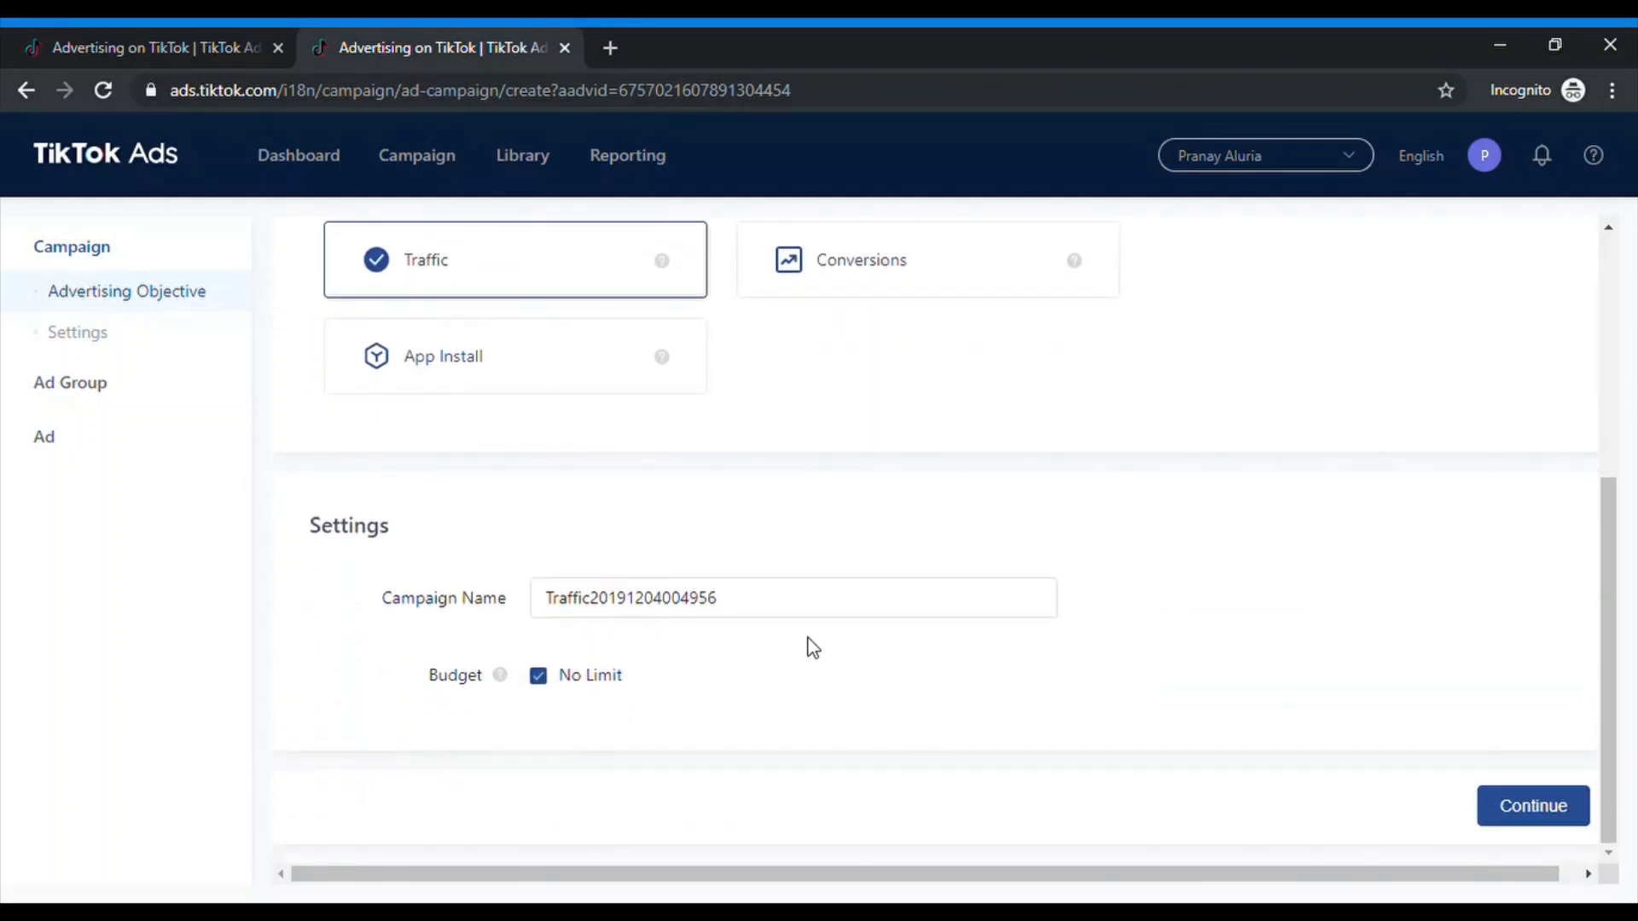
double_click(766, 613)
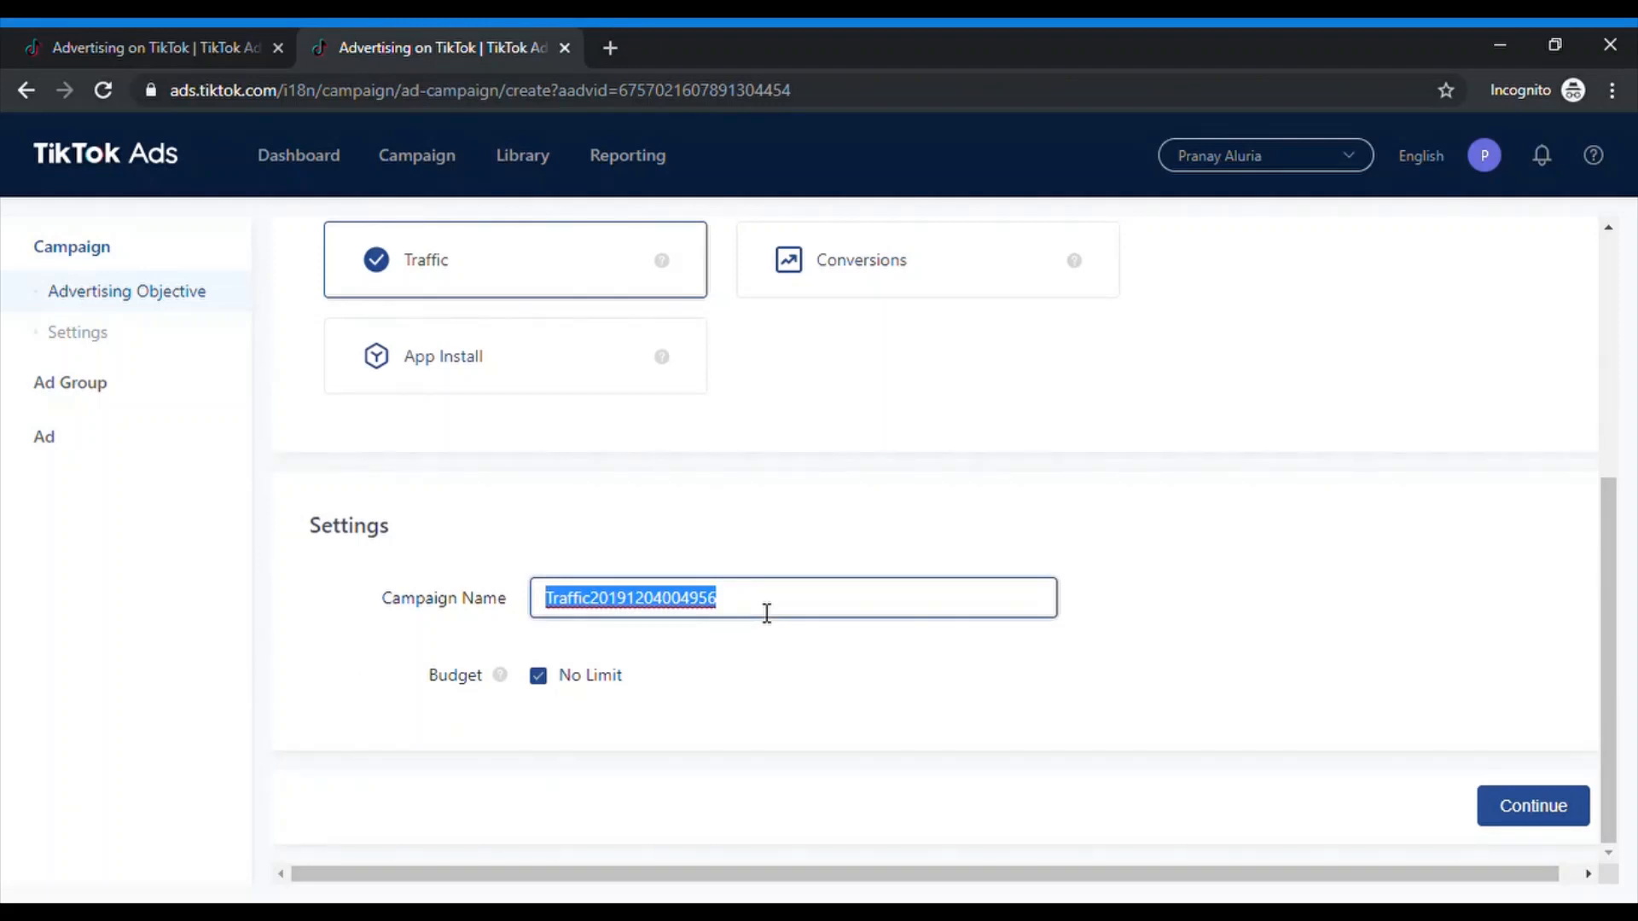
text(First )
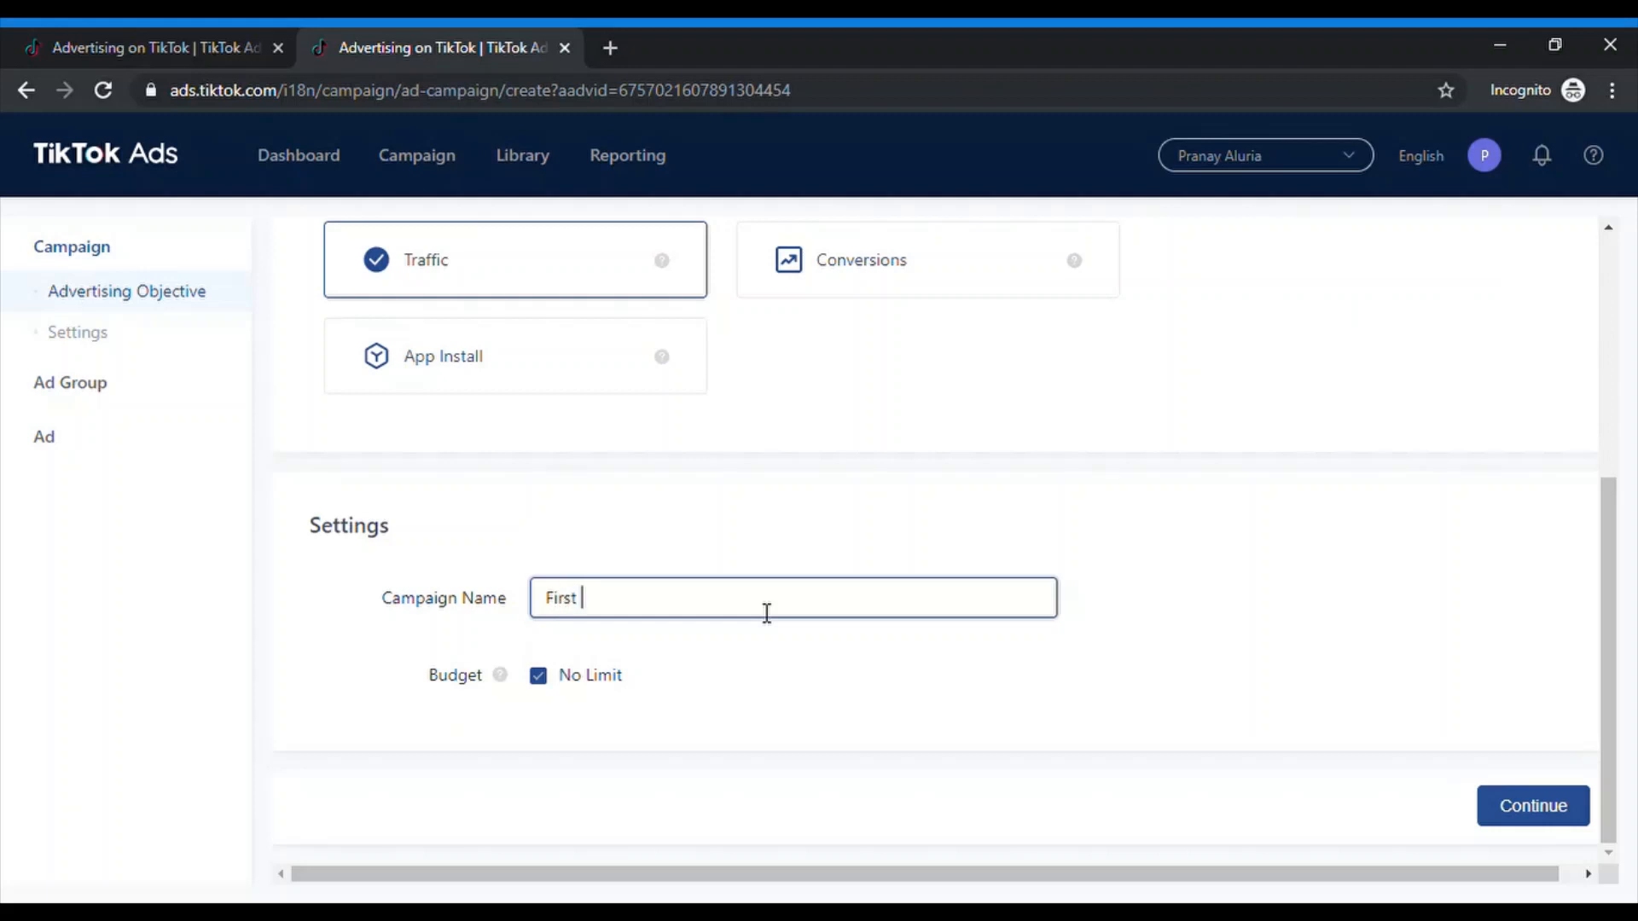
text(Tik Tok Test Ca)
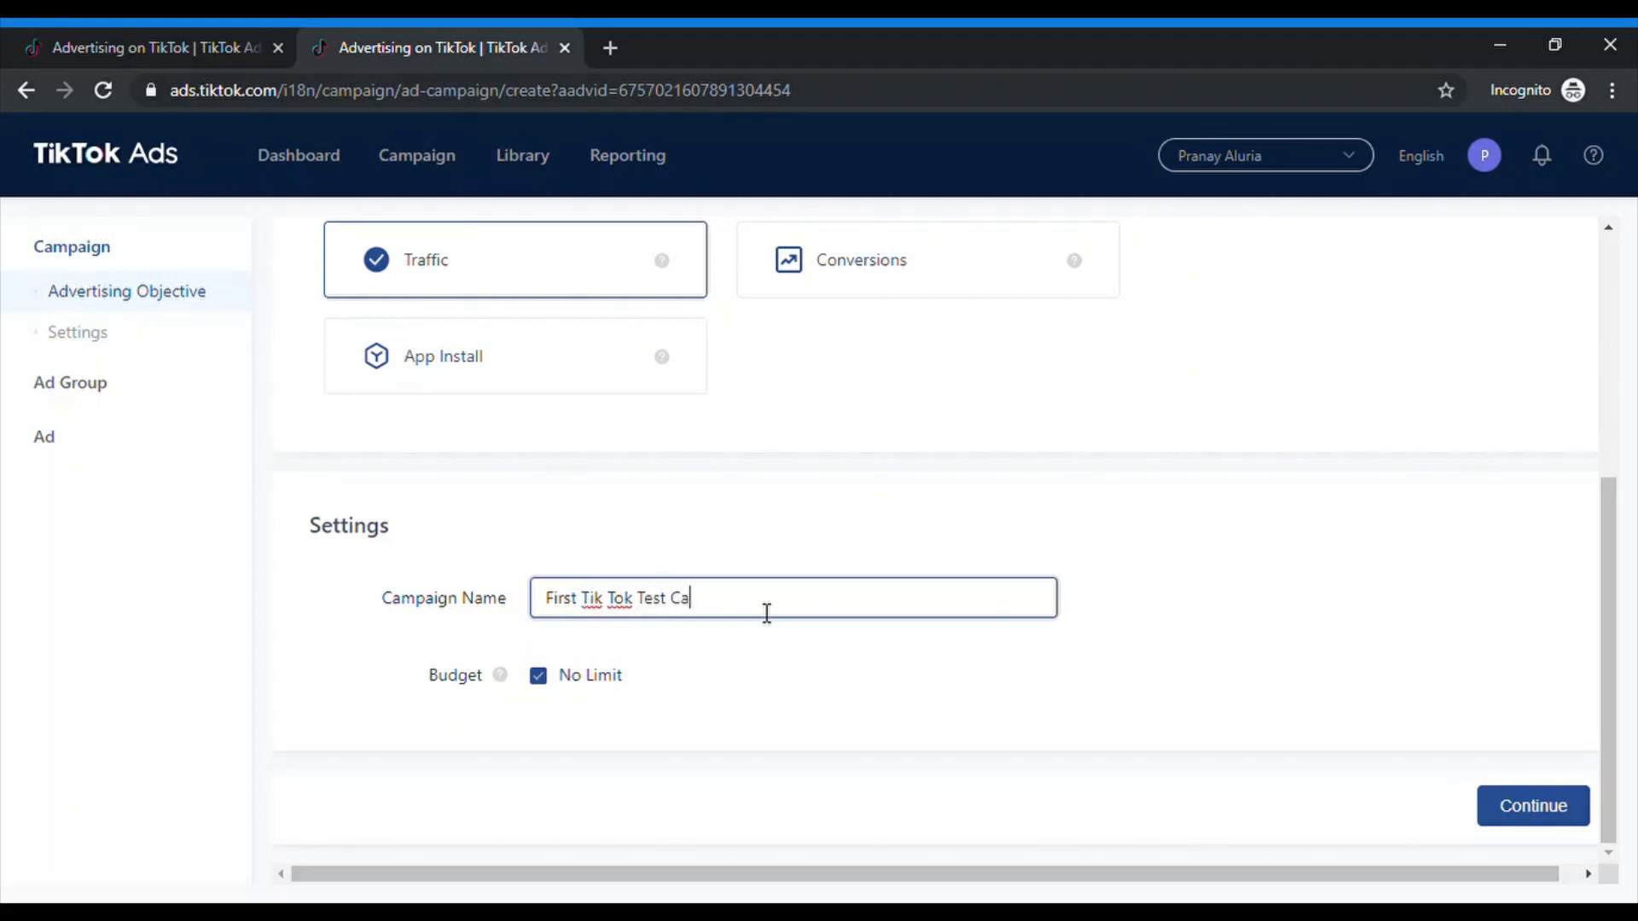
text(mpaign)
Turn off the No Limit budget option and set a Lifetime campaign budget of 20000 INR.
click(540, 678)
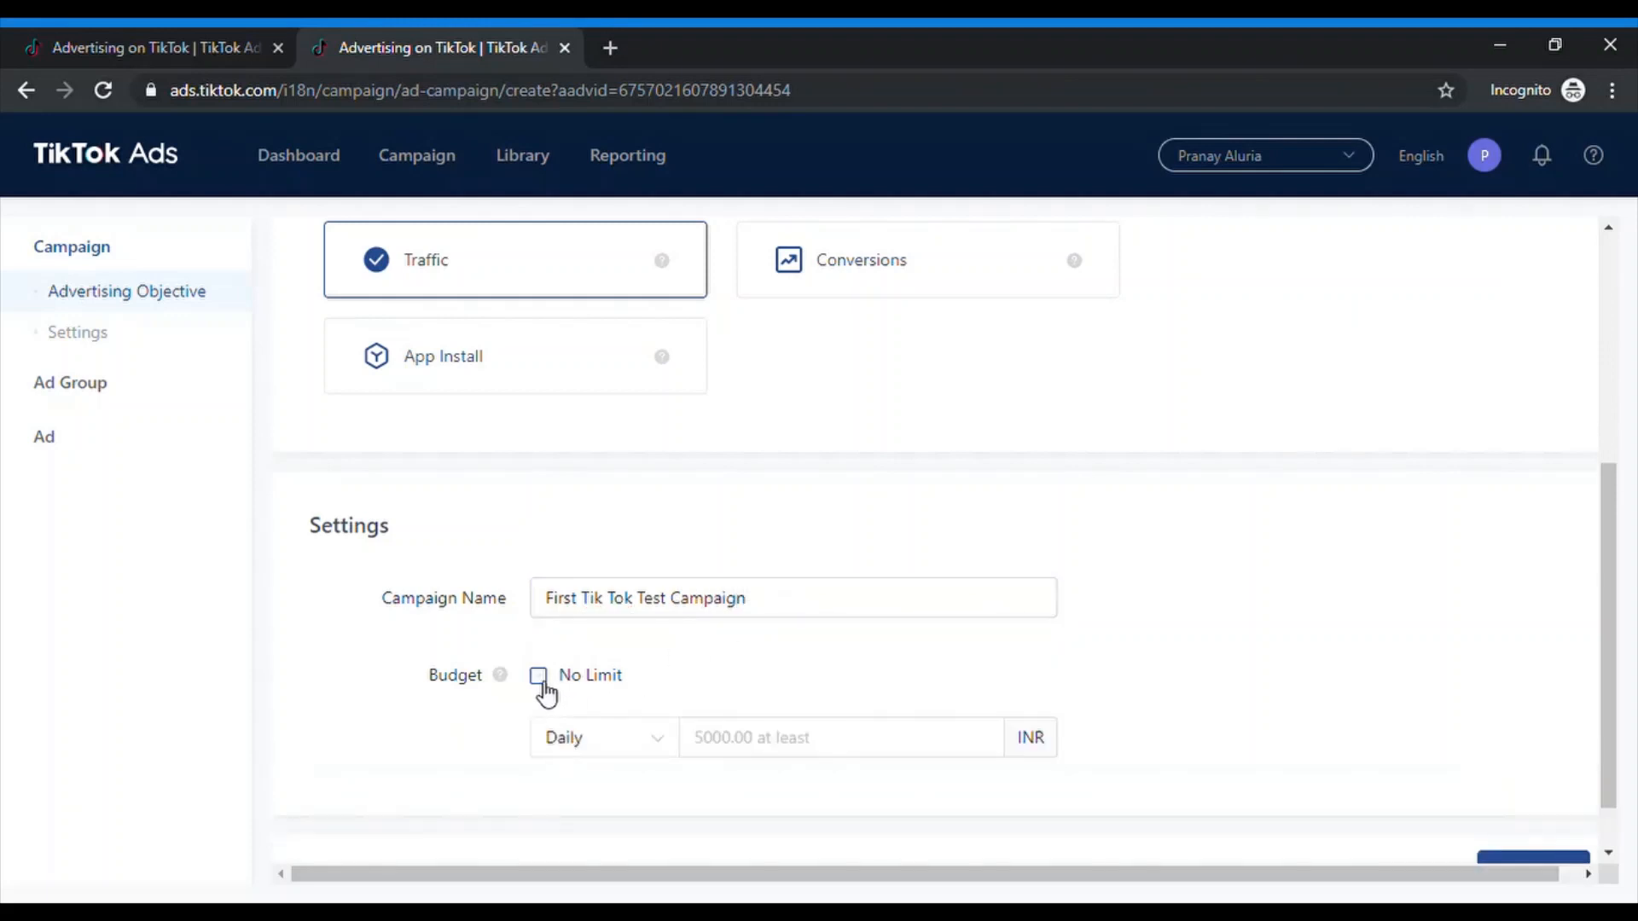
scroll(631, 696, down, 1)
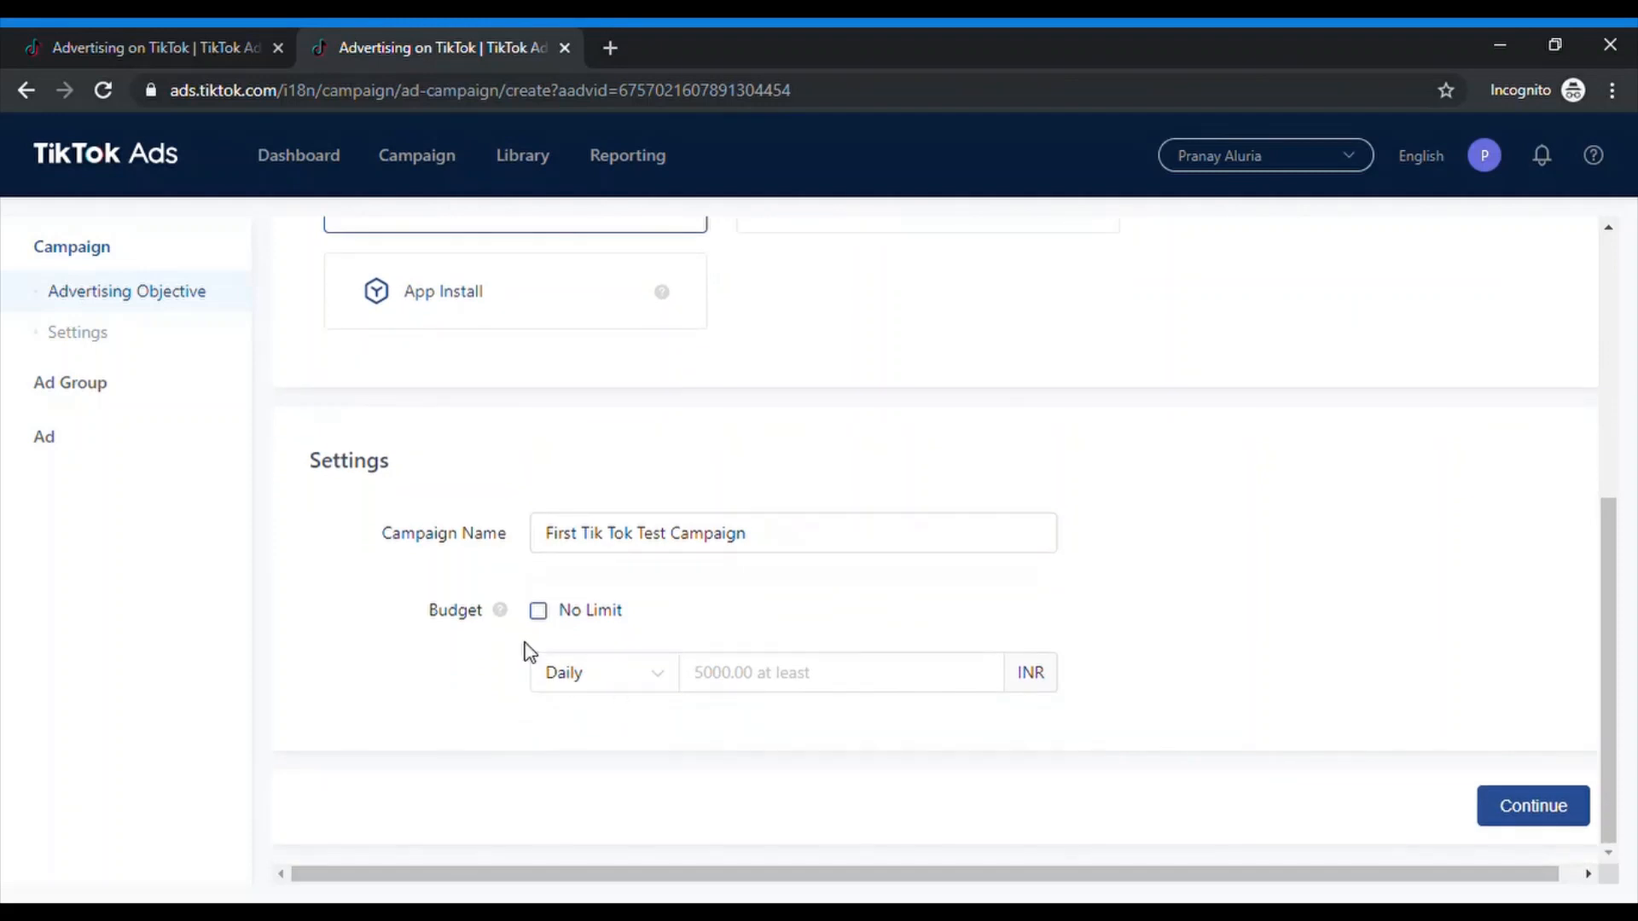
click(655, 672)
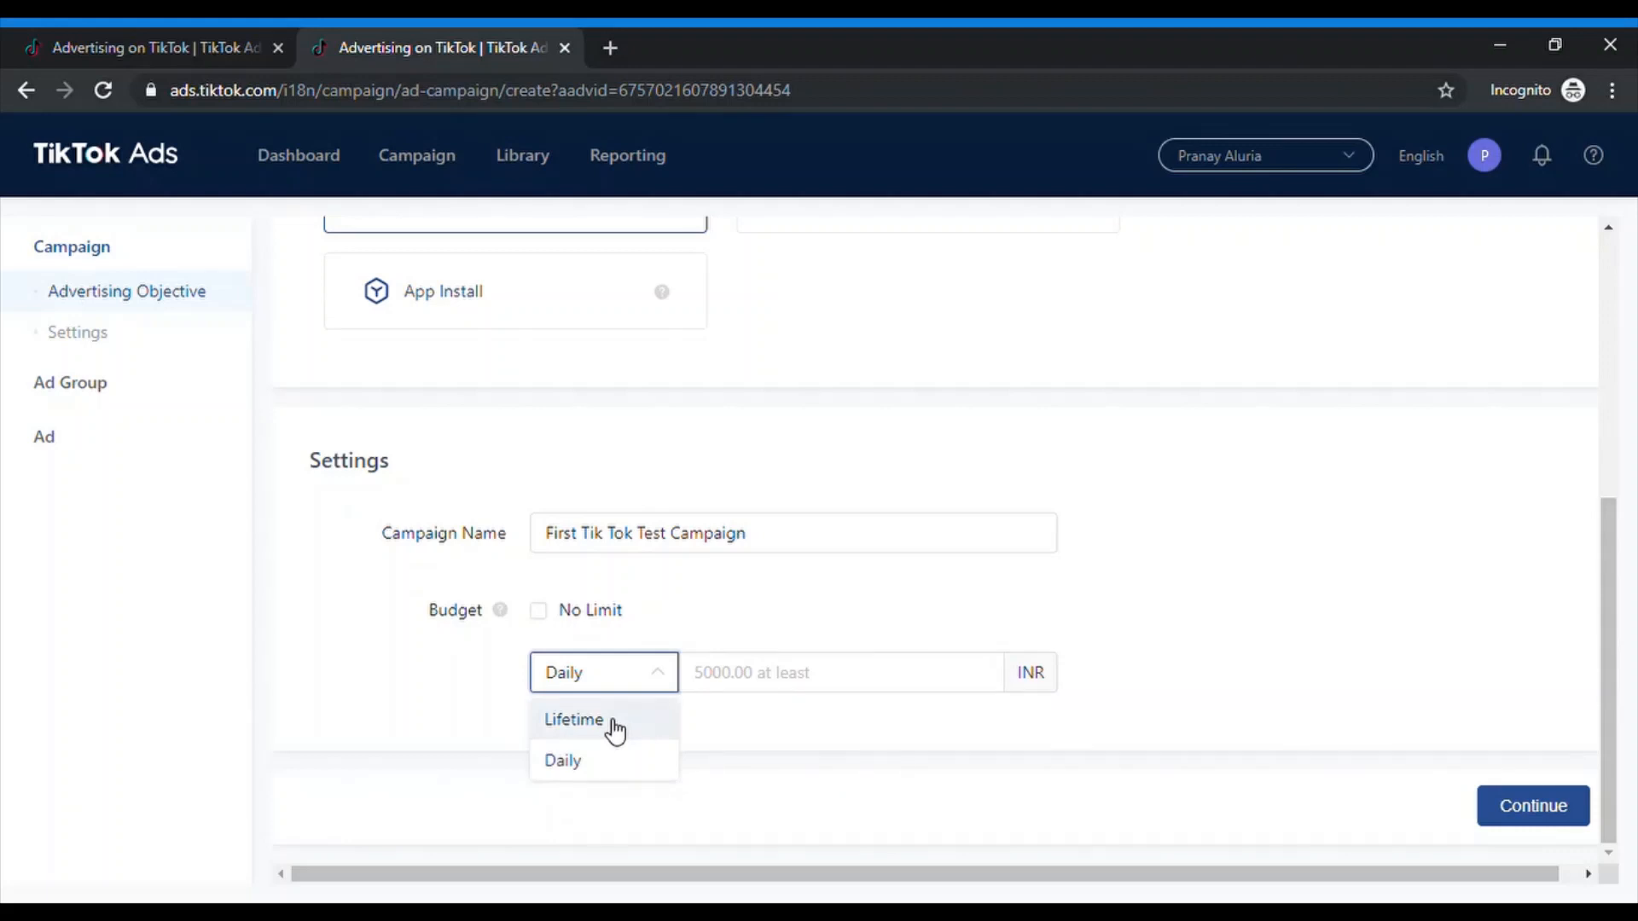
click(611, 722)
click(760, 685)
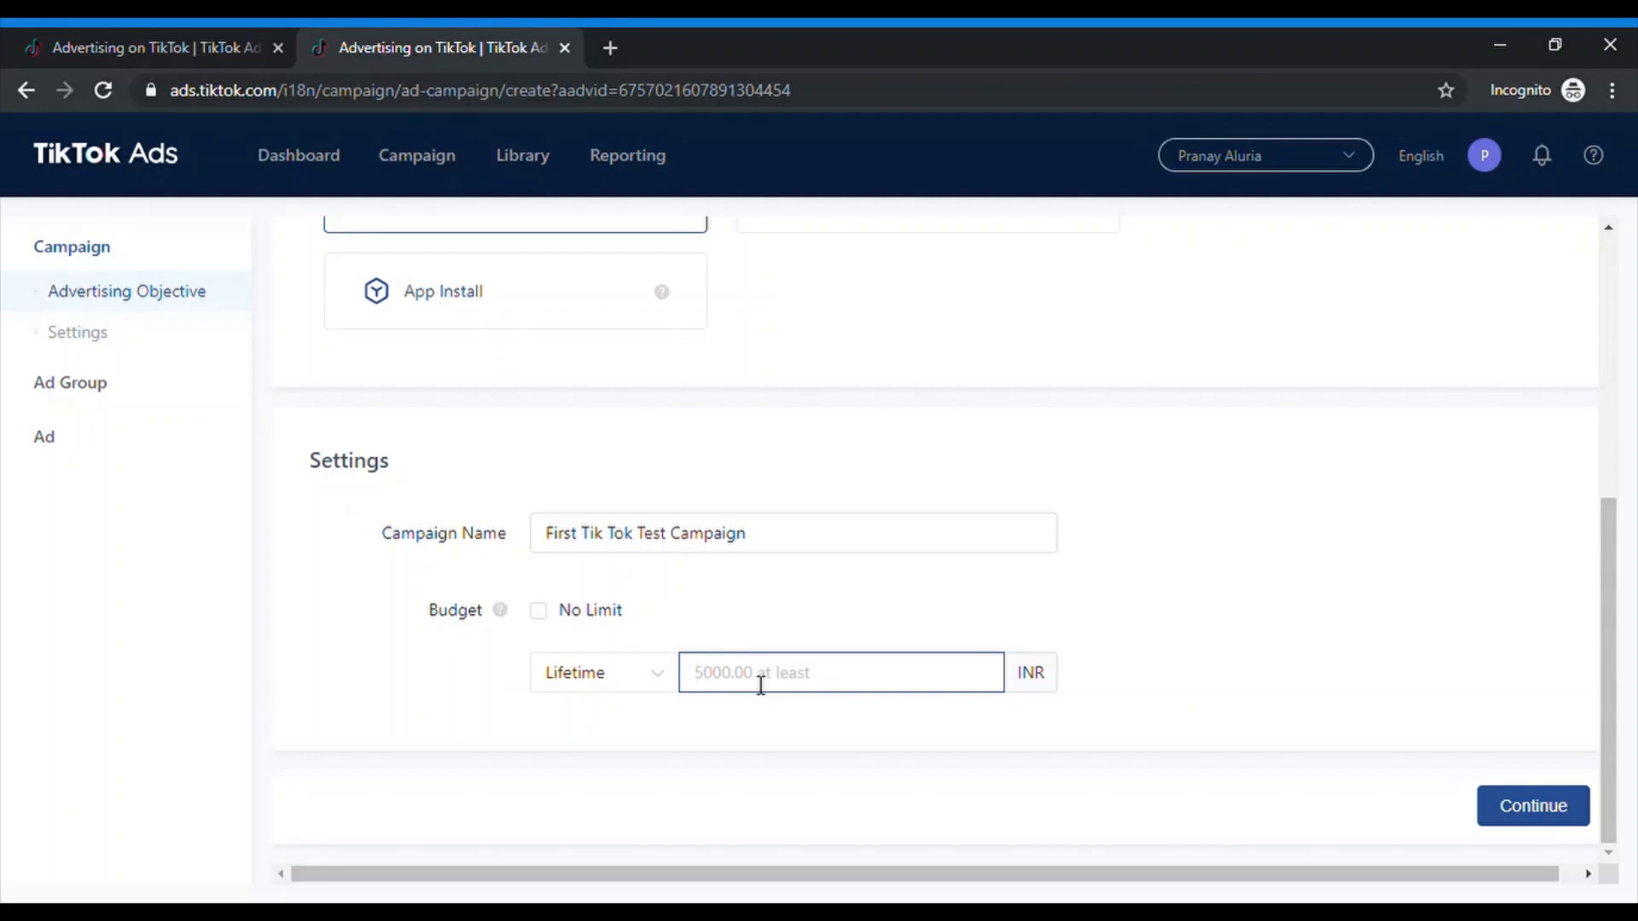
text(100000.00)
click(785, 729)
click(764, 683)
double_click(733, 683)
text(20000)
click(766, 715)
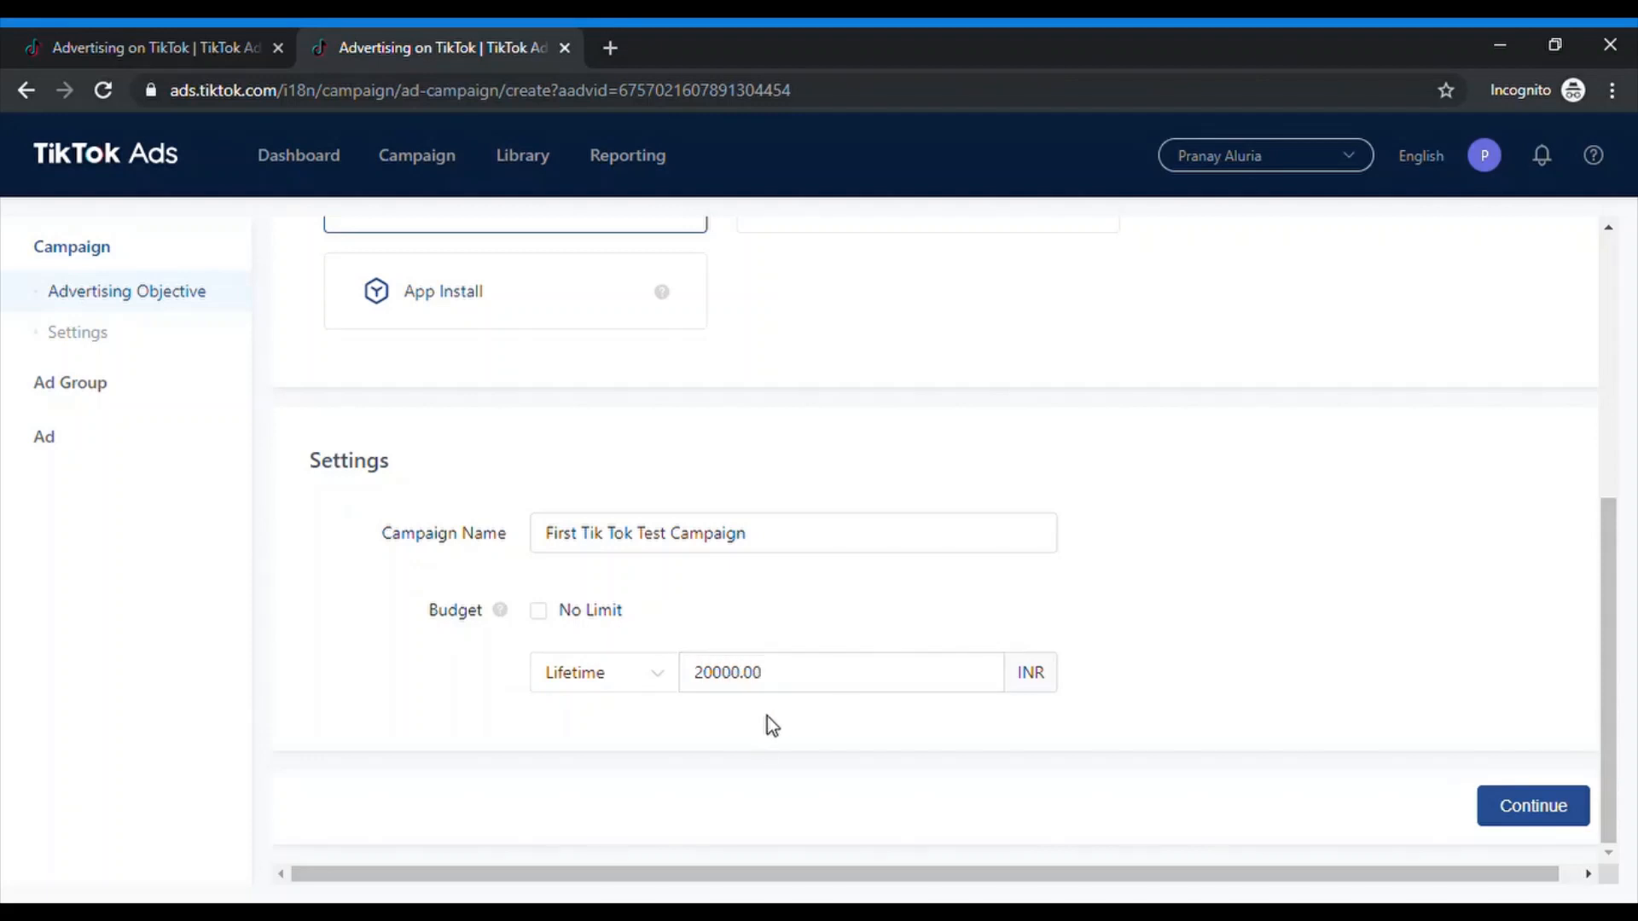
Switch the campaign budget to Daily with 10000 INR and continue to the ad group setup.
click(665, 686)
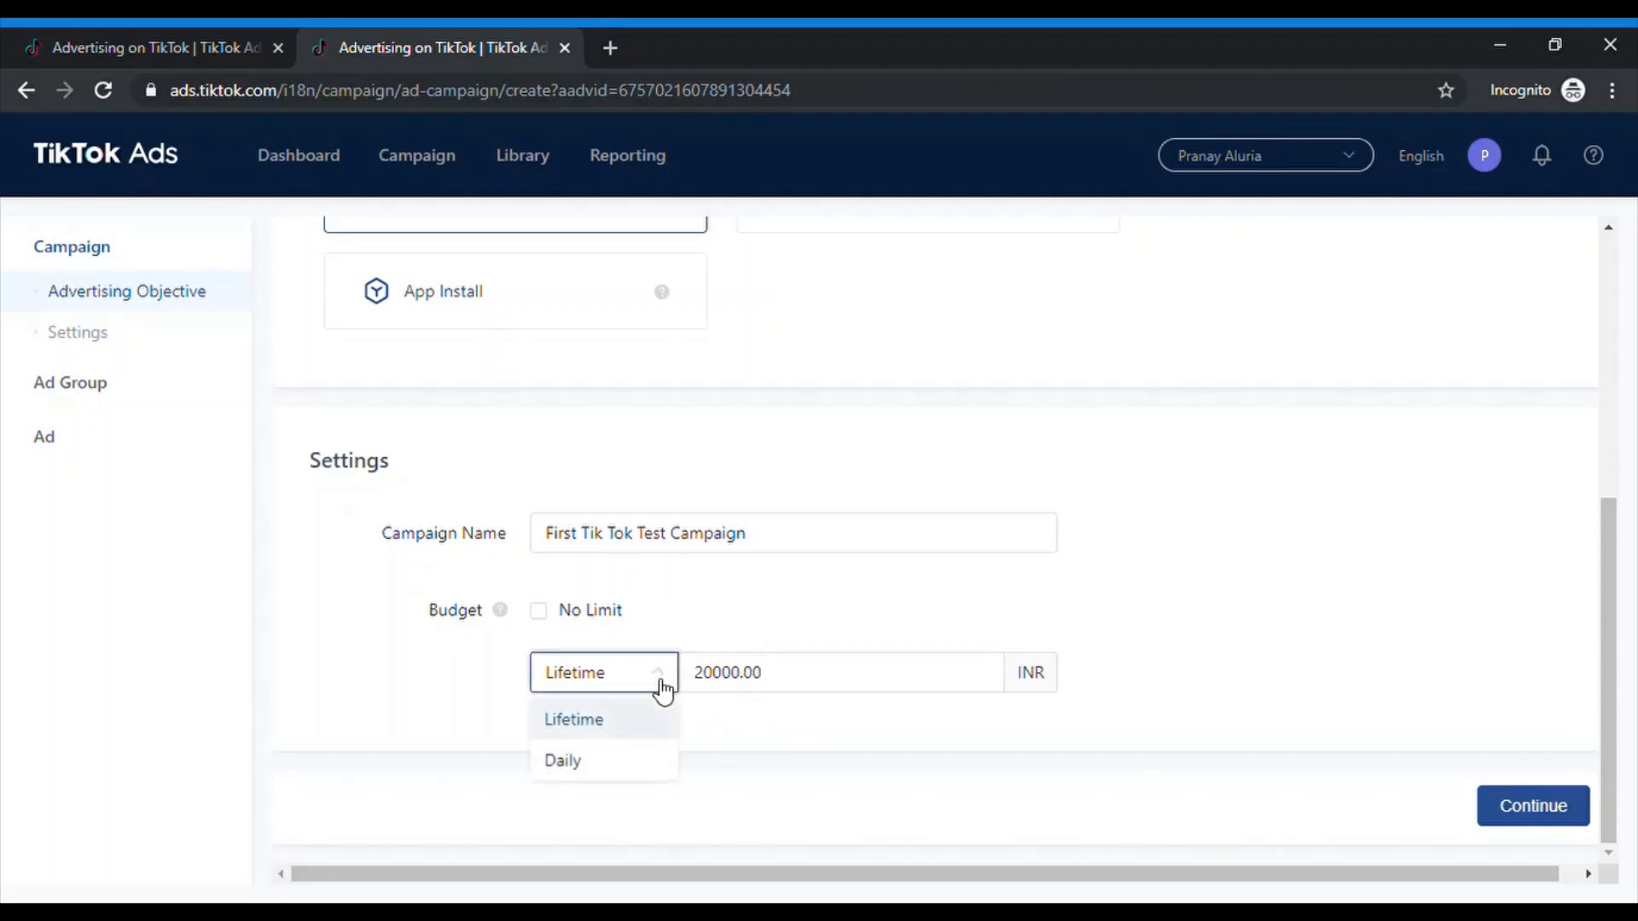
click(631, 776)
click(760, 683)
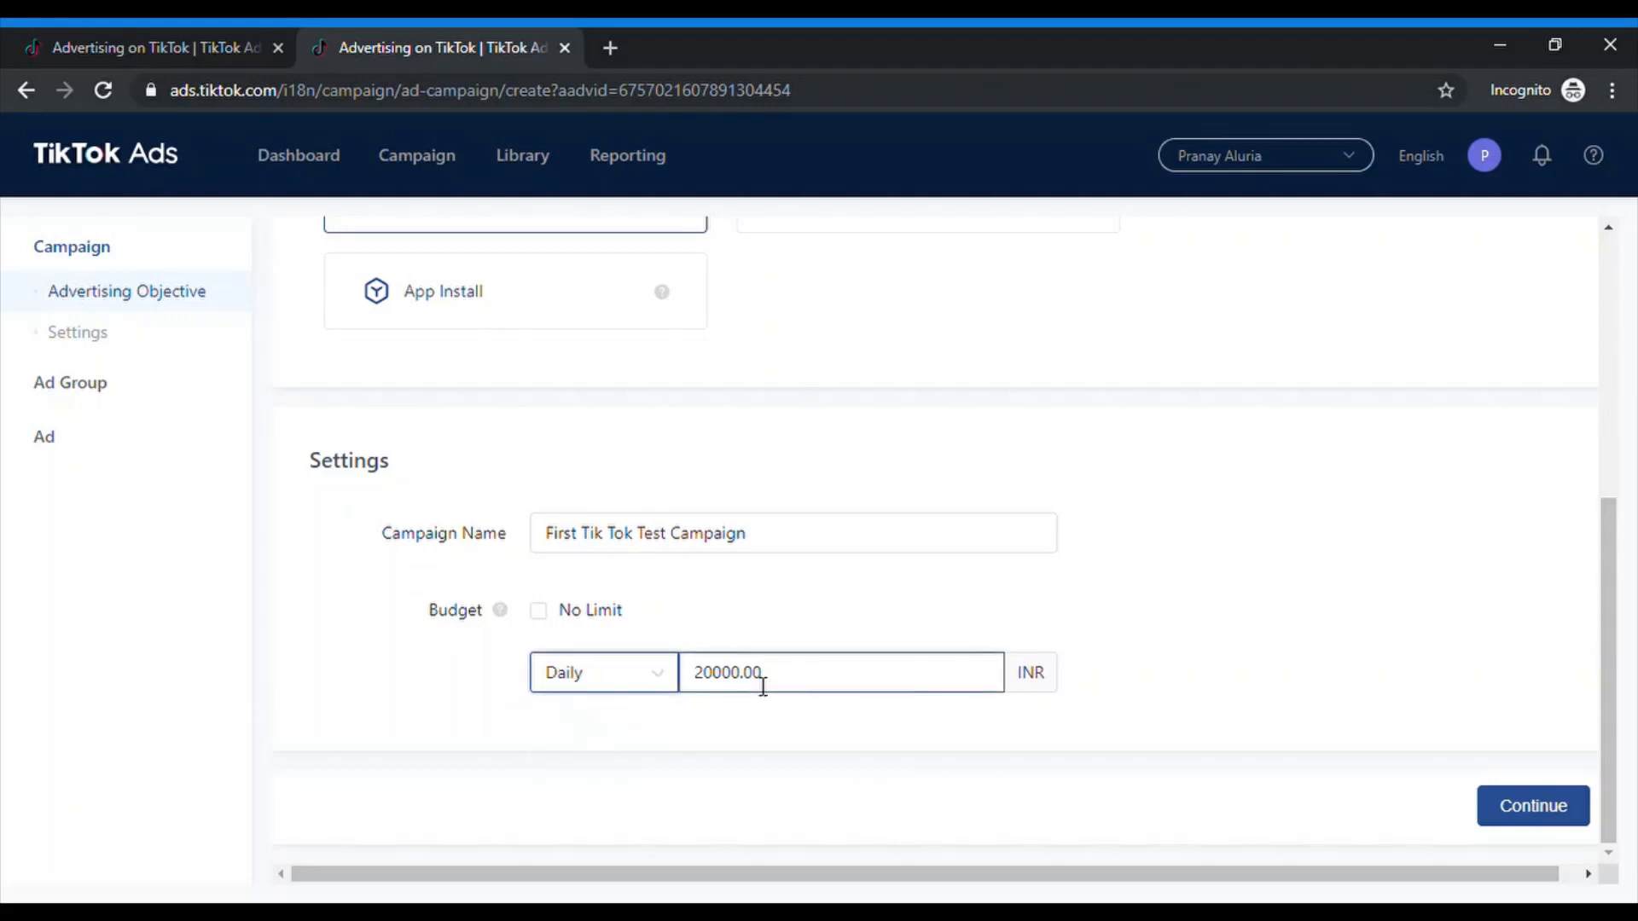
double_click(763, 685)
text(1000)
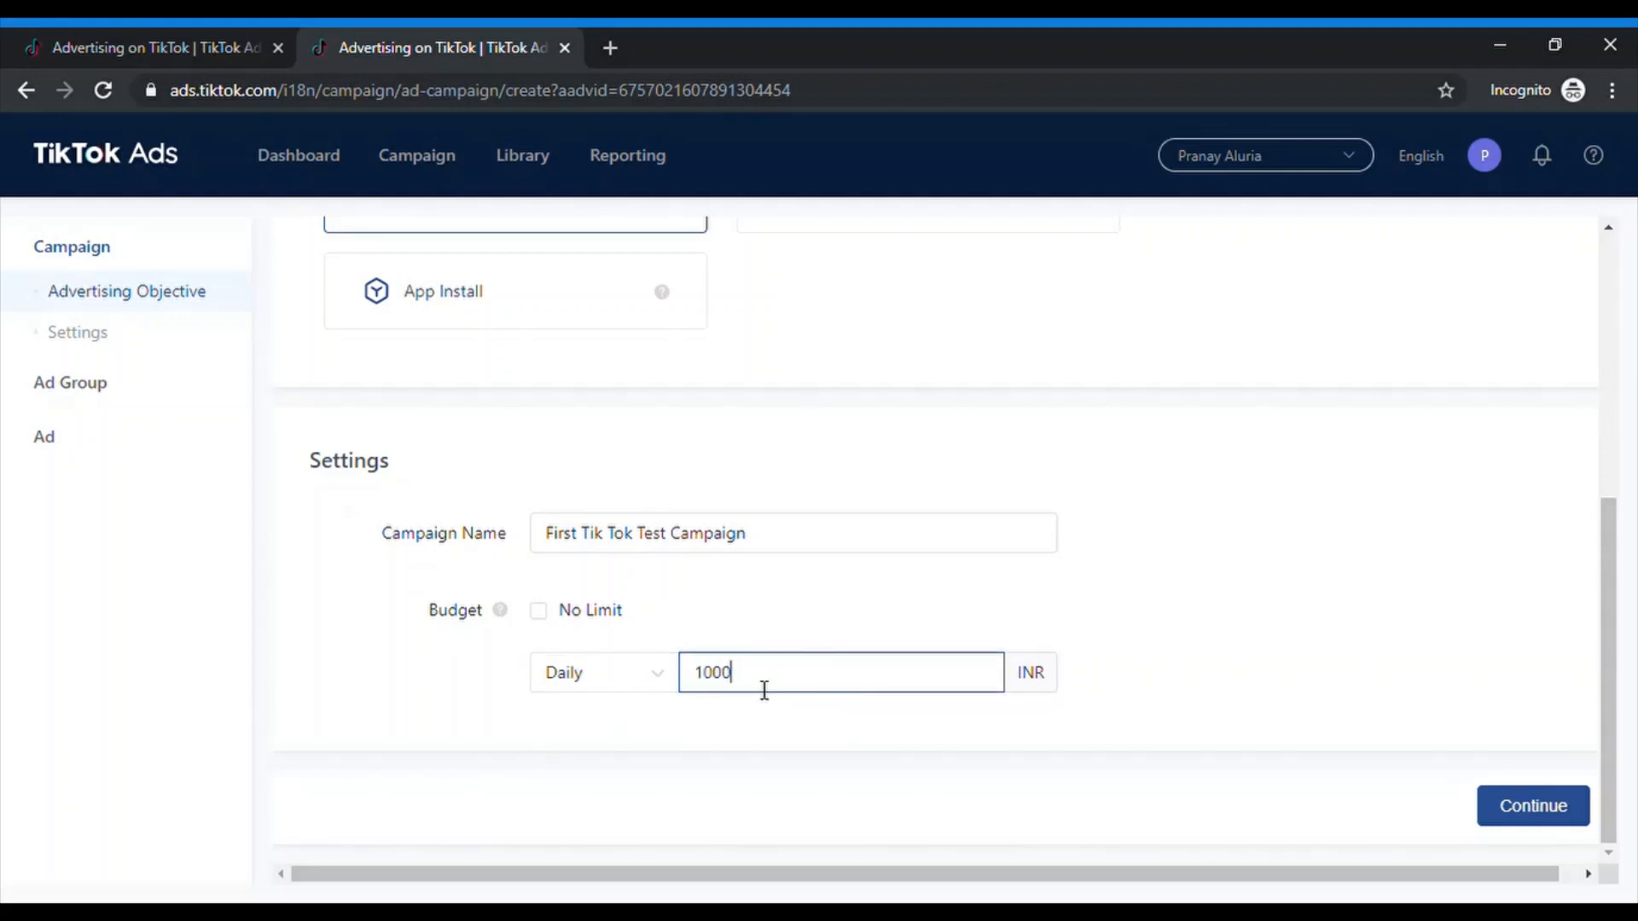
text(0)
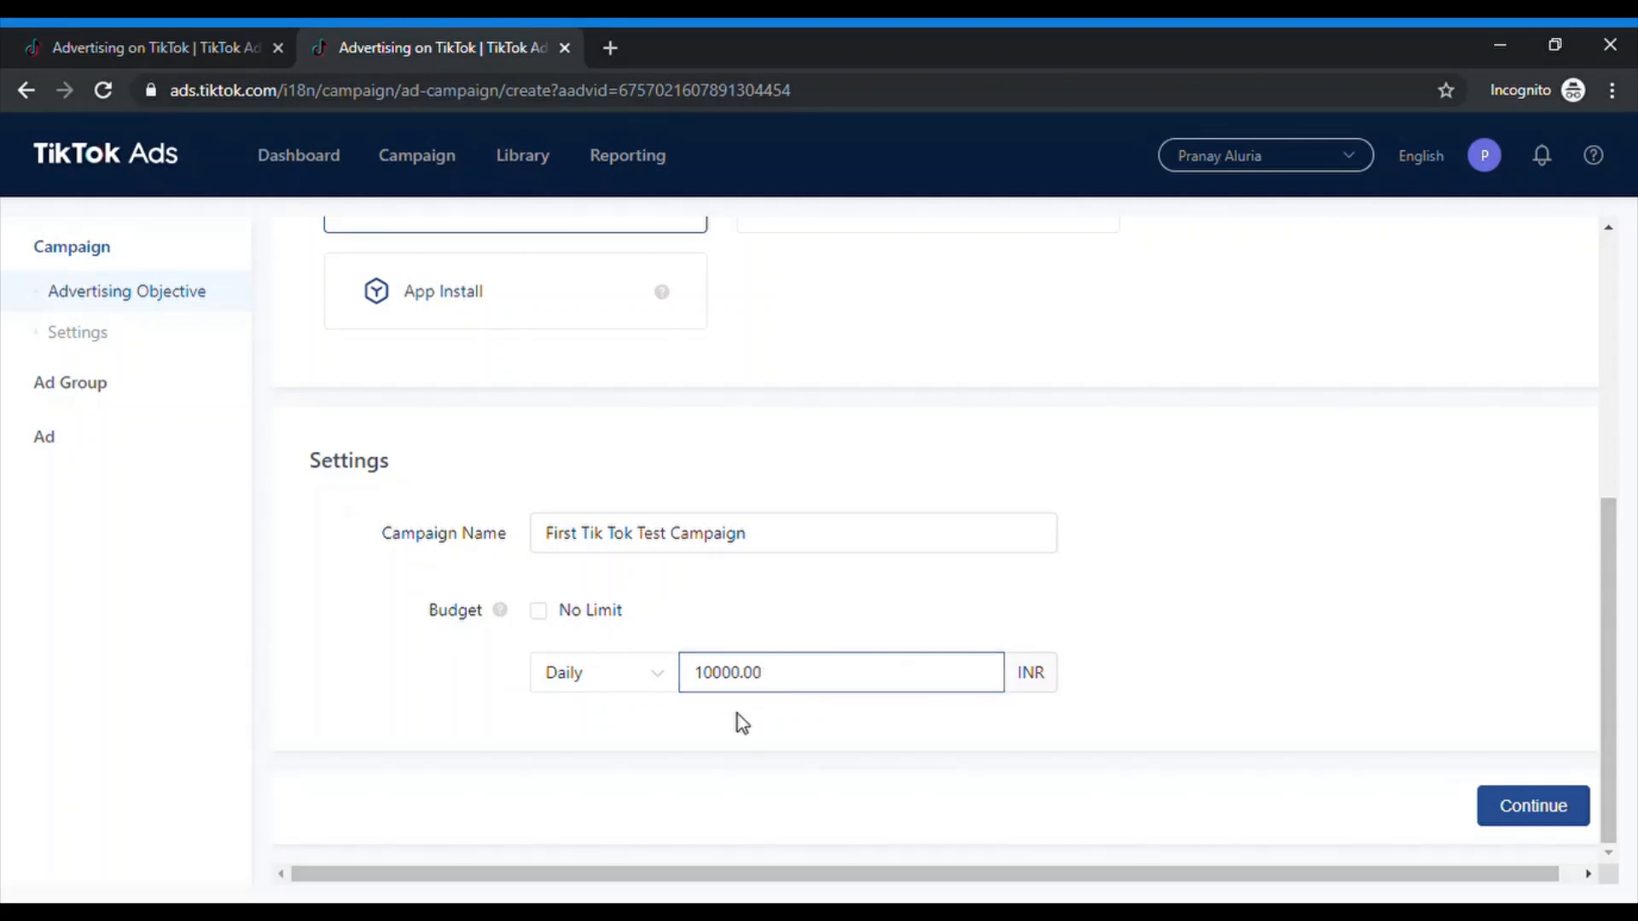
click(737, 714)
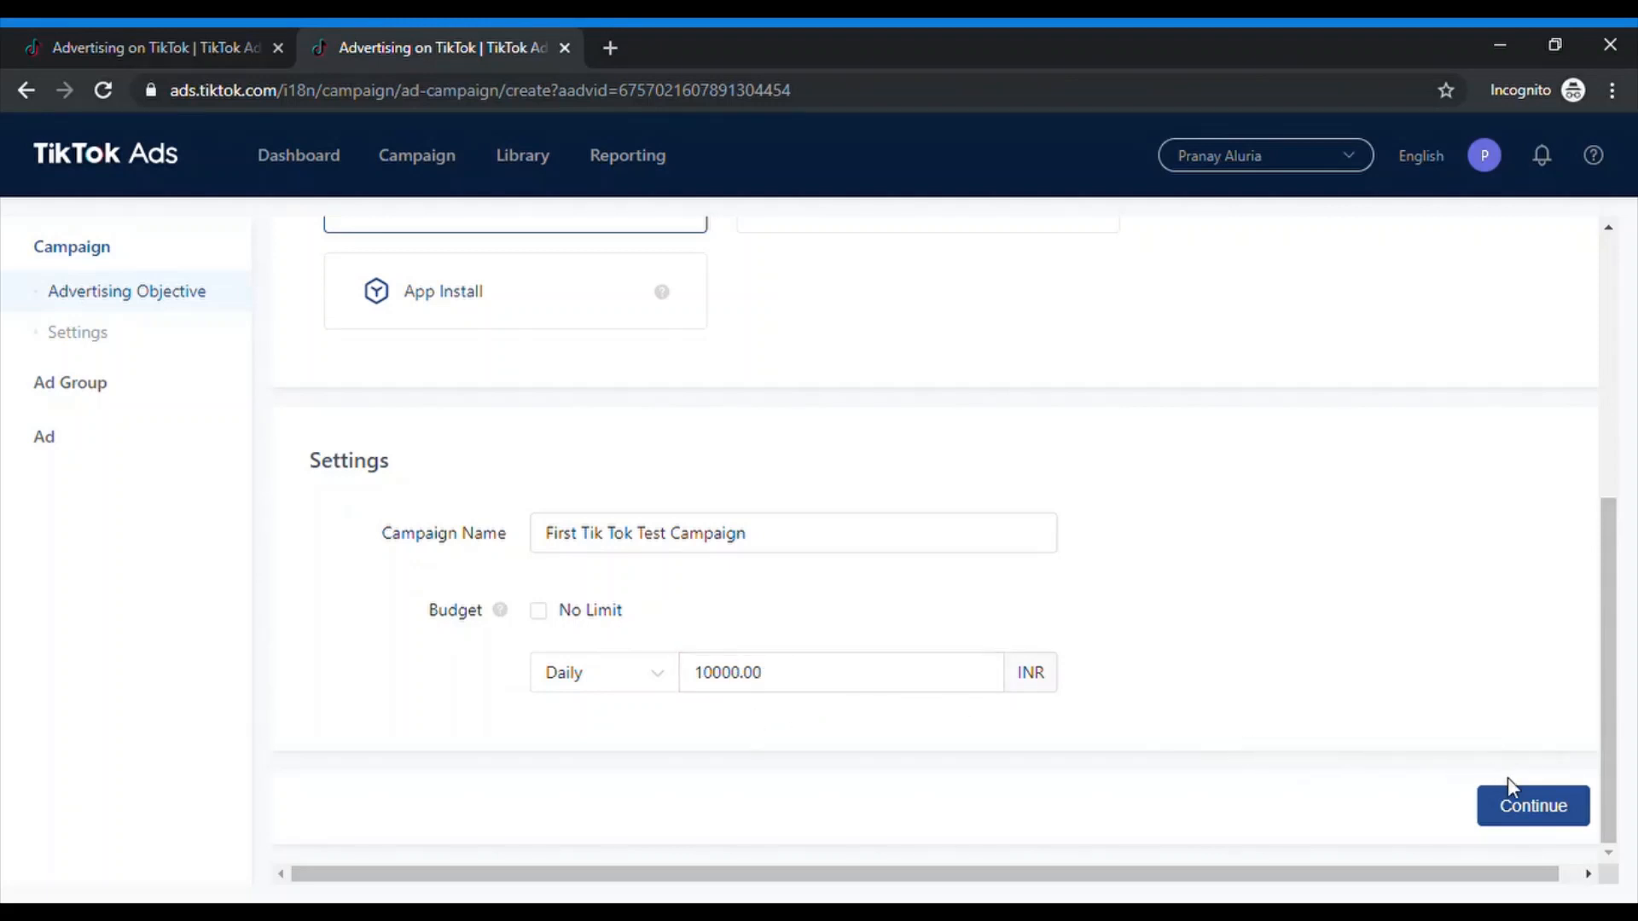
click(1536, 819)
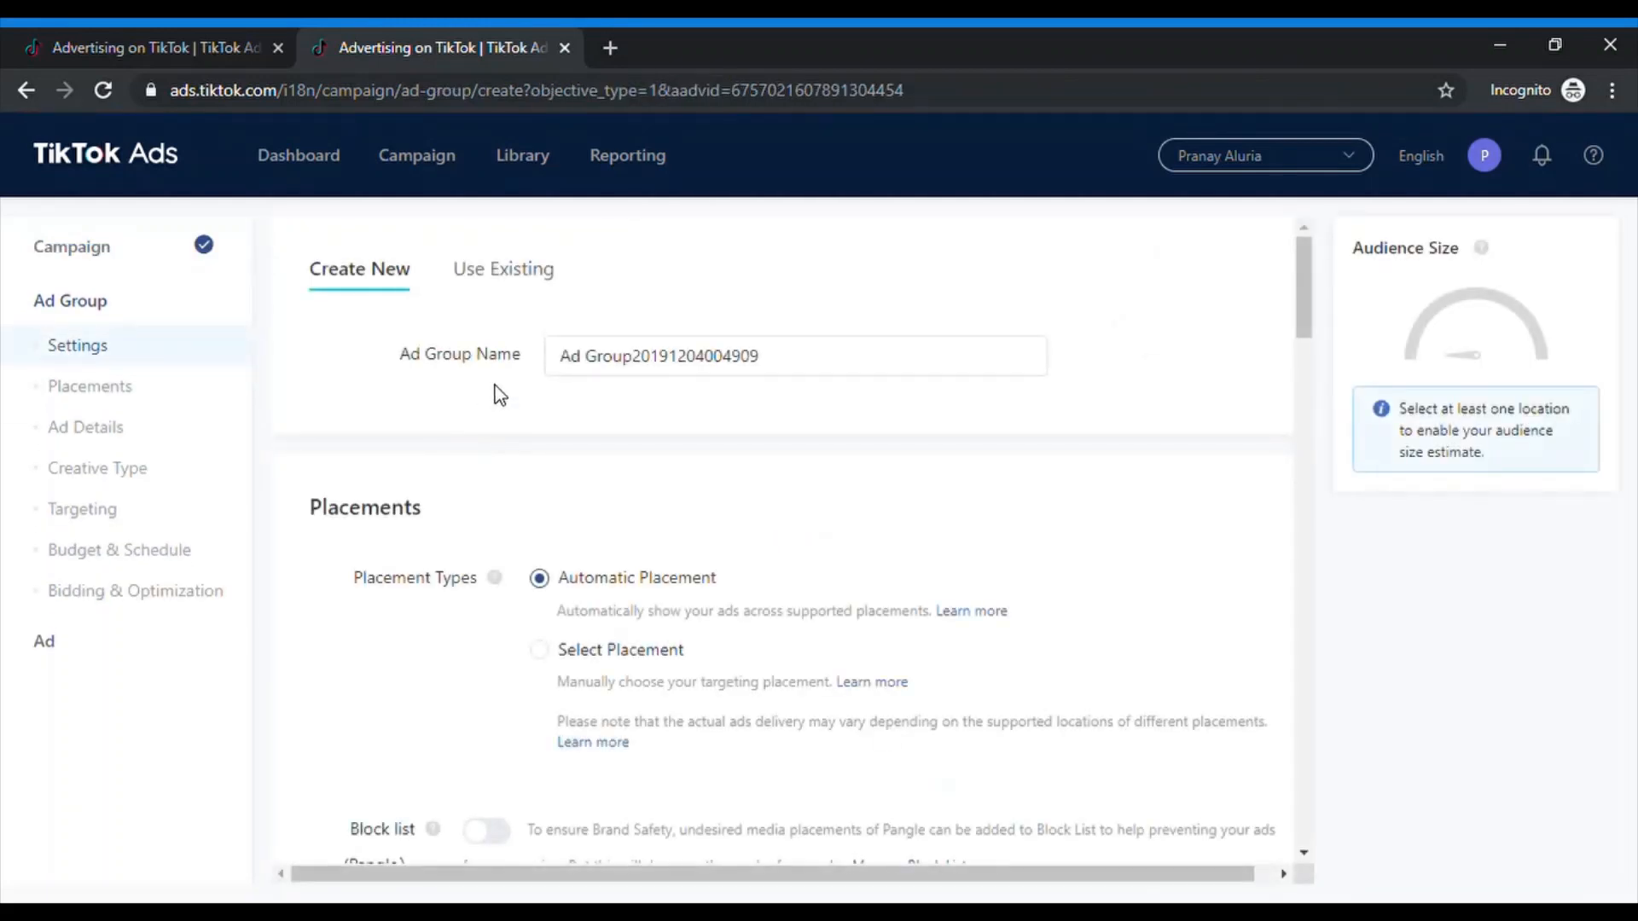
Name the new ad group "Ad Group 1".
triple_click(793, 371)
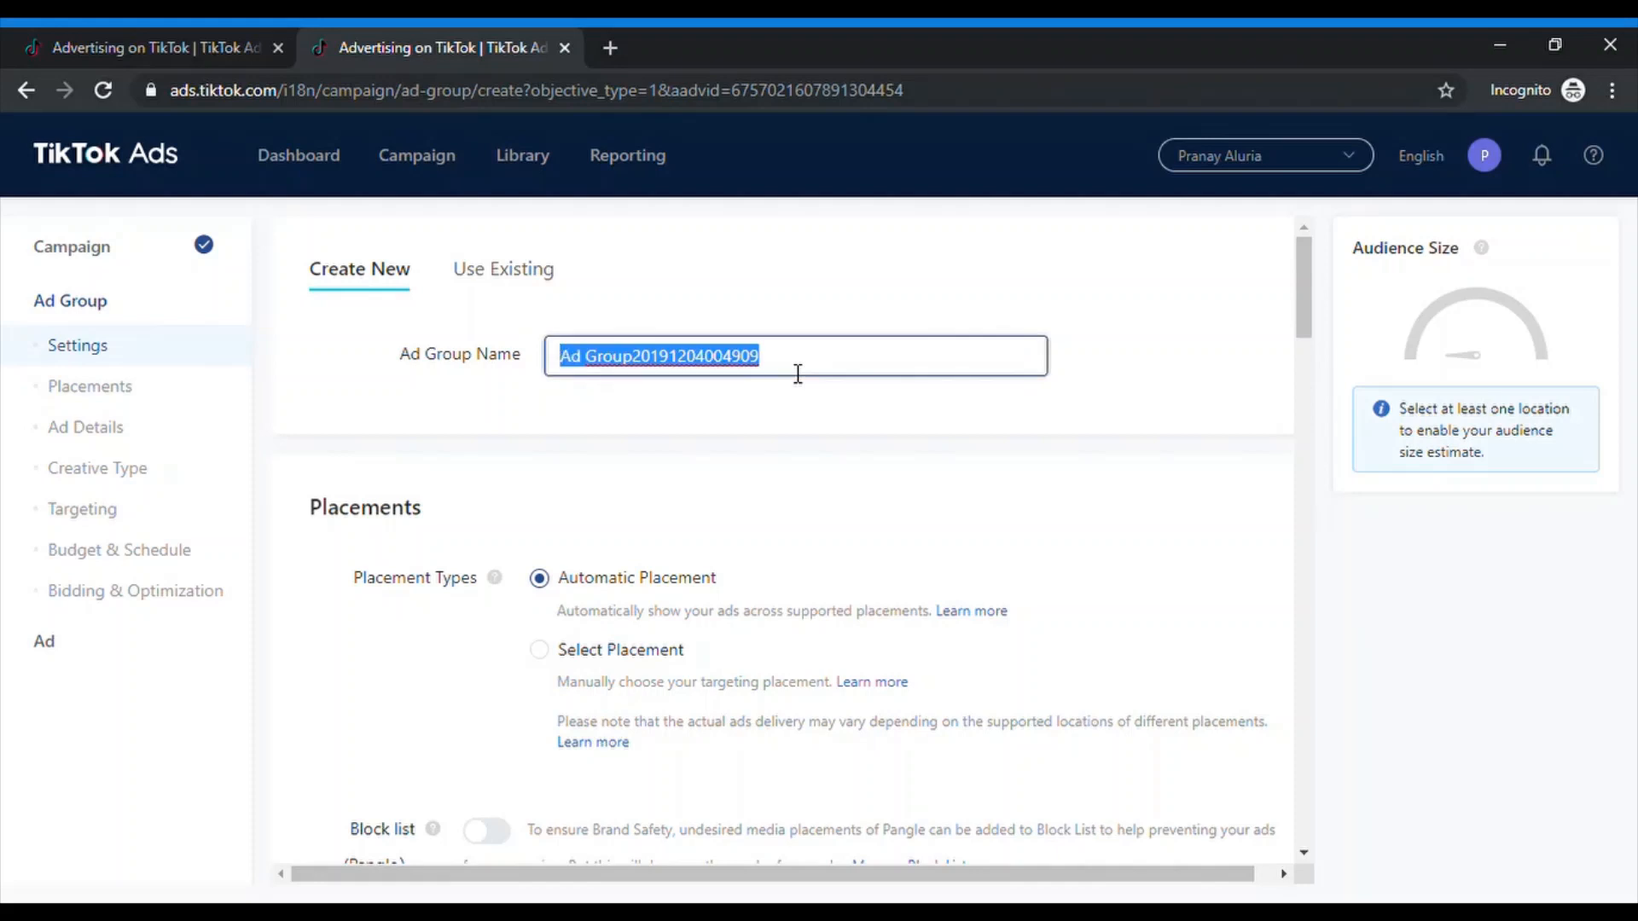
text(Ad Gro)
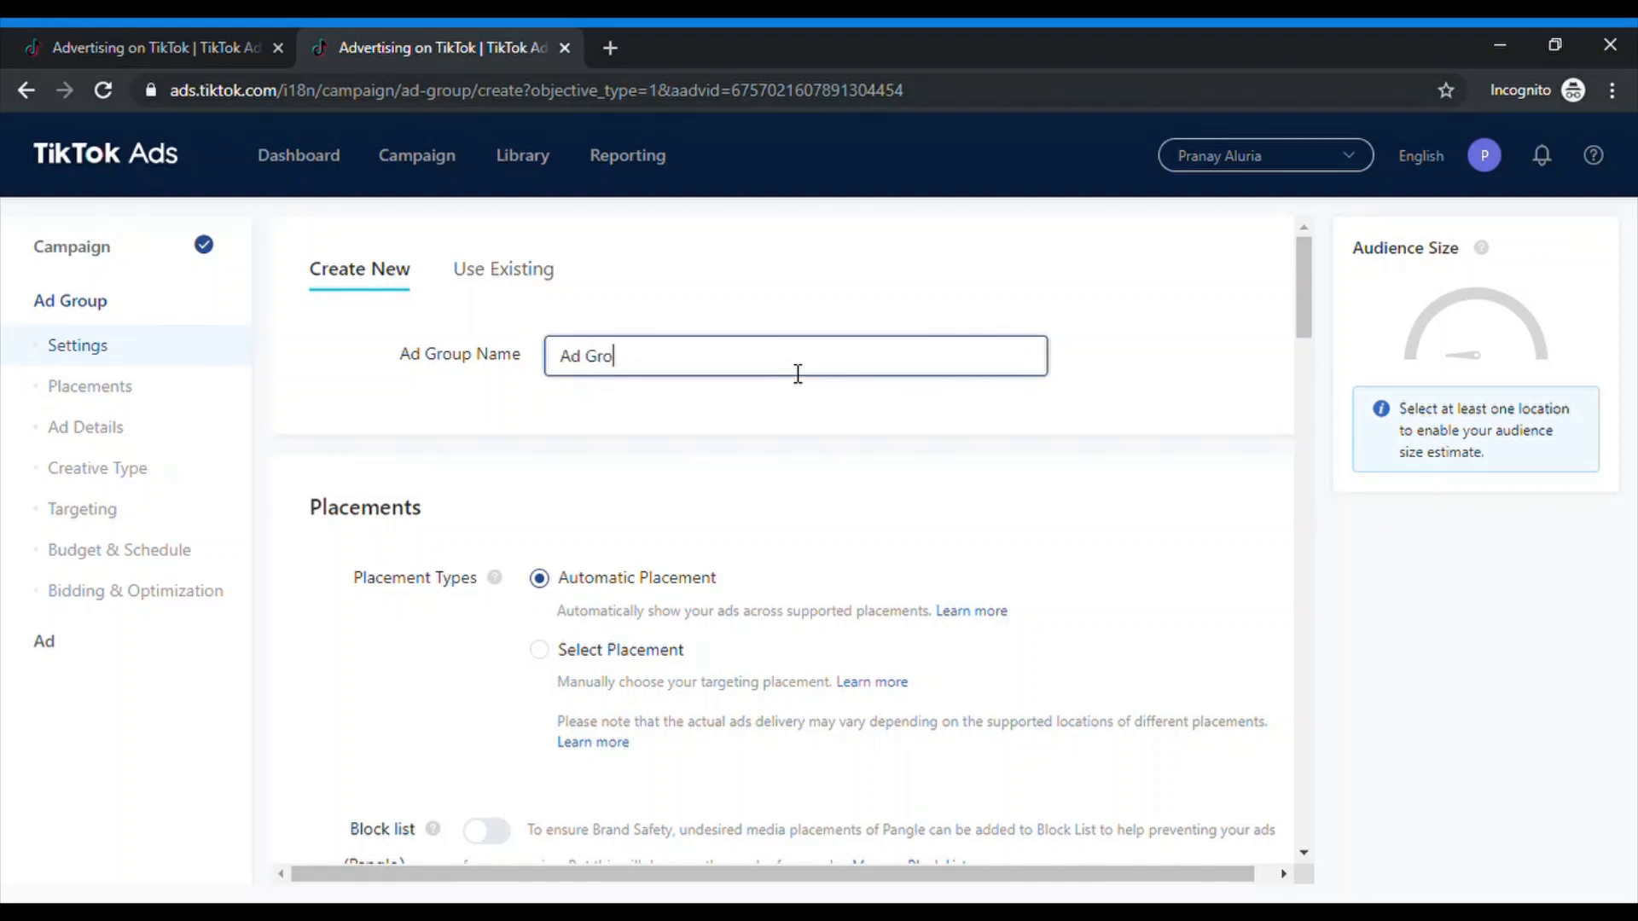
text(up 1)
click(643, 447)
Switch to Select Placement and keep only TikTok, deselecting News Feed App Series, Vigo, Helo and Pangle.
scroll(643, 447, down, 2)
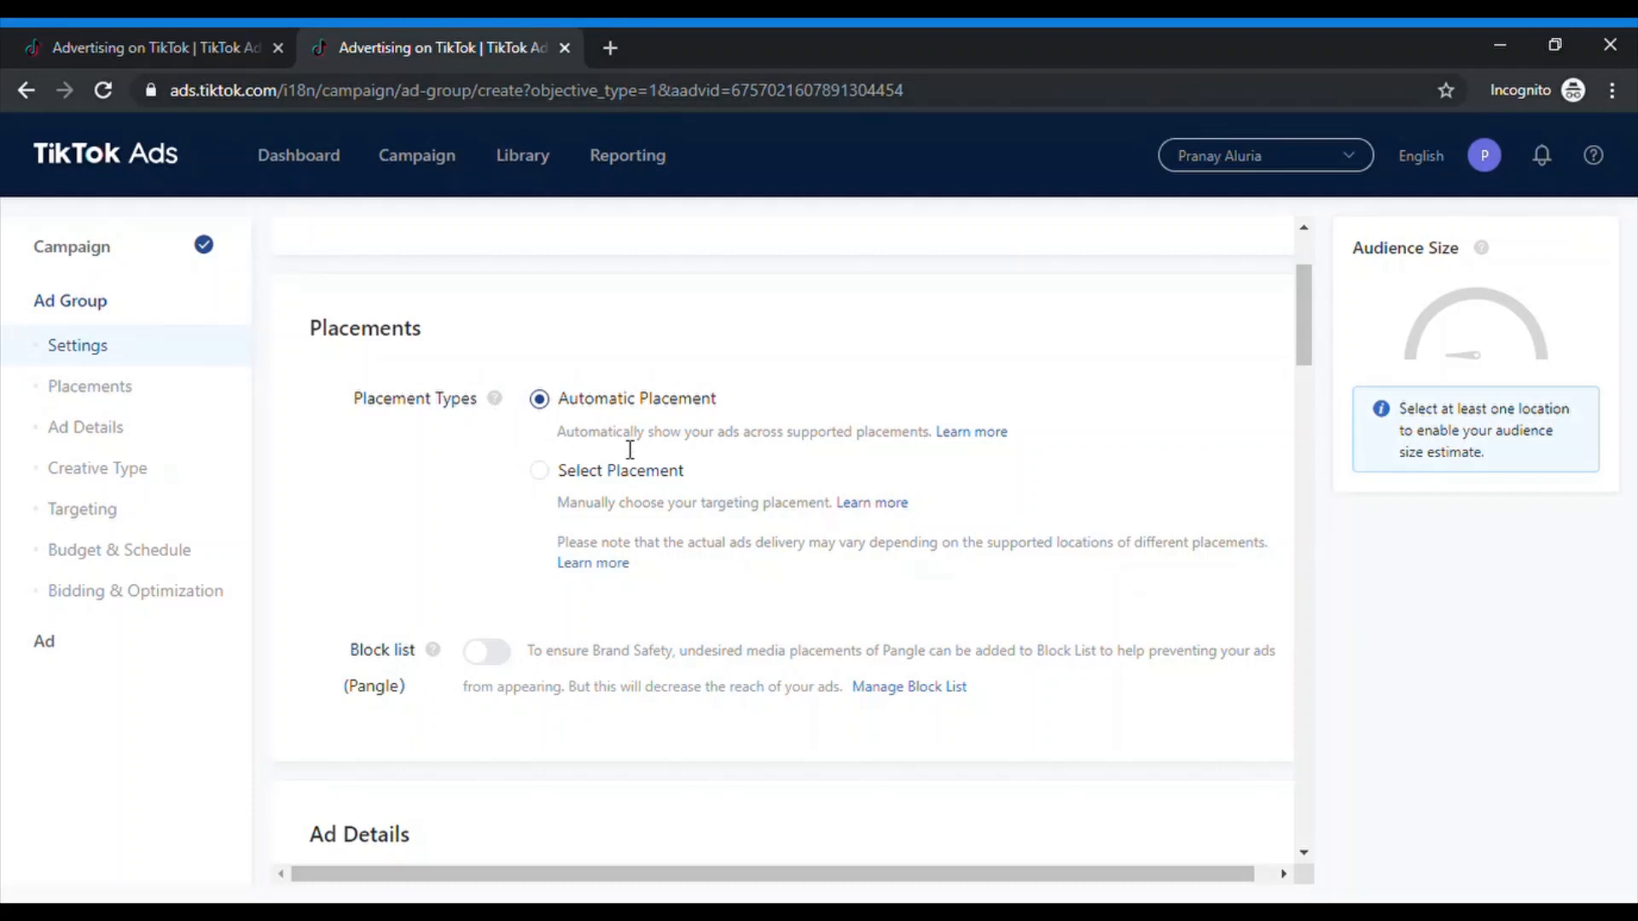
click(540, 471)
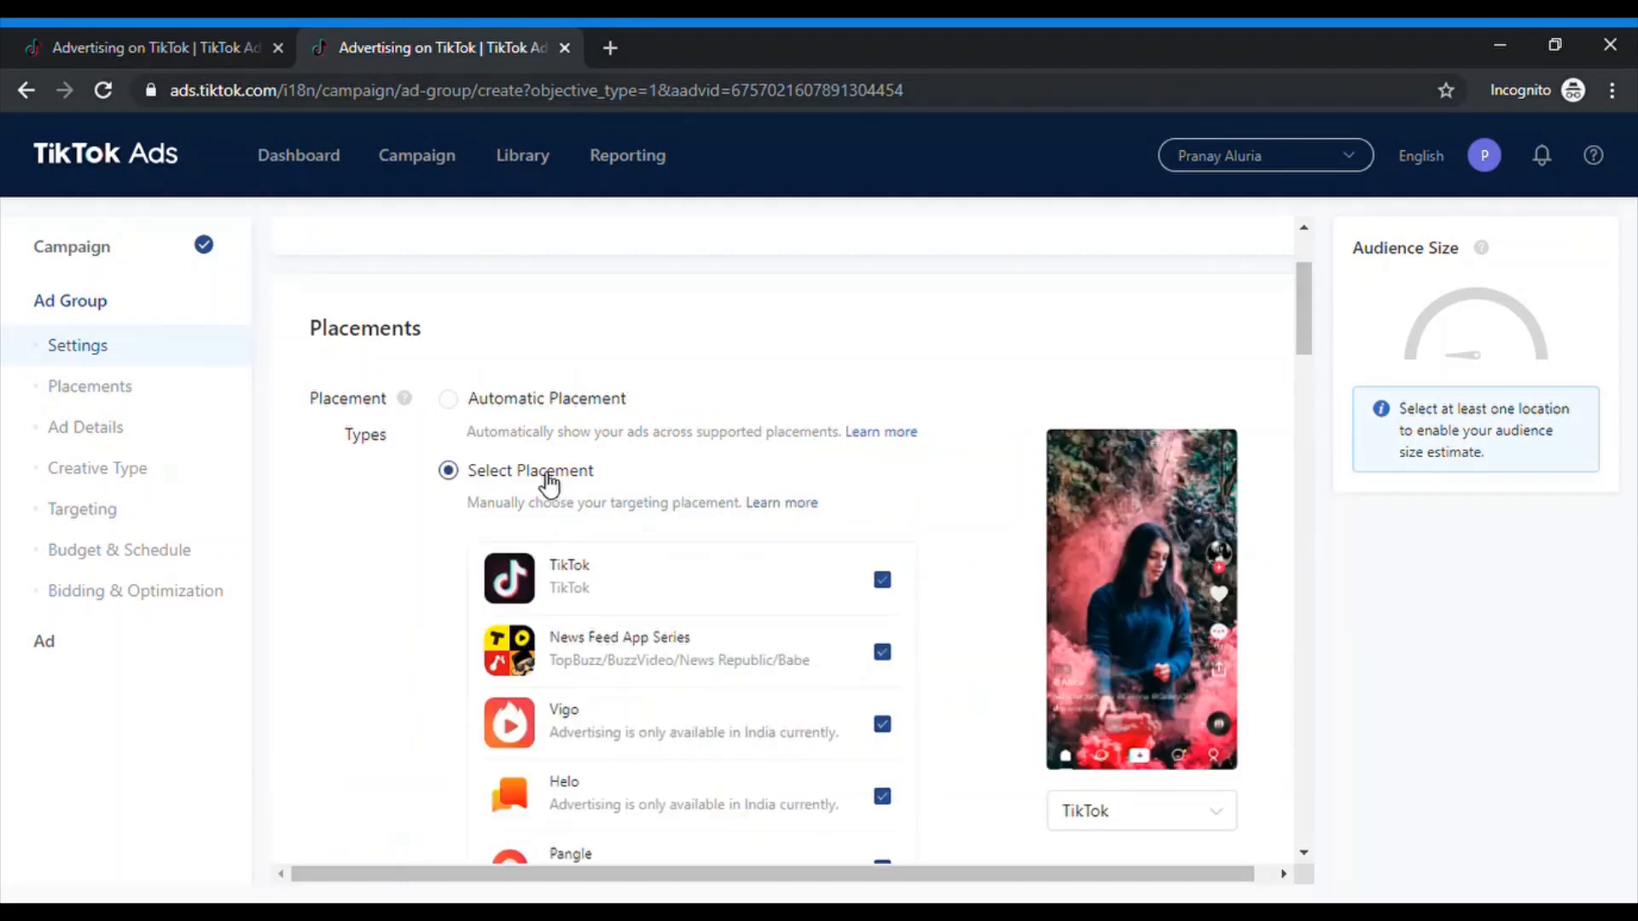
scroll(436, 565, down, 2)
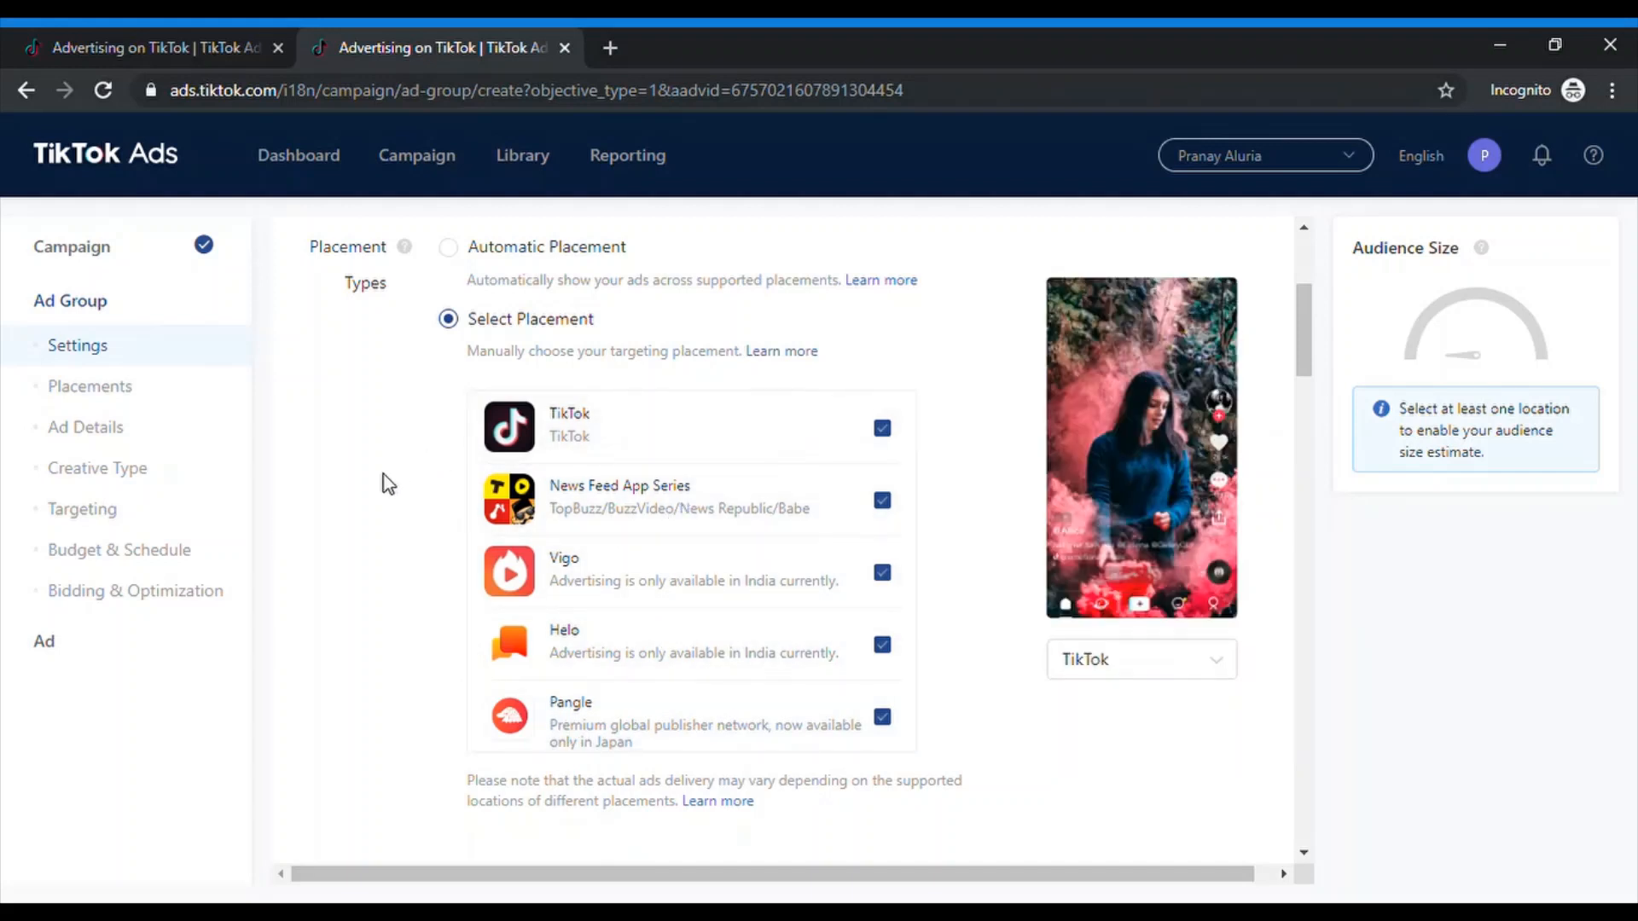
click(887, 506)
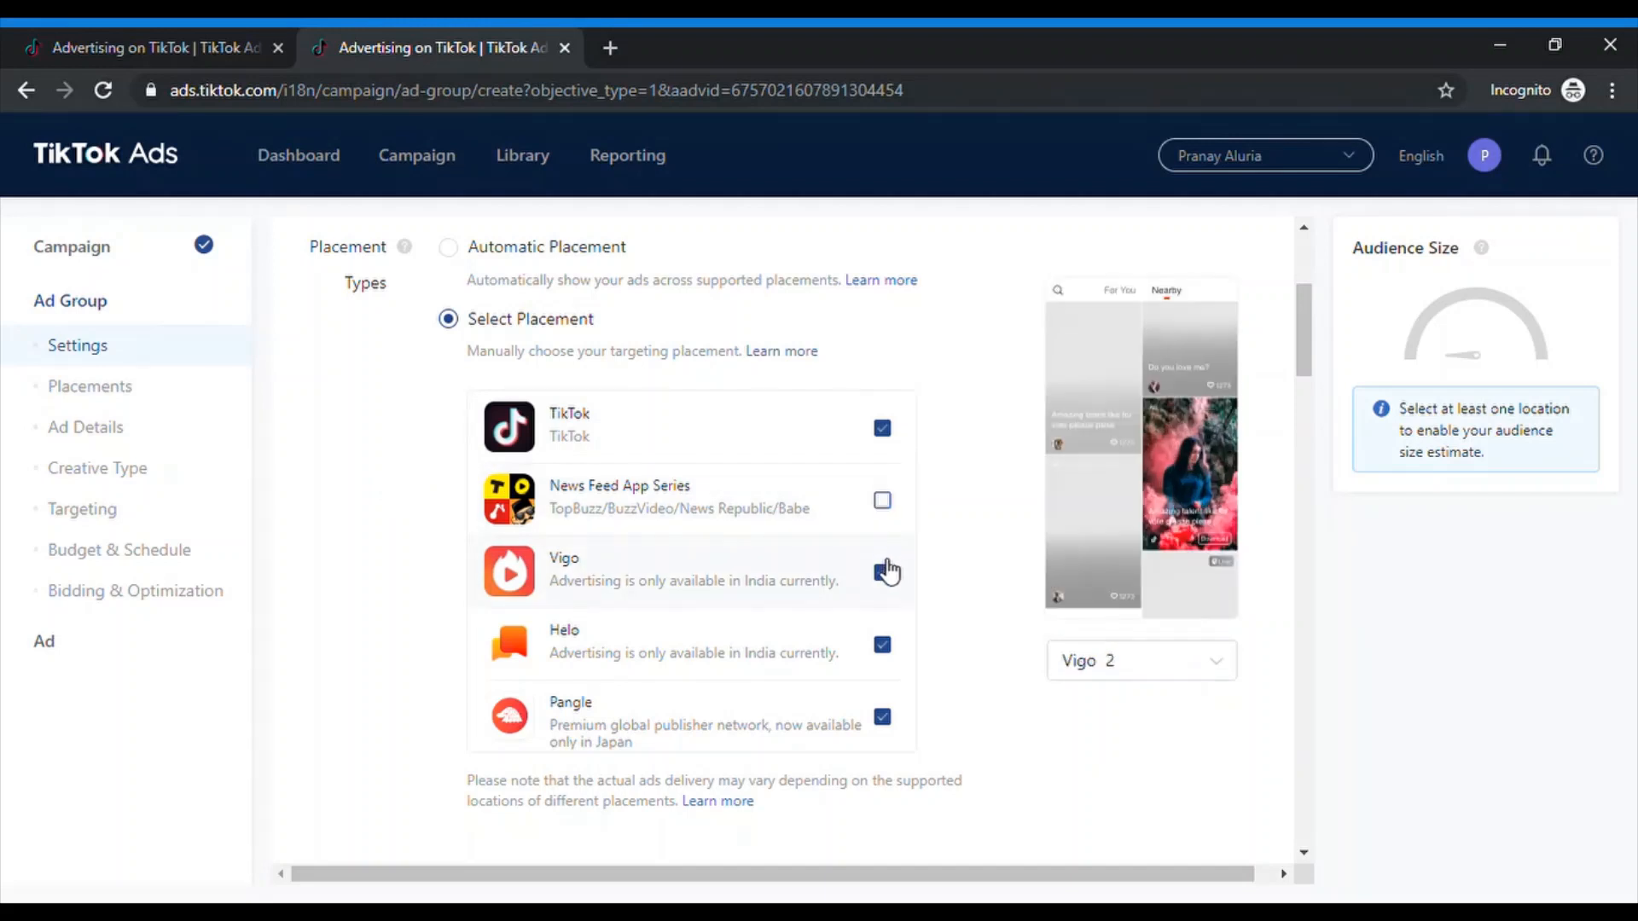
click(883, 574)
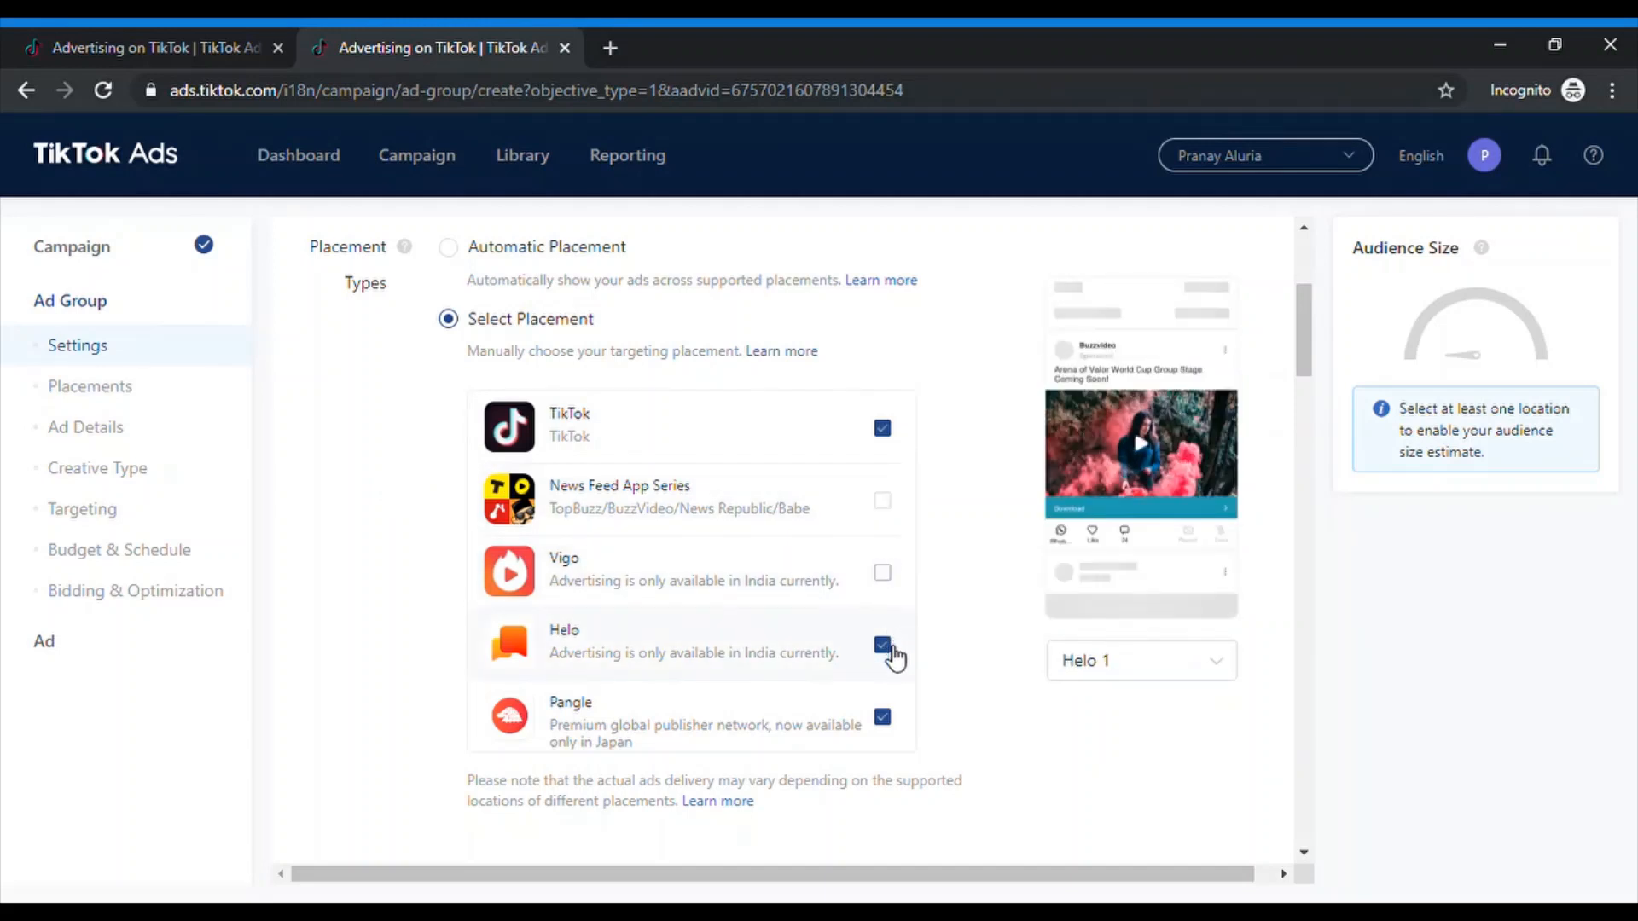
click(886, 645)
click(885, 720)
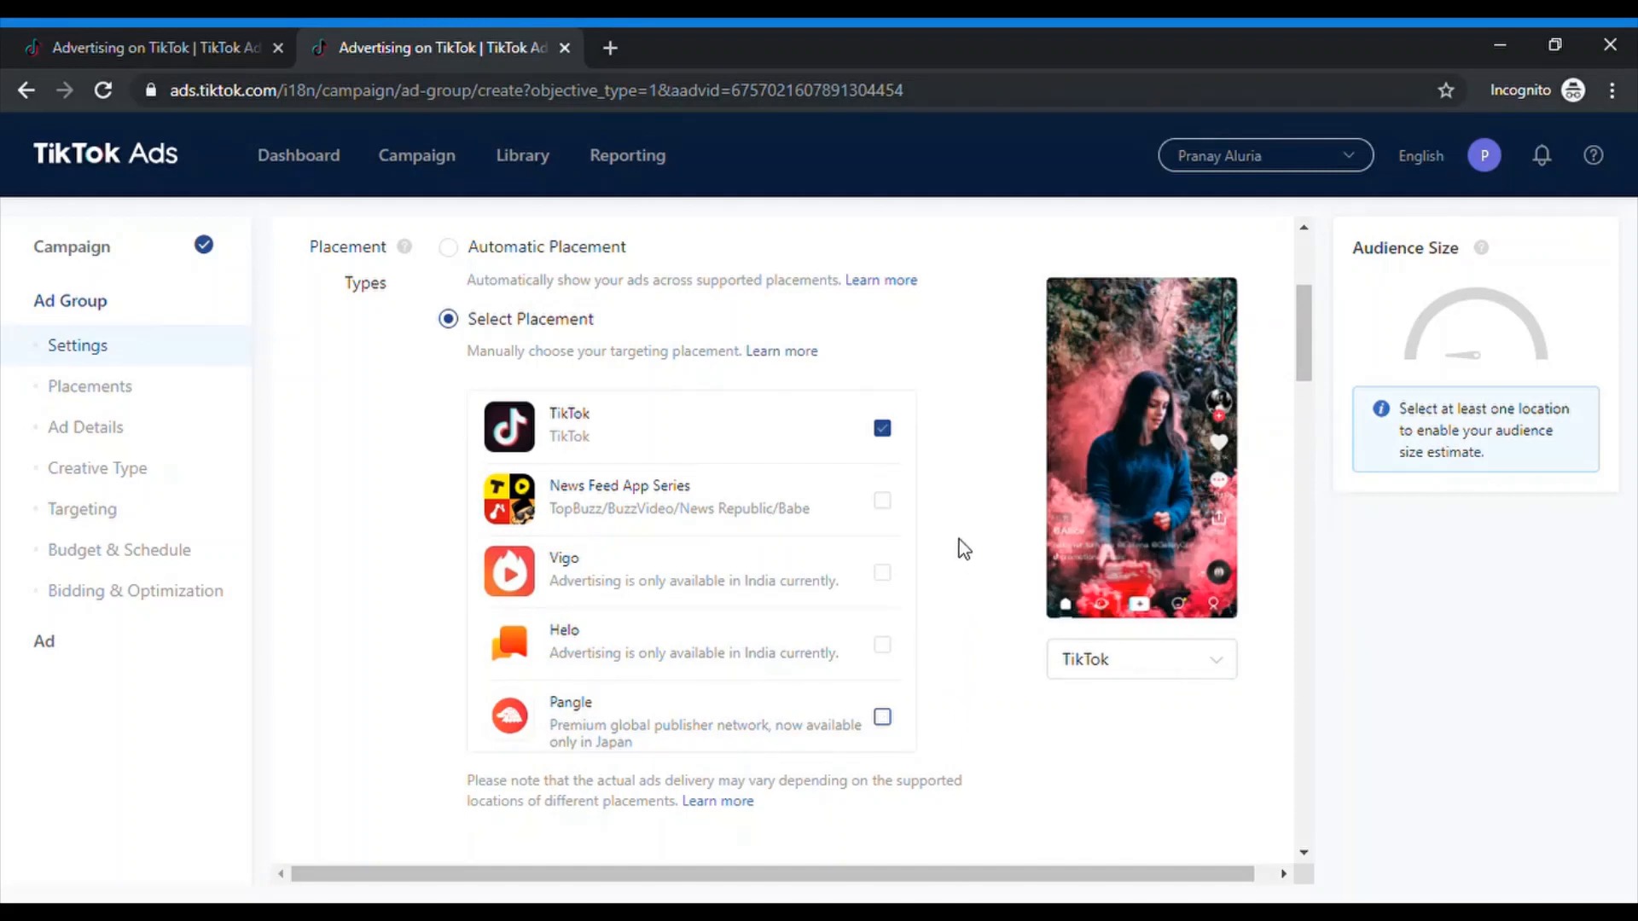
Set the promotion type in the ad details to Website.
scroll(958, 539, down, 2)
scroll(958, 539, down, 5)
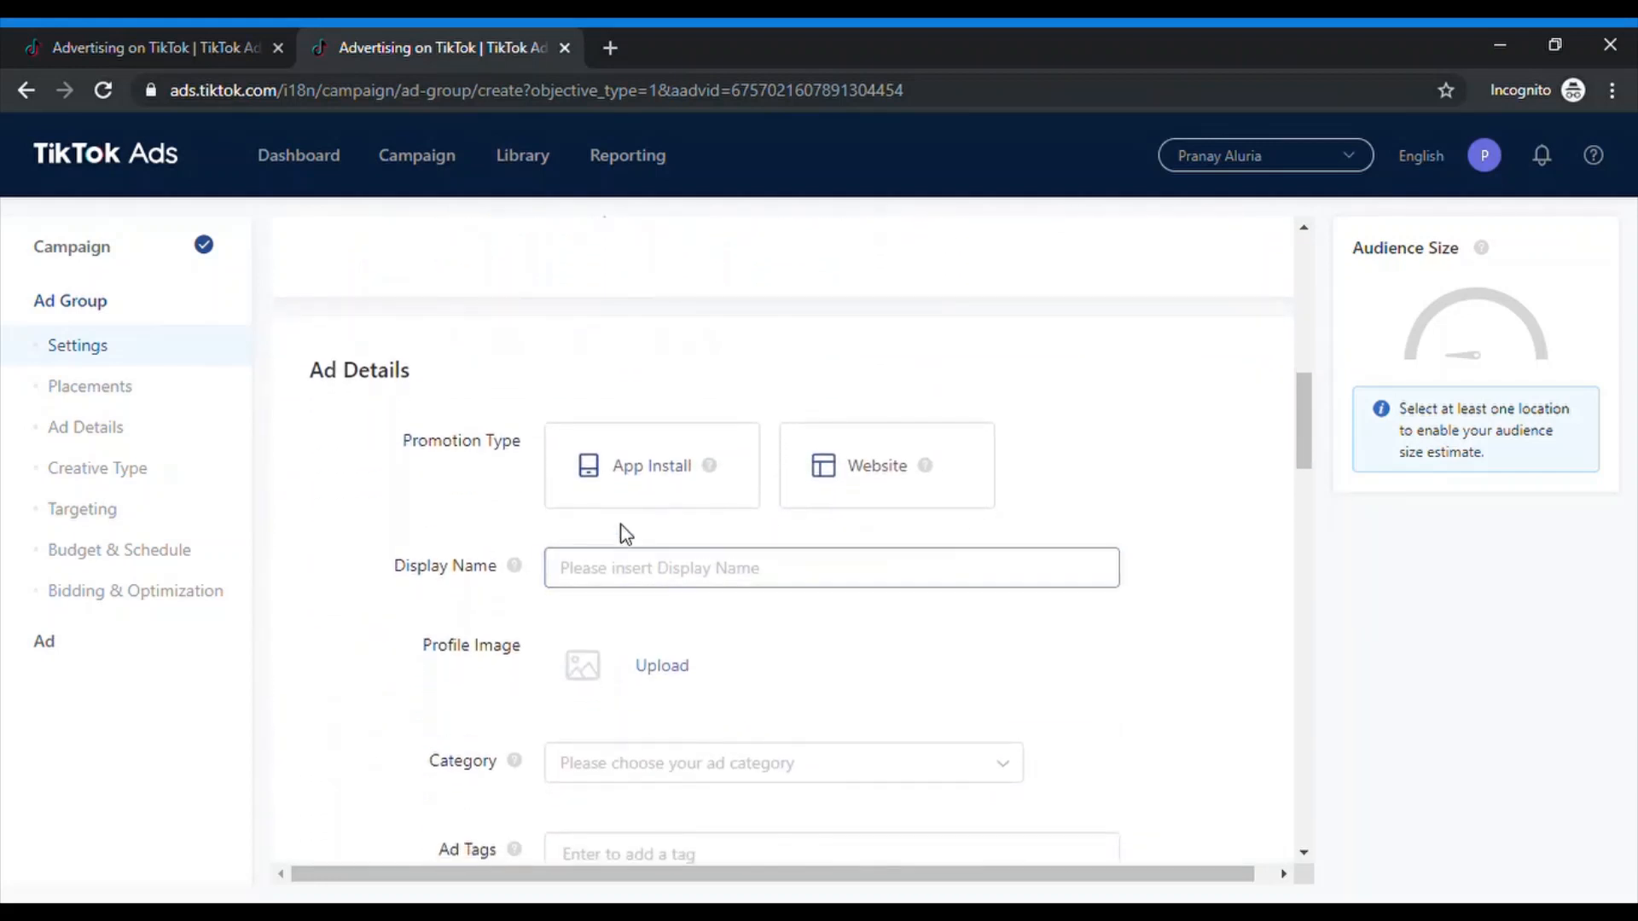
click(890, 487)
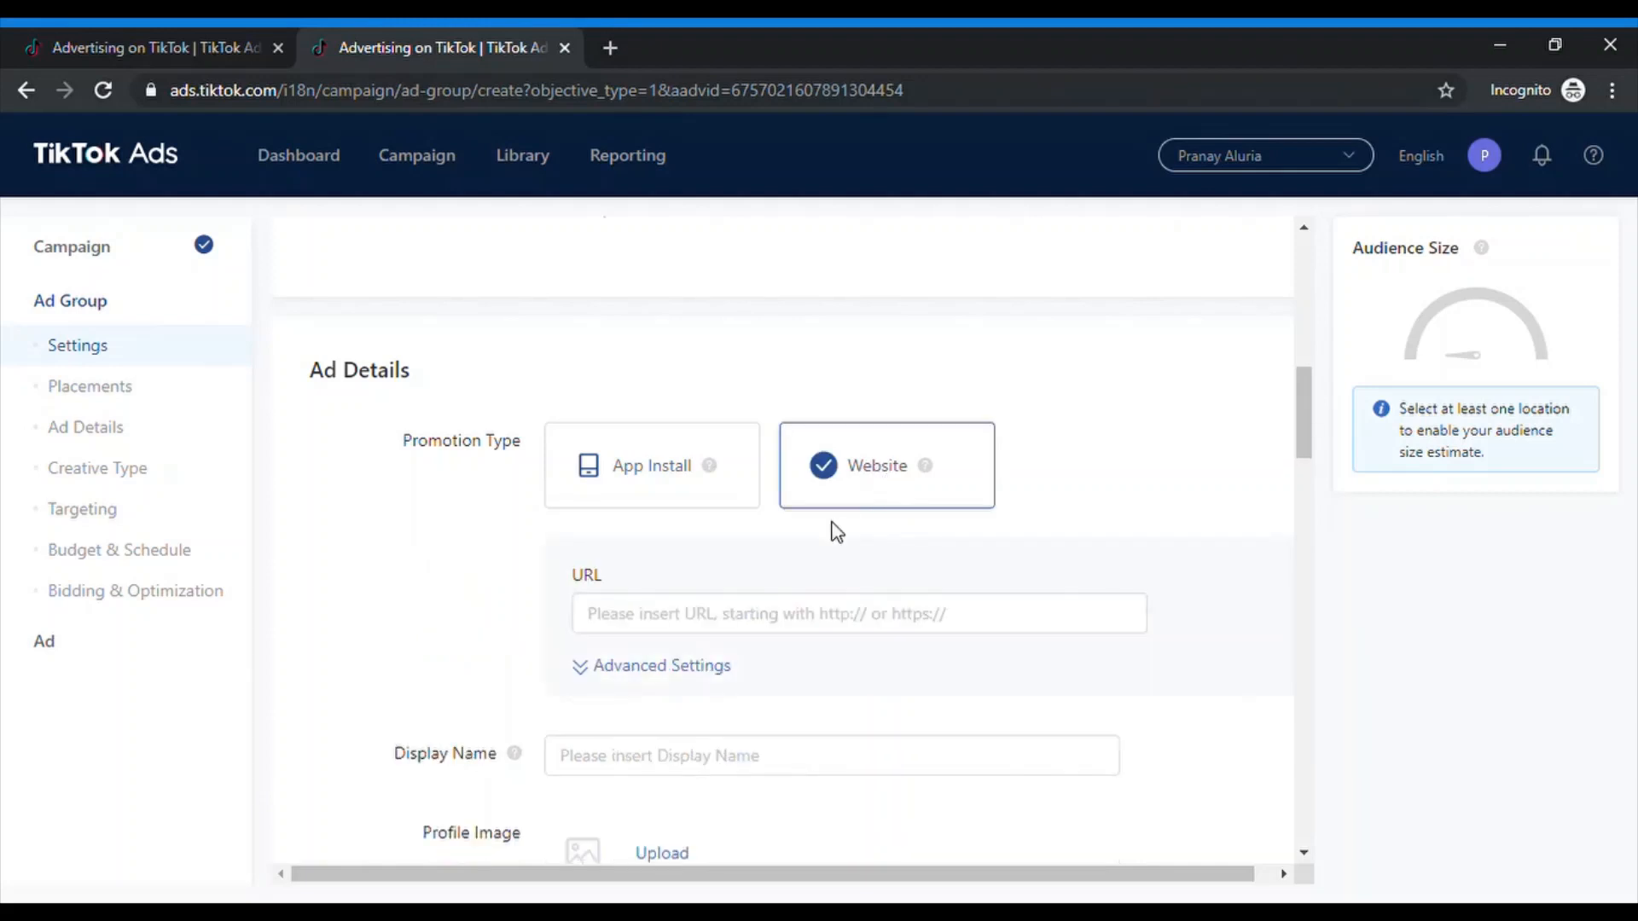
click(715, 616)
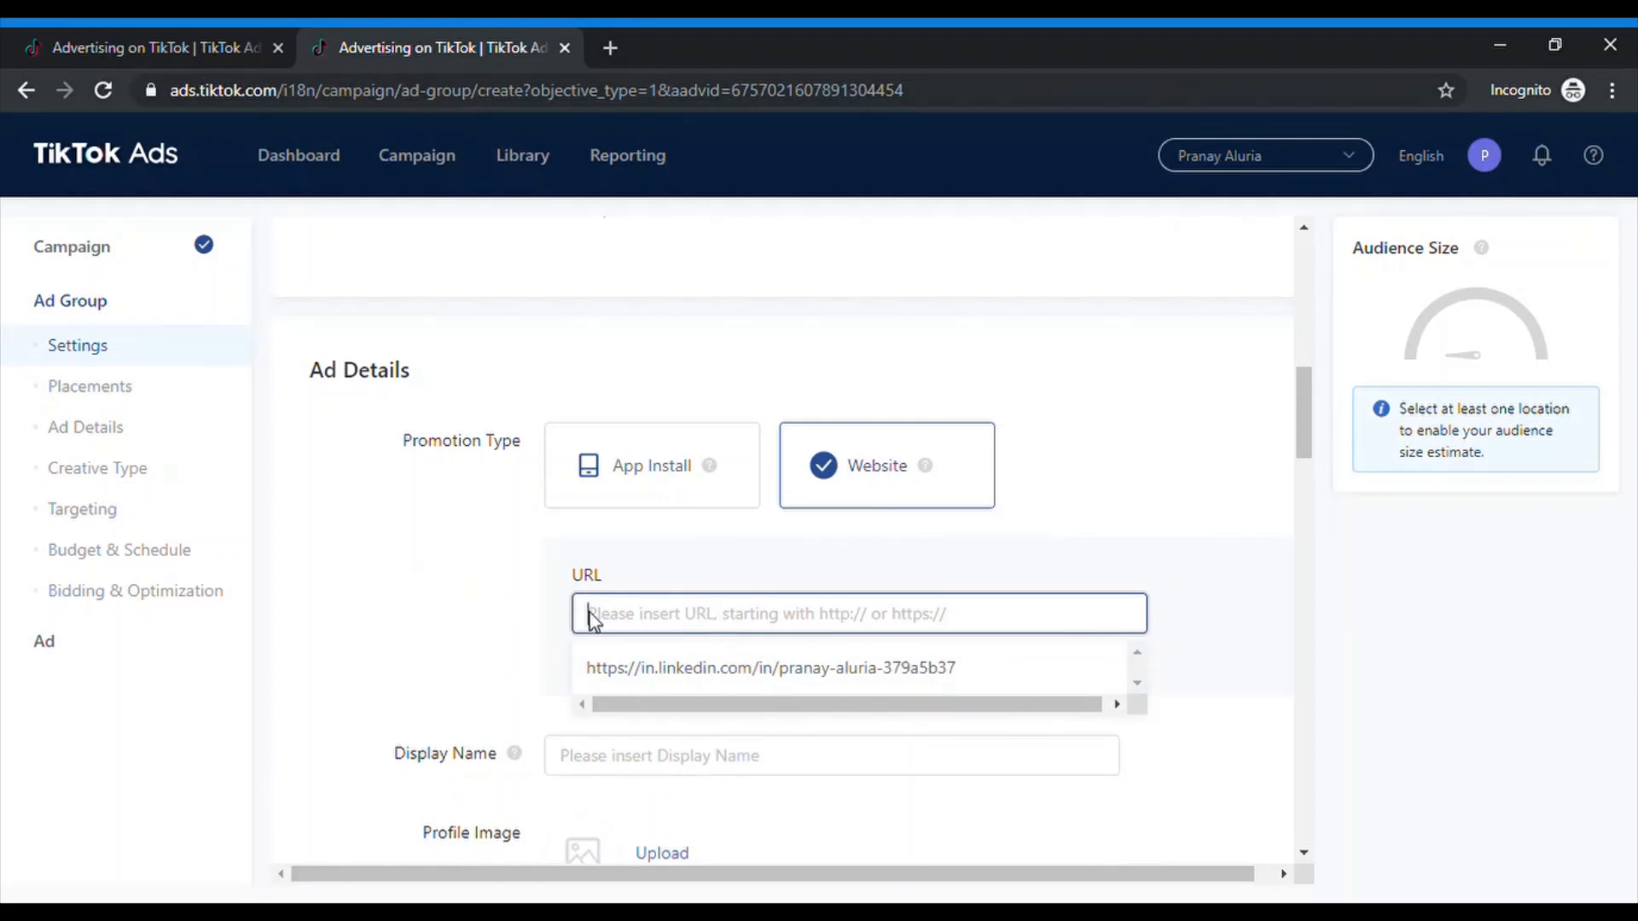
text(www.pr)
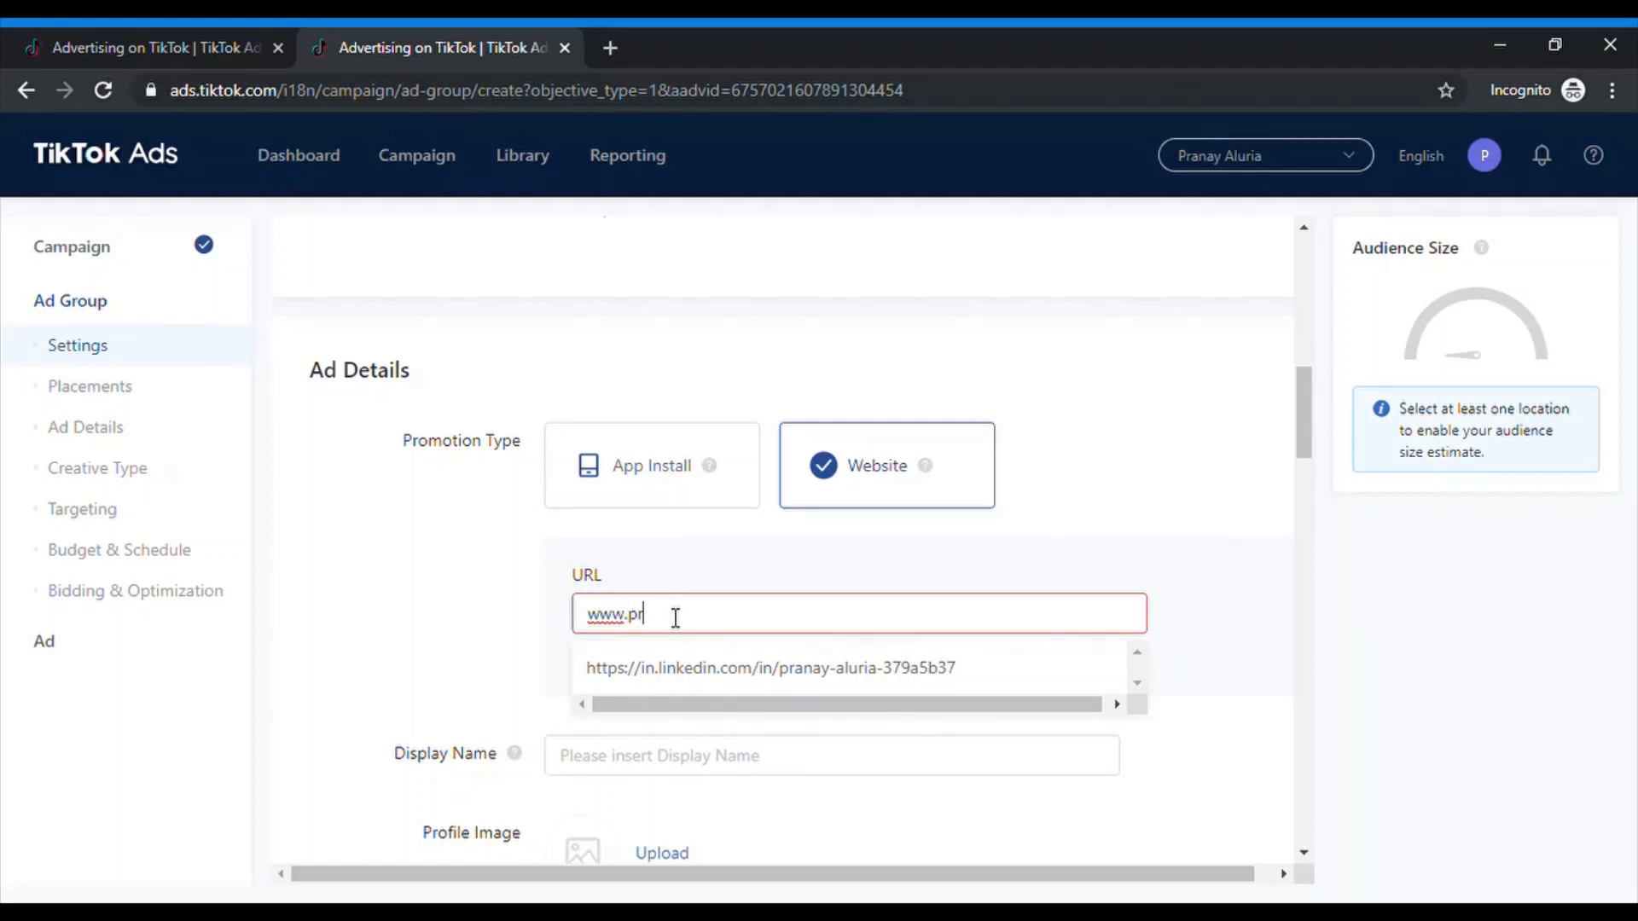
text(anayaluria.com)
click(371, 667)
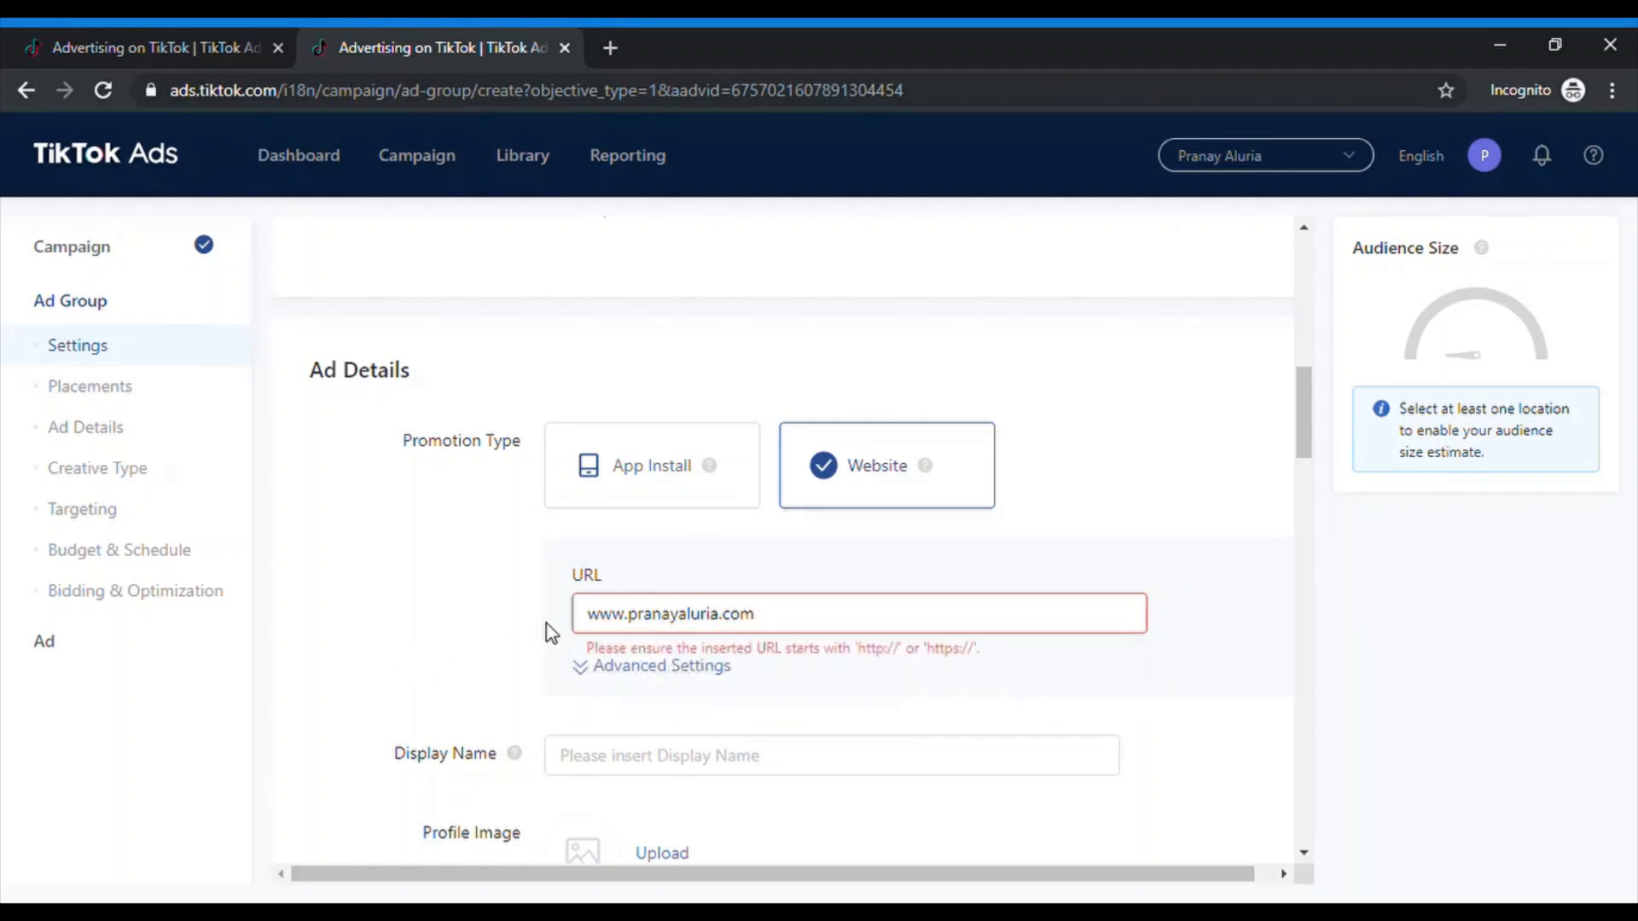
click(590, 616)
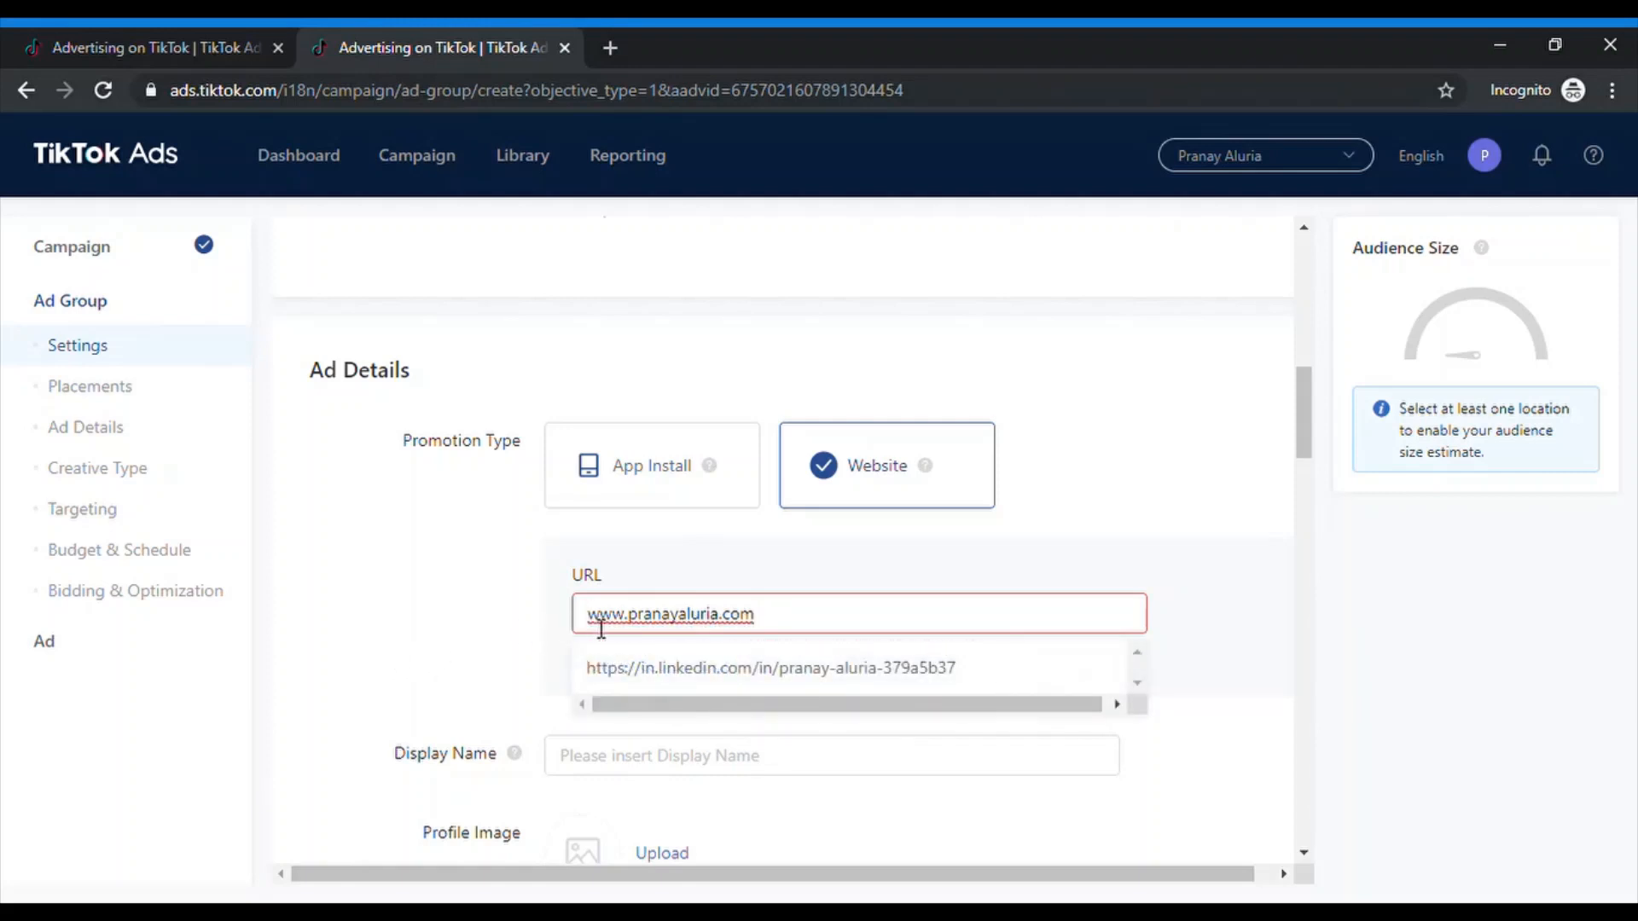
text(https)
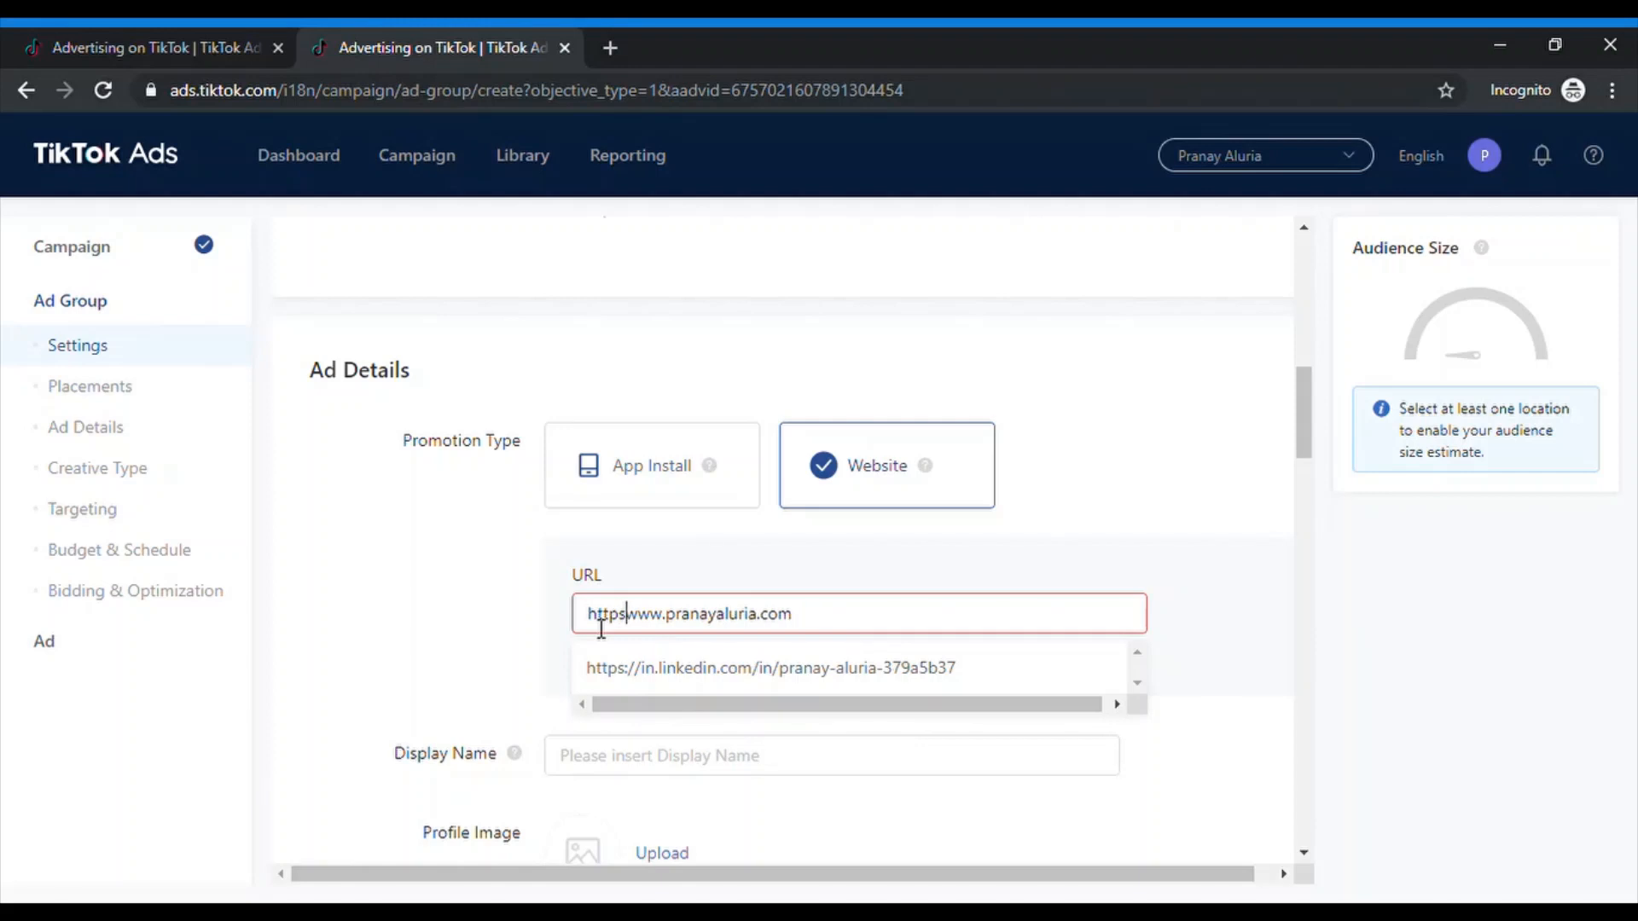
text(://)
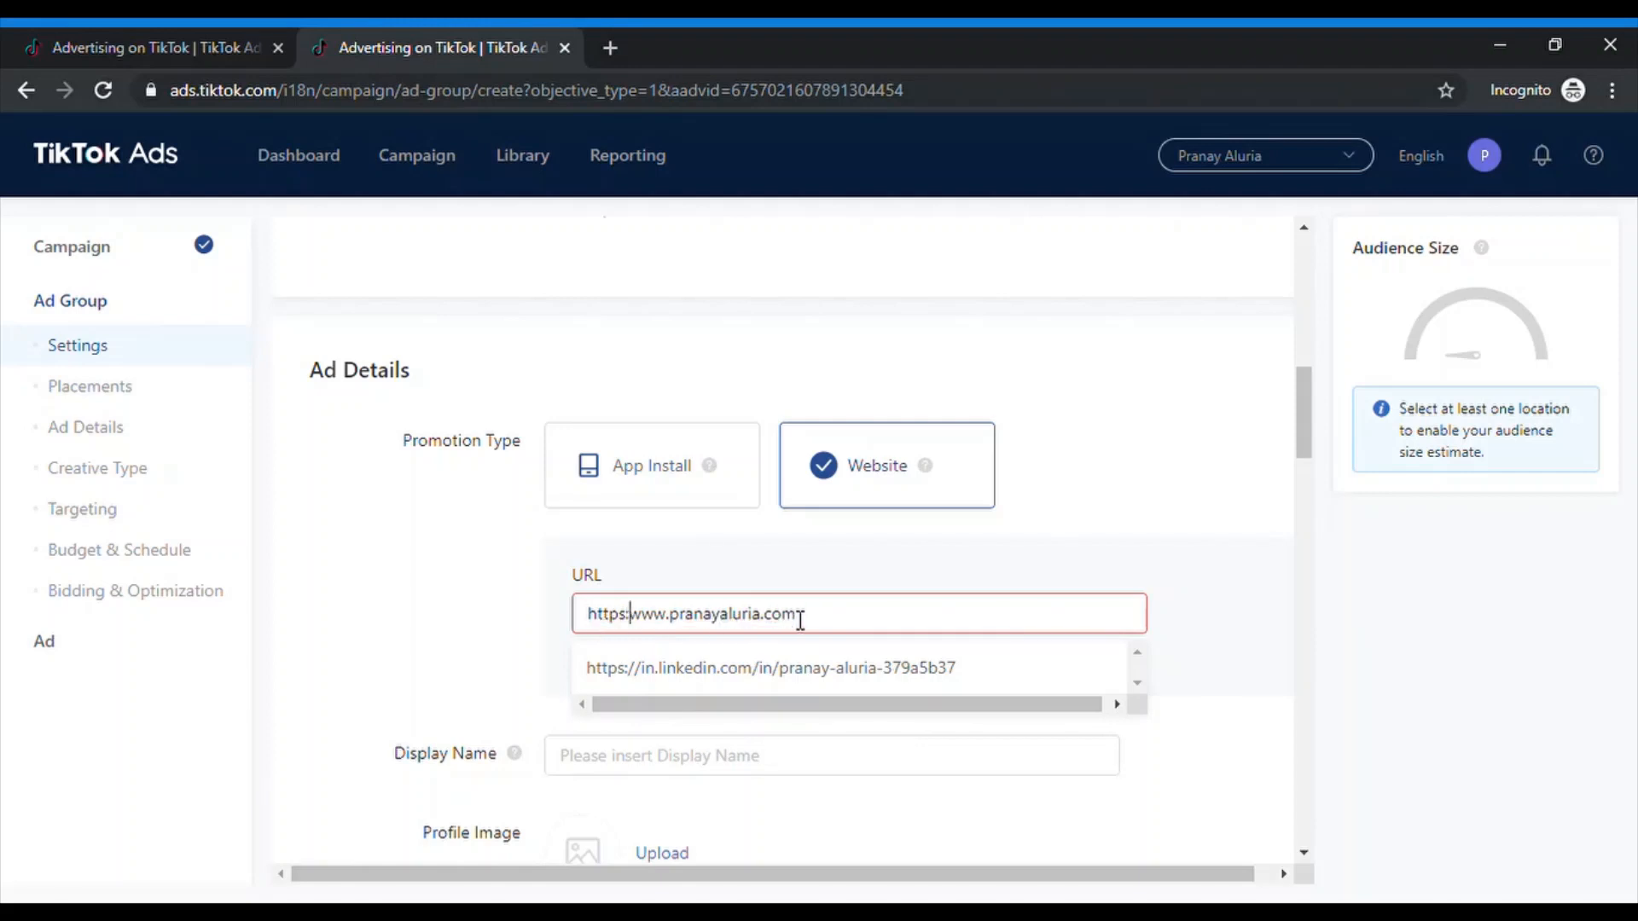
click(436, 644)
scroll(448, 619, down, 3)
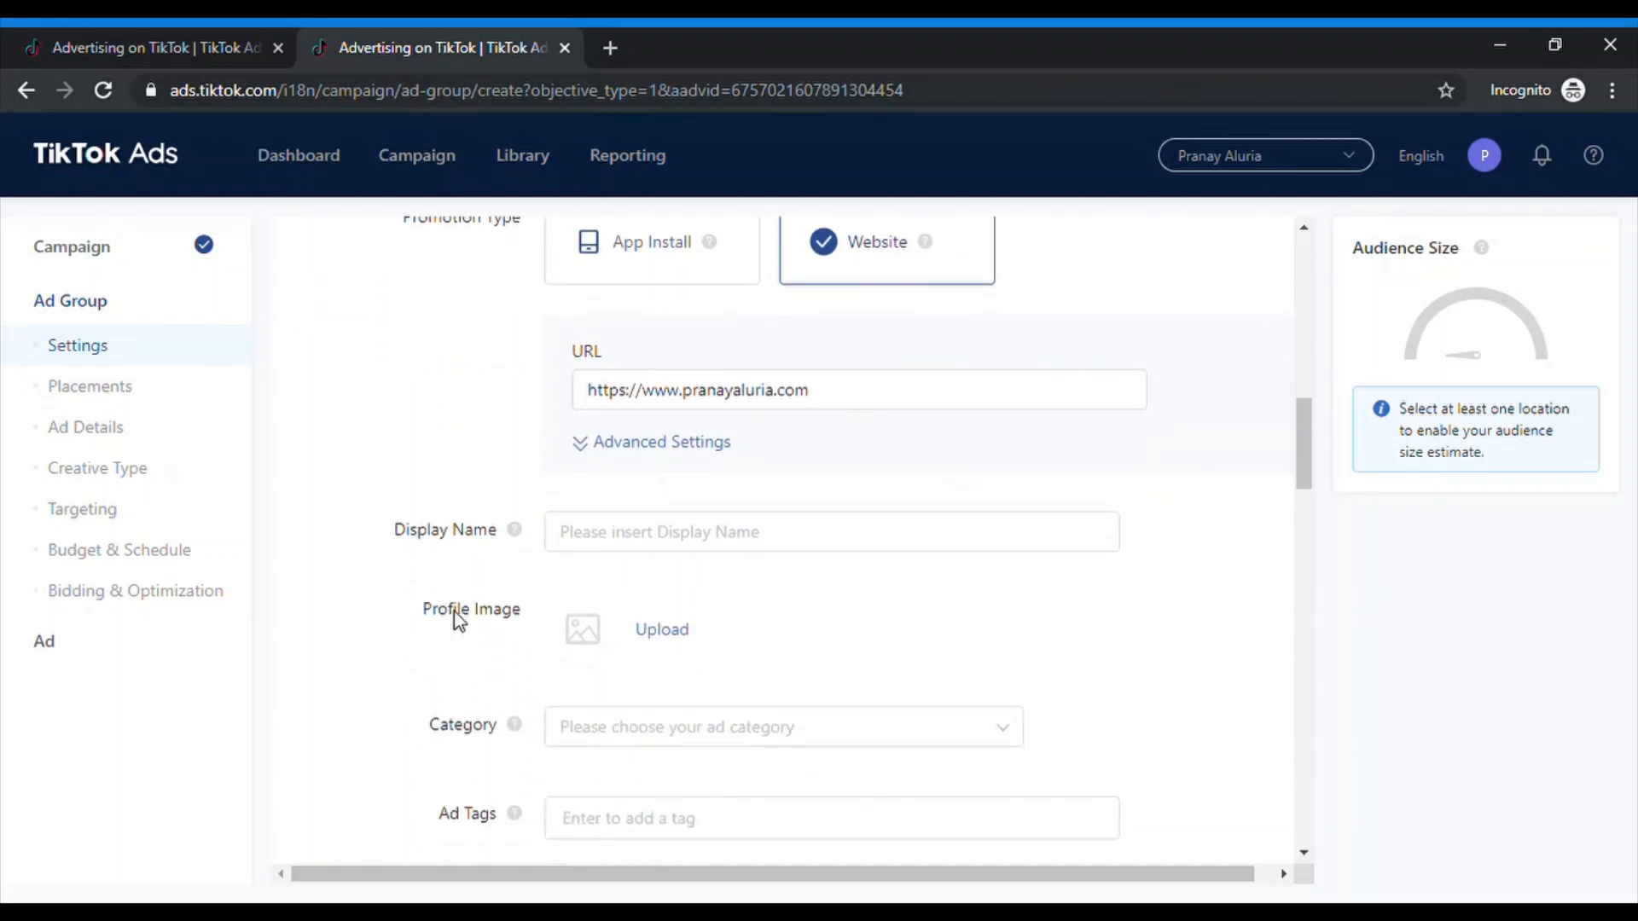
click(631, 452)
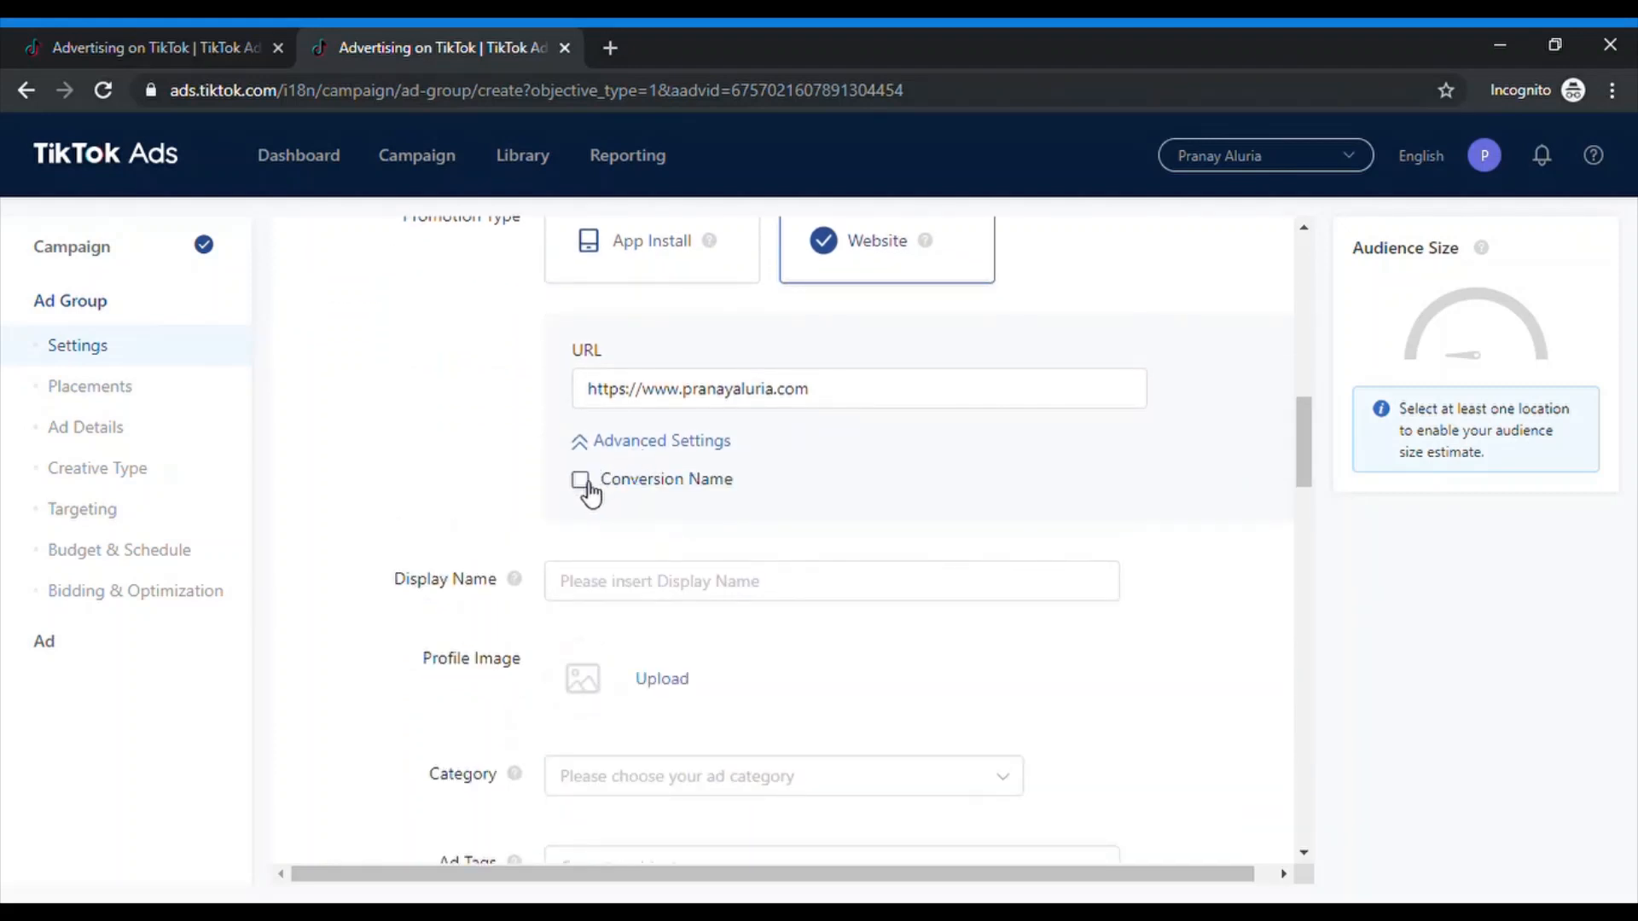
double_click(625, 450)
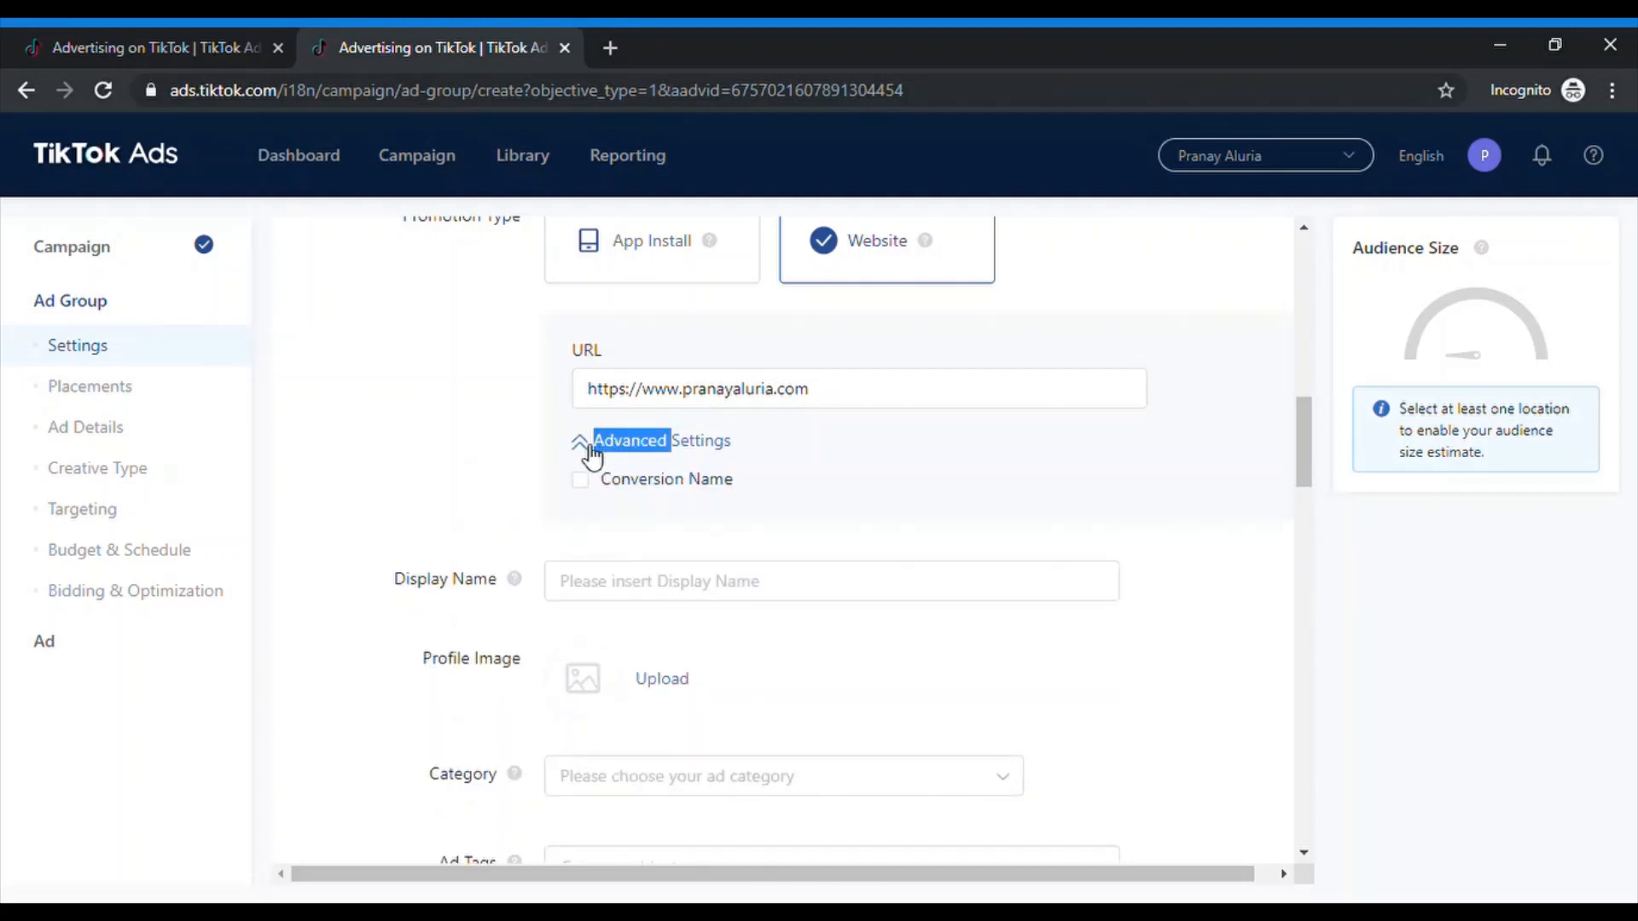
click(590, 452)
Enter the advertiser's first name as the ad's display name.
scroll(453, 487, down, 1)
click(597, 515)
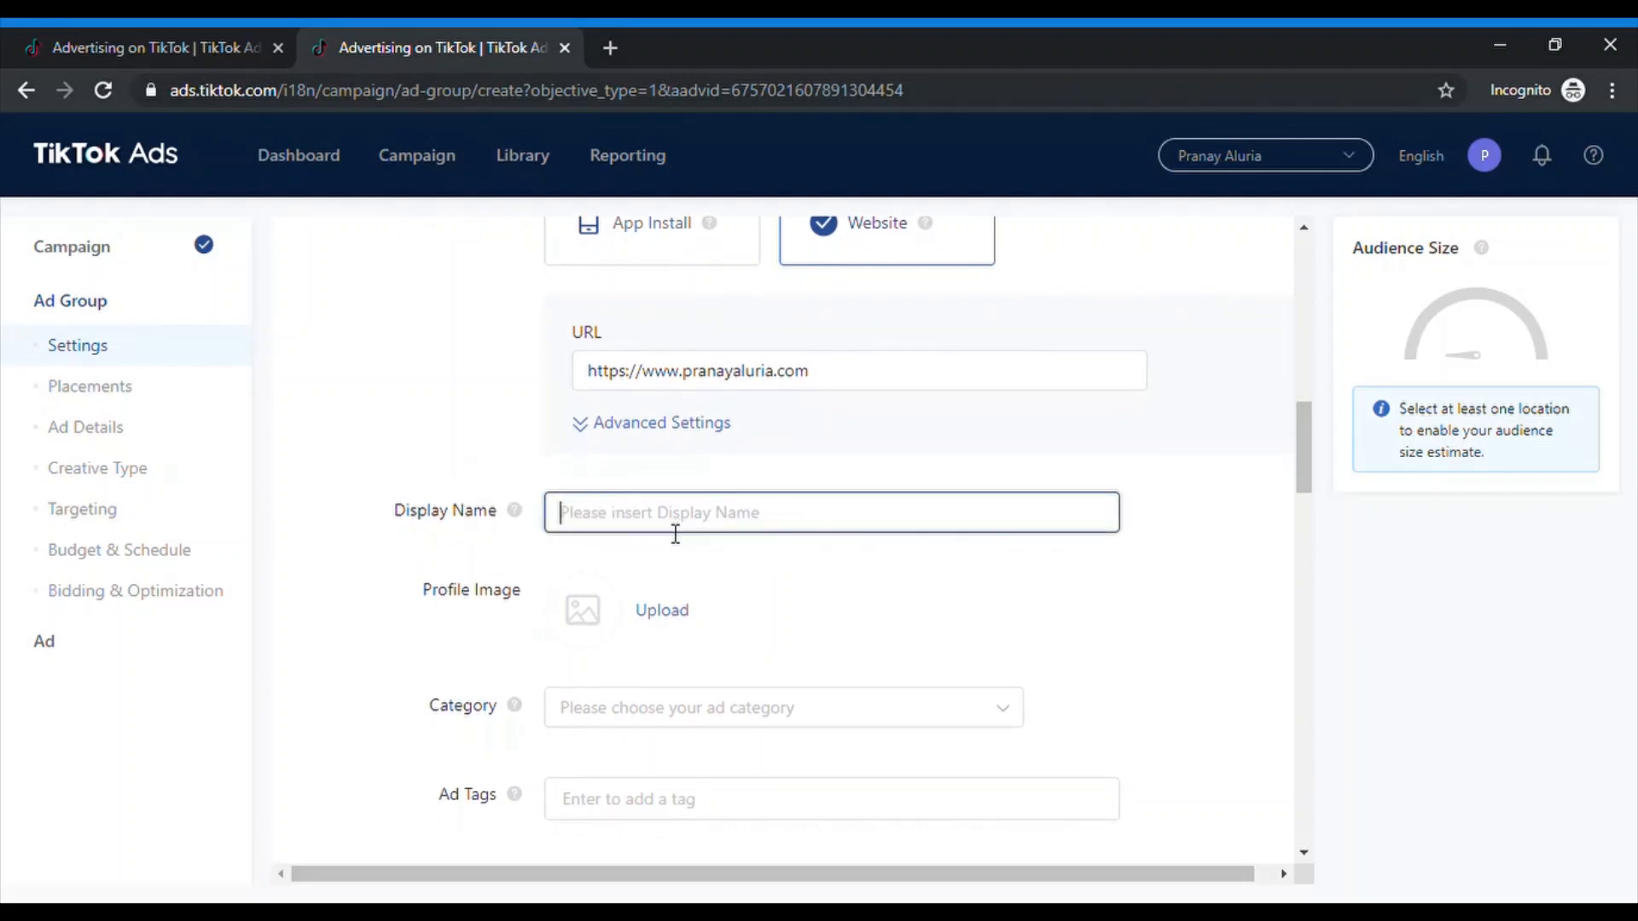
text(Pranay)
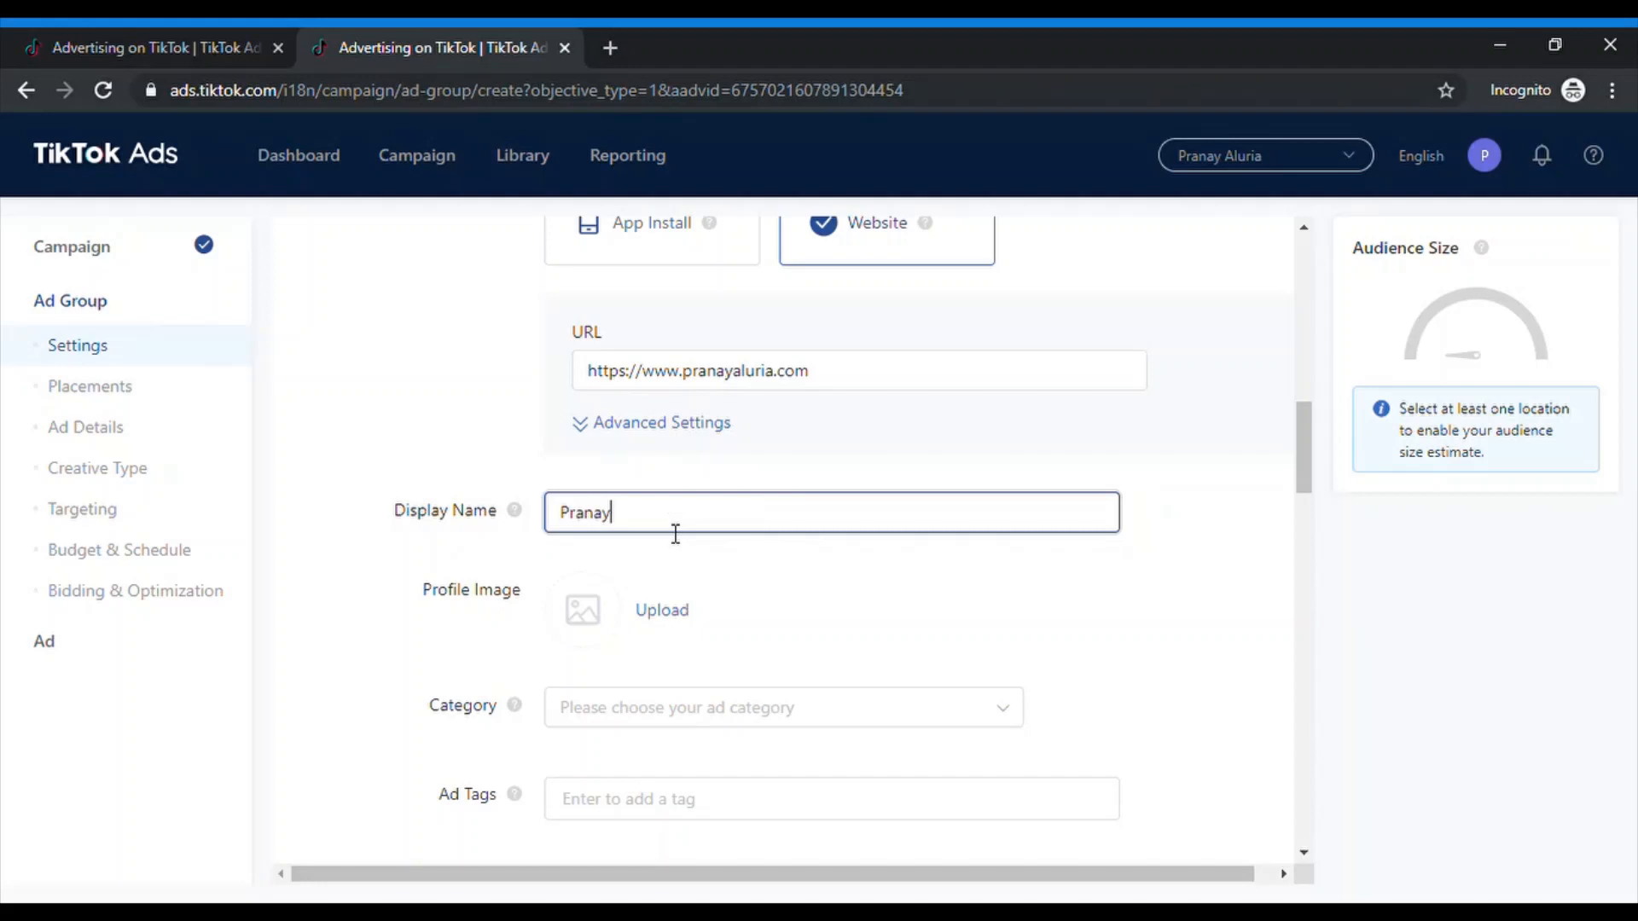
click(723, 616)
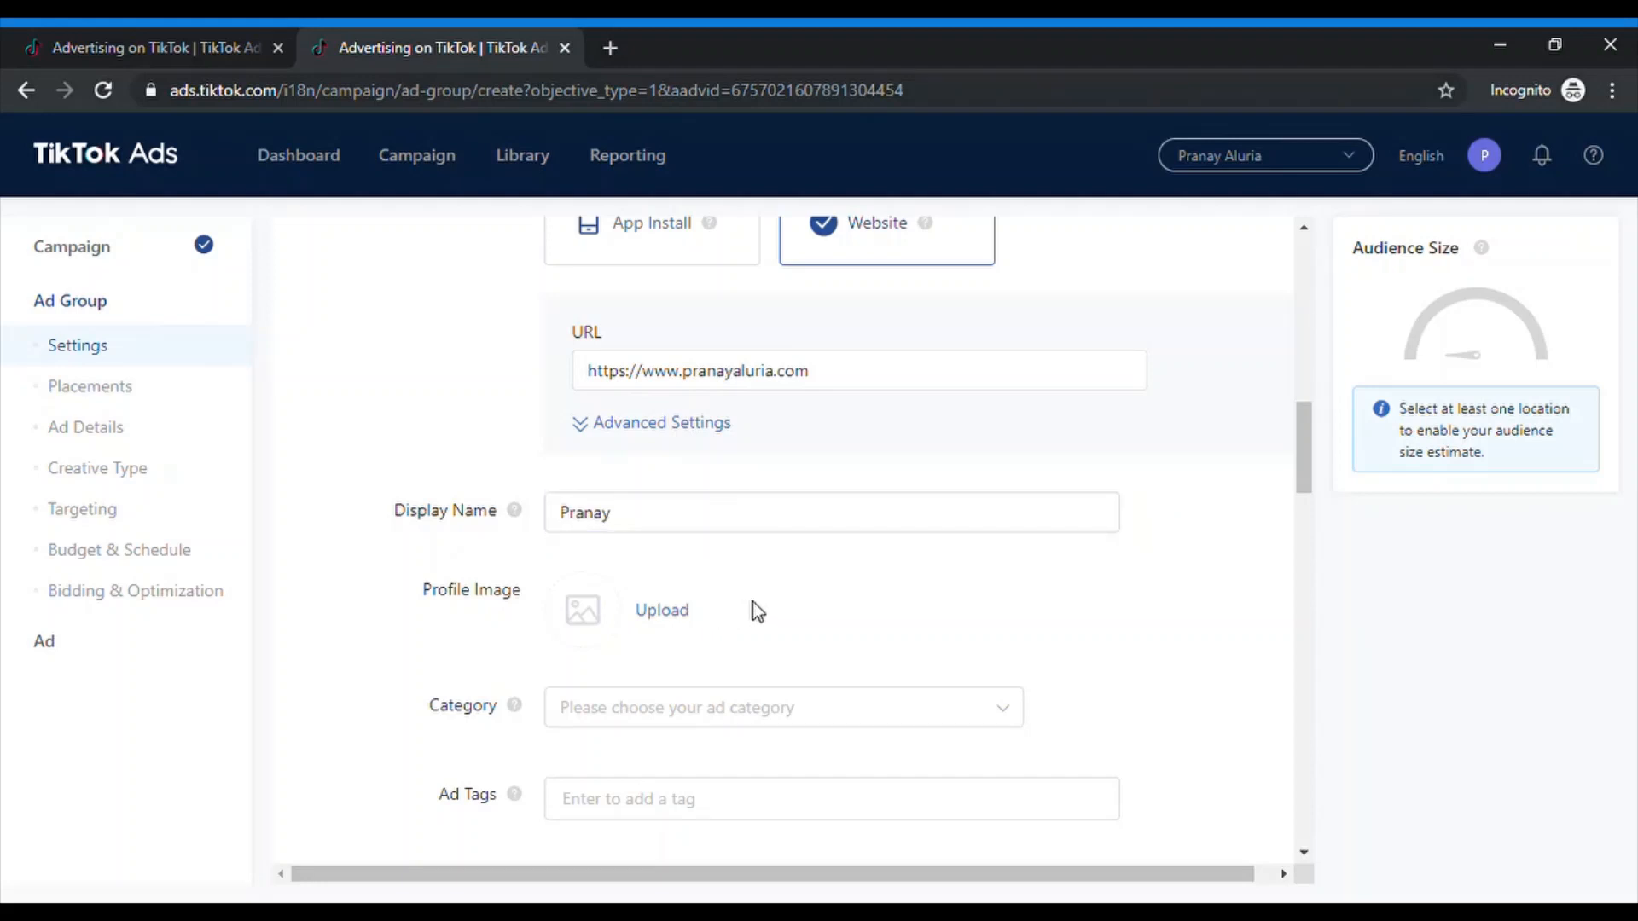
Upload the logo picture as the profile image and accept the suggested crop.
click(677, 613)
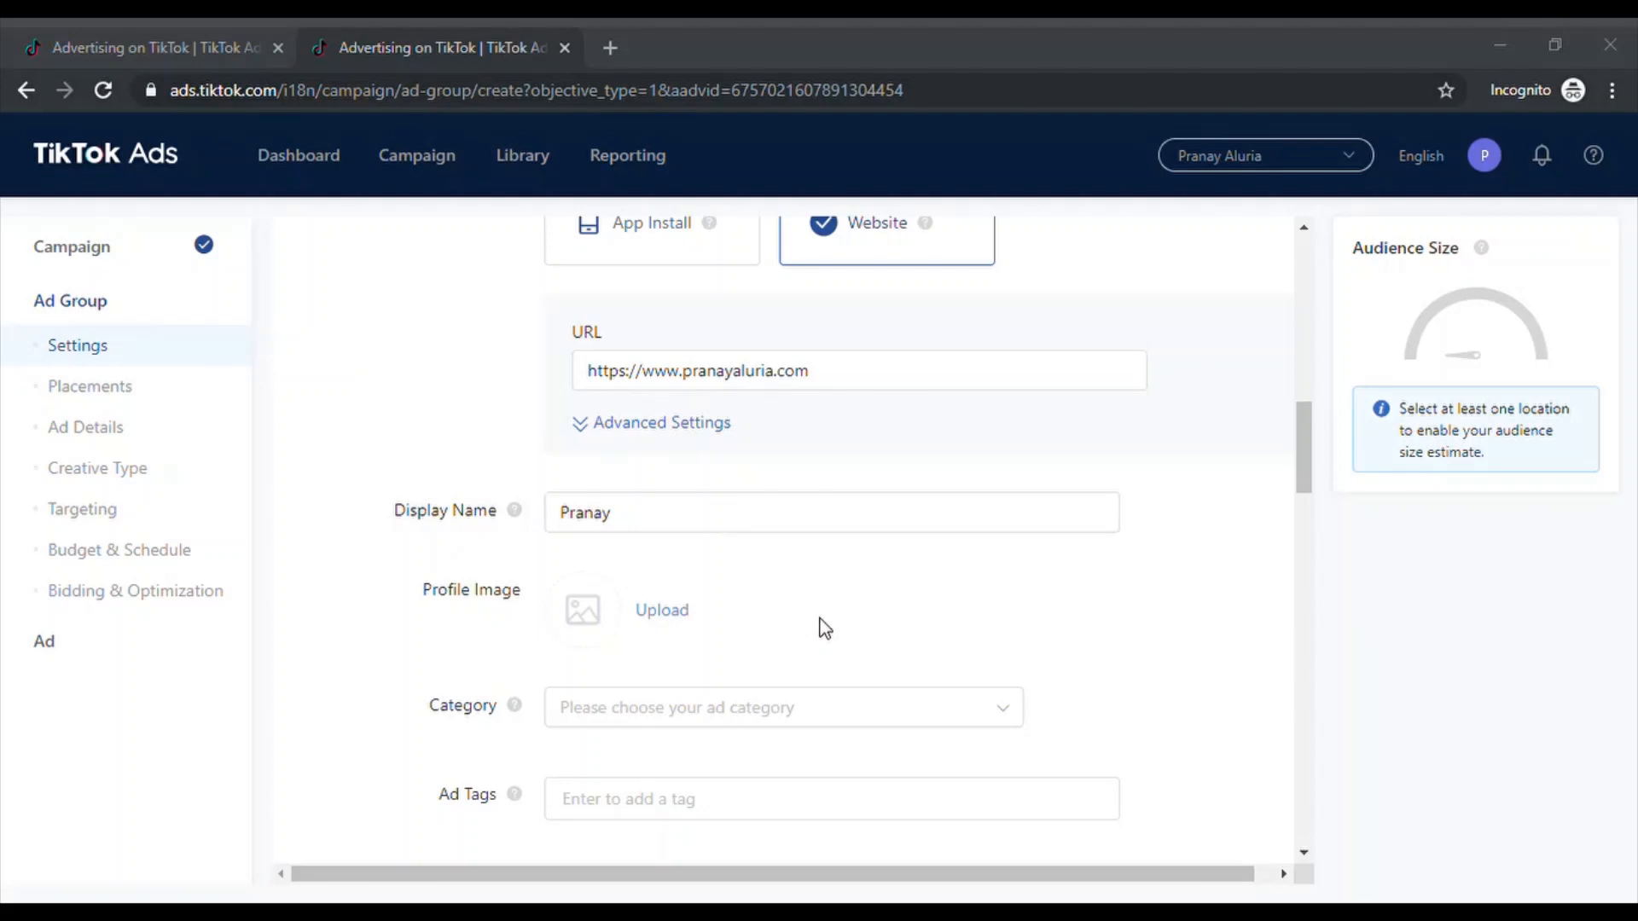
click(1013, 865)
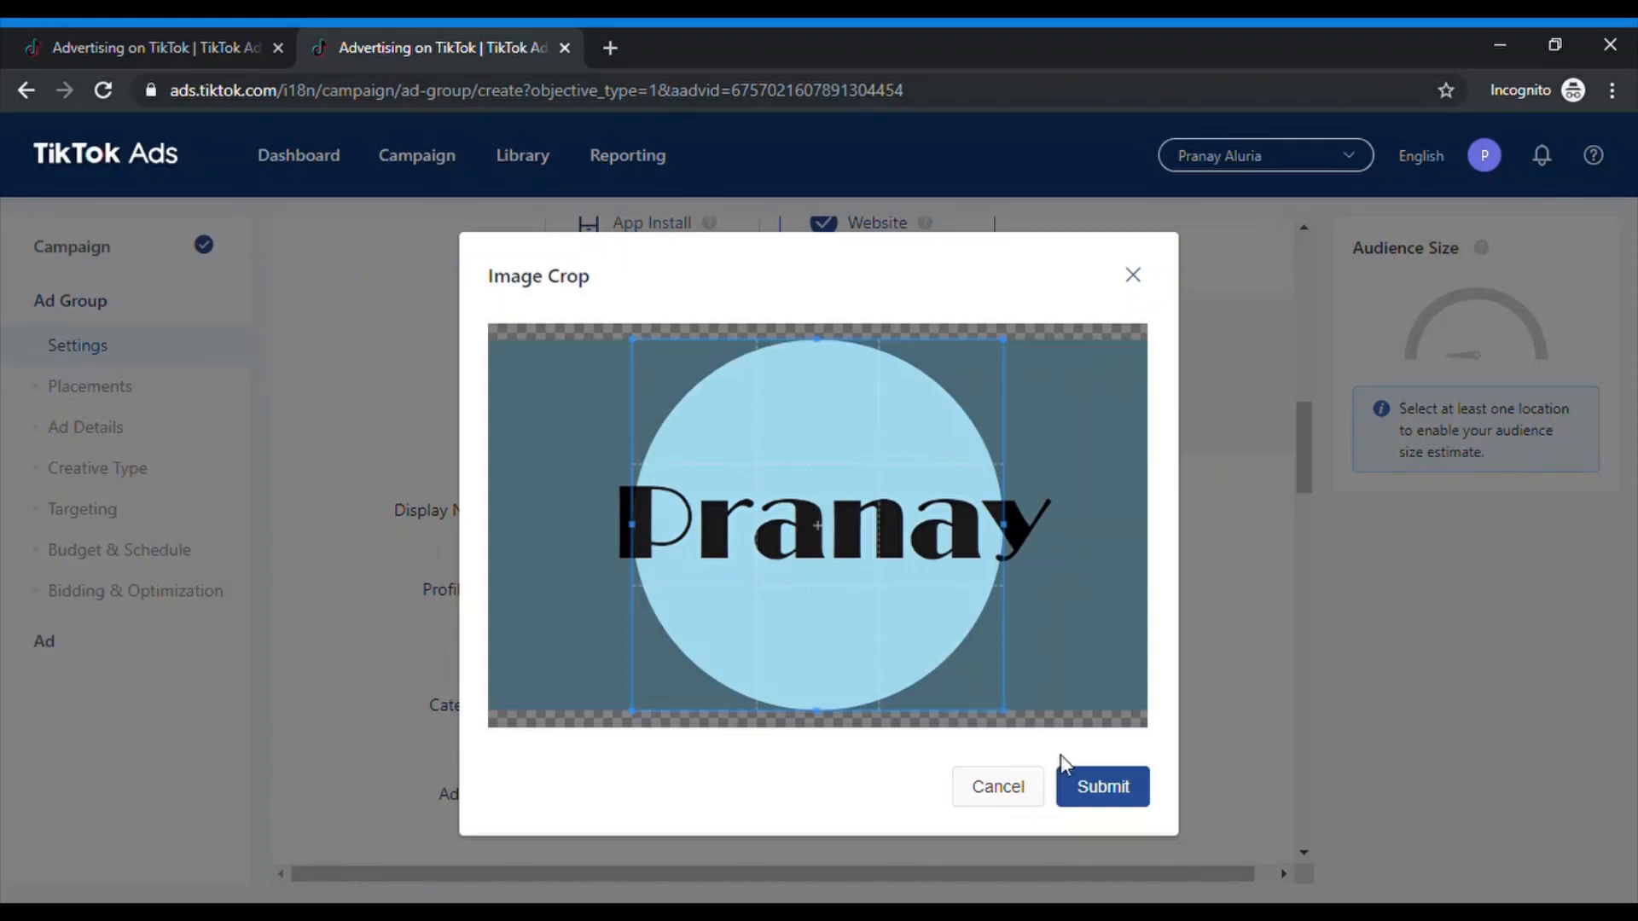
click(1106, 793)
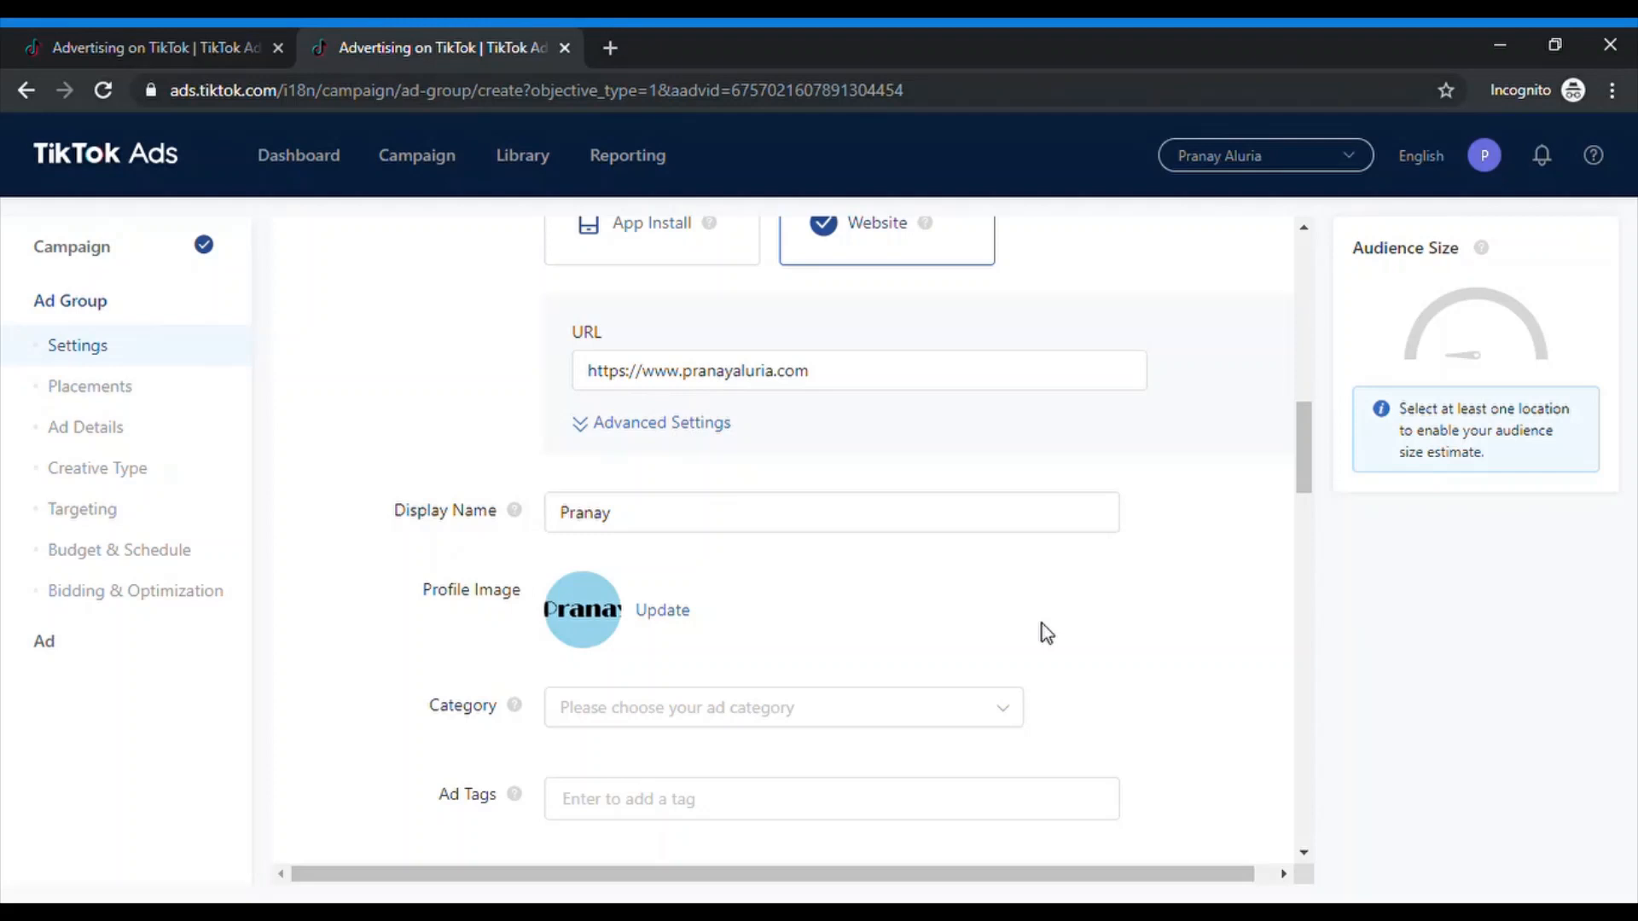
Examine the available ad categories, including the subcategories of Automotive, Luxury goods and Finance & Insurance, without choosing one.
scroll(853, 682, down, 1)
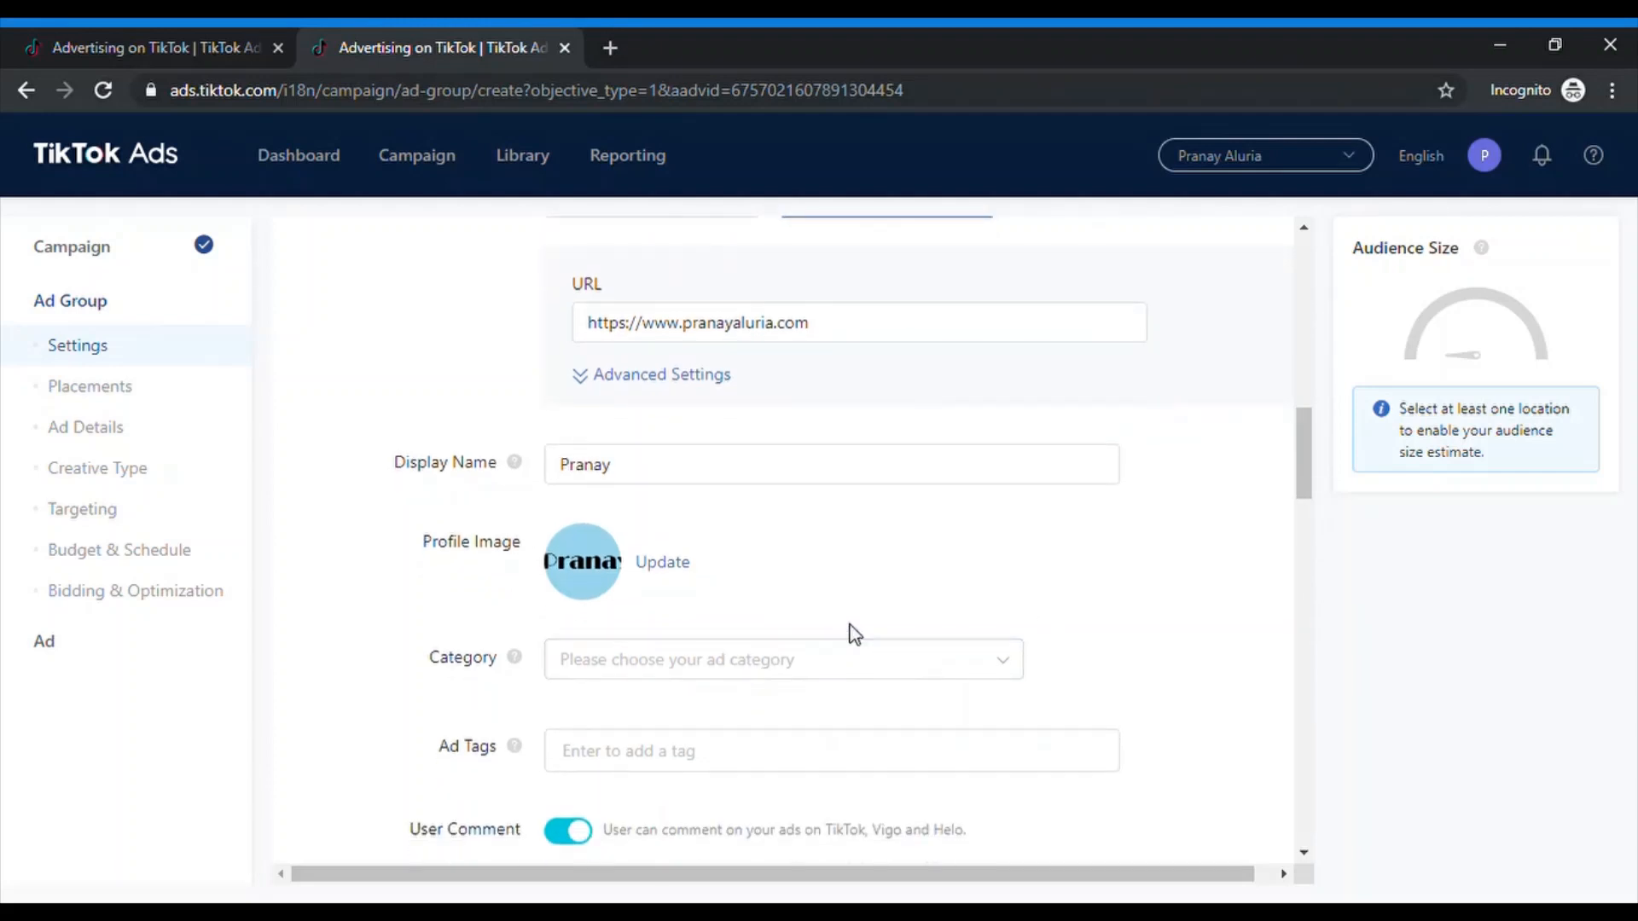
scroll(853, 635, up, 3)
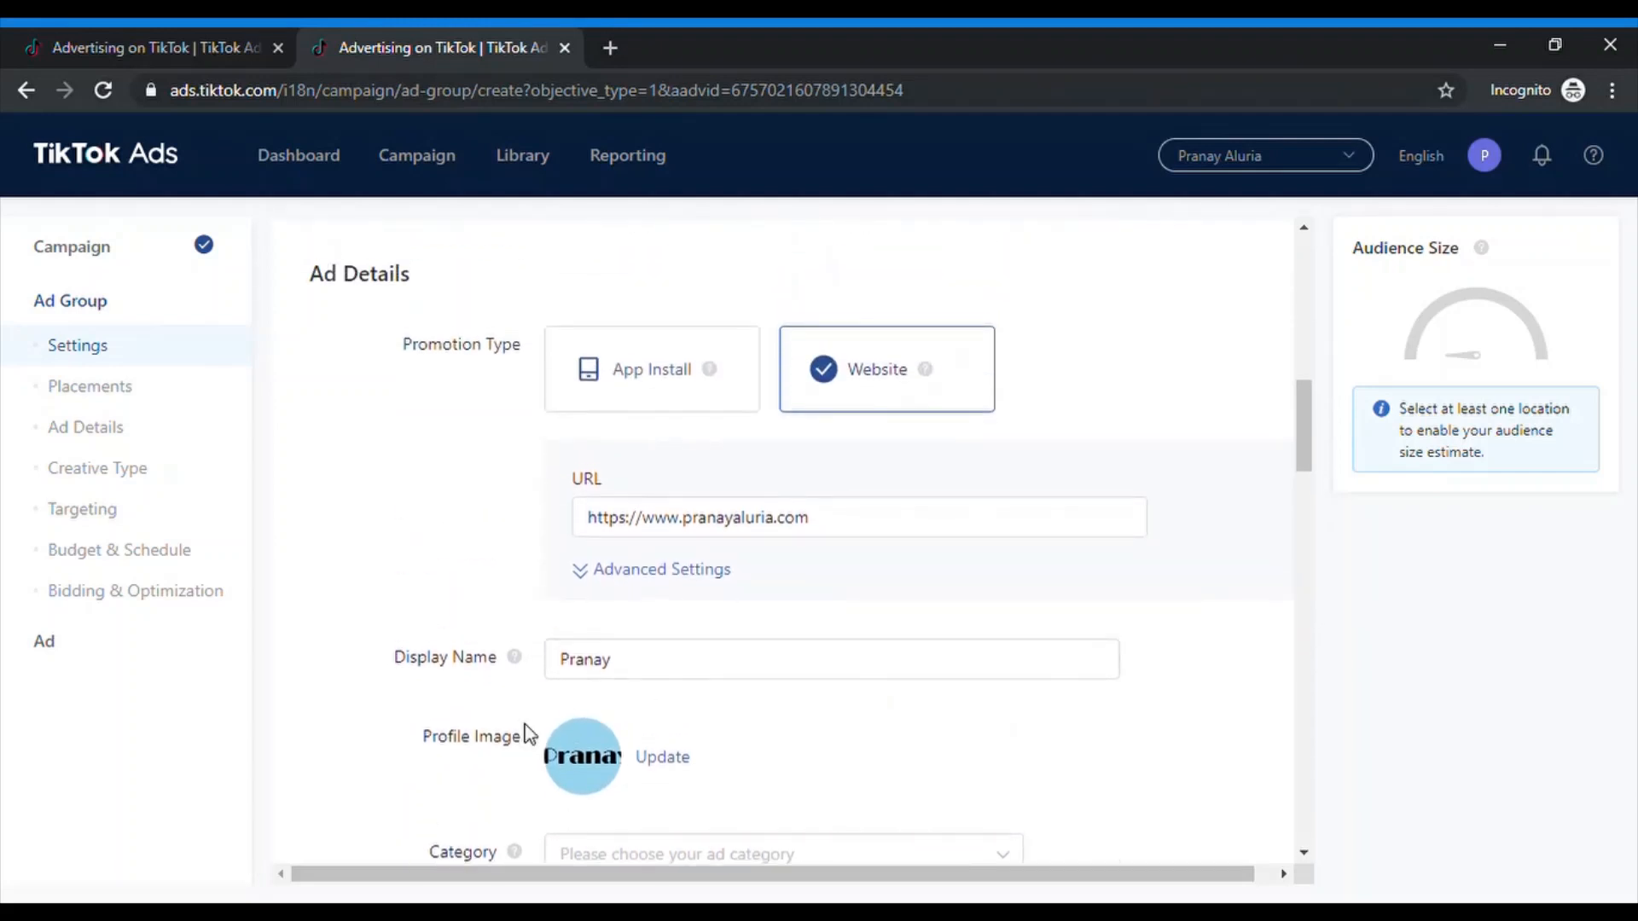
scroll(501, 530, down, 4)
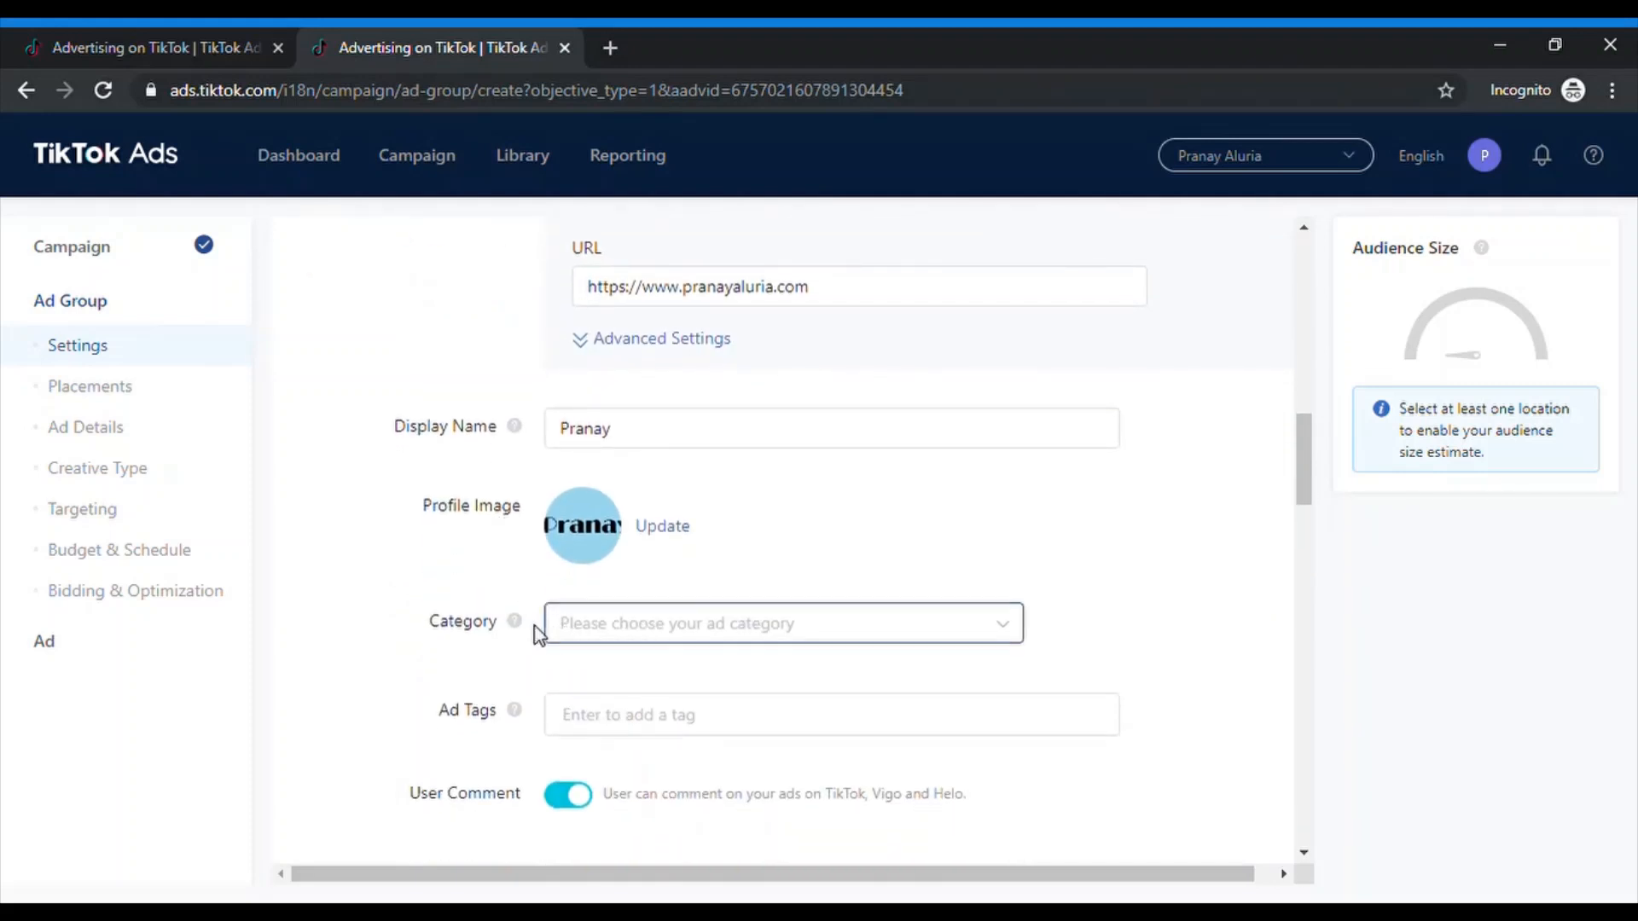
mouse_move(525, 631)
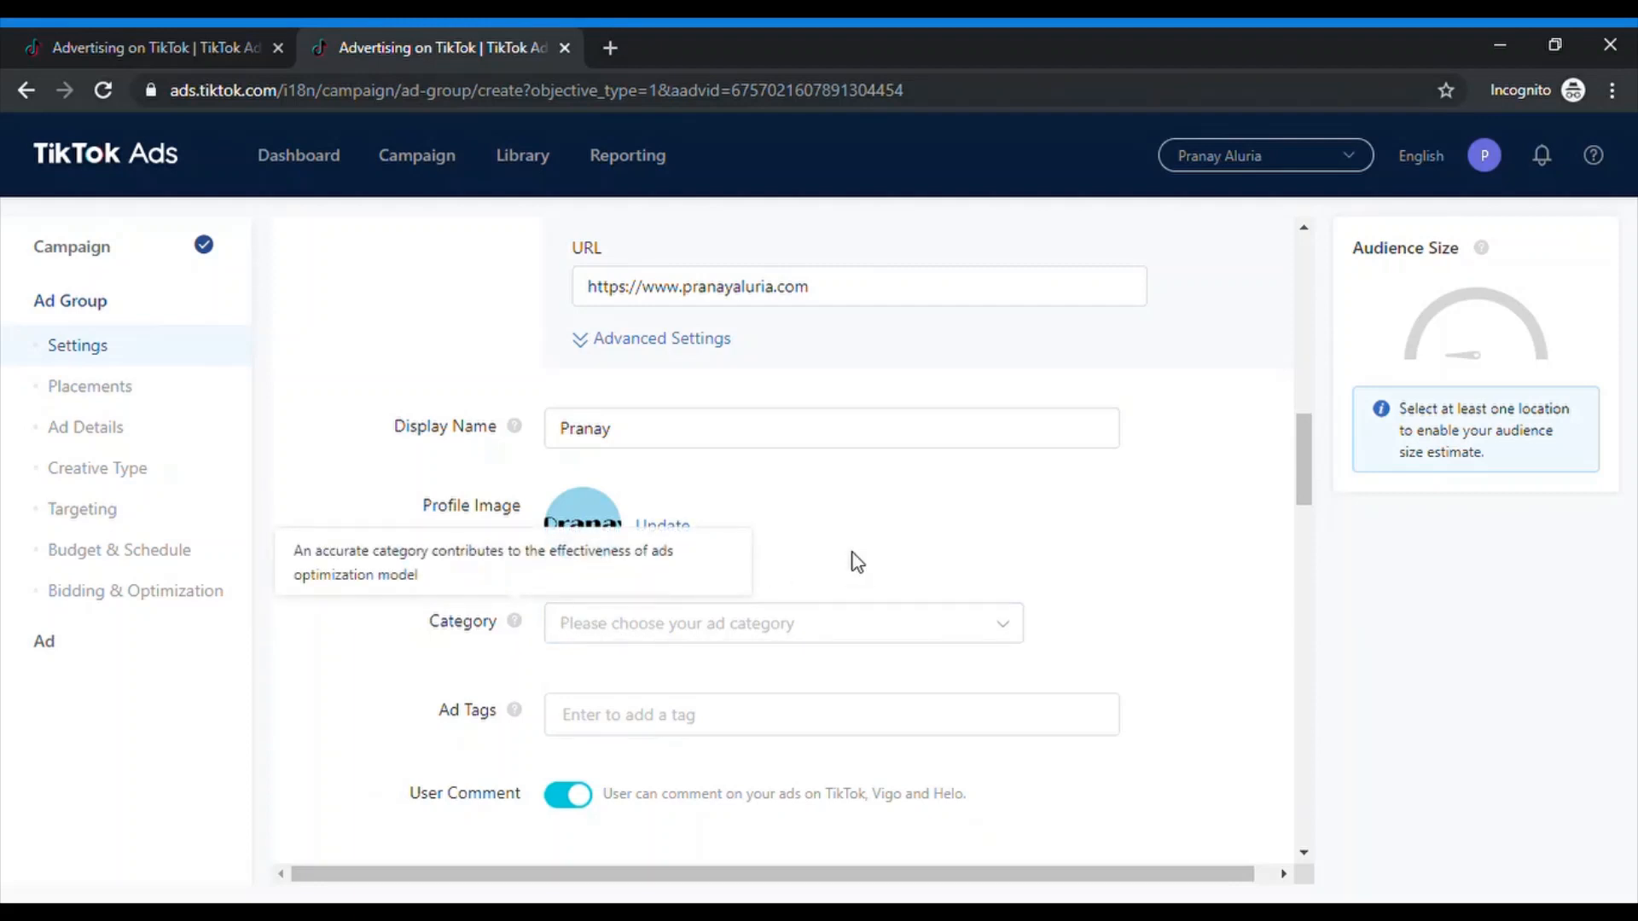
scroll(951, 531, down, 2)
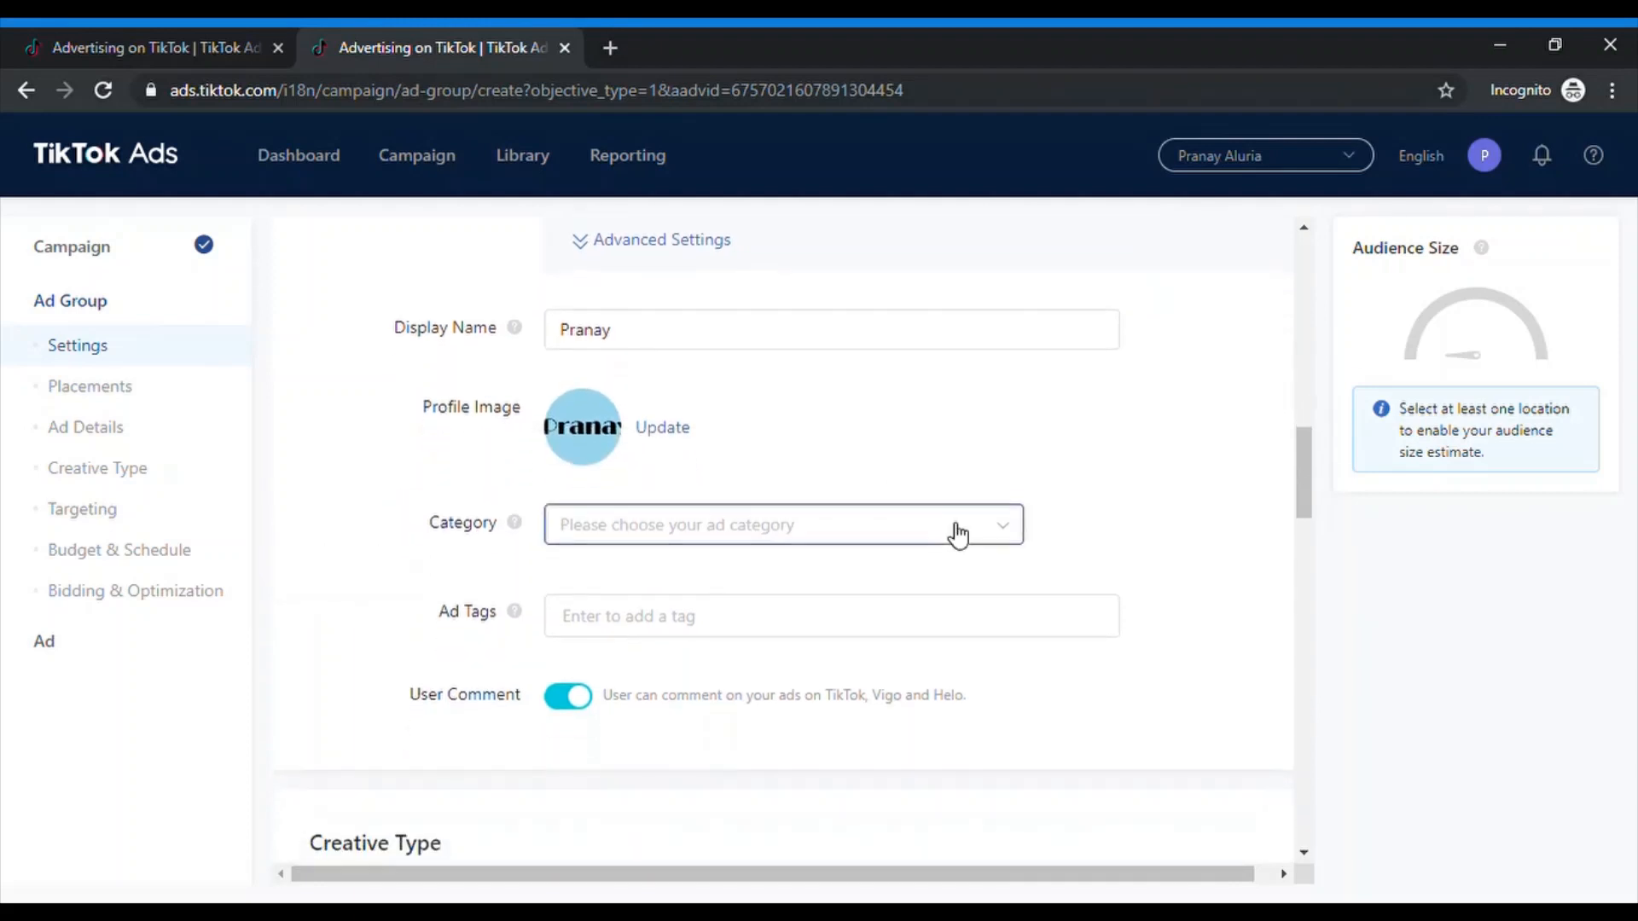
click(1003, 524)
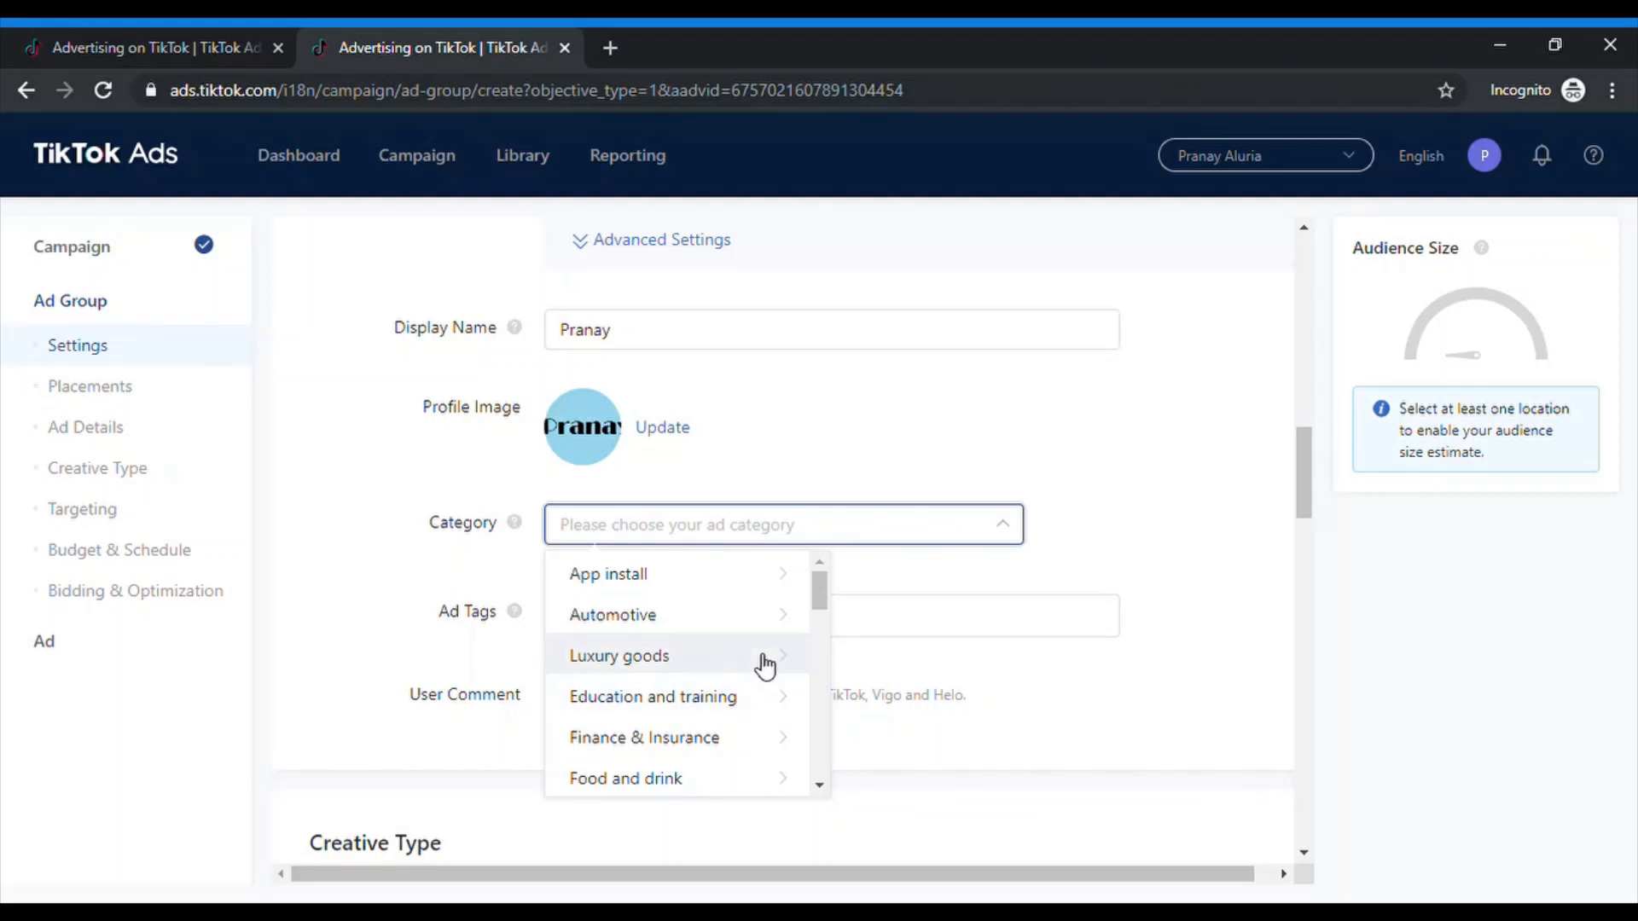
click(768, 620)
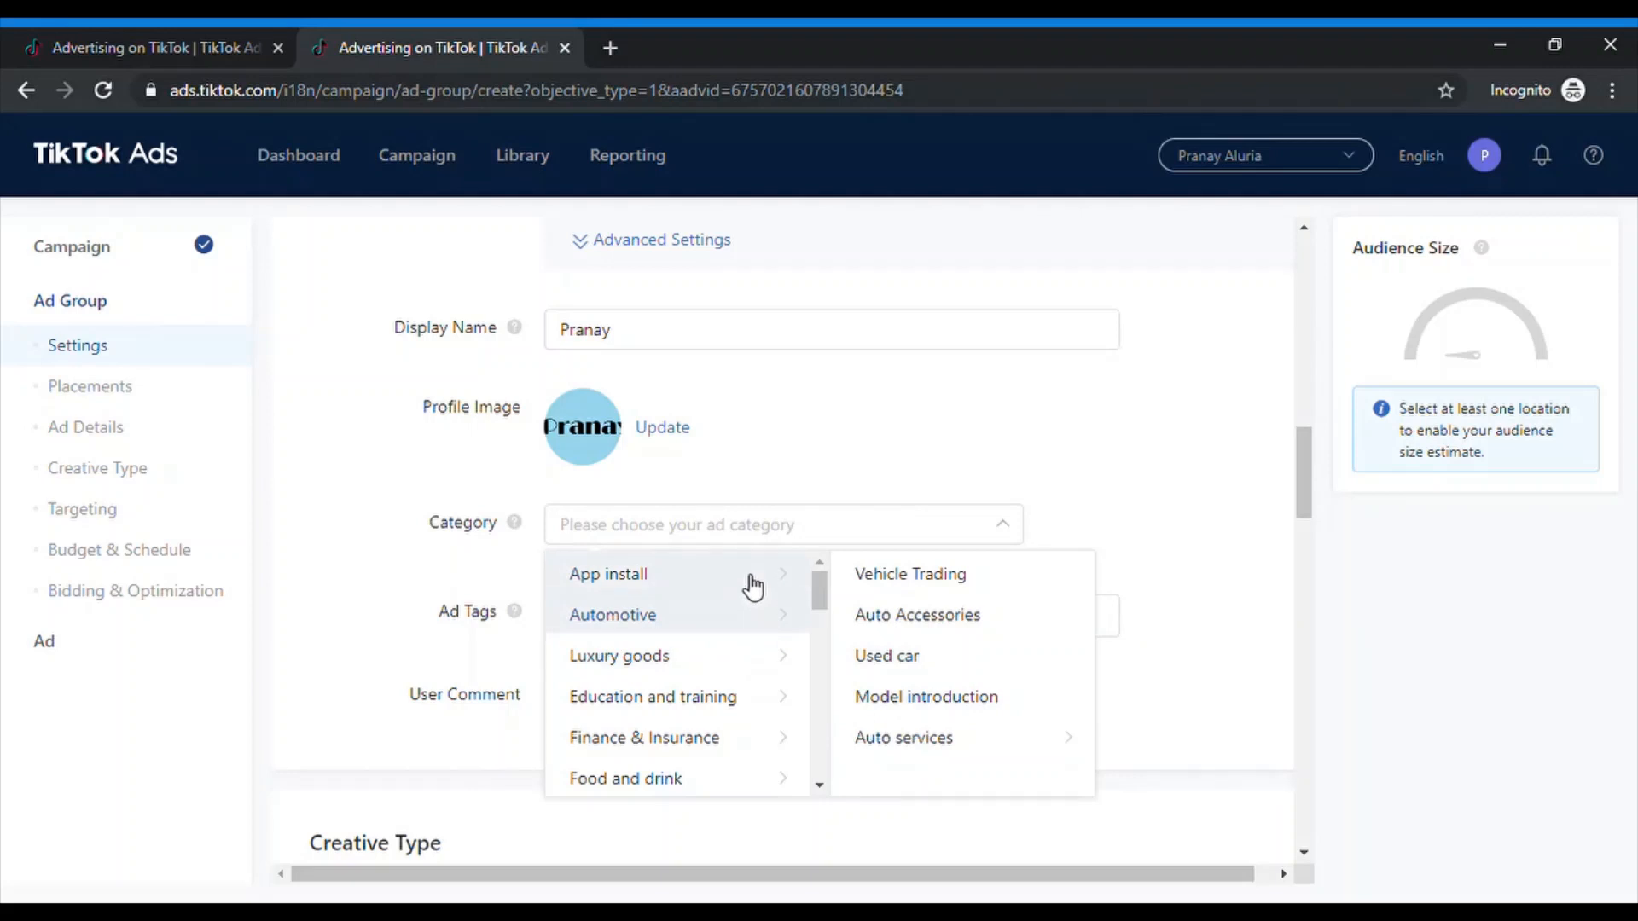
click(724, 659)
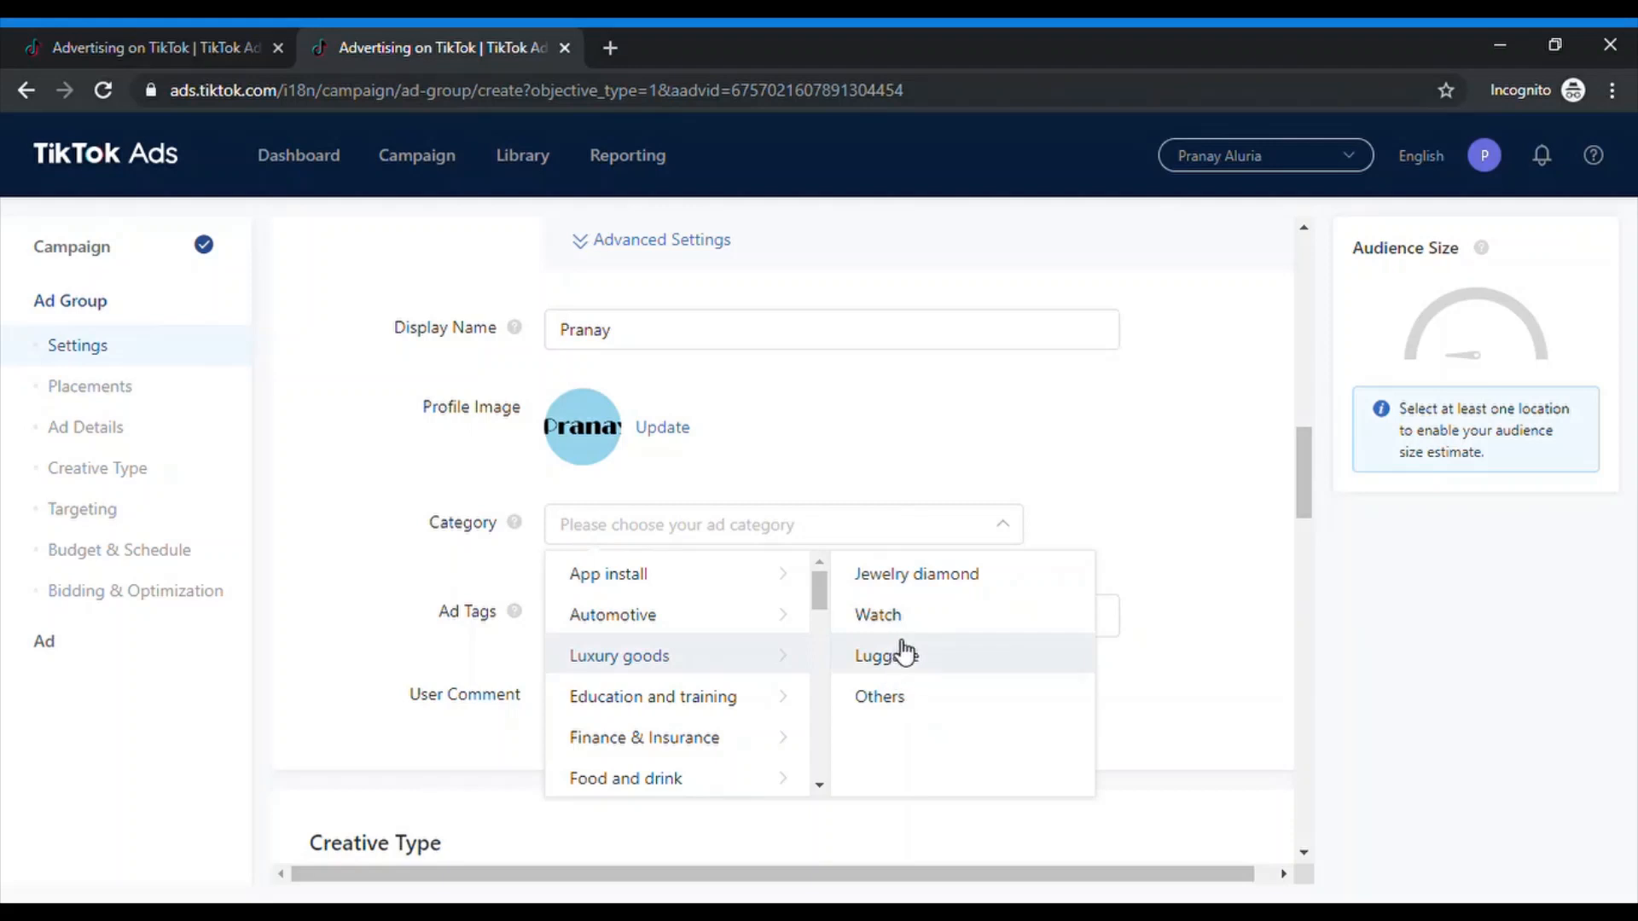
scroll(736, 687, down, 1)
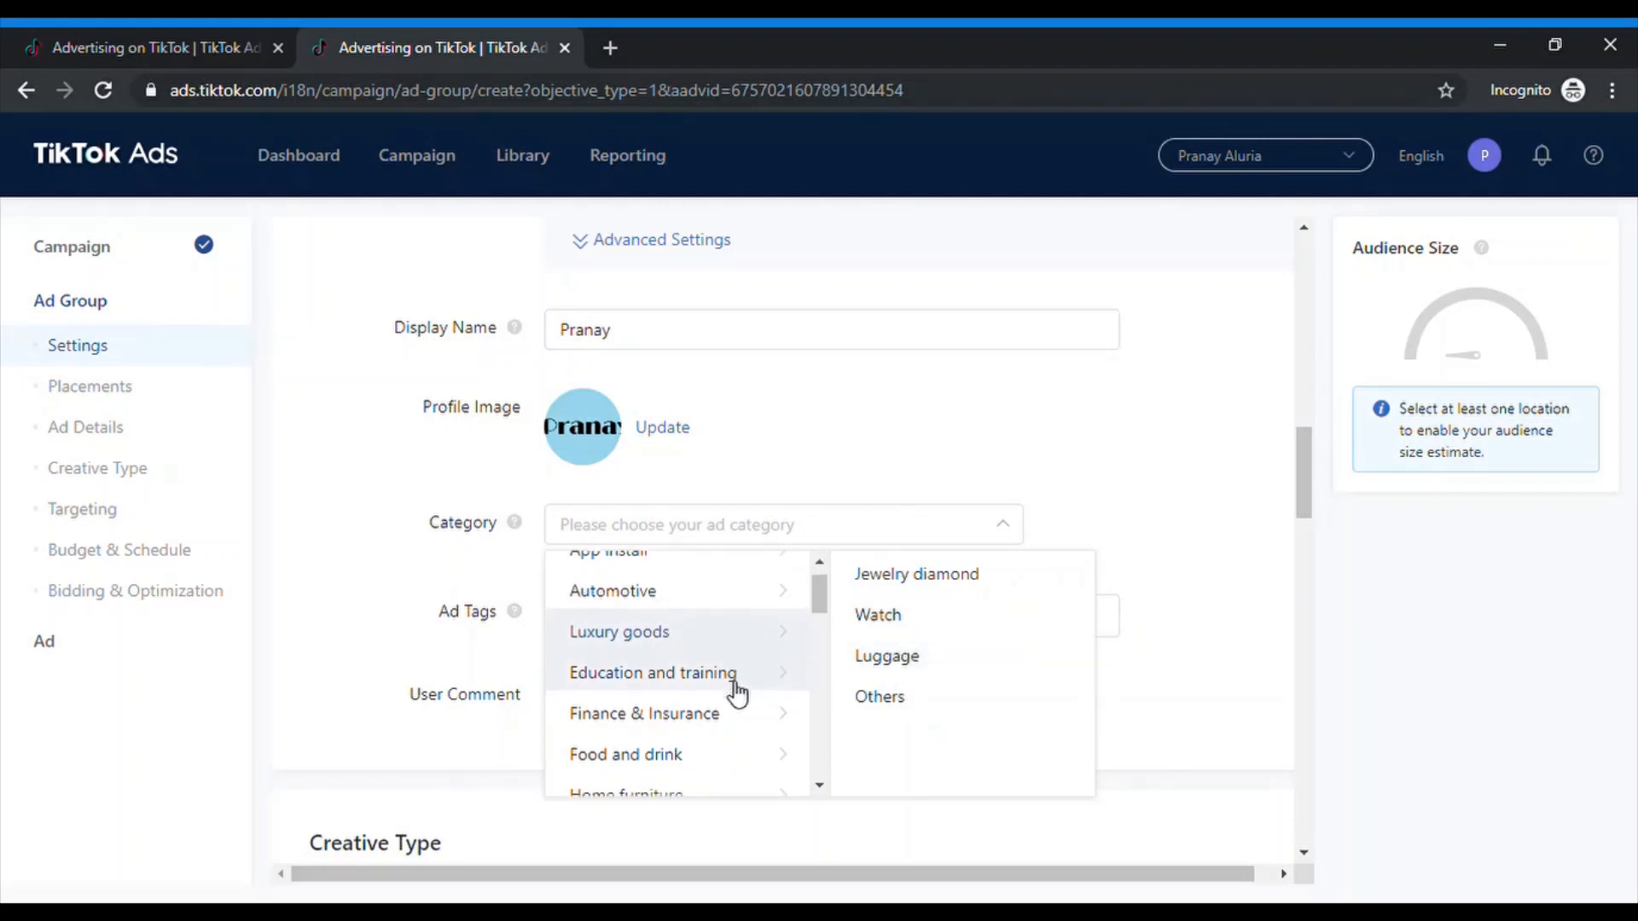
click(740, 732)
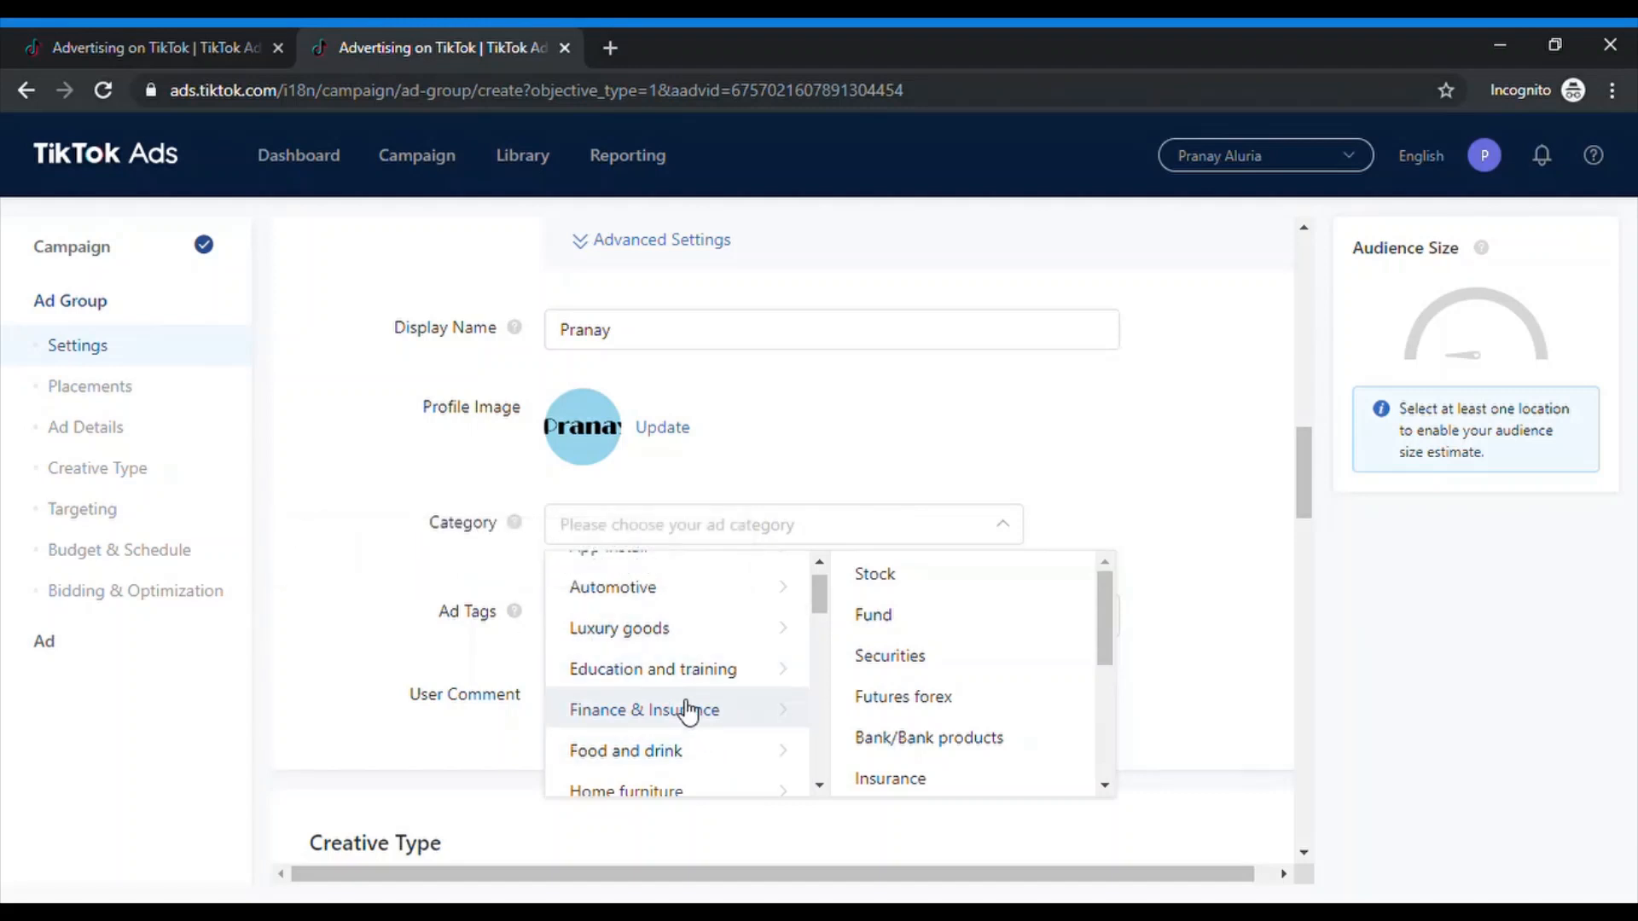
scroll(680, 709, down, 3)
scroll(689, 711, down, 1)
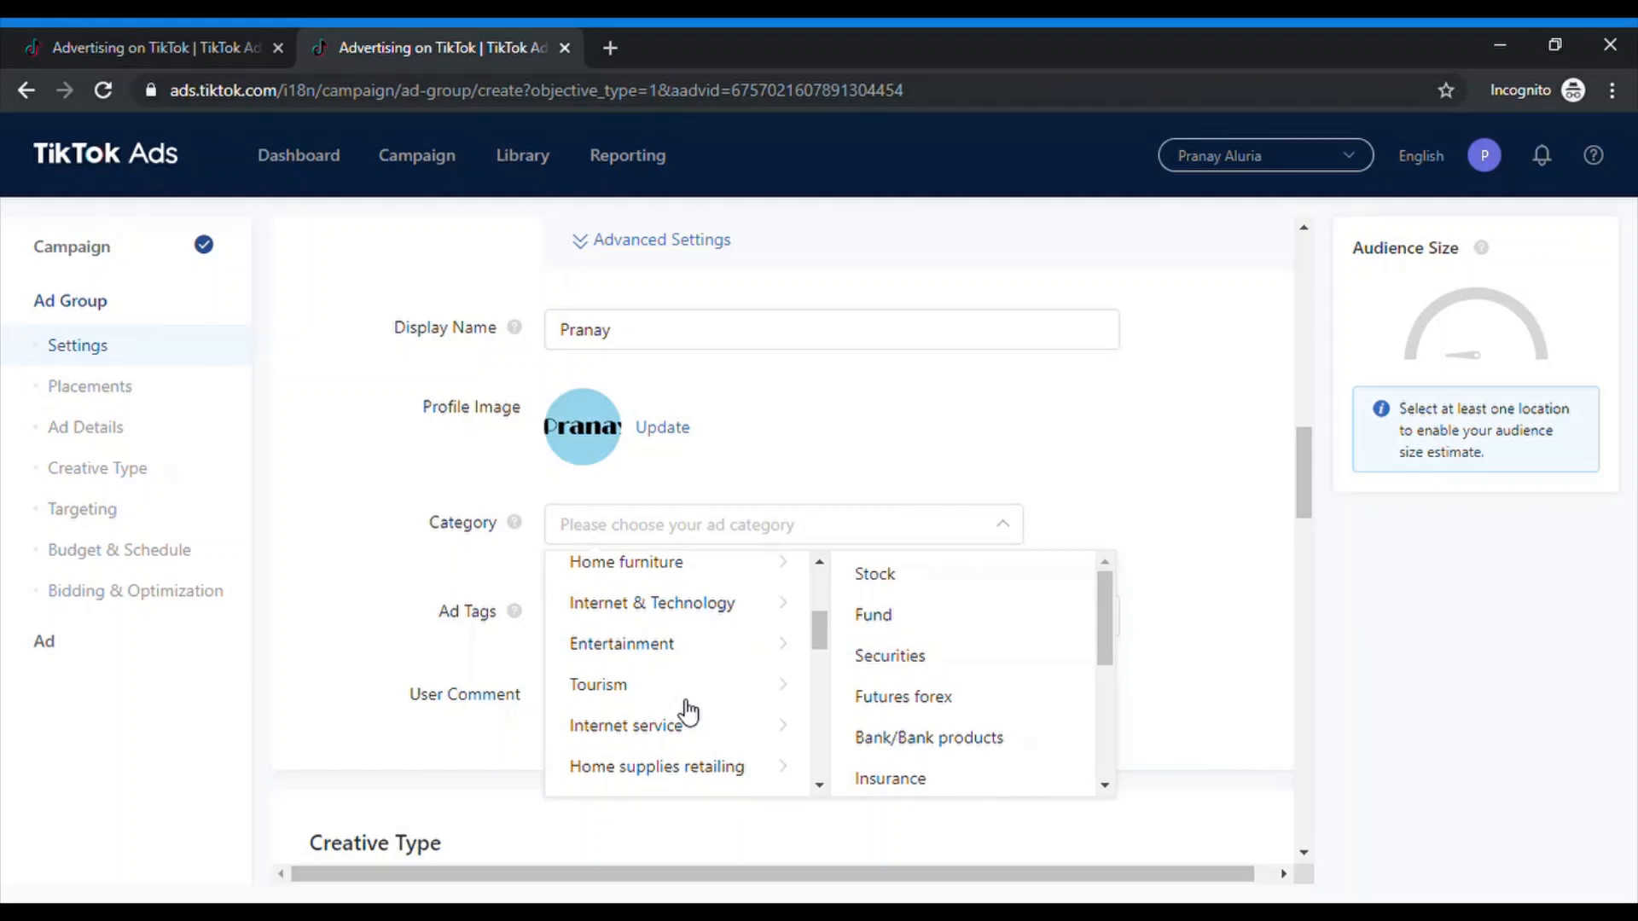
scroll(682, 715, down, 2)
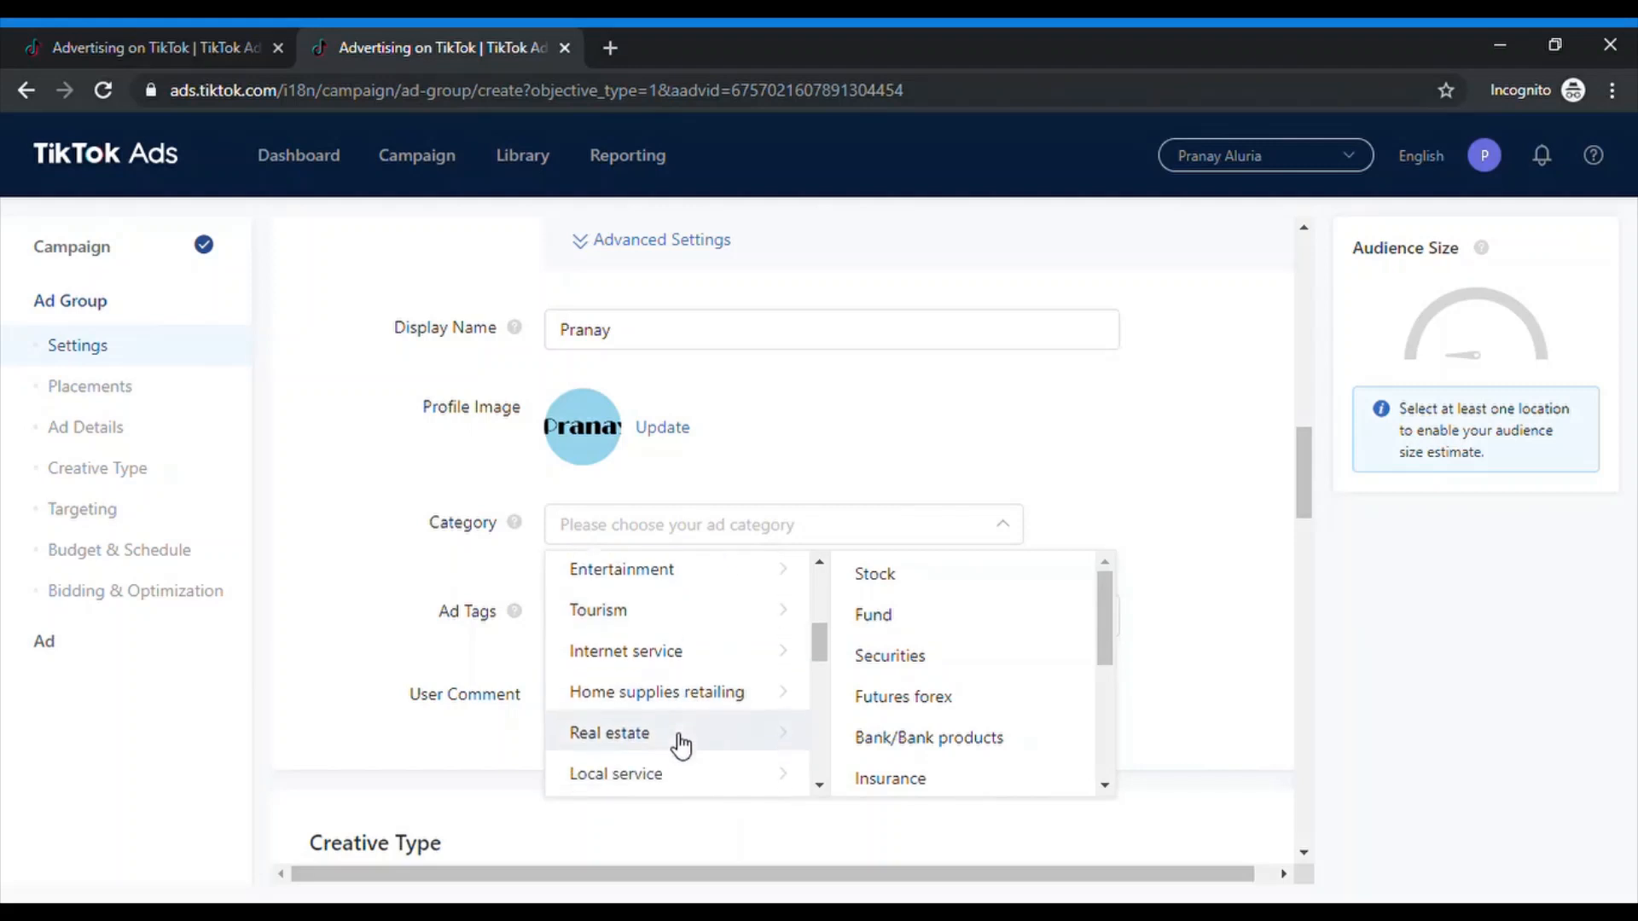
scroll(682, 734, down, 1)
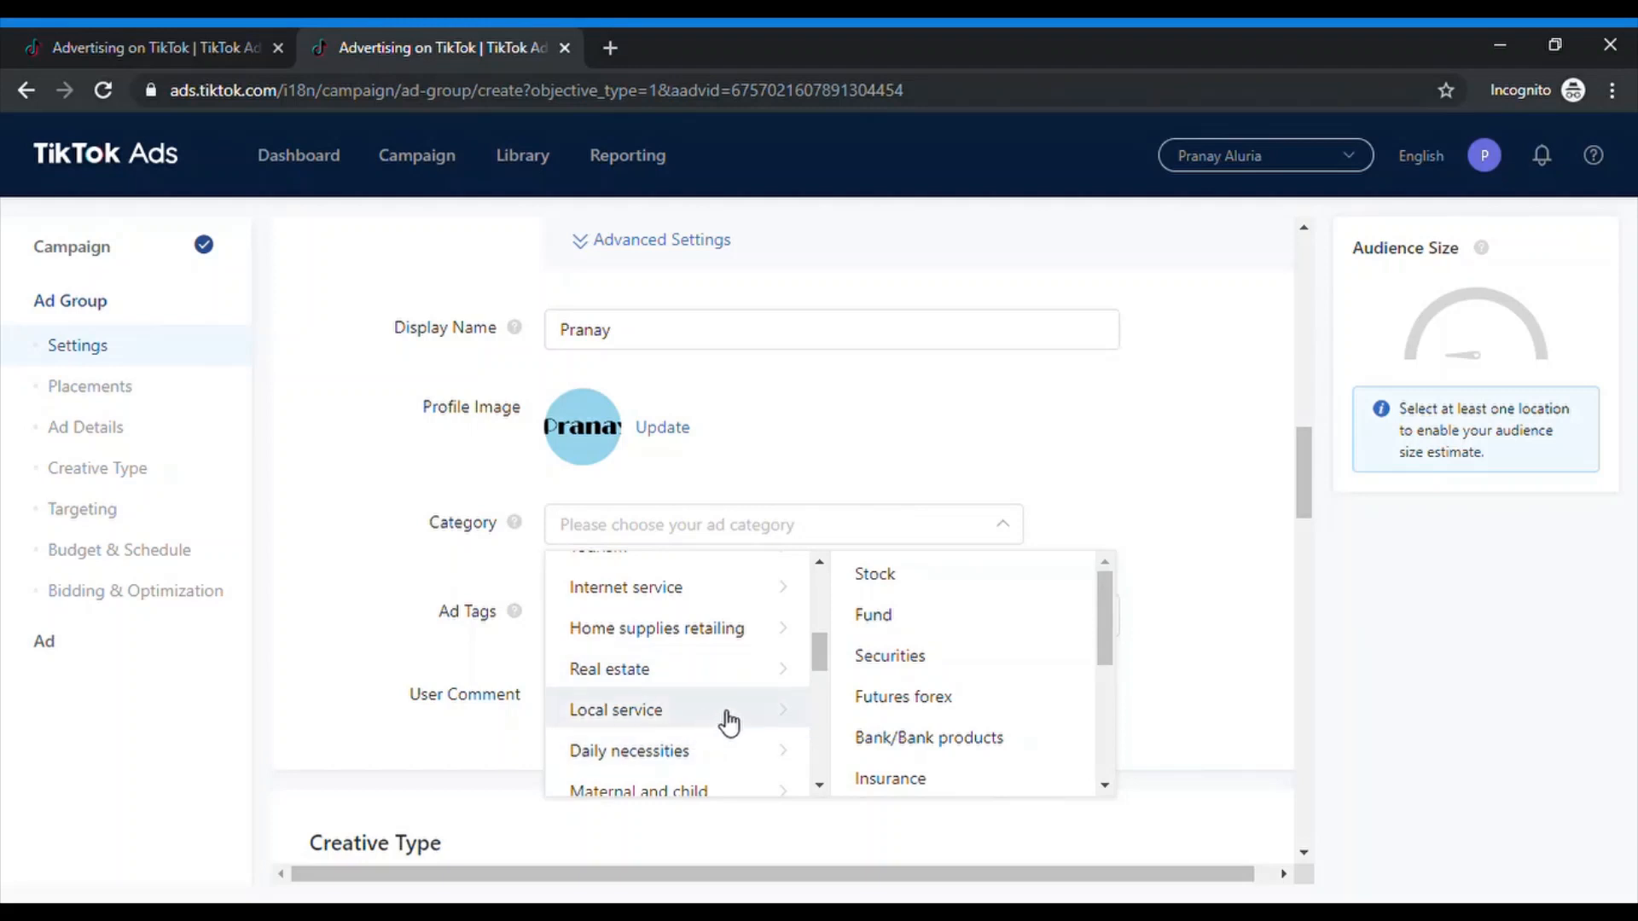
scroll(729, 722, down, 1)
scroll(729, 723, down, 3)
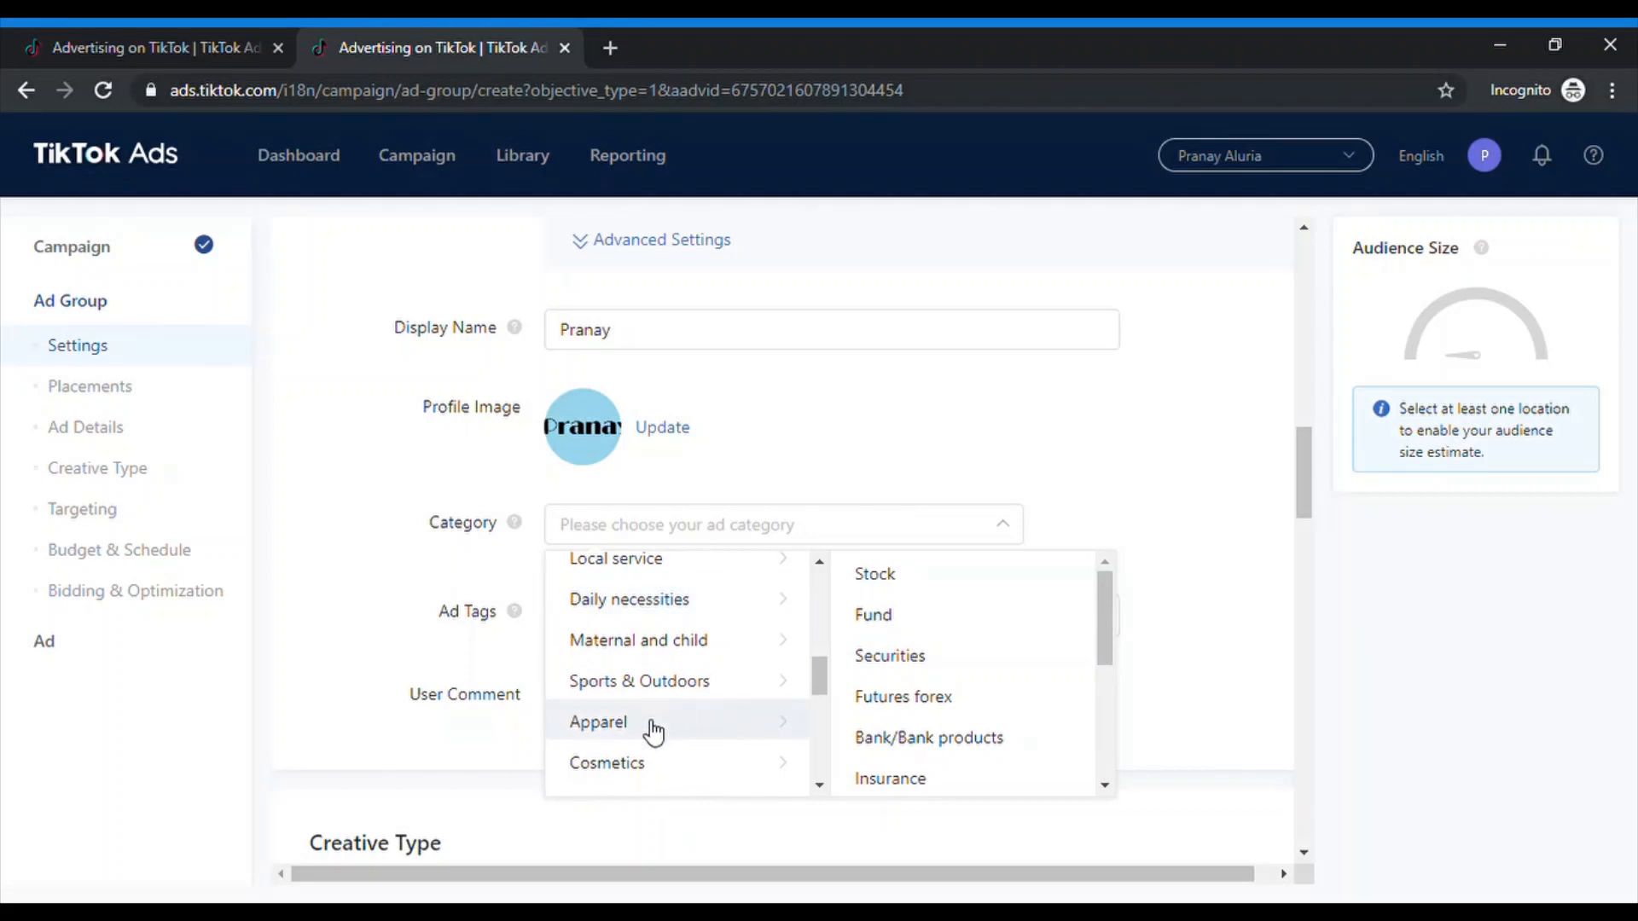
click(444, 583)
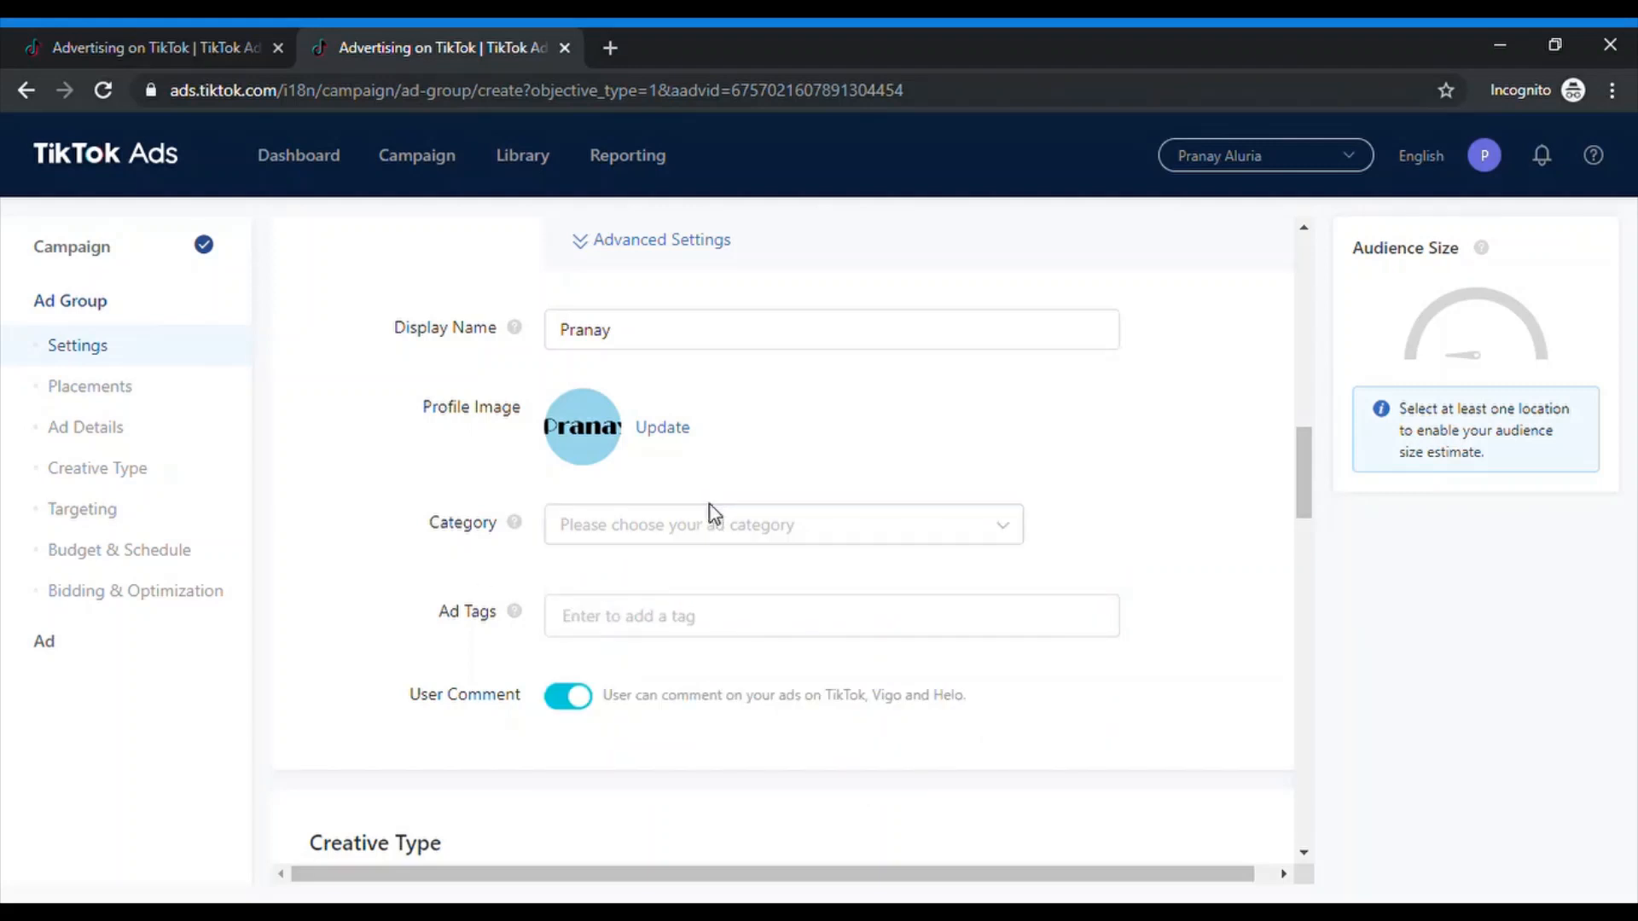
Set the ad category to Food and drink / Organic food.
click(713, 527)
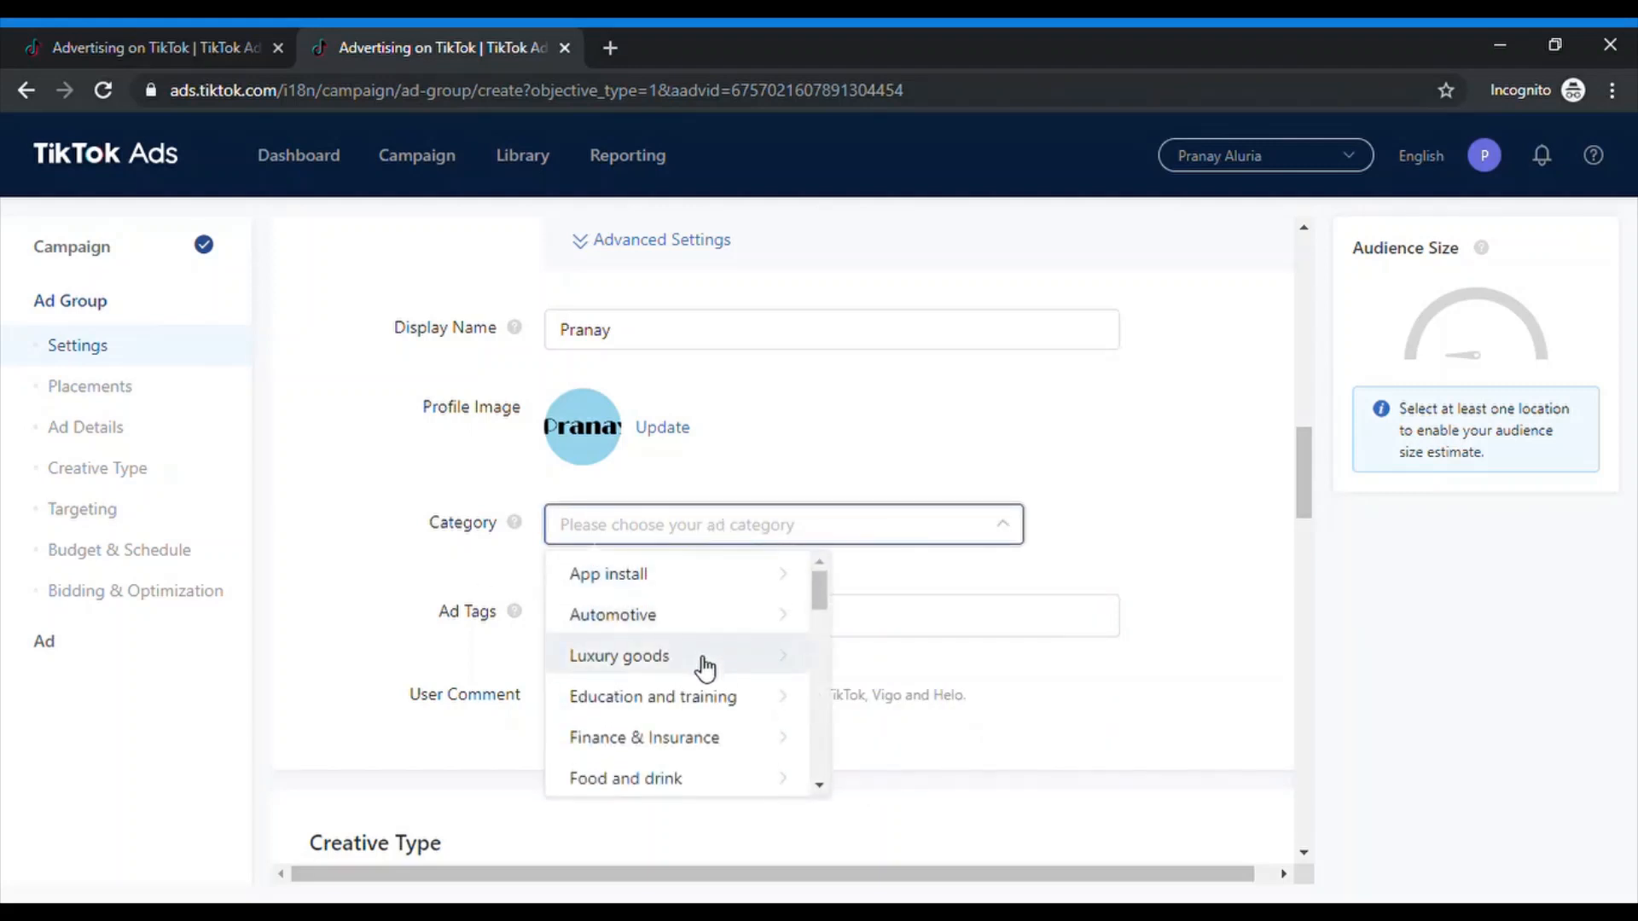
scroll(709, 737, down, 1)
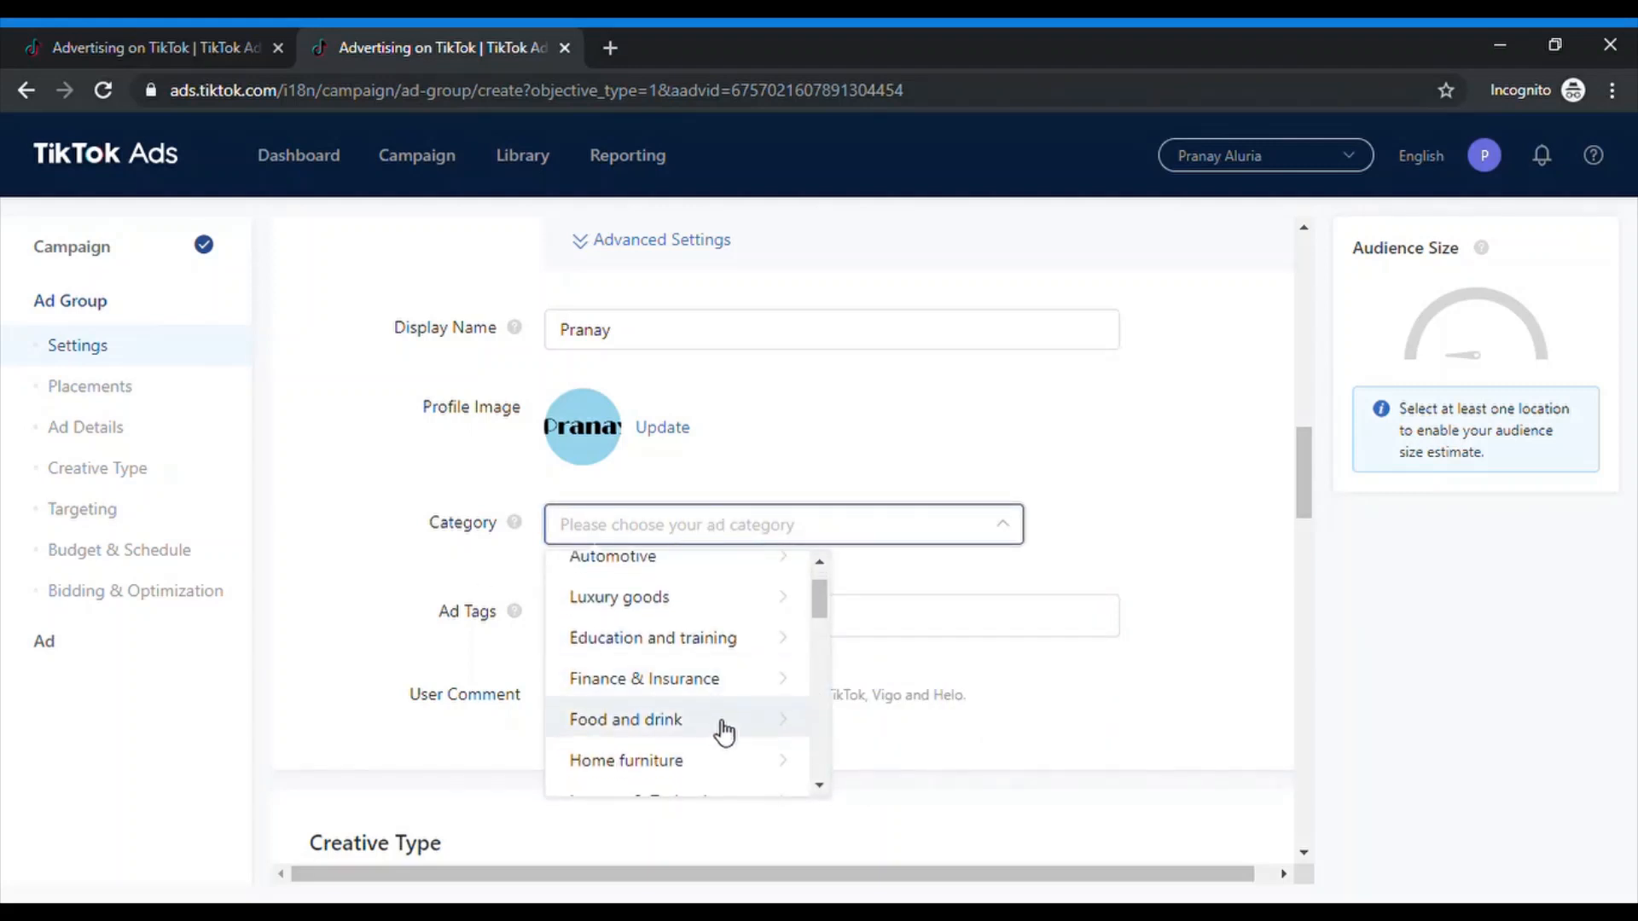
click(722, 731)
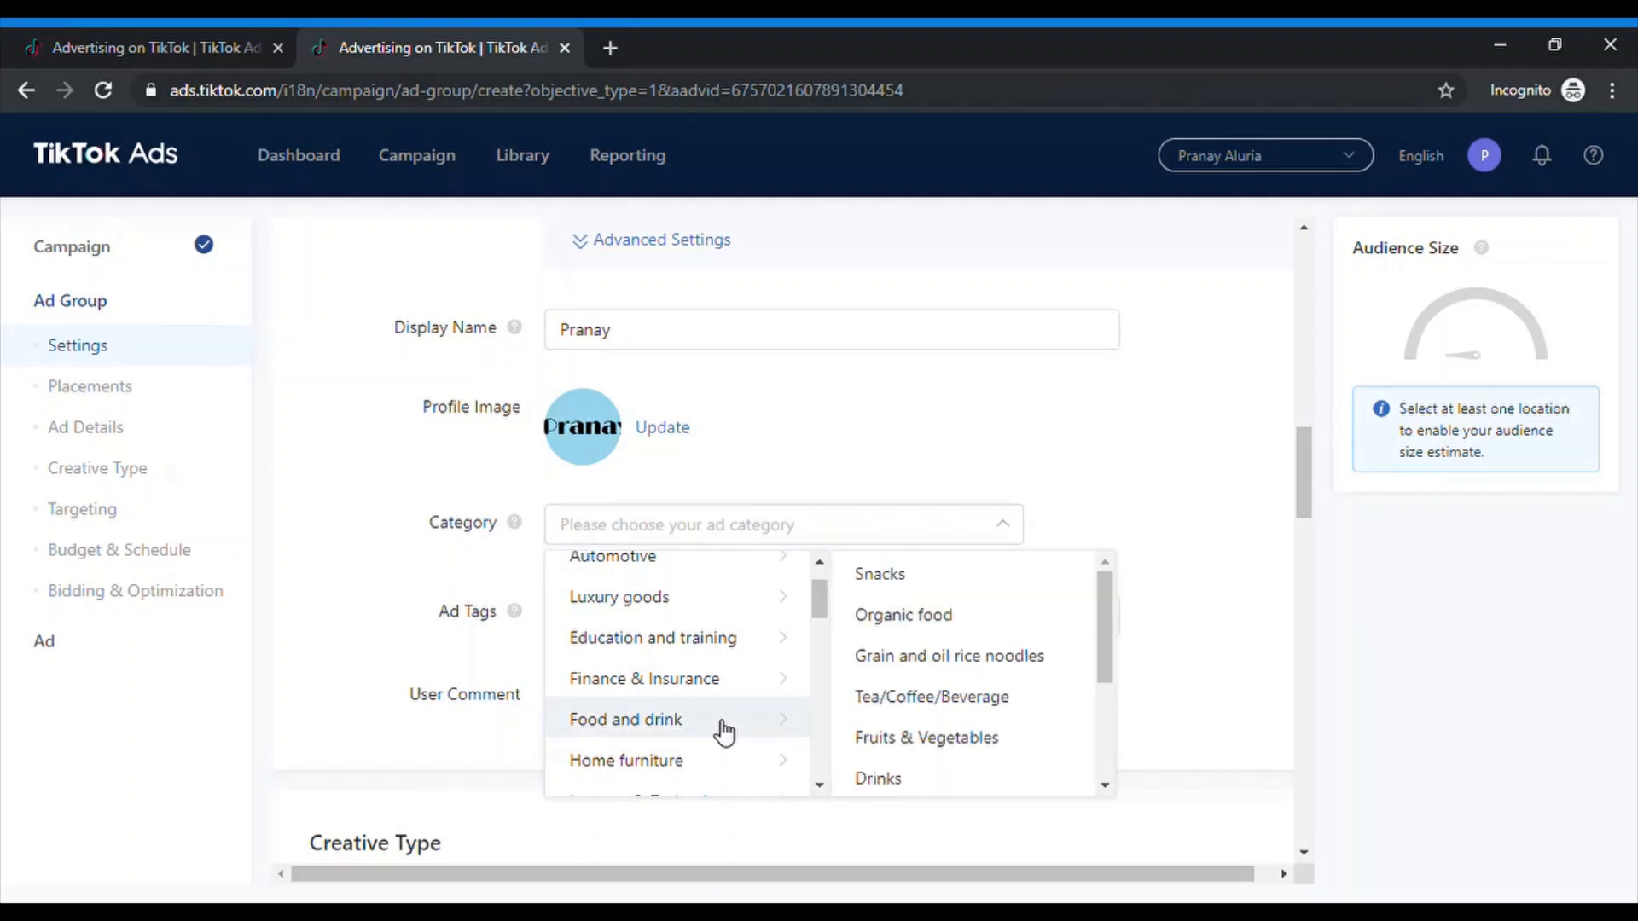
click(941, 633)
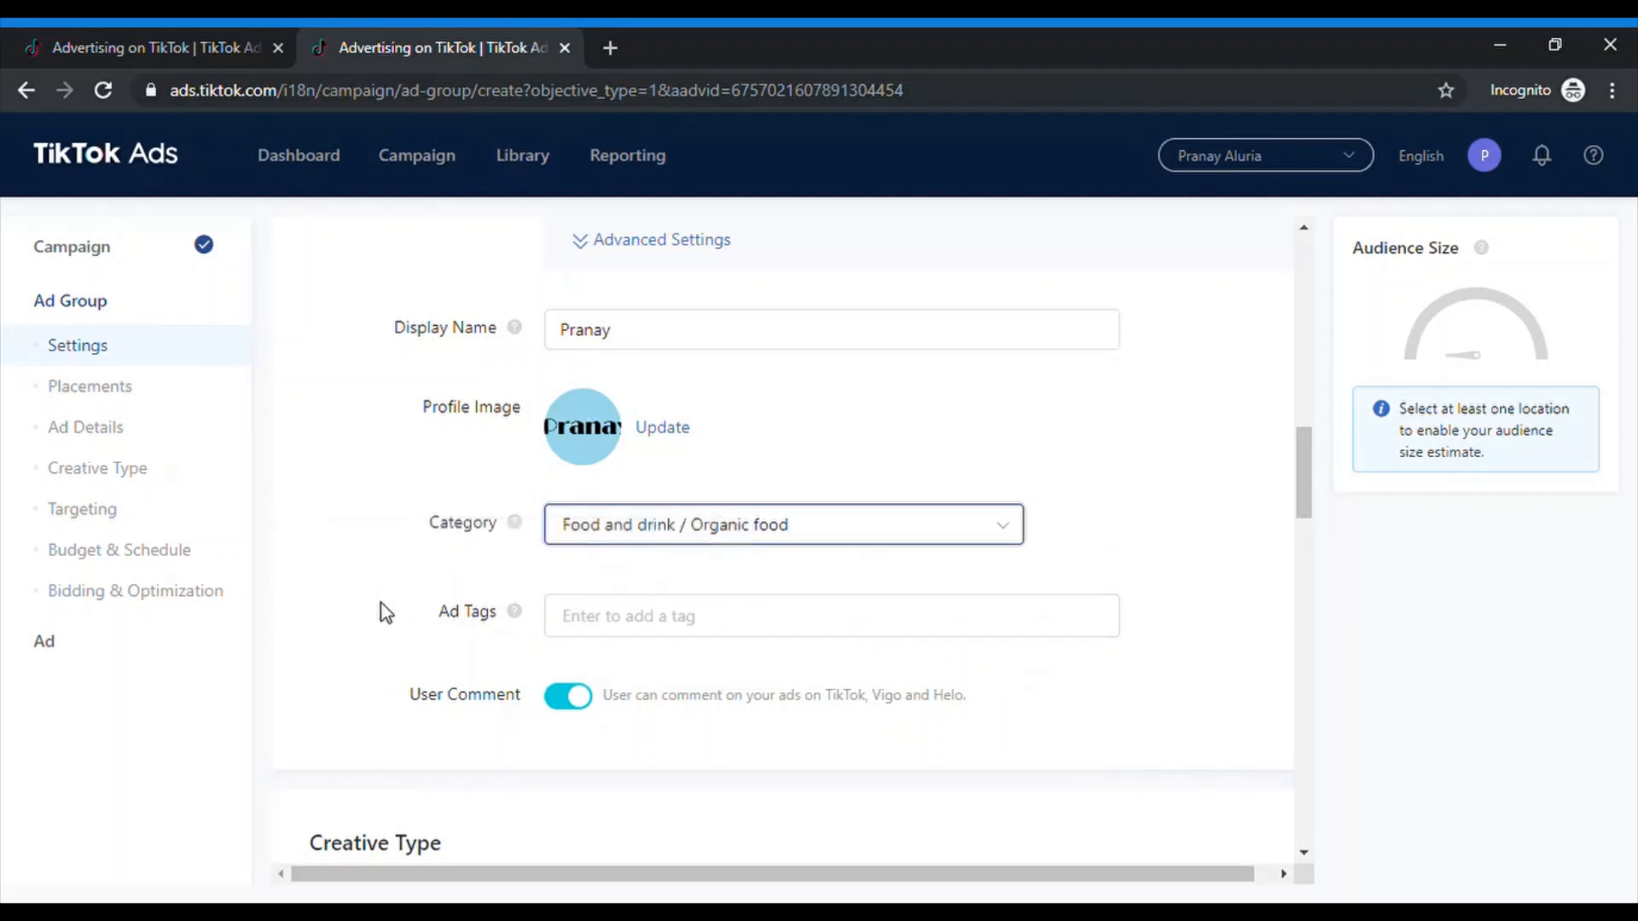
Check what ad tags are for and add the ad tags "food" and "foodies".
click(661, 628)
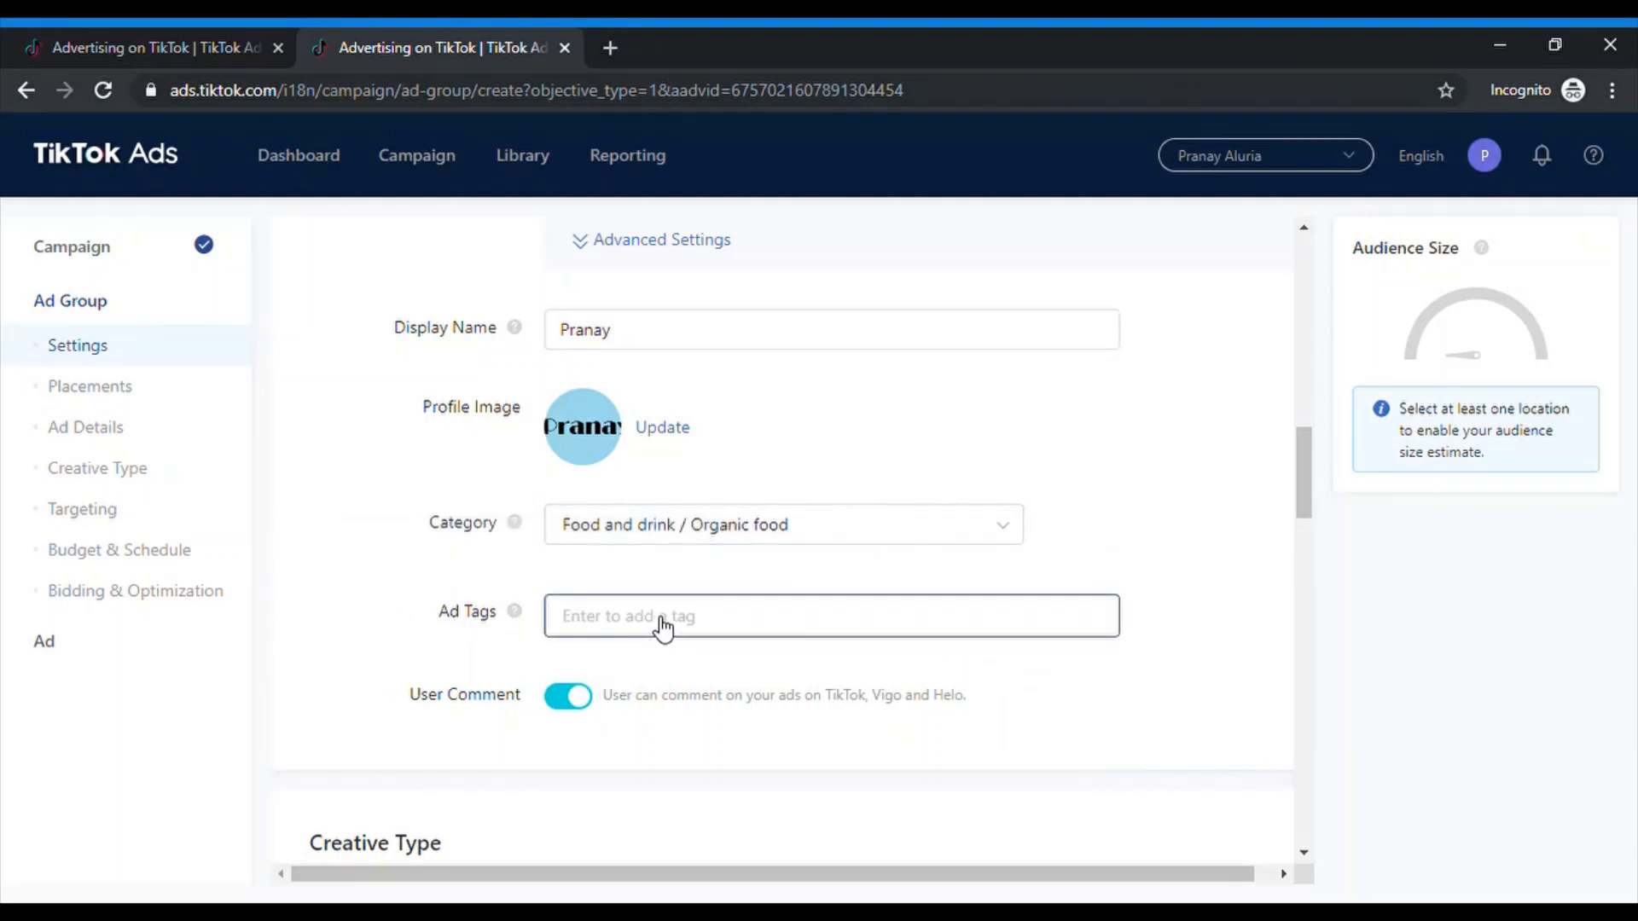
scroll(661, 628, down, 1)
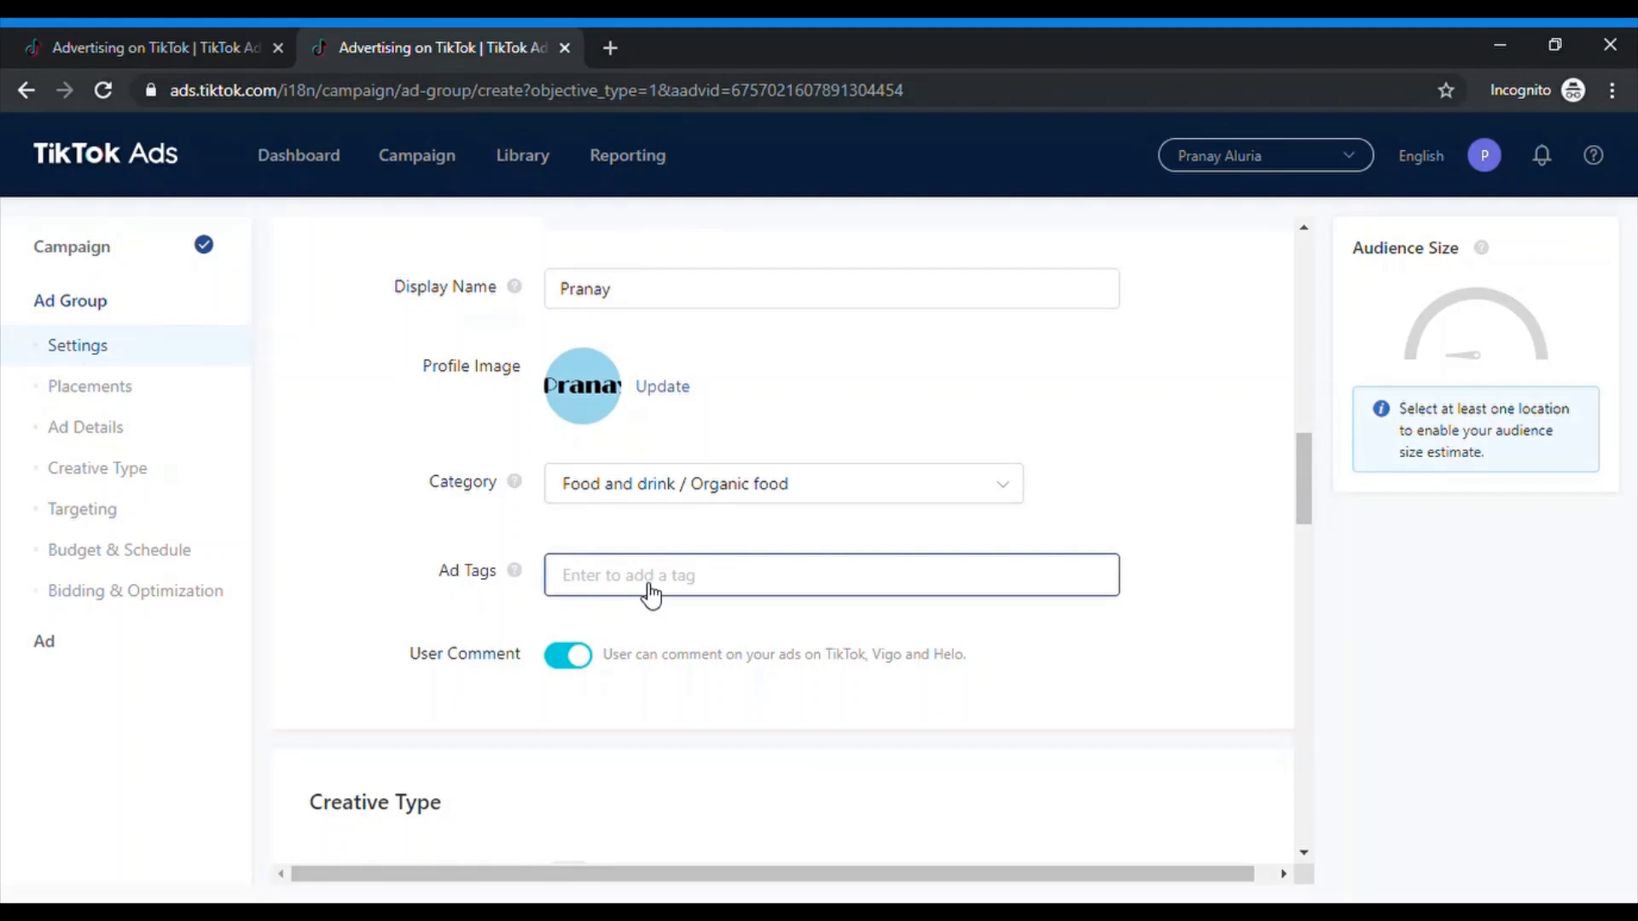
mouse_move(518, 580)
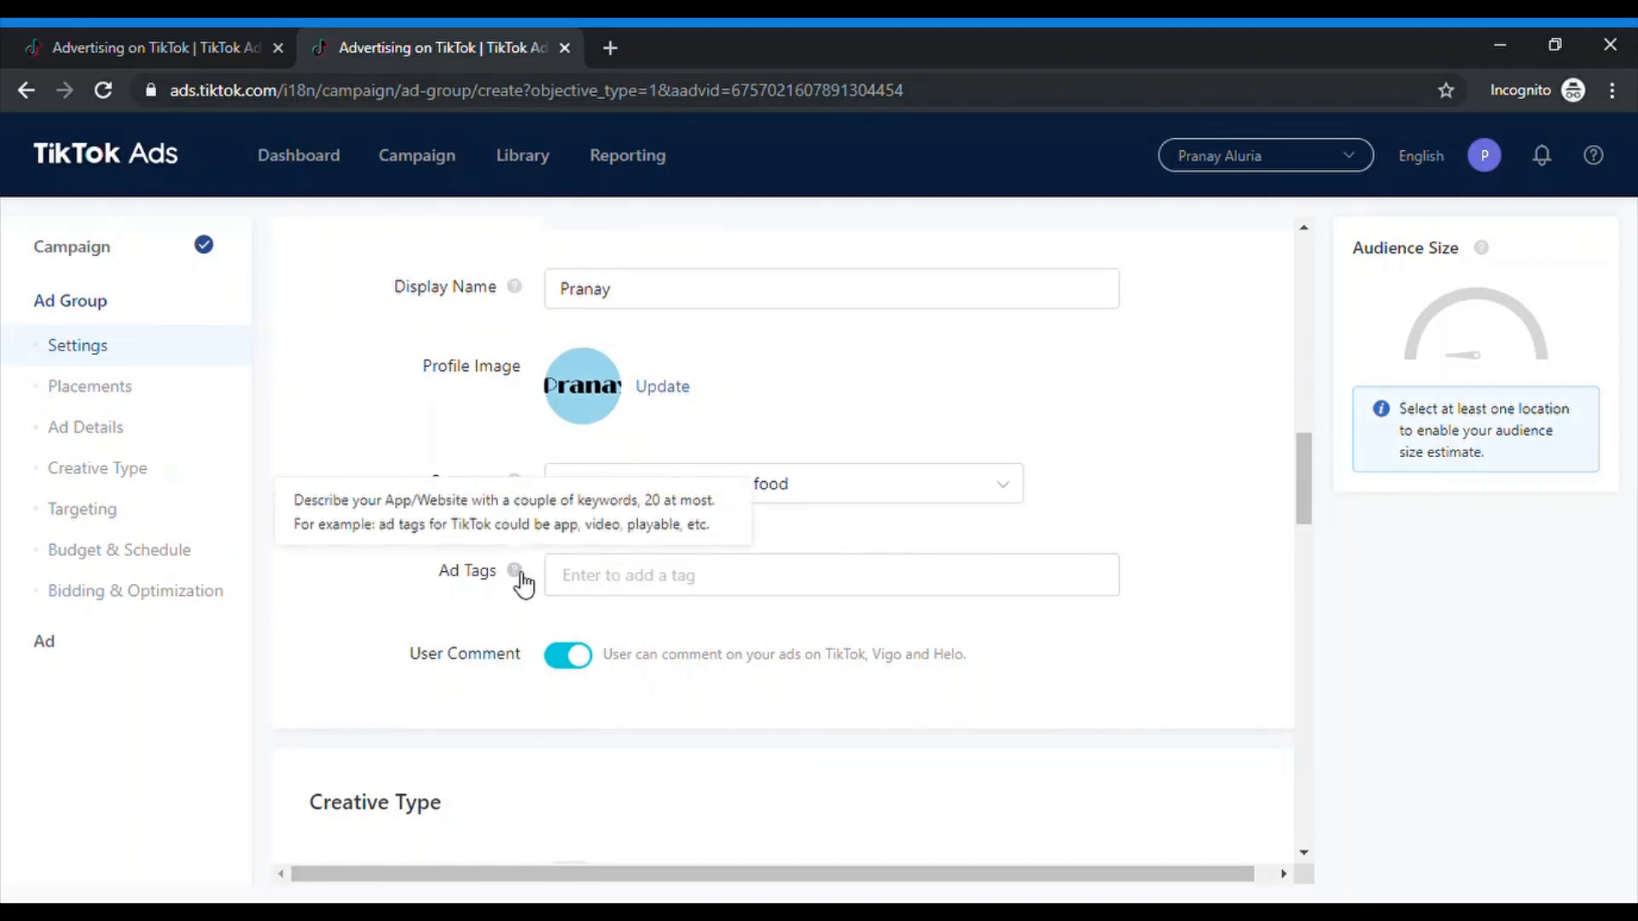
click(621, 597)
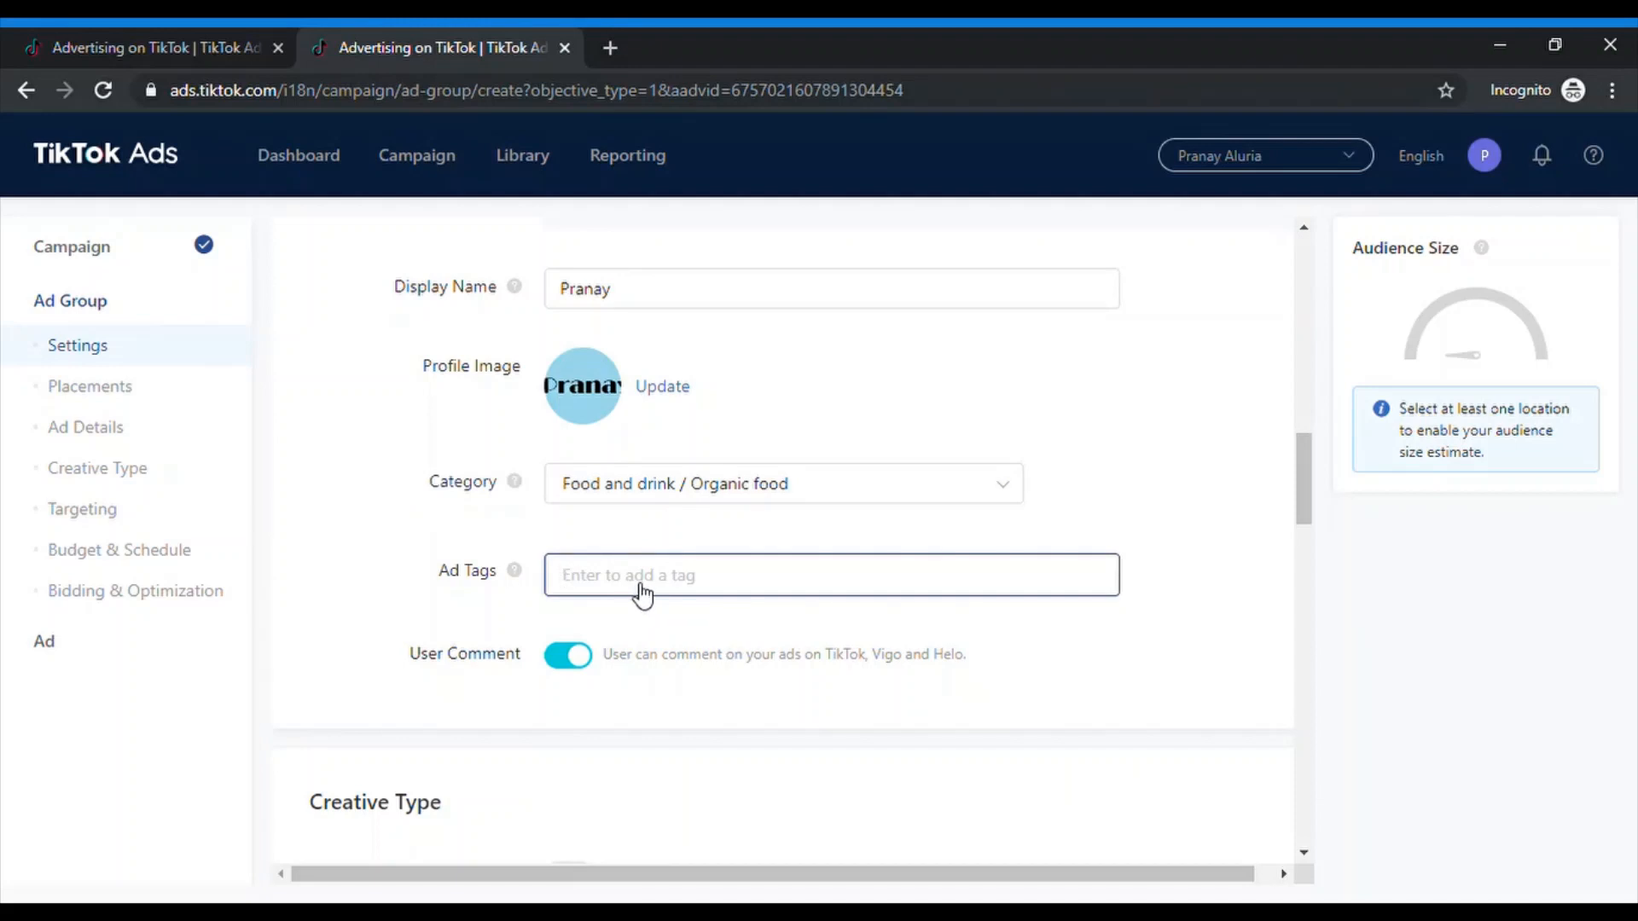
text(food)
key(Return)
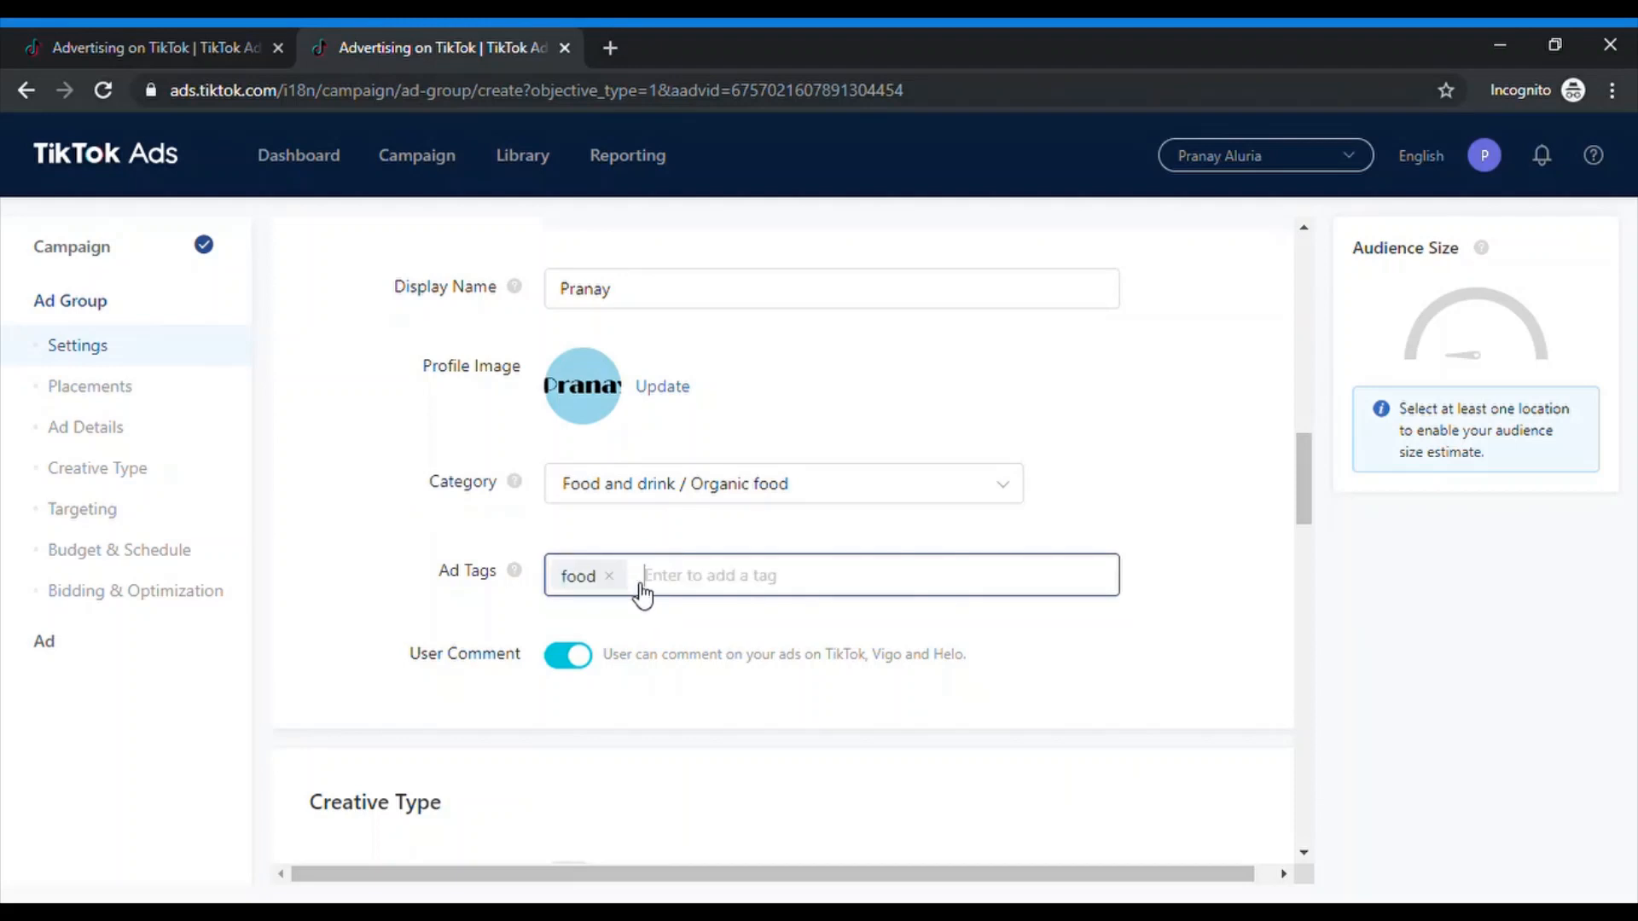
text(foodies)
key(Return)
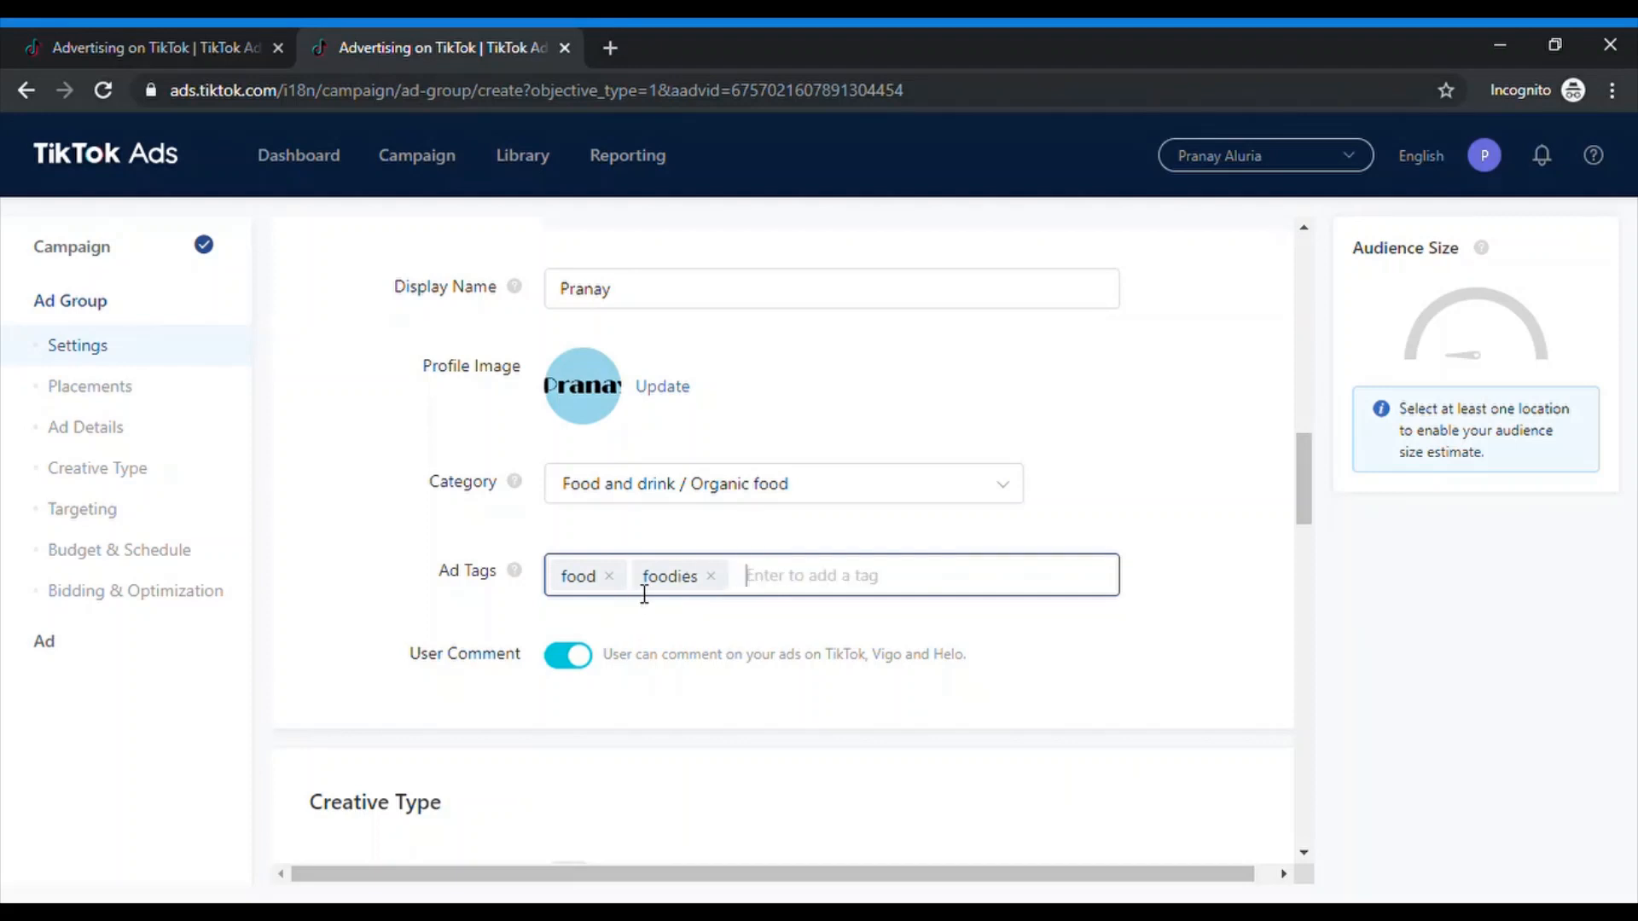
Add three more ad tags: "organic food", "healthy food" and "fresh fruits".
text(organic g)
key(BackSpace)
text(food)
key(Return)
text(he)
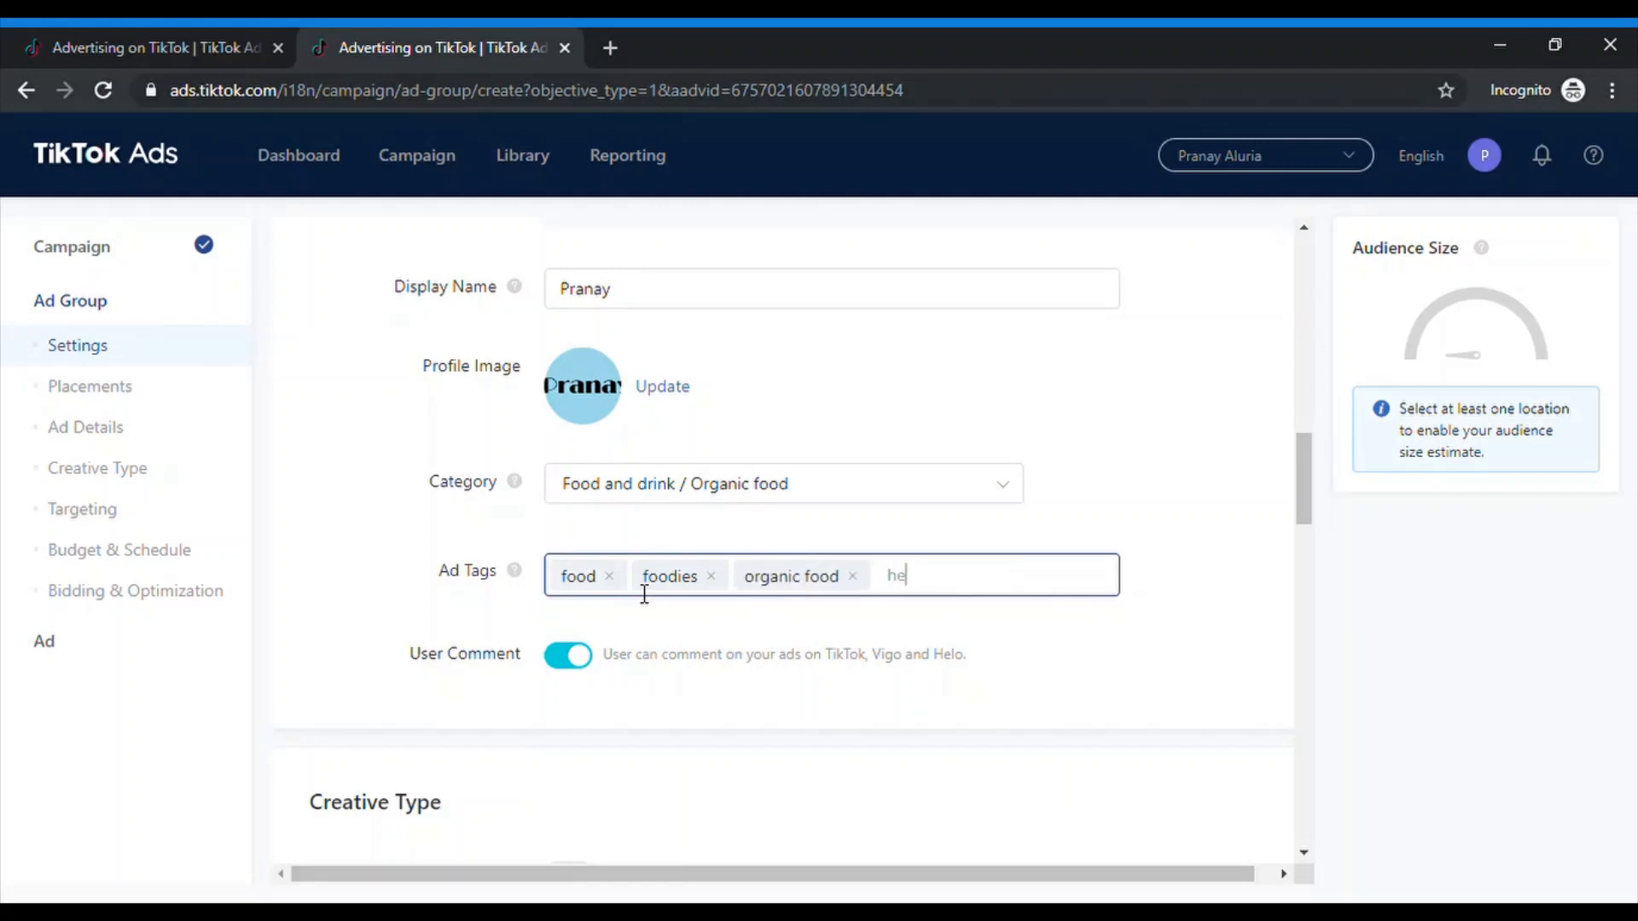
text(althy food)
key(Return)
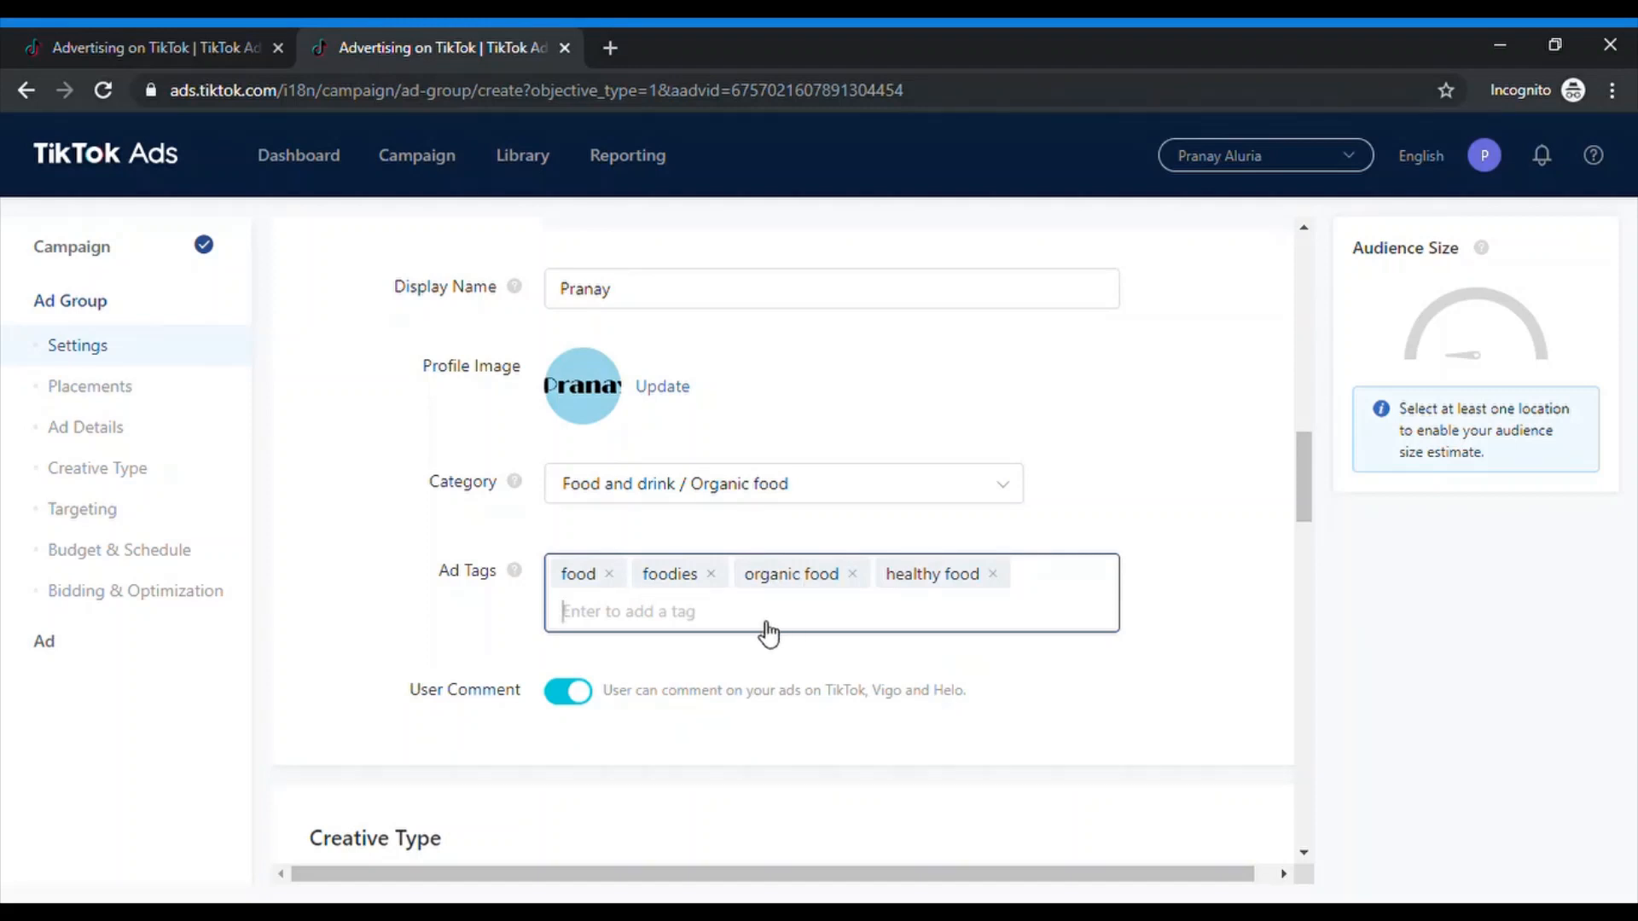
text(fresh fruits)
key(Return)
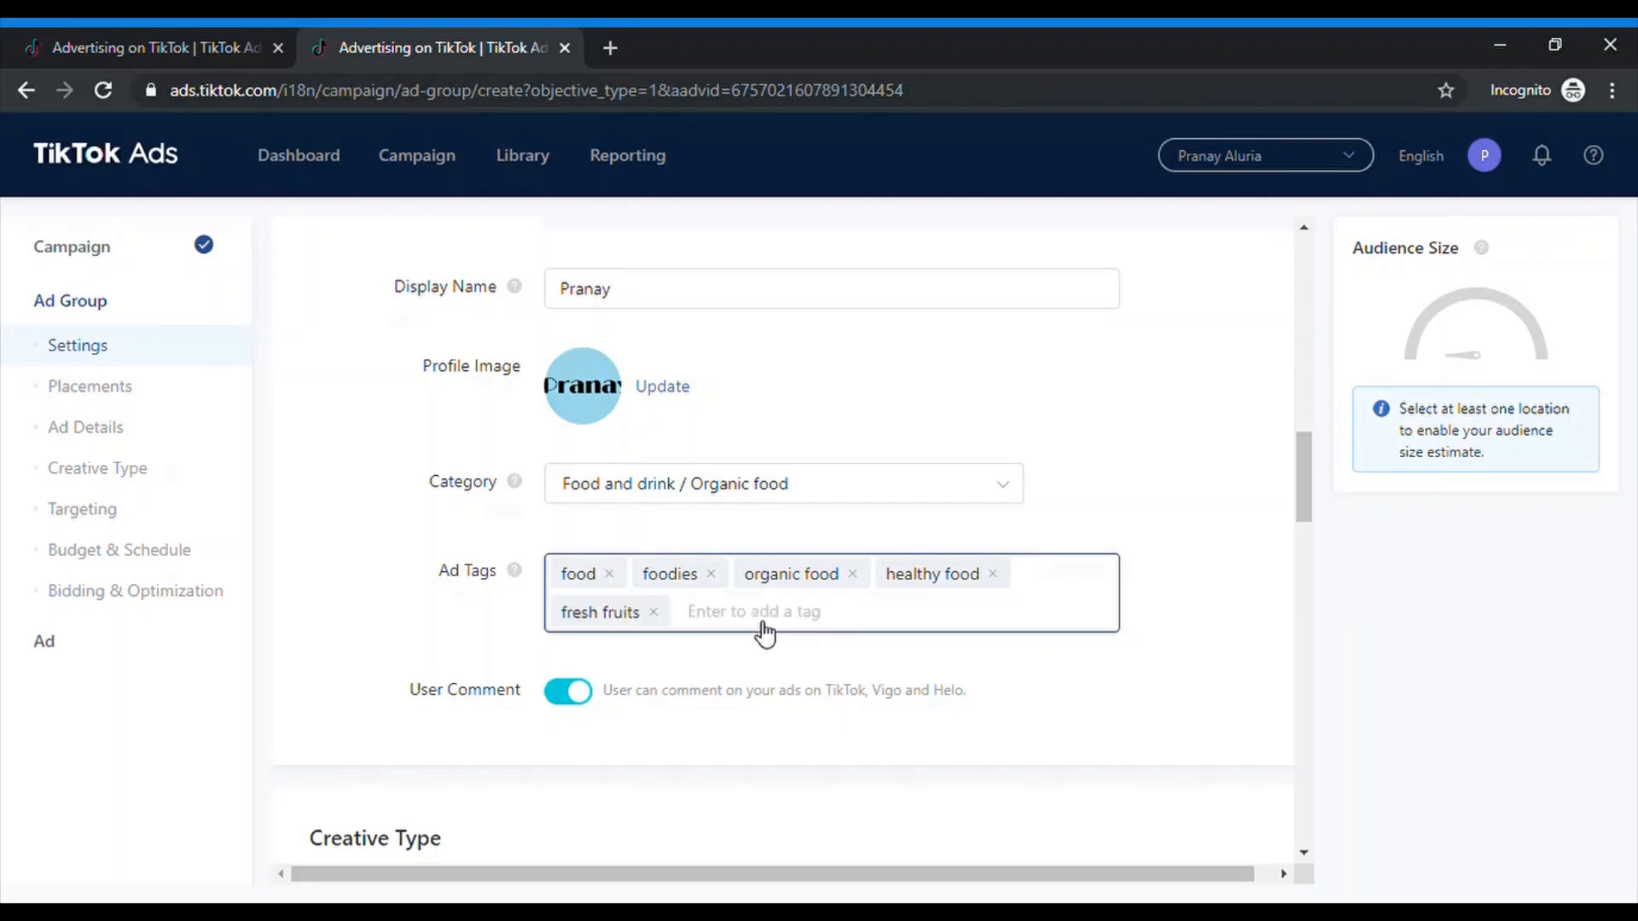
Turn off user comments for the ads in this ad group.
scroll(389, 611, up, 1)
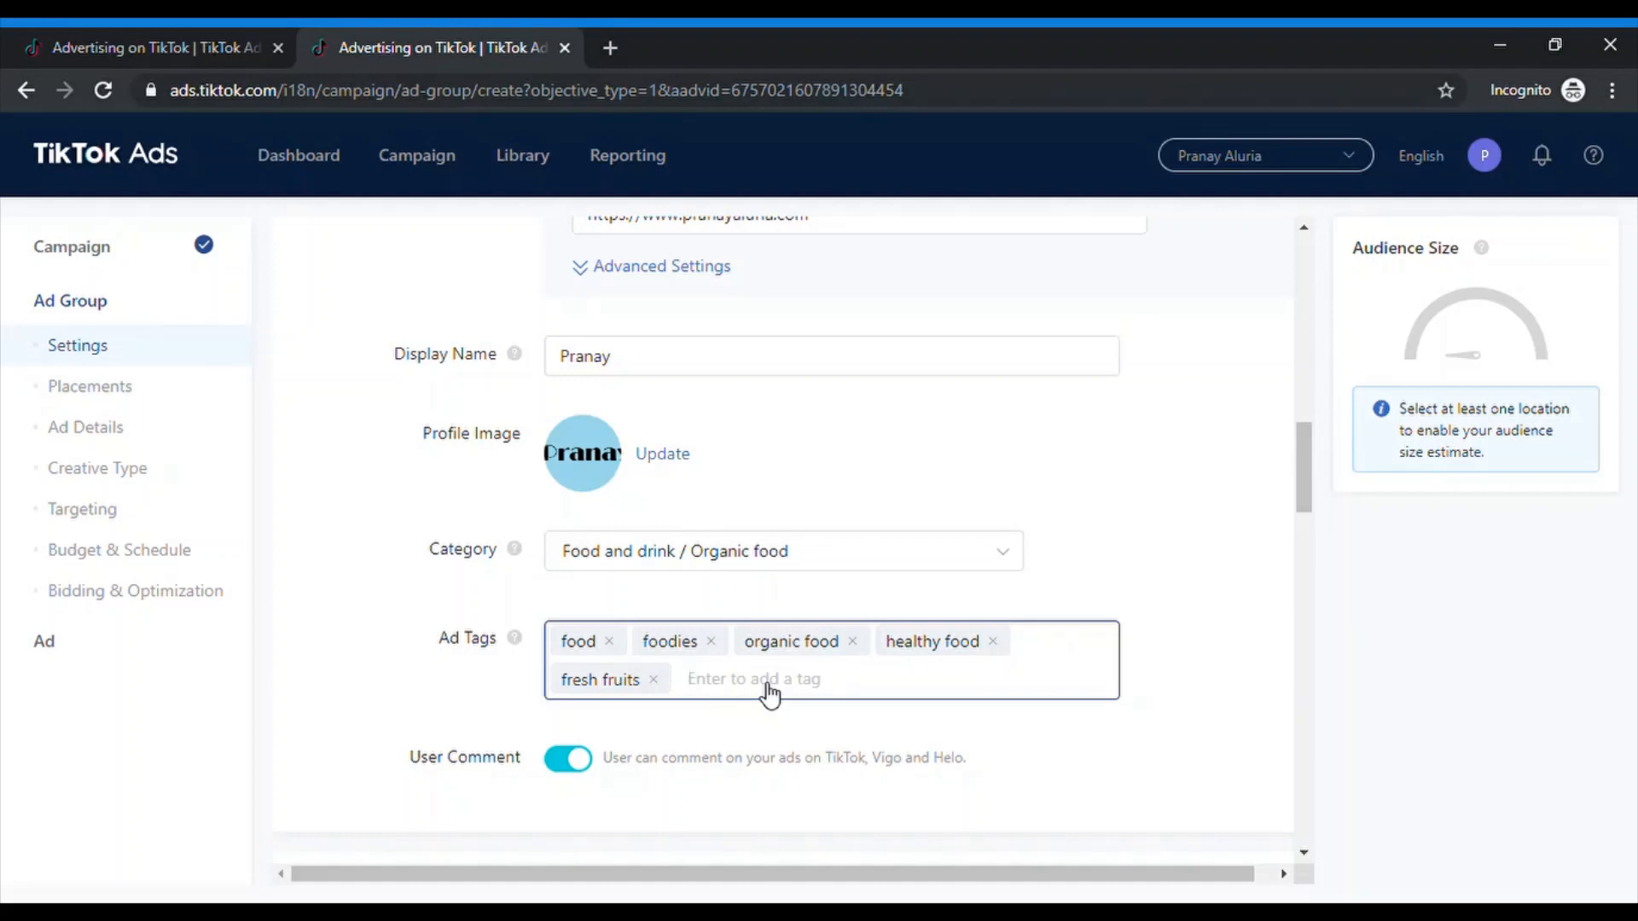
scroll(761, 687, down, 1)
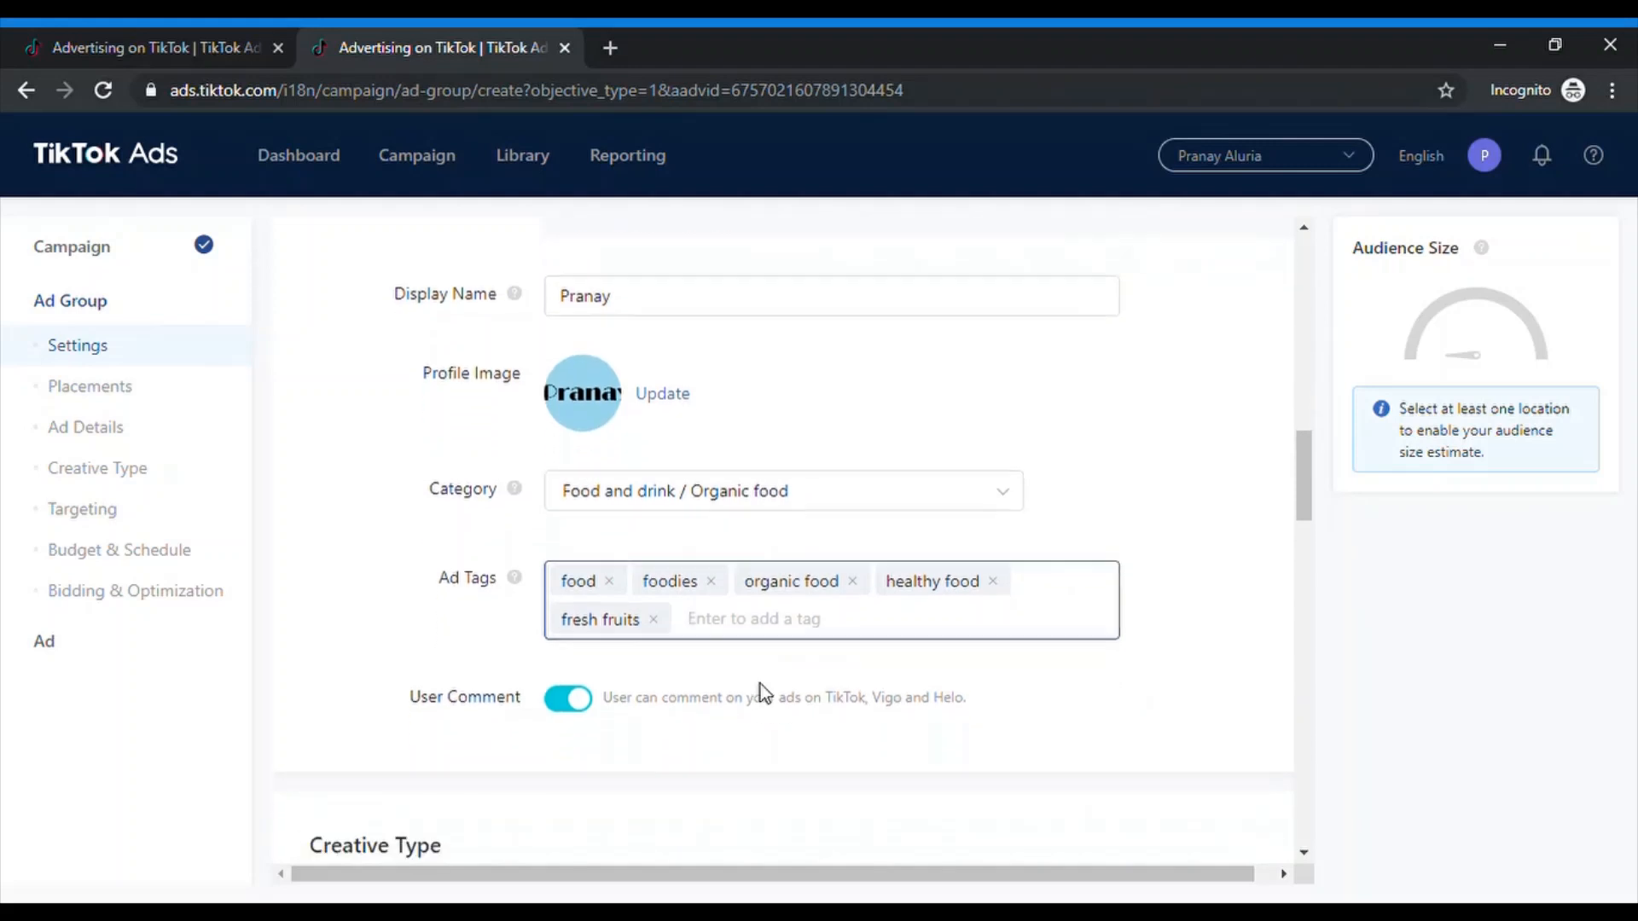
scroll(760, 684, down, 2)
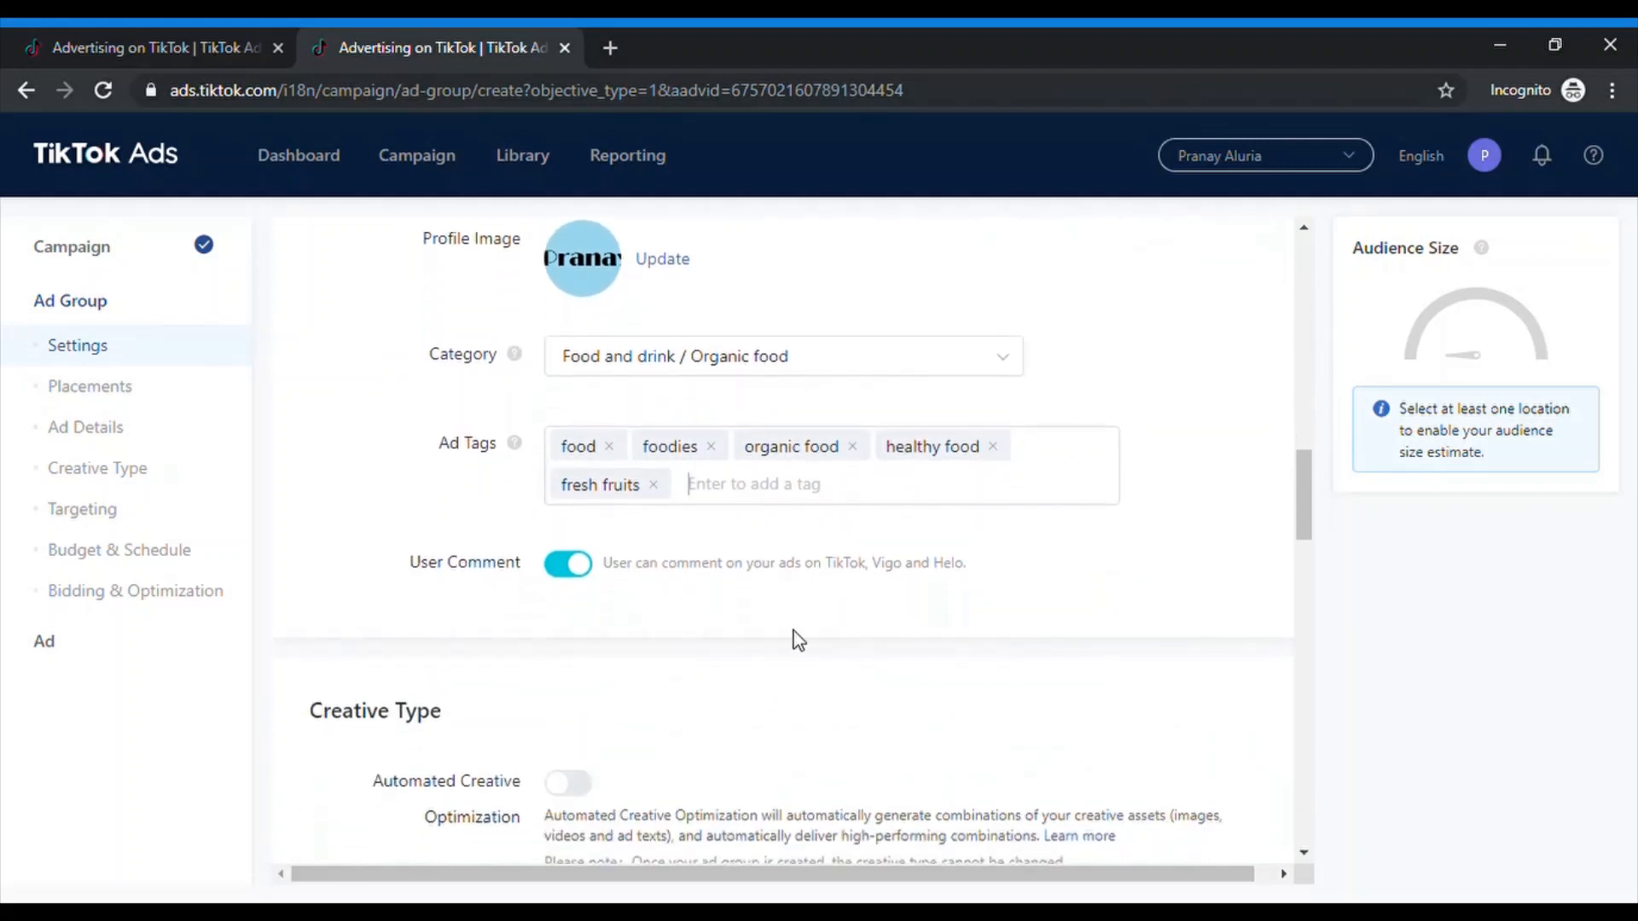
click(572, 577)
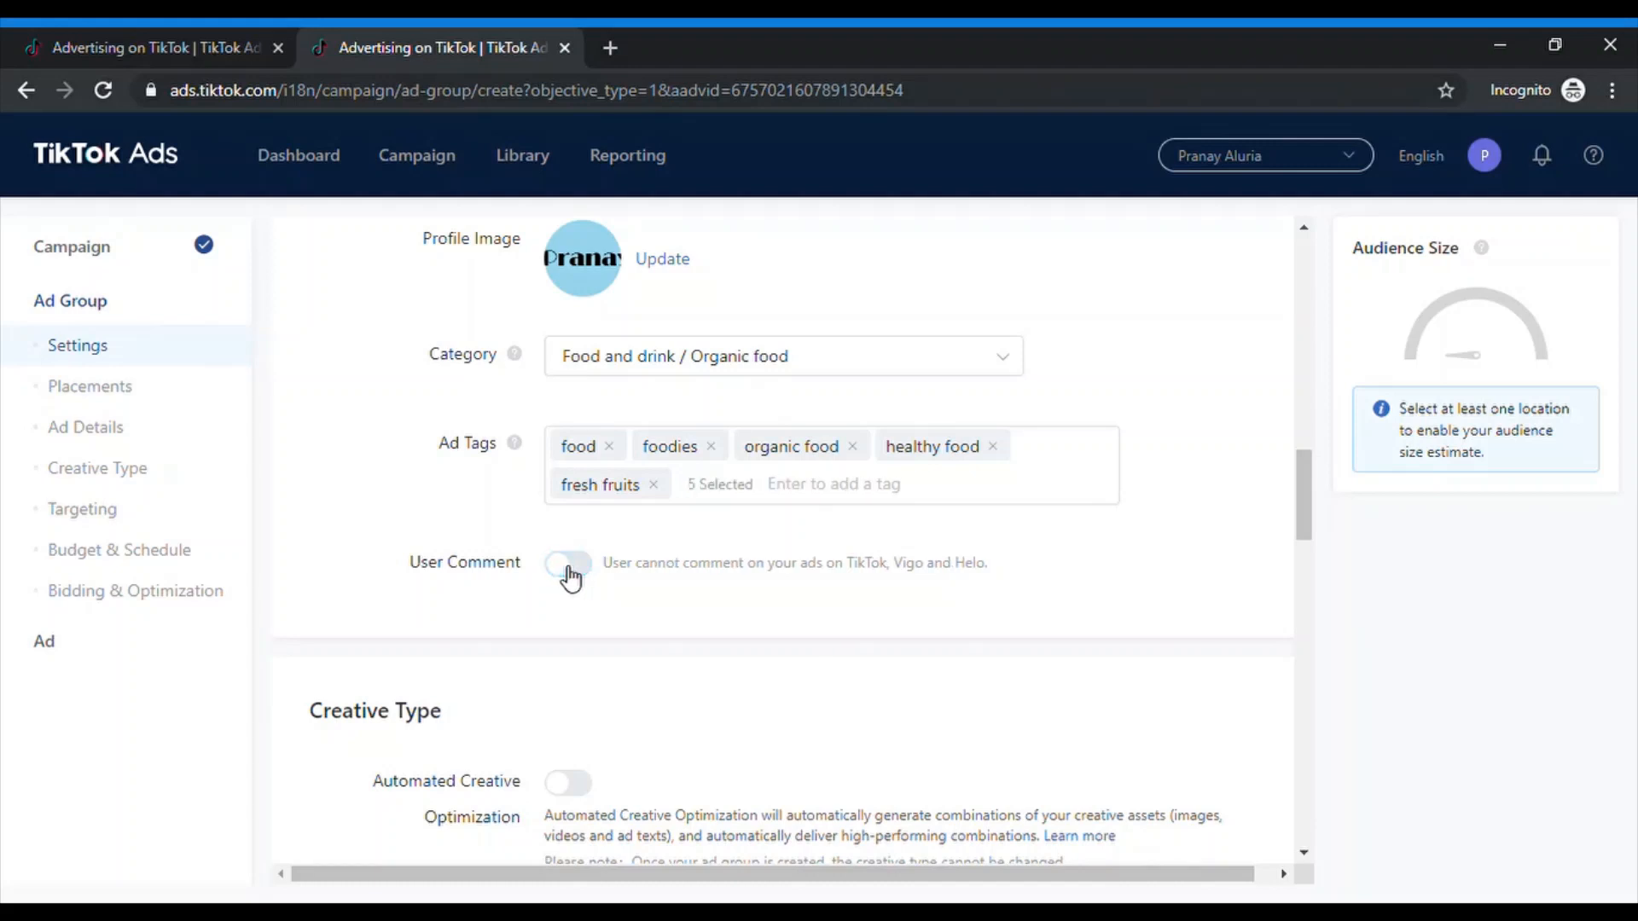
Turn on Automated Creative Optimization as the ad group's creative type.
scroll(596, 636, down, 3)
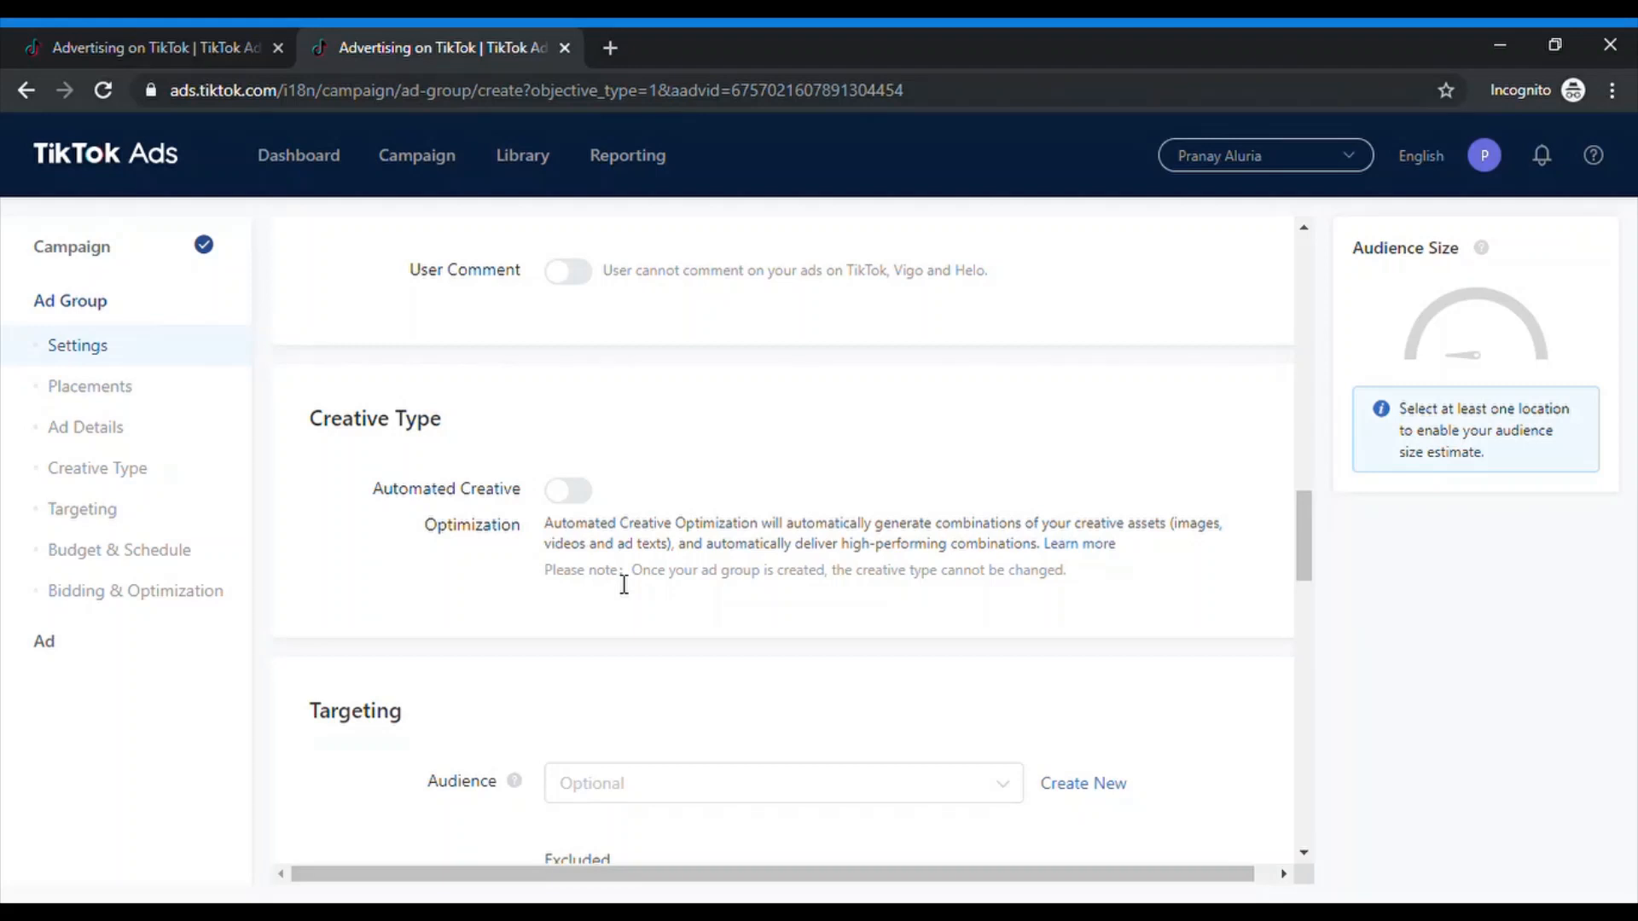
click(587, 493)
scroll(643, 662, down, 1)
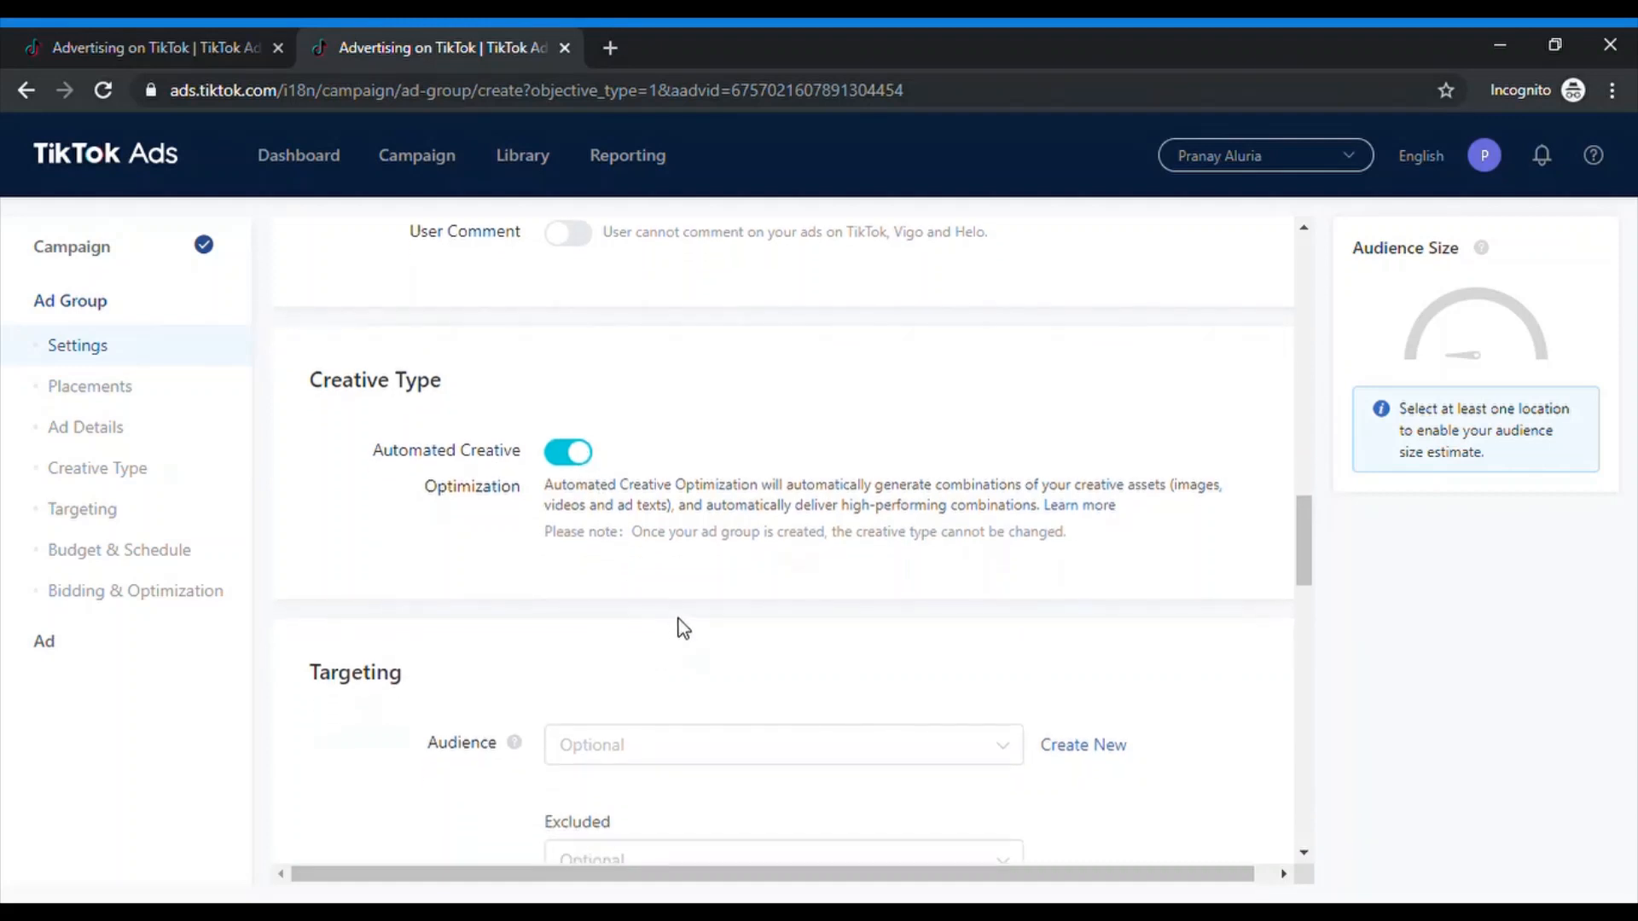
Check which saved audiences are available for targeting without choosing one.
scroll(682, 629, down, 4)
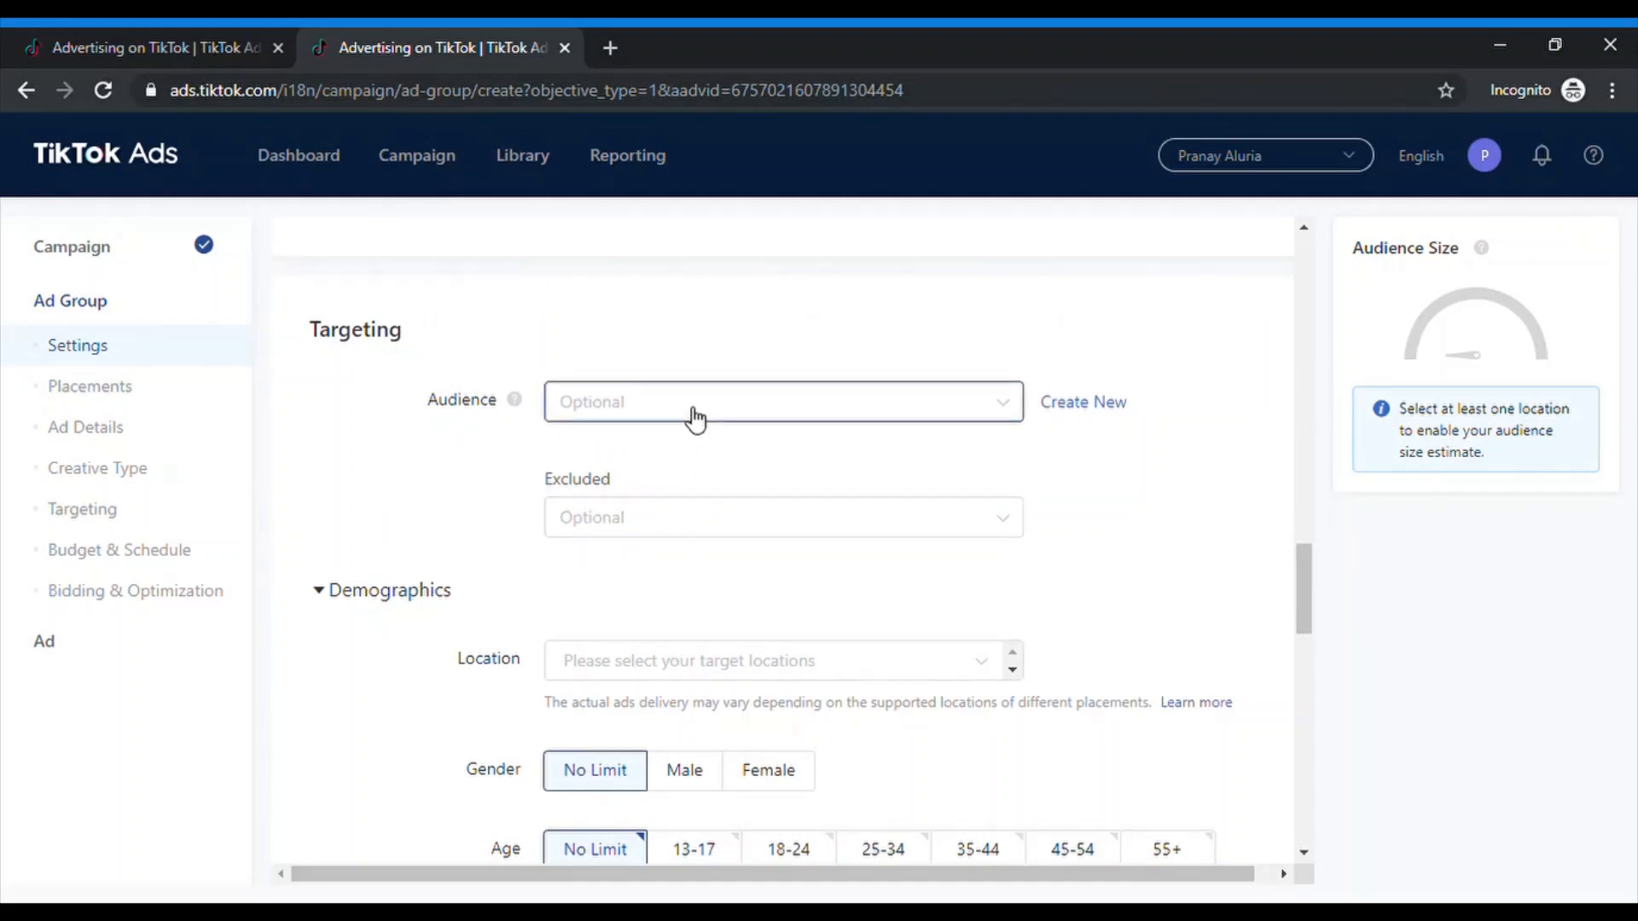
mouse_move(526, 409)
click(1015, 407)
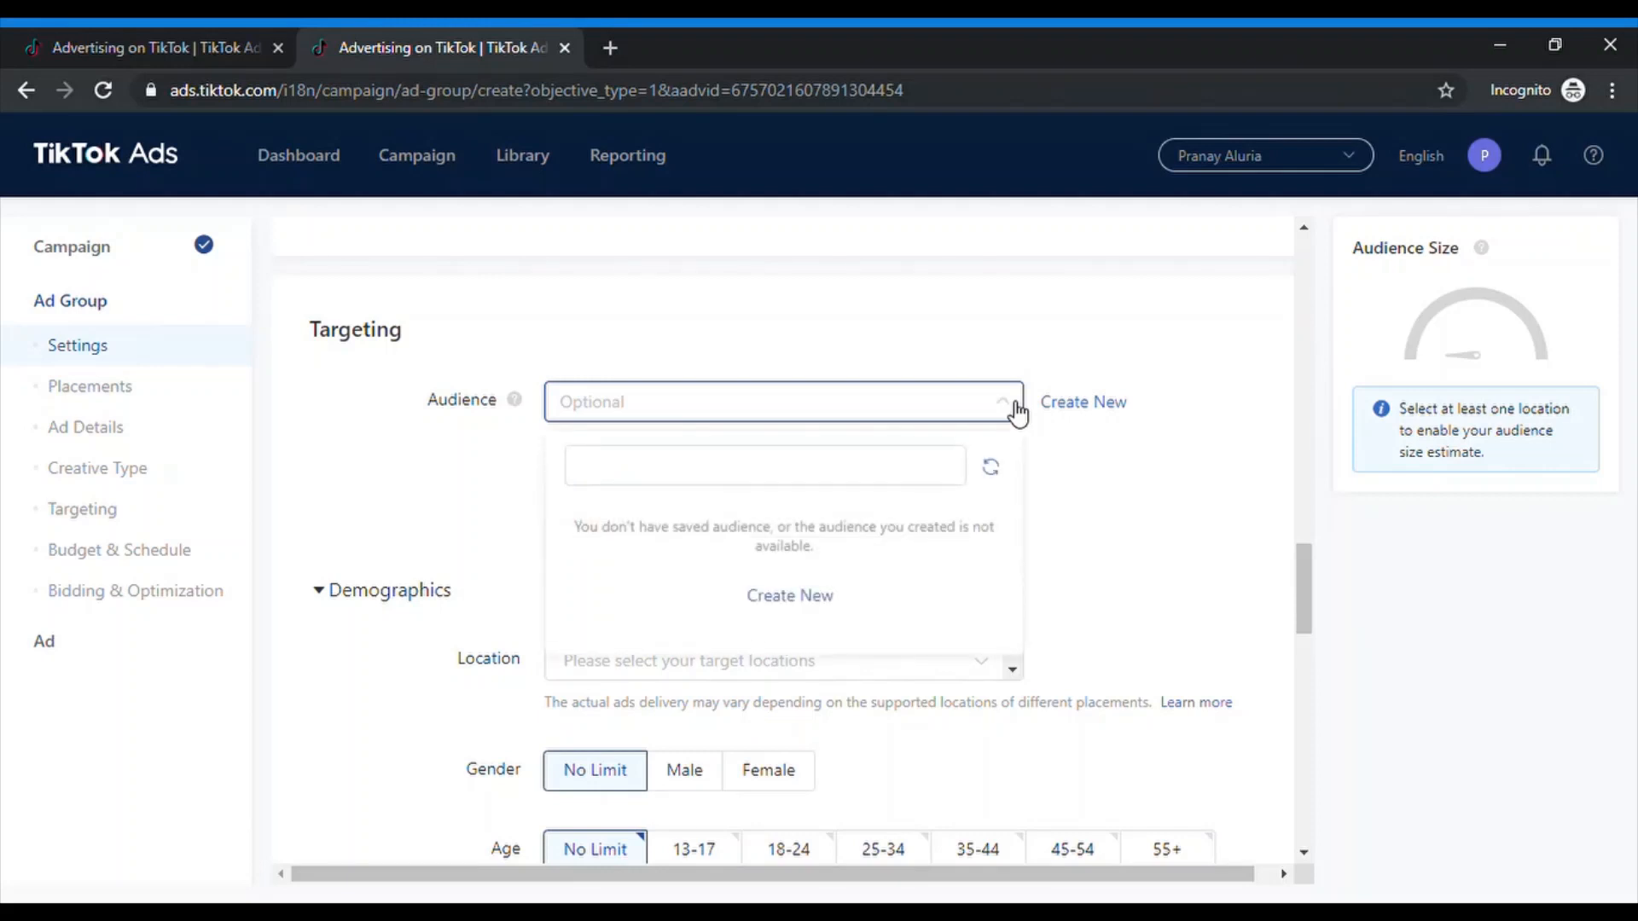
click(350, 544)
Set the target location to Gurgaon in the State of Haryana, India.
scroll(717, 572, down, 2)
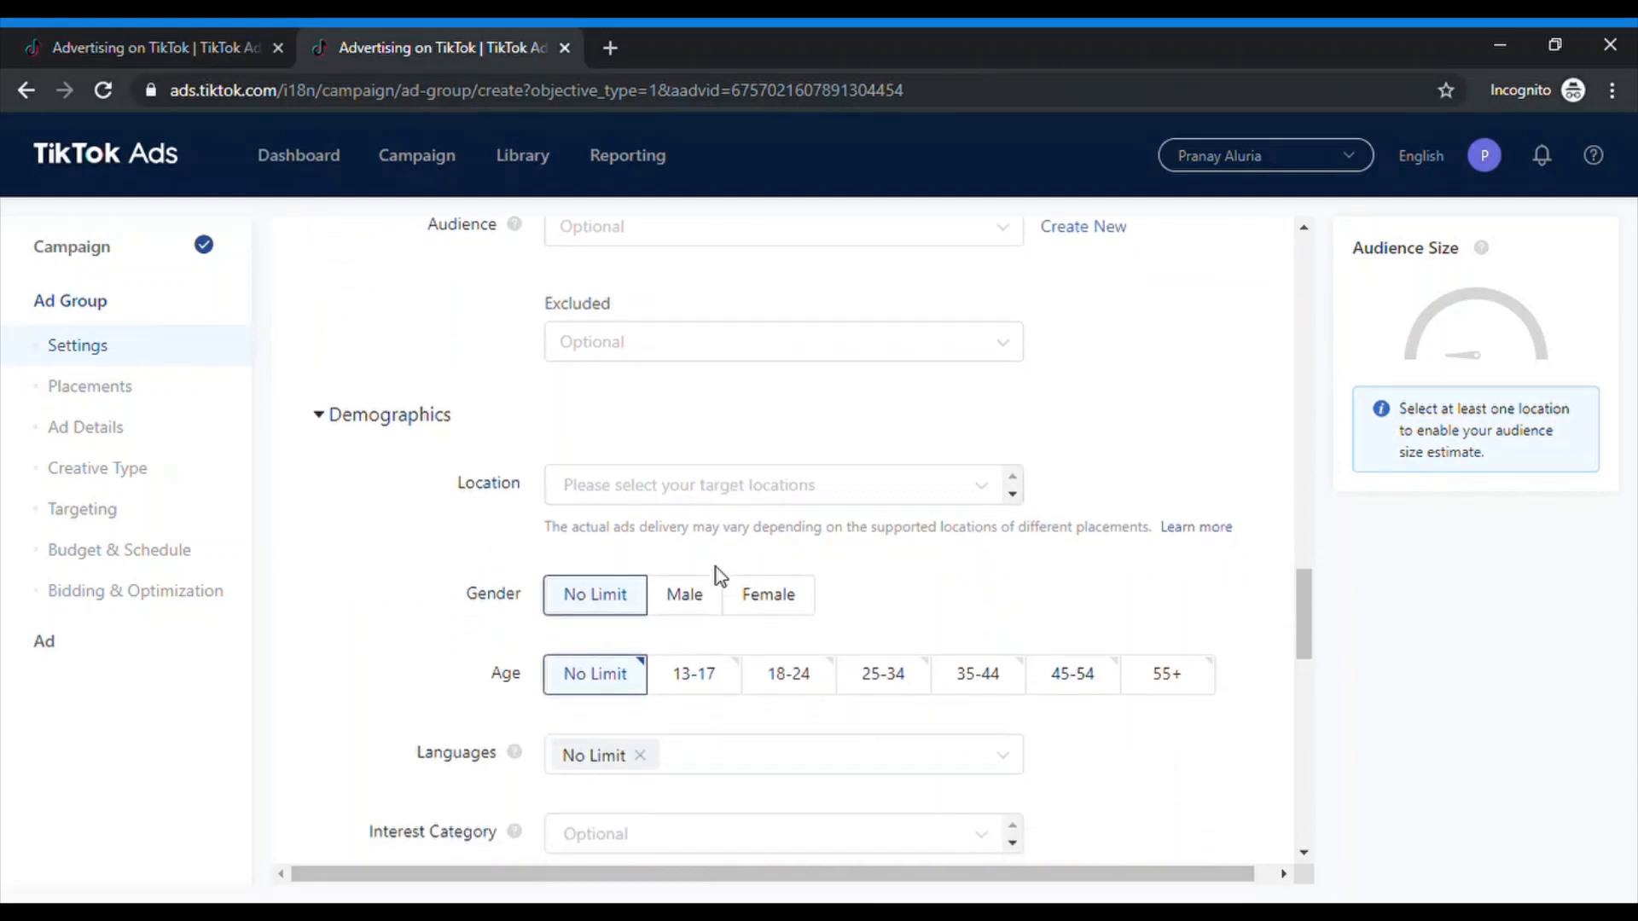
click(834, 497)
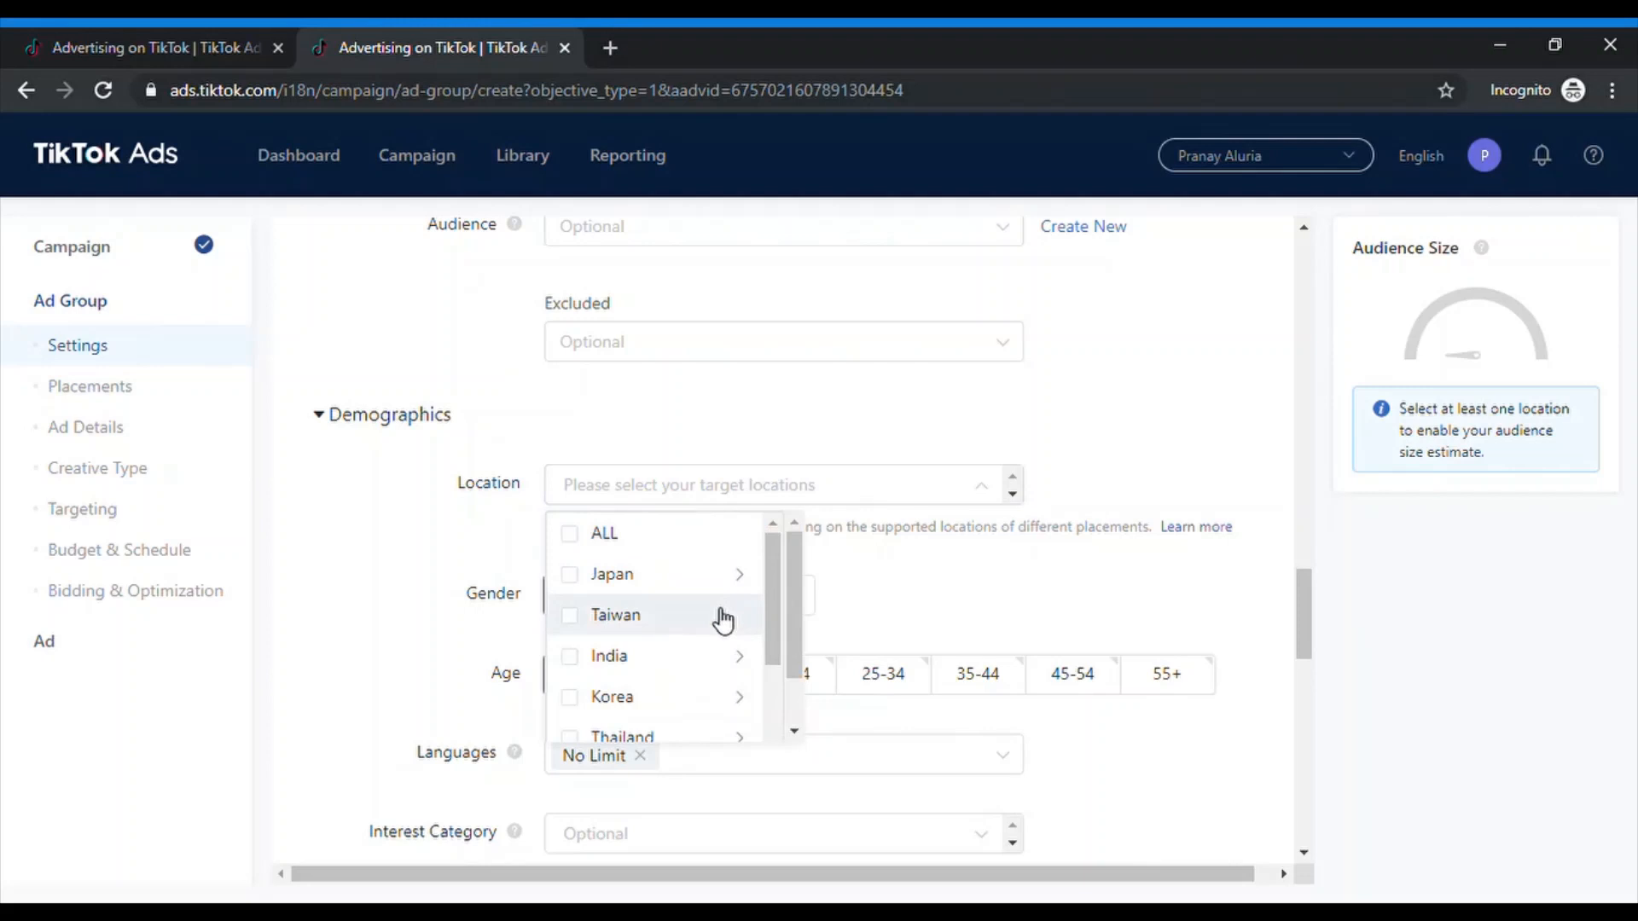
click(731, 673)
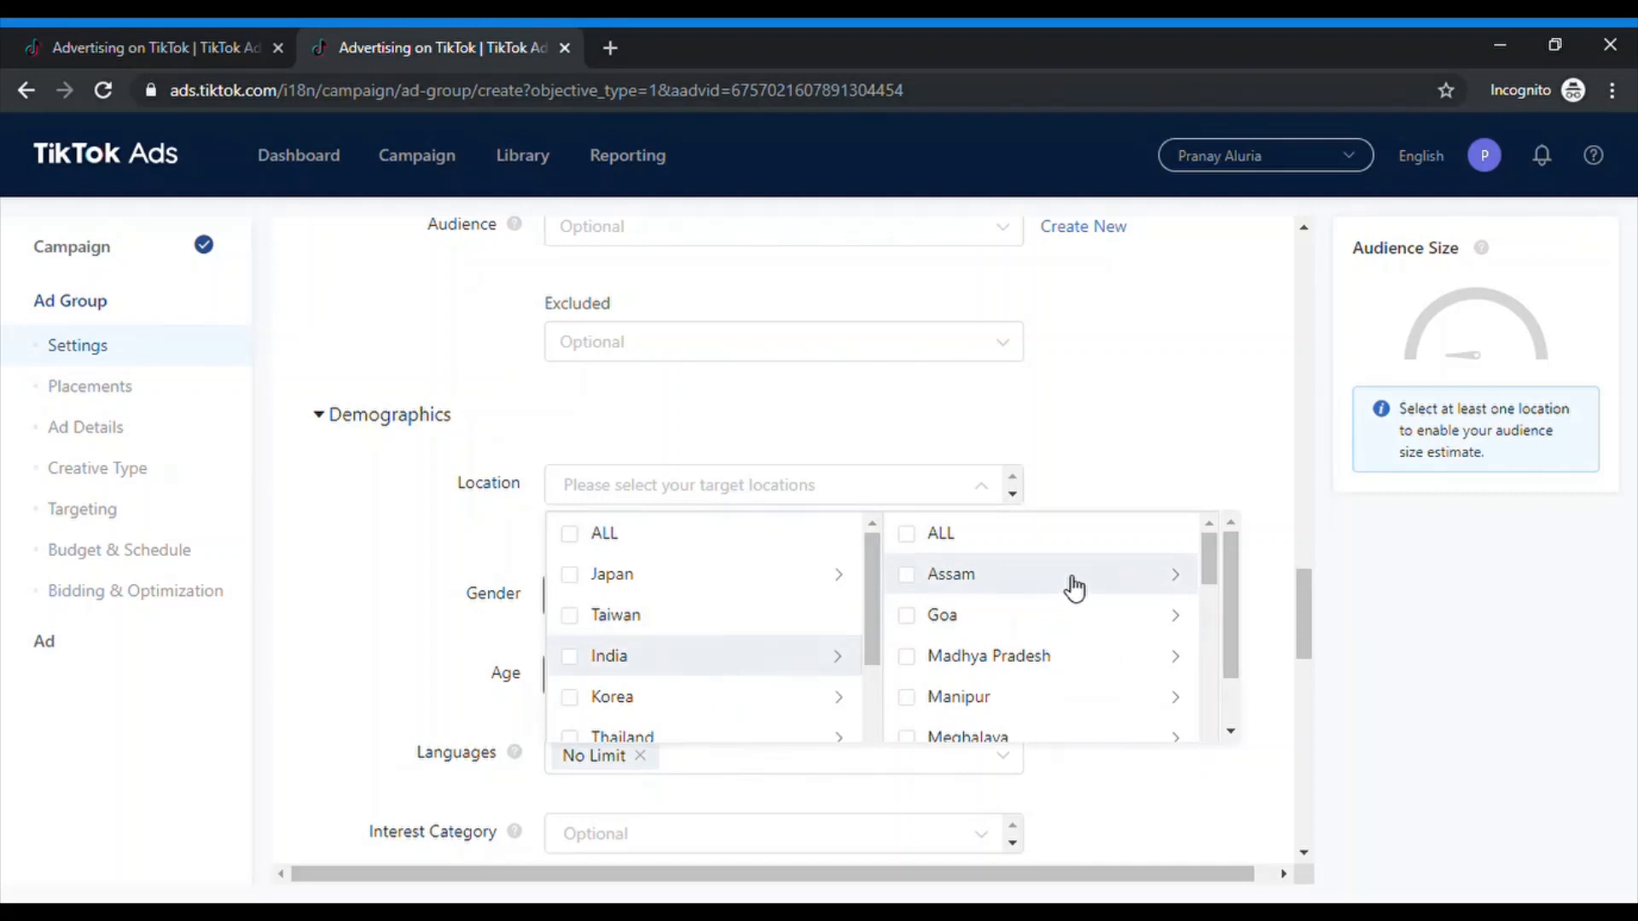
scroll(1073, 687, down, 1)
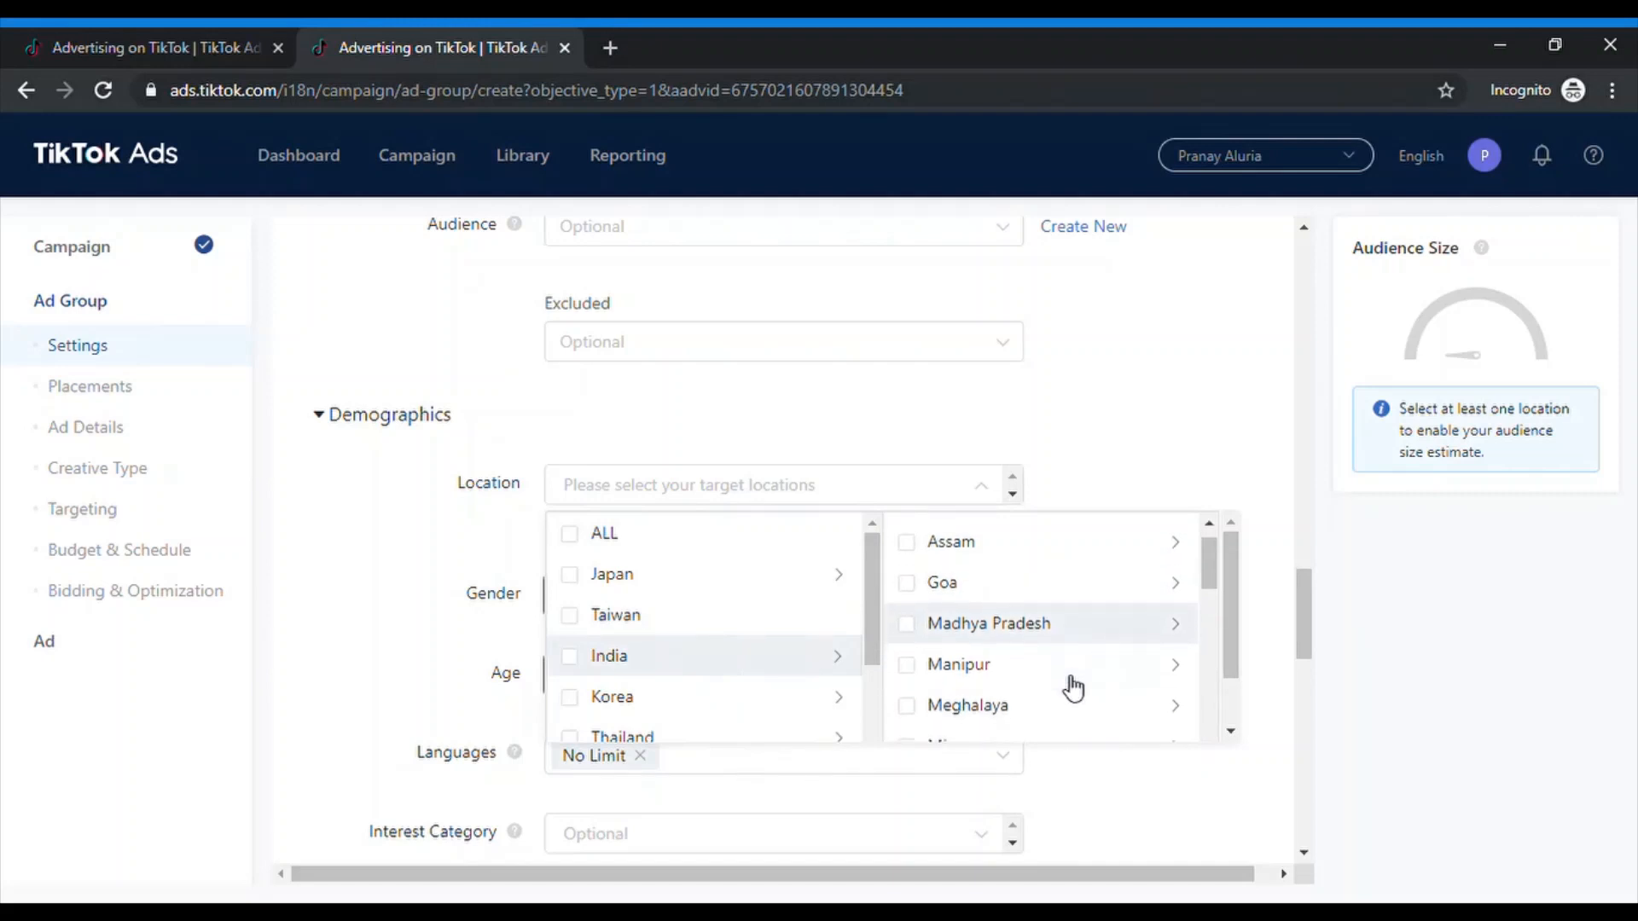
scroll(1073, 688, down, 2)
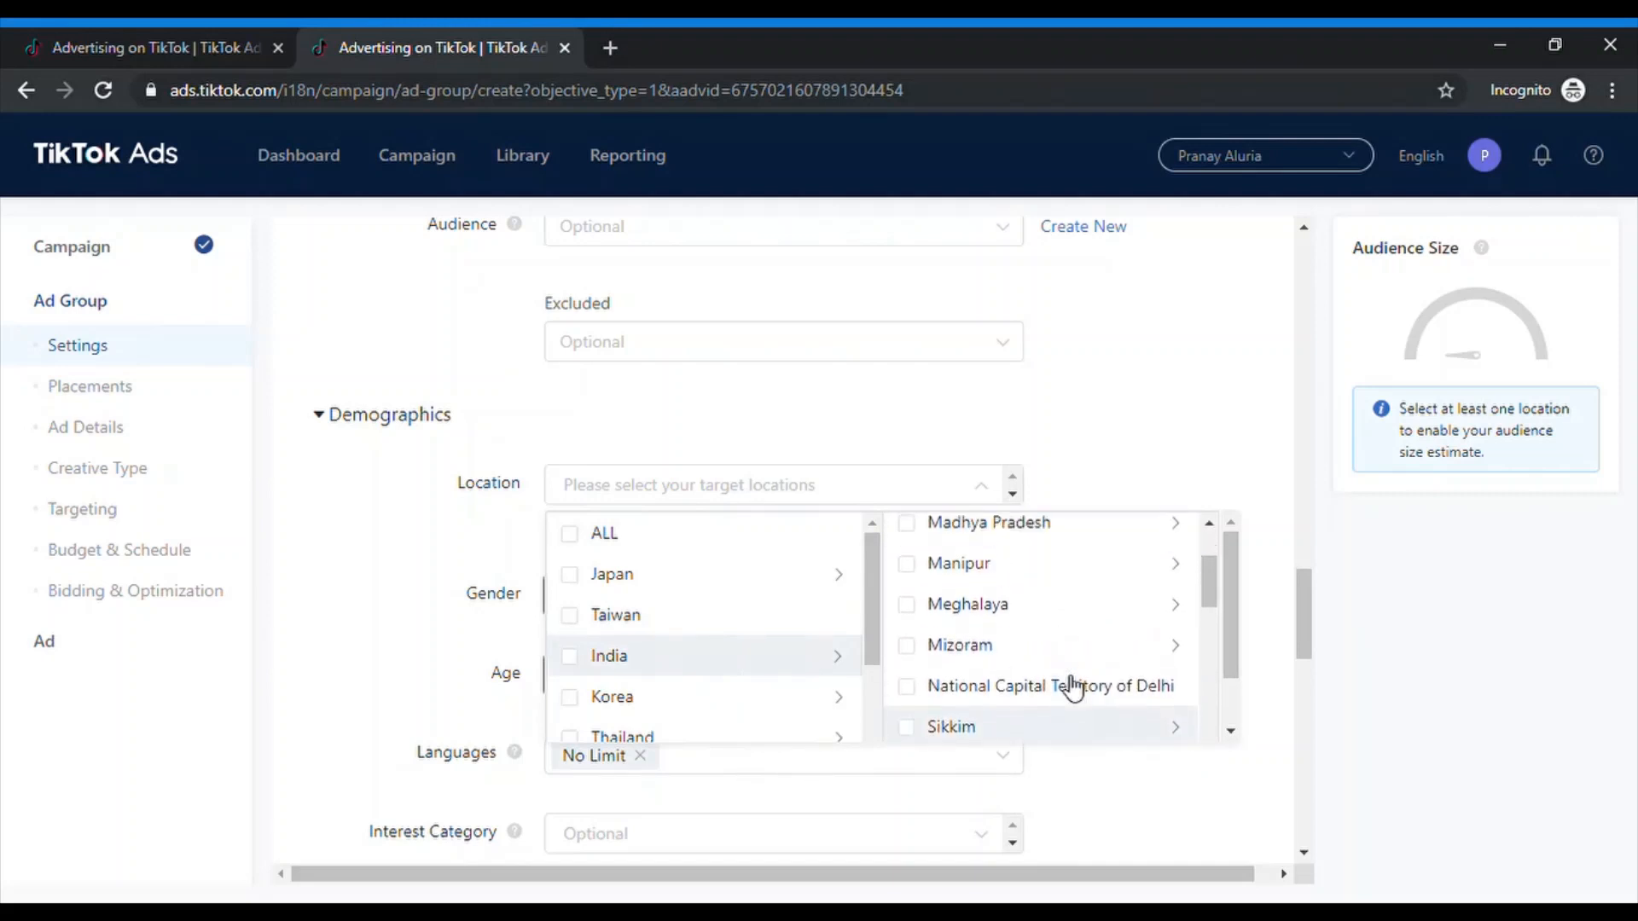
scroll(1073, 687, up, 3)
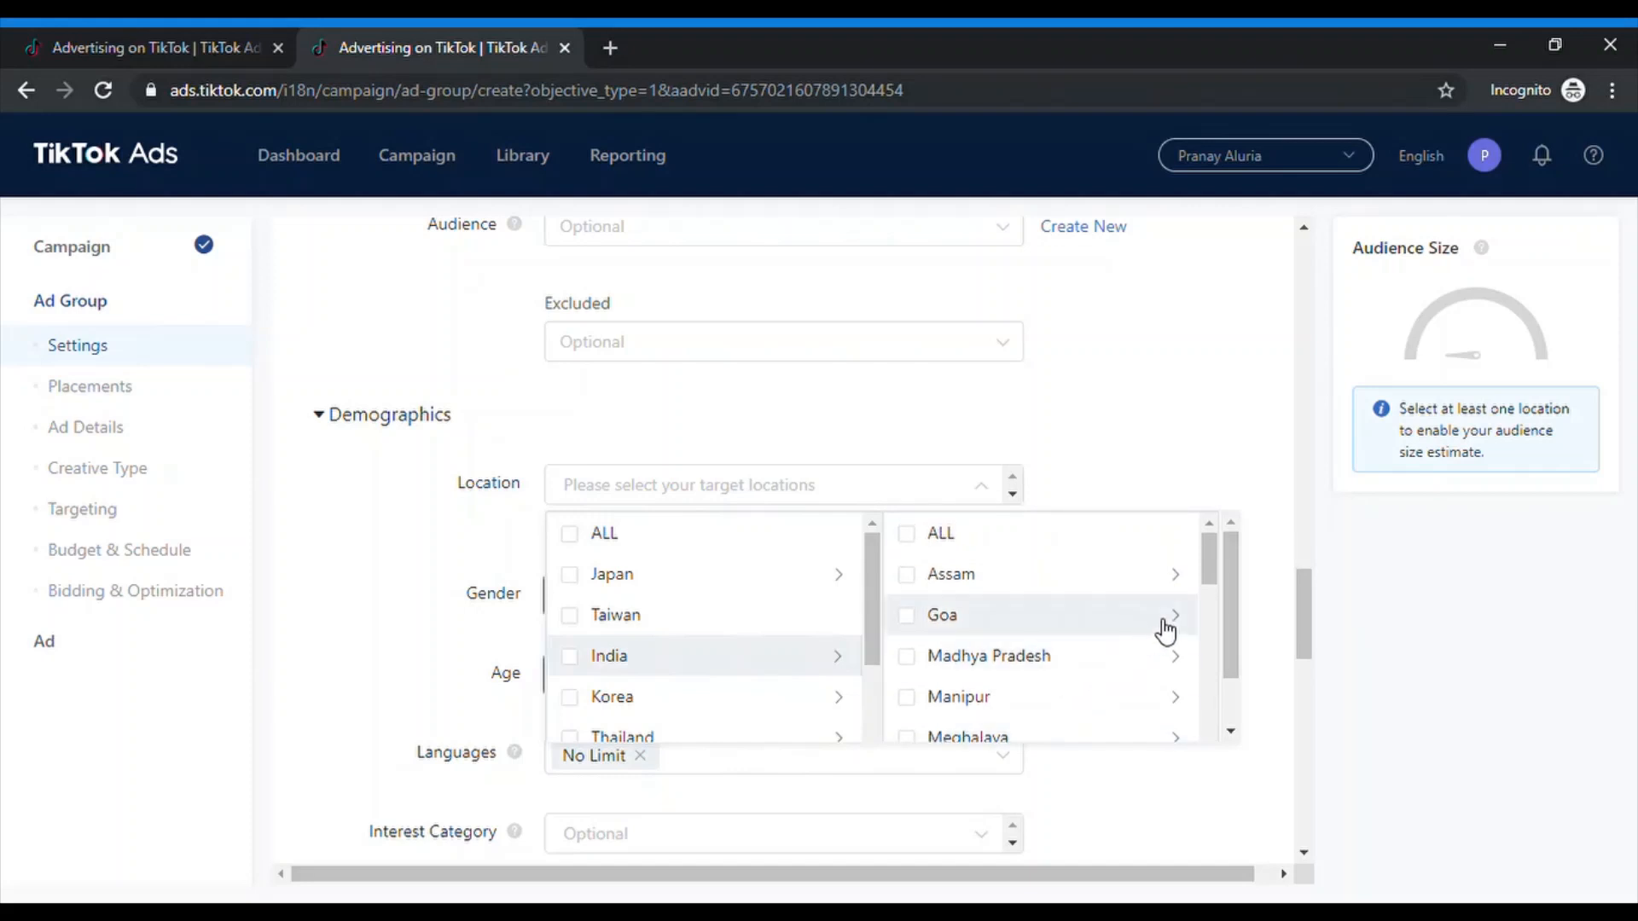
scroll(1144, 687, down, 3)
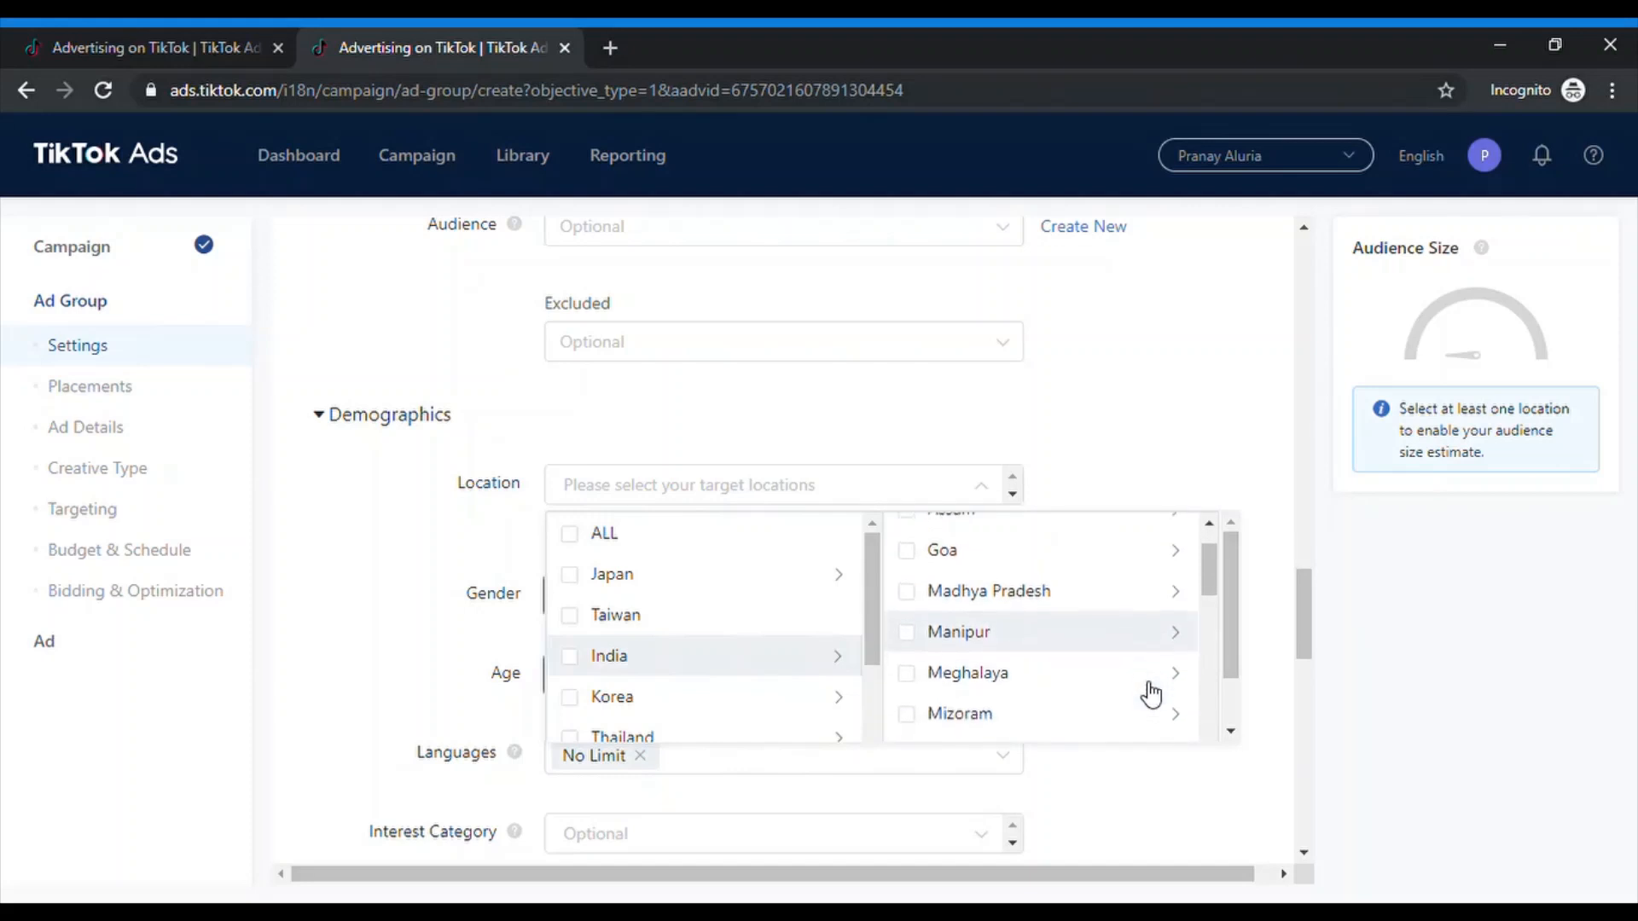
scroll(1147, 695, down, 1)
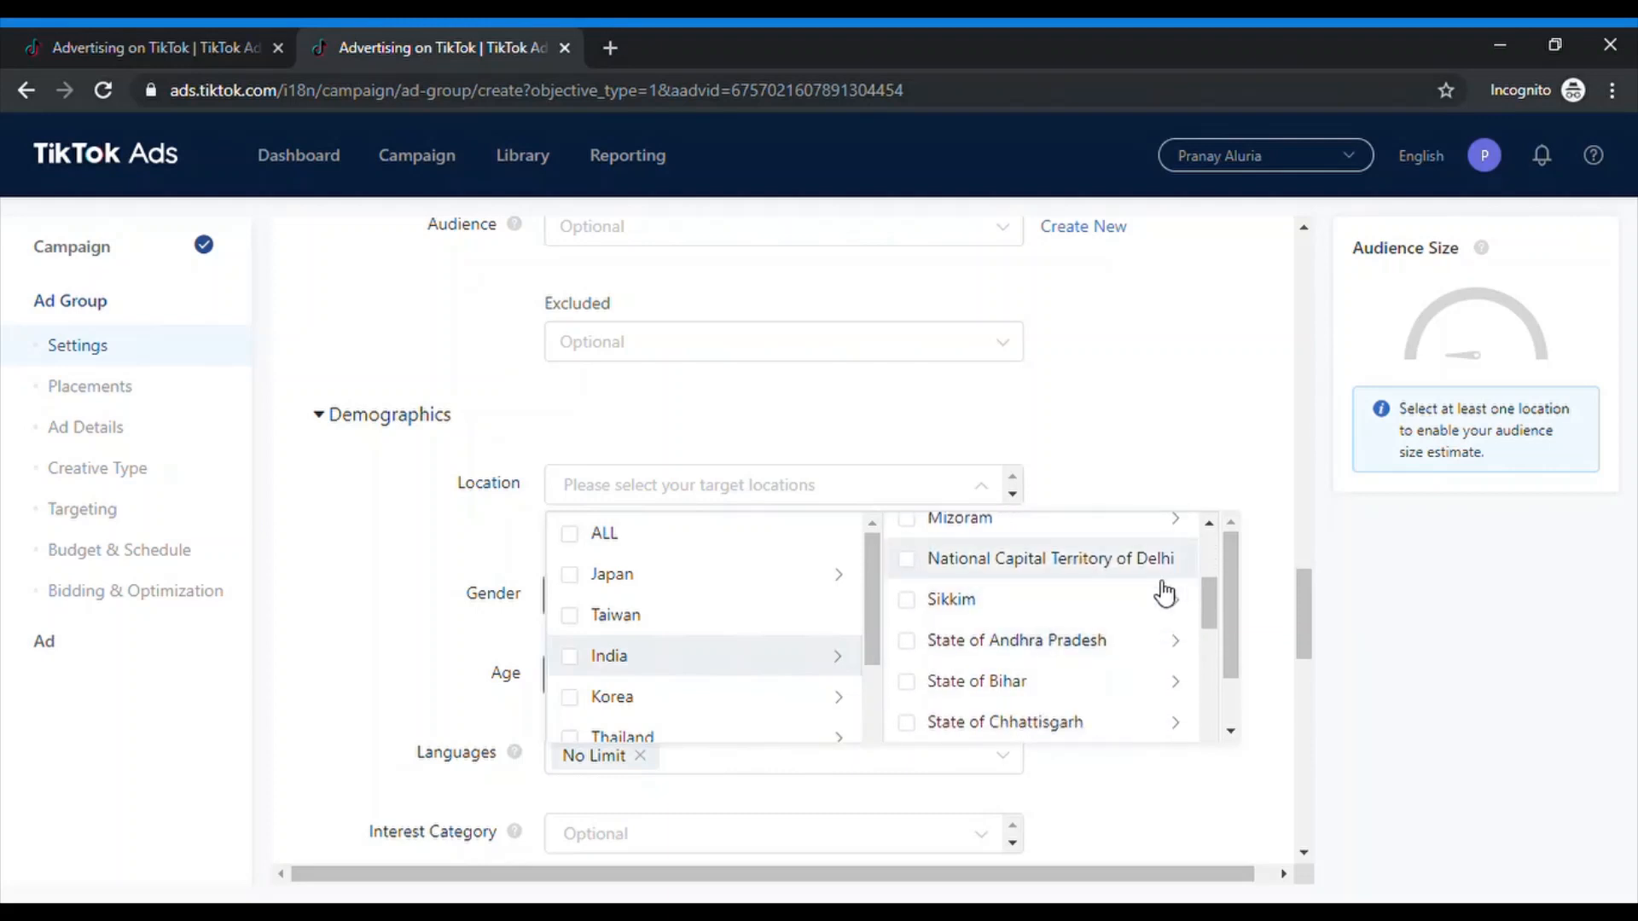
scroll(1100, 674, down, 3)
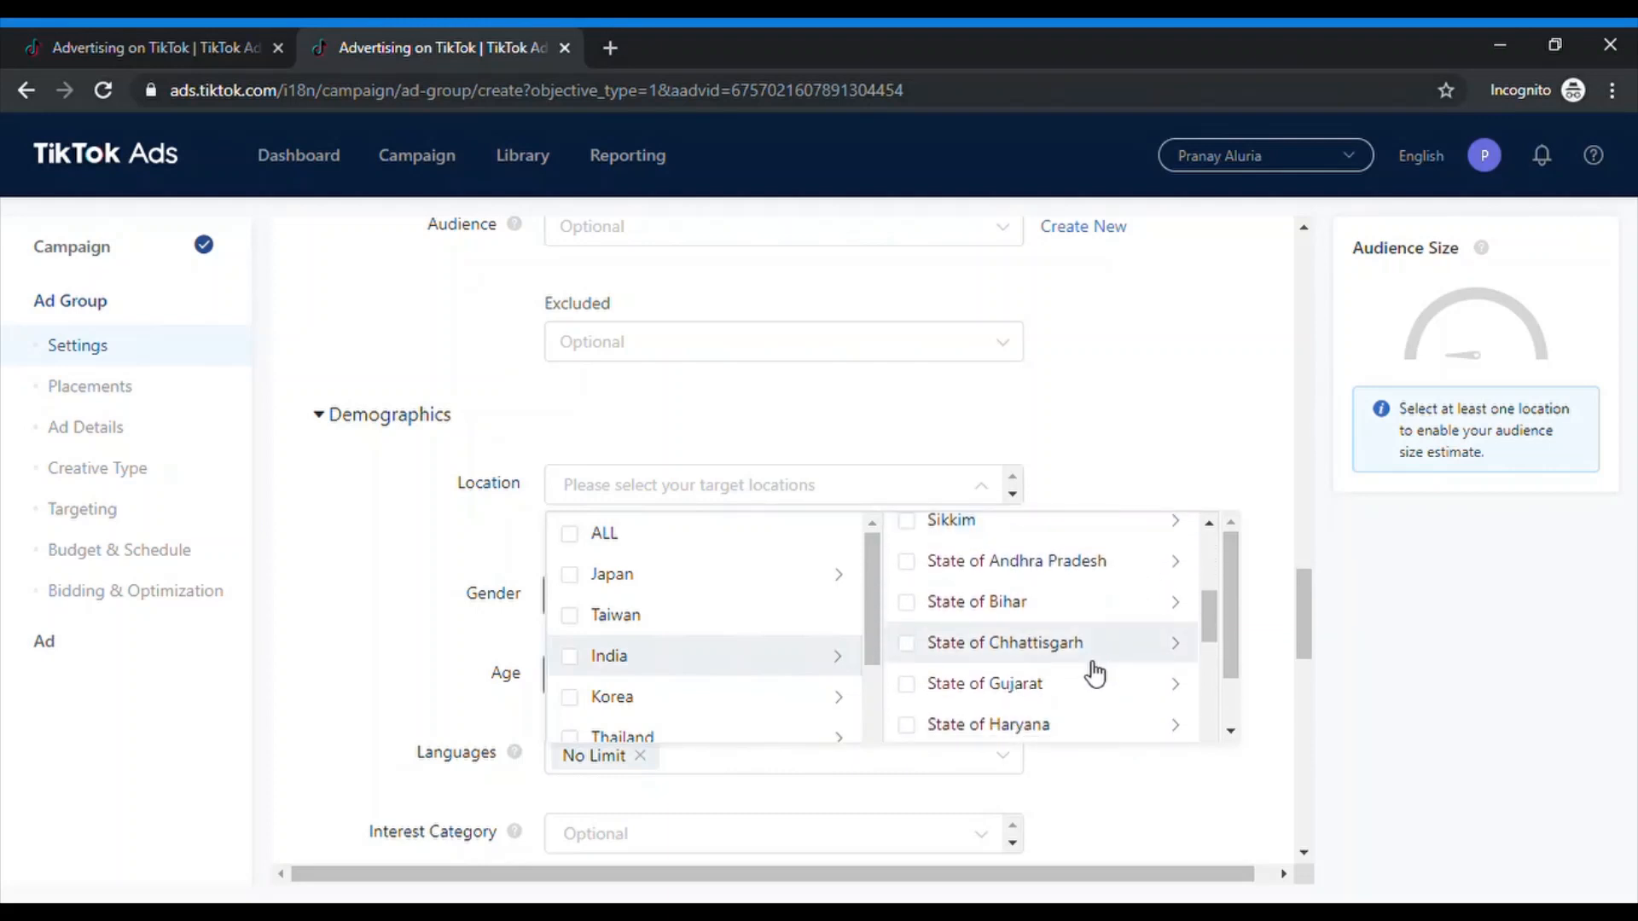
click(1106, 683)
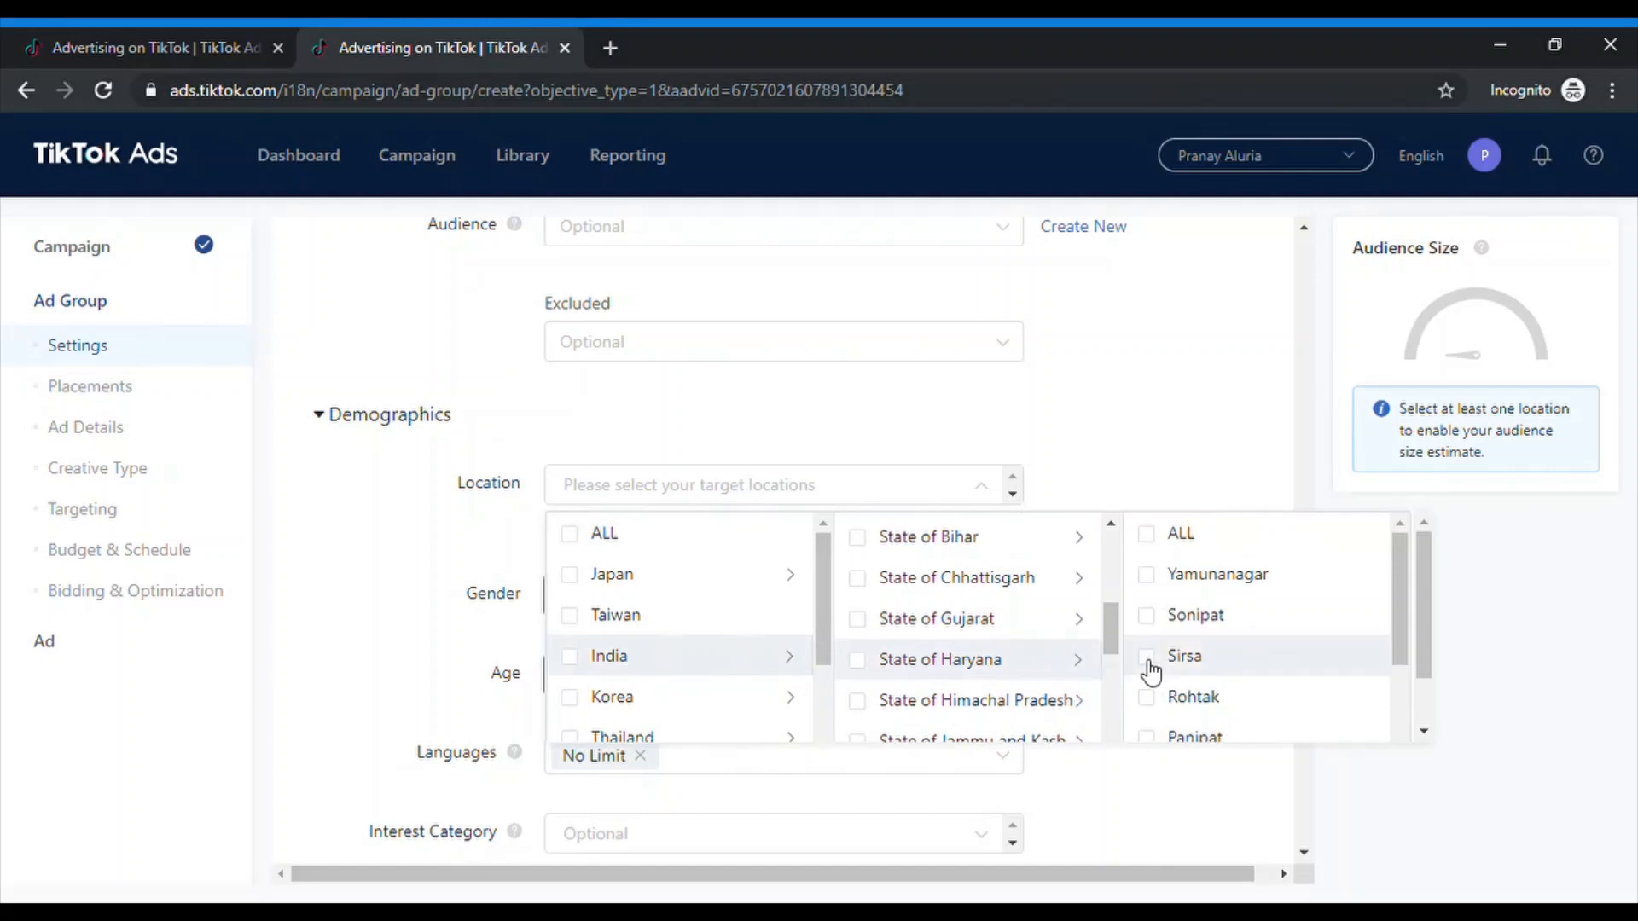
scroll(1190, 687, down, 3)
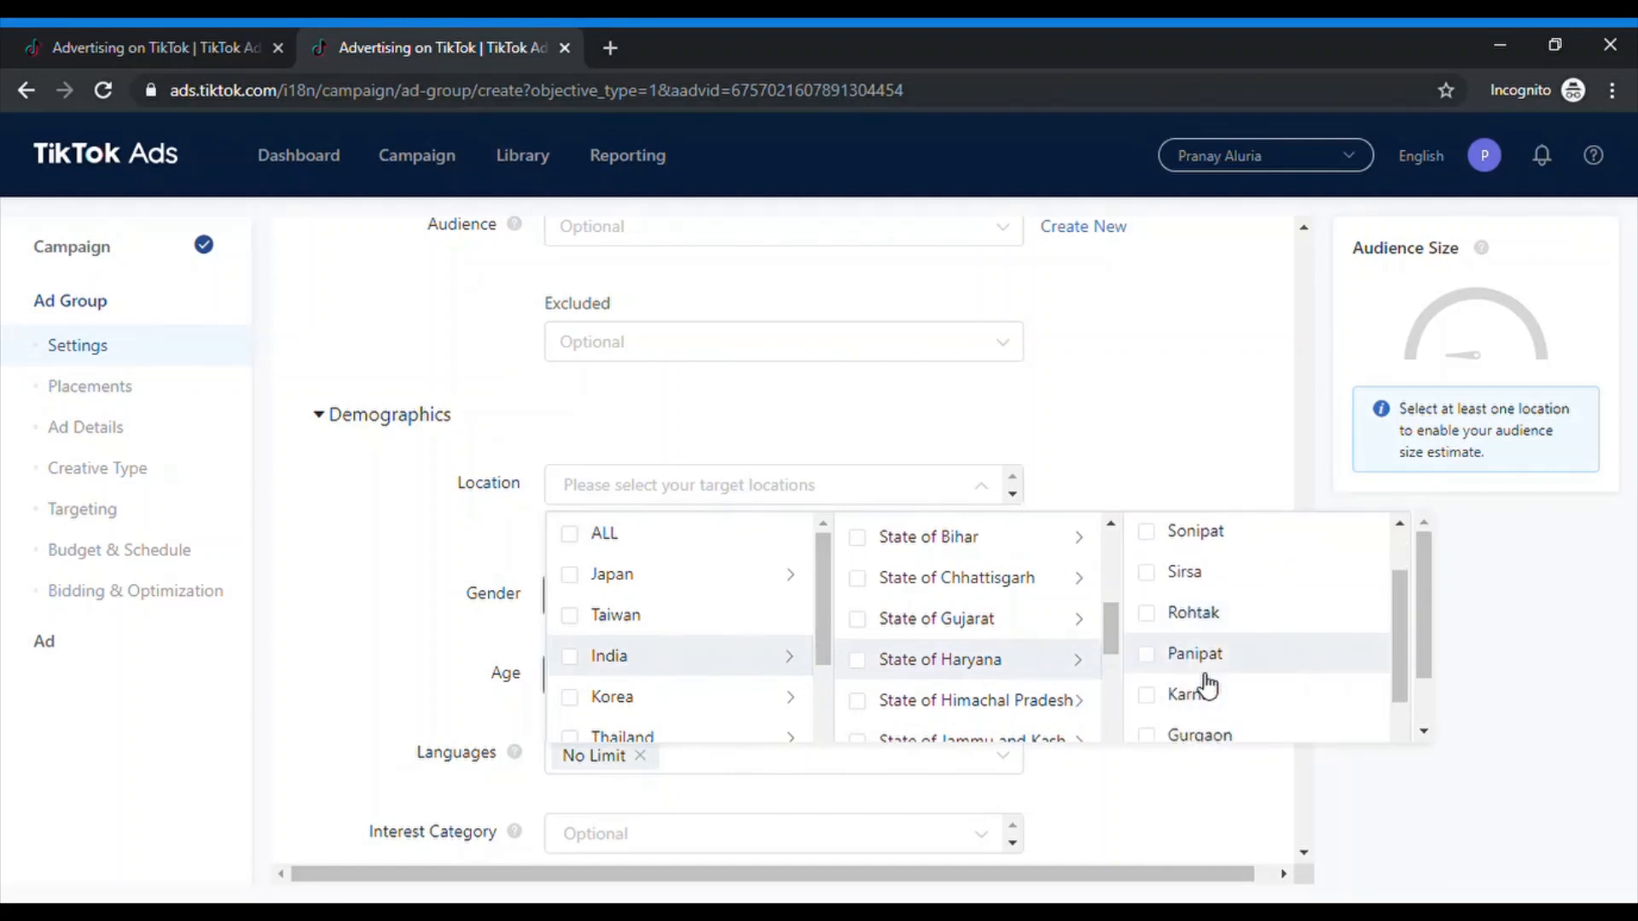
click(1147, 682)
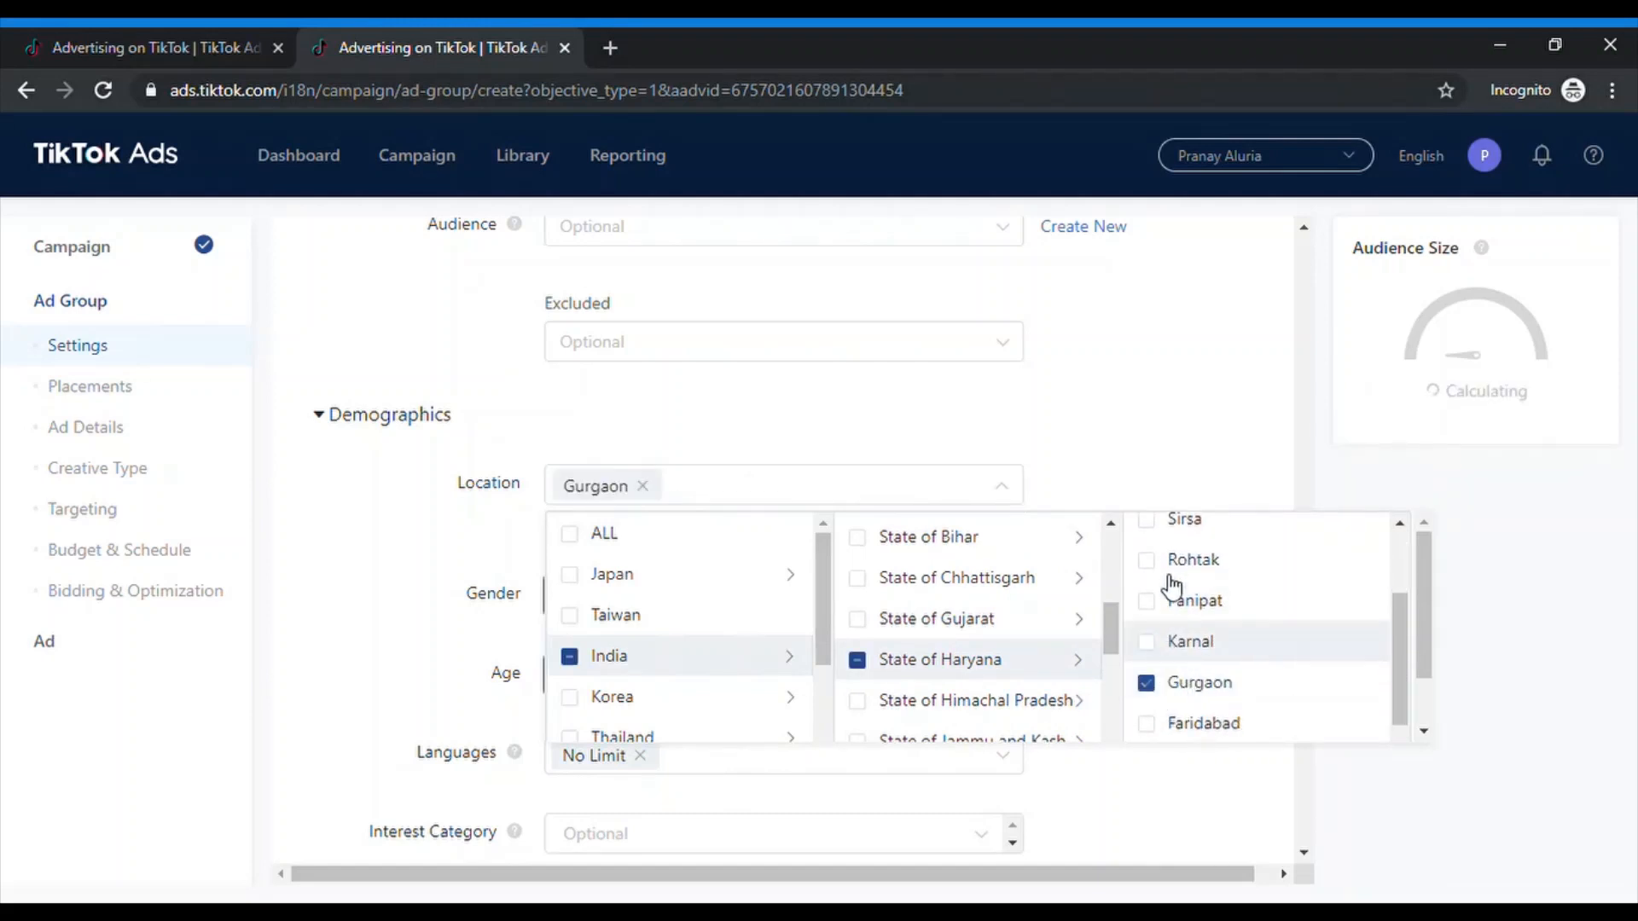
click(1174, 489)
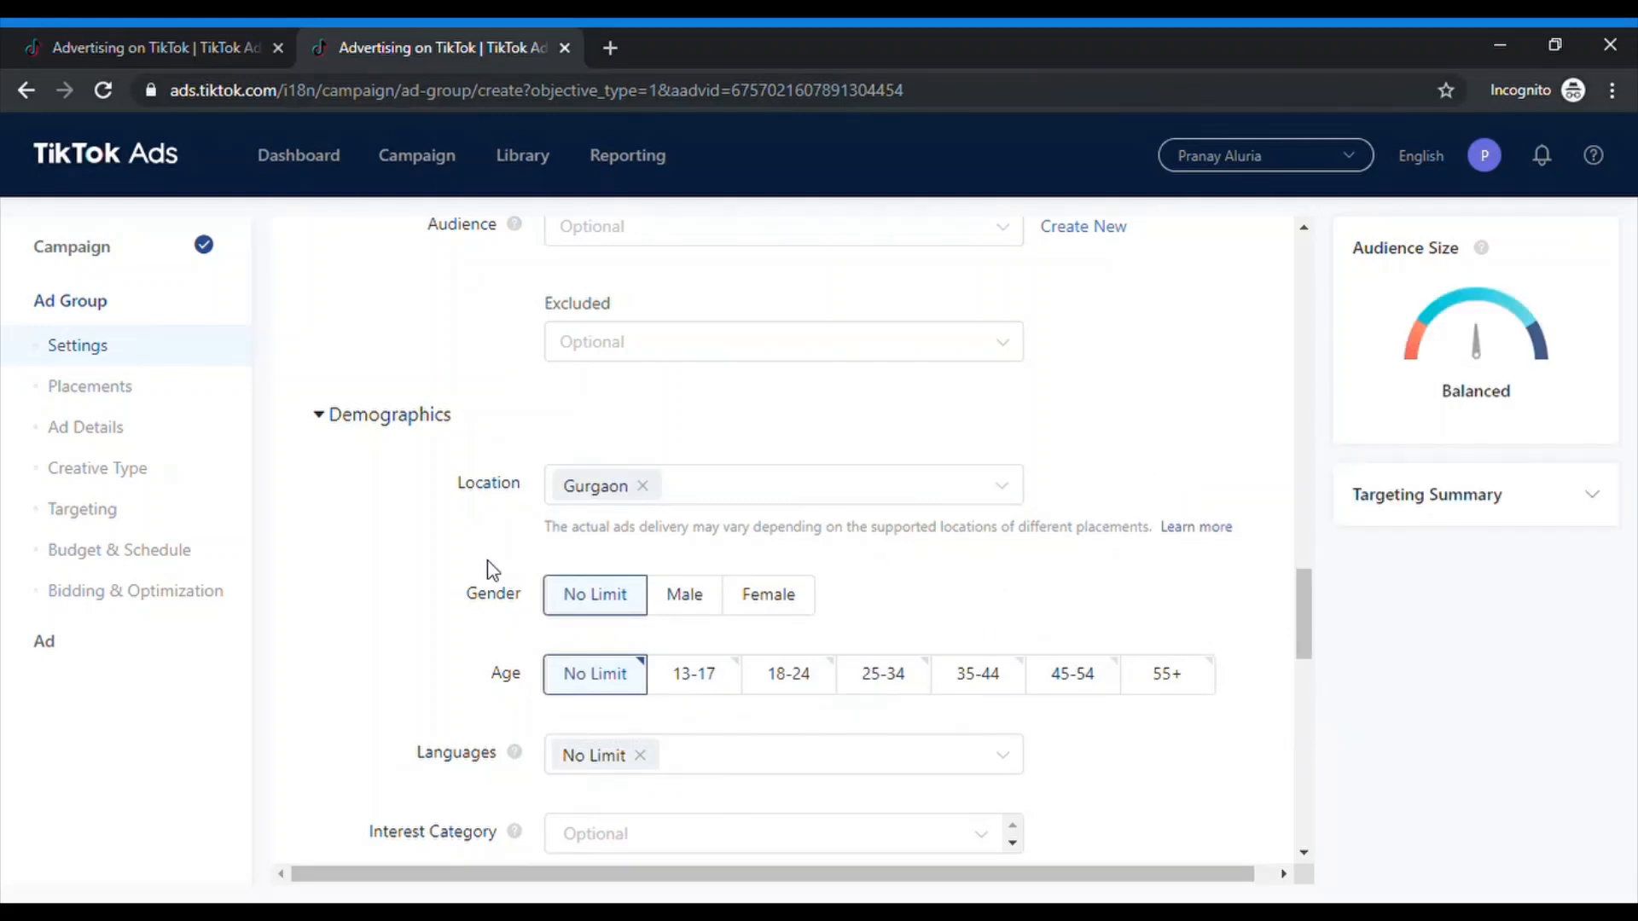
Try the Male and Female gender options for the audience and return Gender to No Limit.
scroll(469, 550, down, 1)
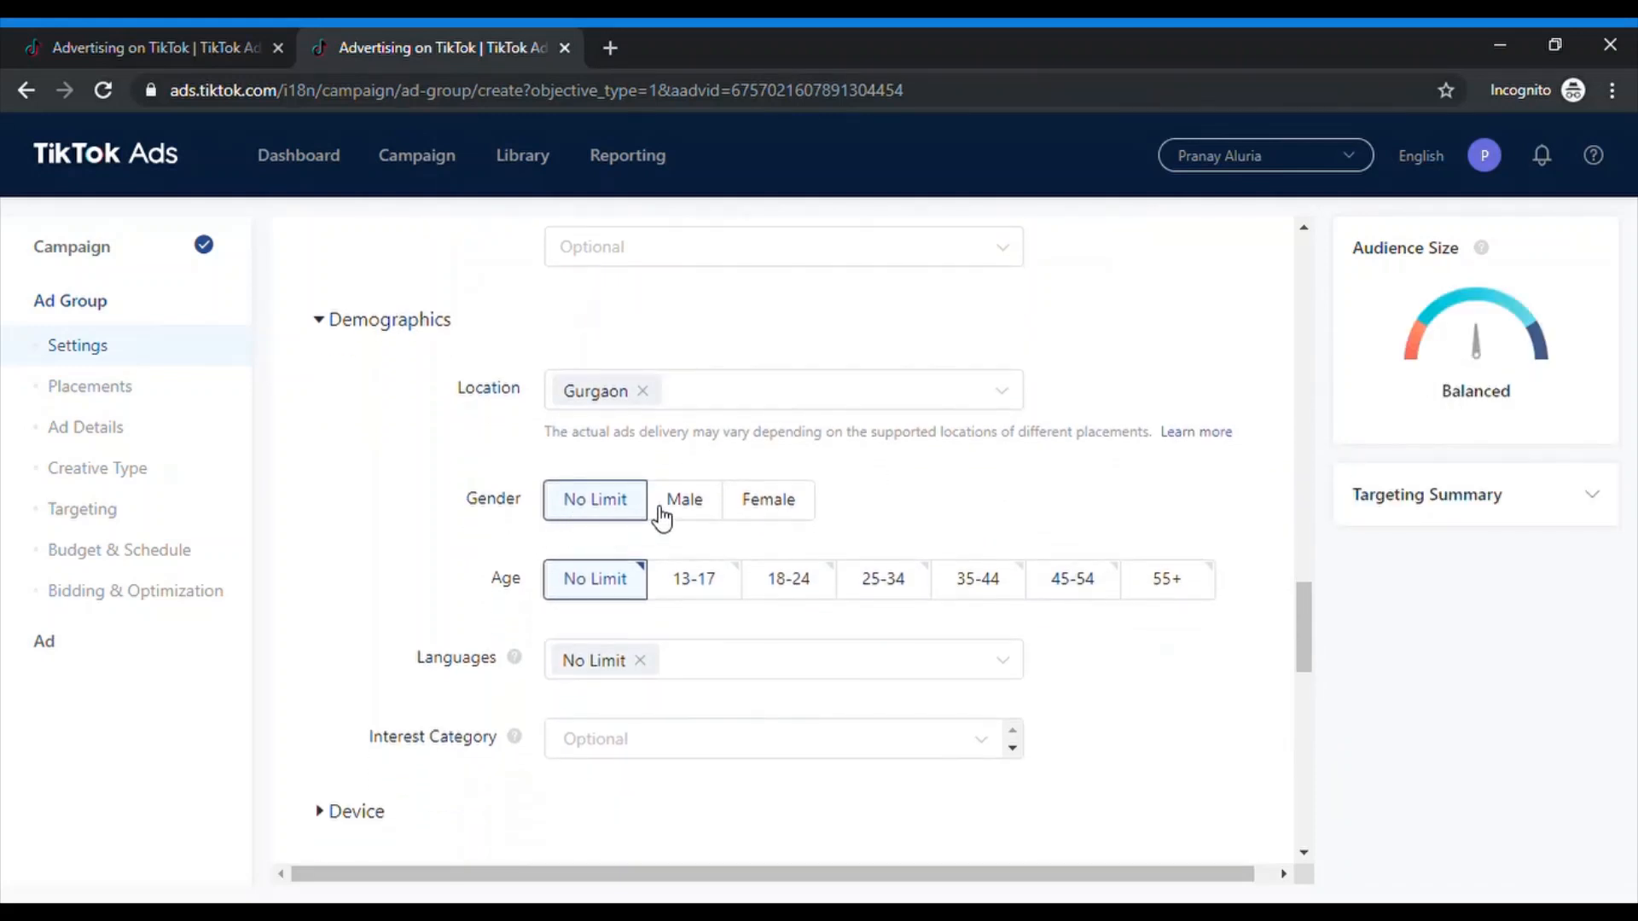
click(700, 511)
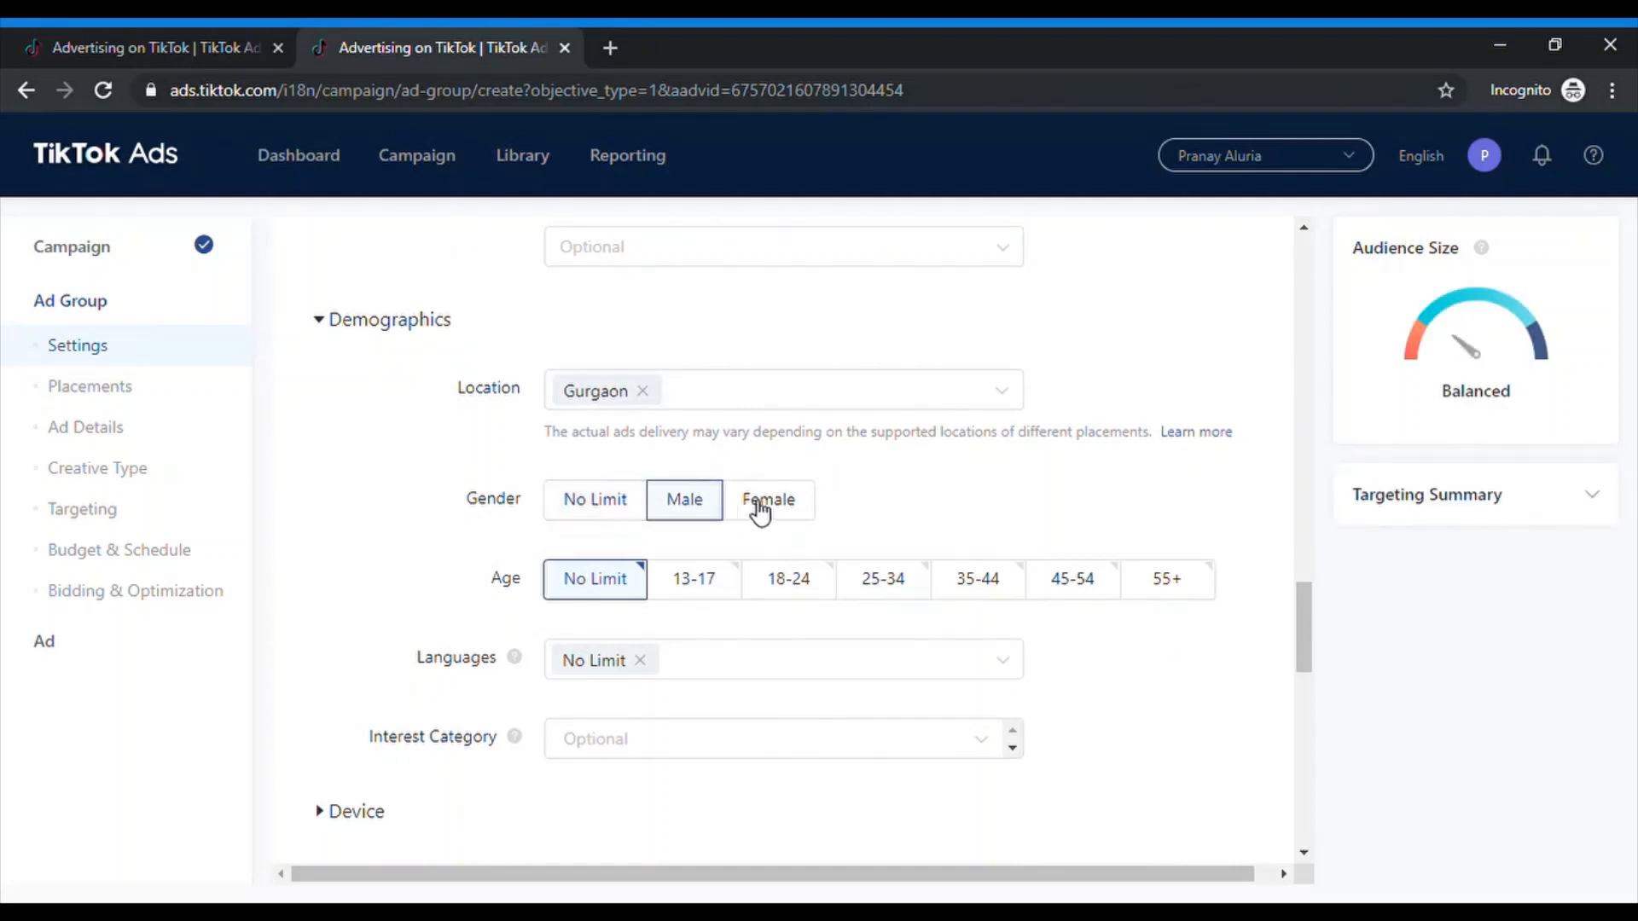
click(765, 510)
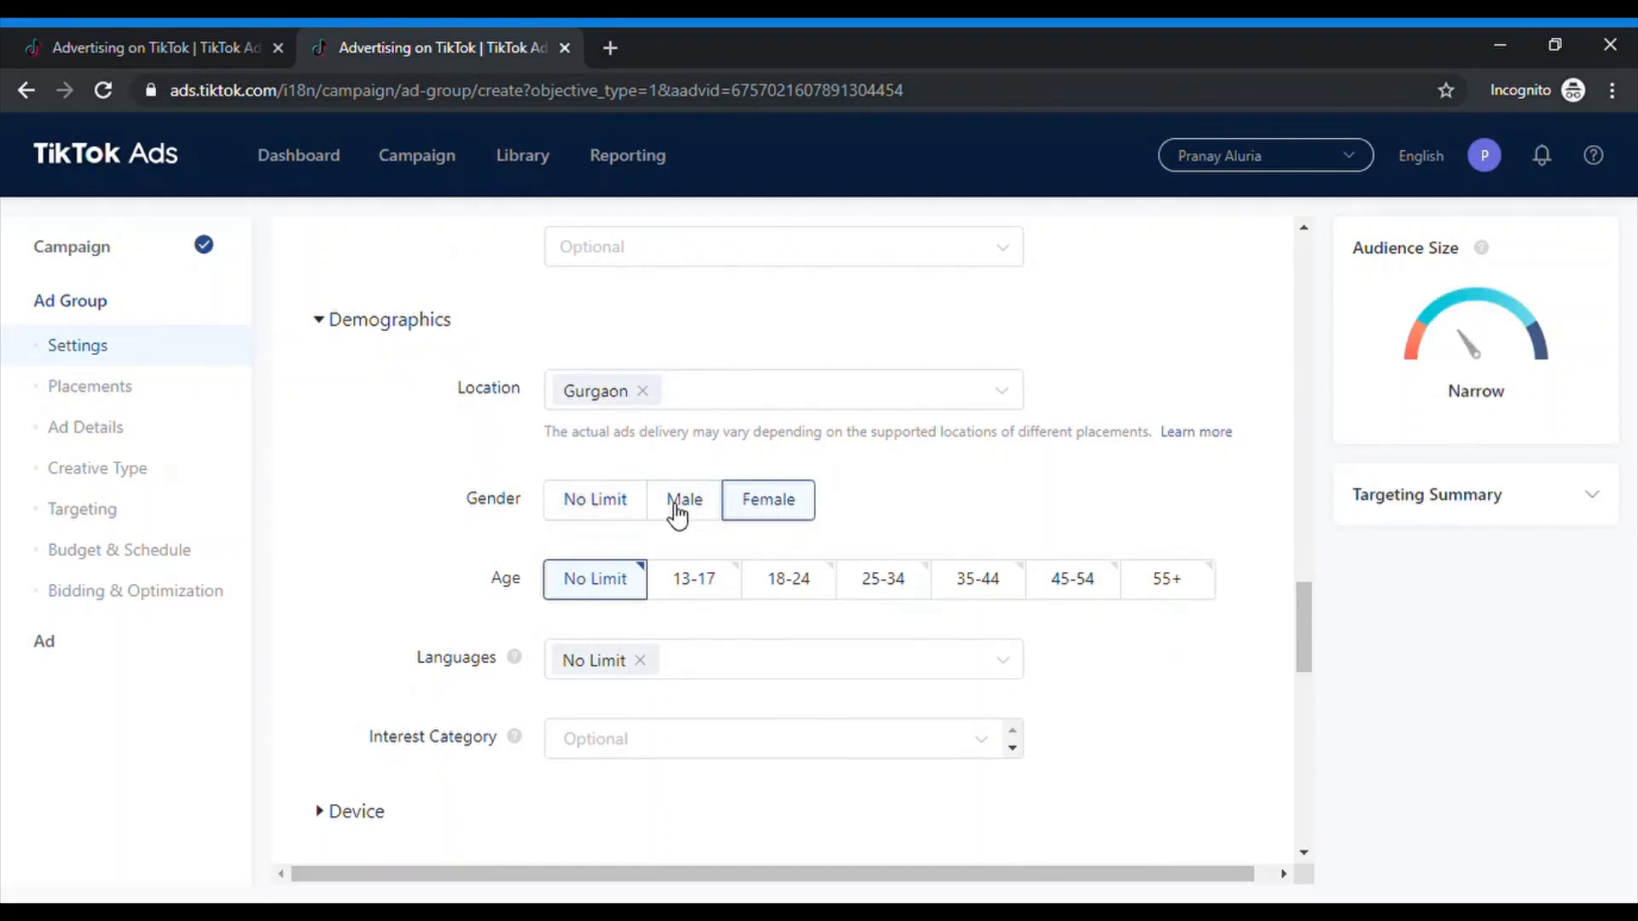
click(678, 514)
click(762, 510)
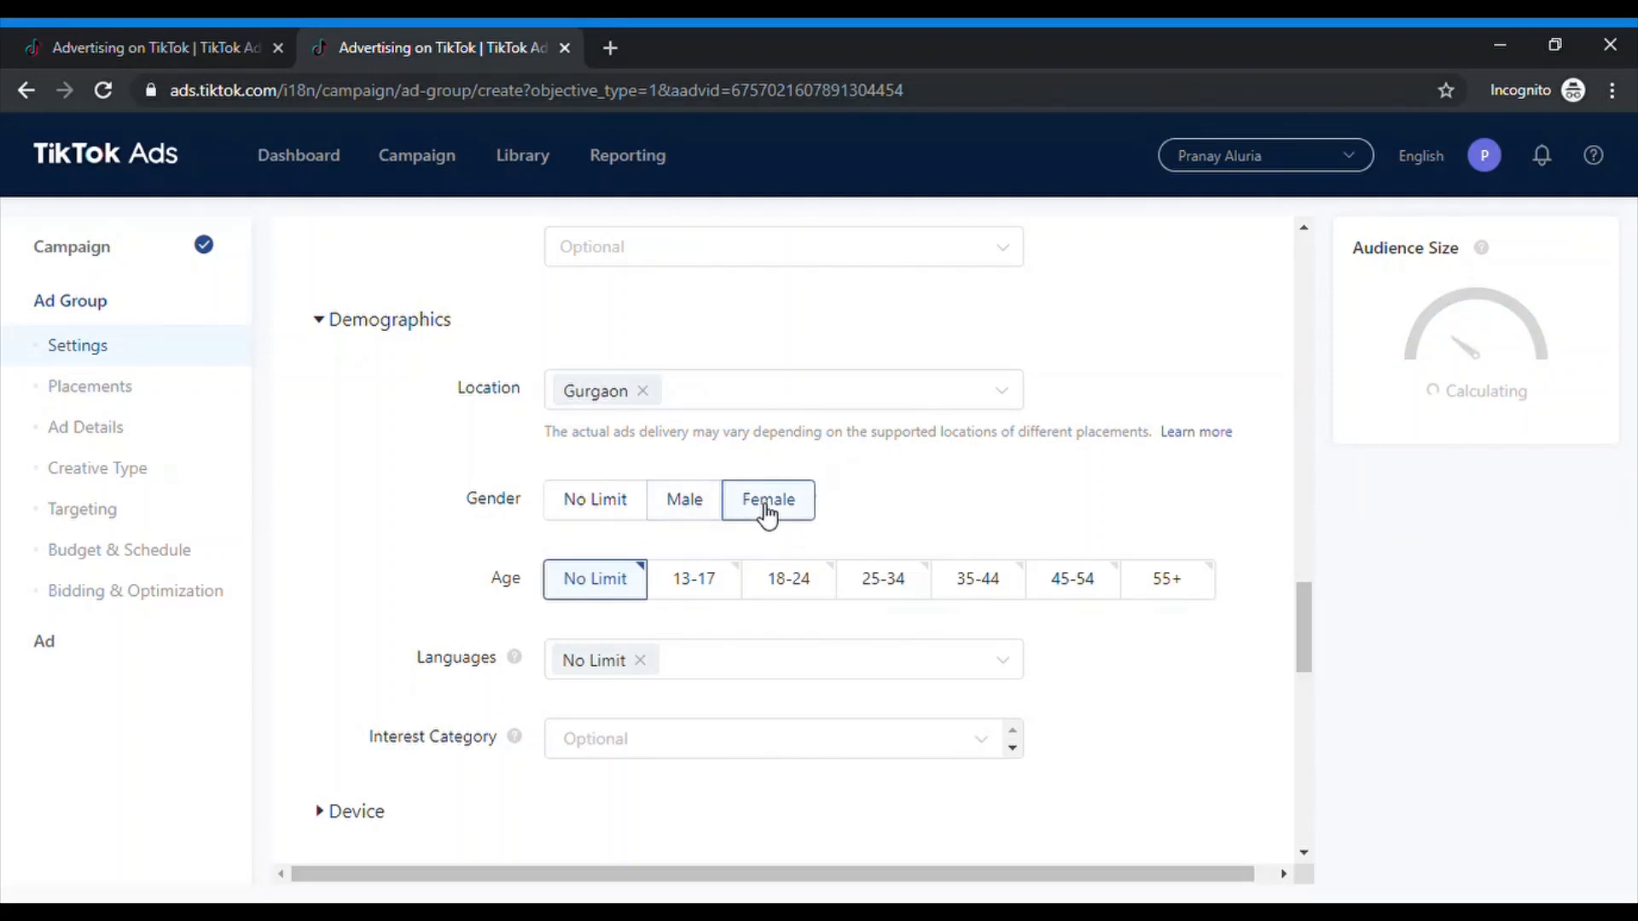
click(624, 511)
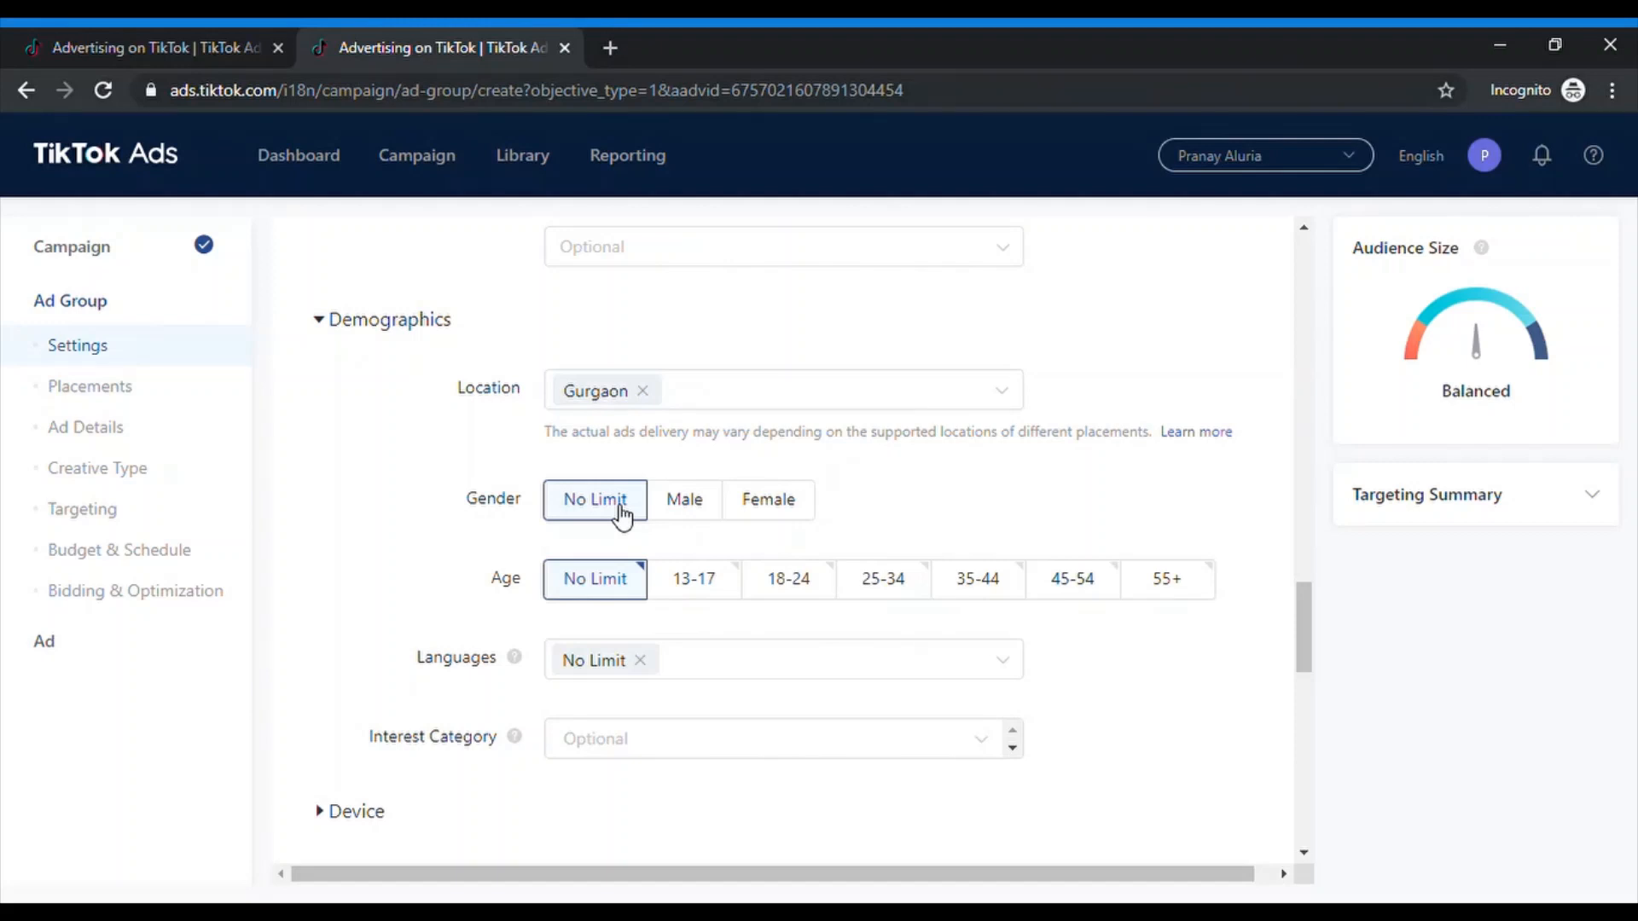
Limit the target audience's age to the 25-34 and 35-44 groups, leaving 13-17 and 18-24 unselected.
click(721, 587)
click(817, 589)
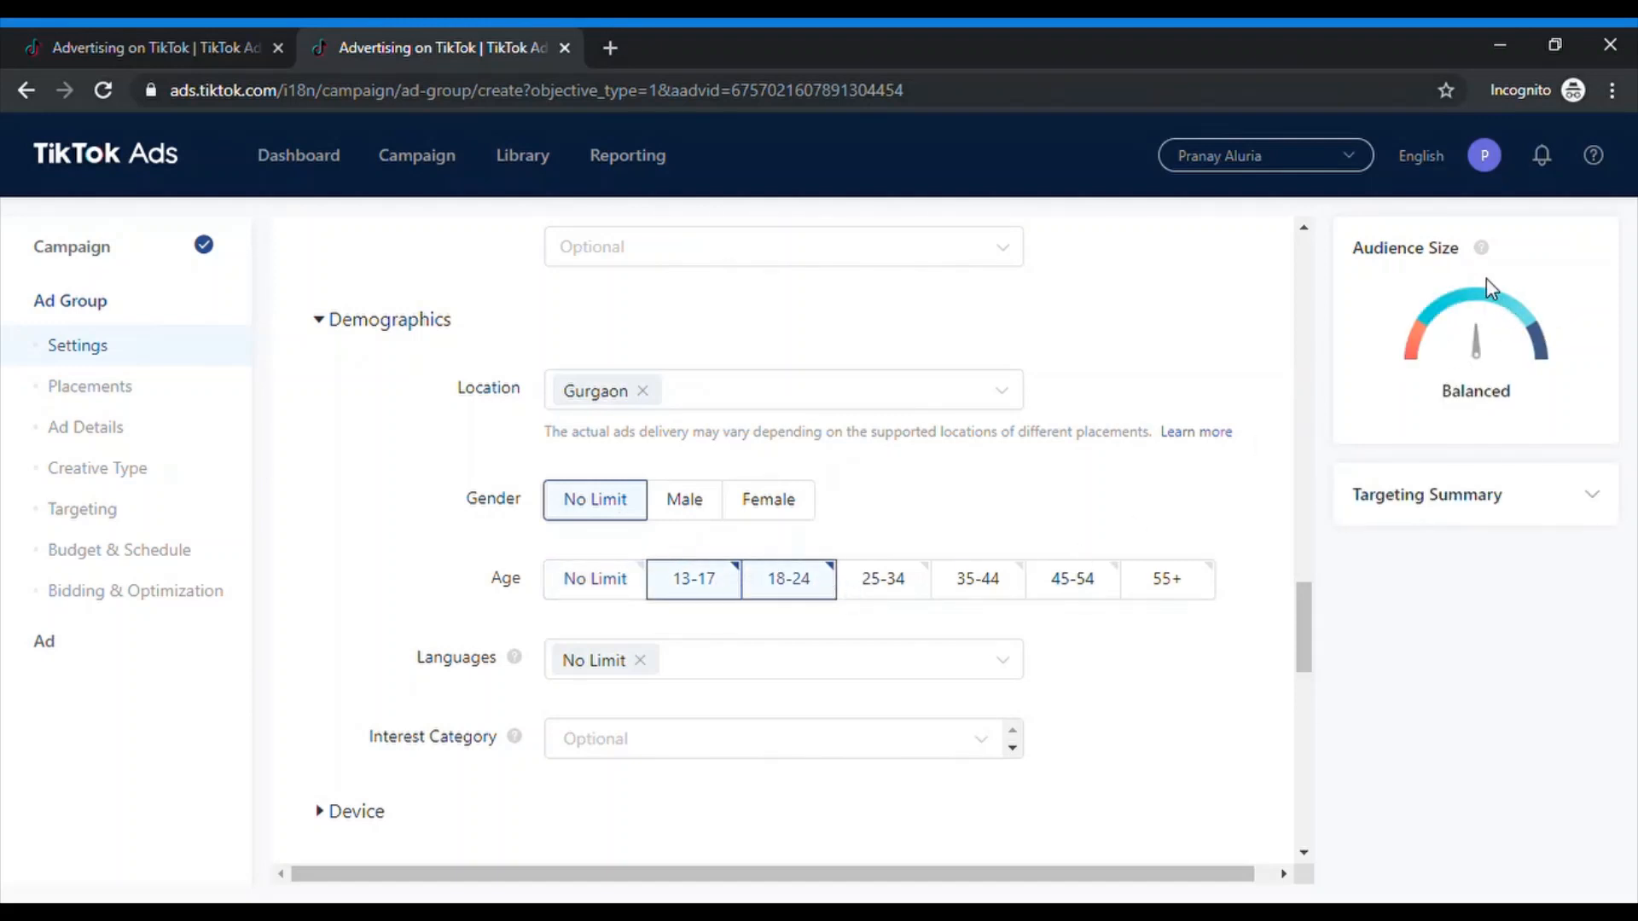
mouse_move(1494, 250)
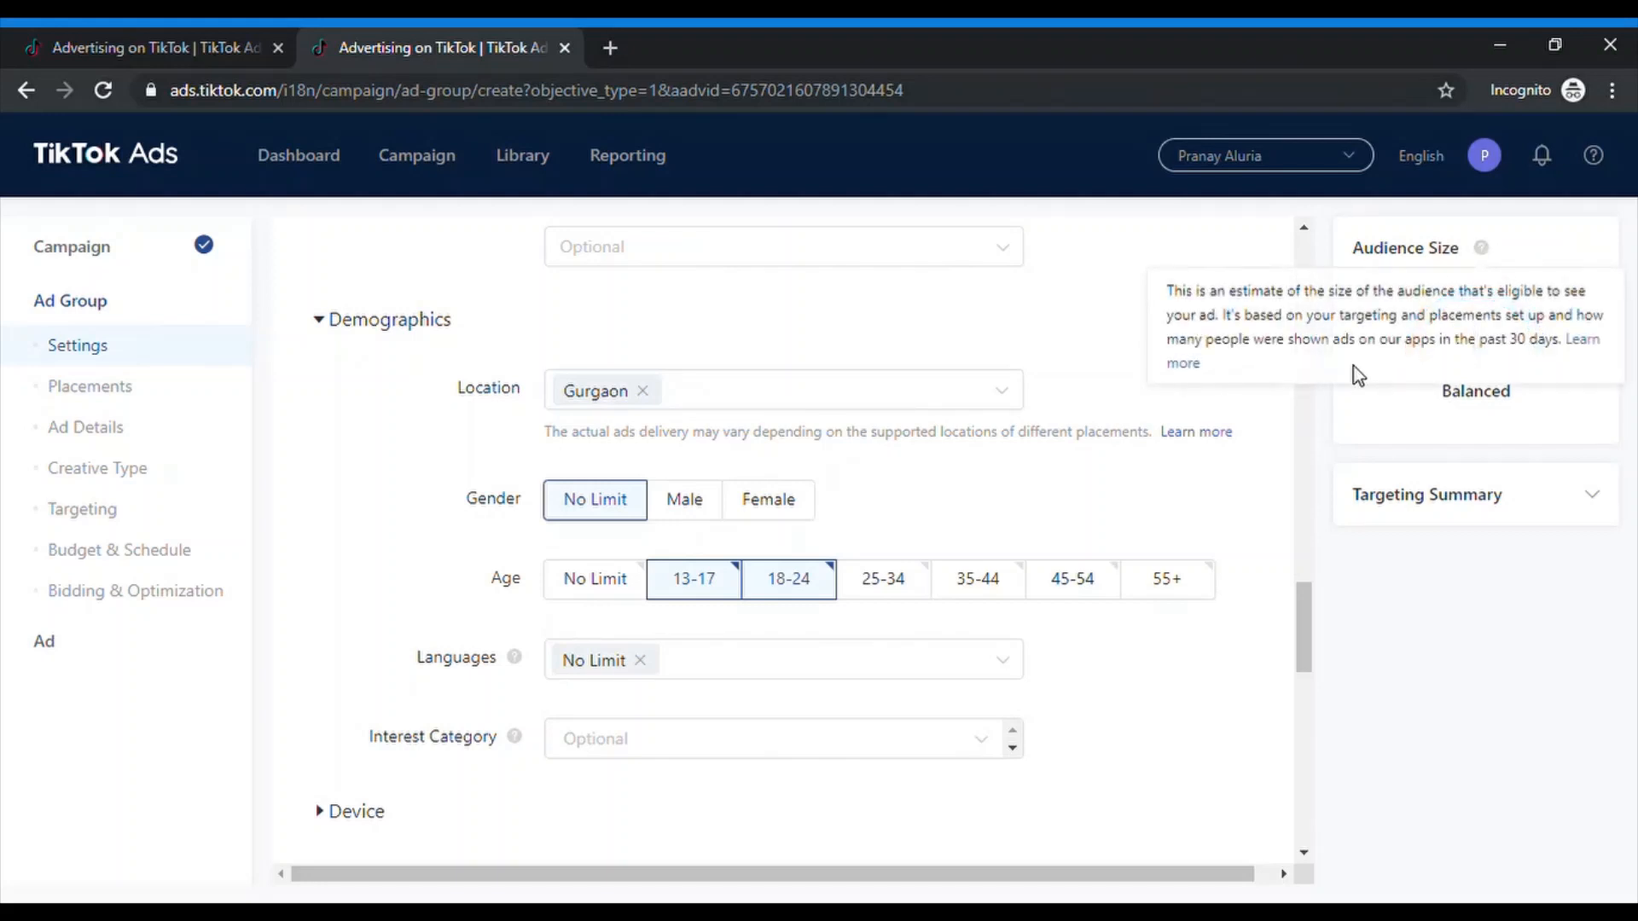
click(896, 587)
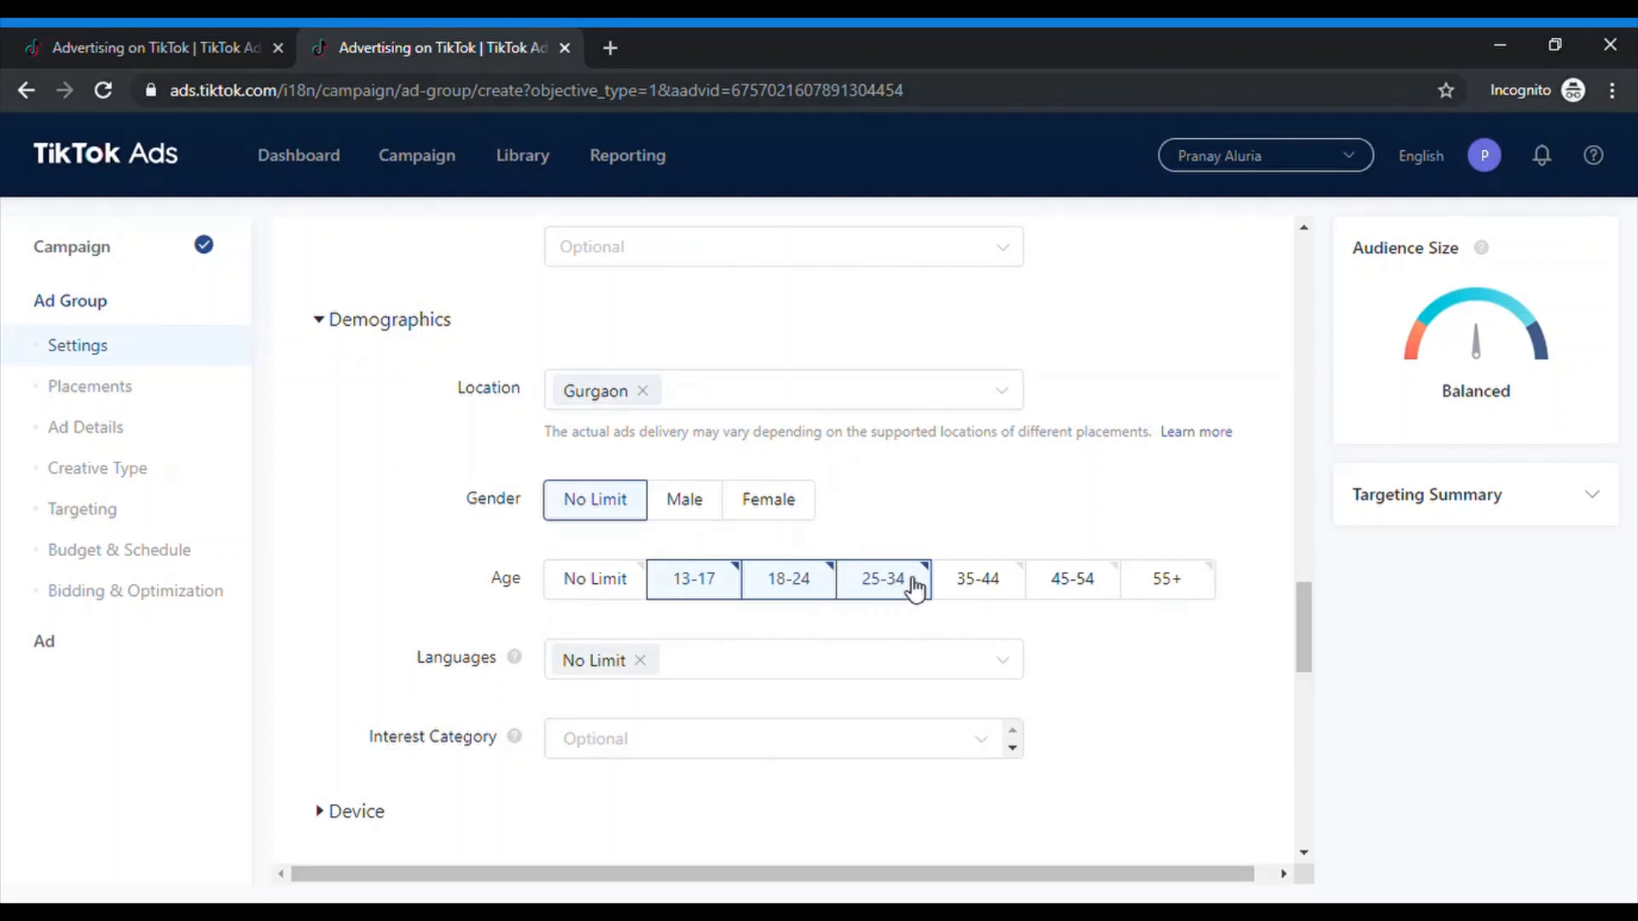
click(778, 599)
click(739, 601)
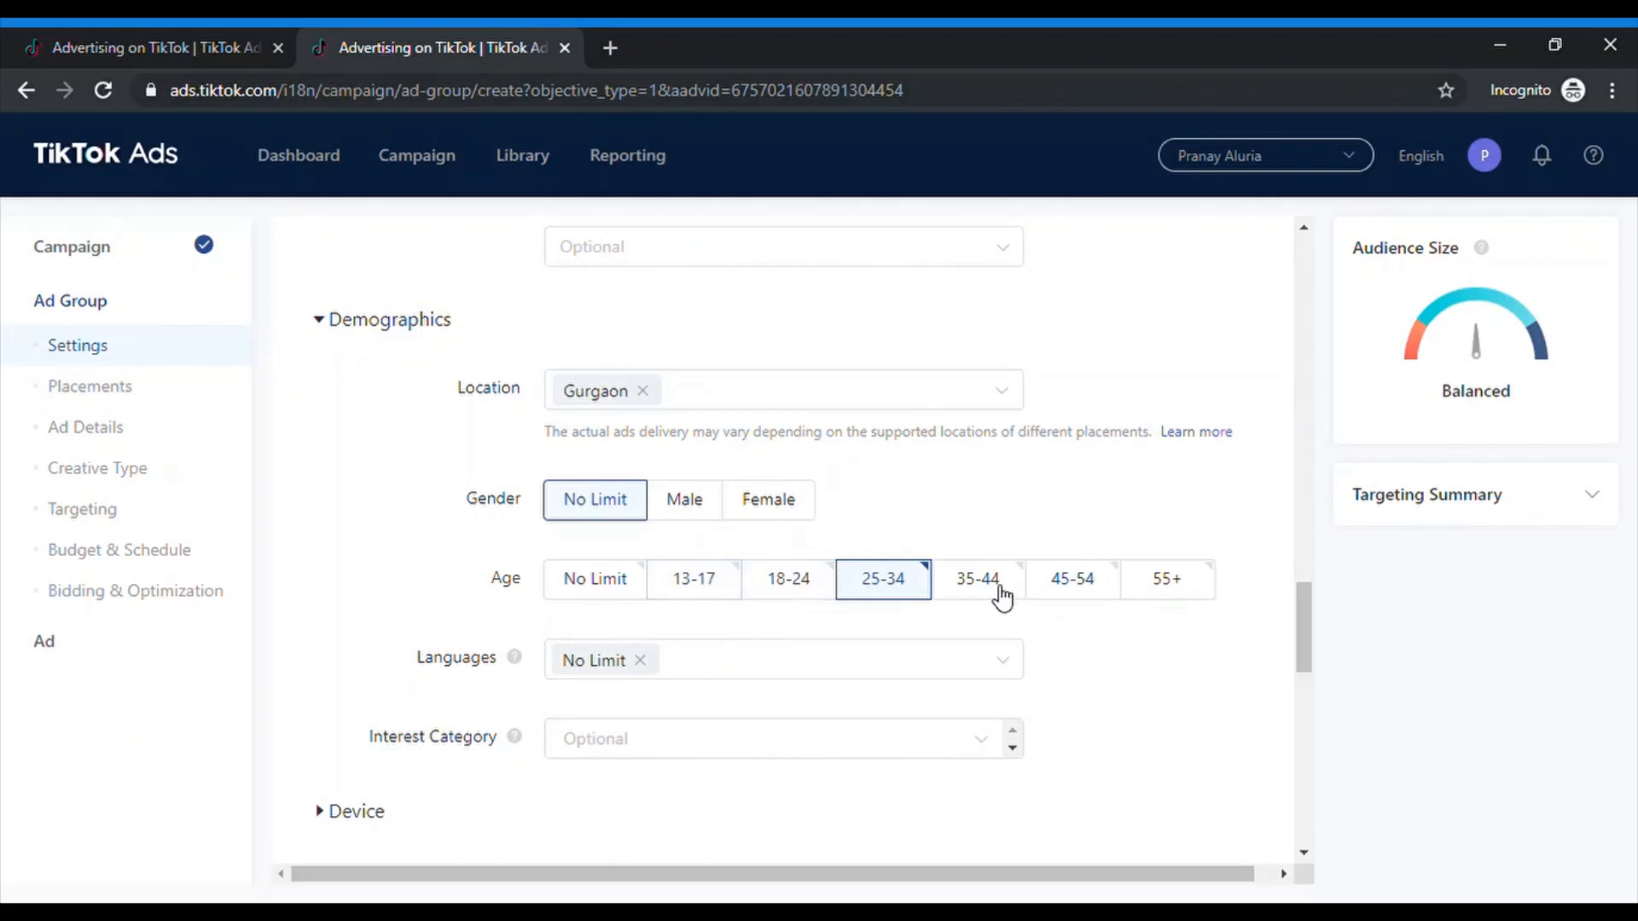
click(999, 595)
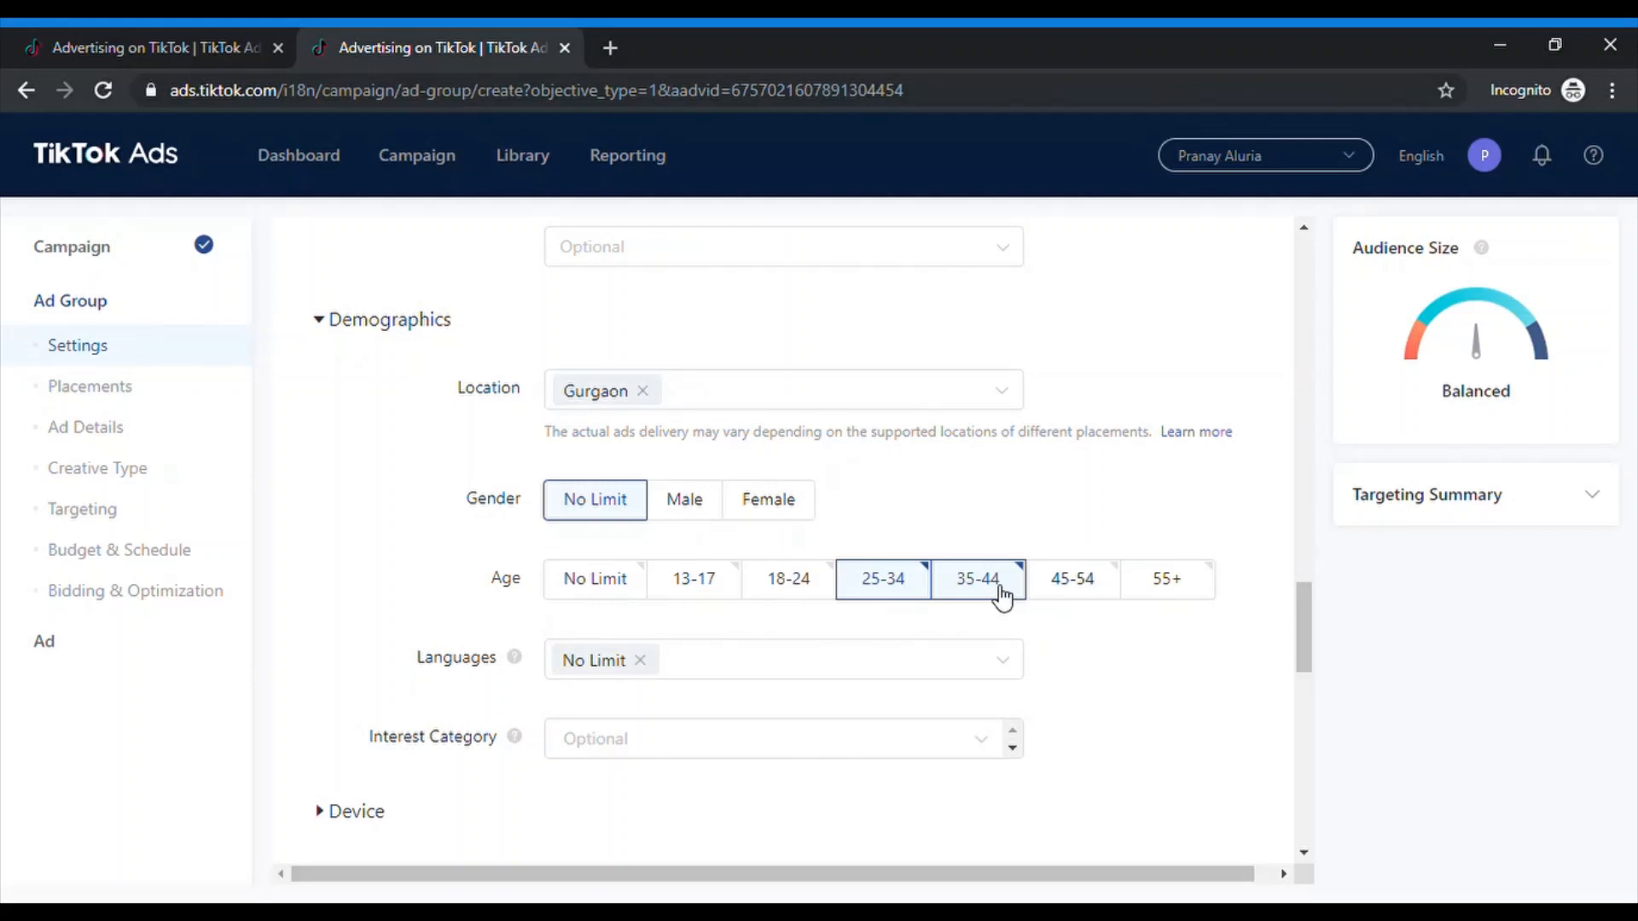
Look through the available target languages without choosing one.
click(836, 669)
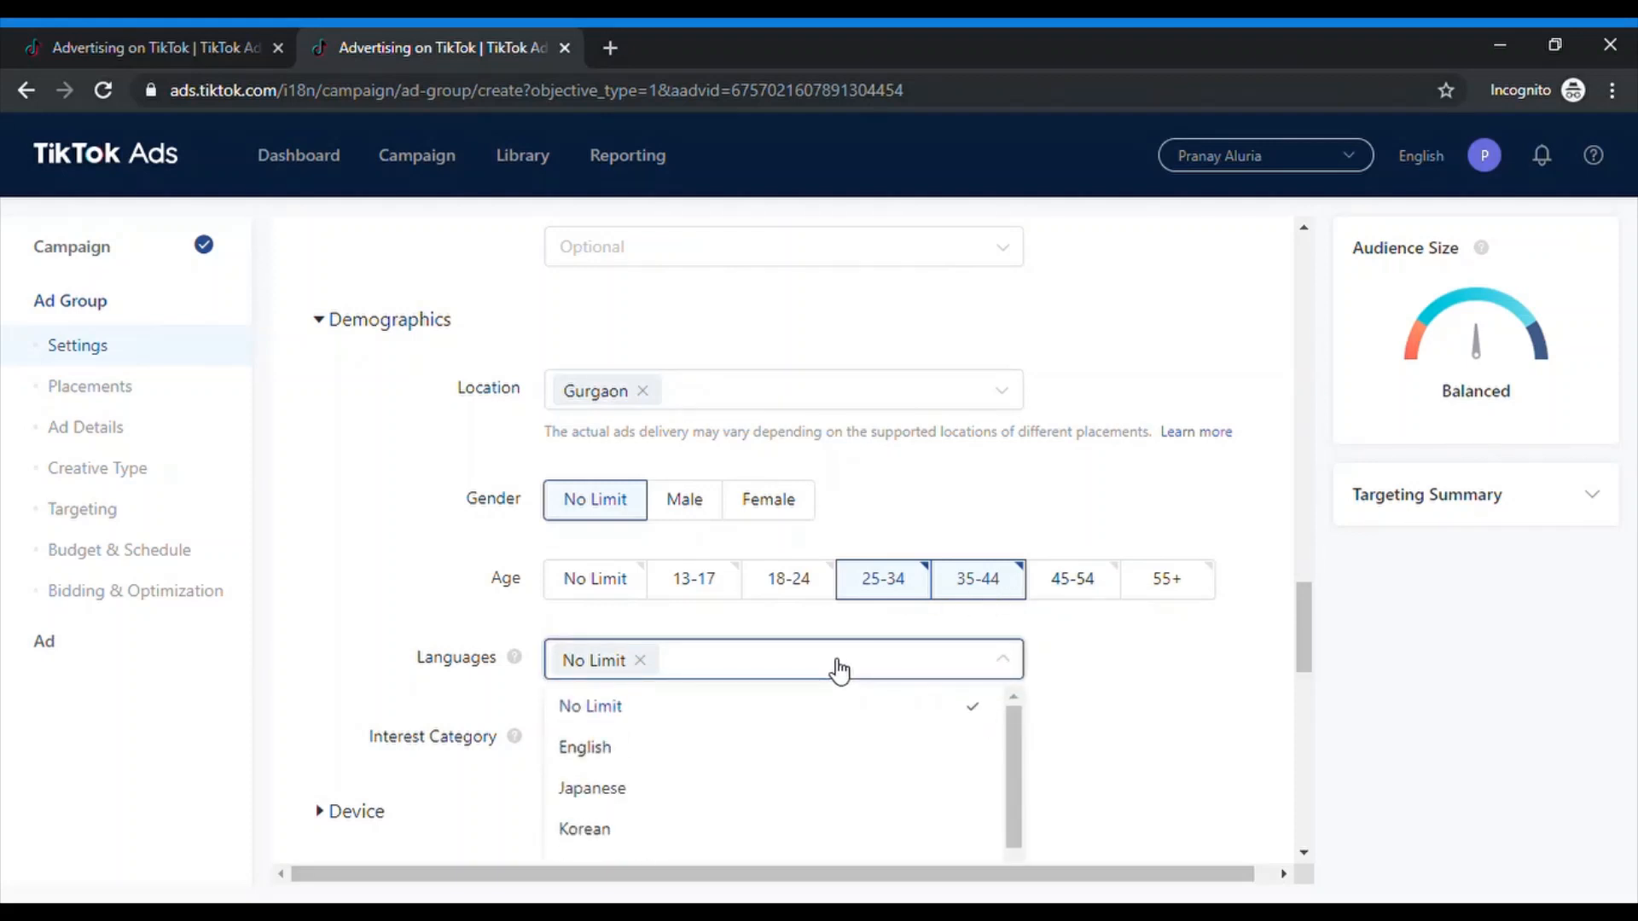
scroll(1104, 713, down, 2)
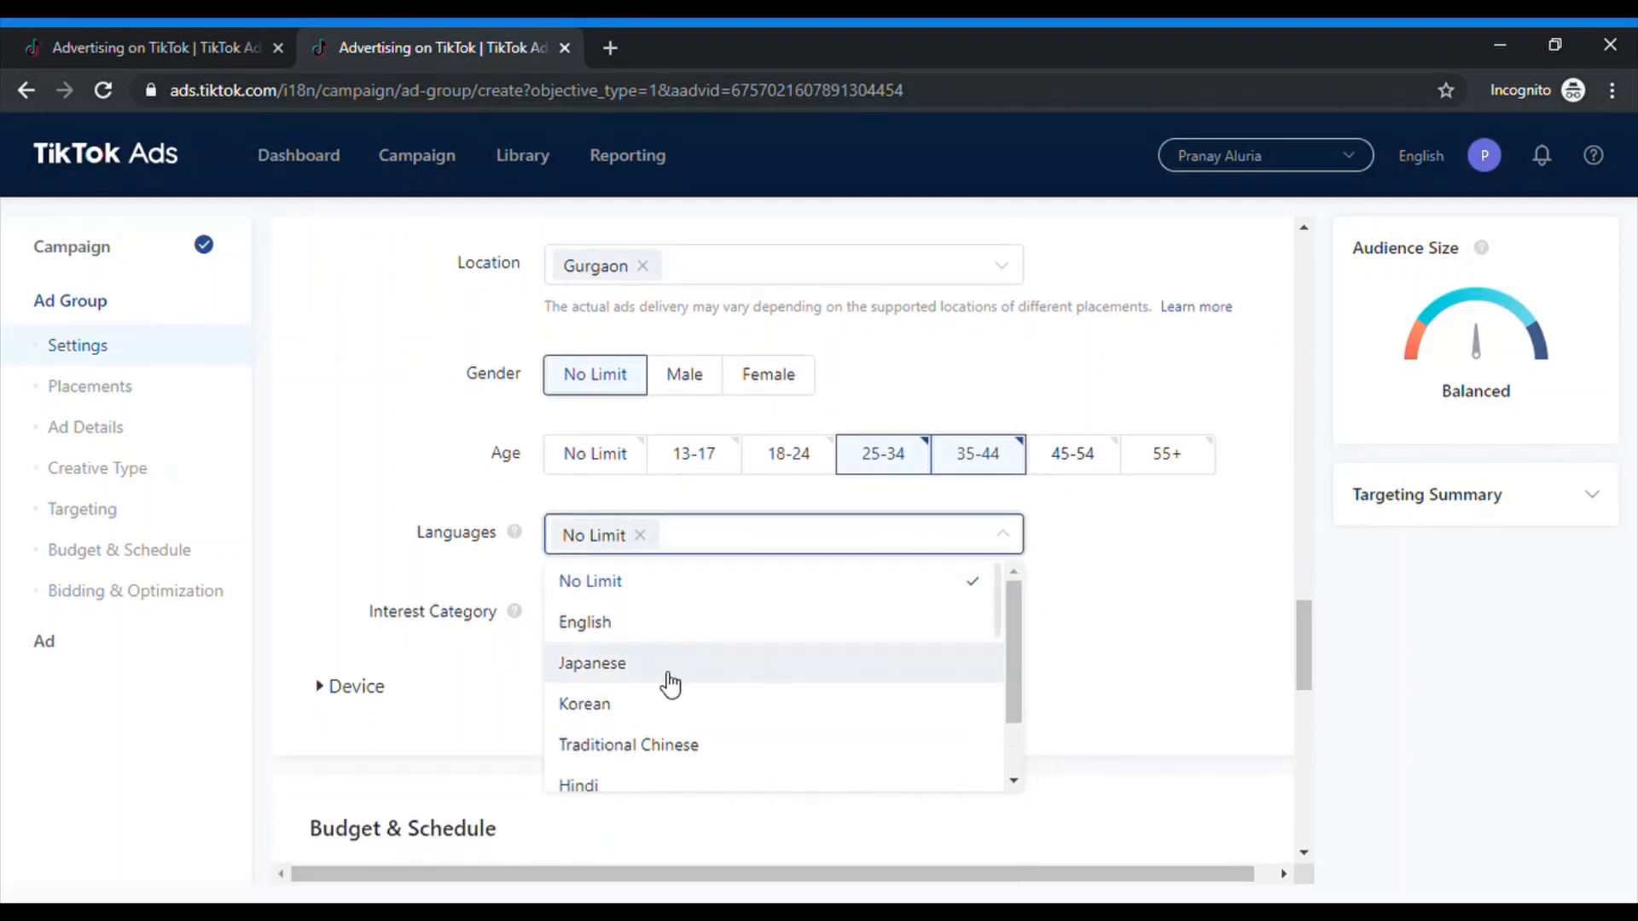
scroll(672, 729, down, 2)
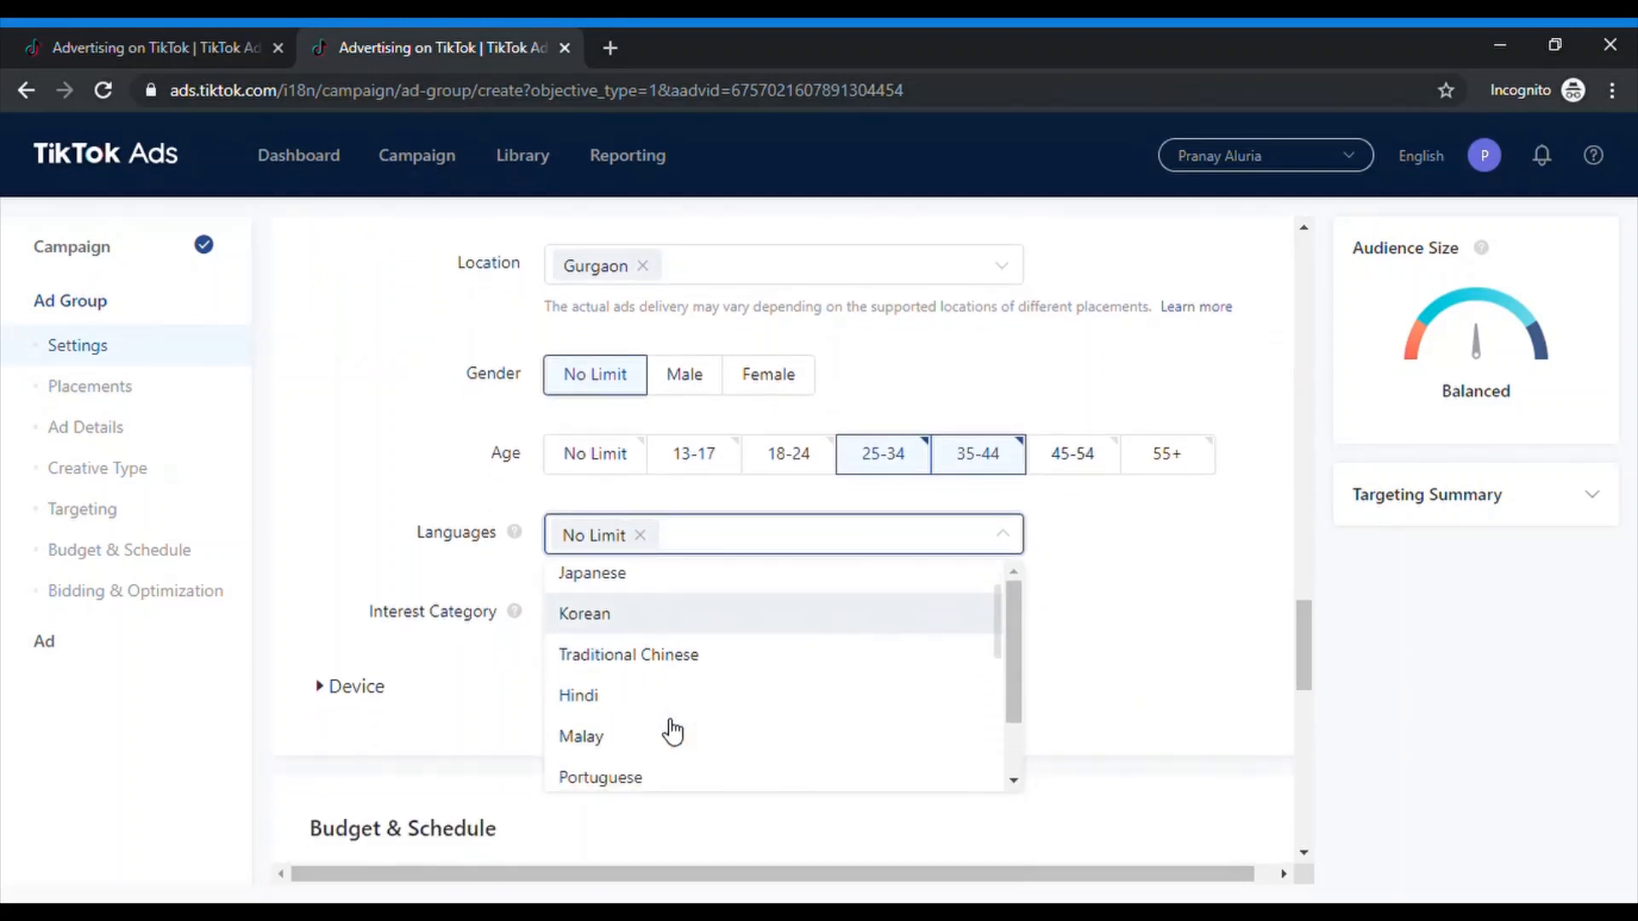
scroll(661, 747, down, 2)
scroll(700, 747, down, 1)
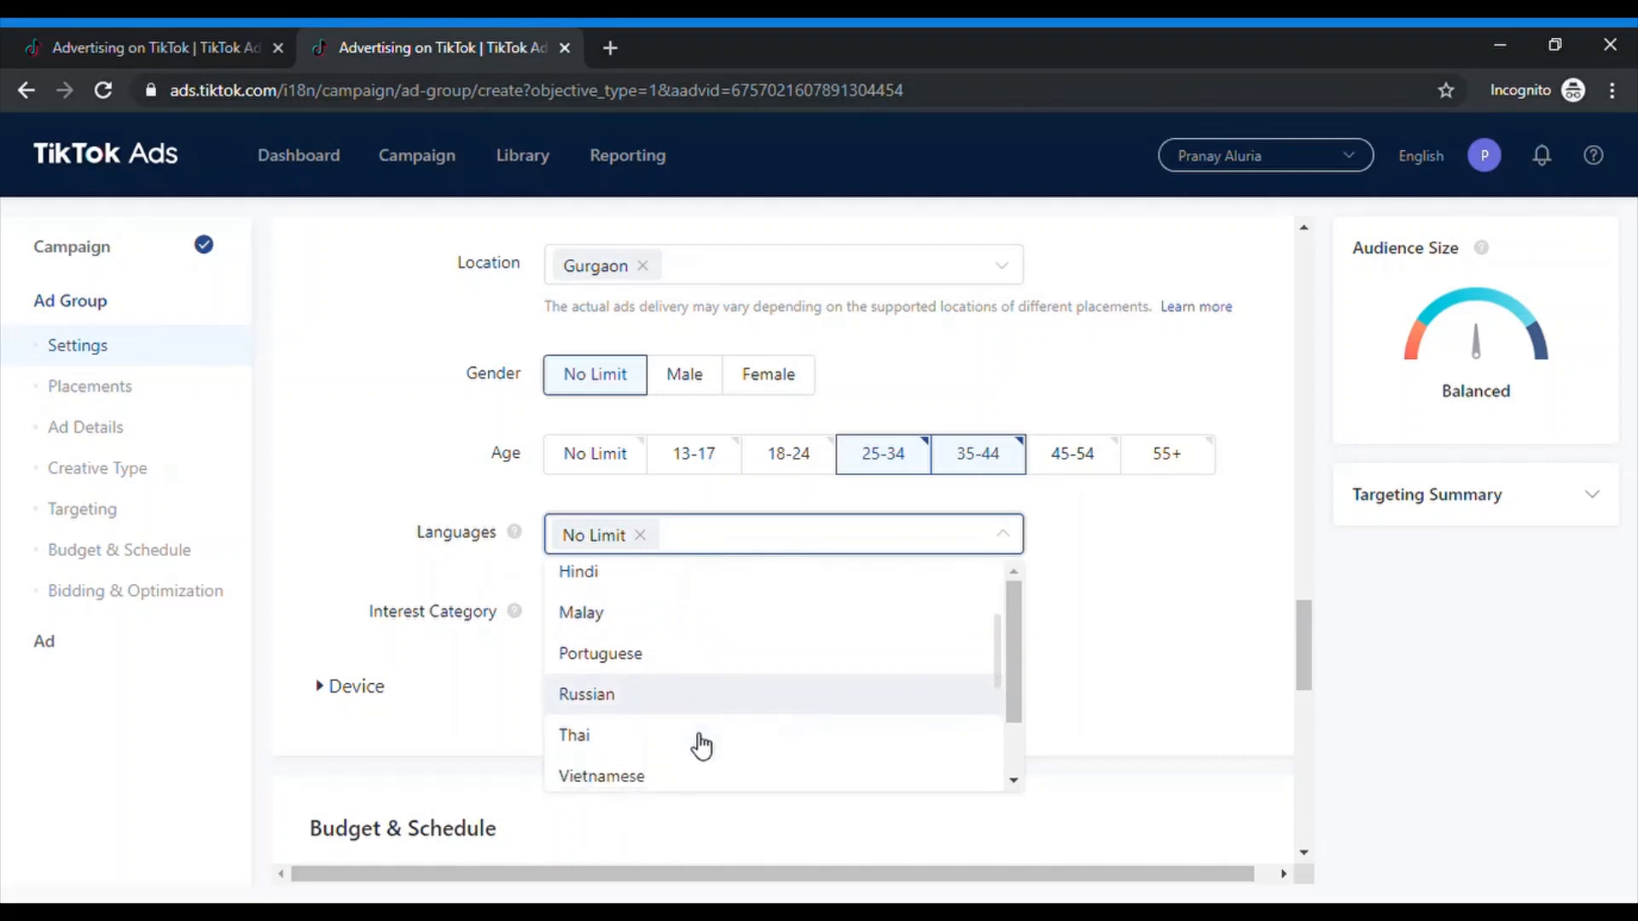
click(1183, 682)
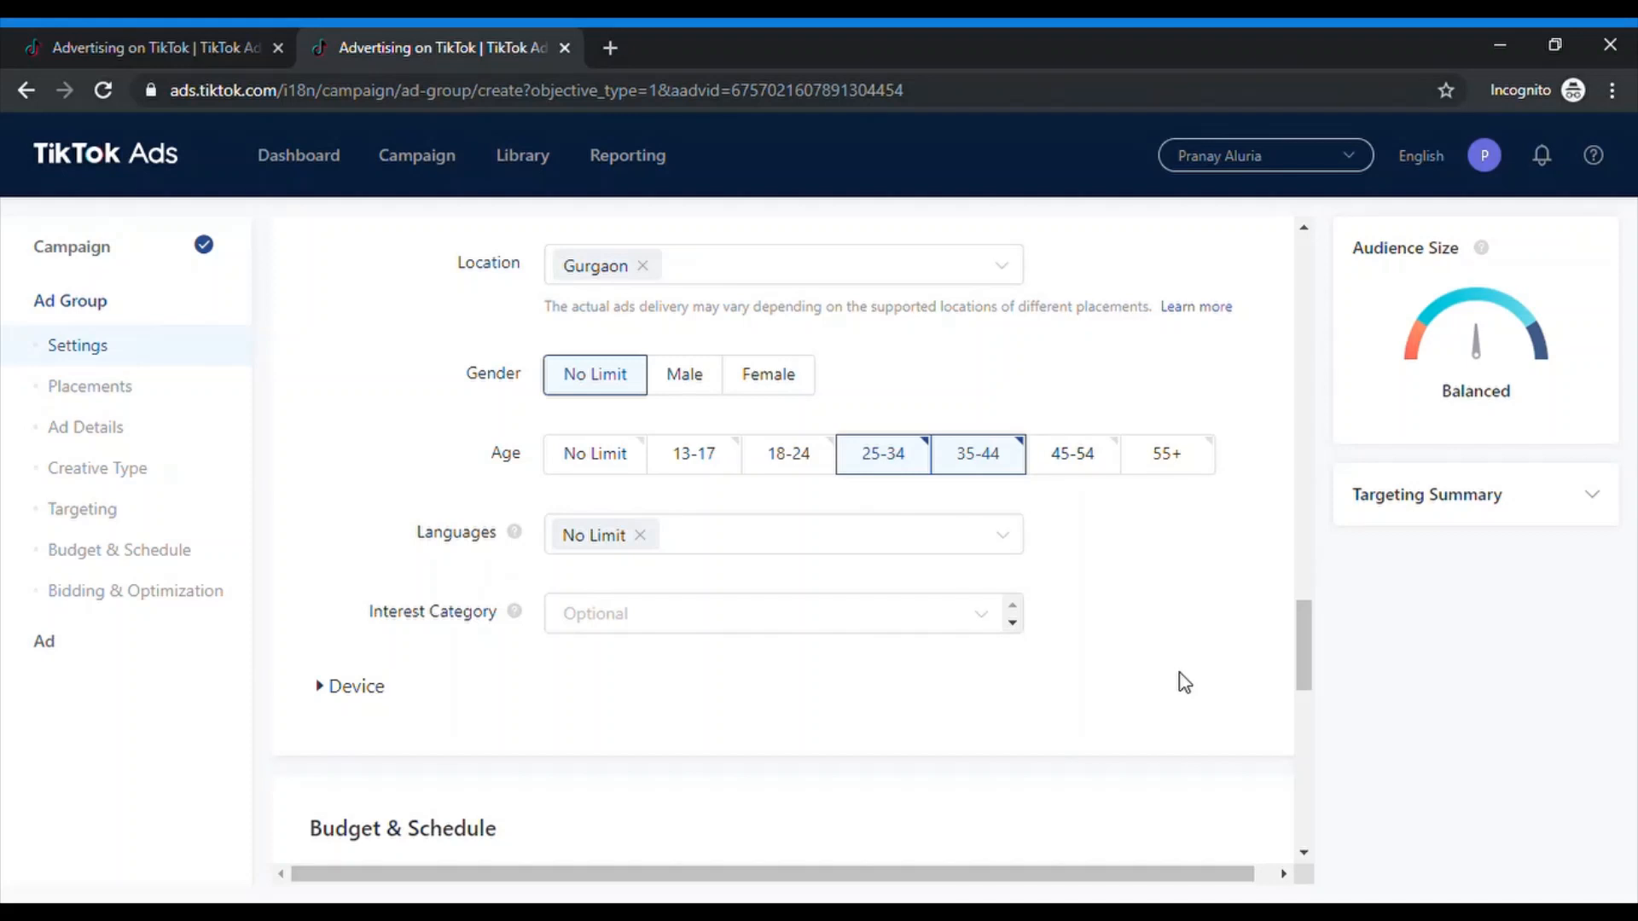
Set the audience's target language to Hindi.
scroll(1181, 680, up, 2)
scroll(1181, 680, down, 5)
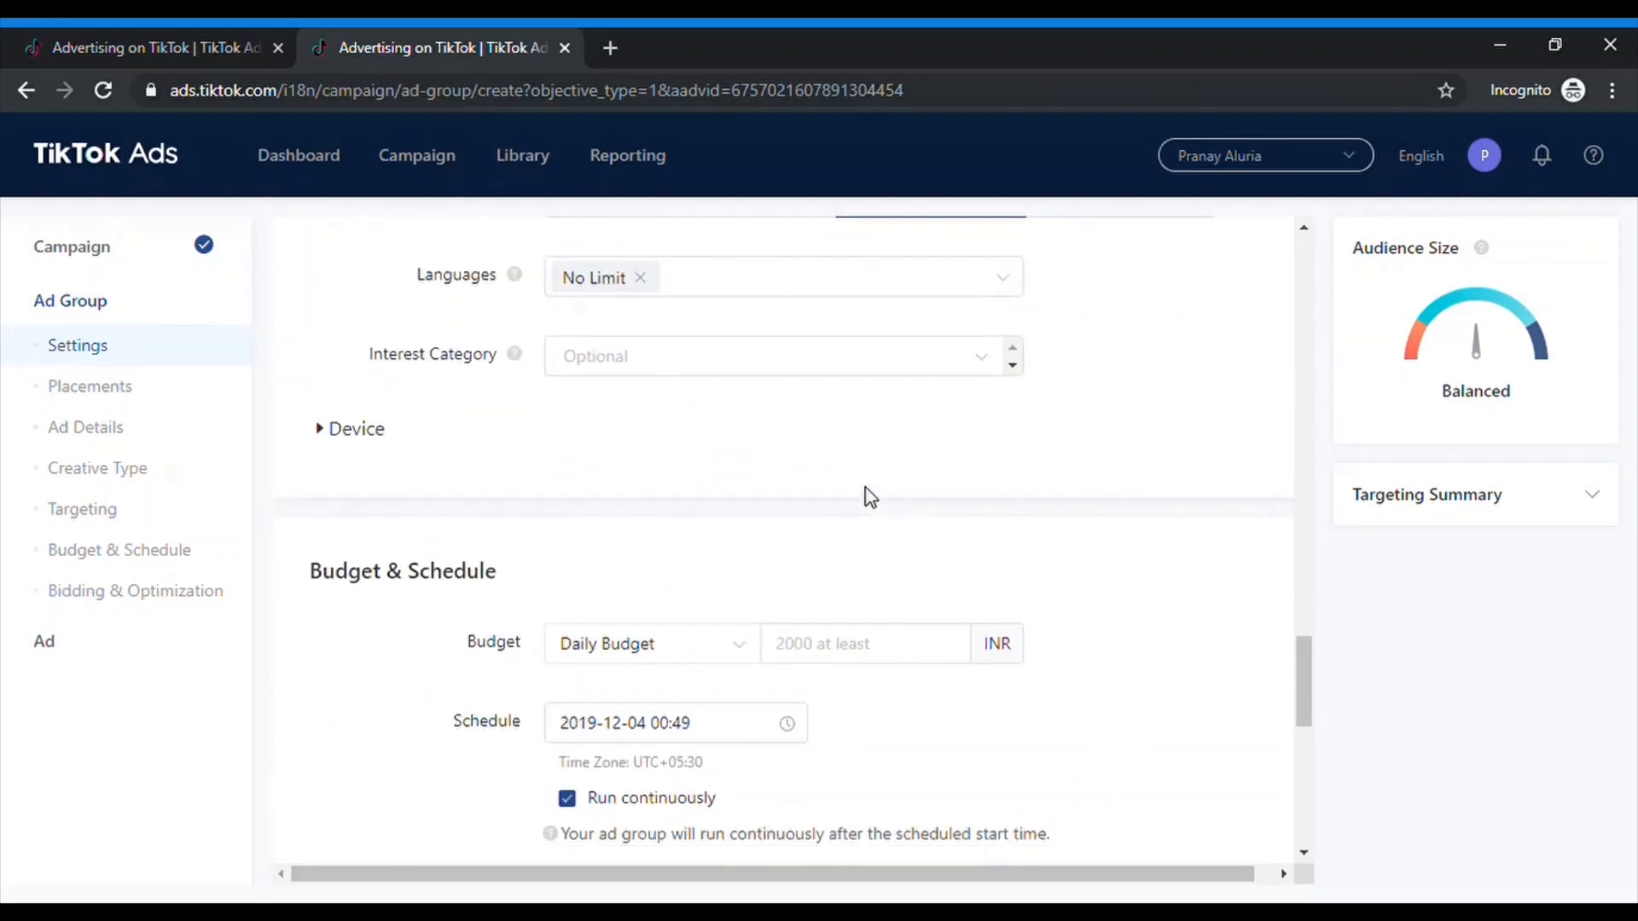
scroll(866, 497, up, 2)
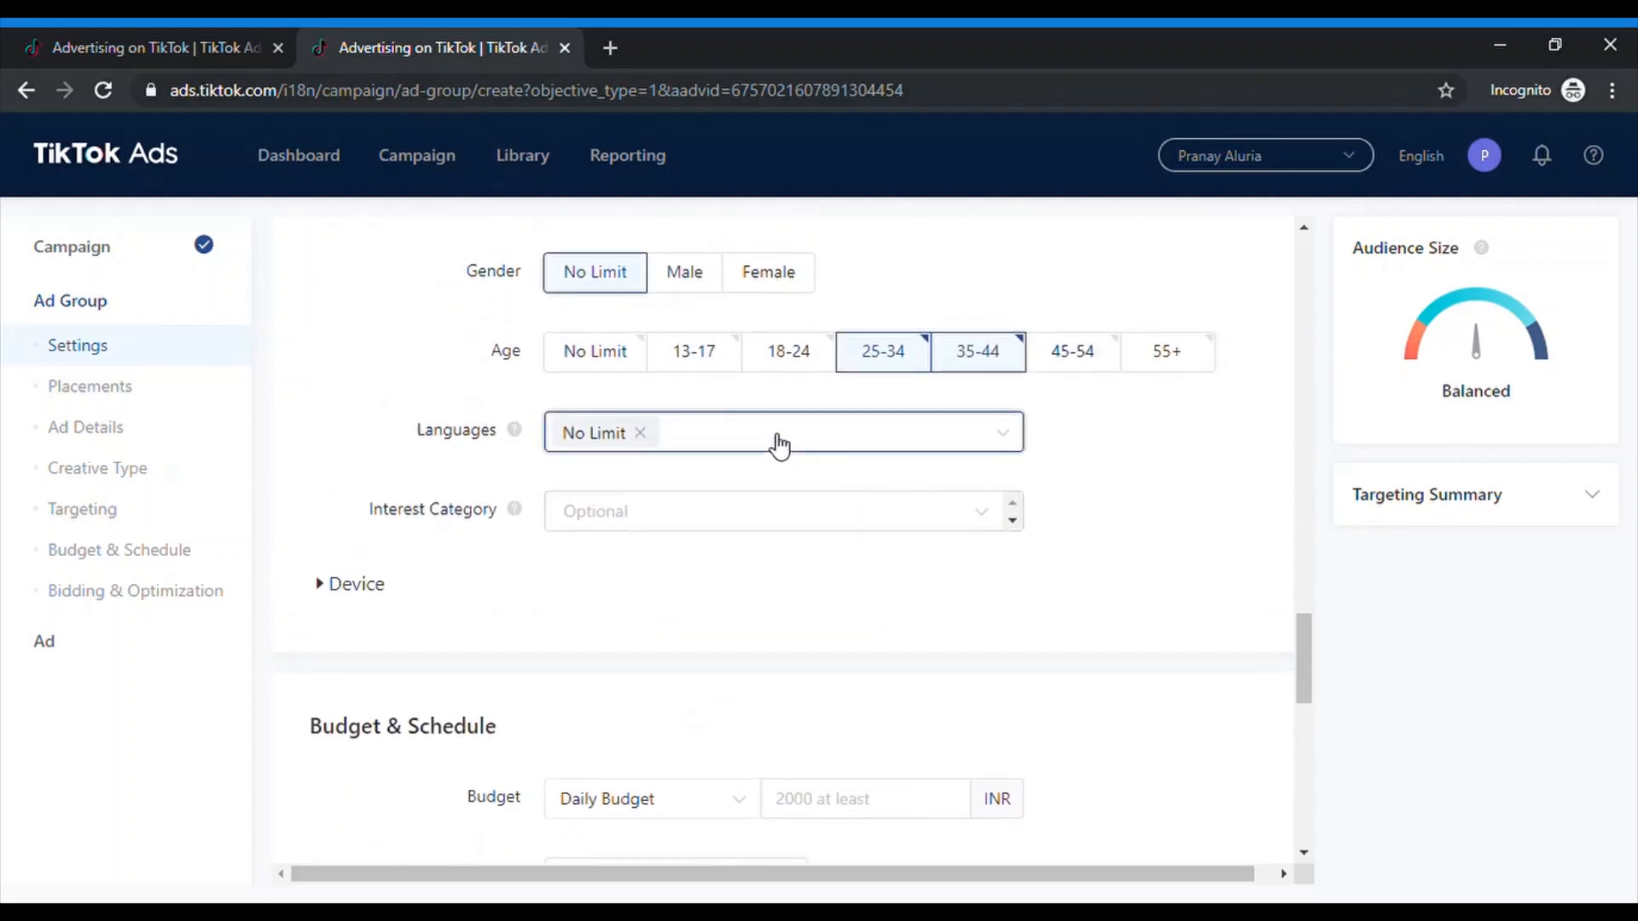
click(779, 445)
scroll(672, 618, down, 1)
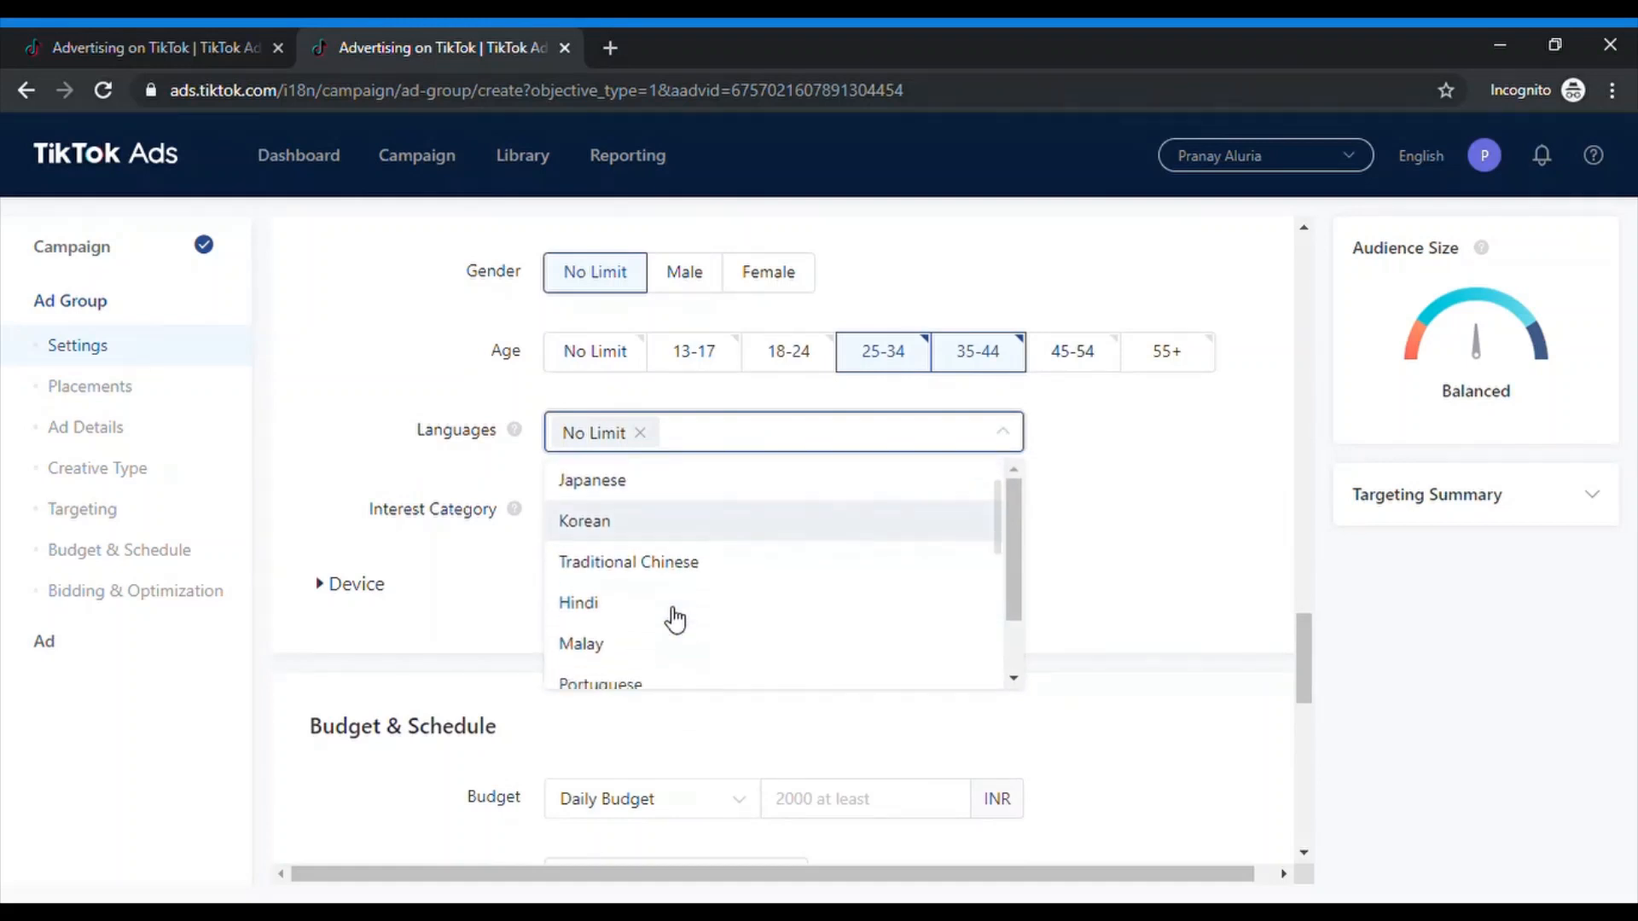
scroll(674, 620, down, 1)
click(659, 569)
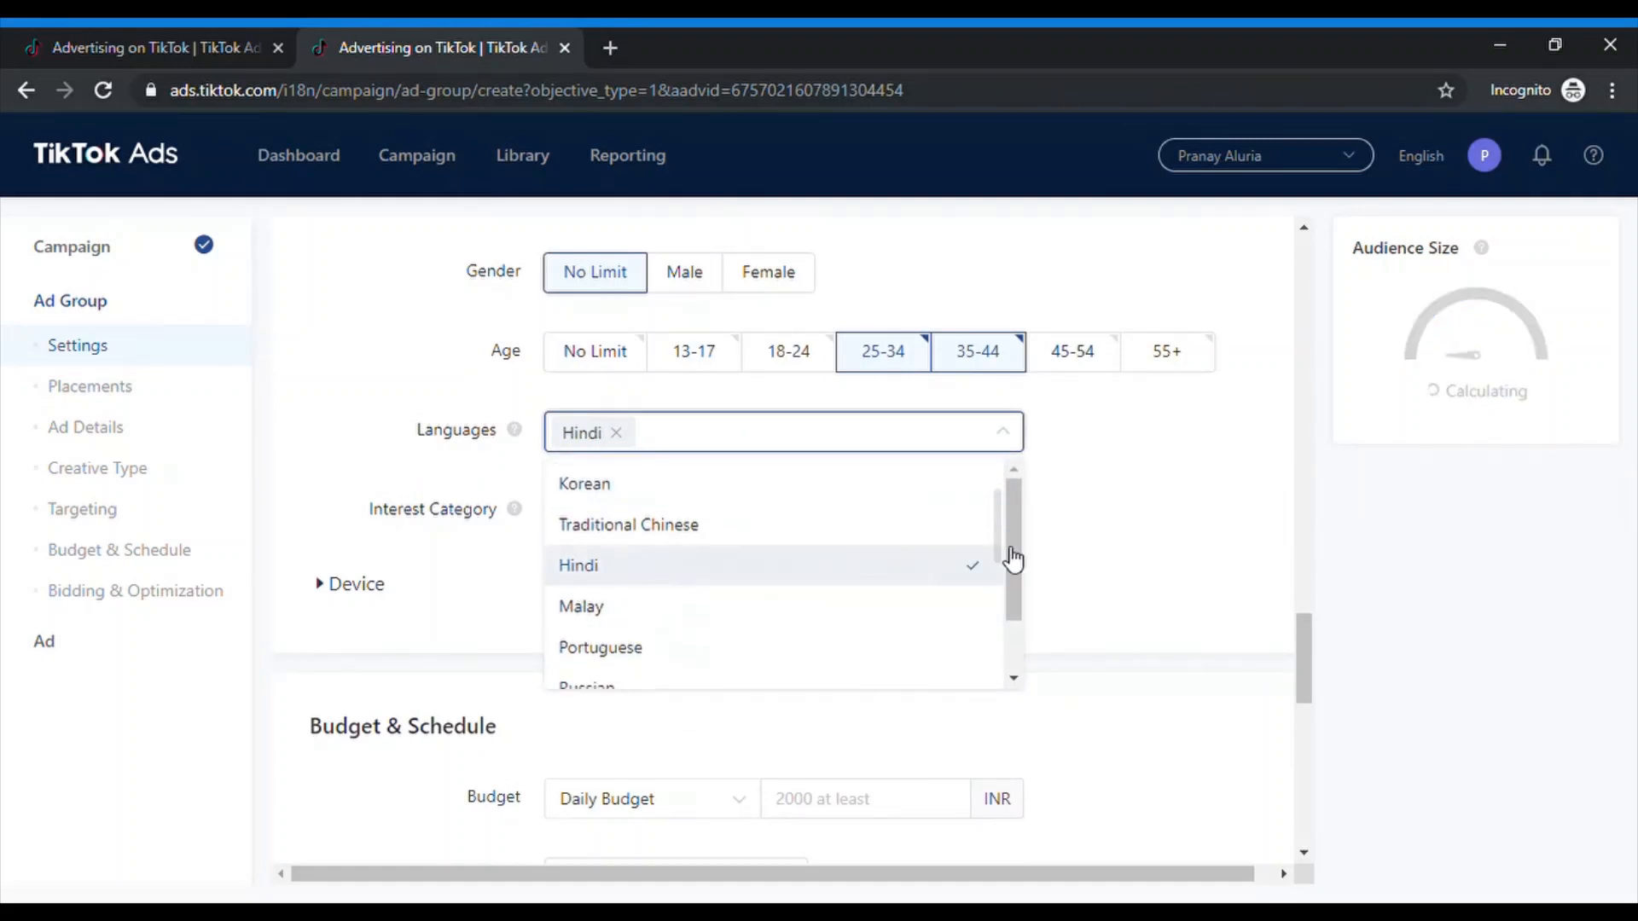
click(1188, 552)
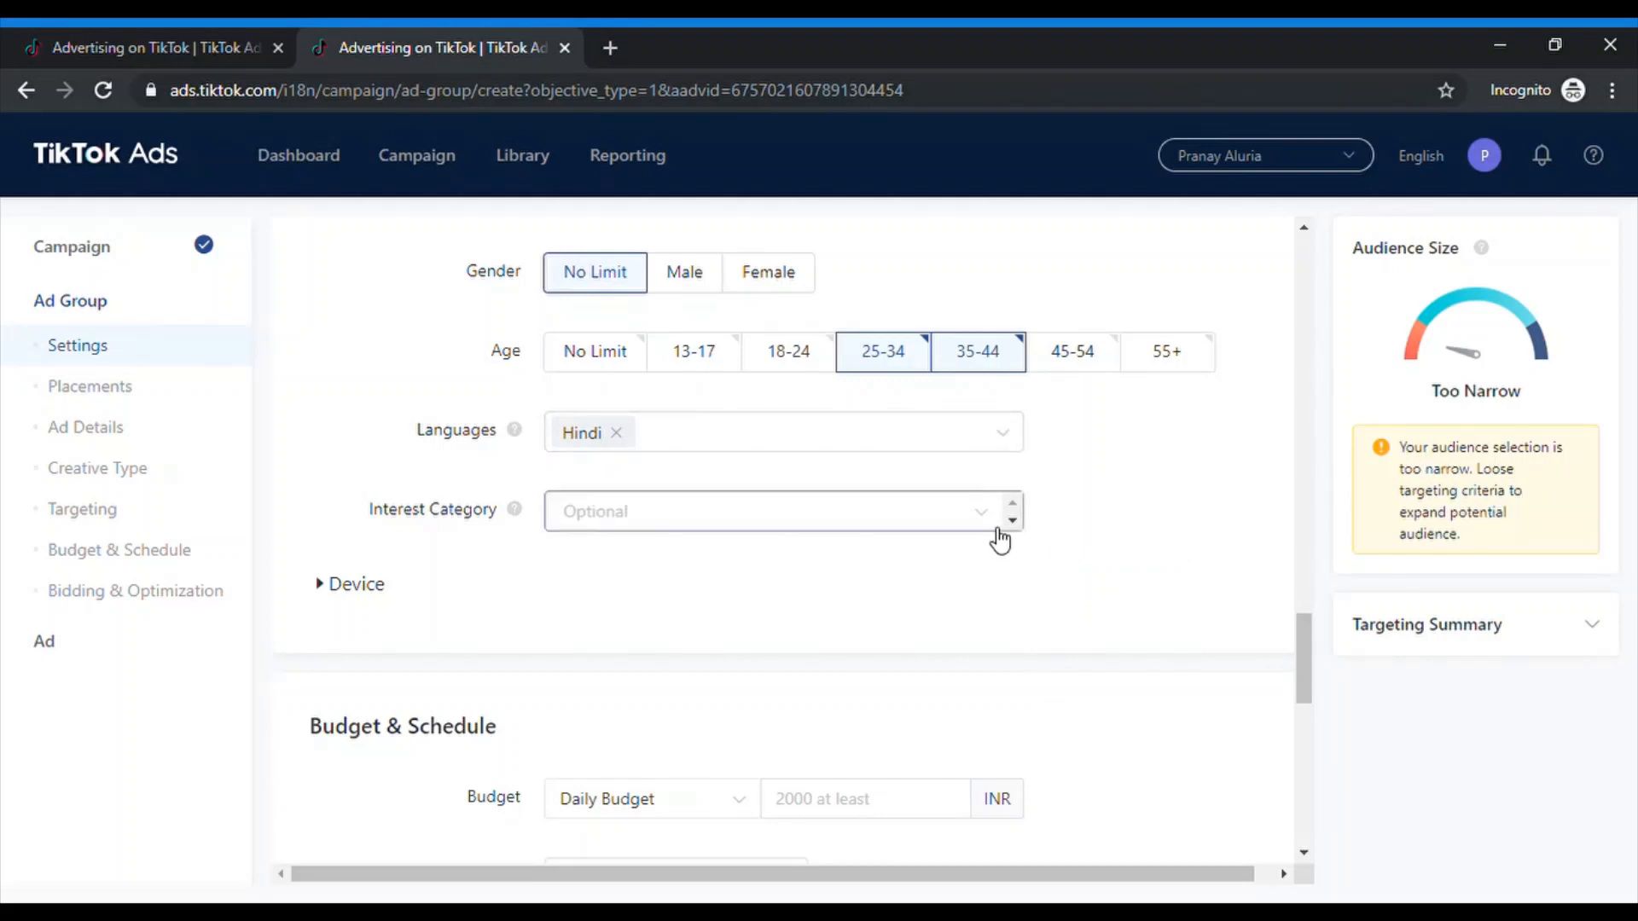
Remove Hindi from the target languages and return Languages to No Limit.
scroll(1124, 529, up, 4)
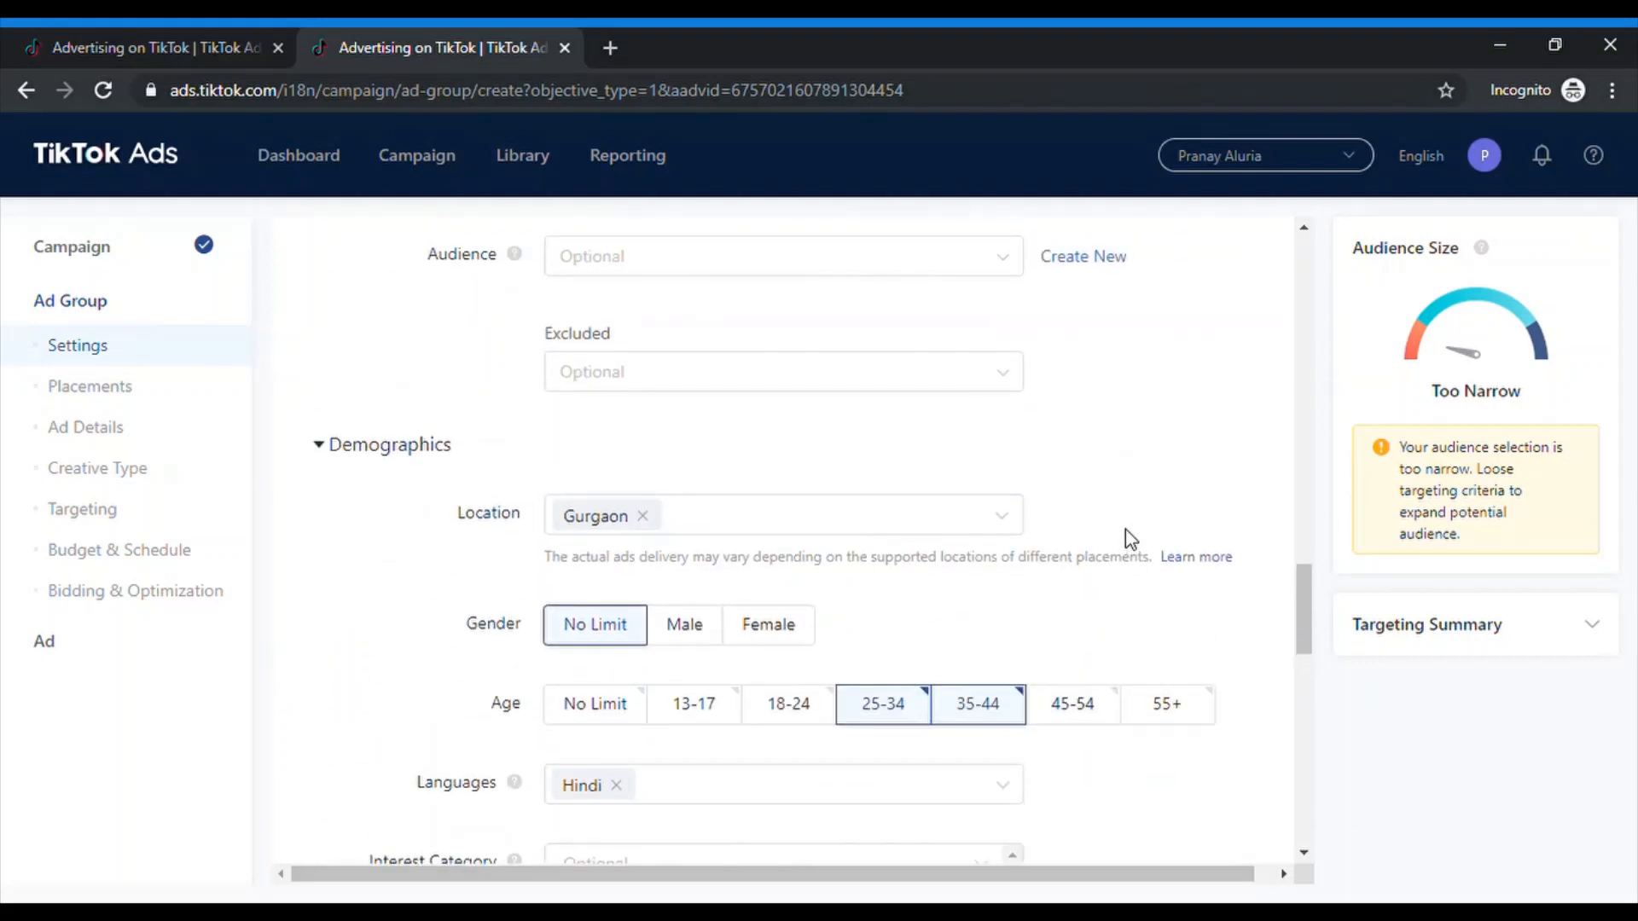
scroll(1124, 529, down, 3)
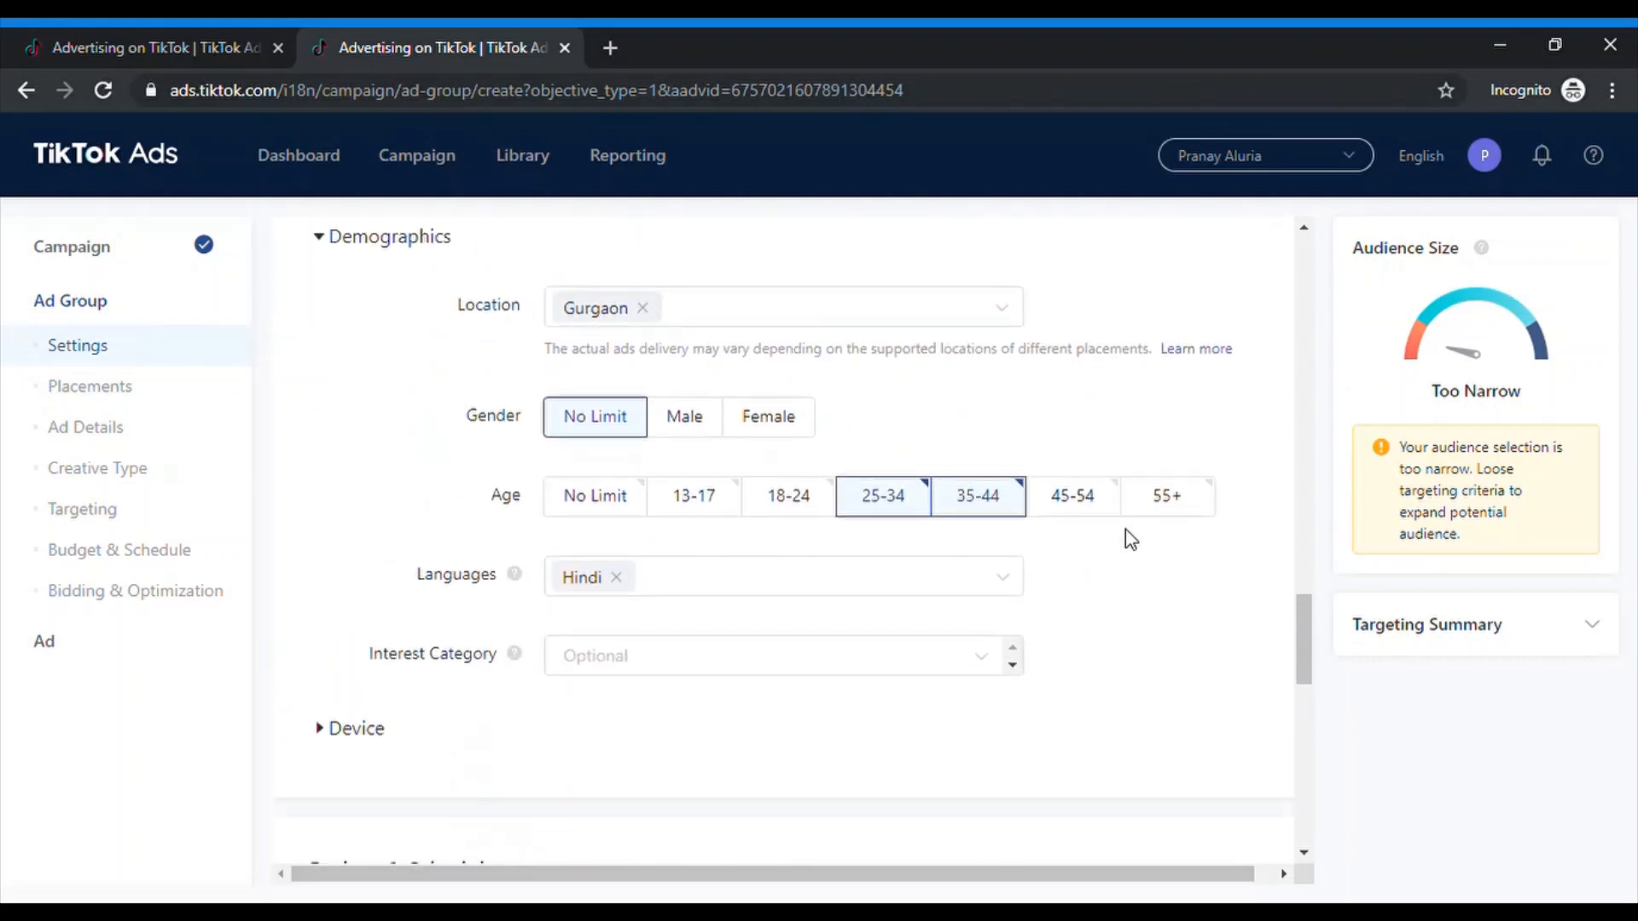
click(616, 550)
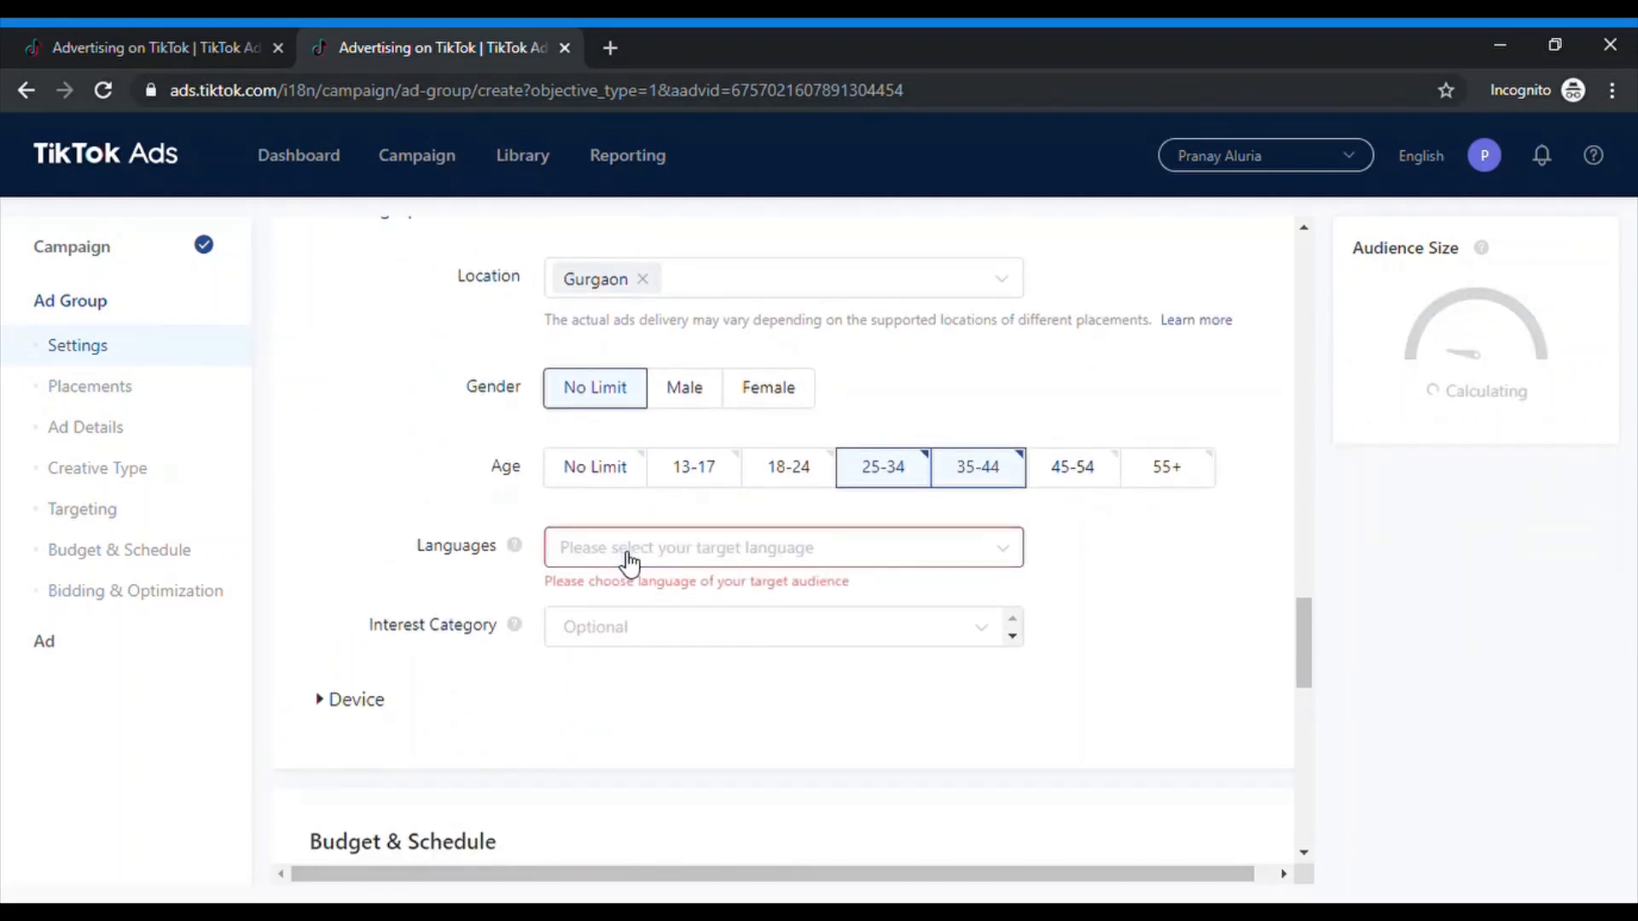
click(839, 556)
scroll(725, 625, up, 2)
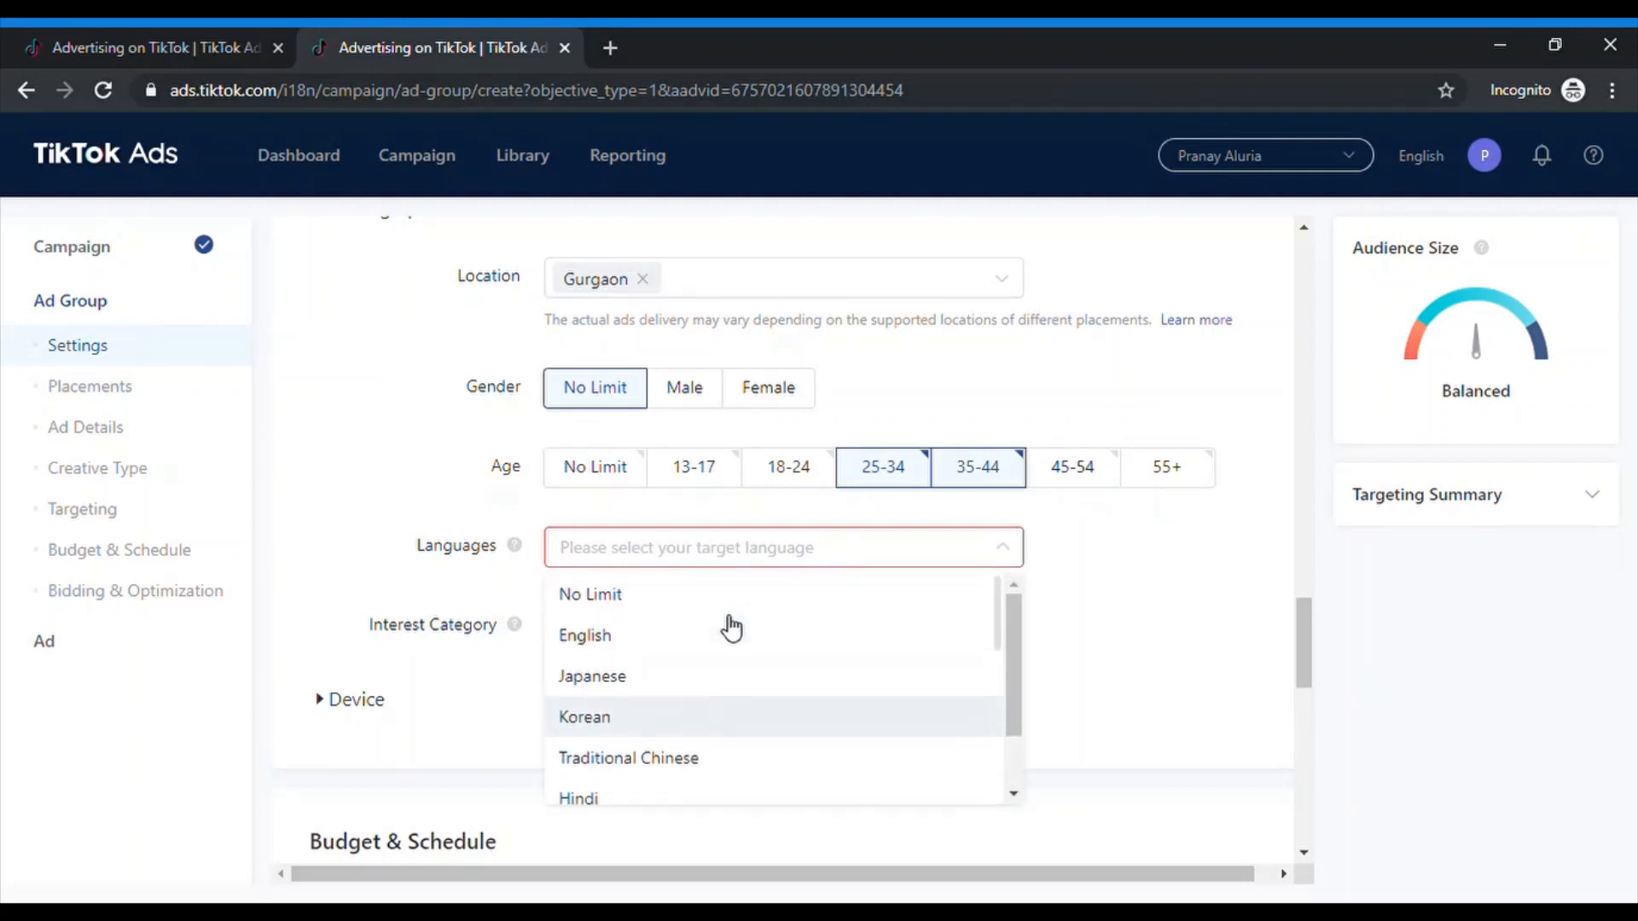
click(660, 605)
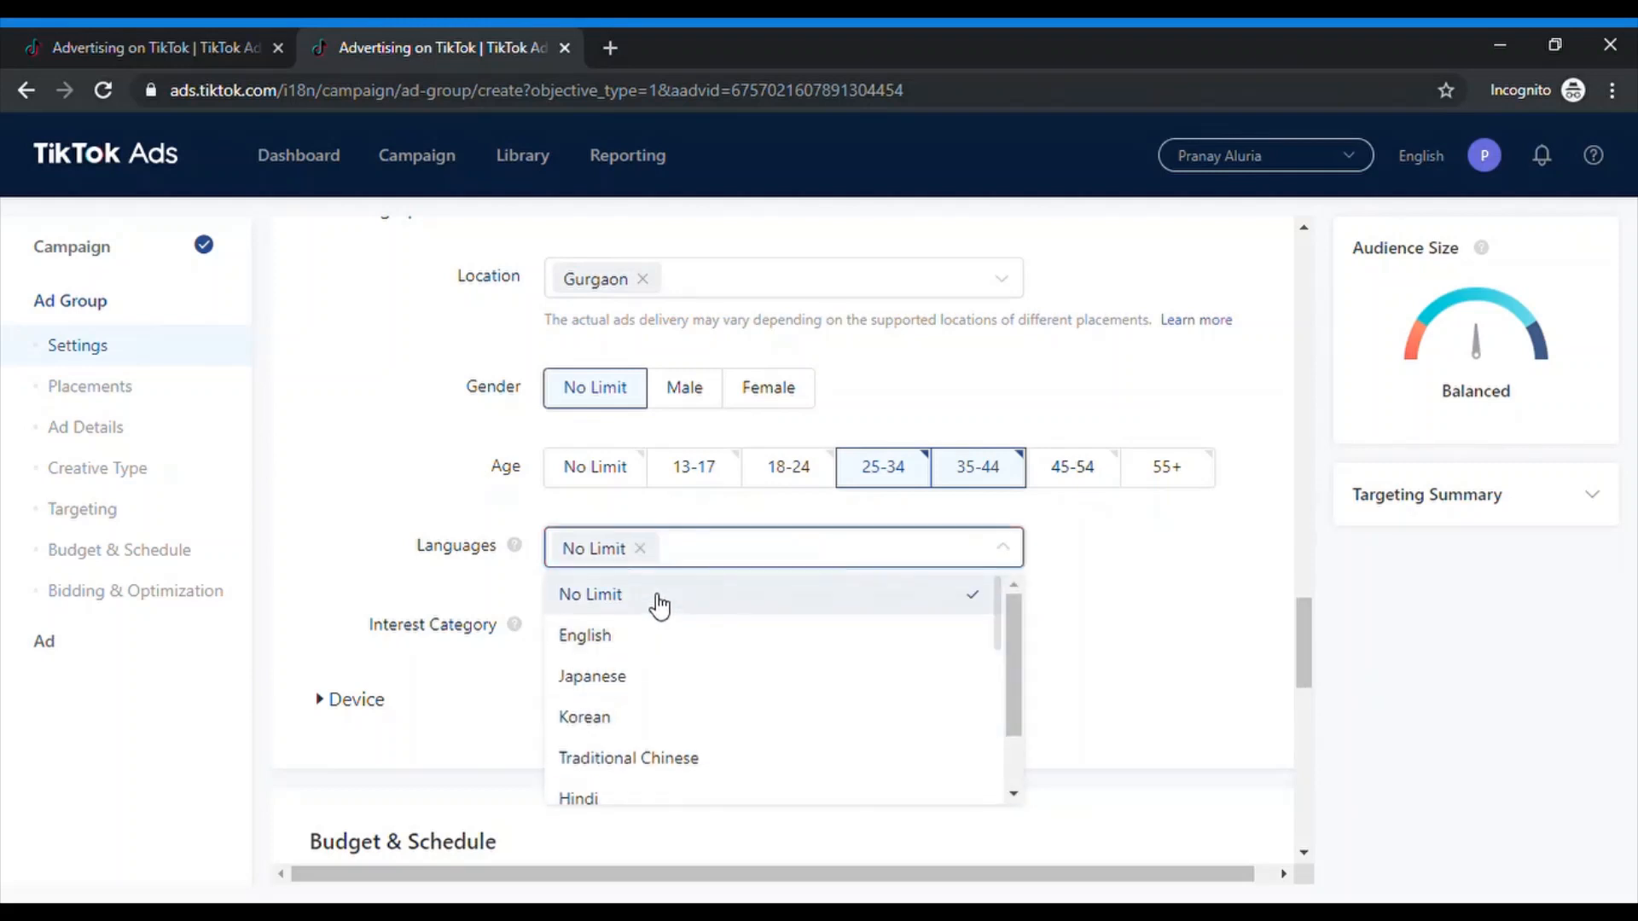
click(1239, 633)
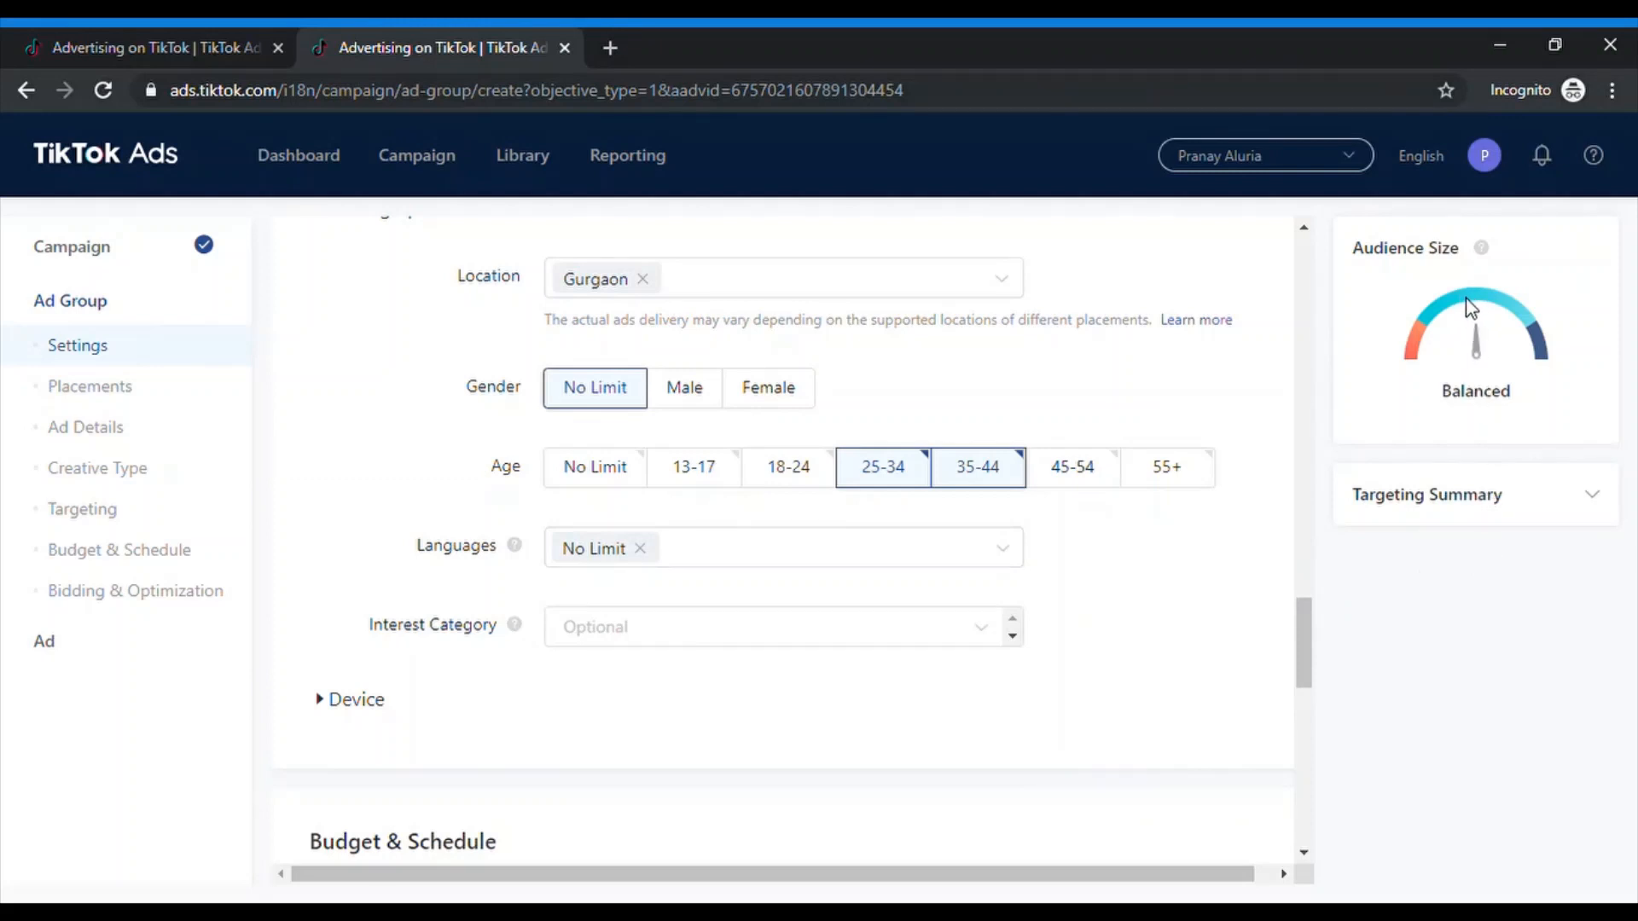
Read the help note for Interest Category and view its available interests without choosing one.
scroll(1042, 620, down, 2)
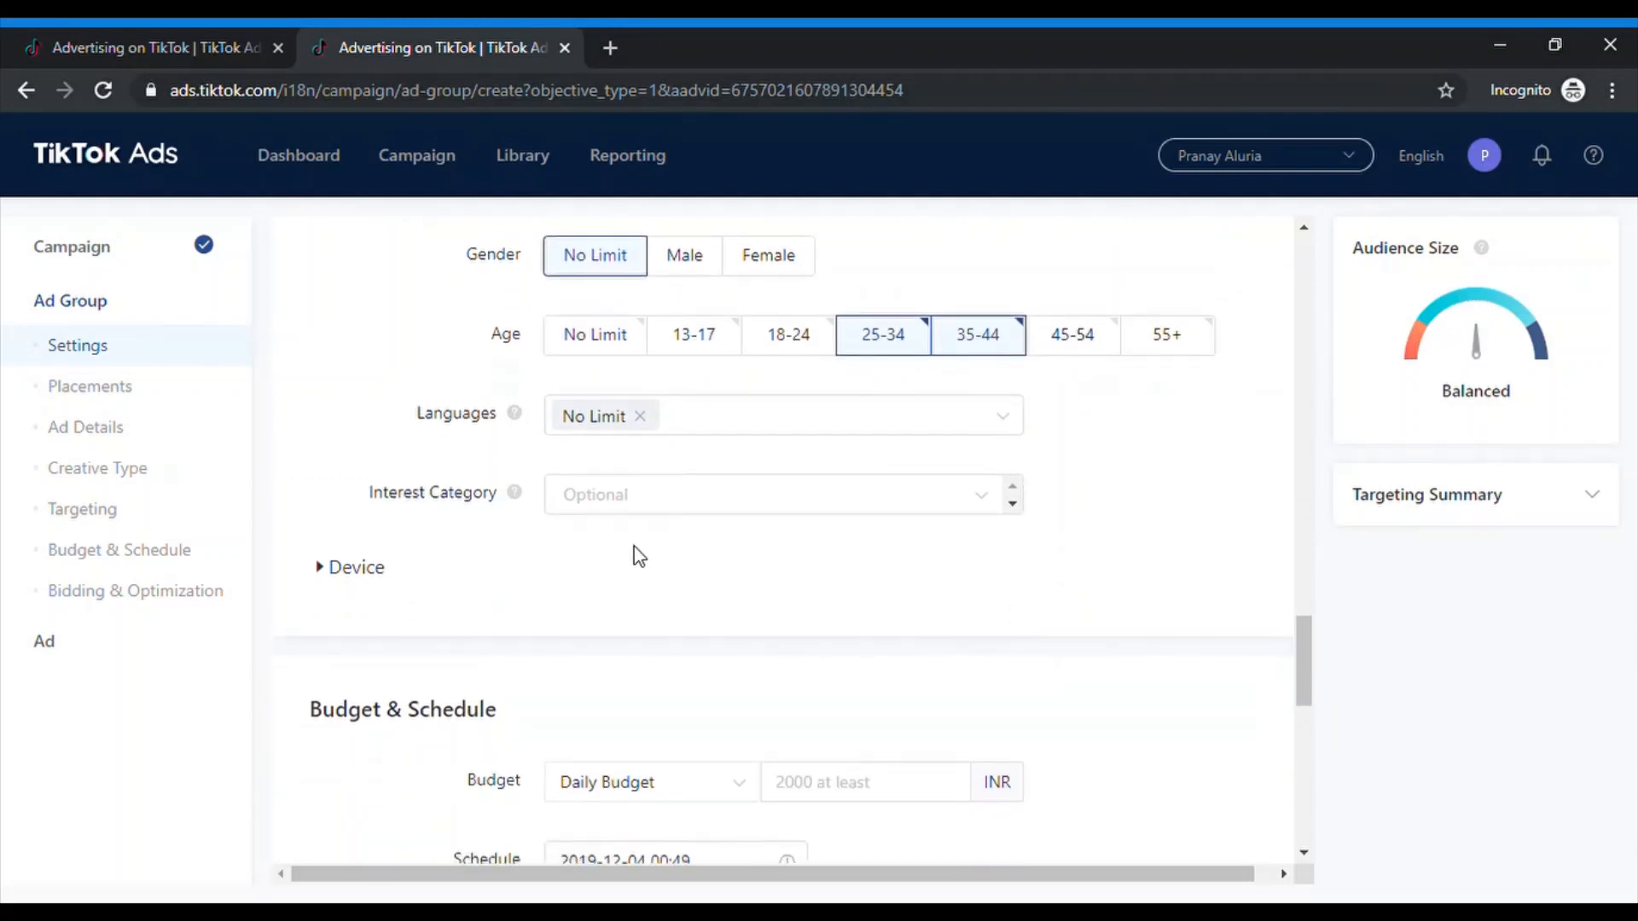
mouse_move(524, 499)
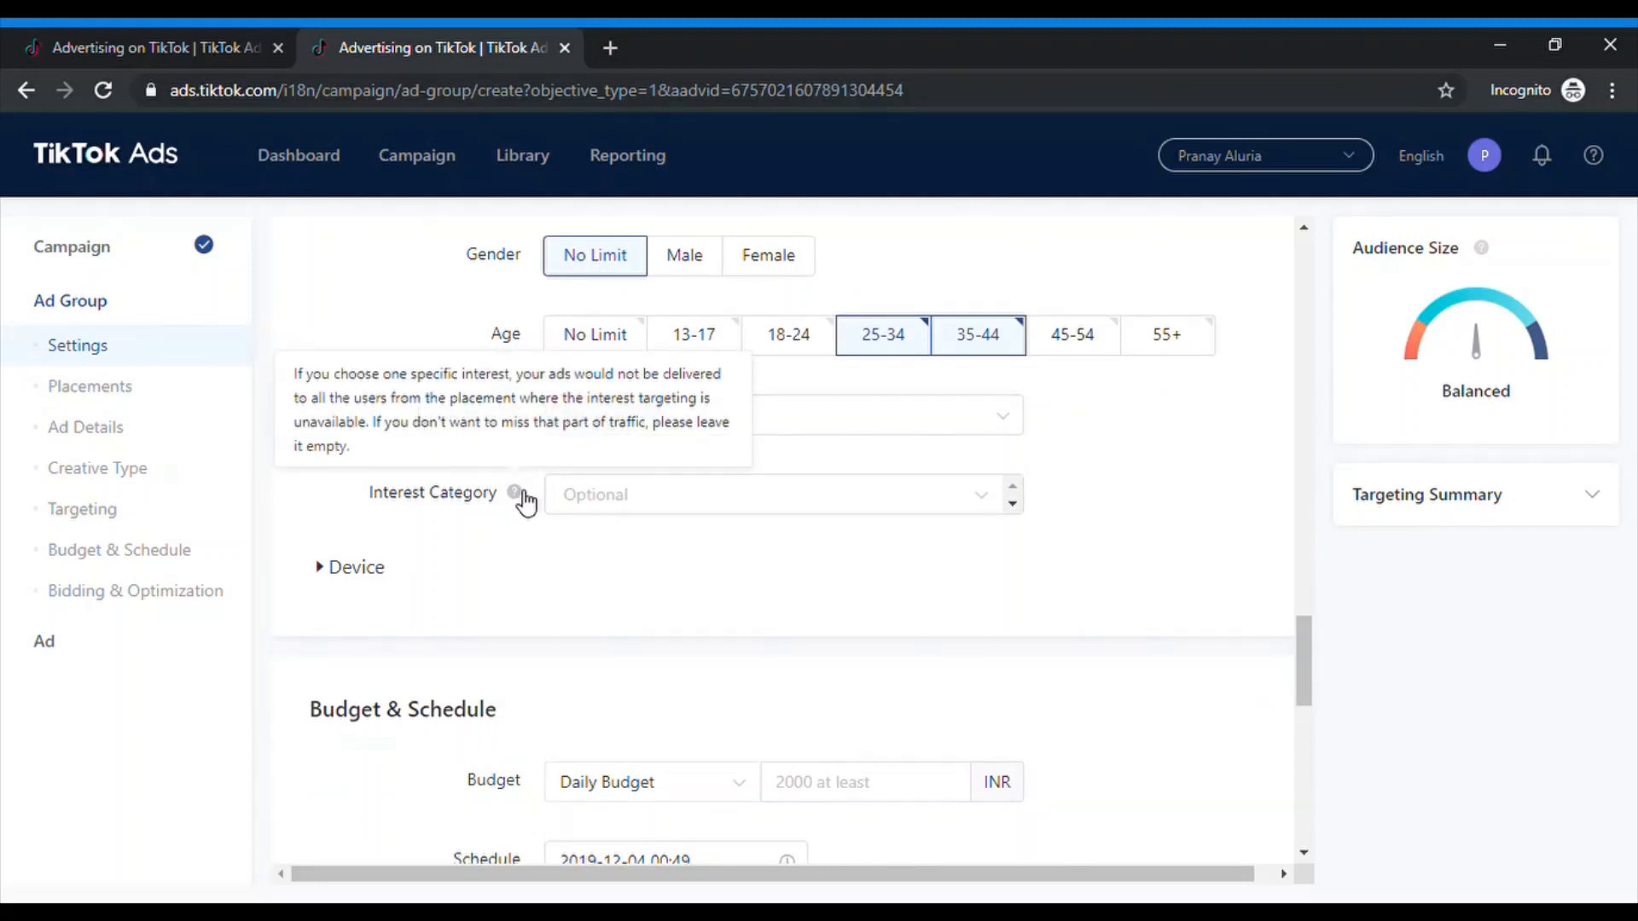
click(687, 503)
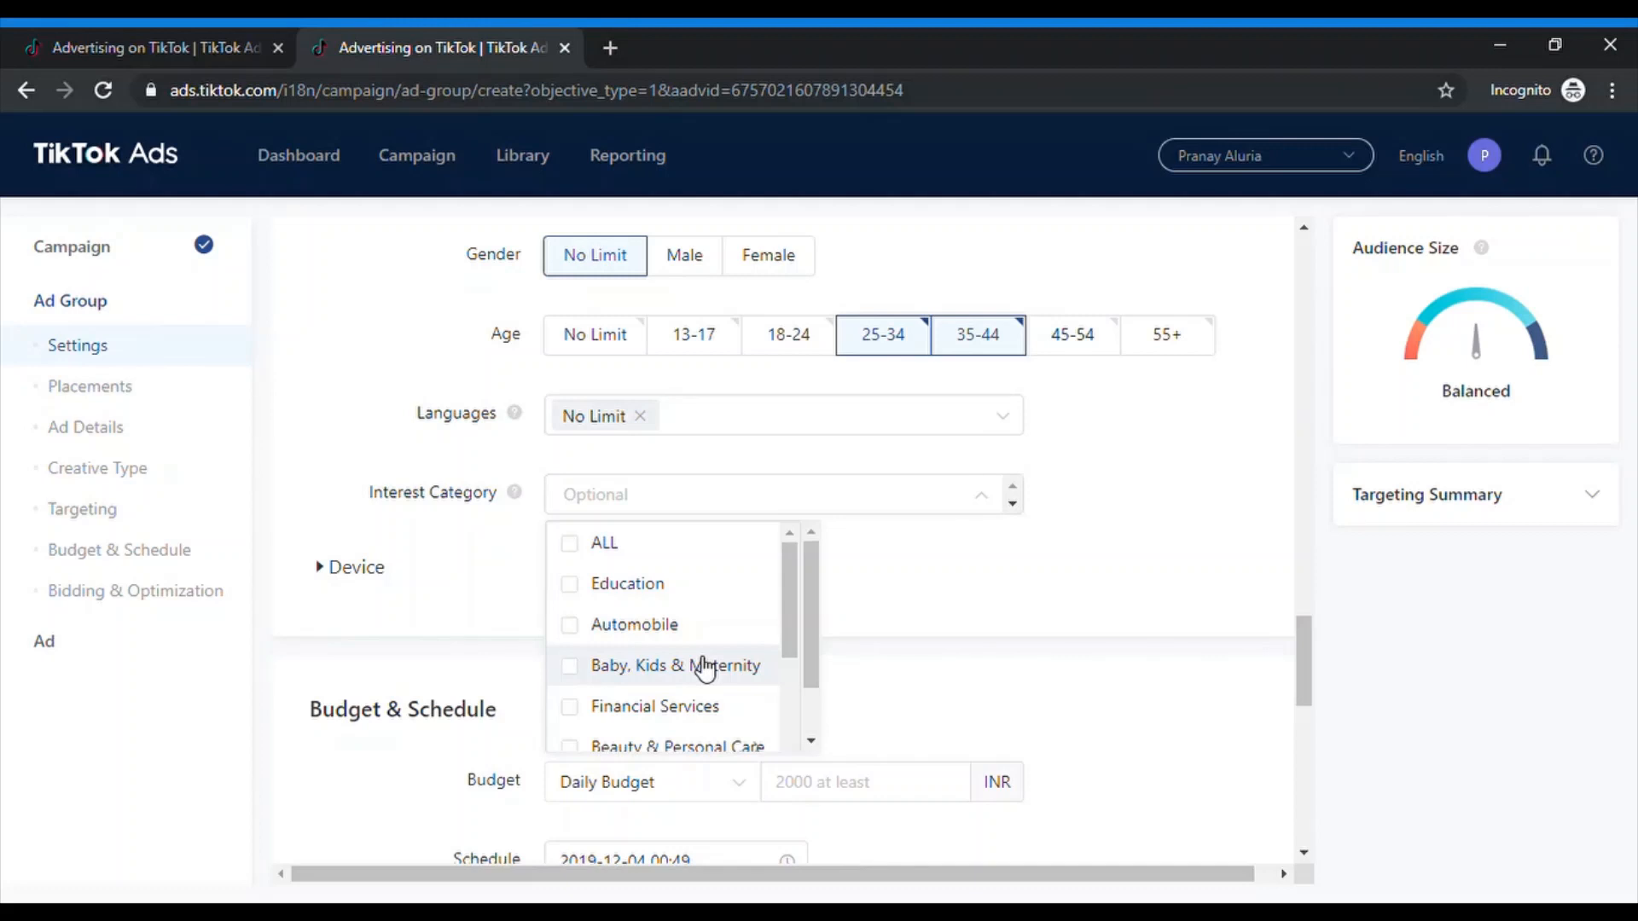
click(924, 615)
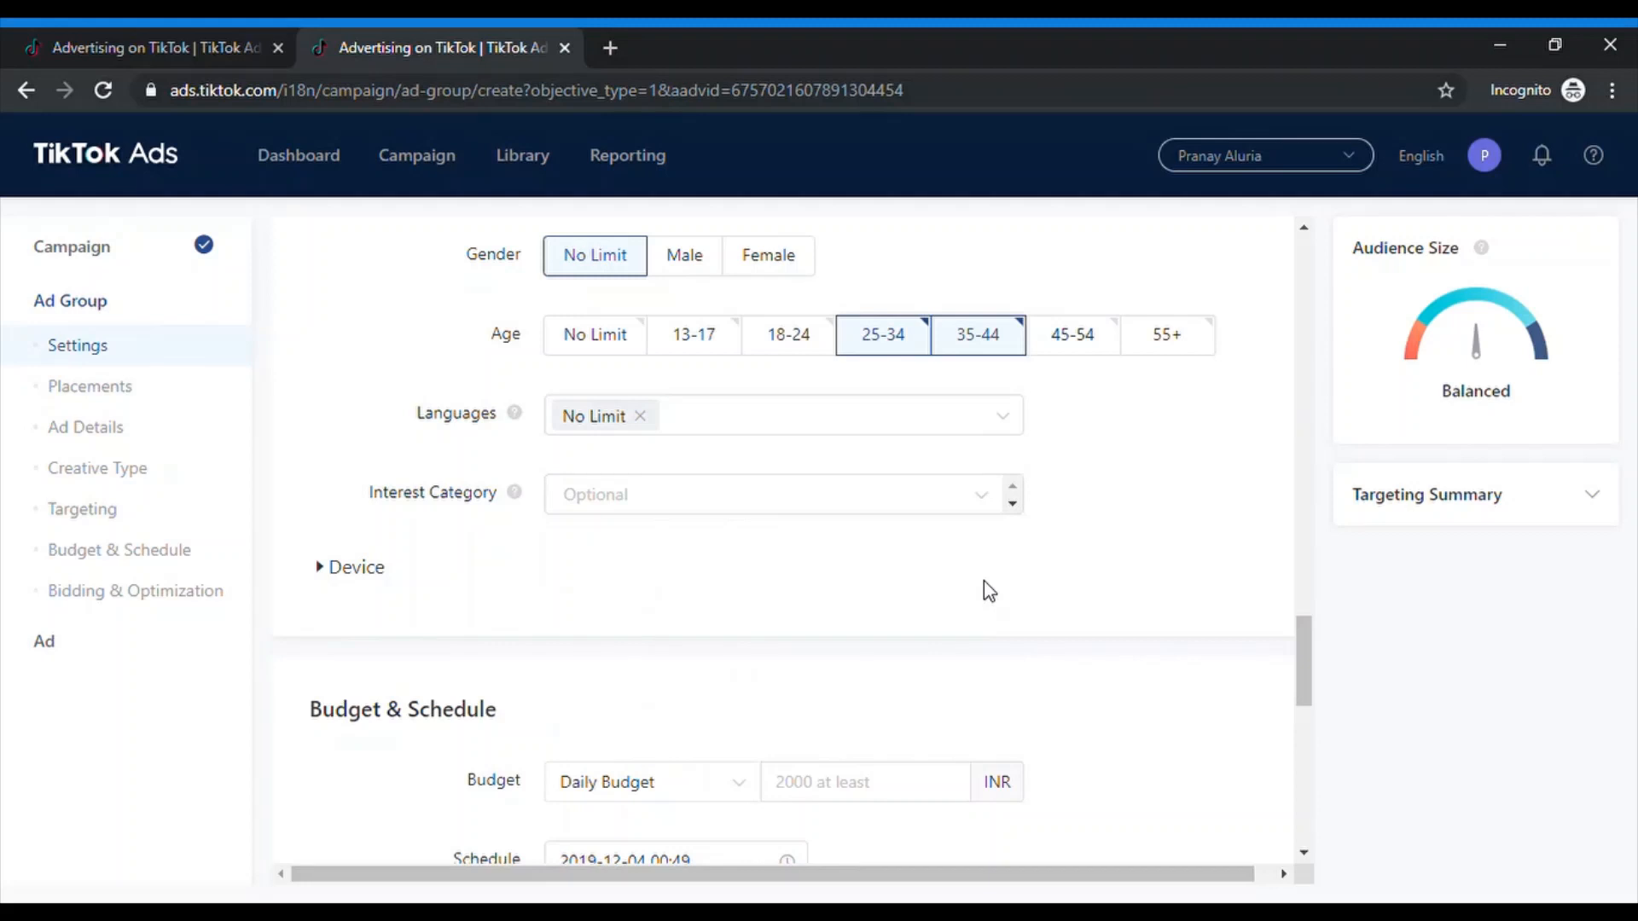
Add Skin Care from Beauty & Personal Care as the audience's interest category.
click(985, 498)
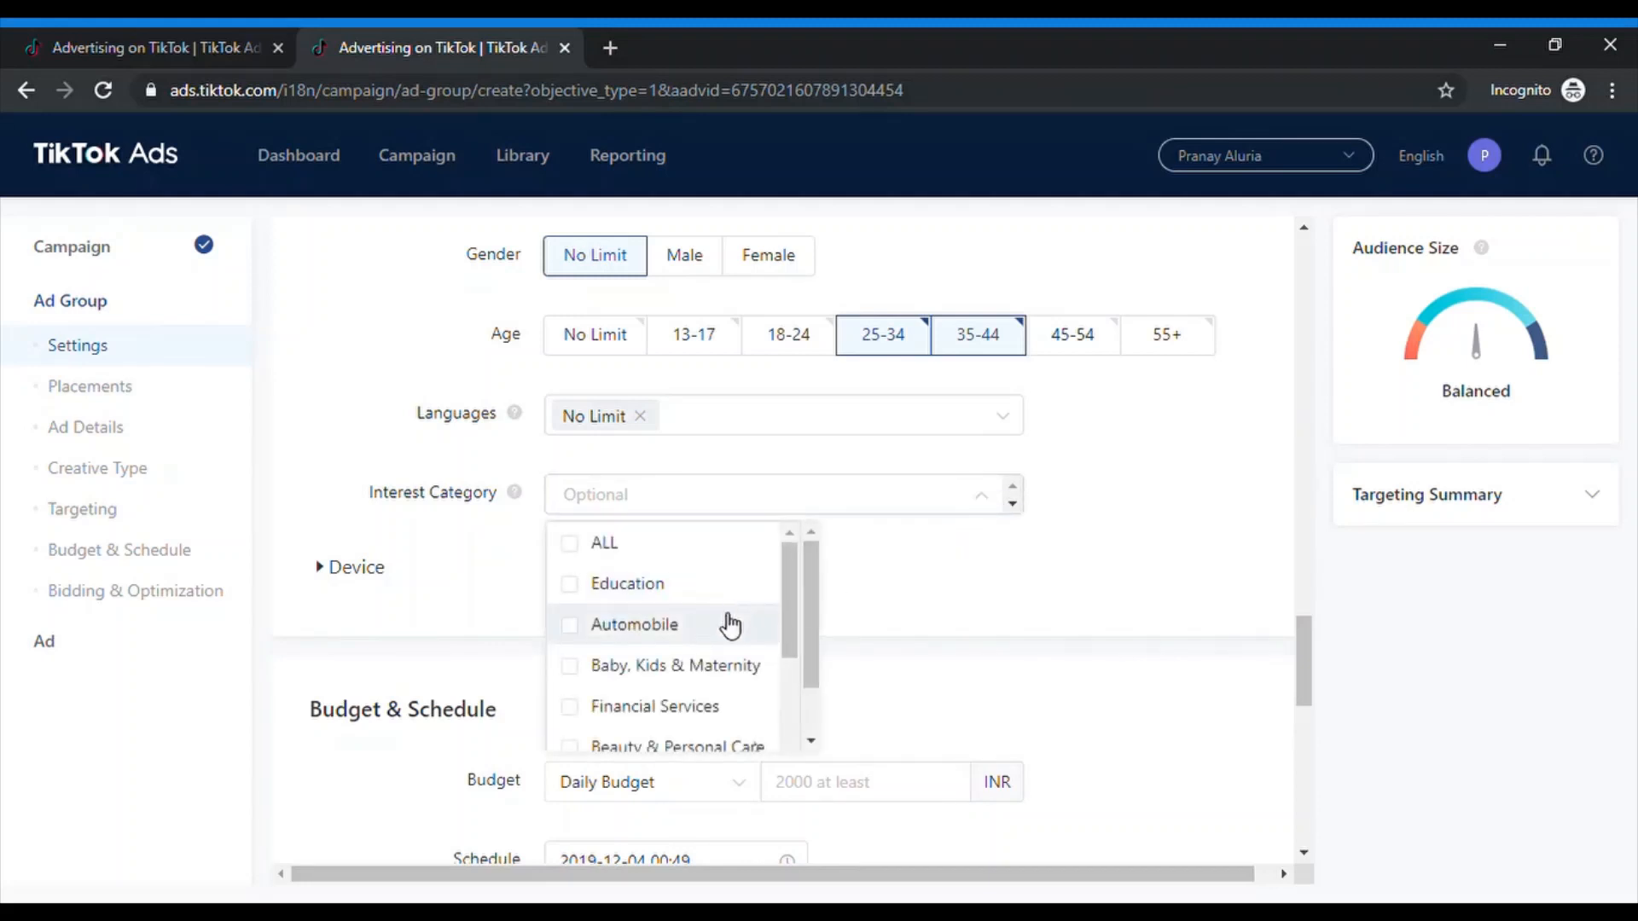
scroll(713, 668, down, 1)
scroll(714, 667, down, 3)
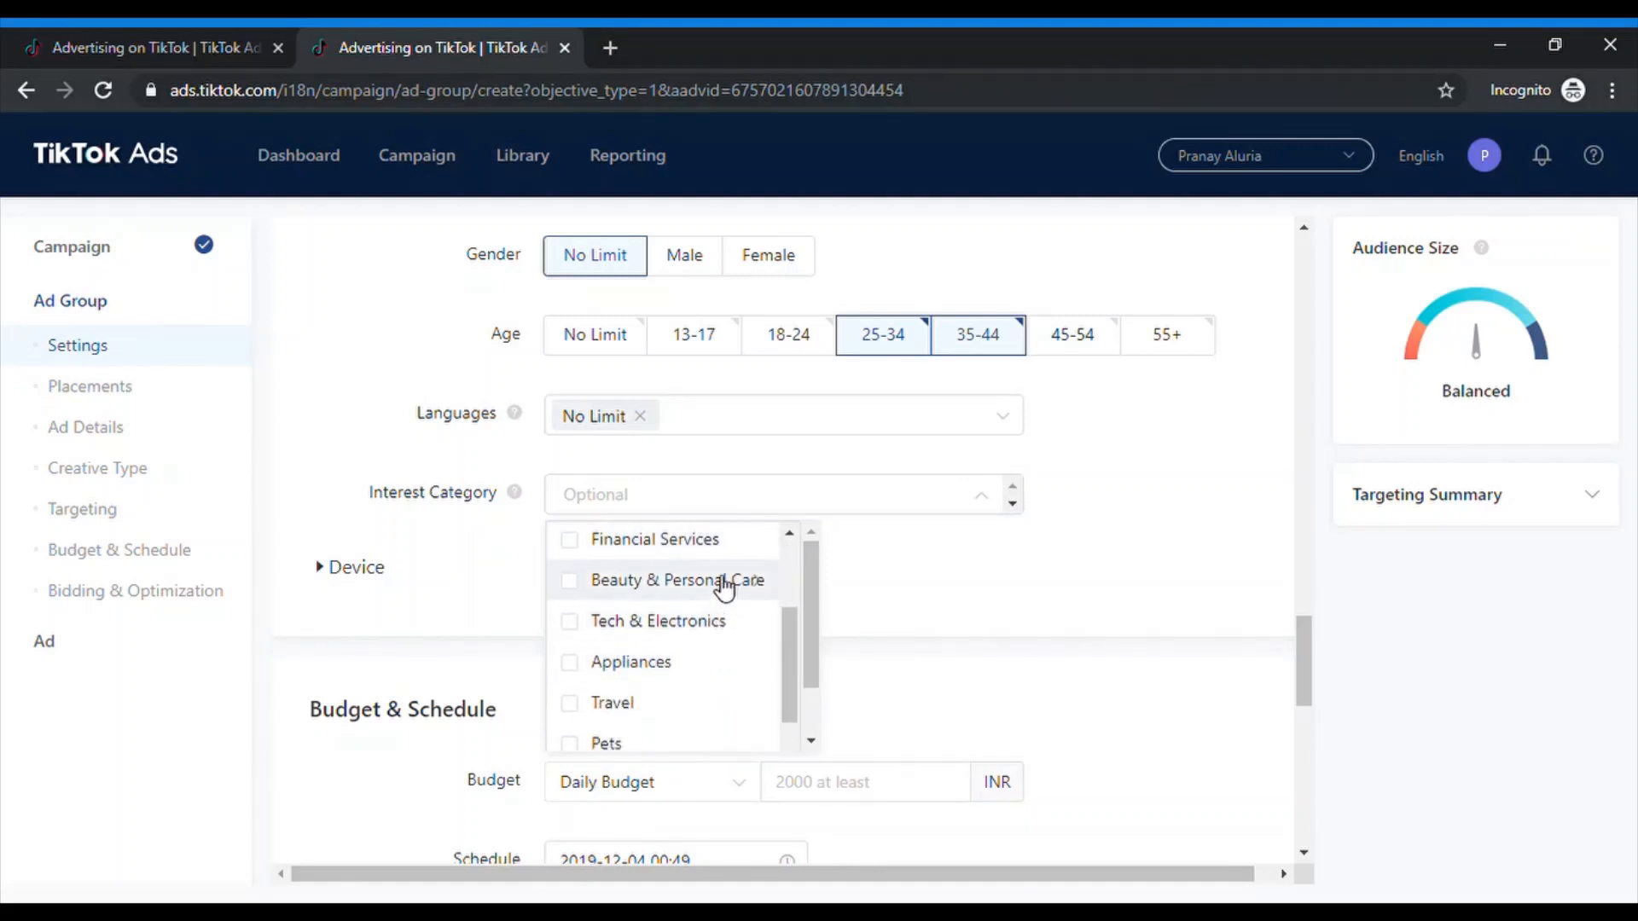
click(724, 587)
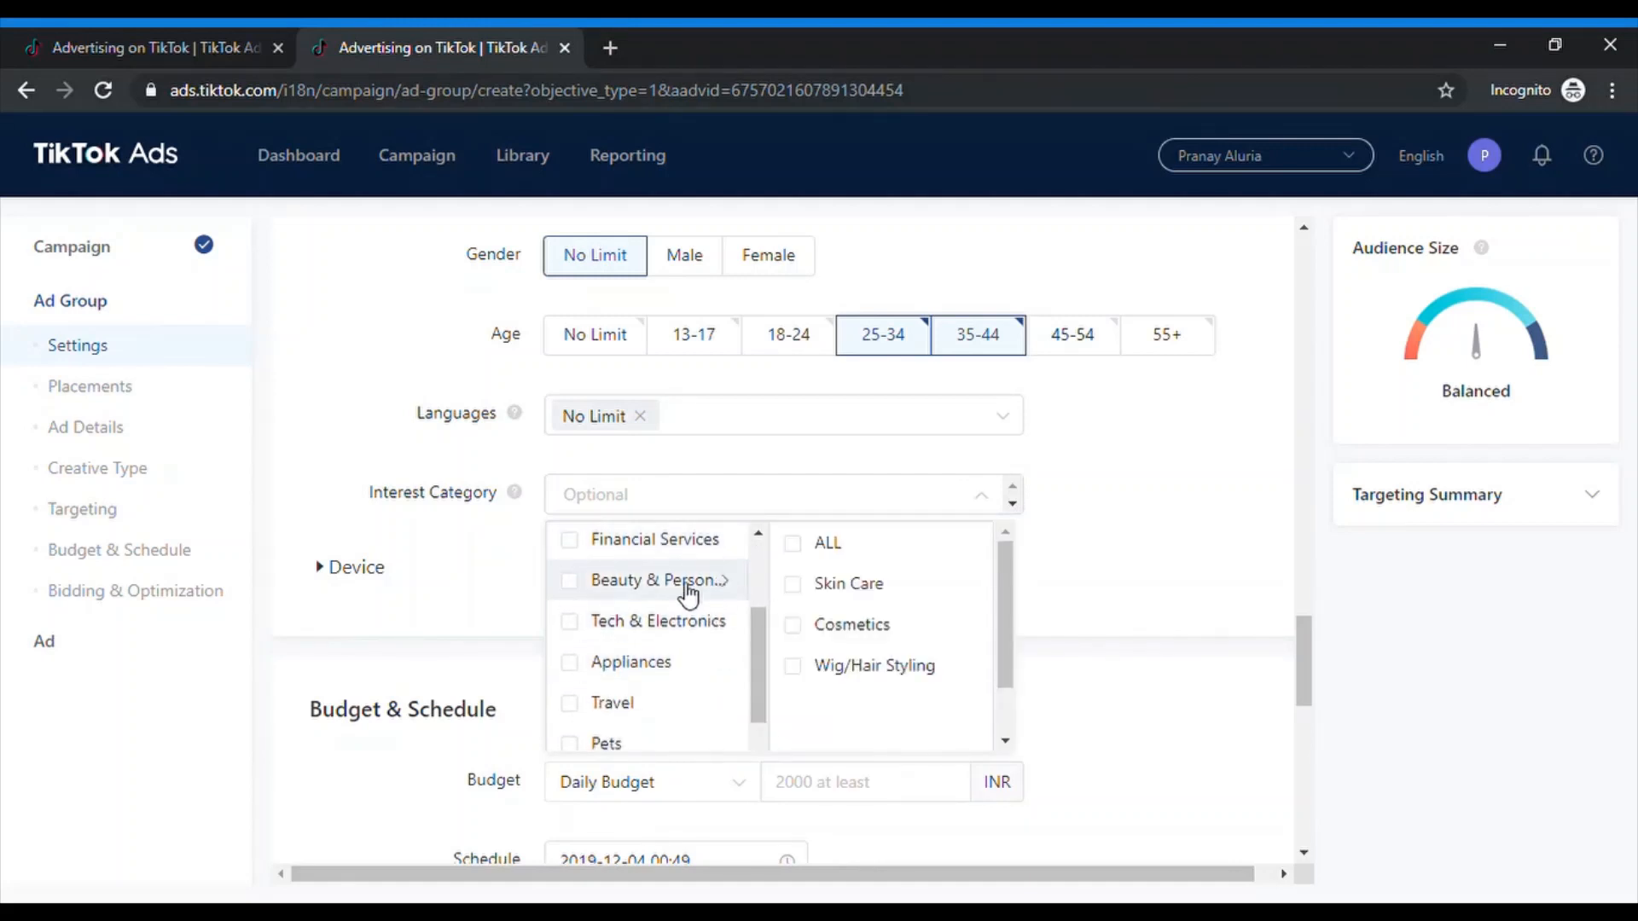
click(798, 587)
click(1058, 567)
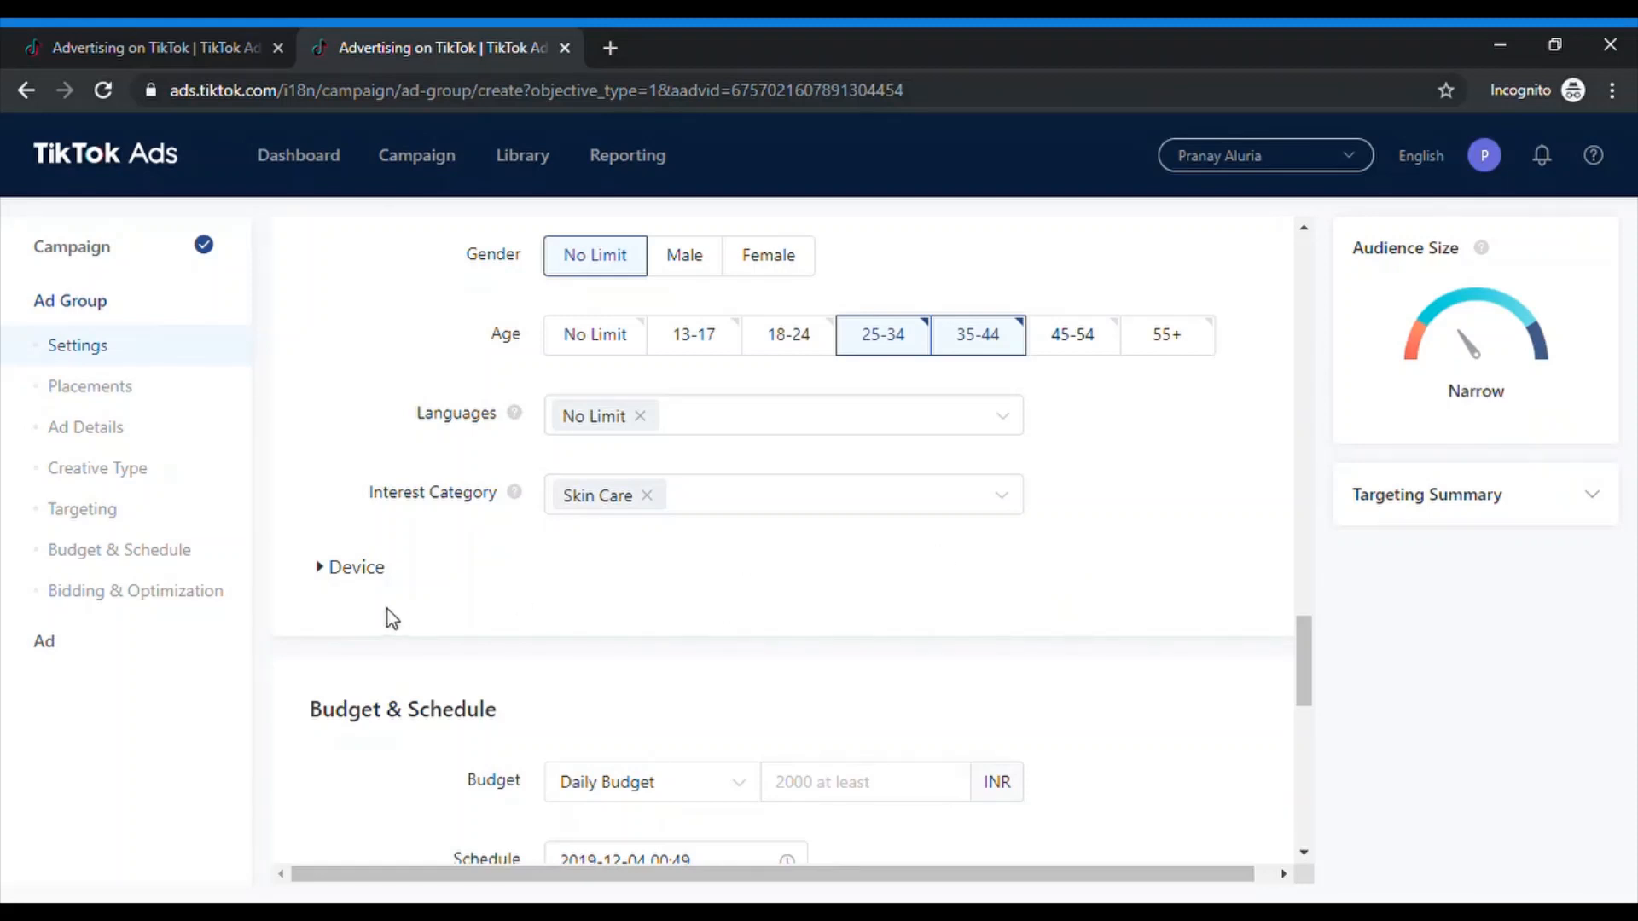
Review the other interest categories and the Beauty & Personal Care subcategories without changing the selection.
click(1012, 502)
scroll(718, 657, down, 2)
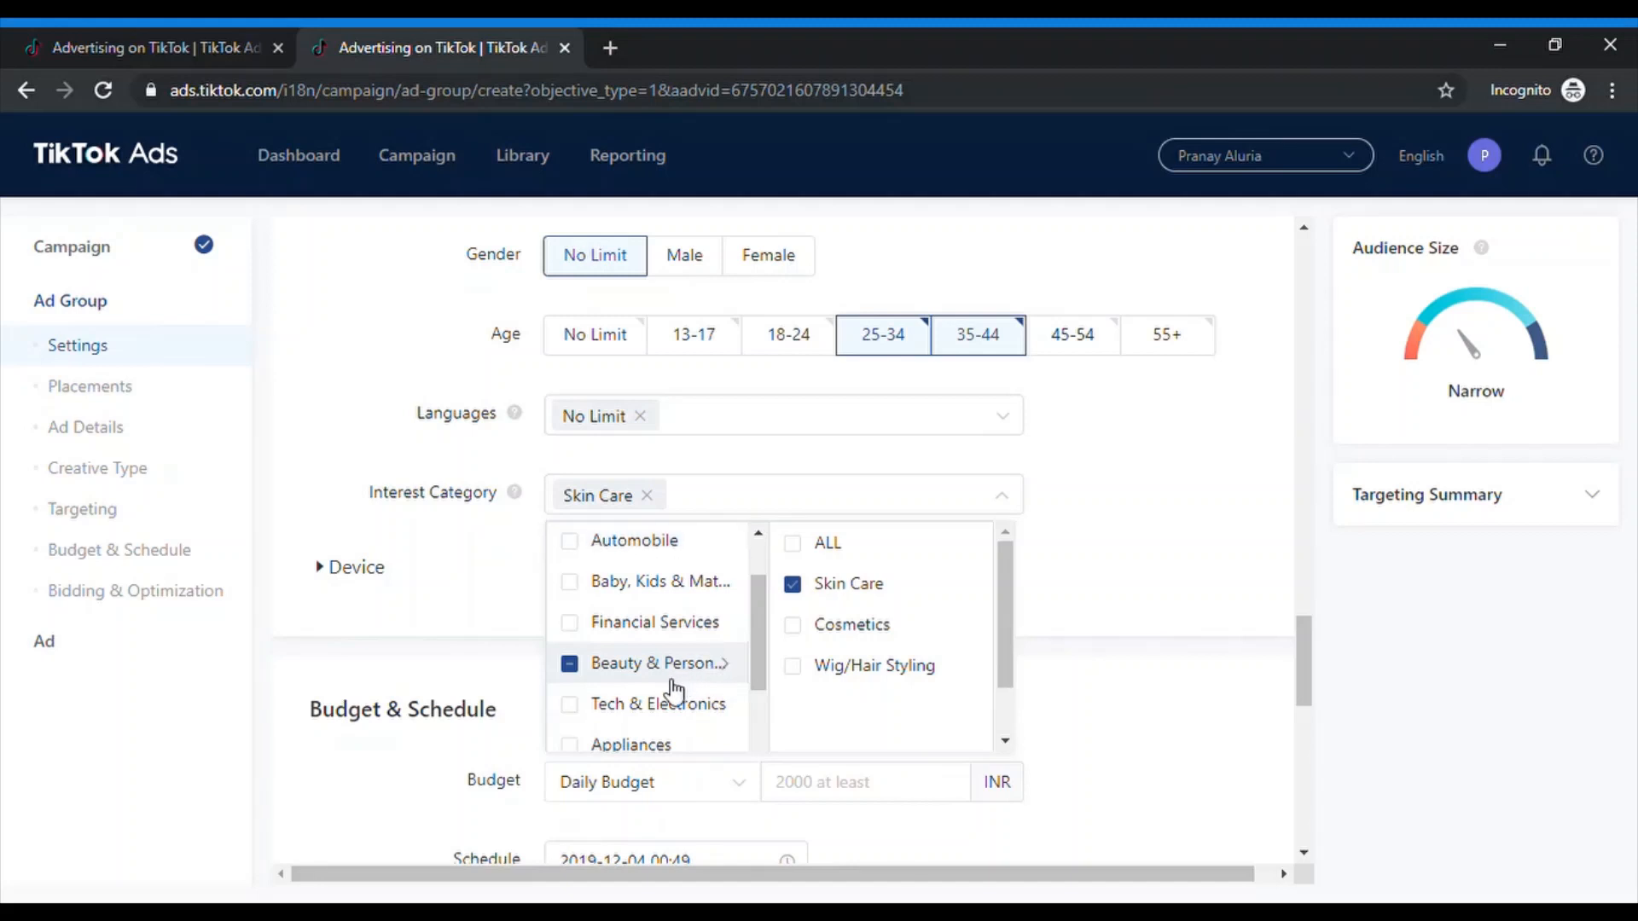
scroll(675, 689, down, 1)
scroll(675, 689, down, 1)
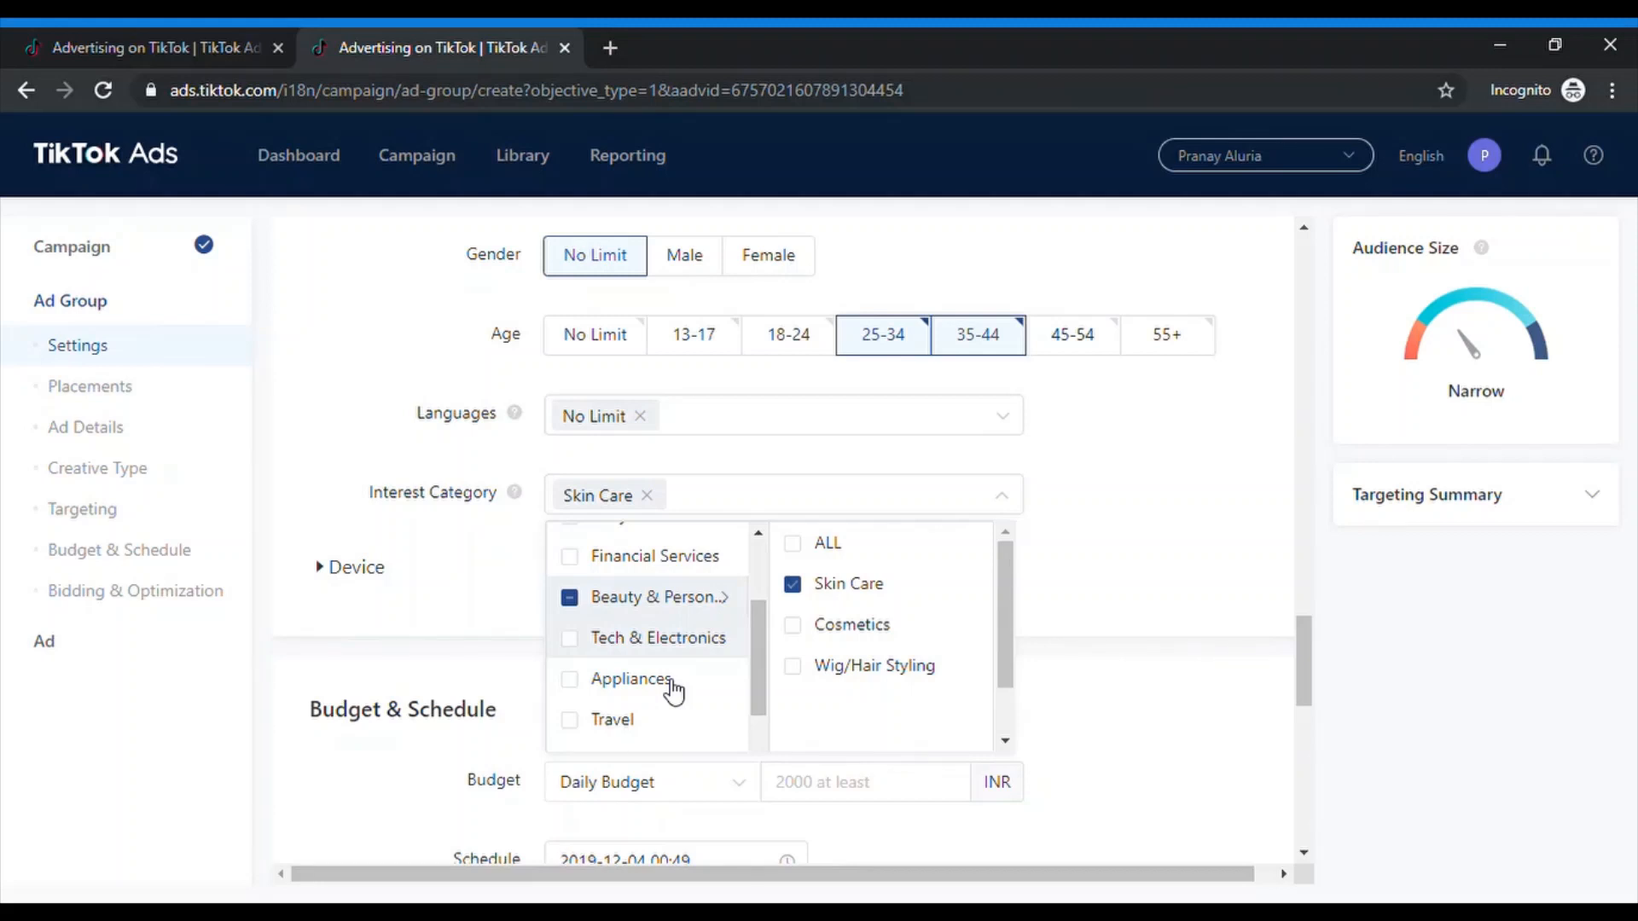
click(423, 633)
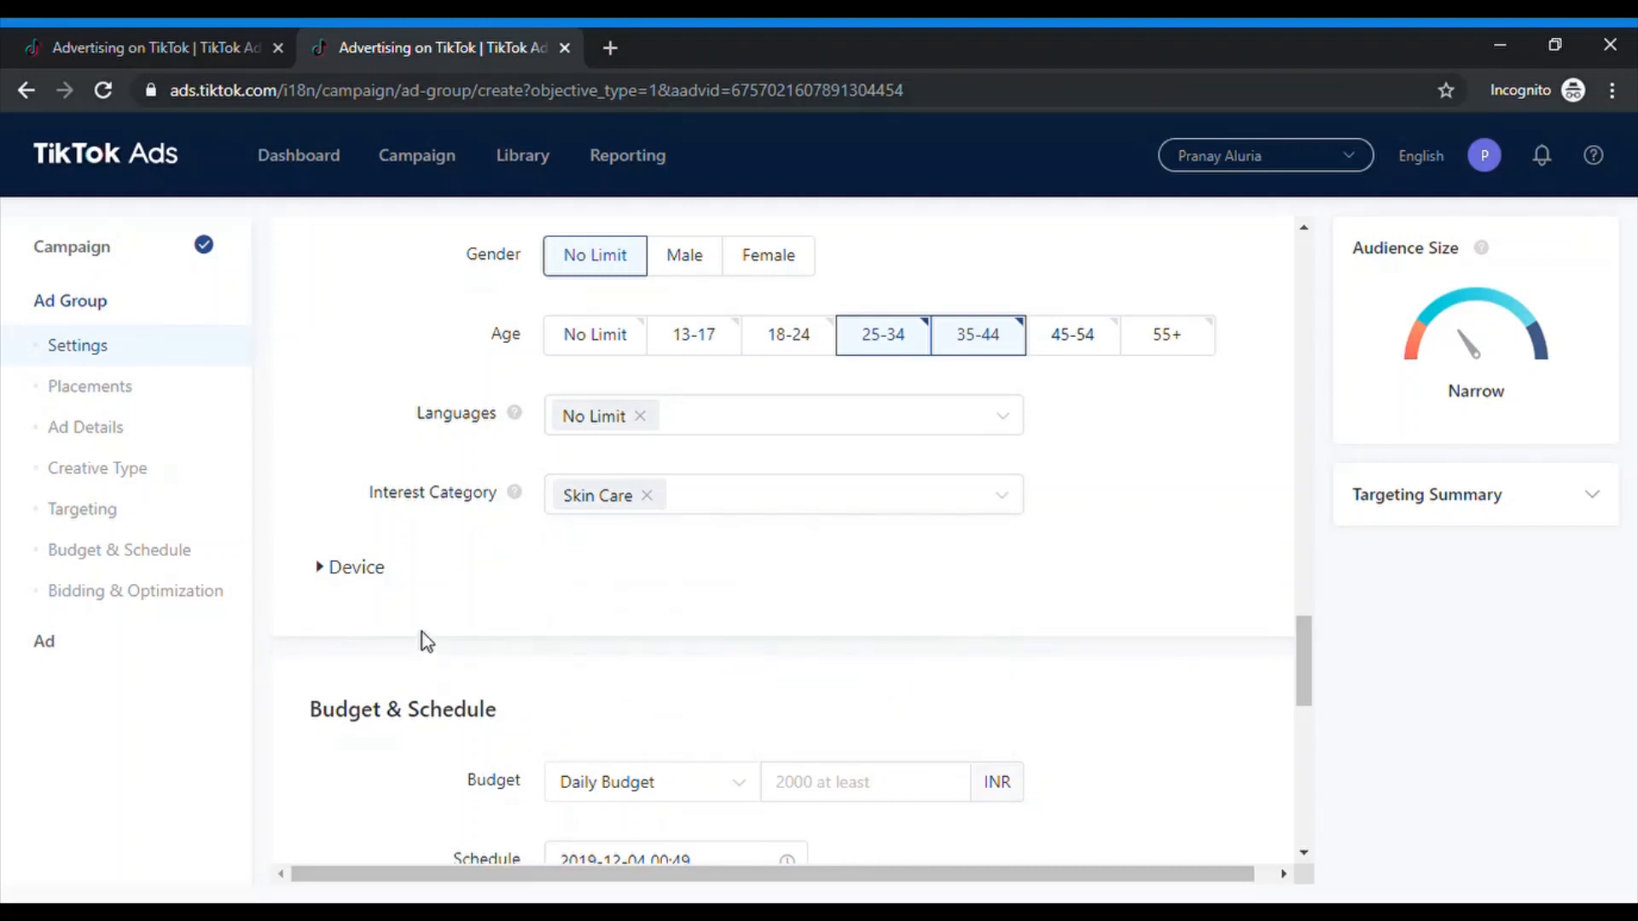
Expand the Device targeting settings and set the operation system to Android.
click(327, 571)
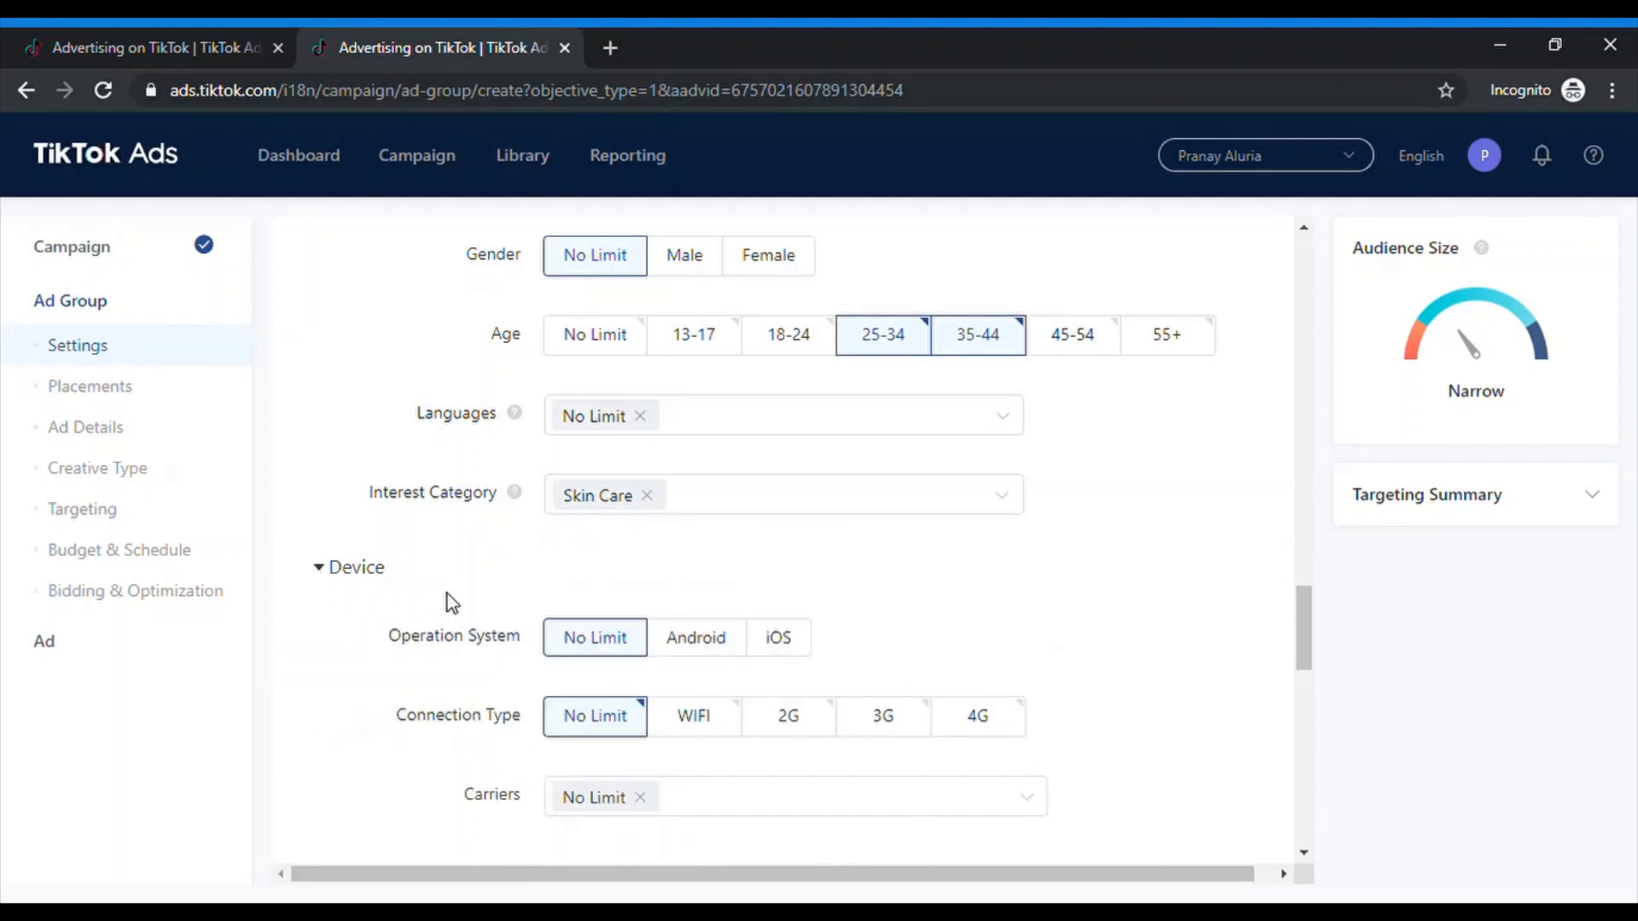
scroll(447, 597, down, 2)
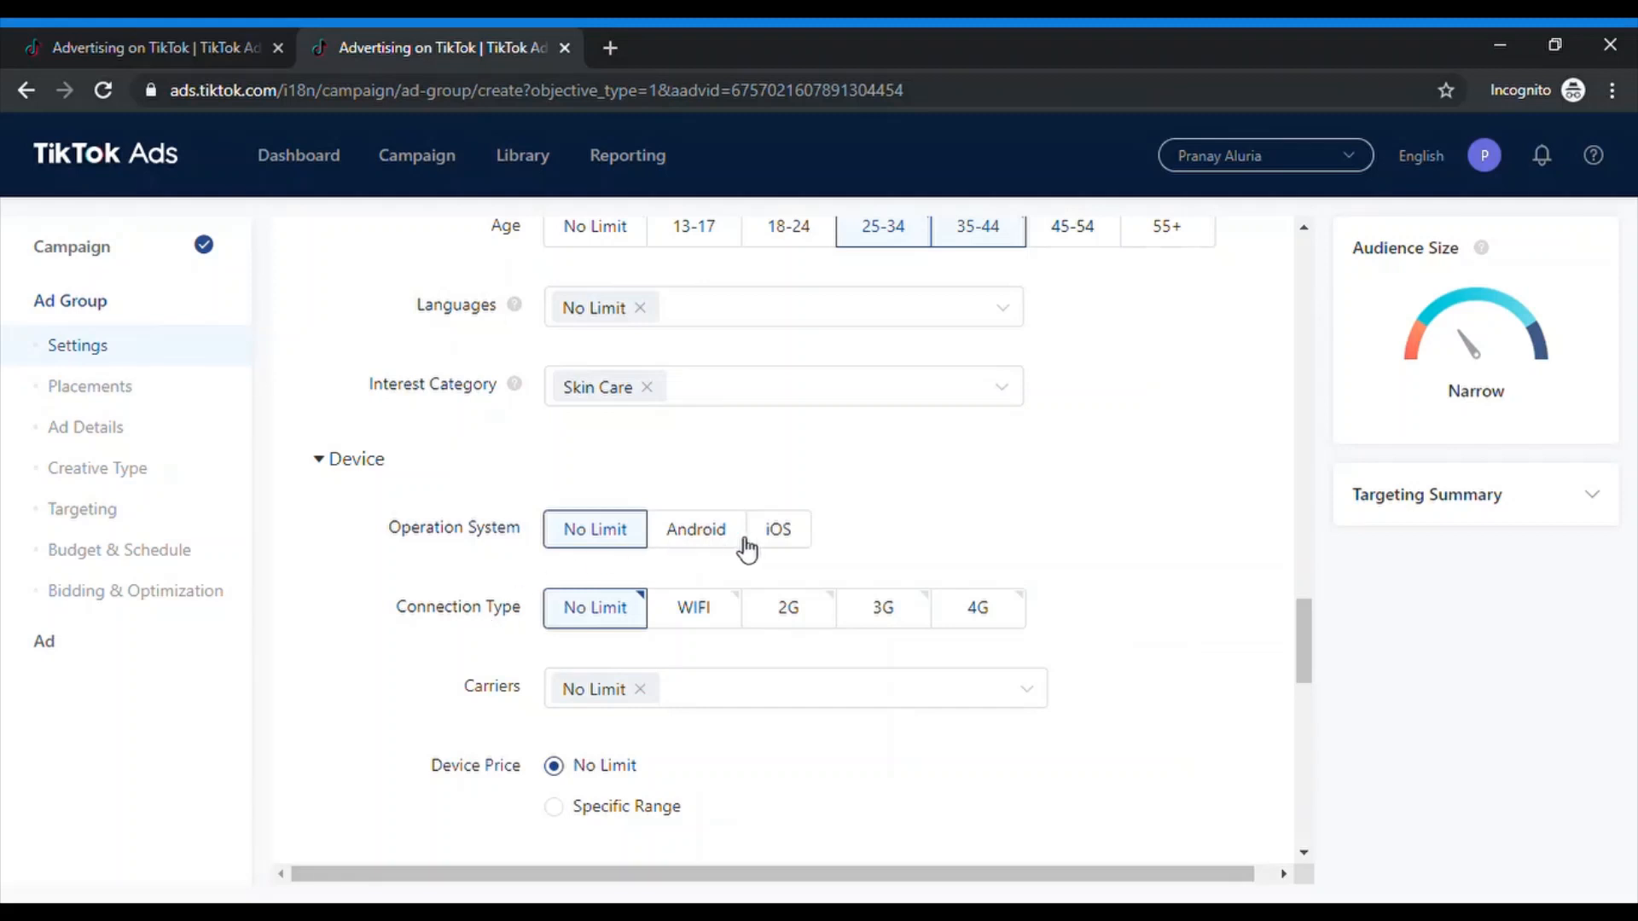
click(716, 541)
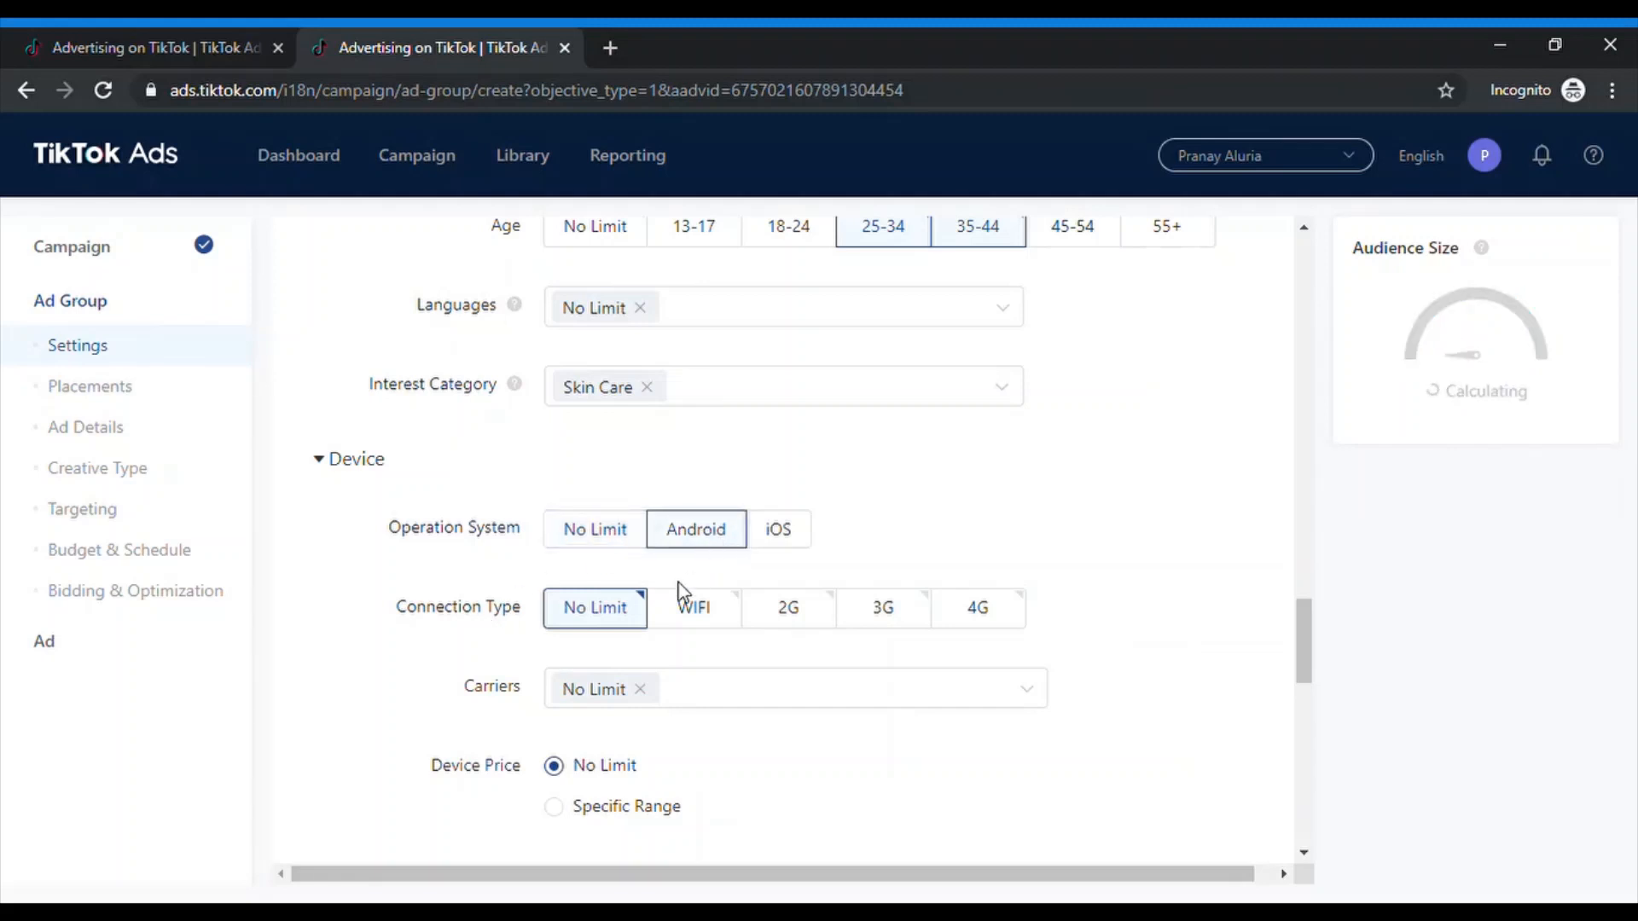
Set the operation system to No Limit and view the available carriers without choosing one.
scroll(657, 623, down, 1)
scroll(661, 614, down, 1)
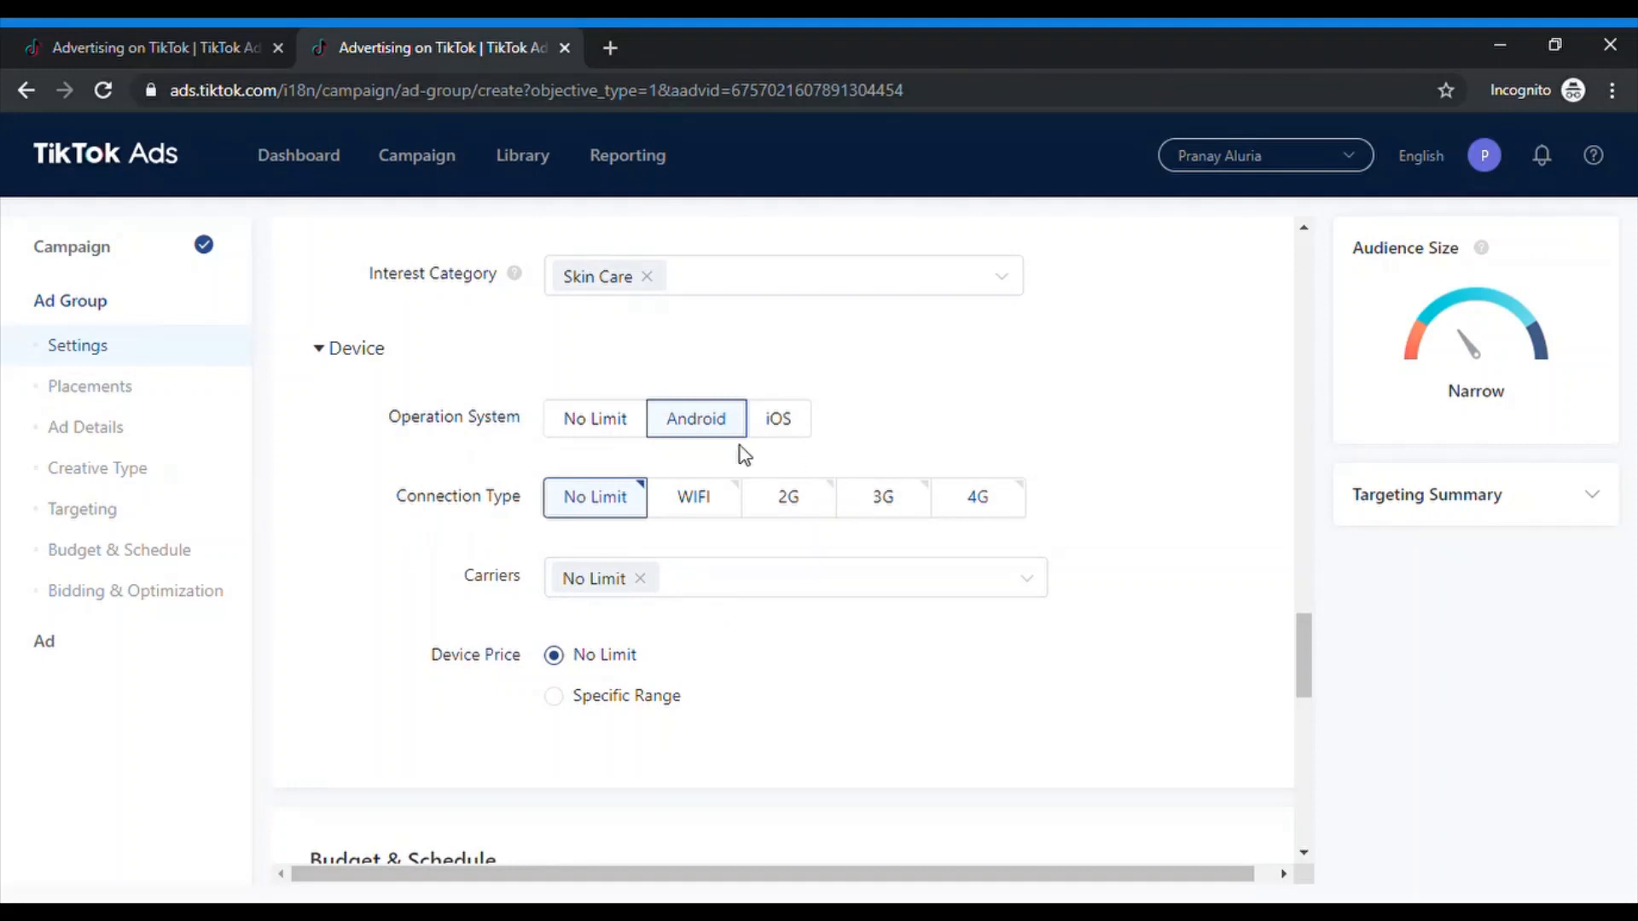
click(613, 432)
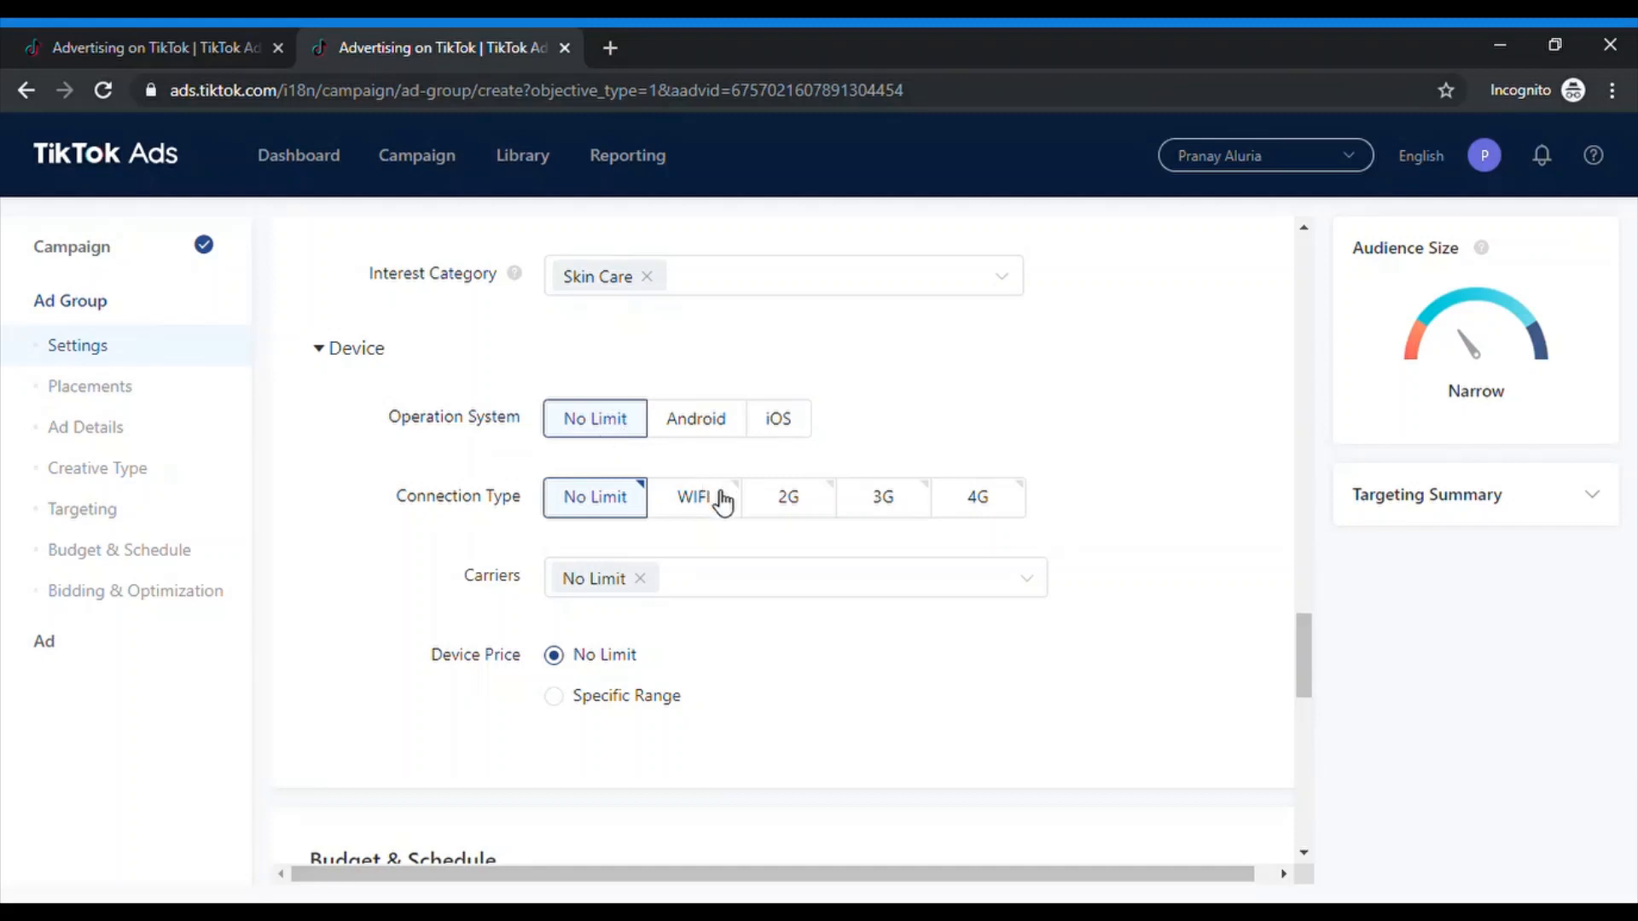
click(747, 579)
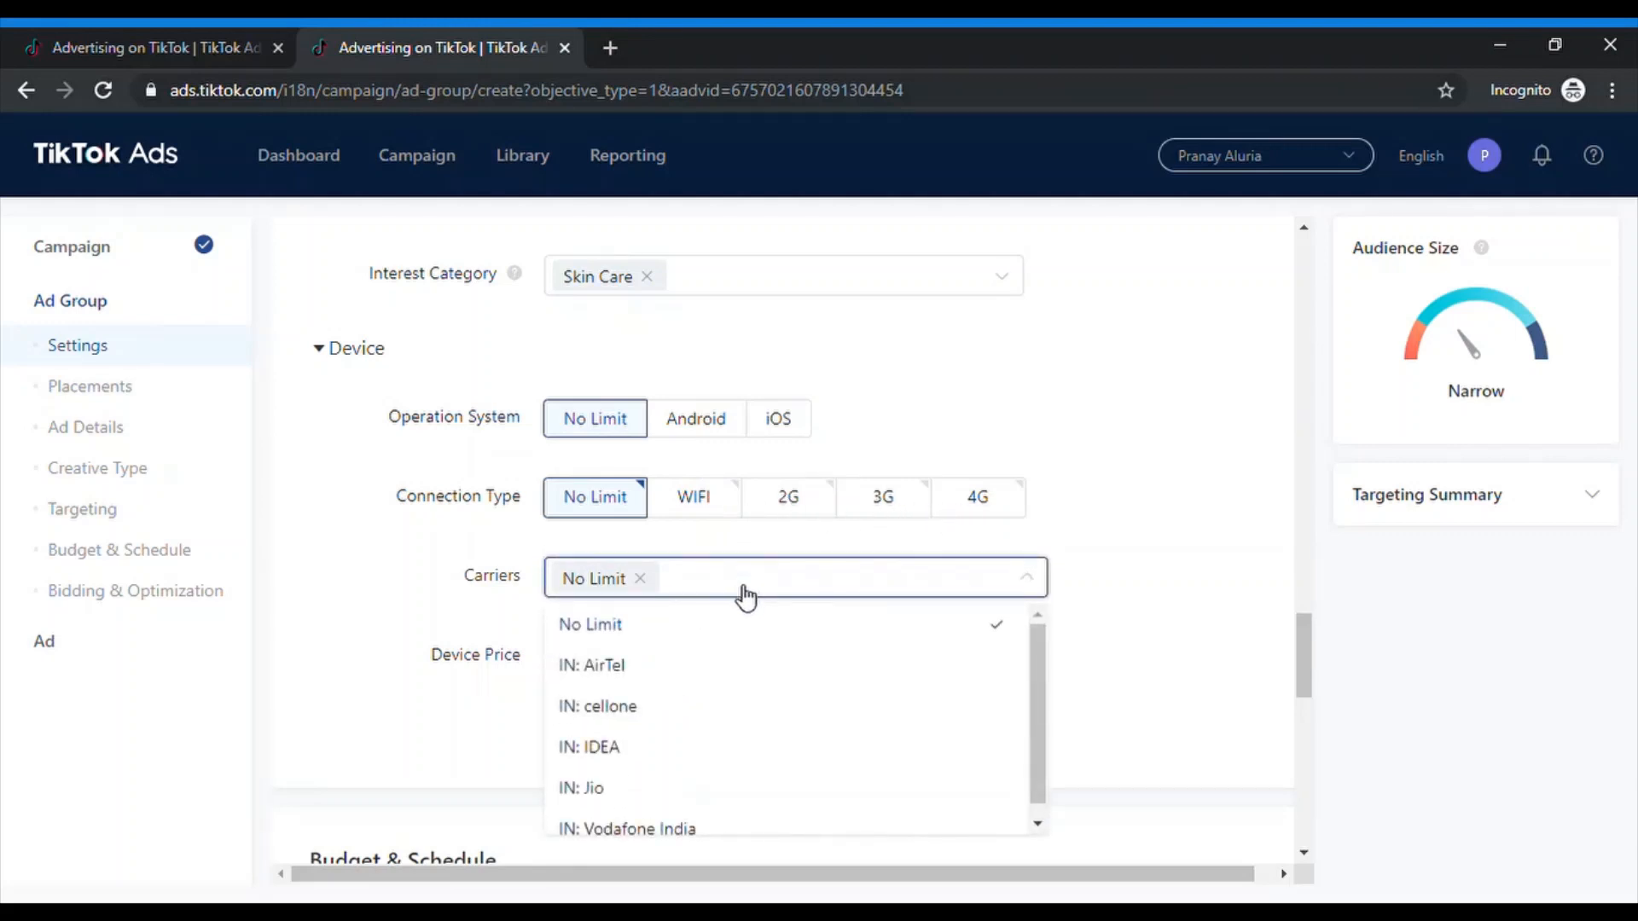
click(413, 711)
Switch the device price to a specific range and set its lower limit to 1000 USD.
scroll(415, 703, down, 2)
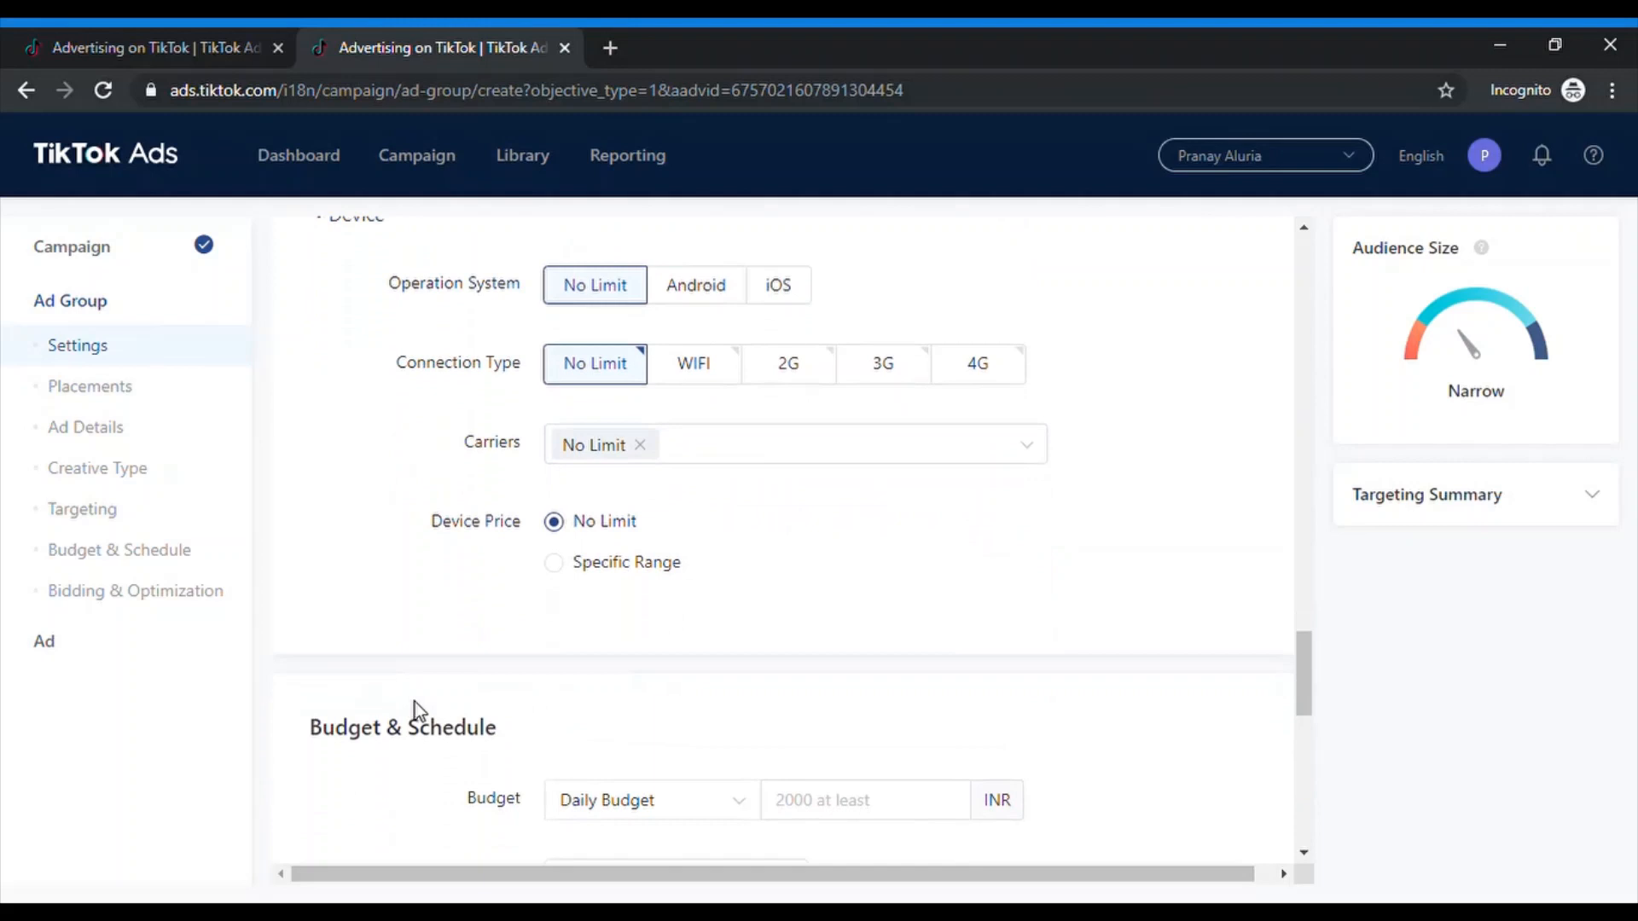
click(562, 575)
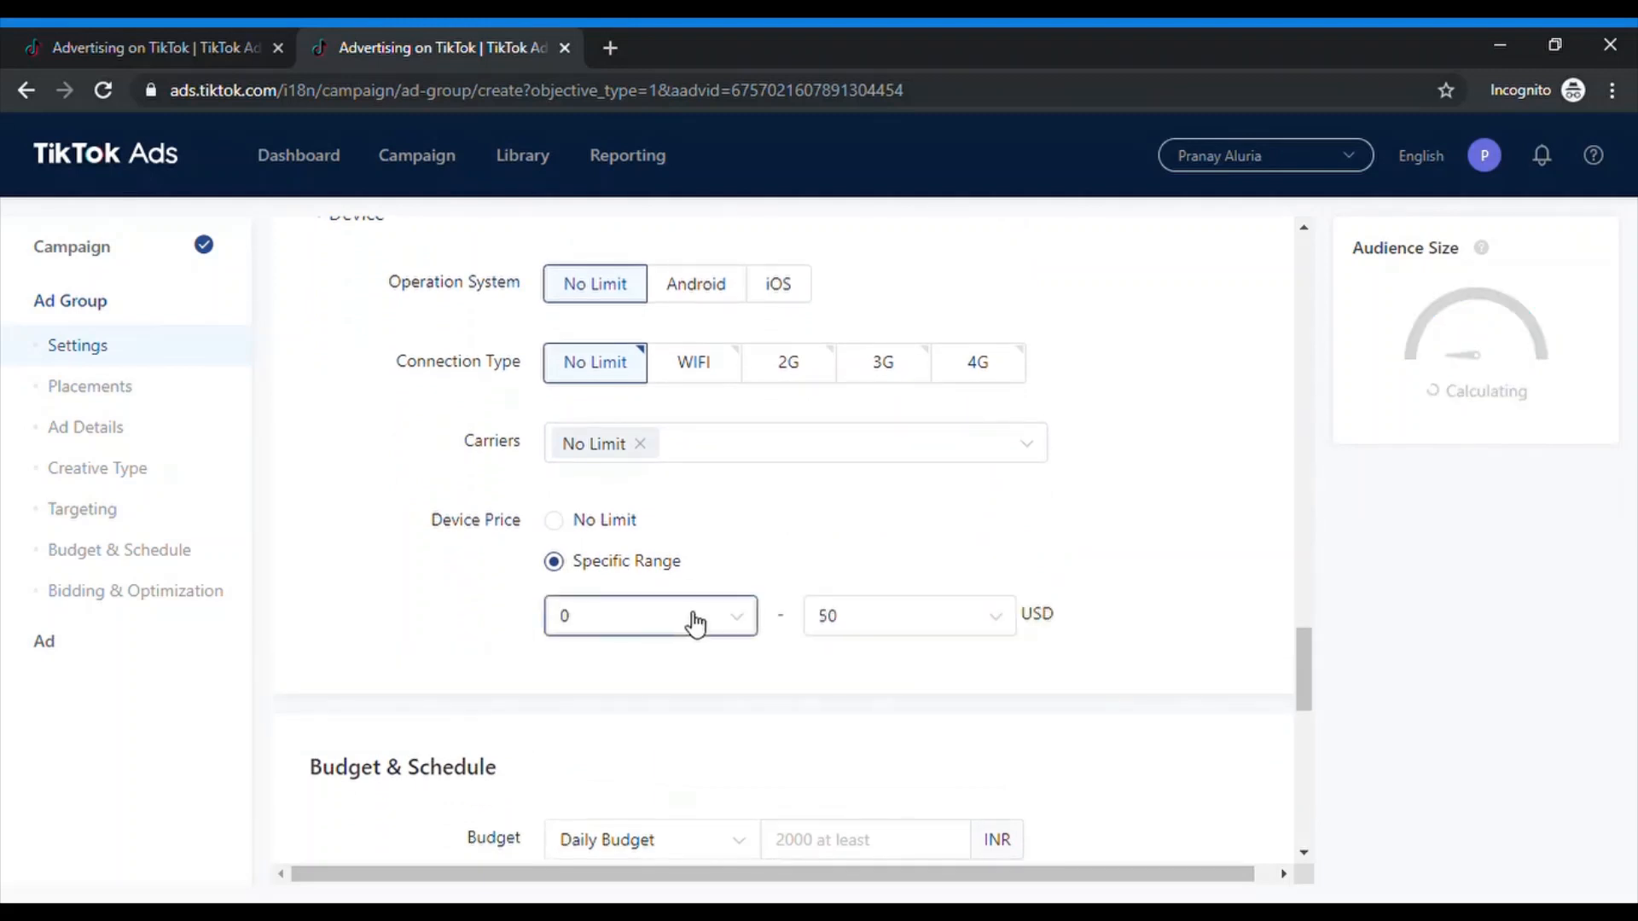
click(750, 628)
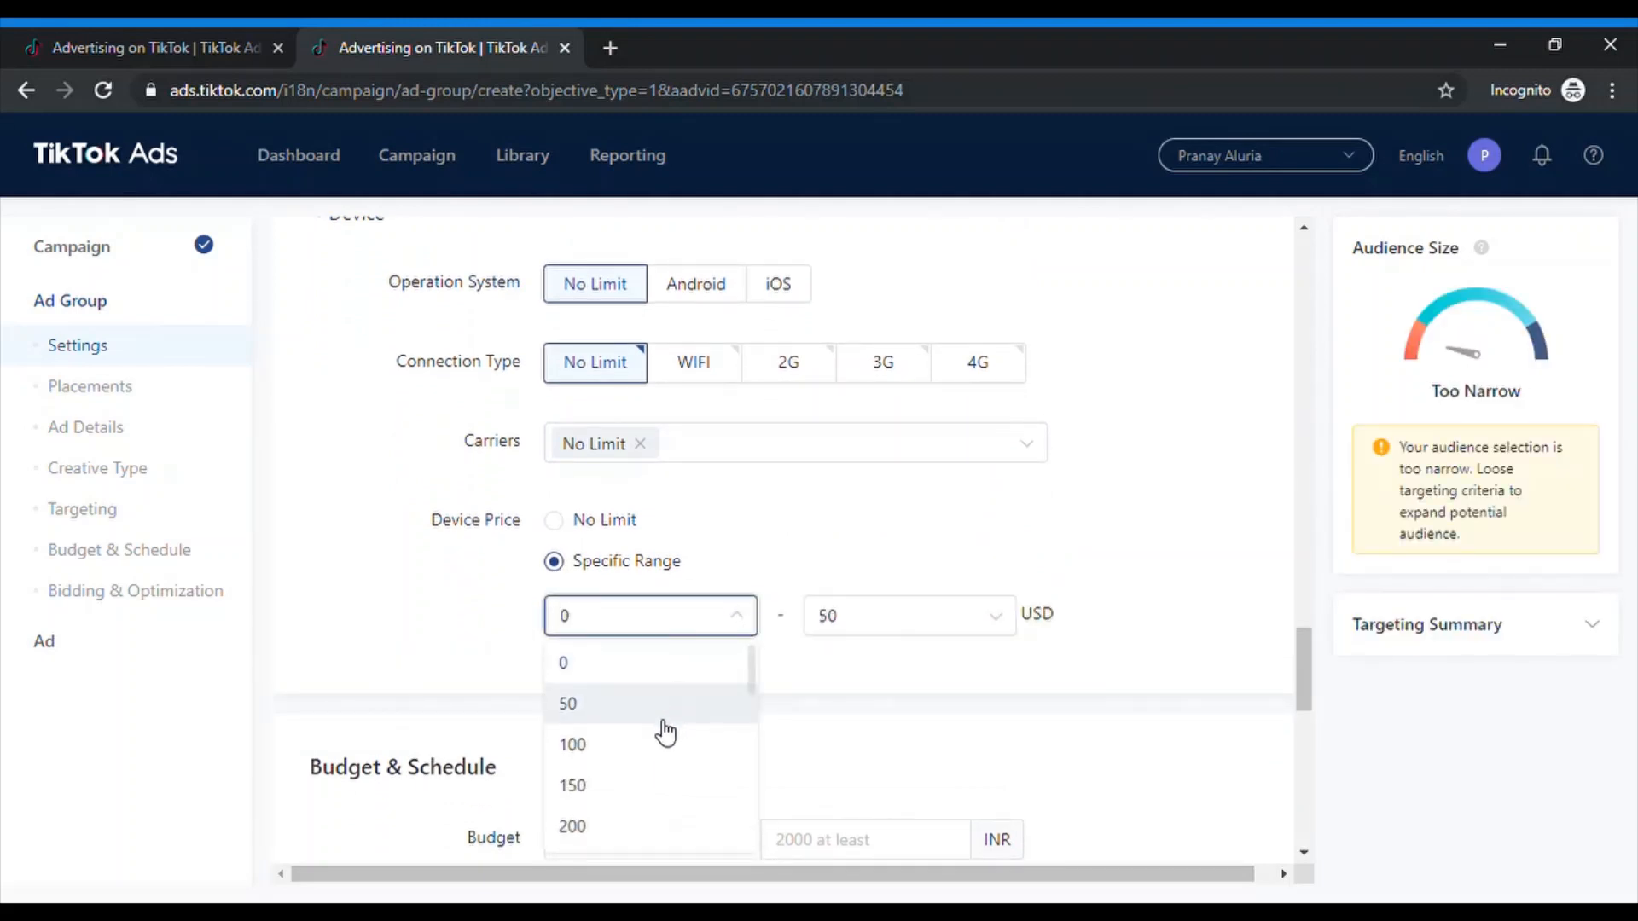
scroll(651, 759, down, 3)
scroll(655, 761, down, 5)
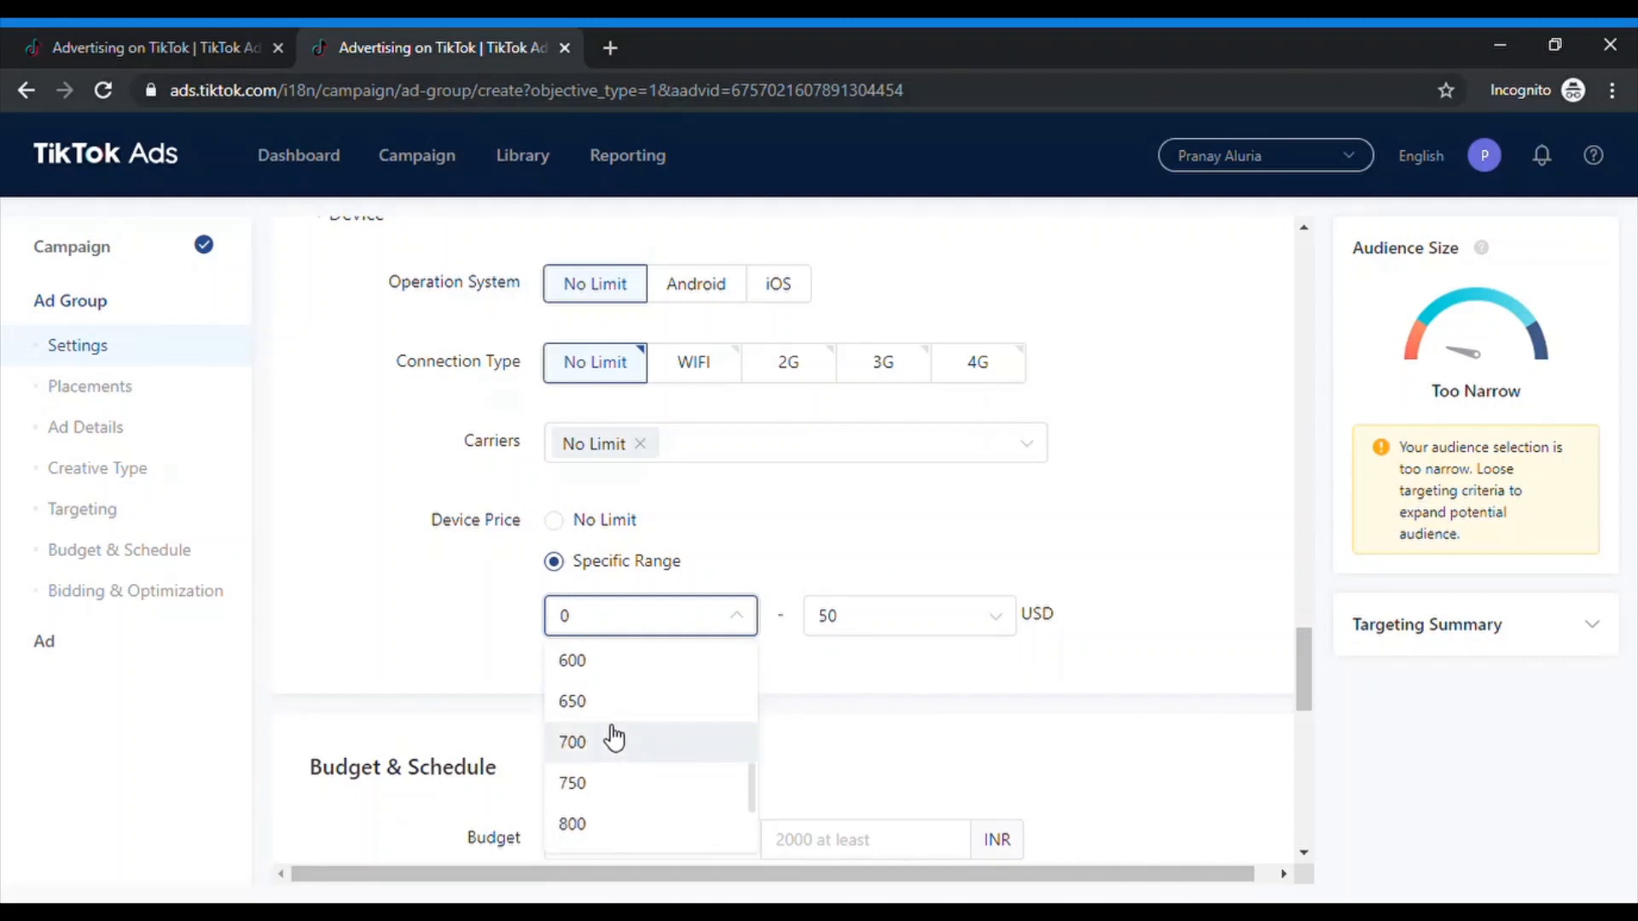
scroll(606, 734, down, 1)
scroll(501, 680, down, 1)
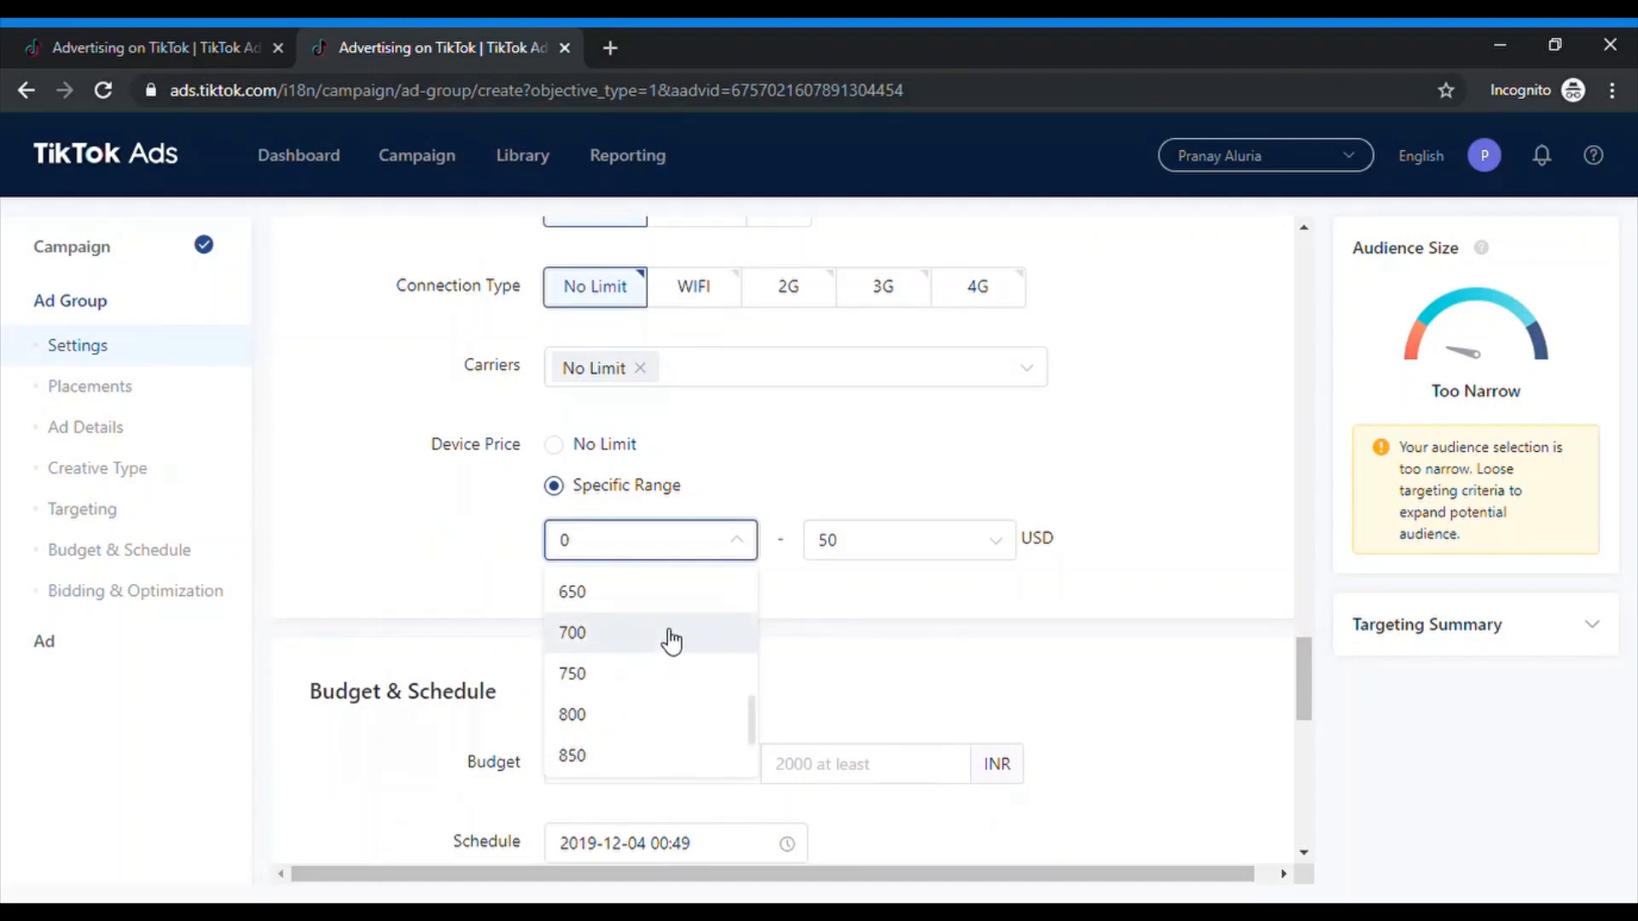
scroll(649, 671, down, 3)
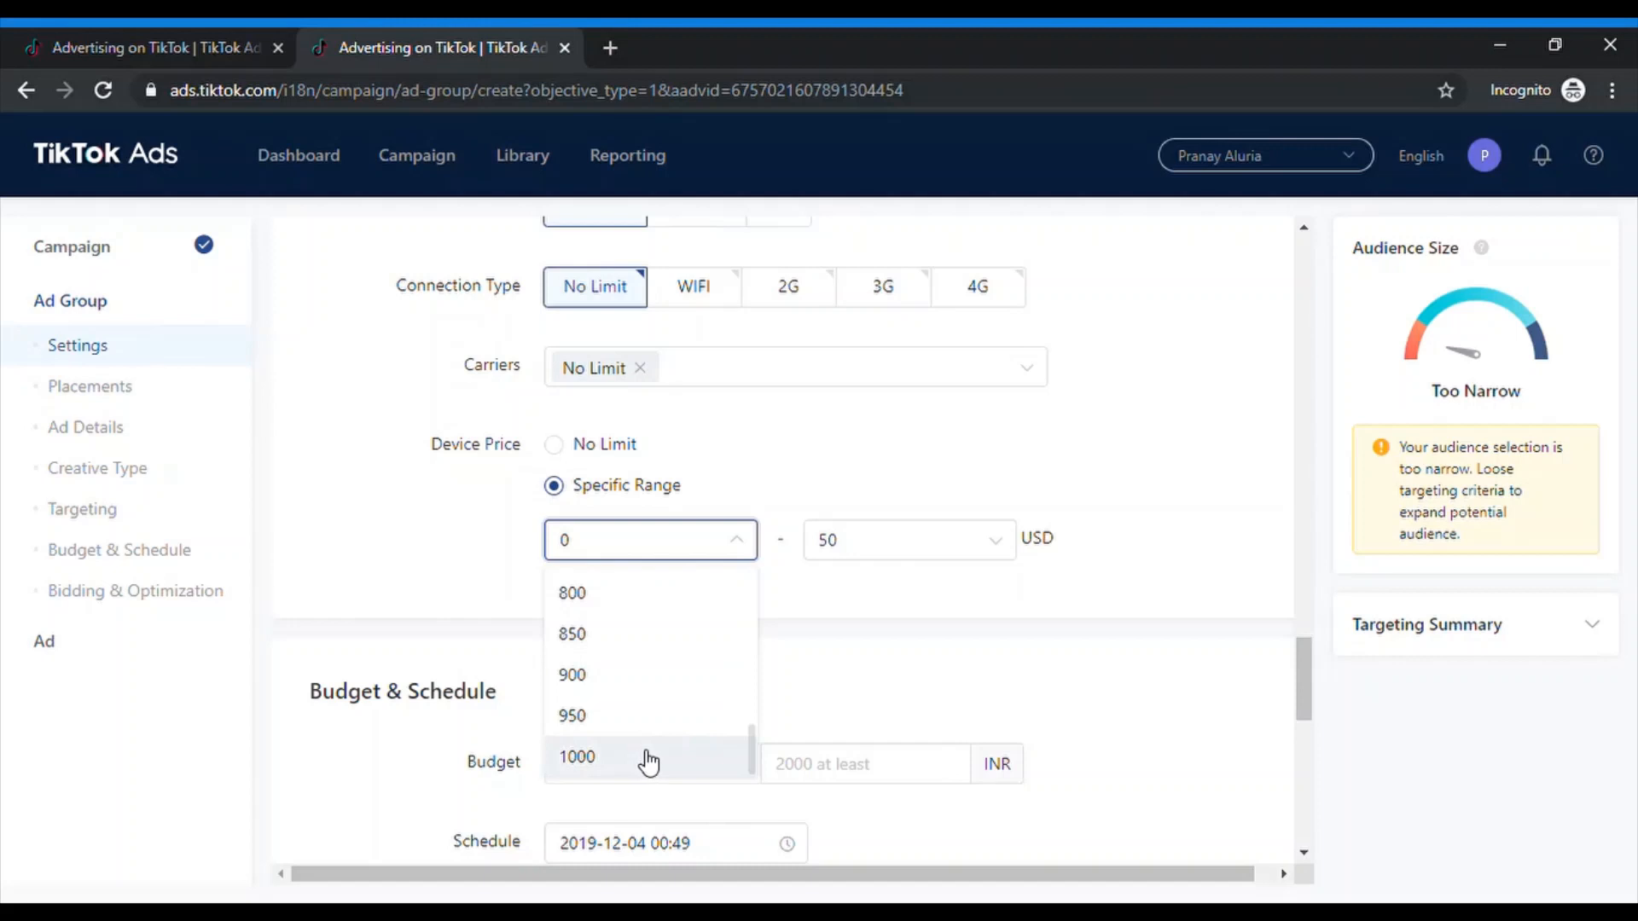
click(641, 760)
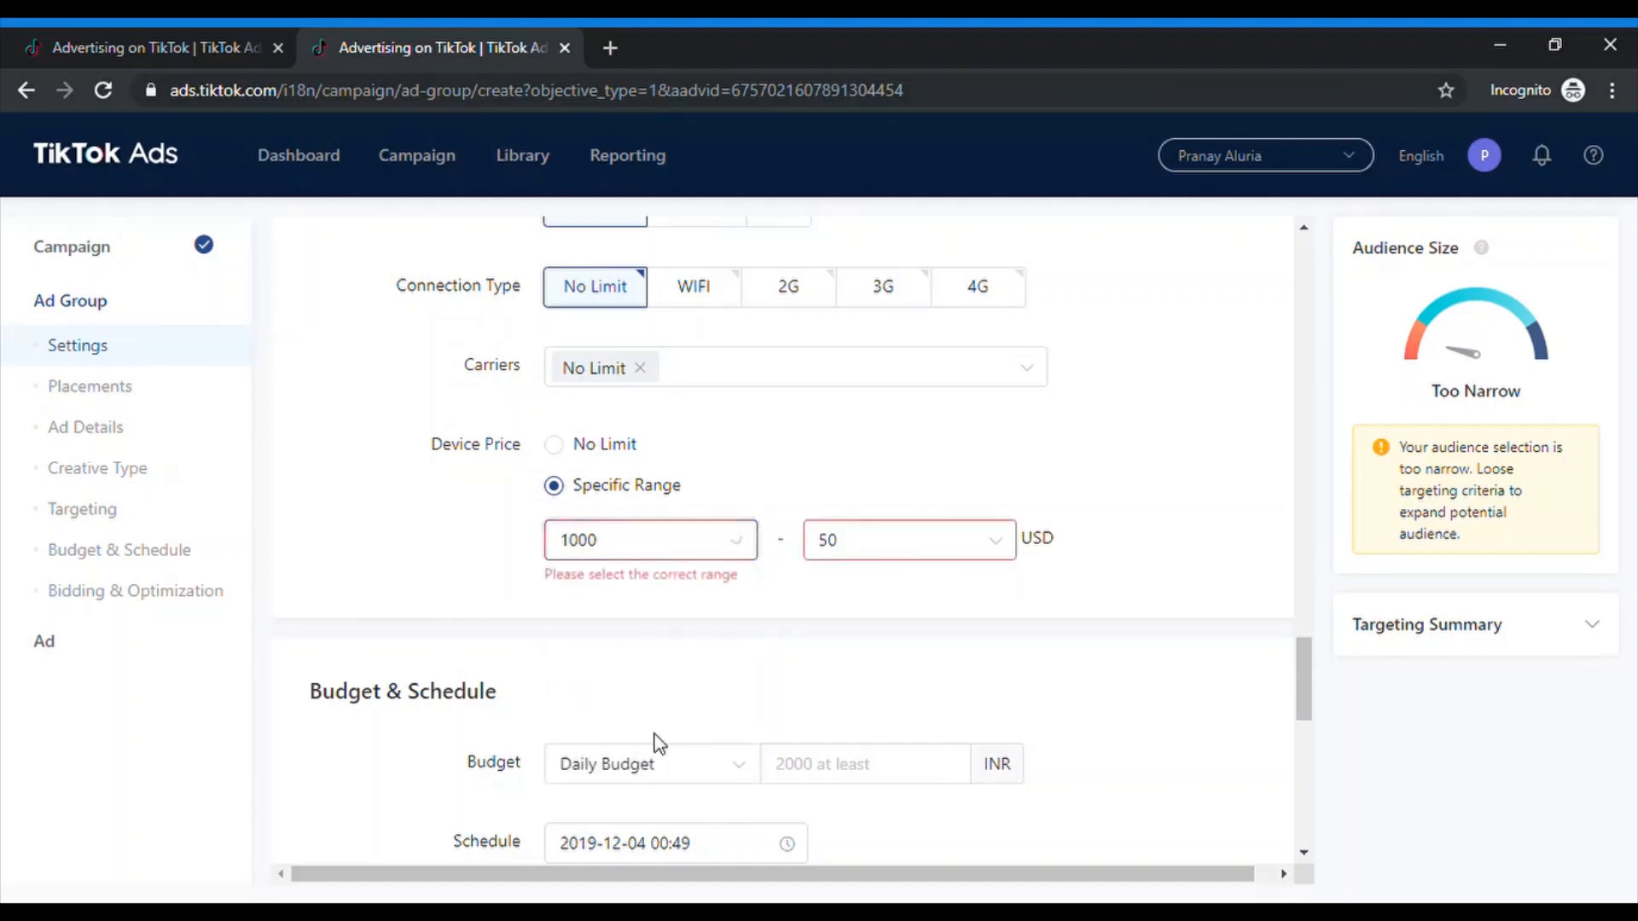
Set the device price range to 850 through 1000+ USD.
click(744, 546)
click(665, 654)
click(907, 548)
scroll(853, 742, down, 8)
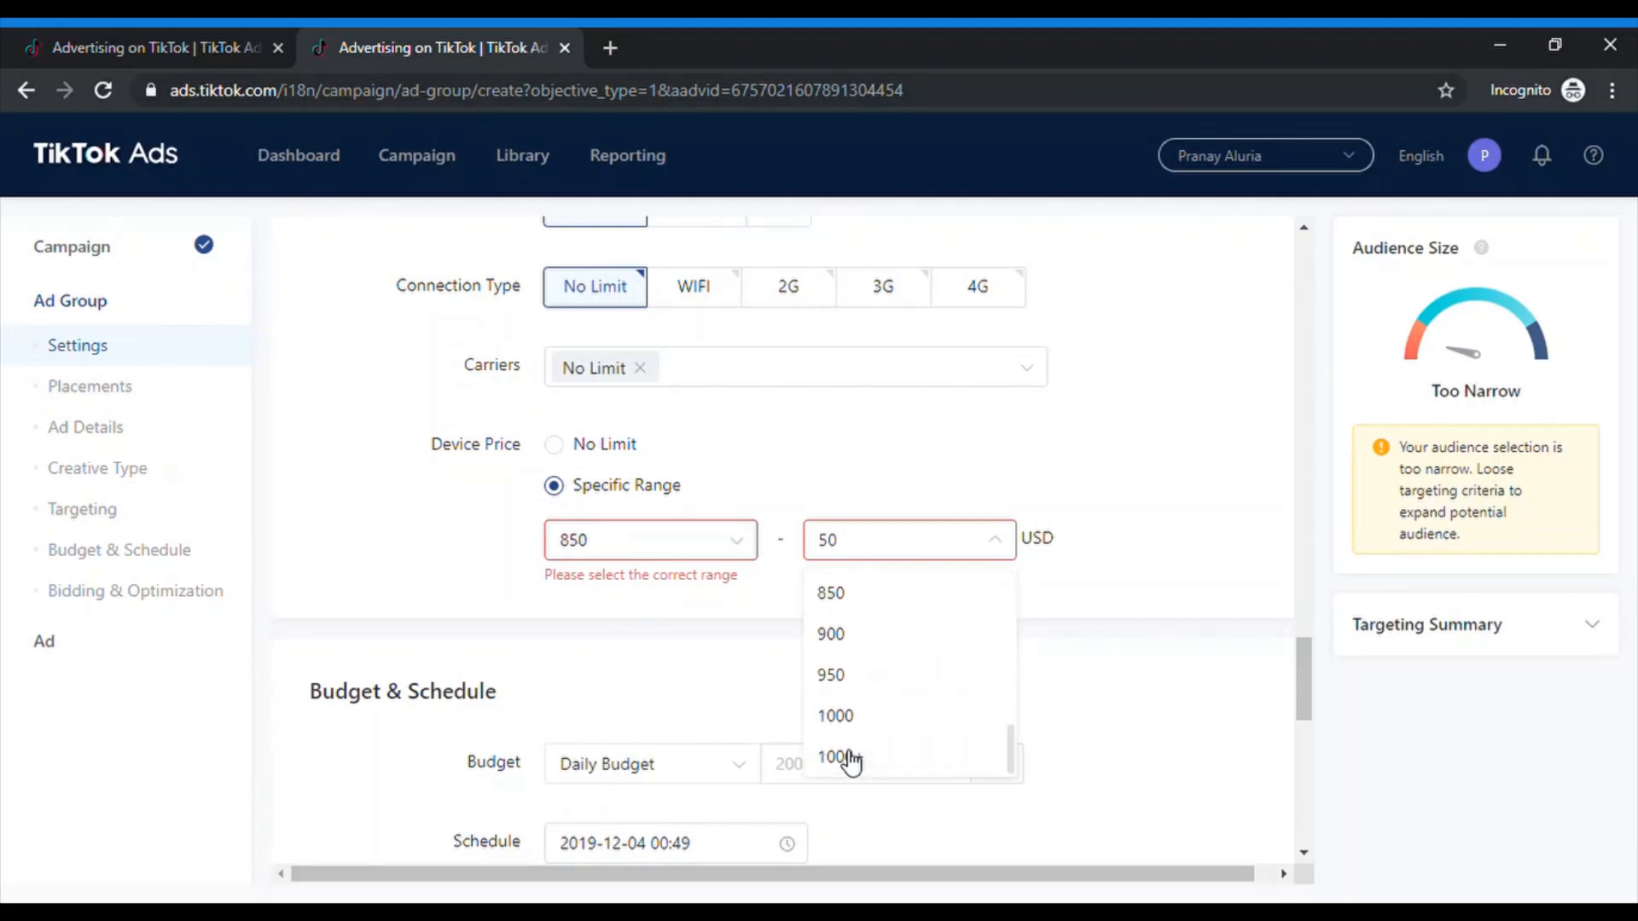
click(862, 767)
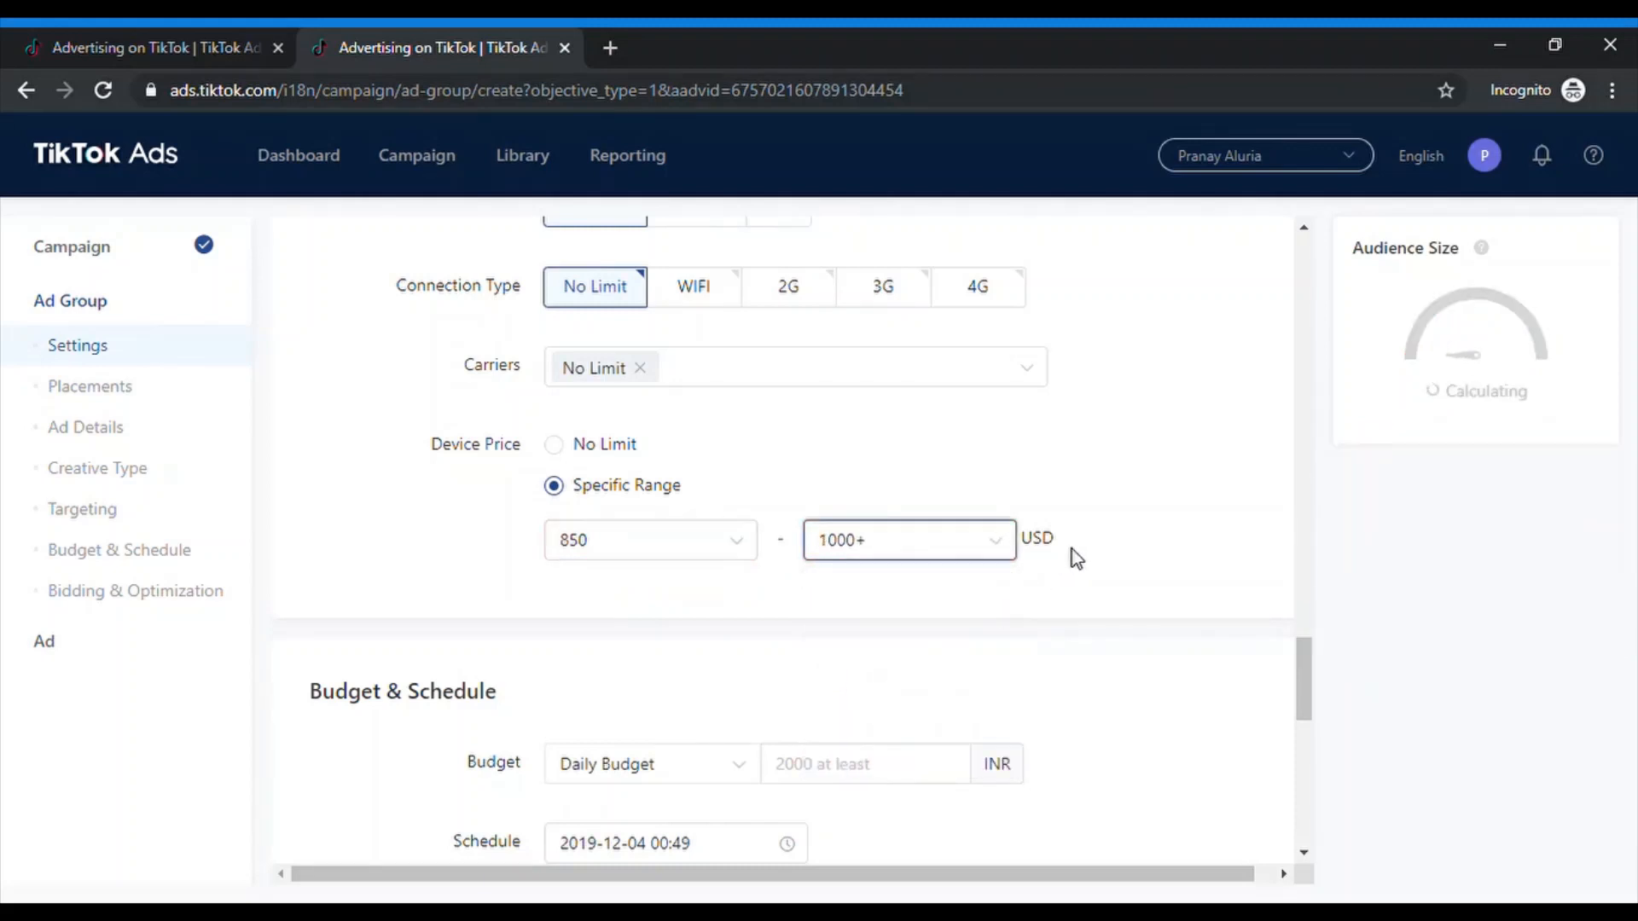
Try Android as the operation system, and return the setting to No Limit.
scroll(1073, 556, up, 1)
scroll(1076, 559, up, 1)
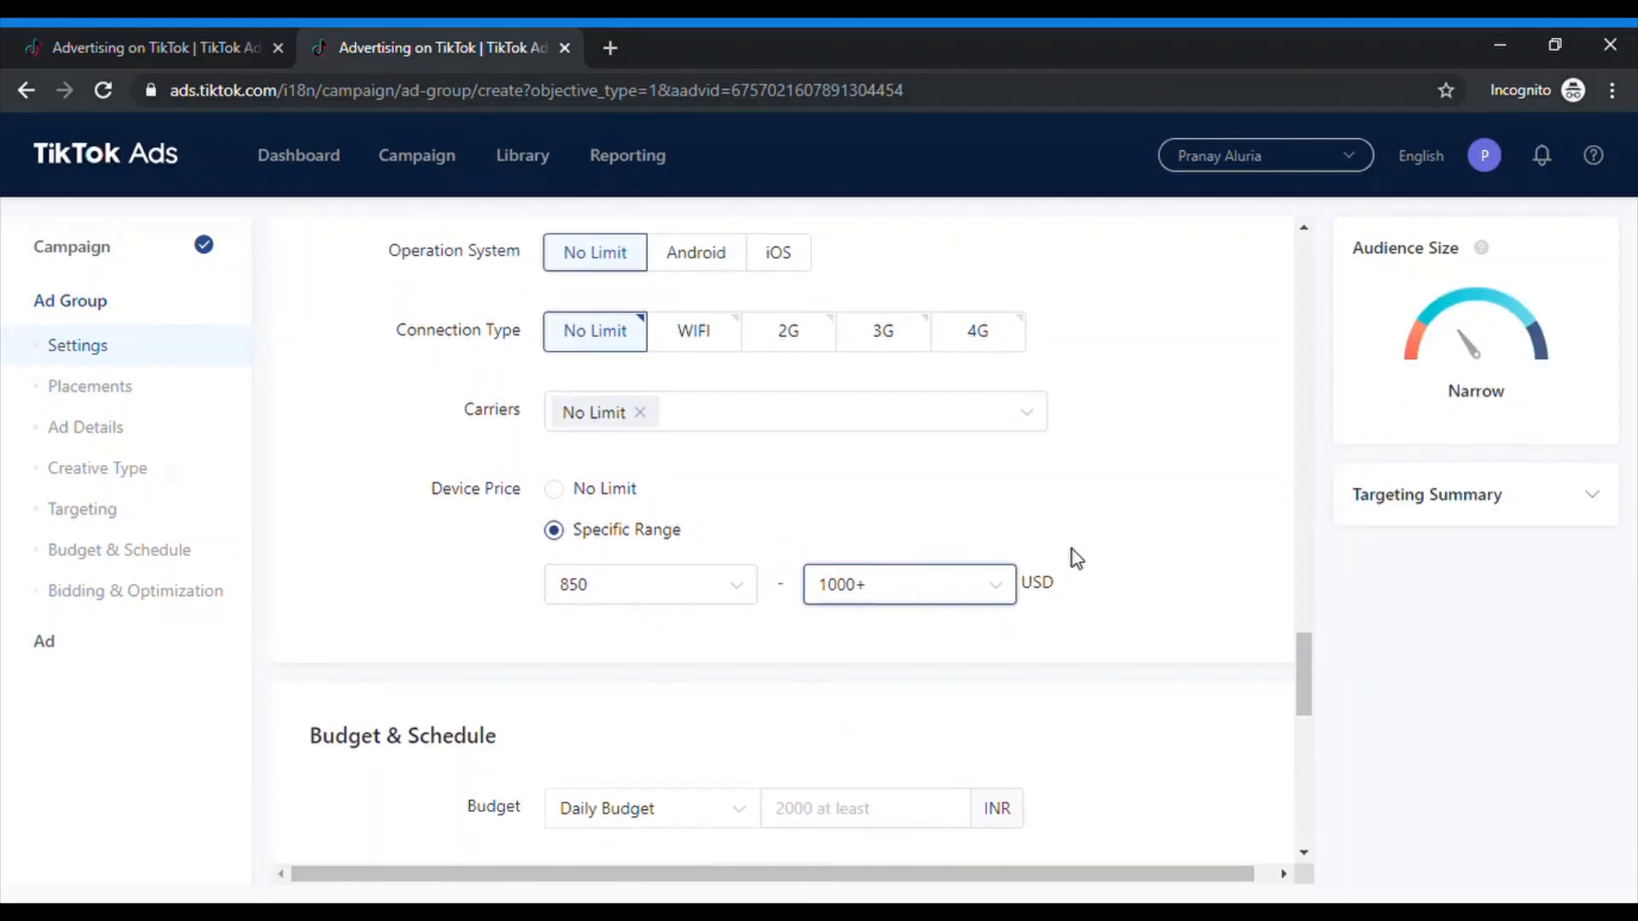
scroll(1109, 551, up, 1)
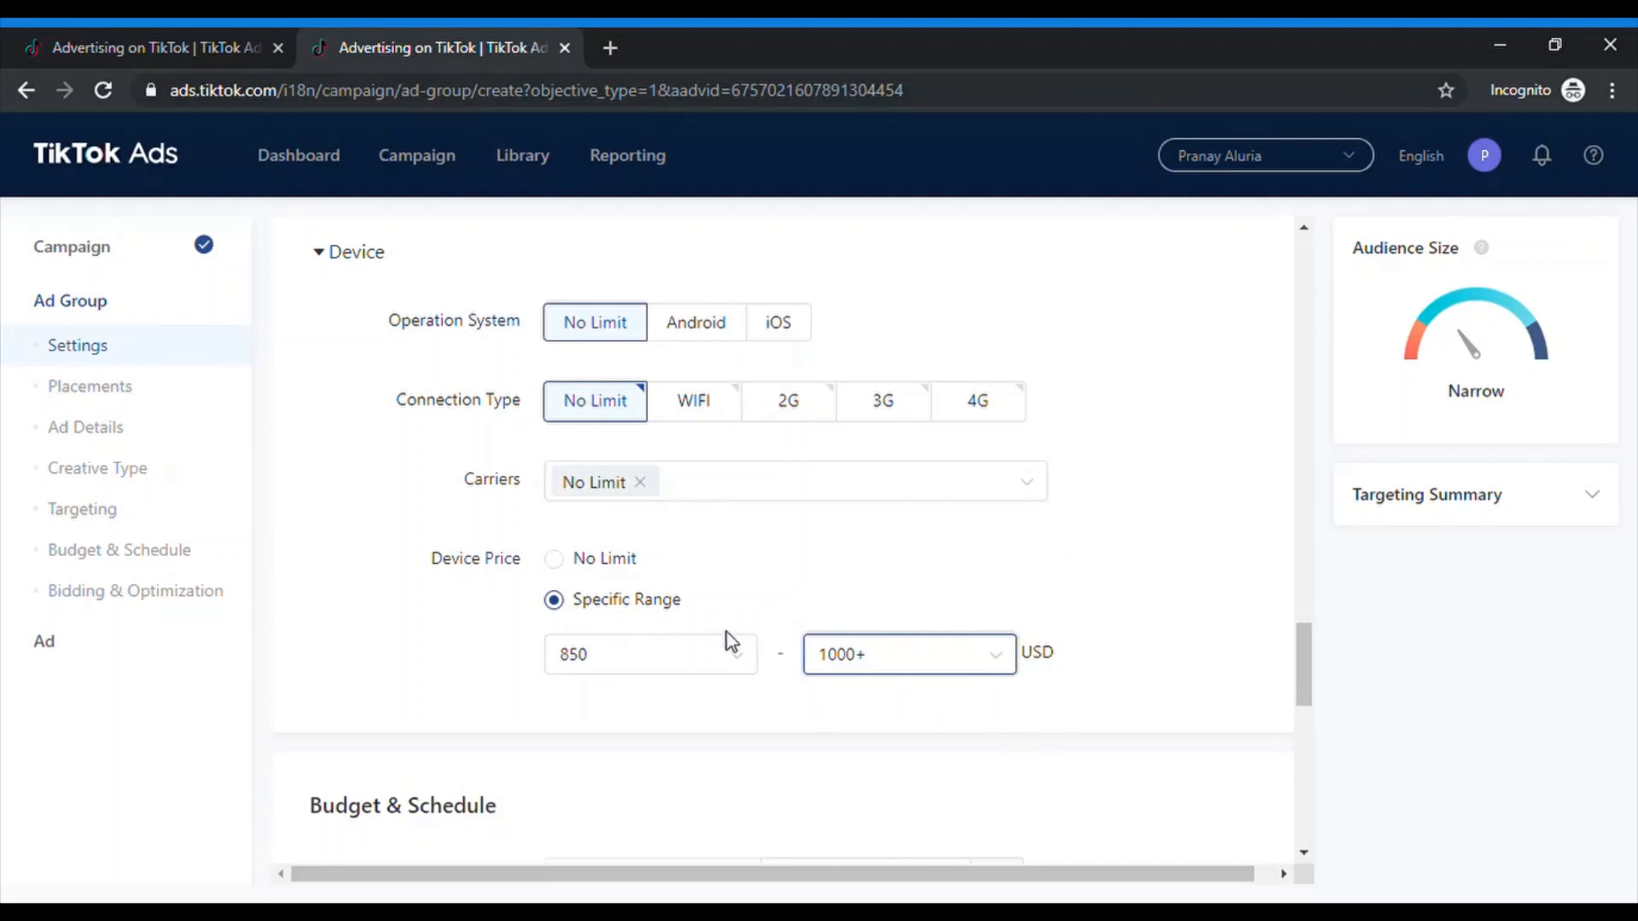
scroll(726, 632, up, 1)
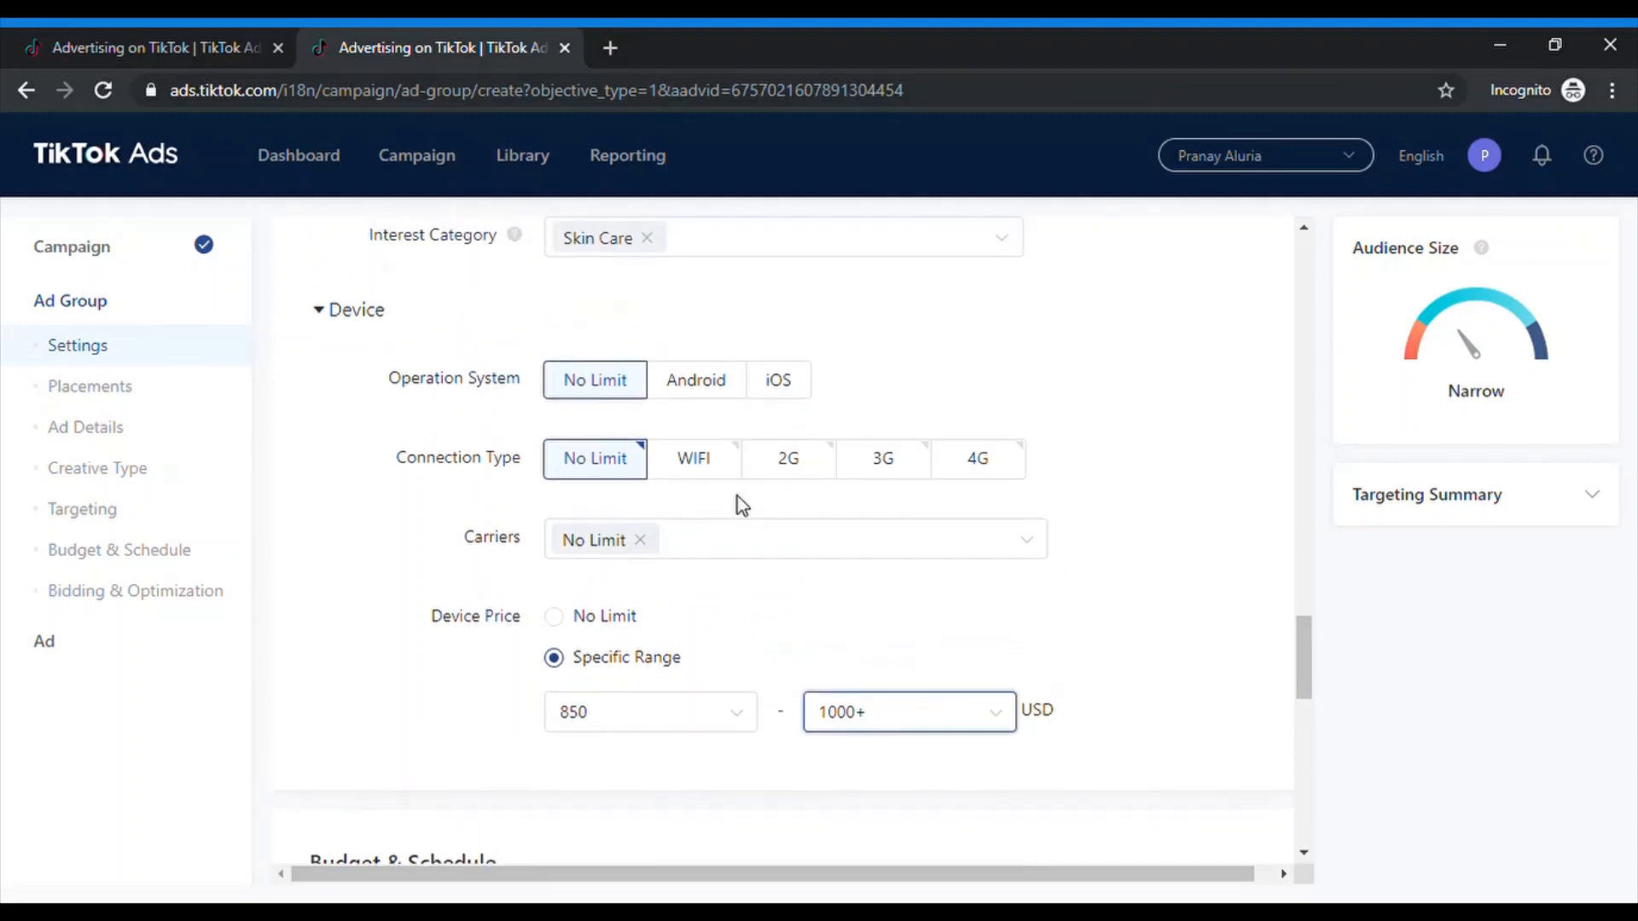
click(730, 394)
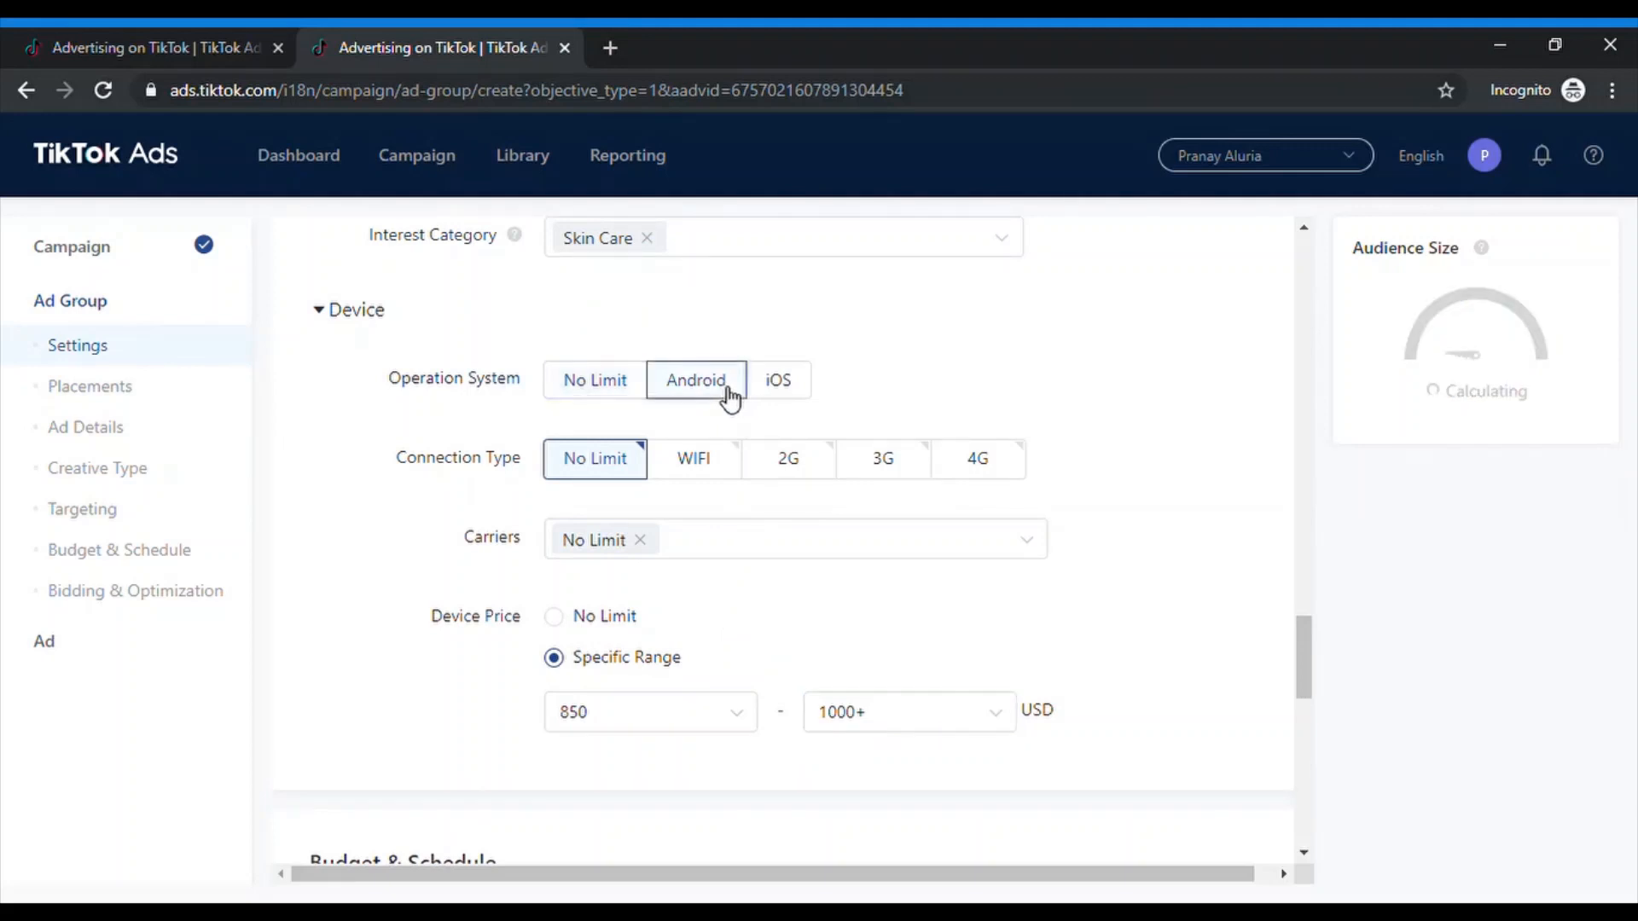
click(623, 390)
Set the ad group's daily budget to 3000 INR.
scroll(408, 635, down, 5)
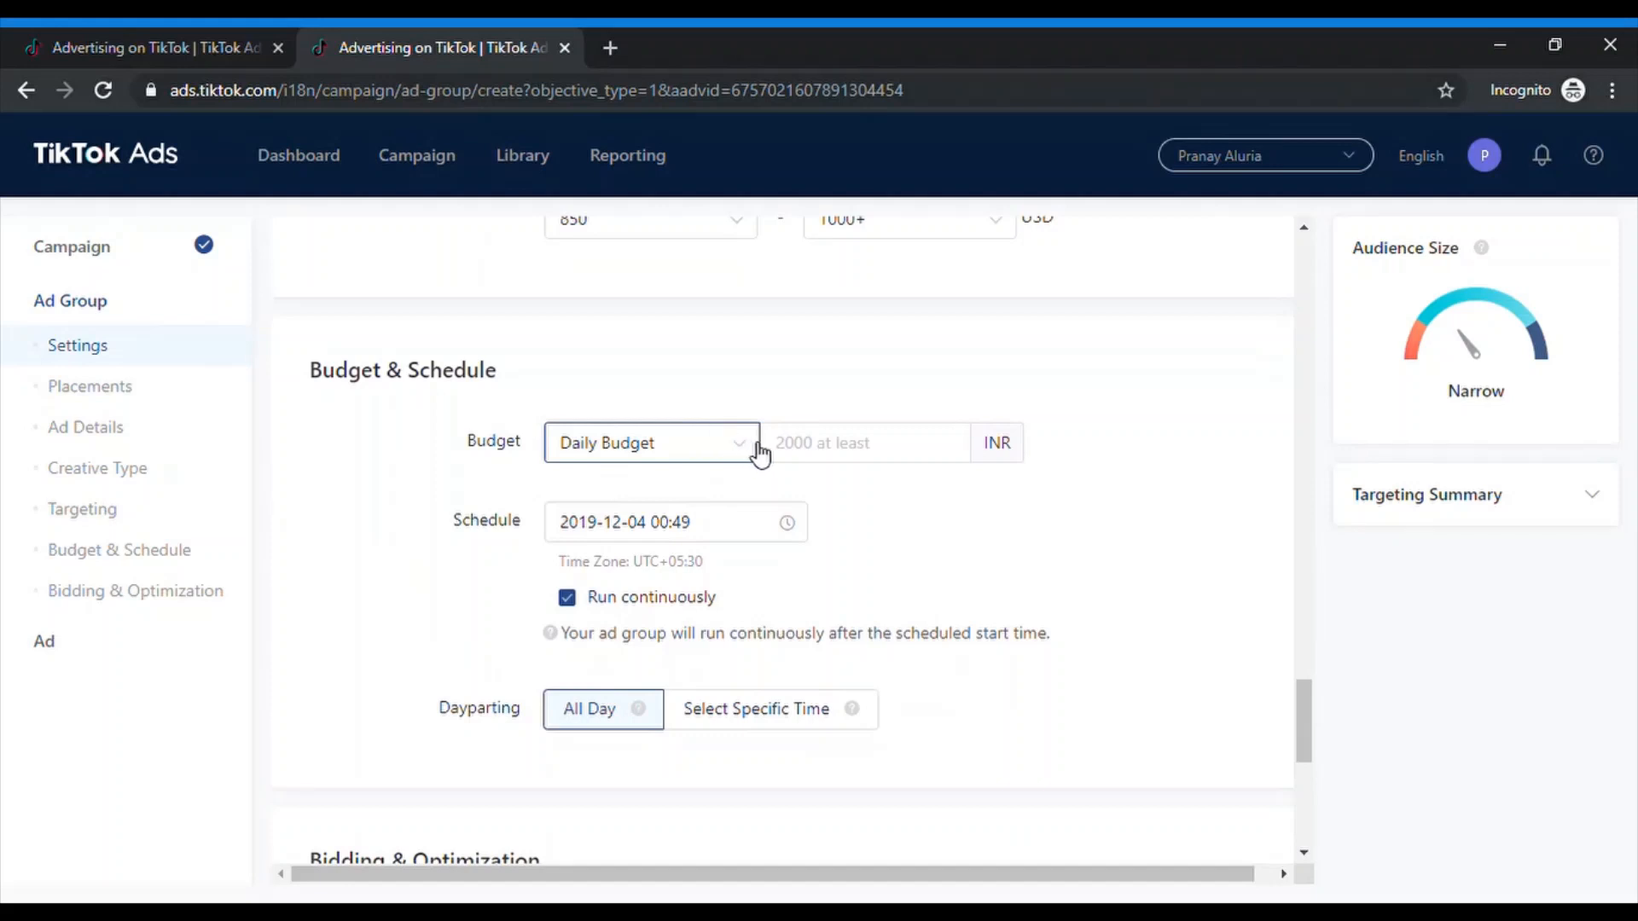
click(814, 445)
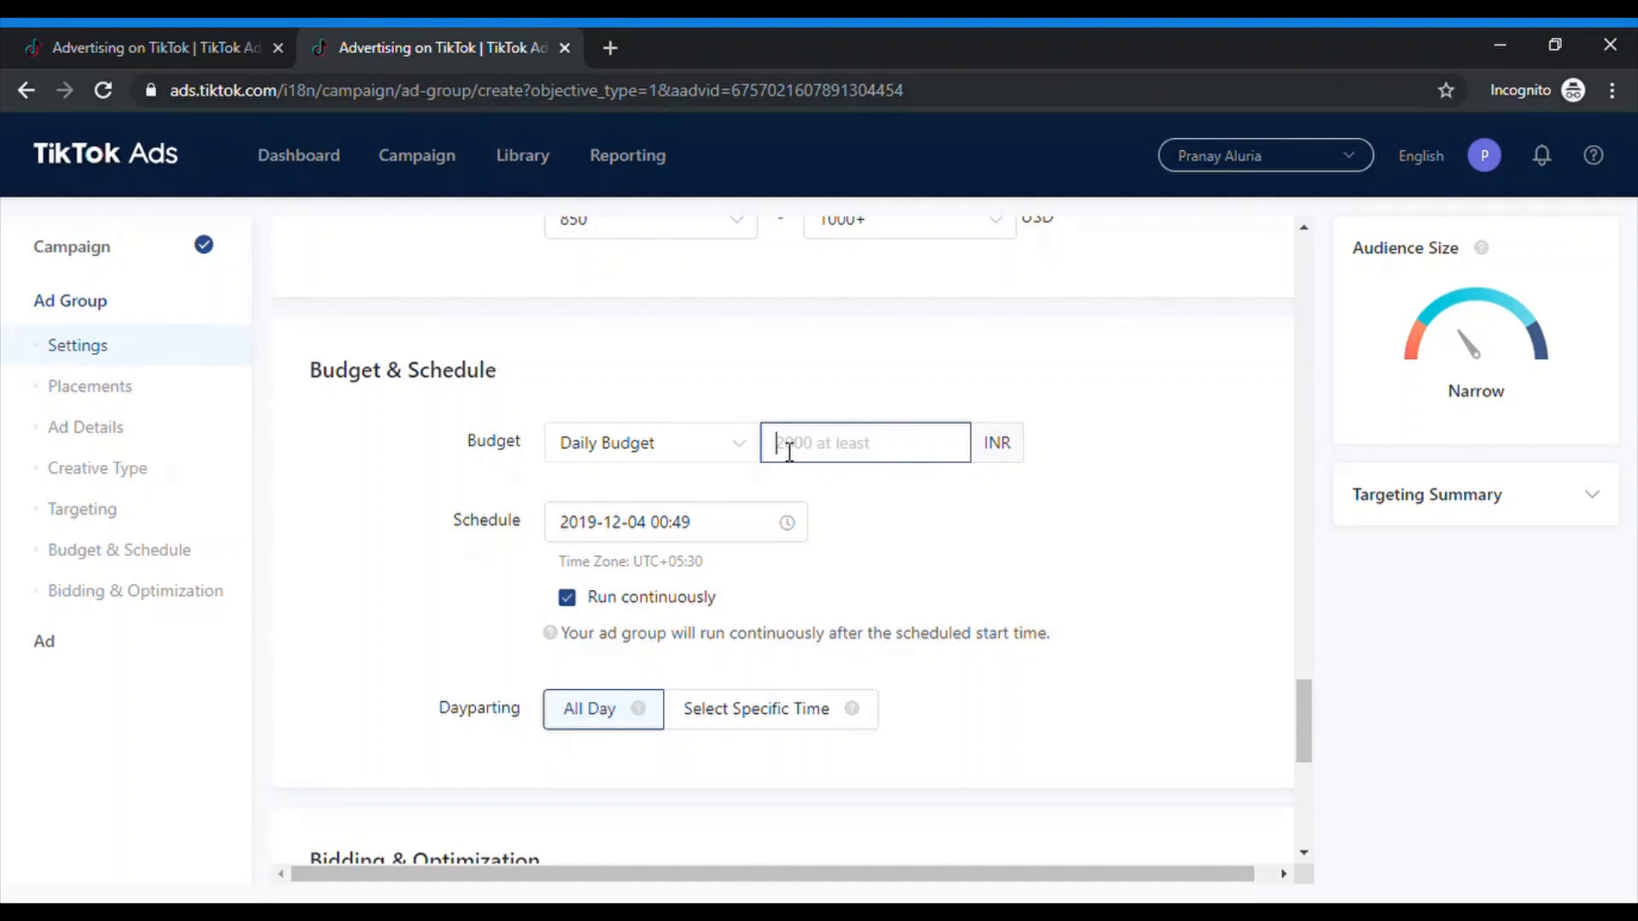
text(30)
key(BackSpace)
text(000)
click(866, 486)
Read the All Day help note, look at the specific-time dayparting grid, and return the dayparting to All Day.
scroll(896, 572, down, 1)
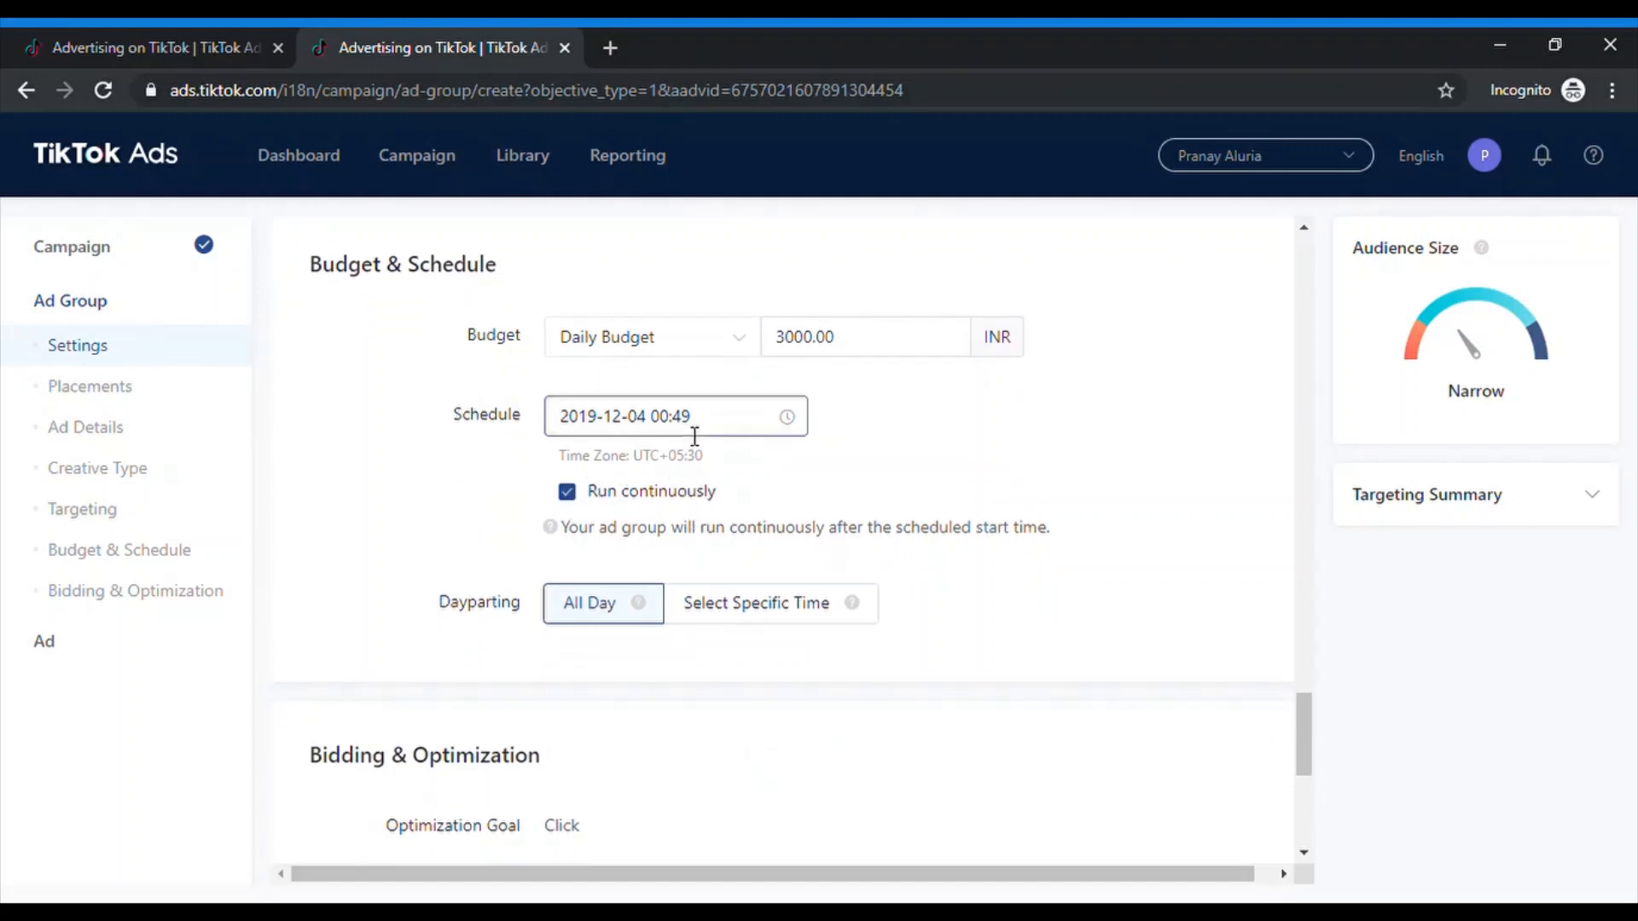
scroll(704, 495, down, 1)
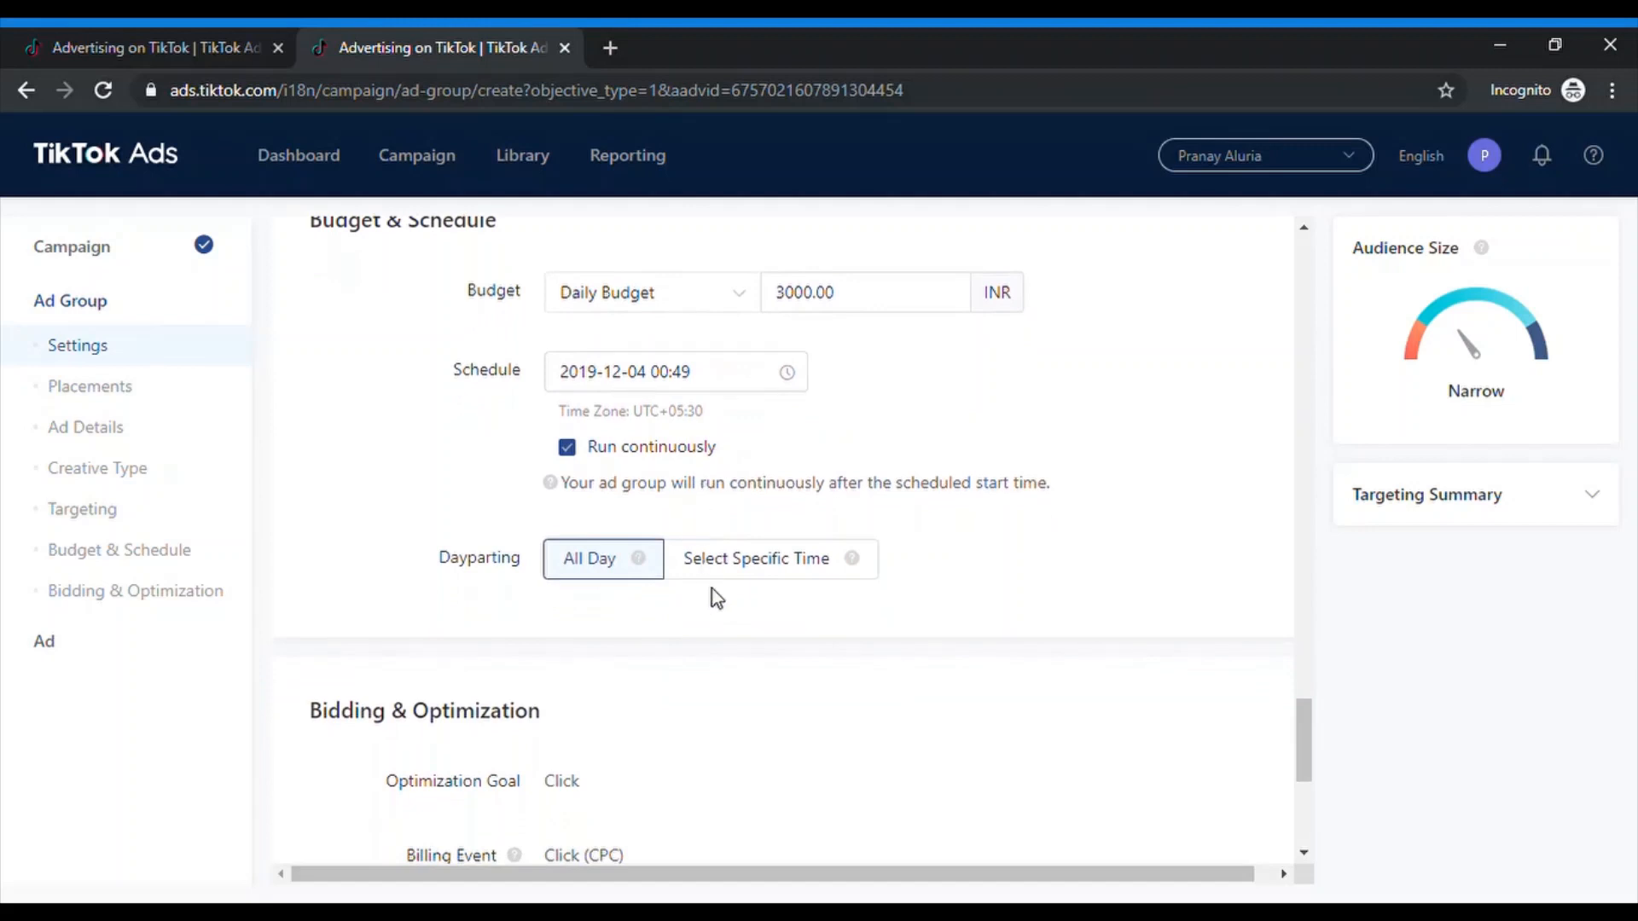
mouse_move(649, 571)
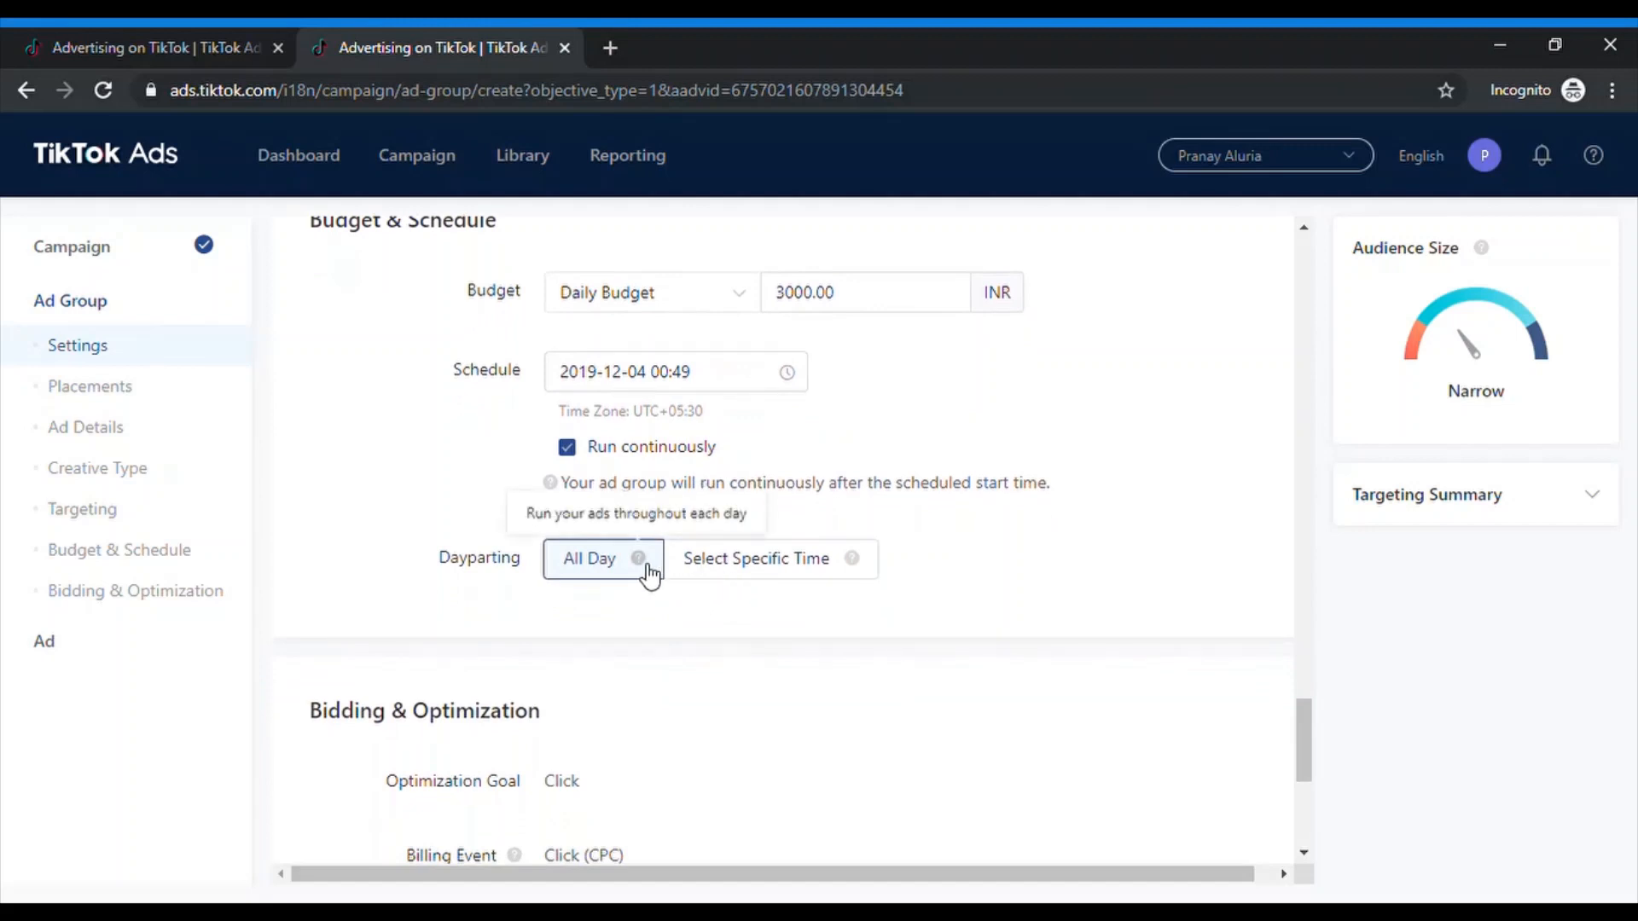
click(706, 559)
scroll(709, 627, down, 3)
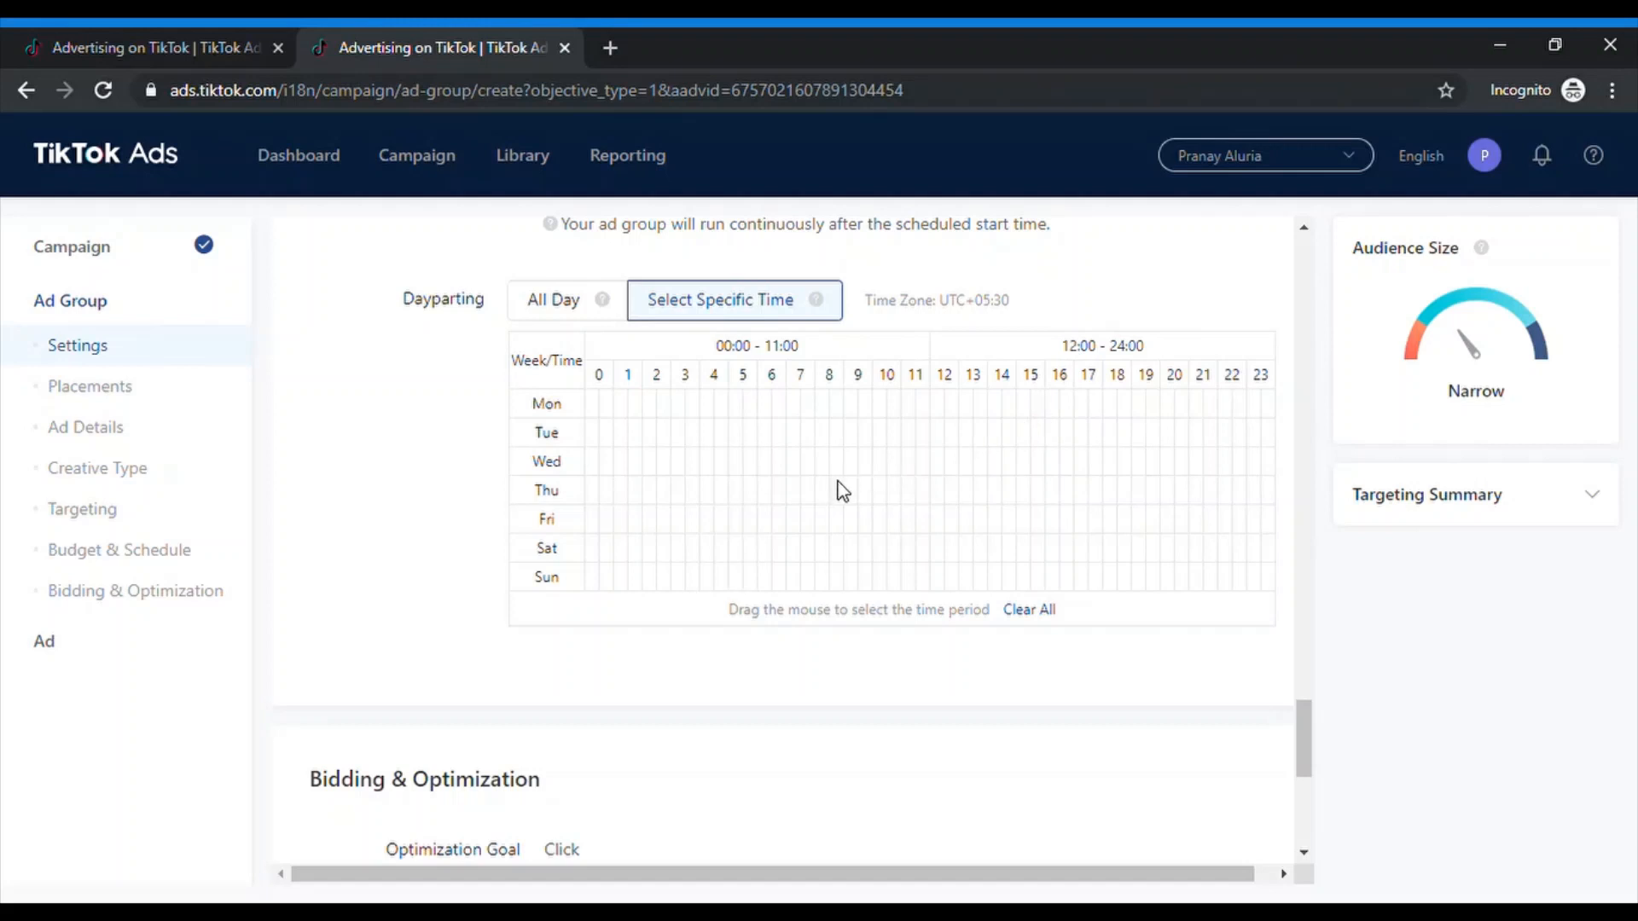
click(568, 317)
scroll(597, 355, up, 2)
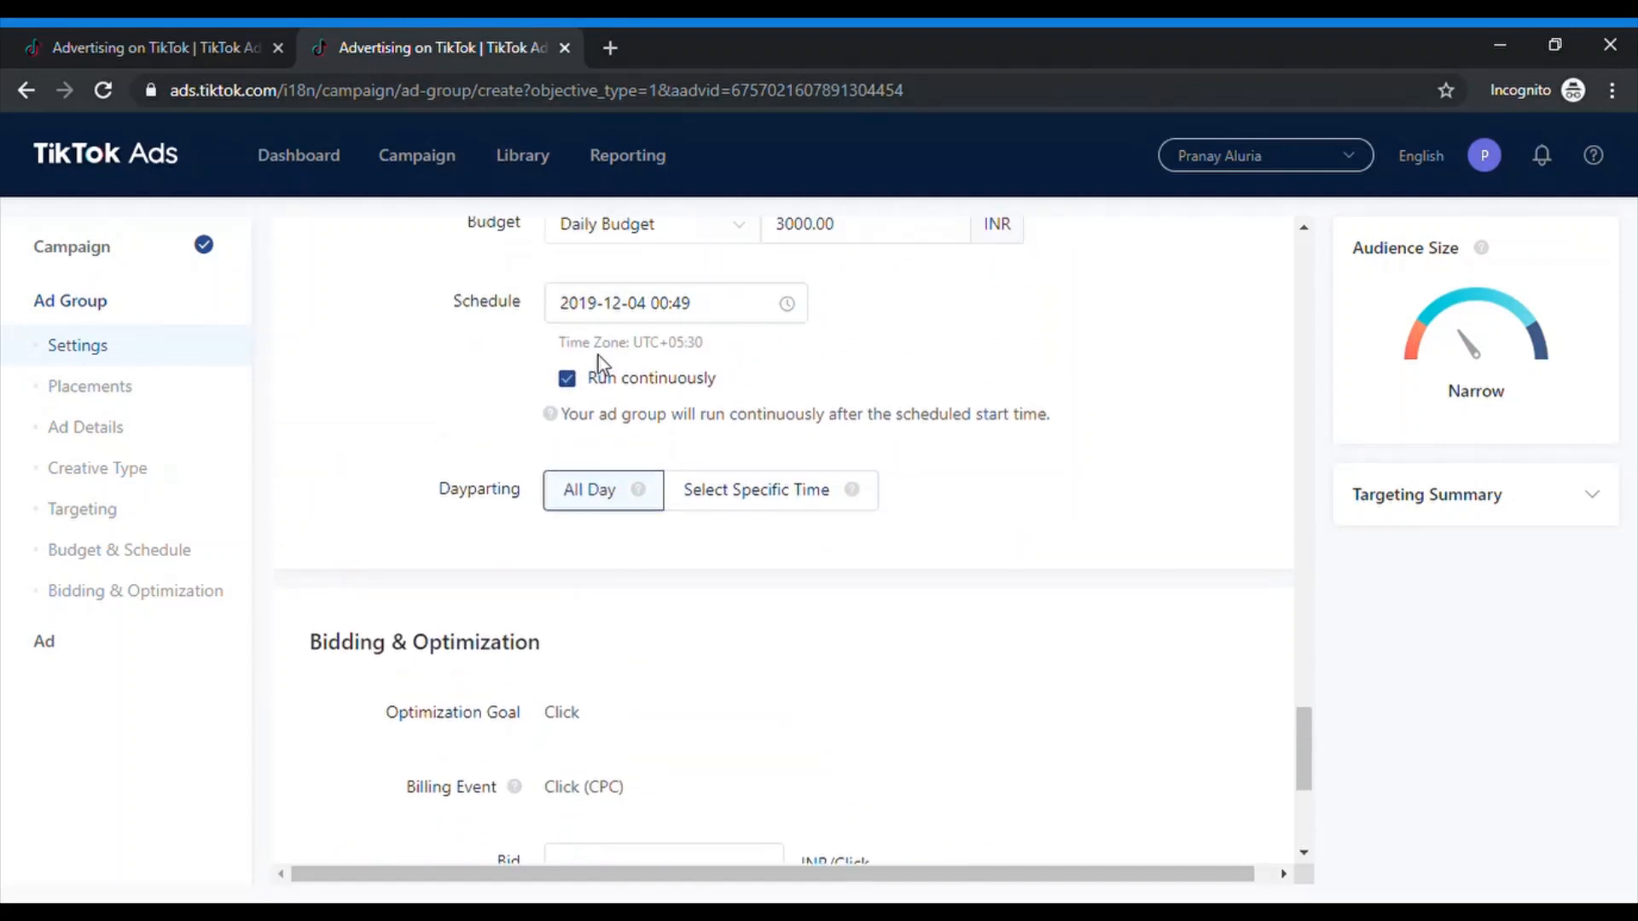
scroll(705, 376, up, 1)
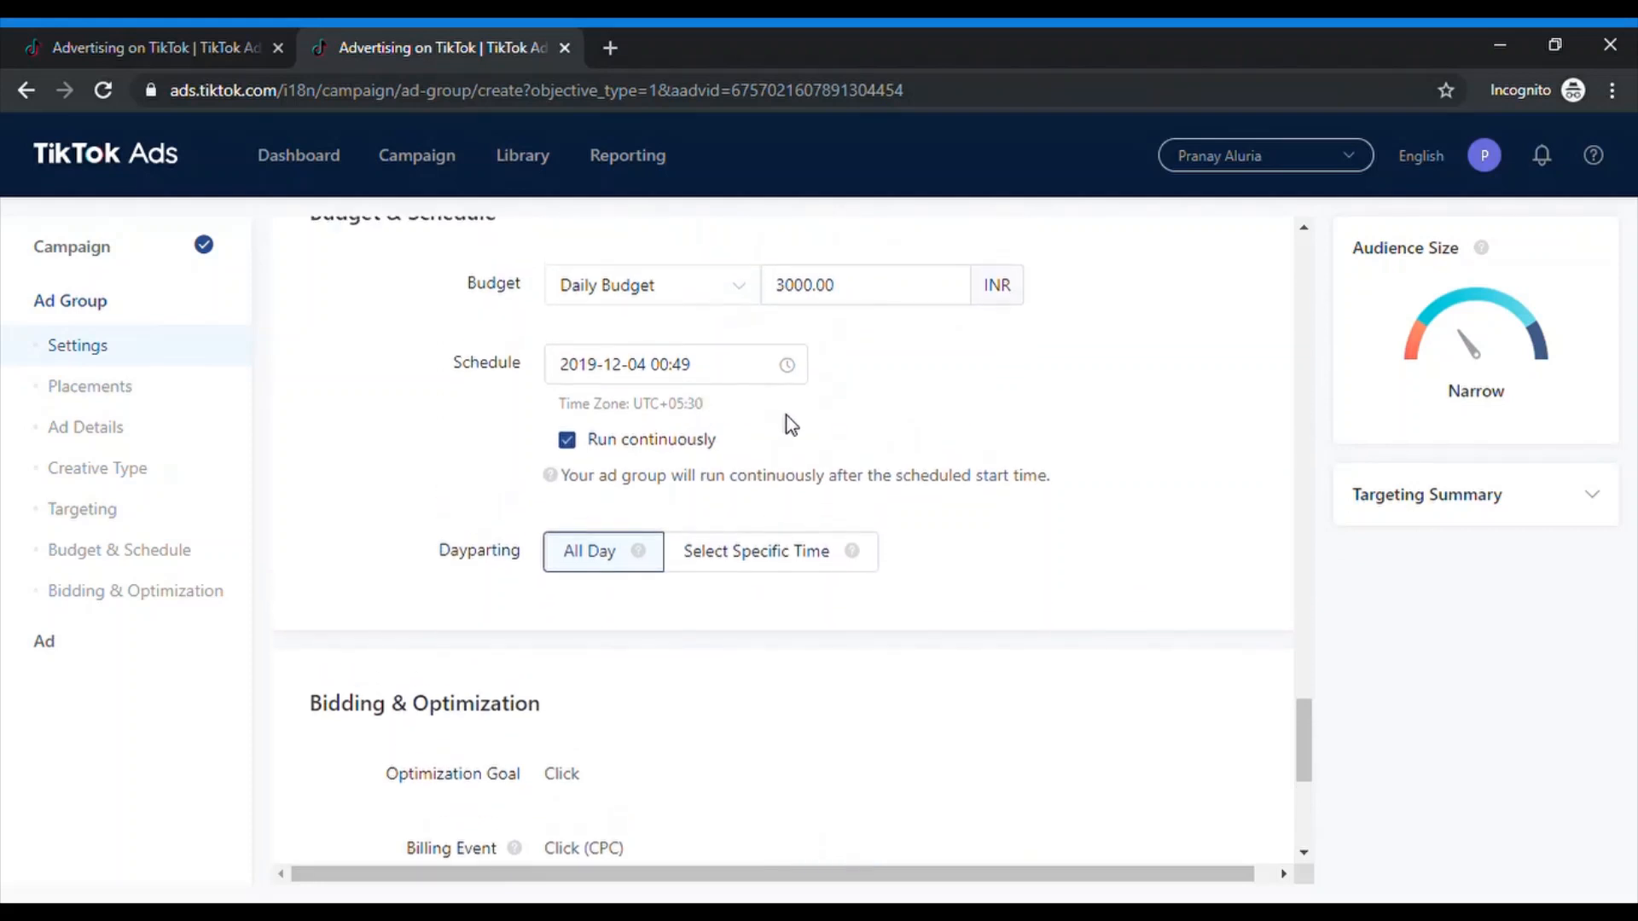
Set the bid to 5 INR per click and choose Accelerated as the delivery type.
scroll(792, 424, down, 3)
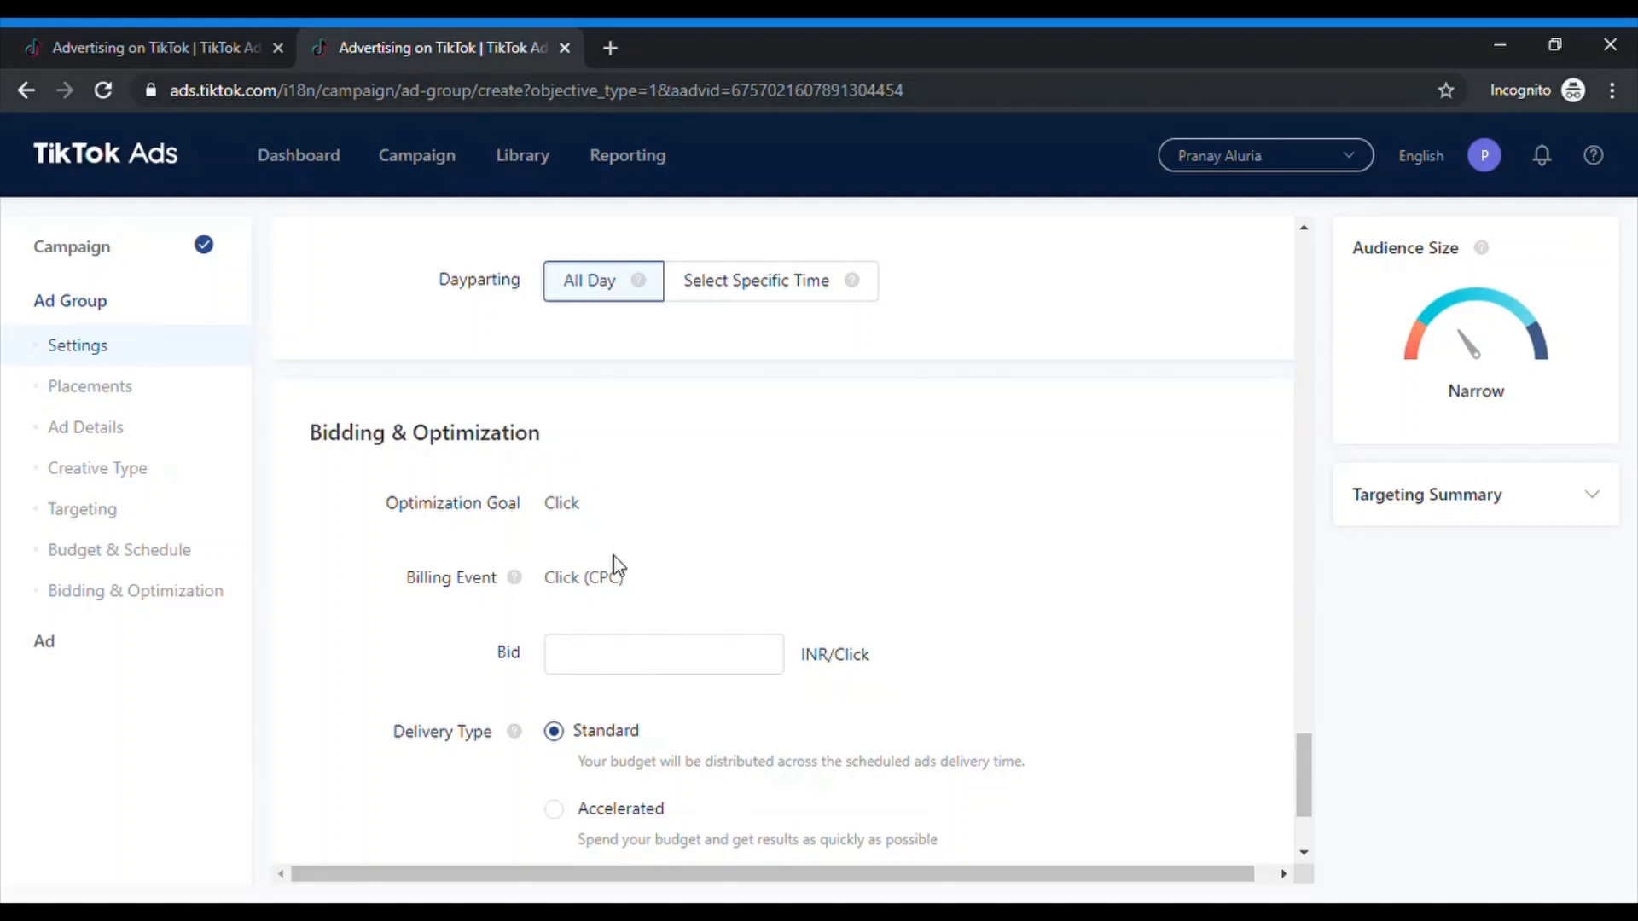
scroll(612, 556, down, 1)
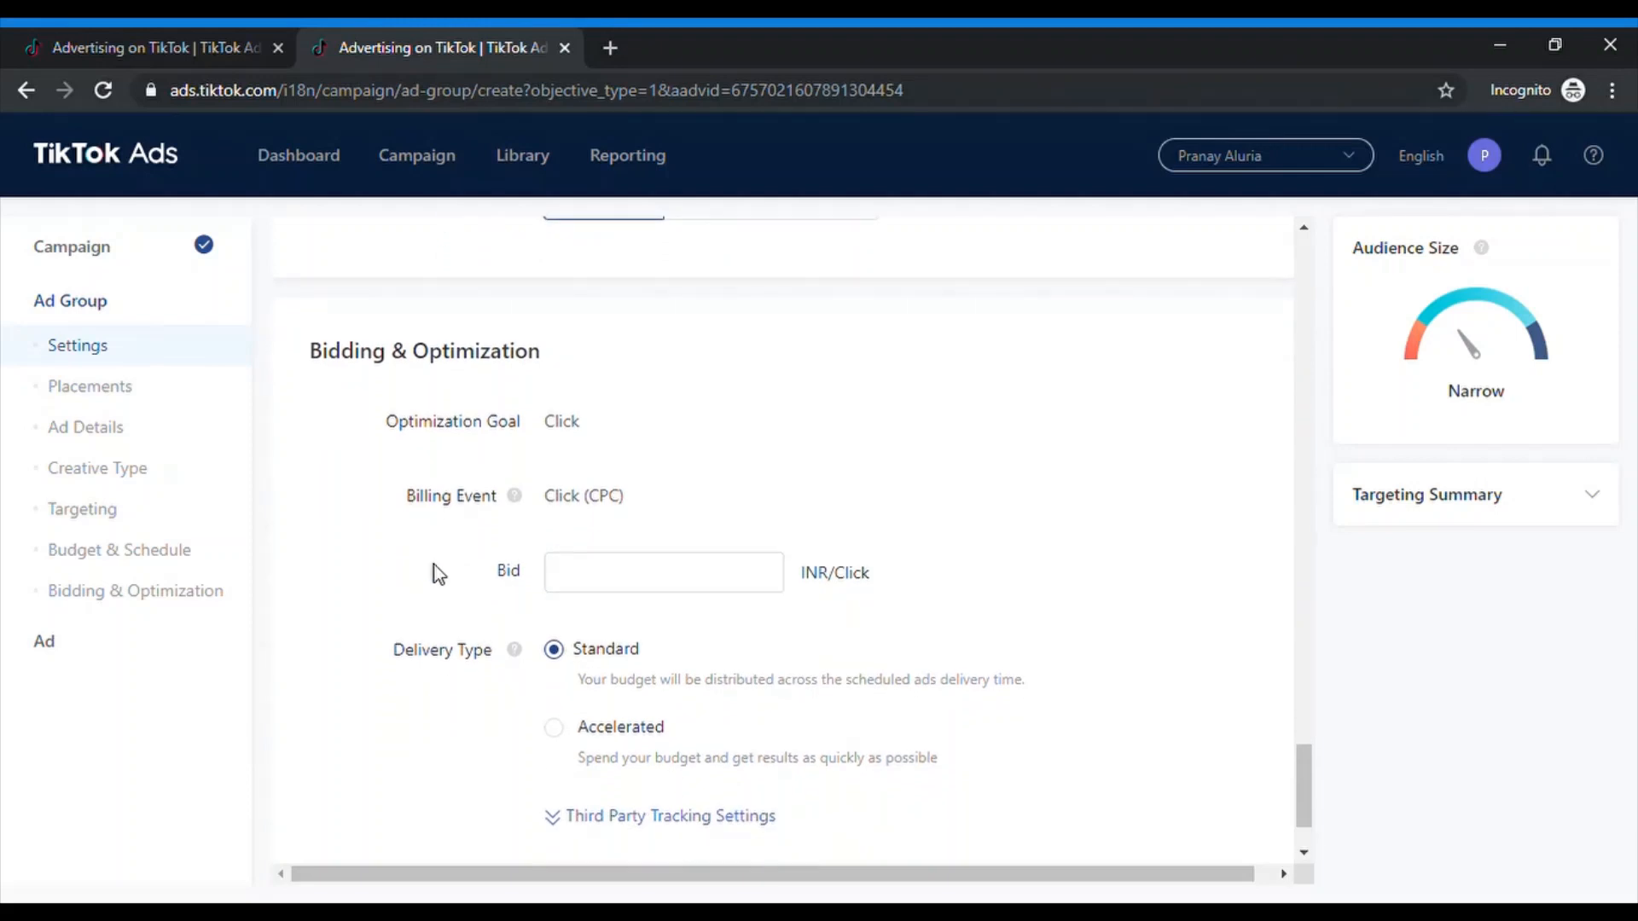
scroll(438, 573, down, 1)
click(704, 457)
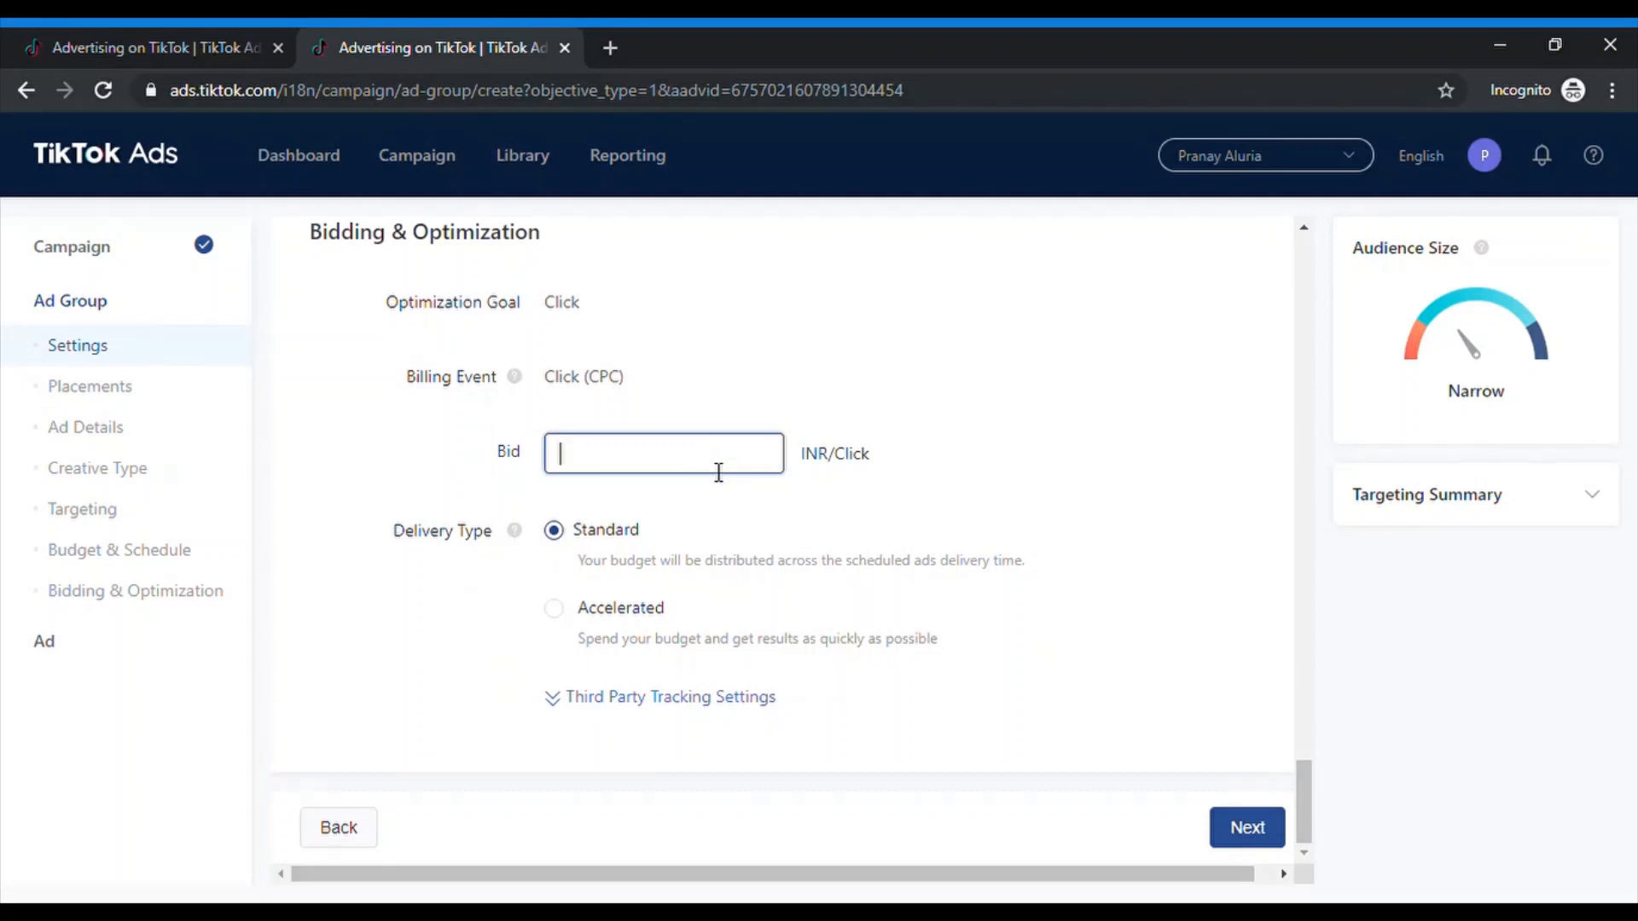
text(5)
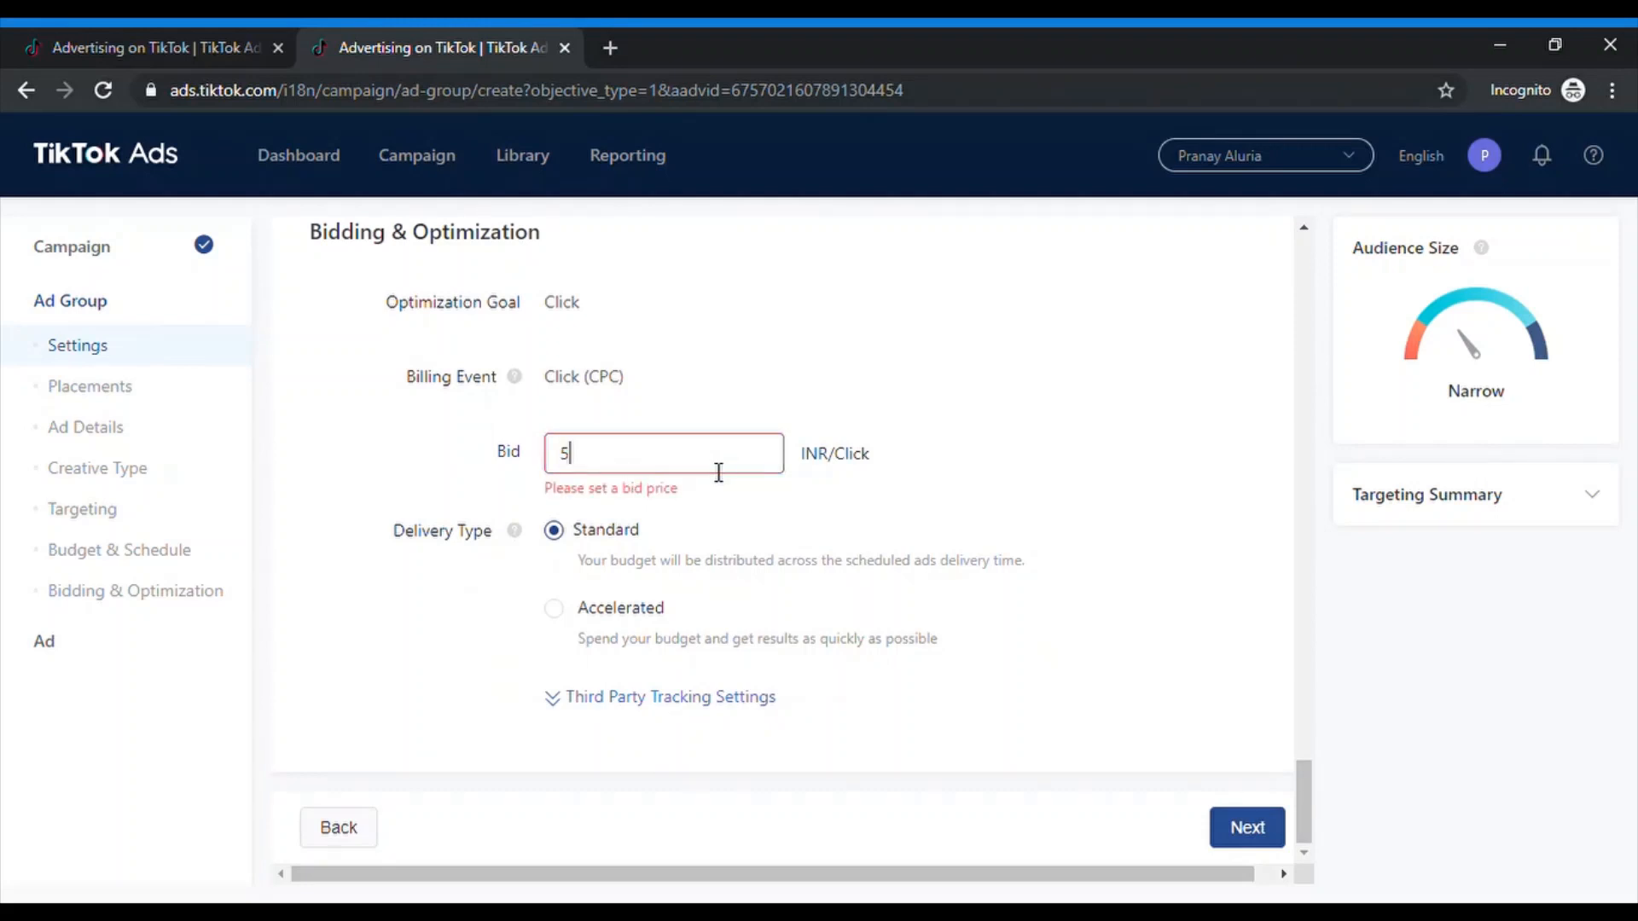
click(776, 499)
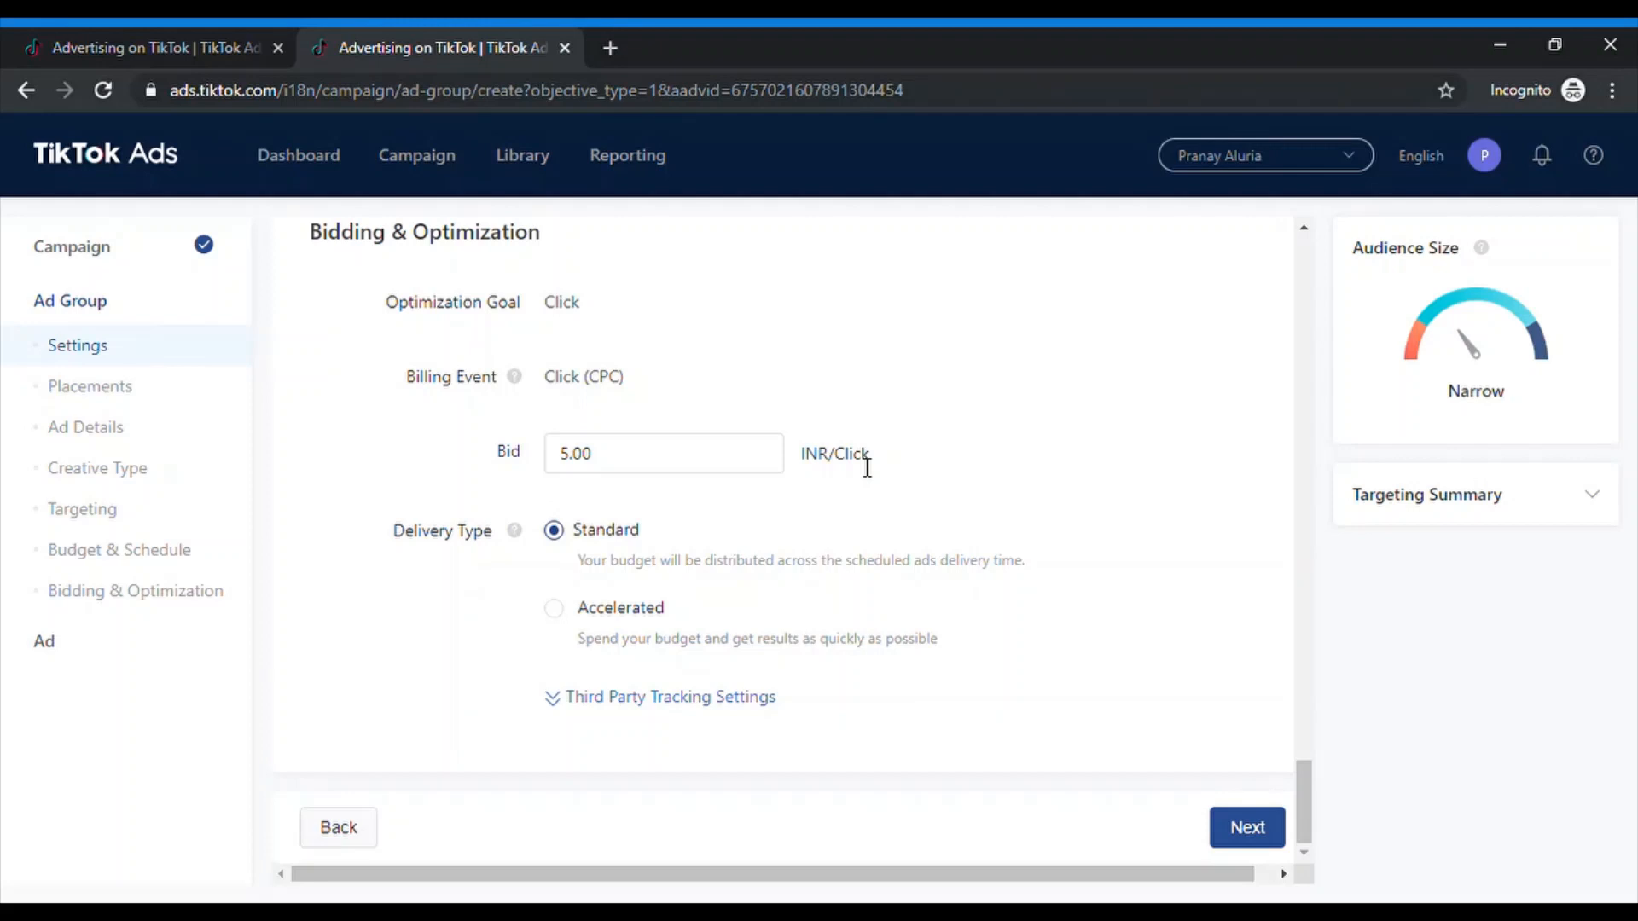
mouse_move(520, 543)
click(559, 609)
Switch the dayparting to Select Specific Time and review the ad group's Bidding & Optimization settings.
scroll(1127, 613, up, 5)
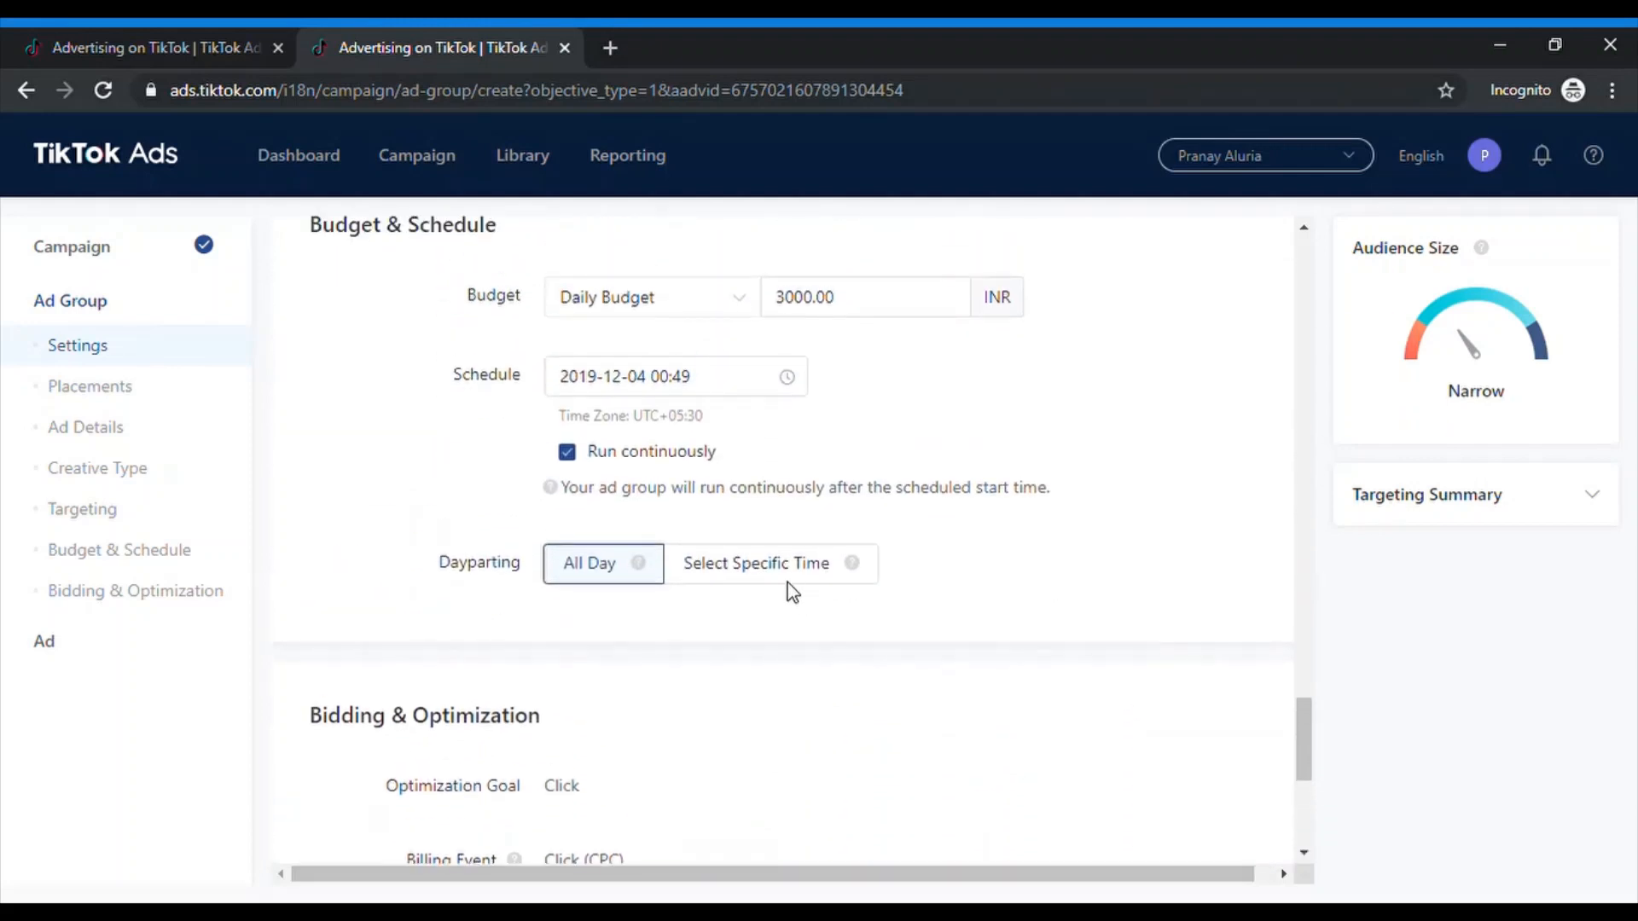
click(790, 589)
scroll(695, 663, down, 2)
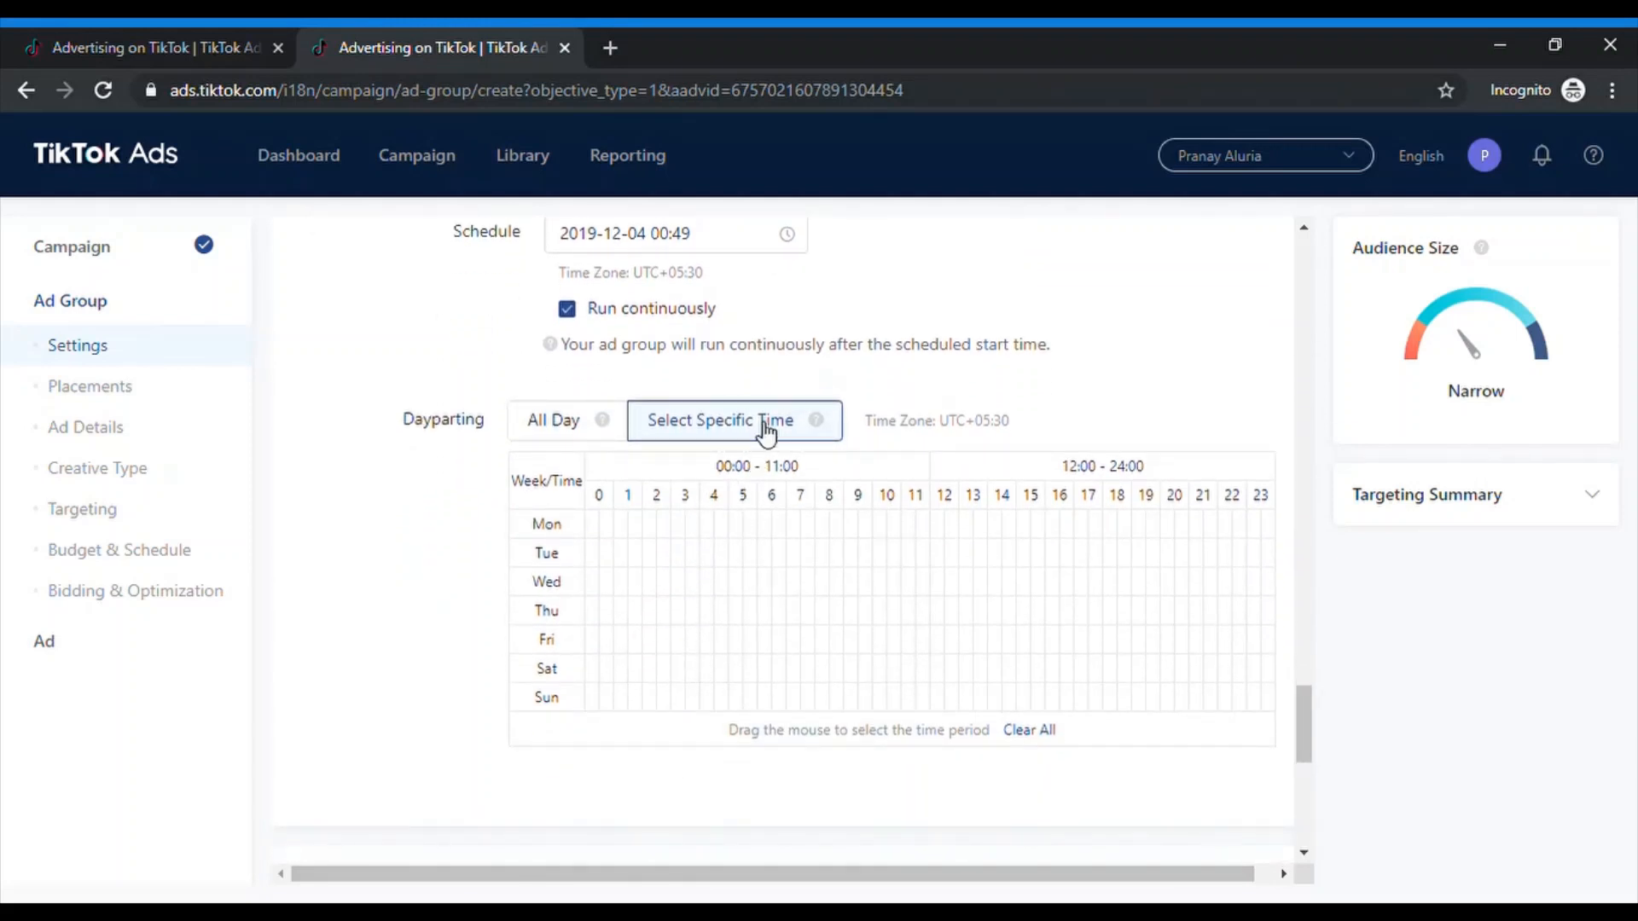
scroll(366, 657, down, 3)
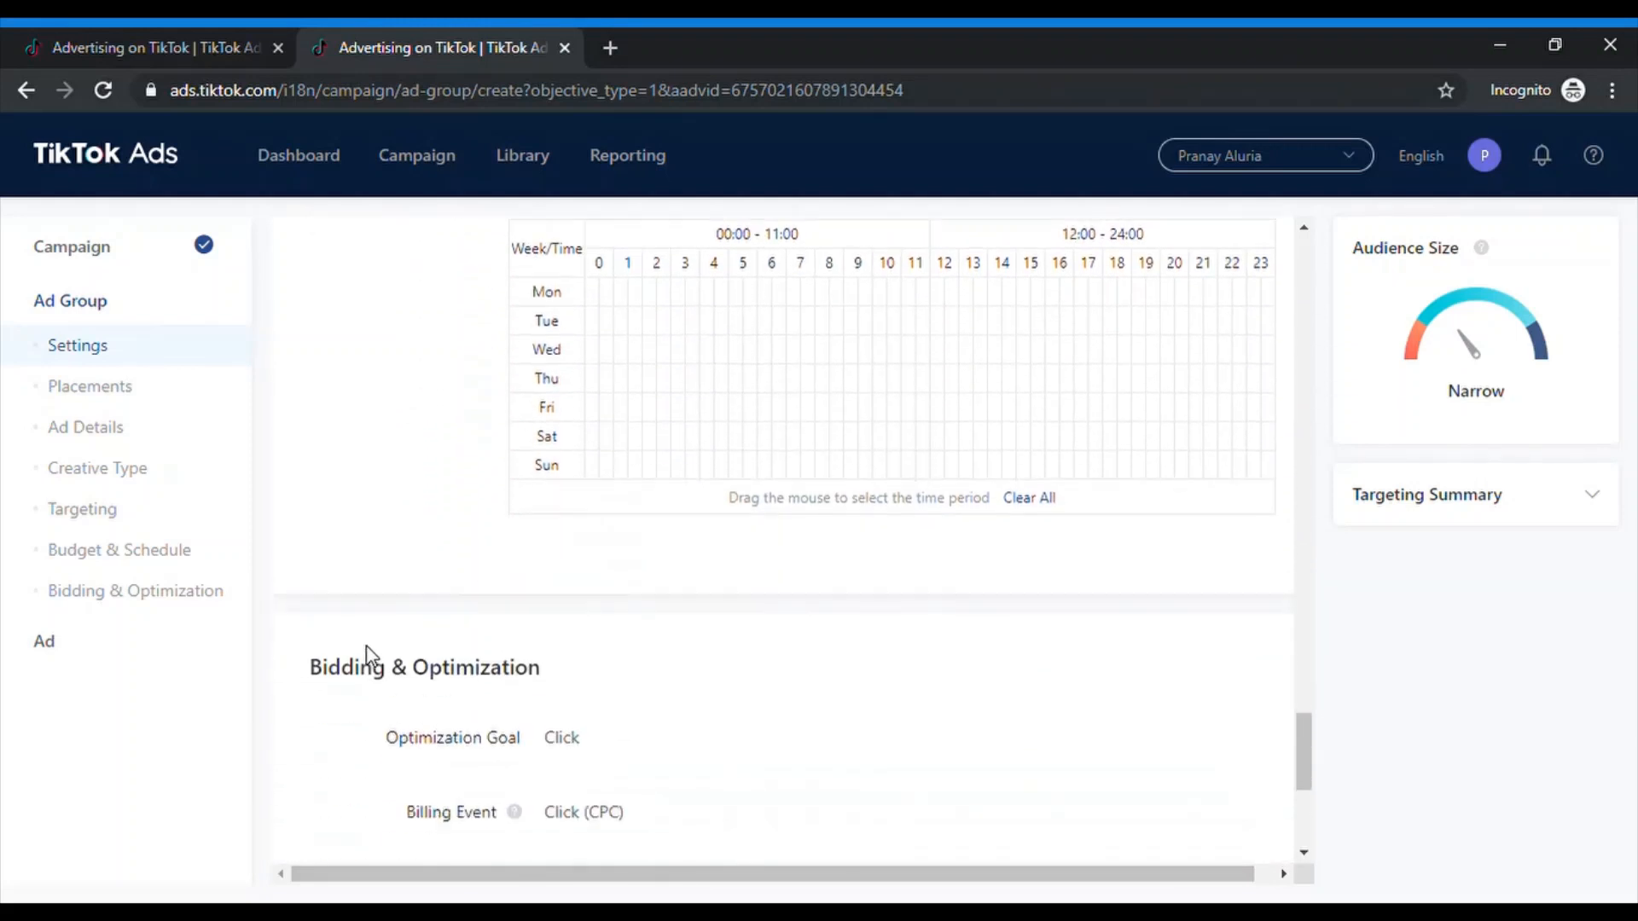
scroll(369, 656, down, 5)
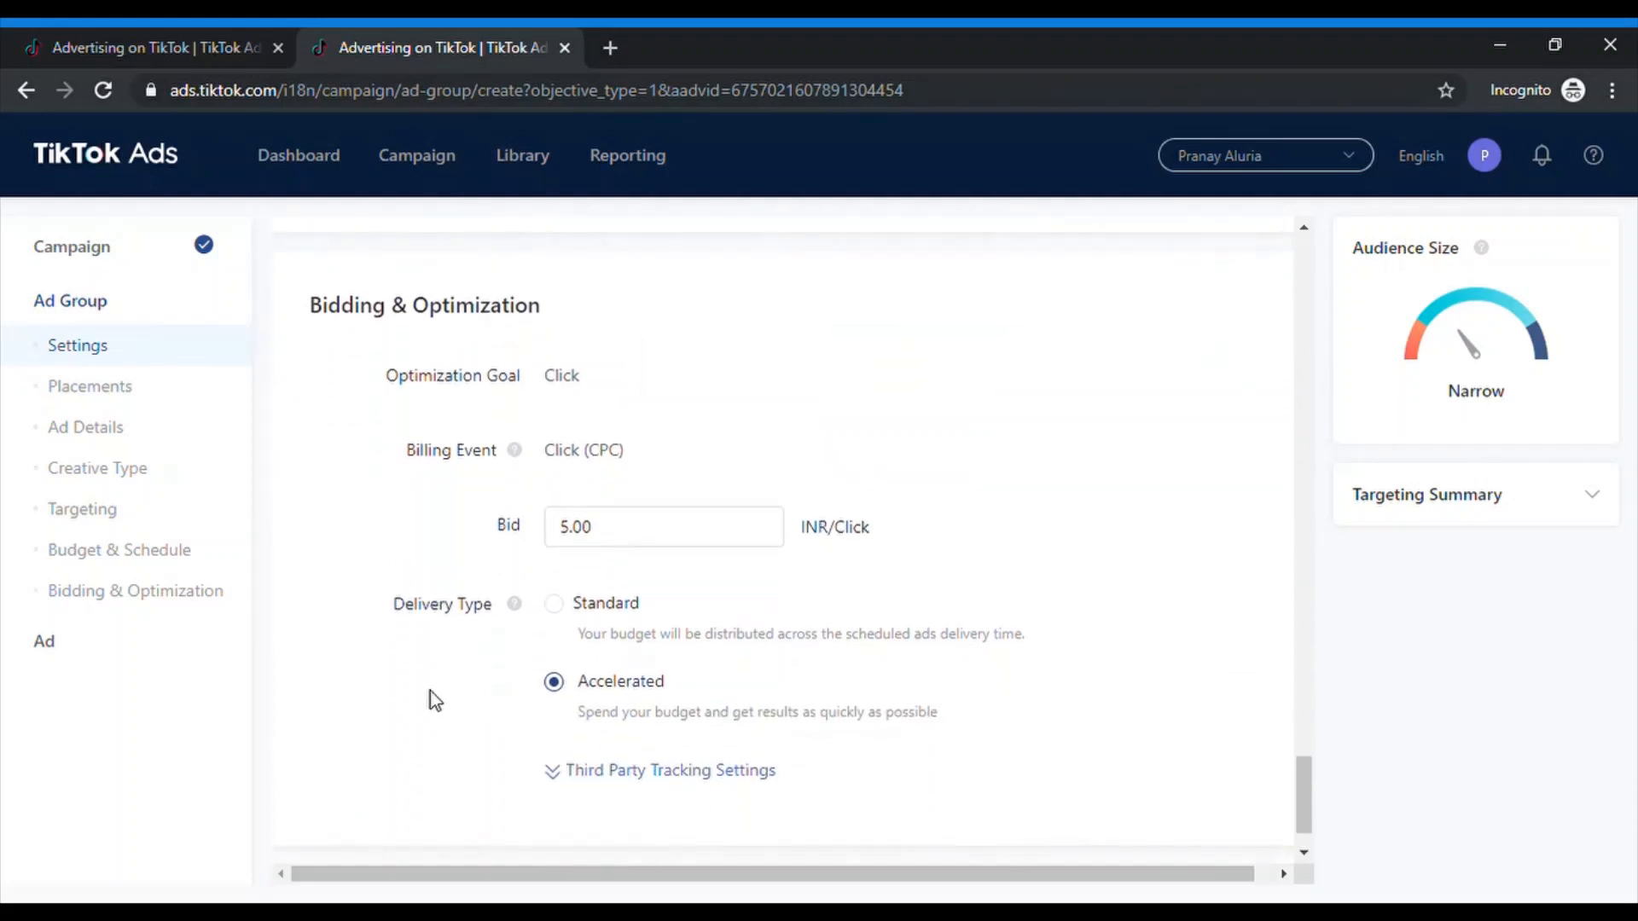
scroll(430, 689, down, 1)
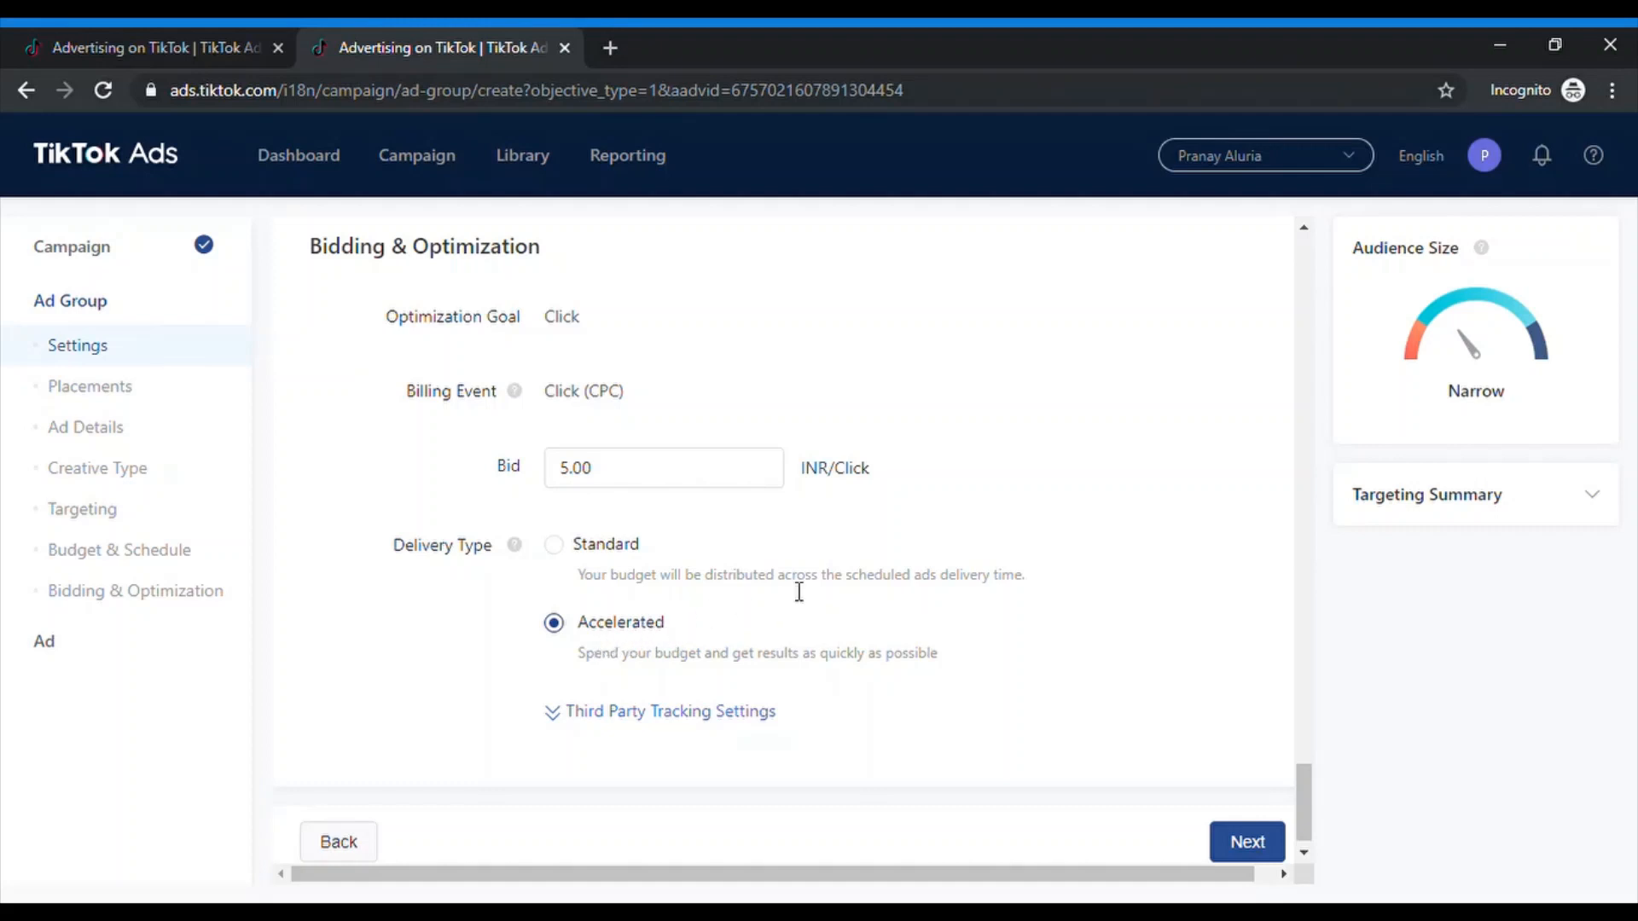
scroll(792, 589, up, 5)
scroll(787, 582, down, 5)
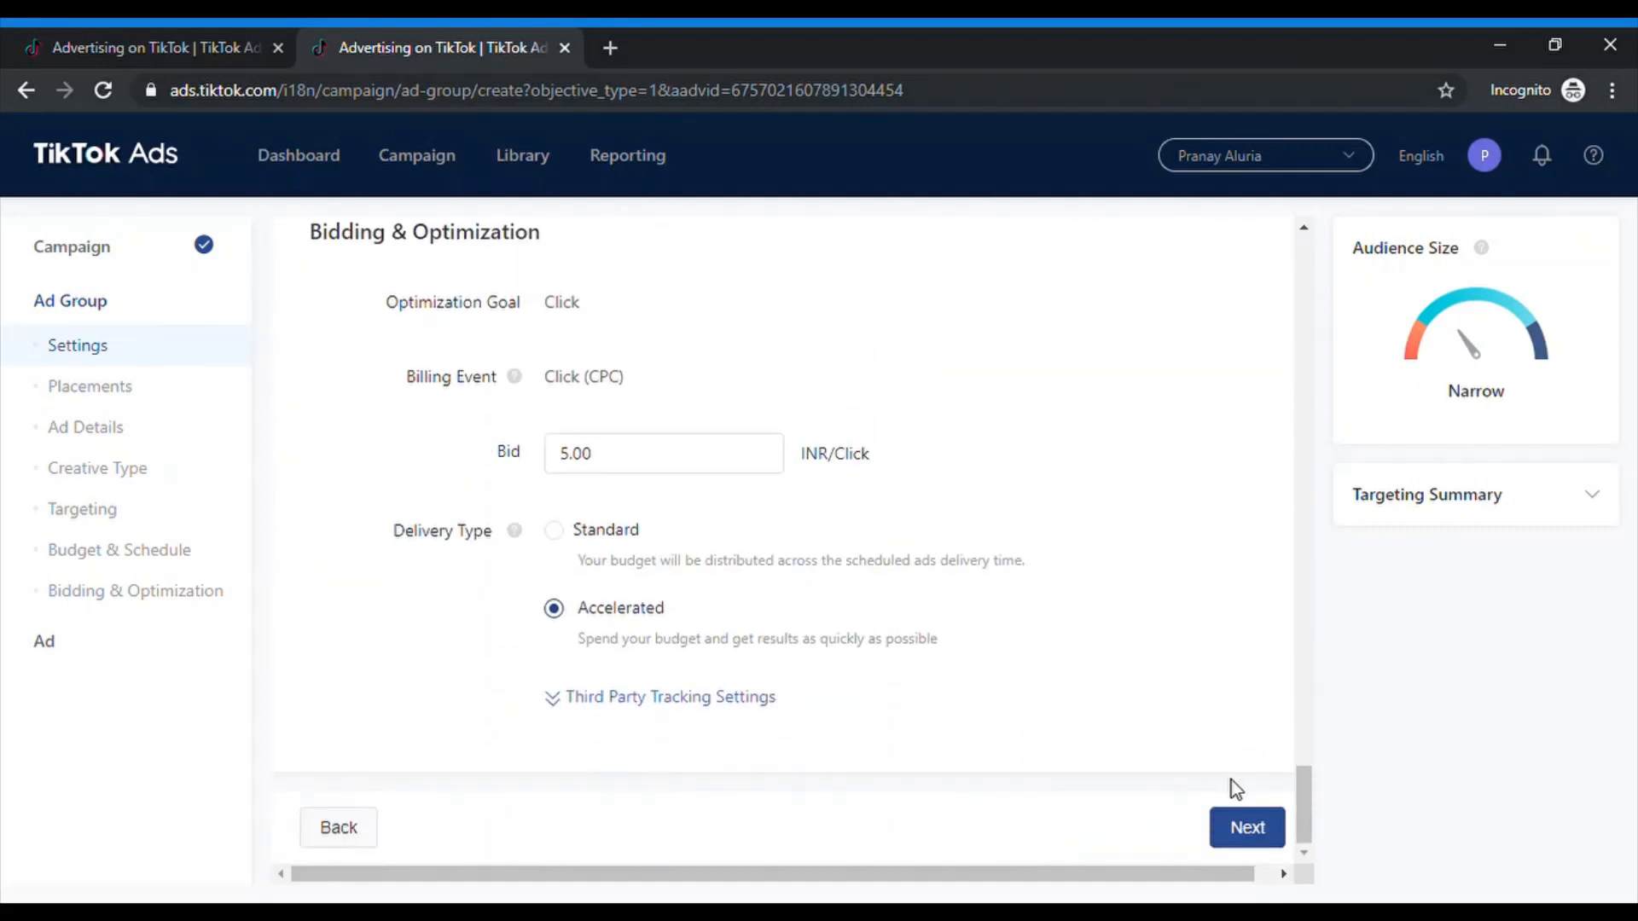
Change the ad group's device price targeting to No Limit and continue to the ad creation page.
click(1245, 827)
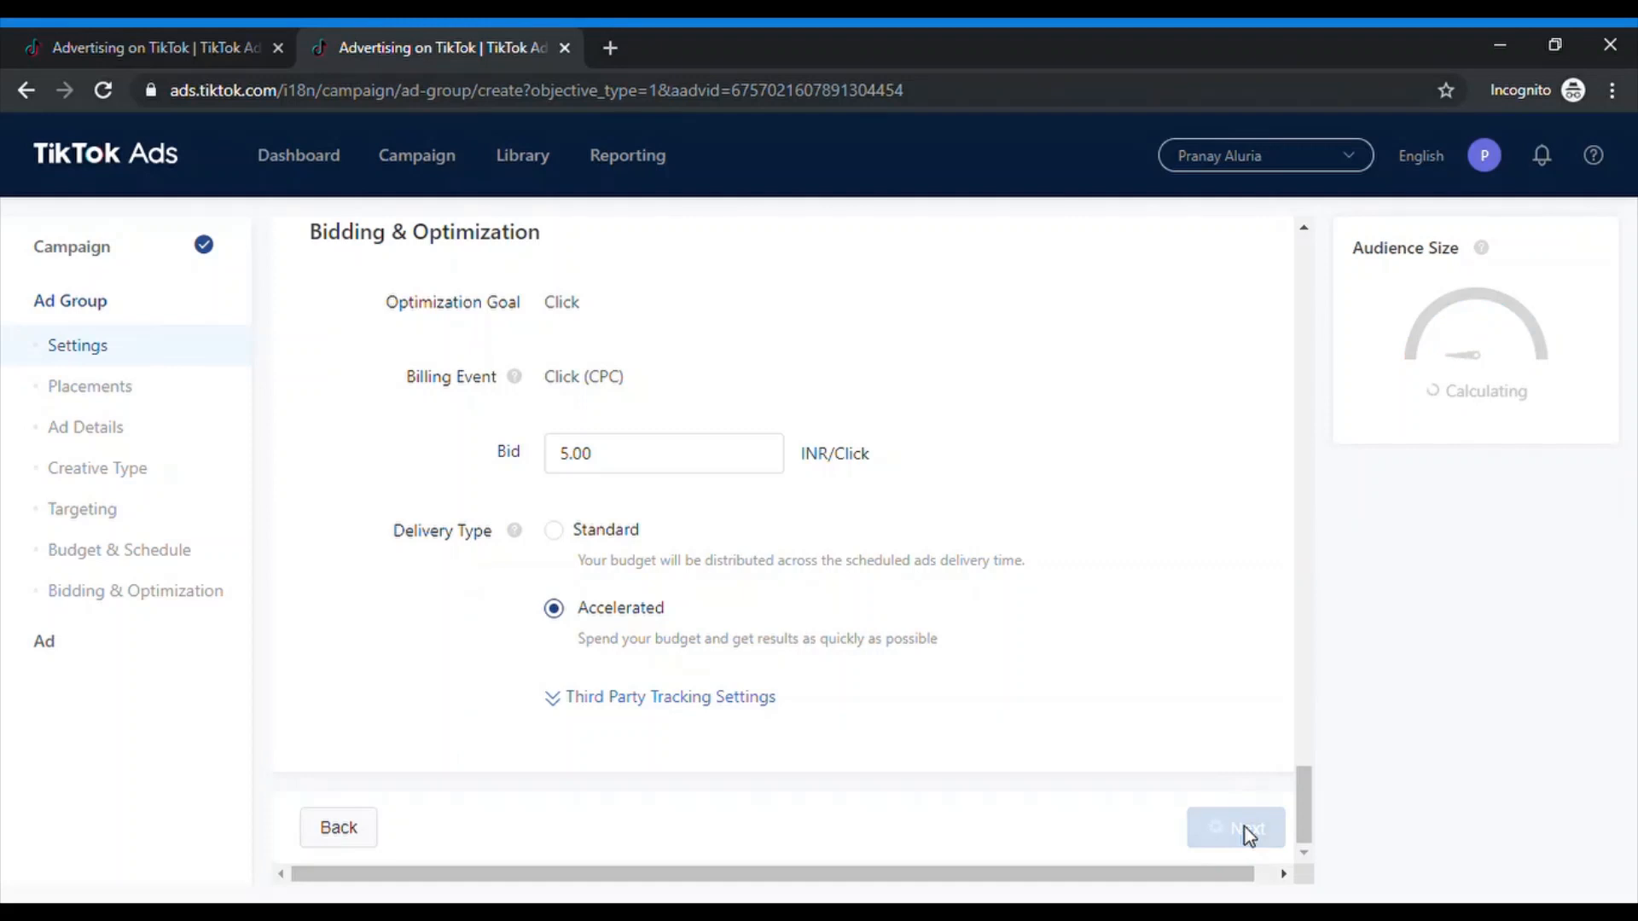
scroll(1108, 554, up, 10)
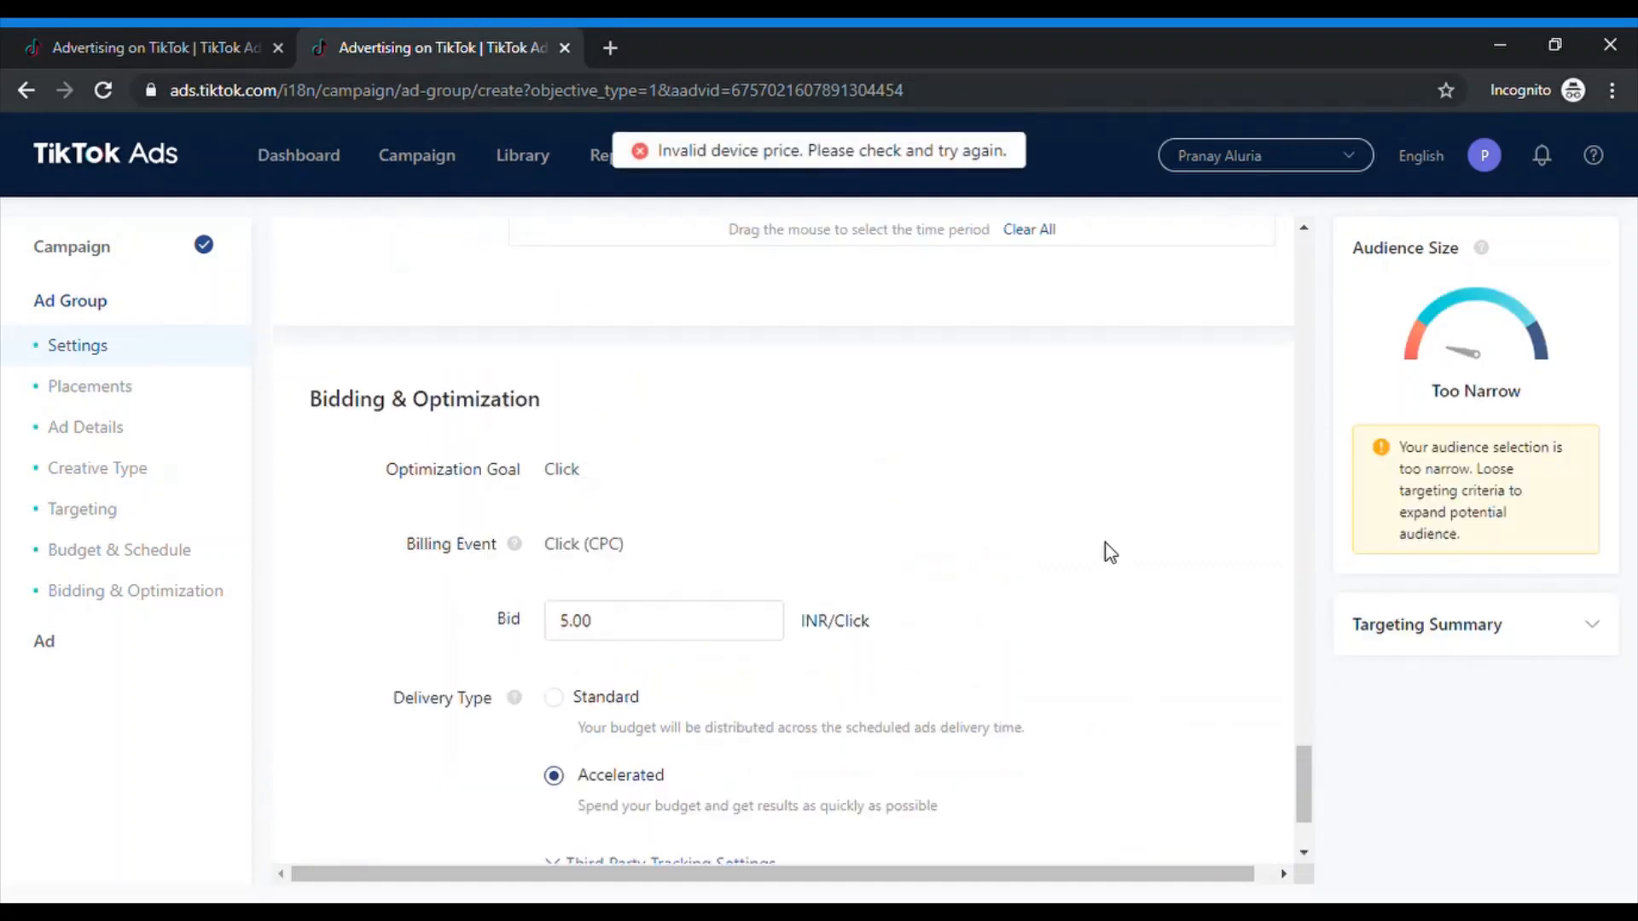
scroll(1108, 553, up, 4)
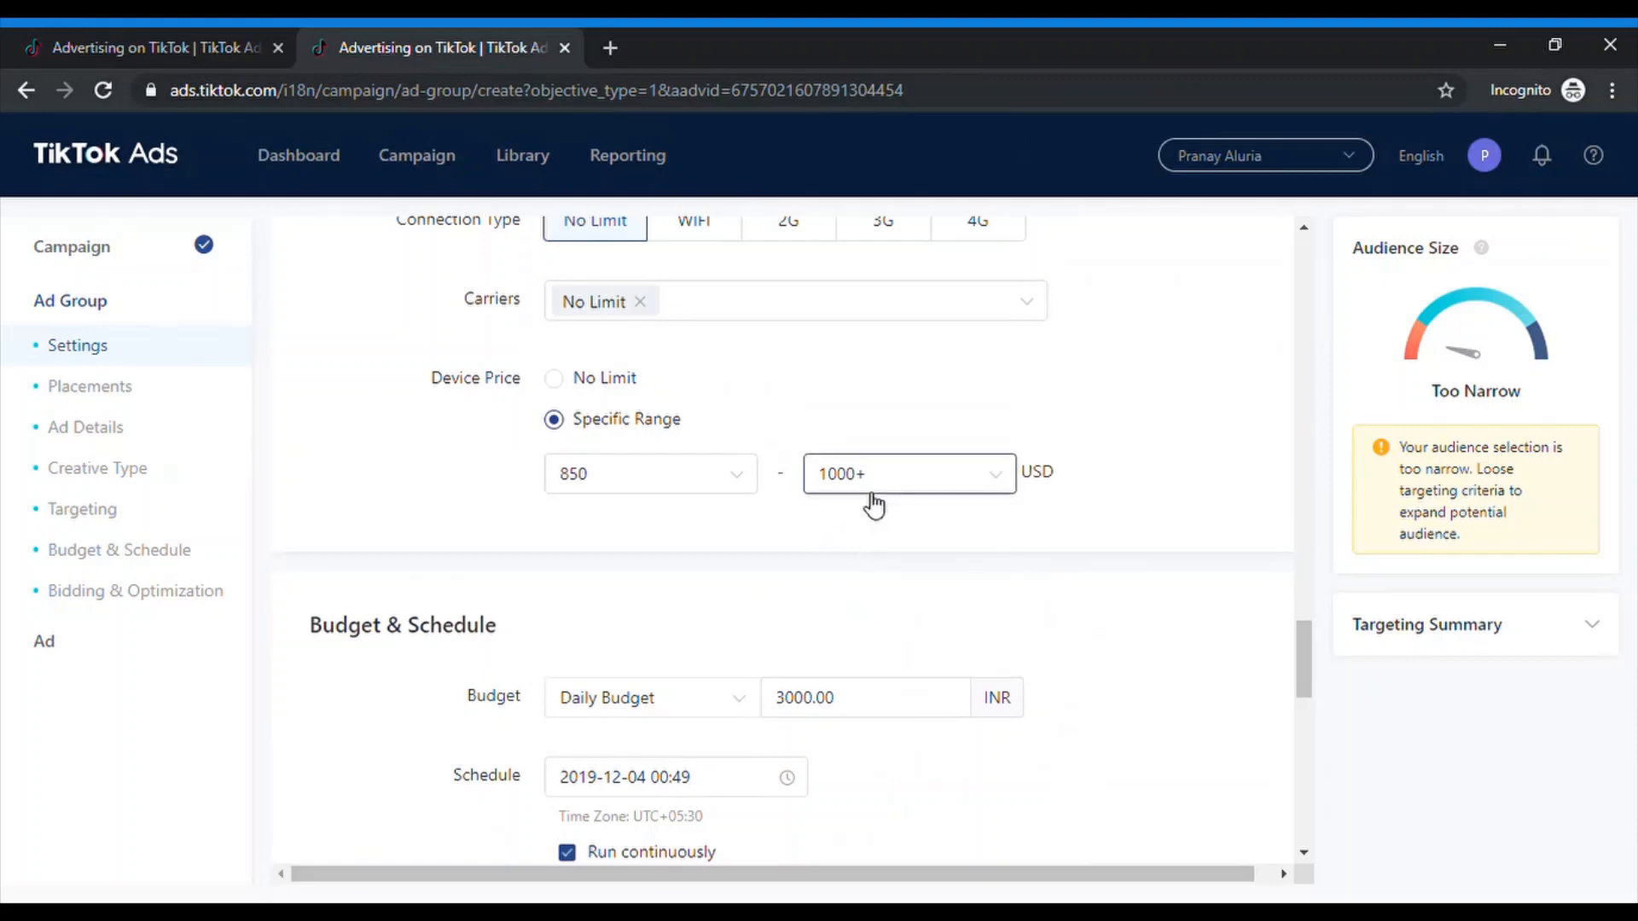
click(556, 379)
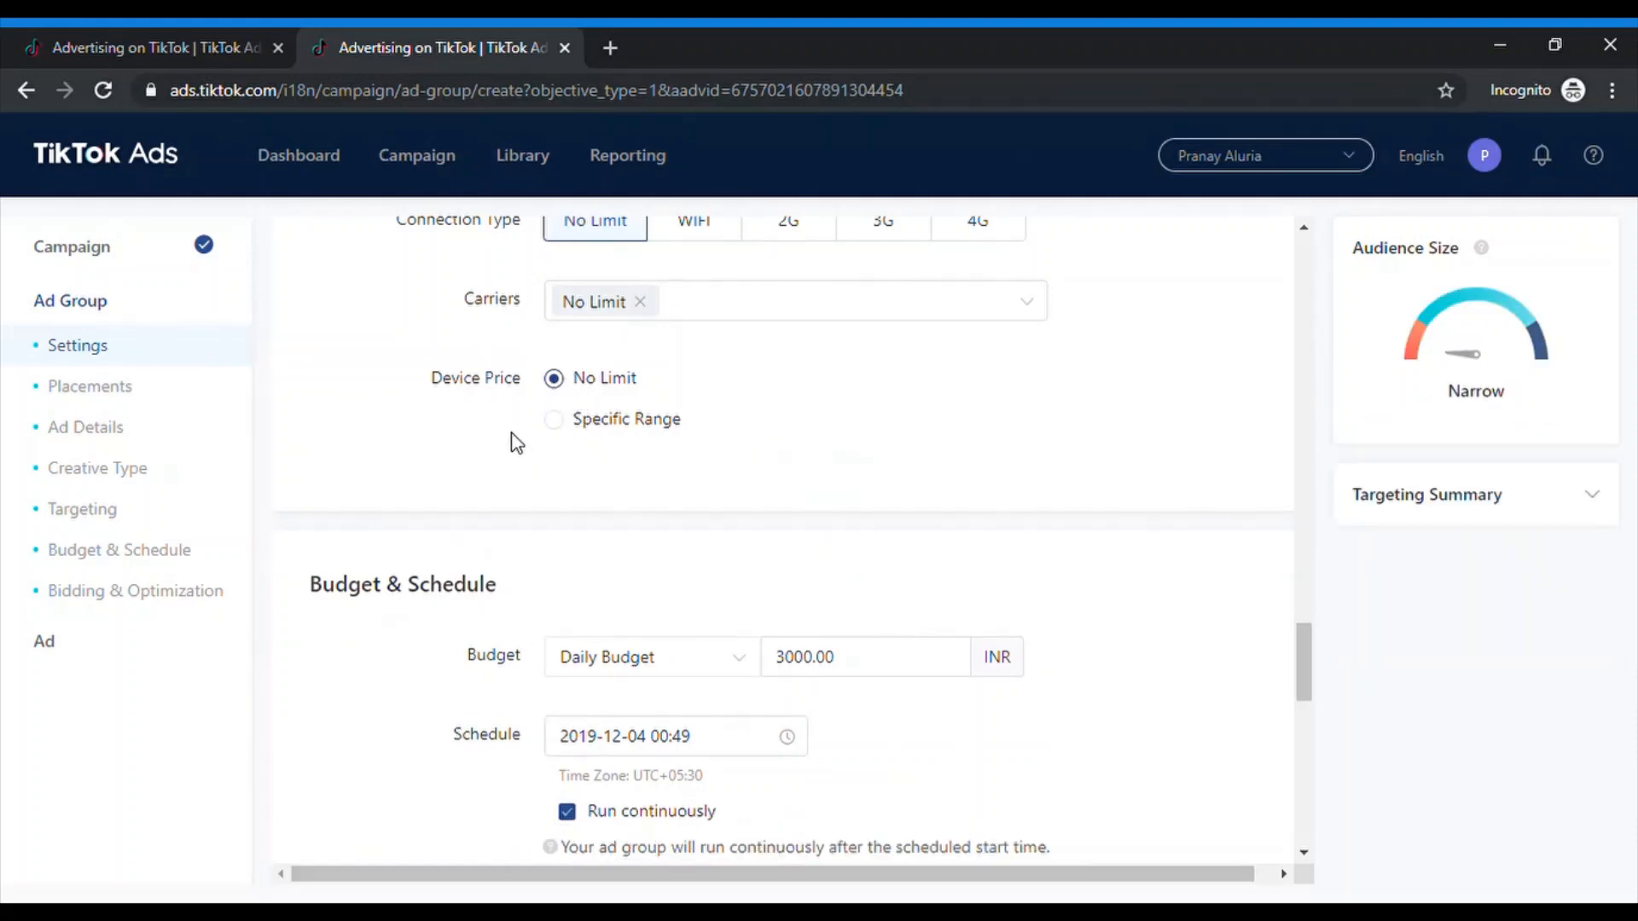
scroll(511, 439, down, 12)
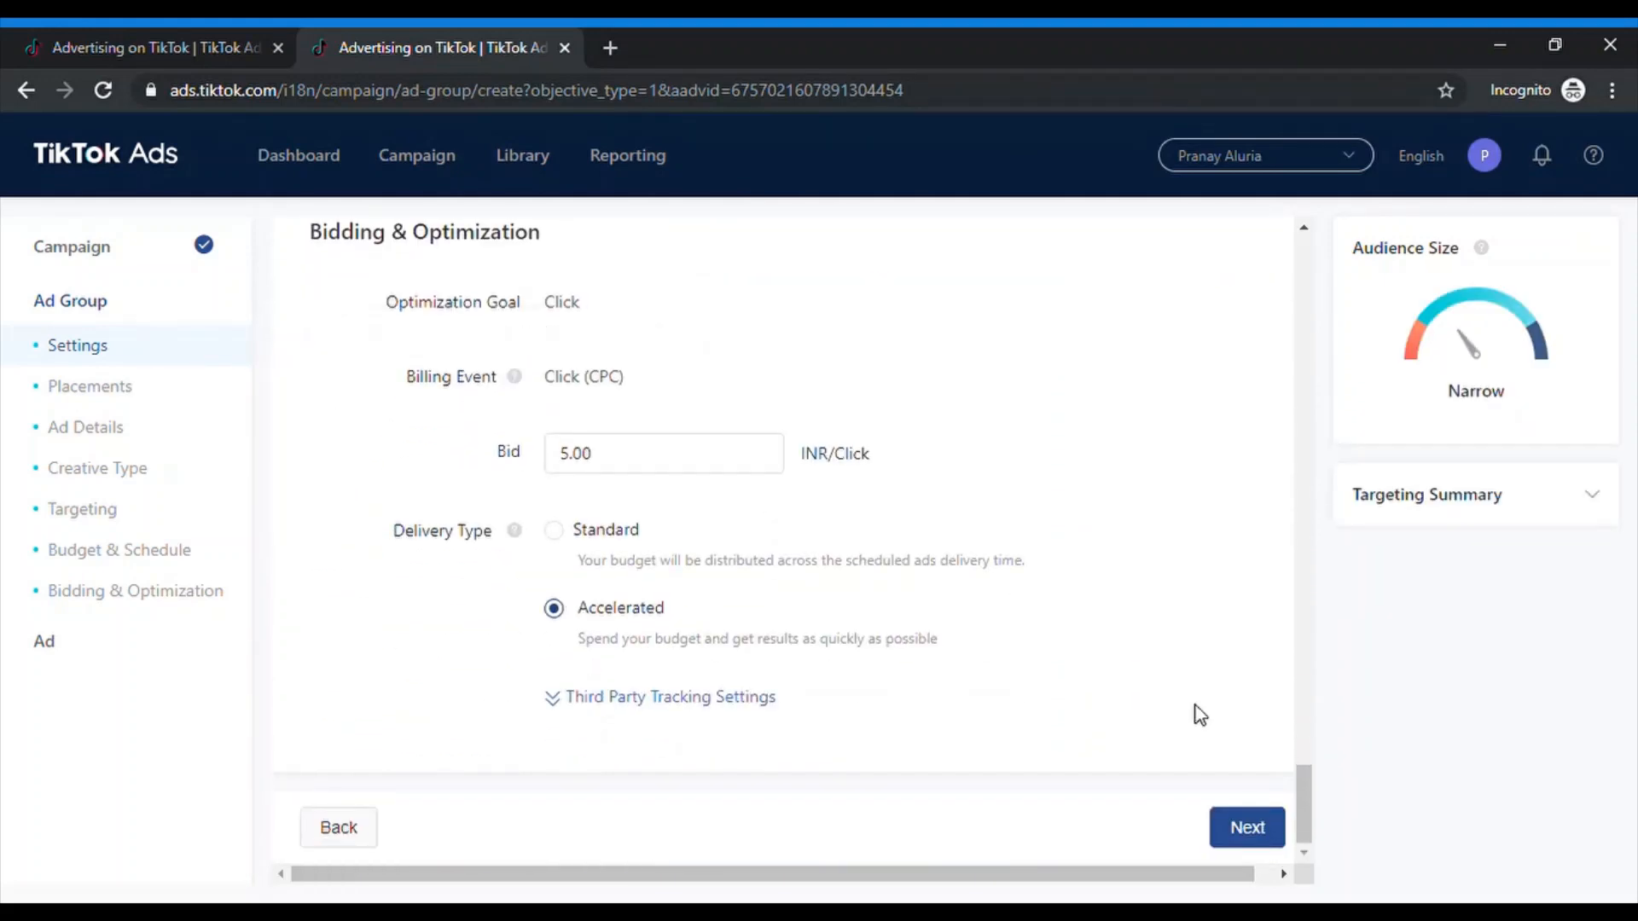
click(1250, 829)
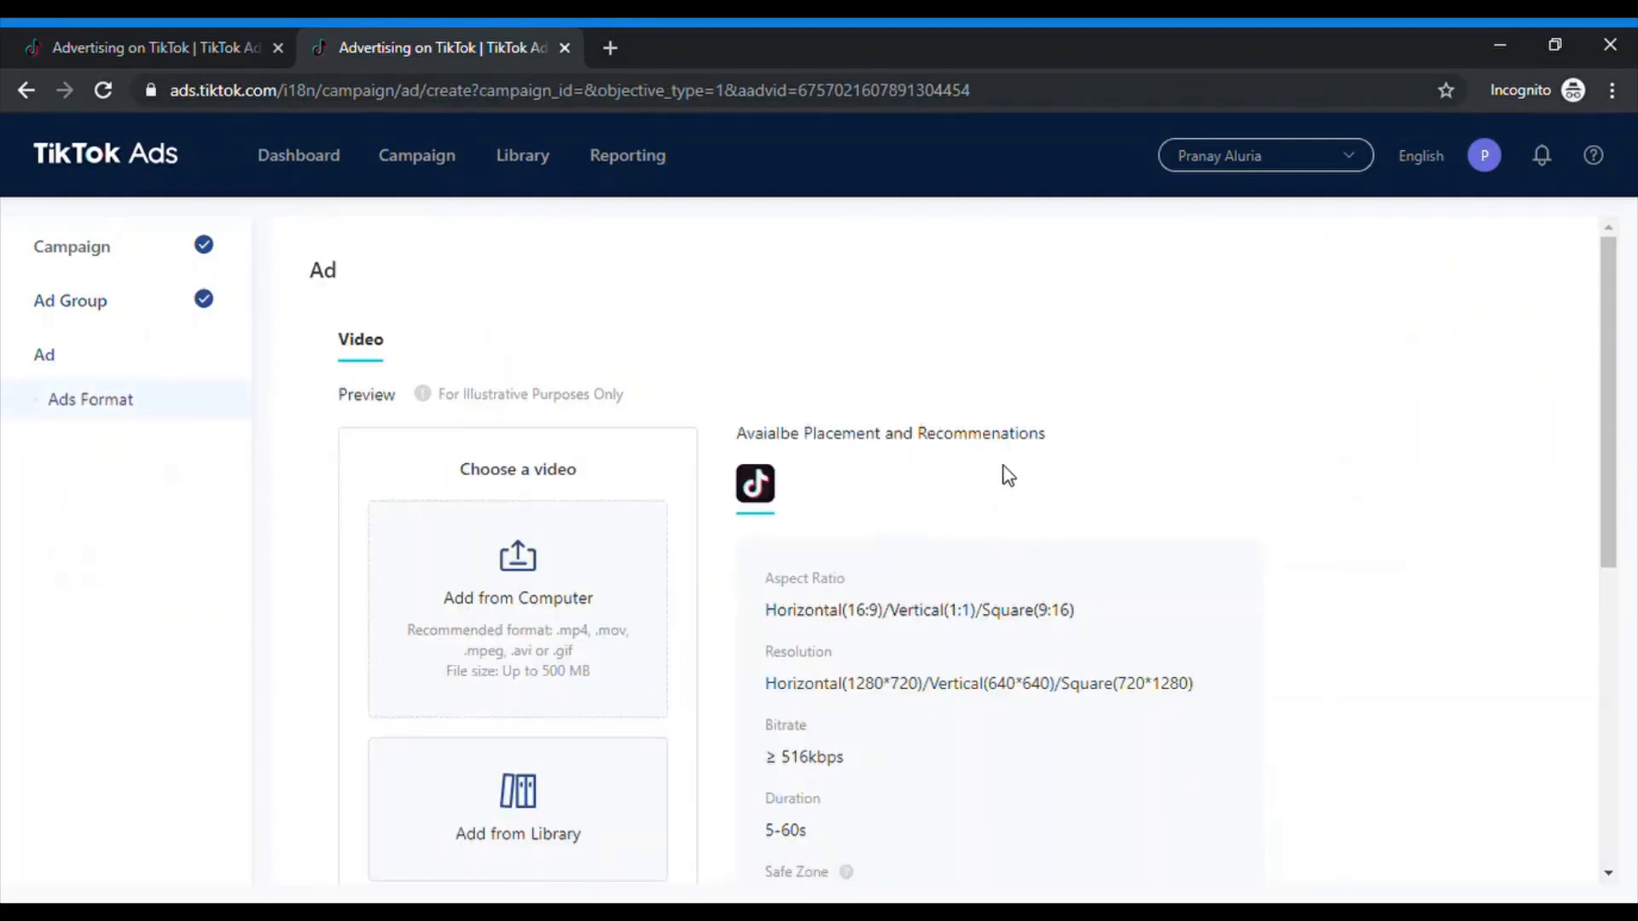
Read the video format and placement recommendations for the ad and dismiss the tip about converting images to video.
scroll(1007, 475, down, 1)
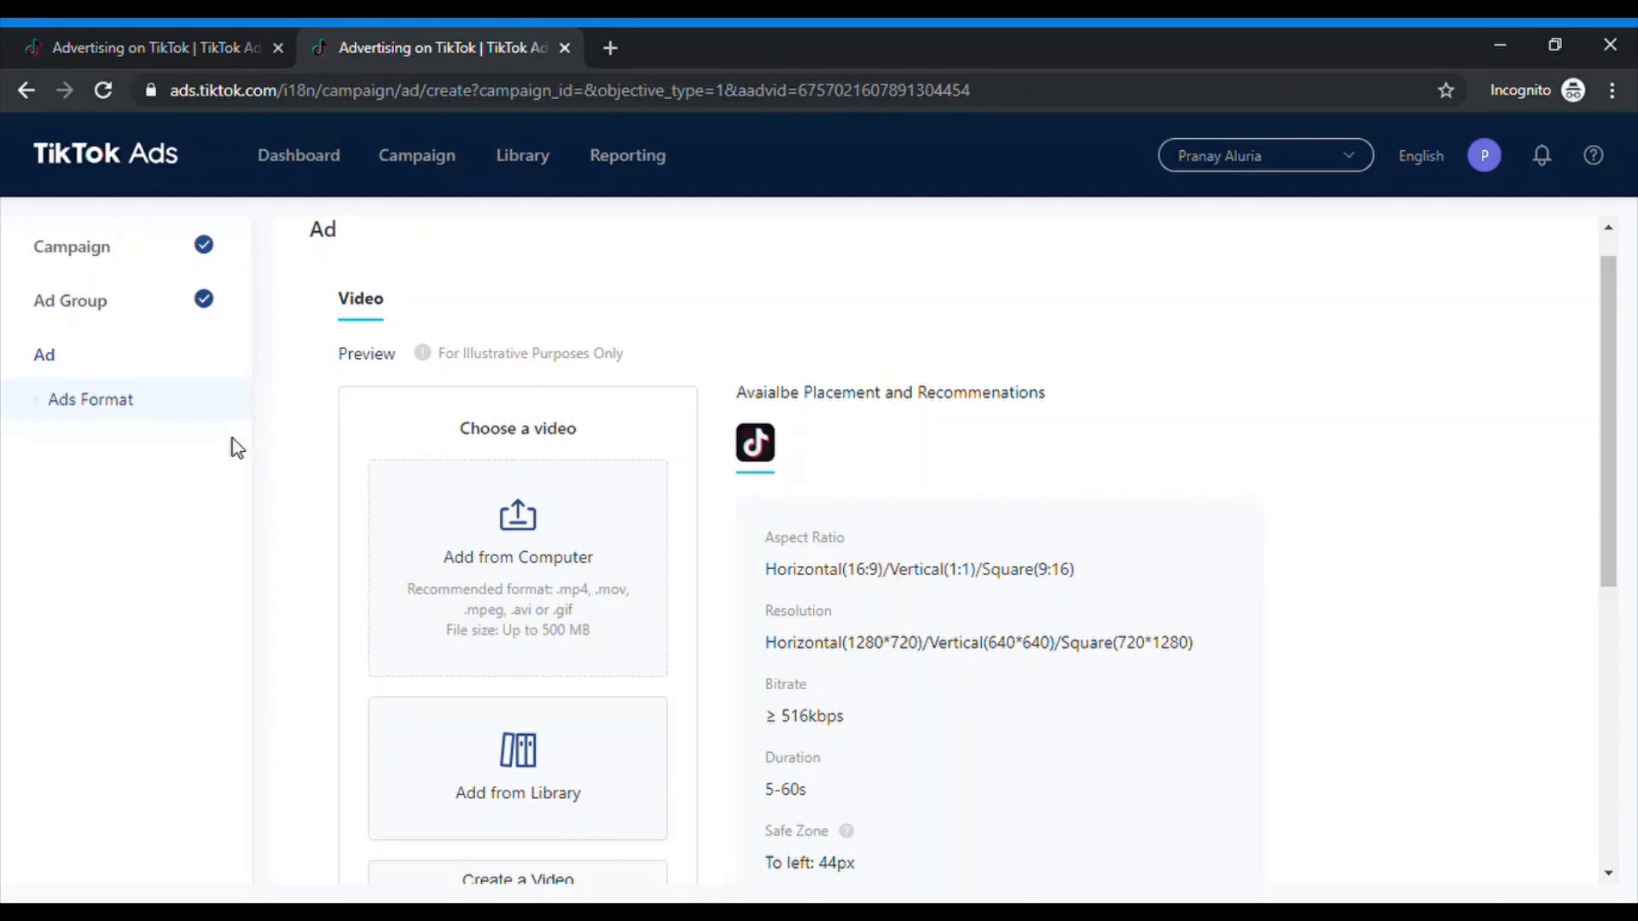
scroll(359, 441, up, 1)
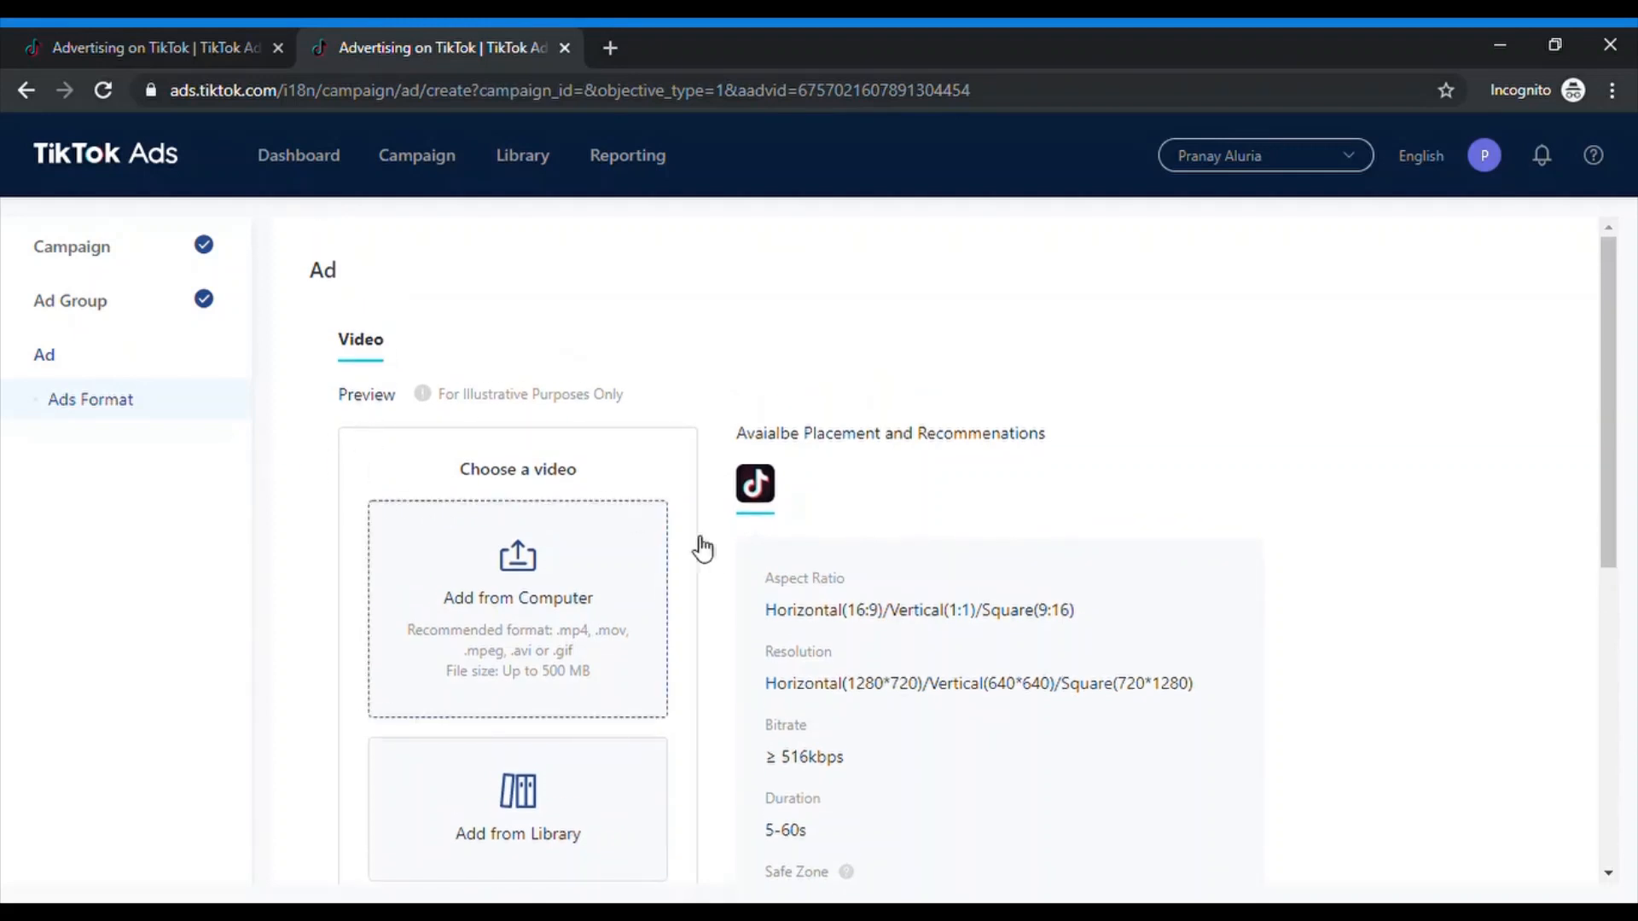
scroll(793, 588, down, 2)
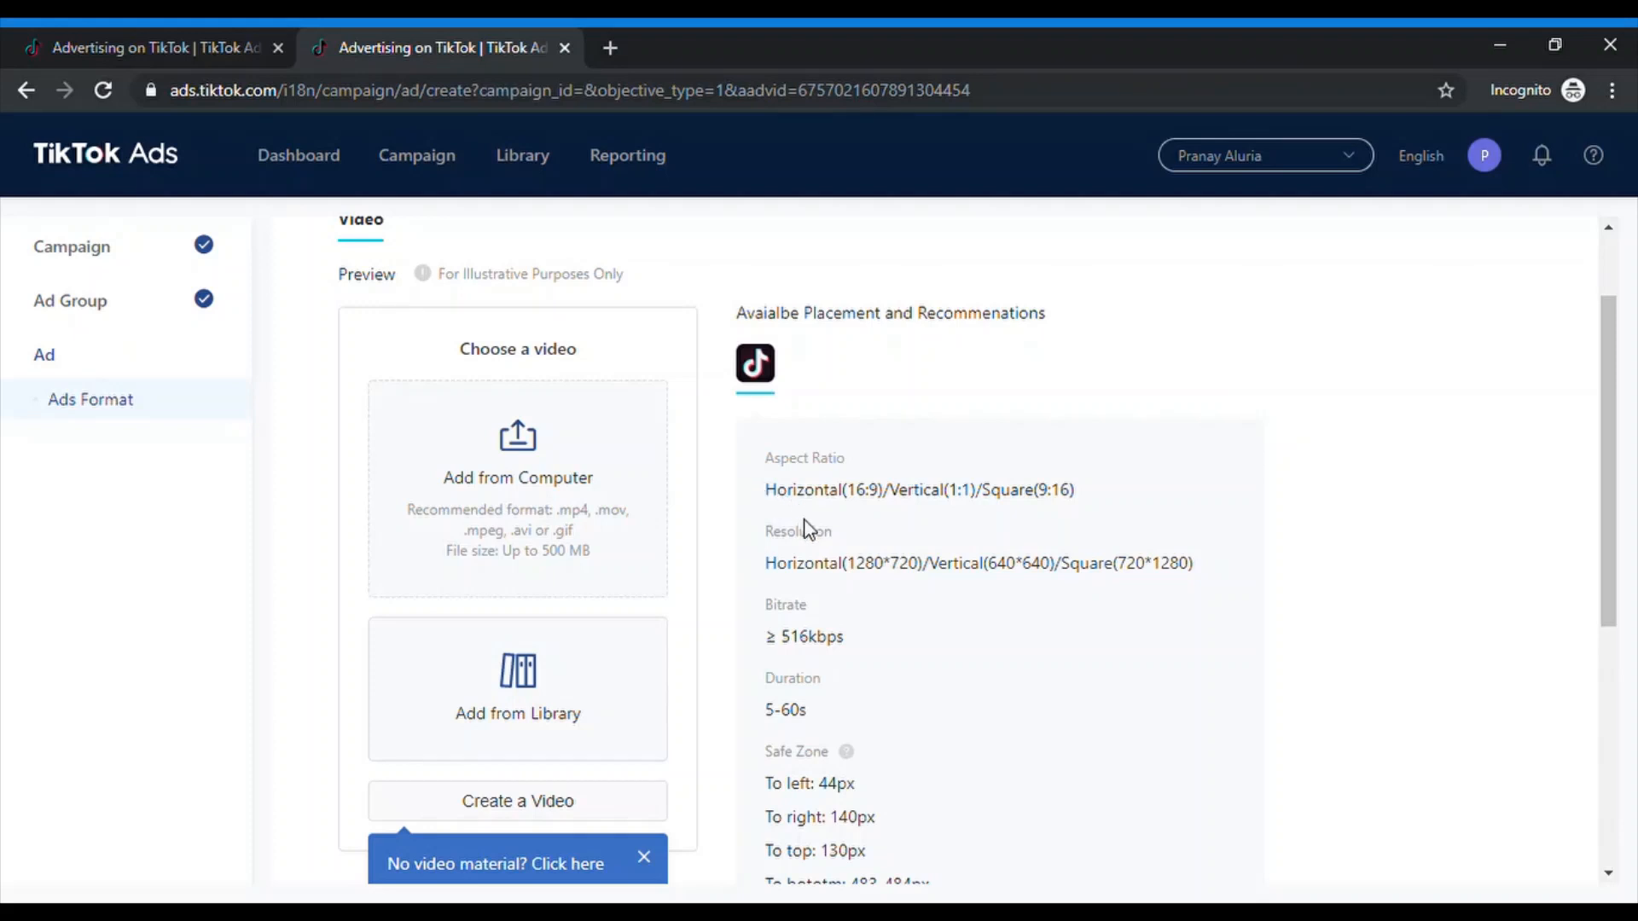
scroll(804, 523, down, 1)
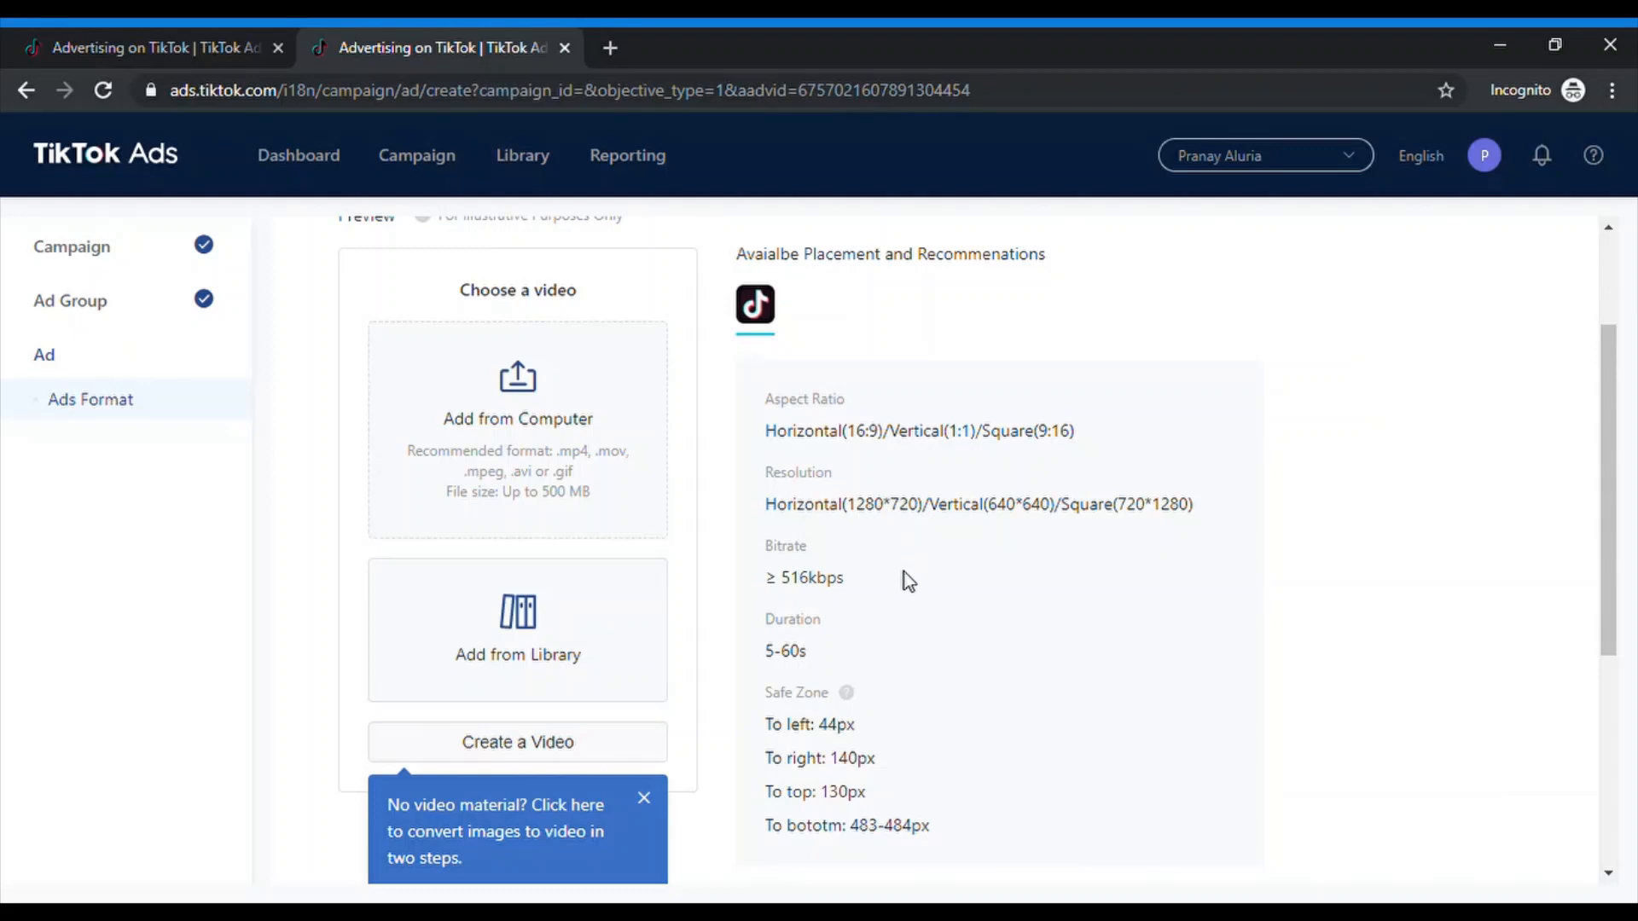
scroll(906, 576, down, 2)
click(646, 675)
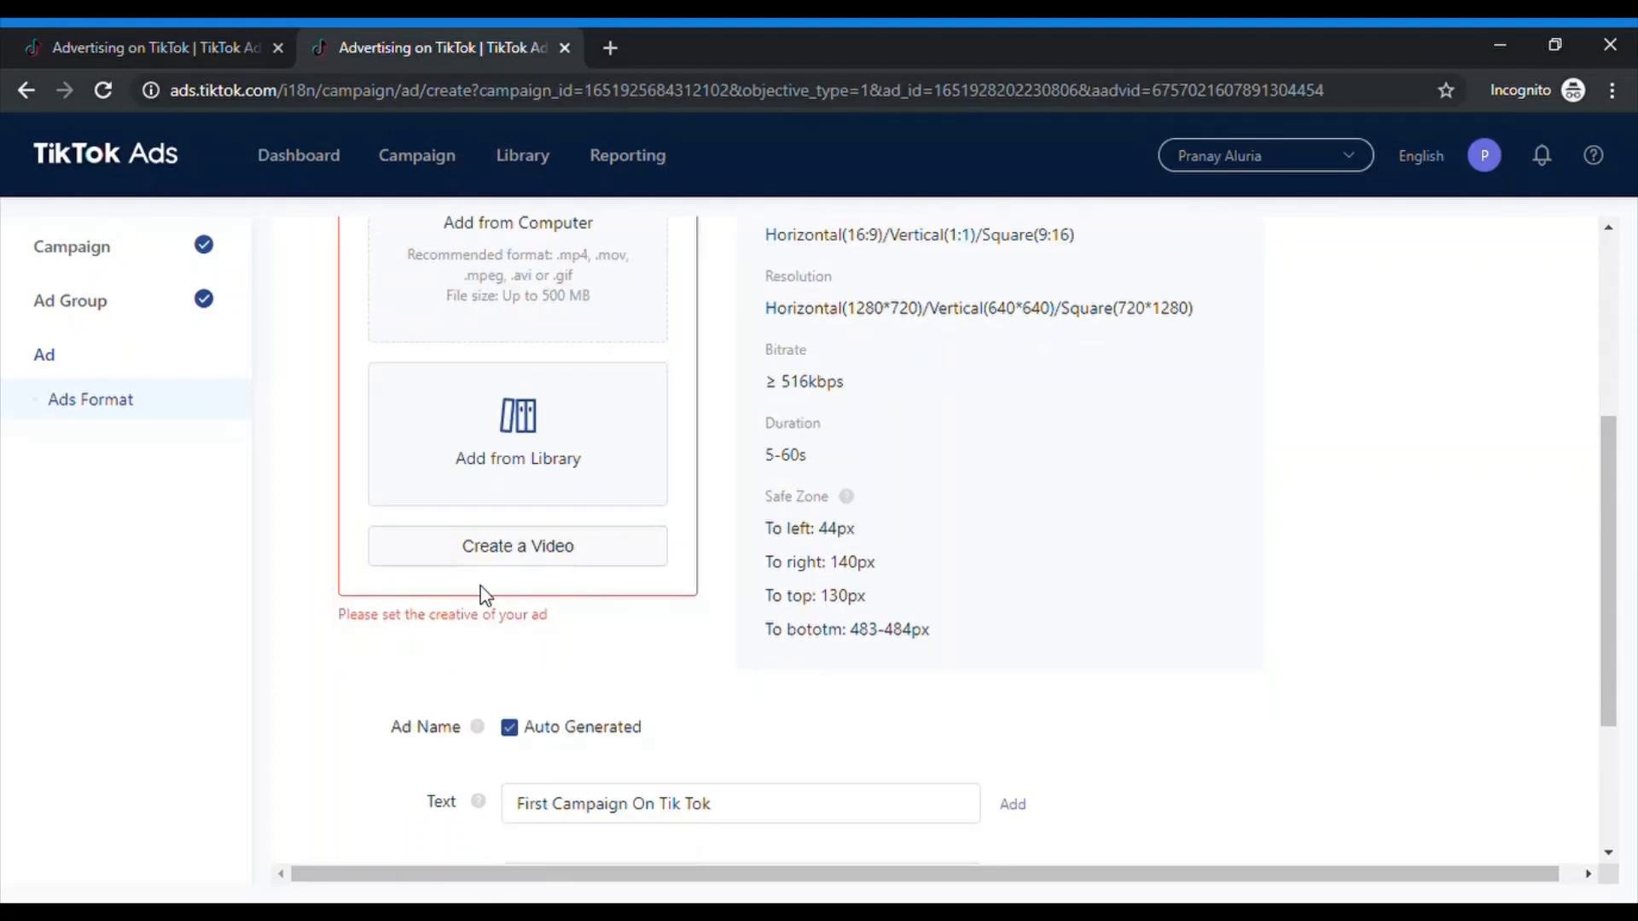
Open the Smart Video generator for the ad and compare the 16:9 and 9:16 video ratios, returning to 9:16.
click(539, 570)
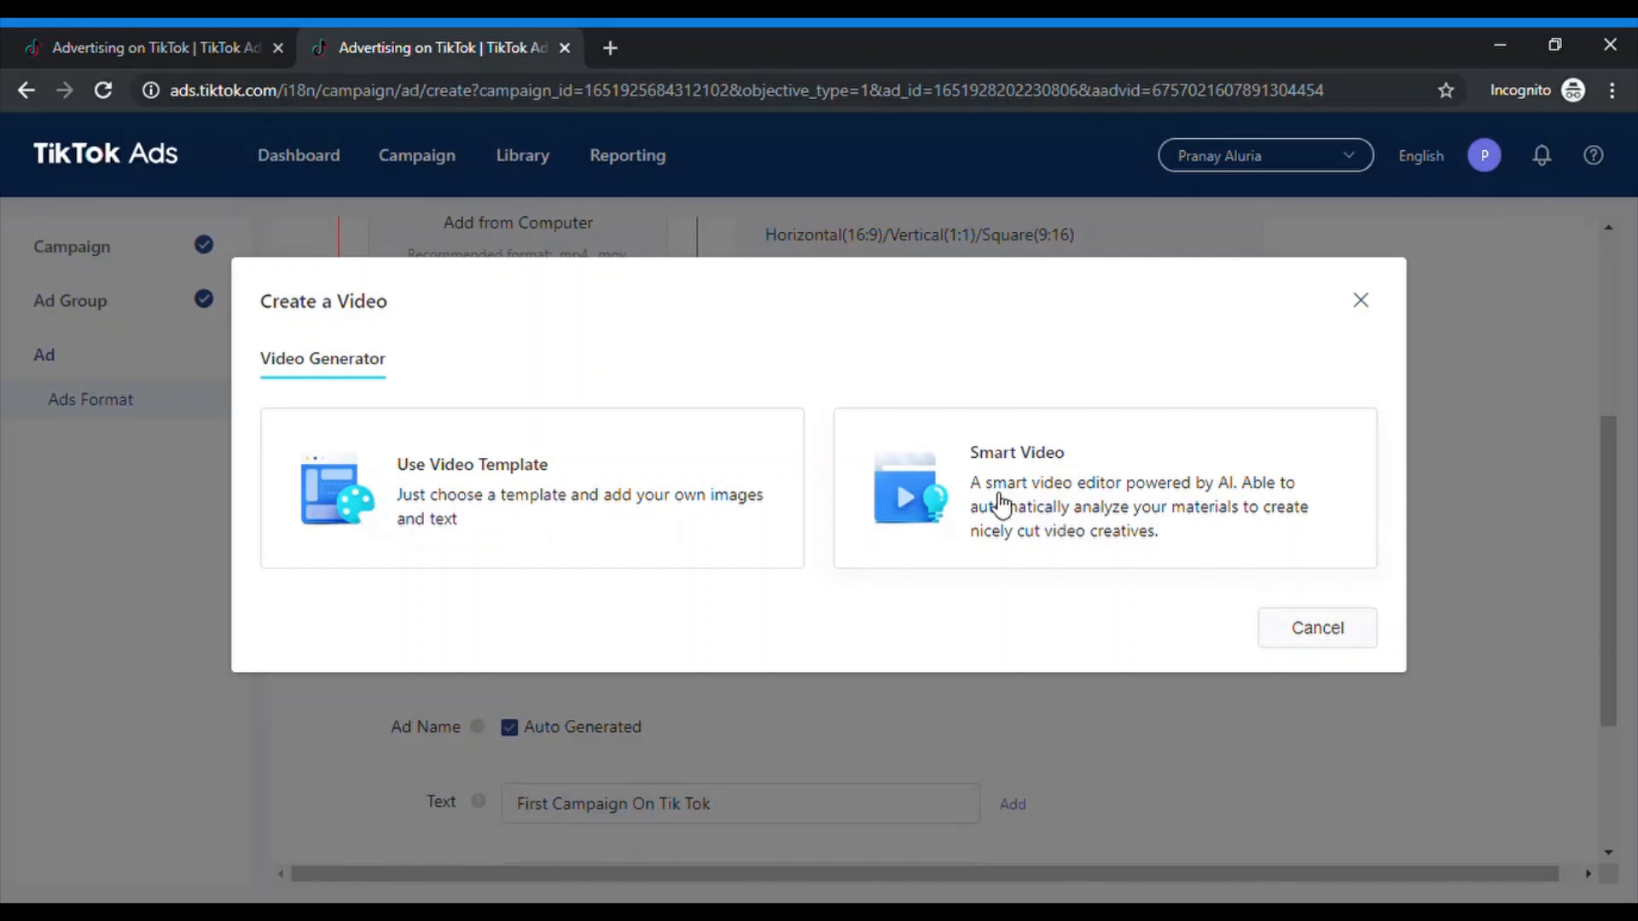
click(1027, 499)
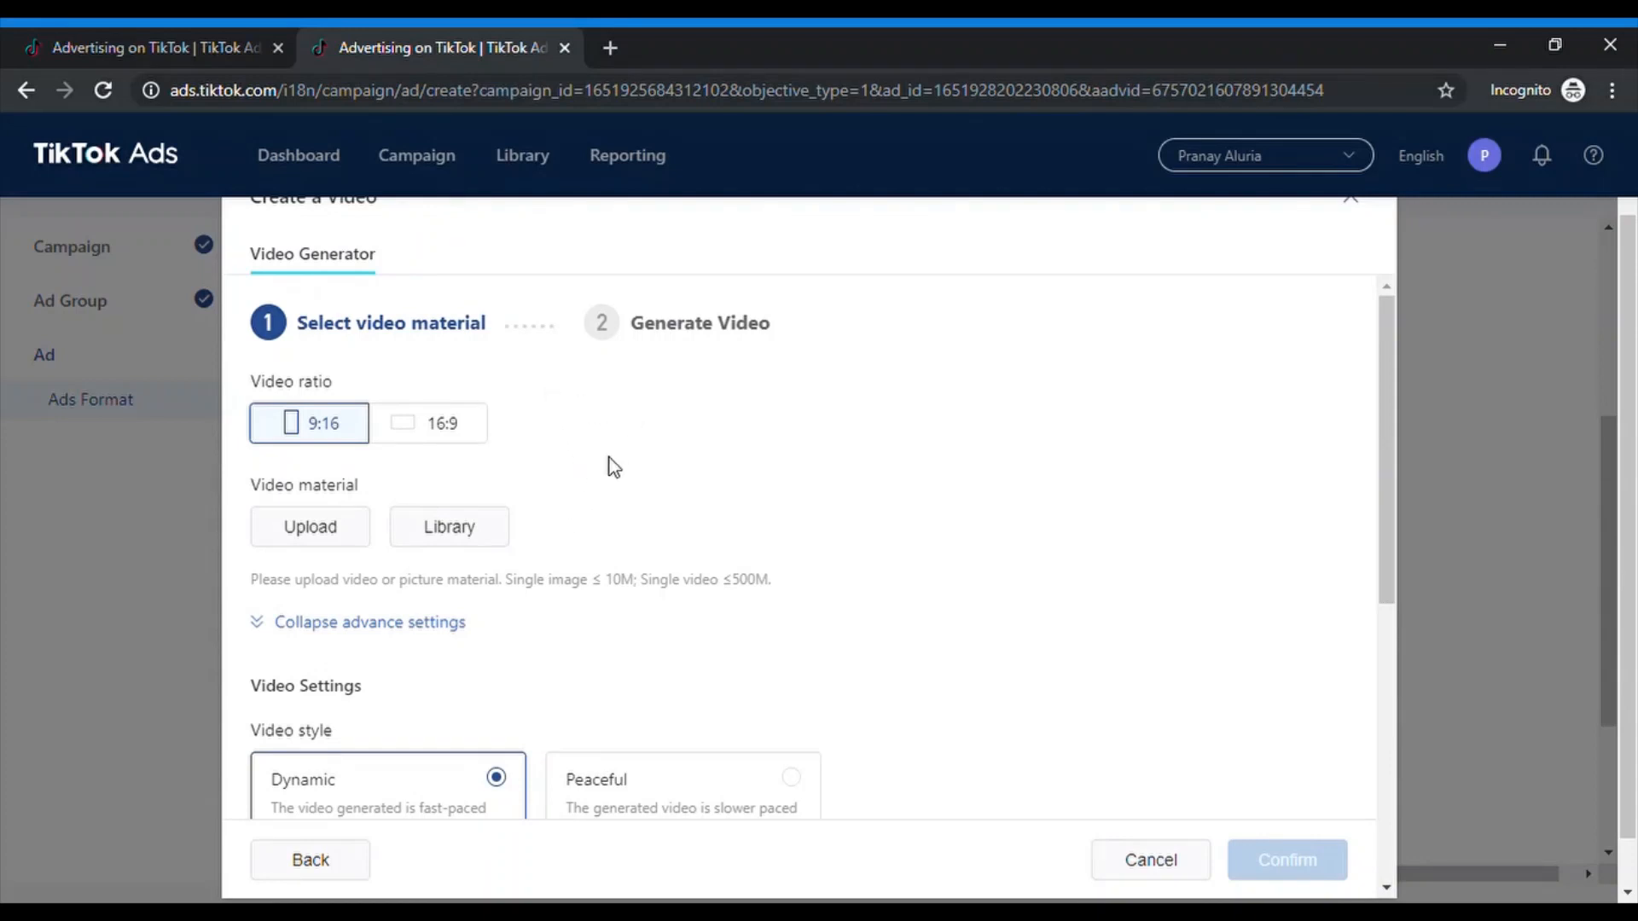
scroll(612, 465, down, 1)
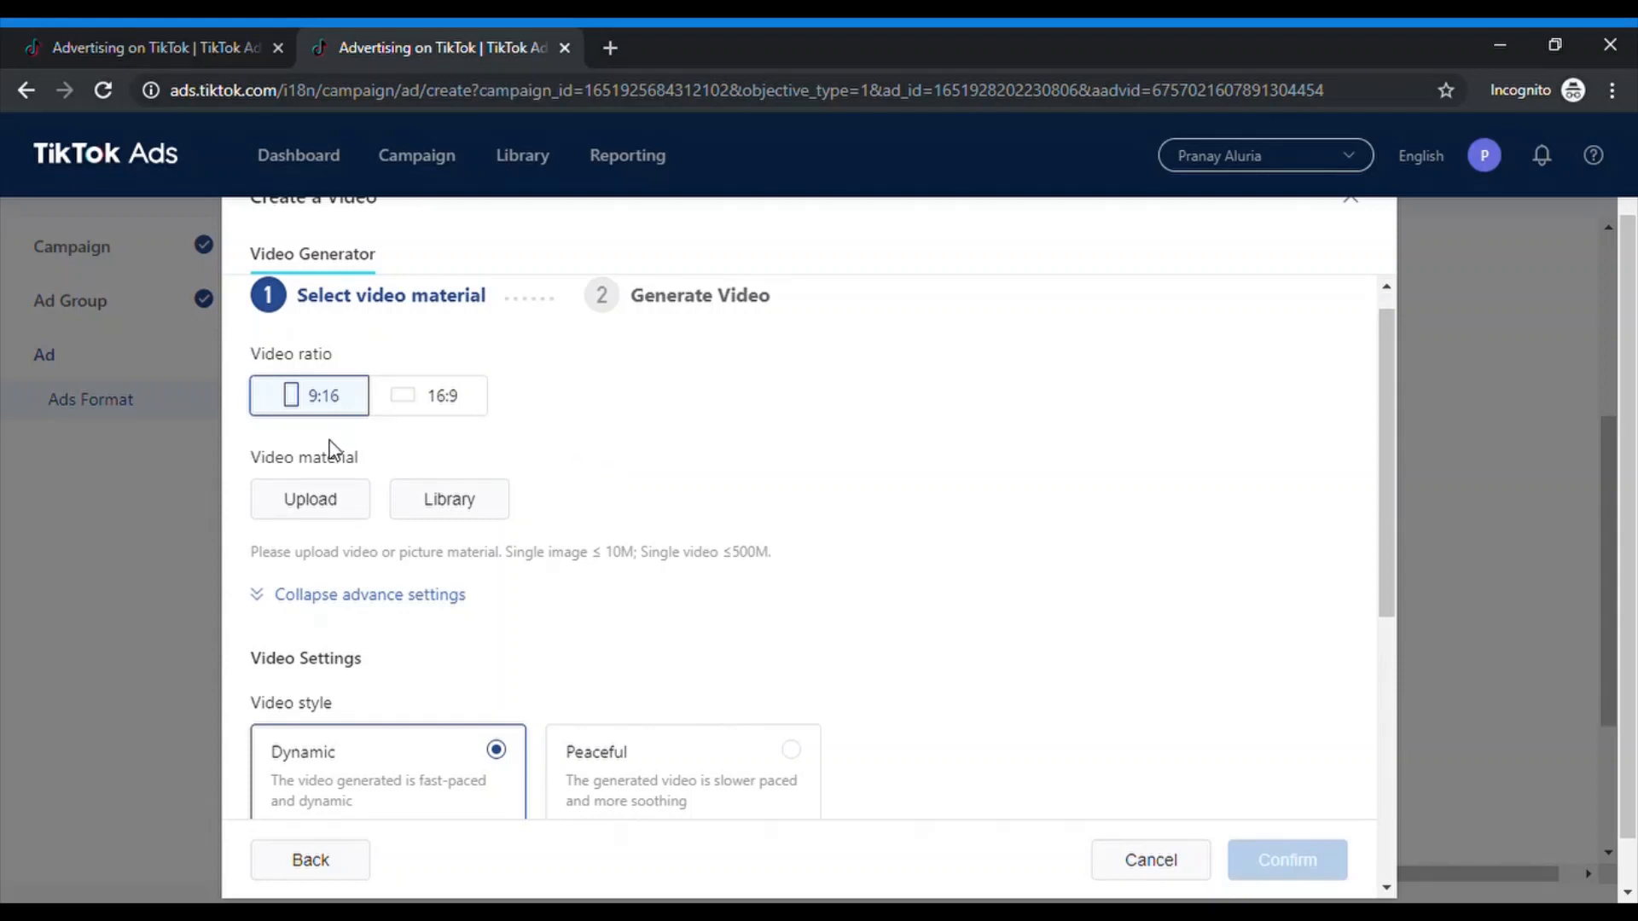
scroll(332, 445, down, 1)
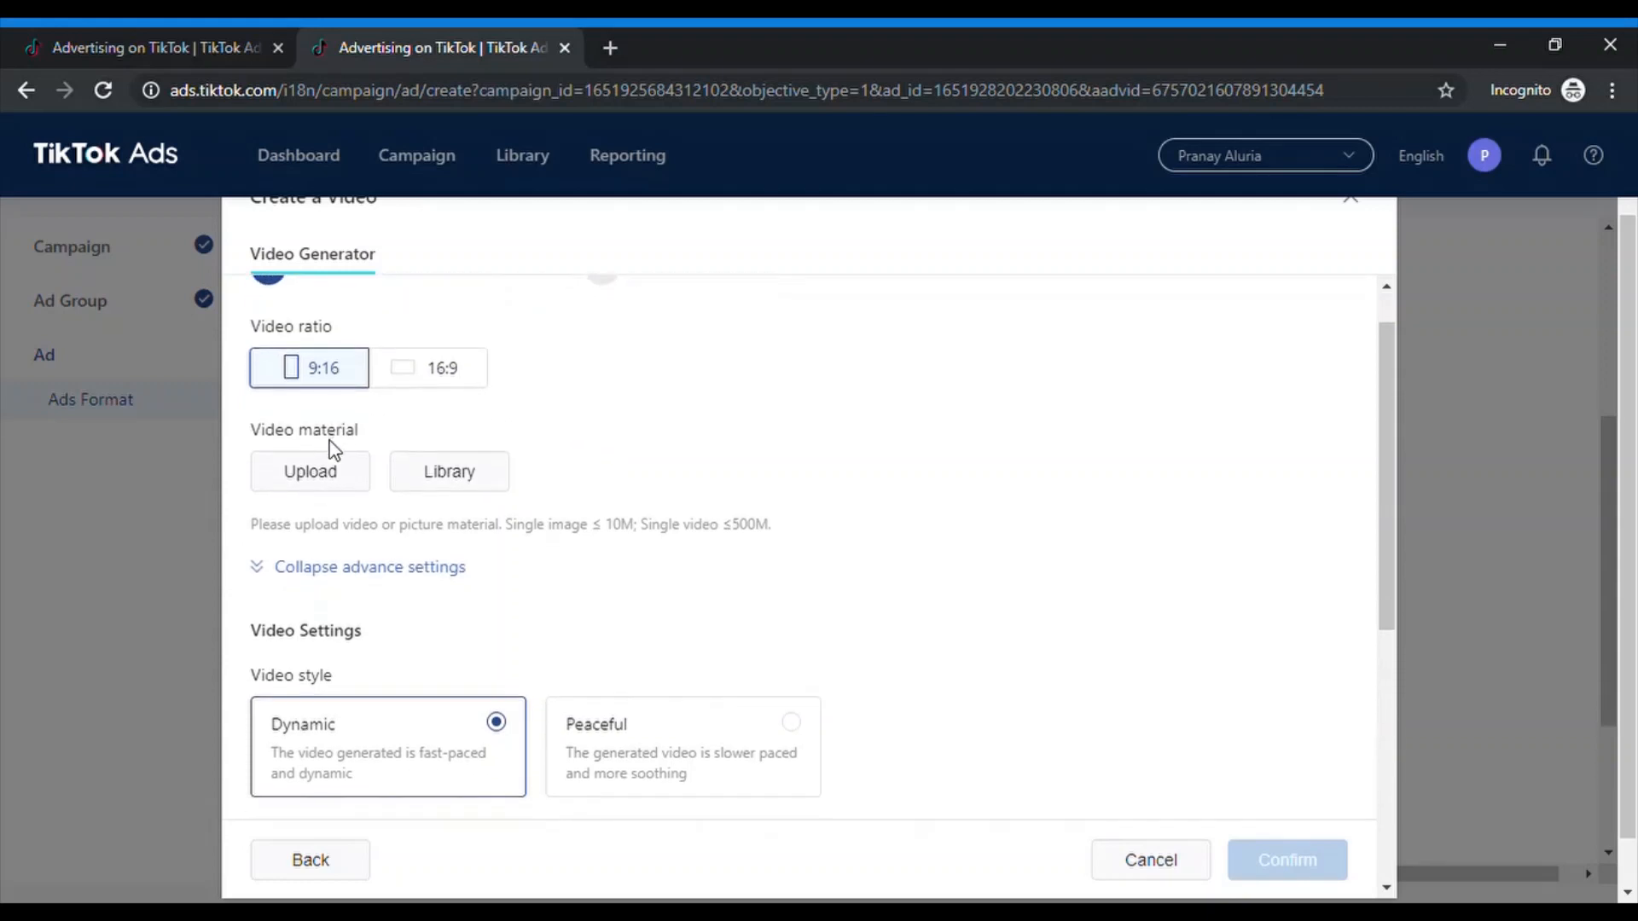
click(414, 375)
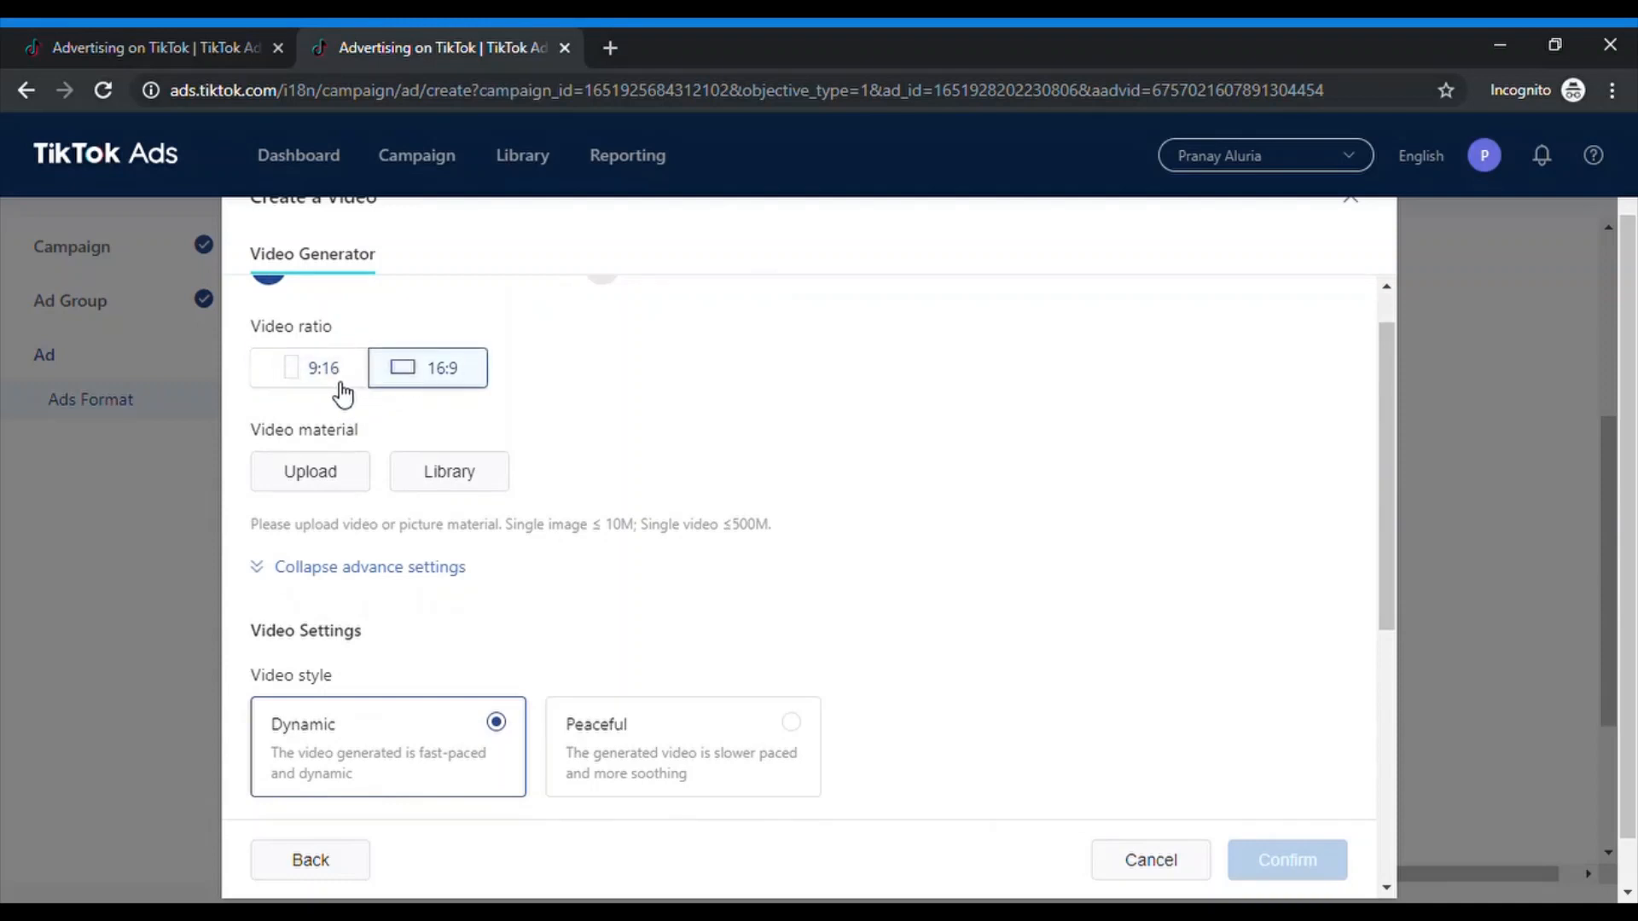
click(344, 393)
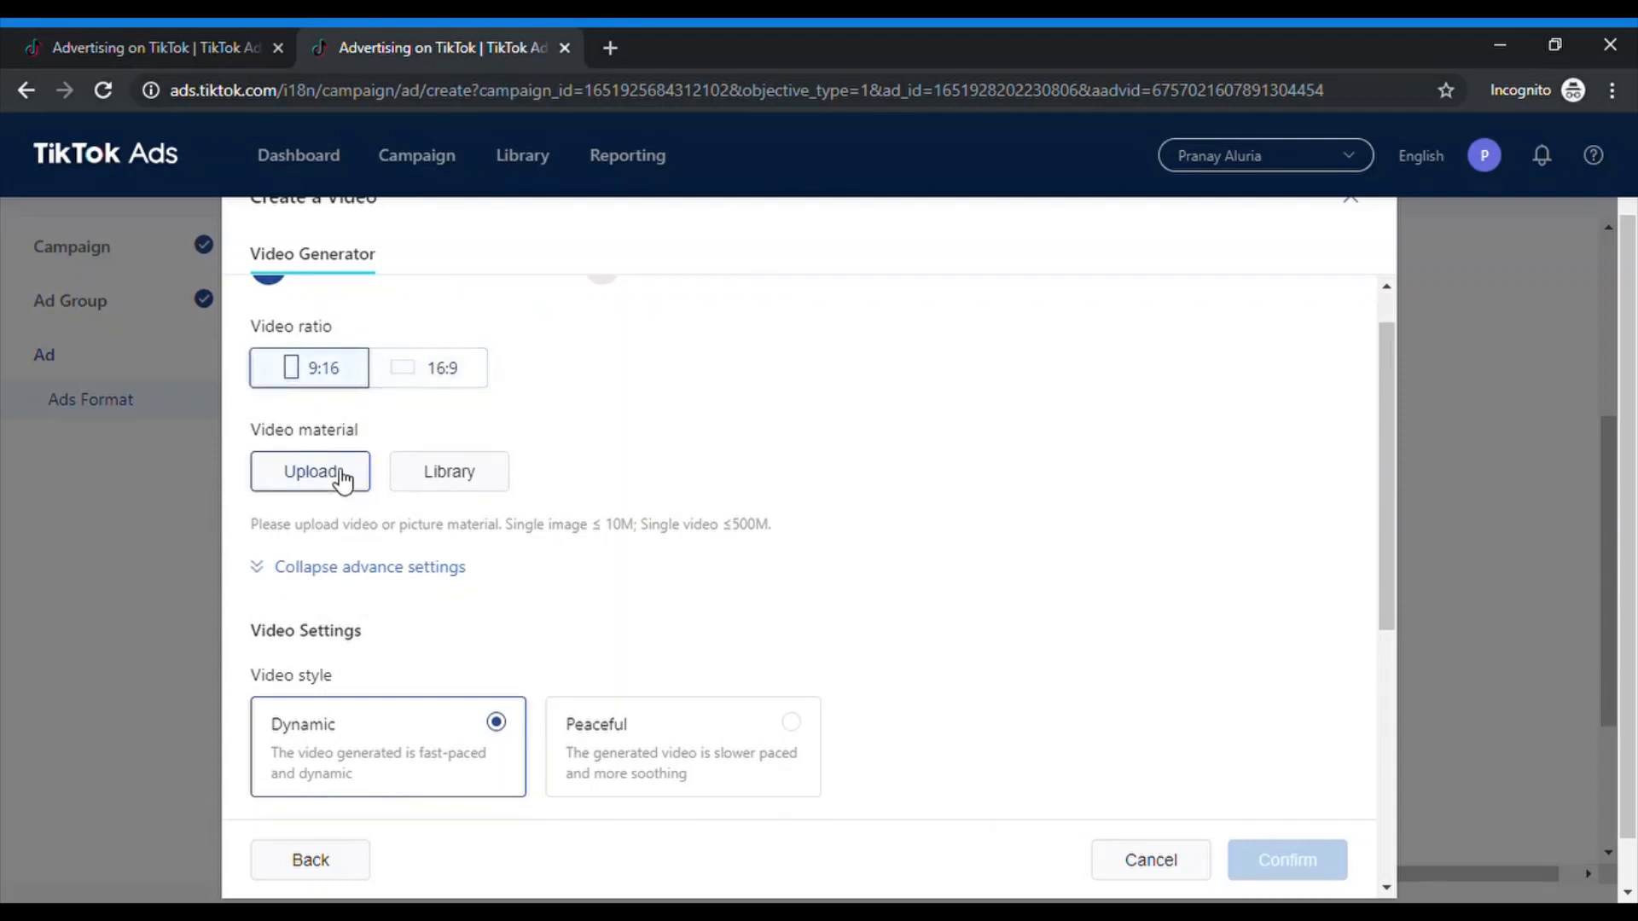
Review the Smart Video style options, try the available durations and set the video duration to 15 seconds.
scroll(418, 482, down, 1)
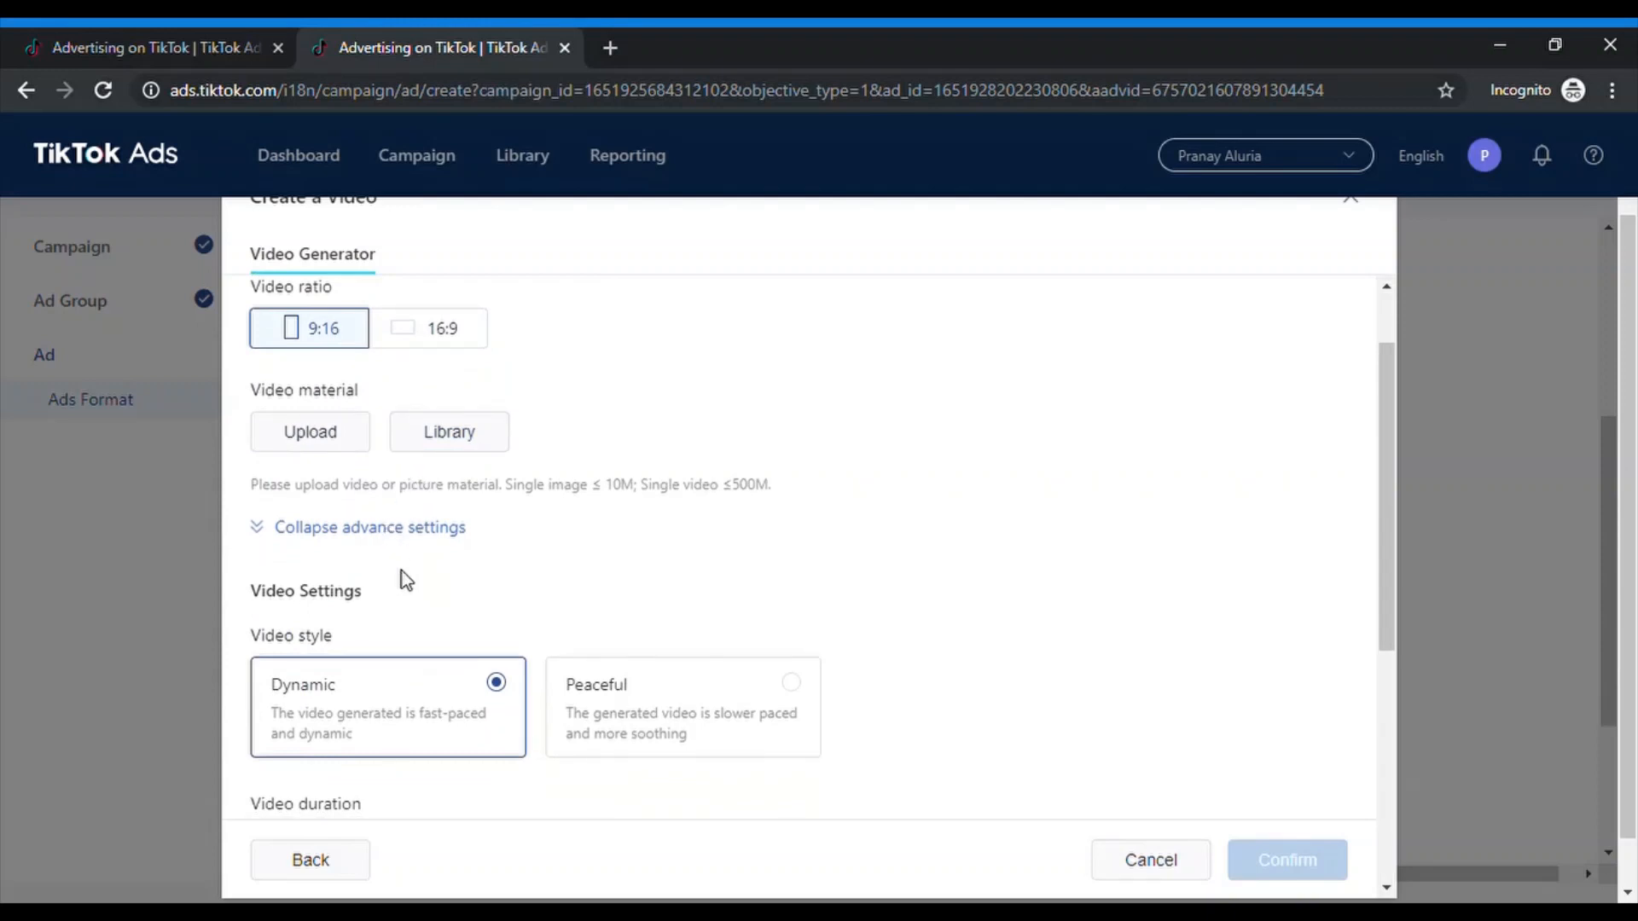
scroll(402, 573, down, 1)
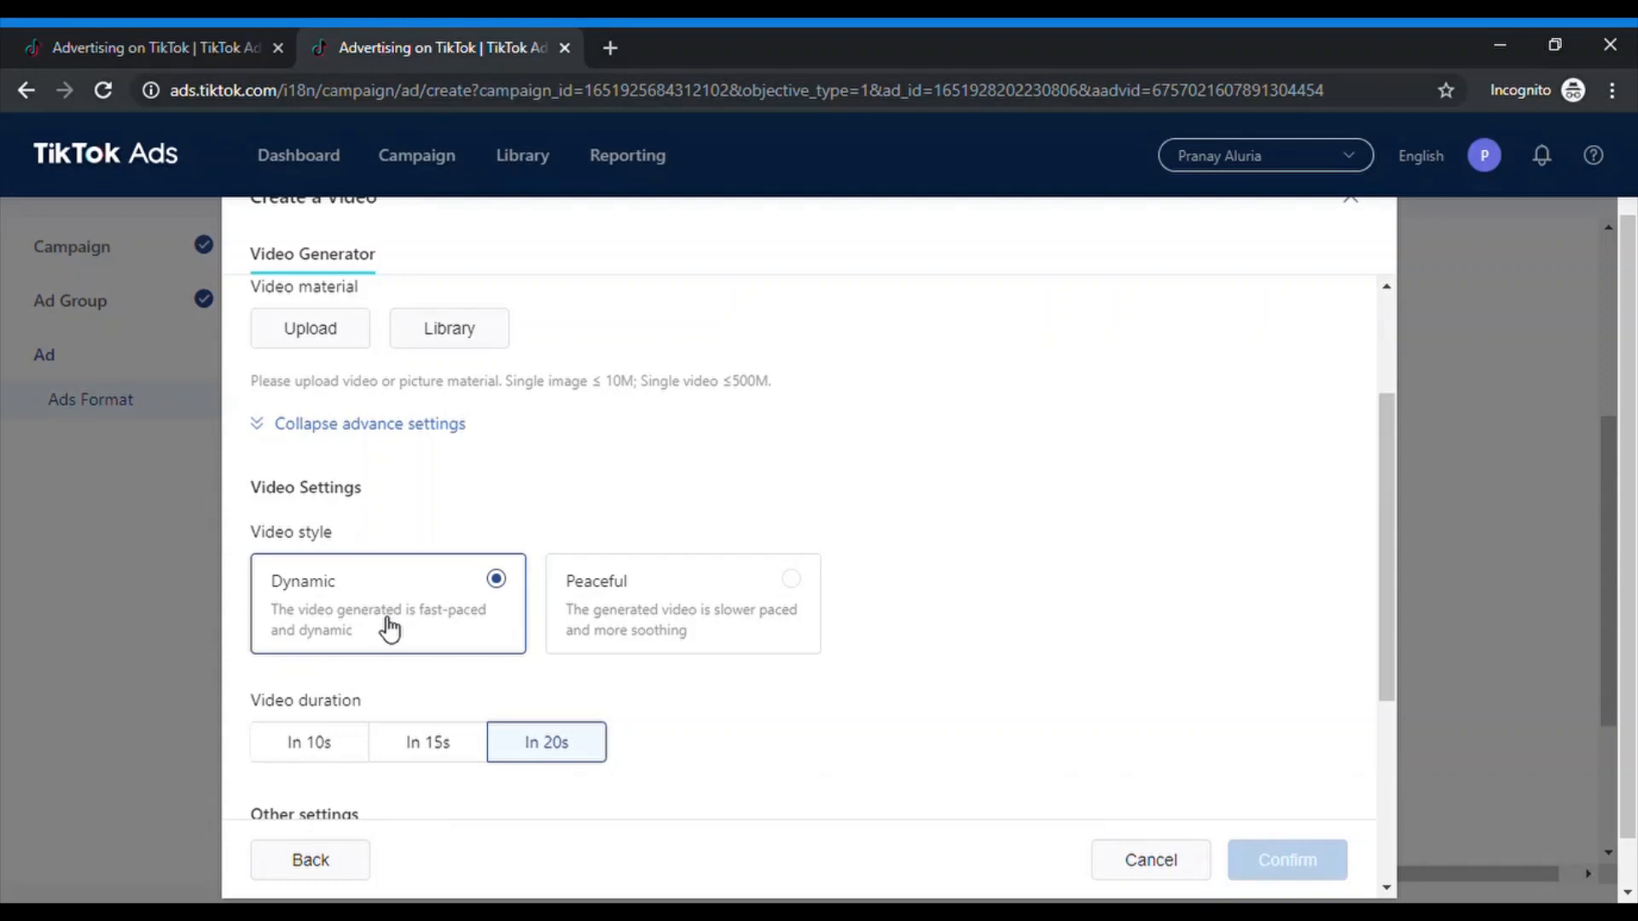
scroll(674, 706, down, 1)
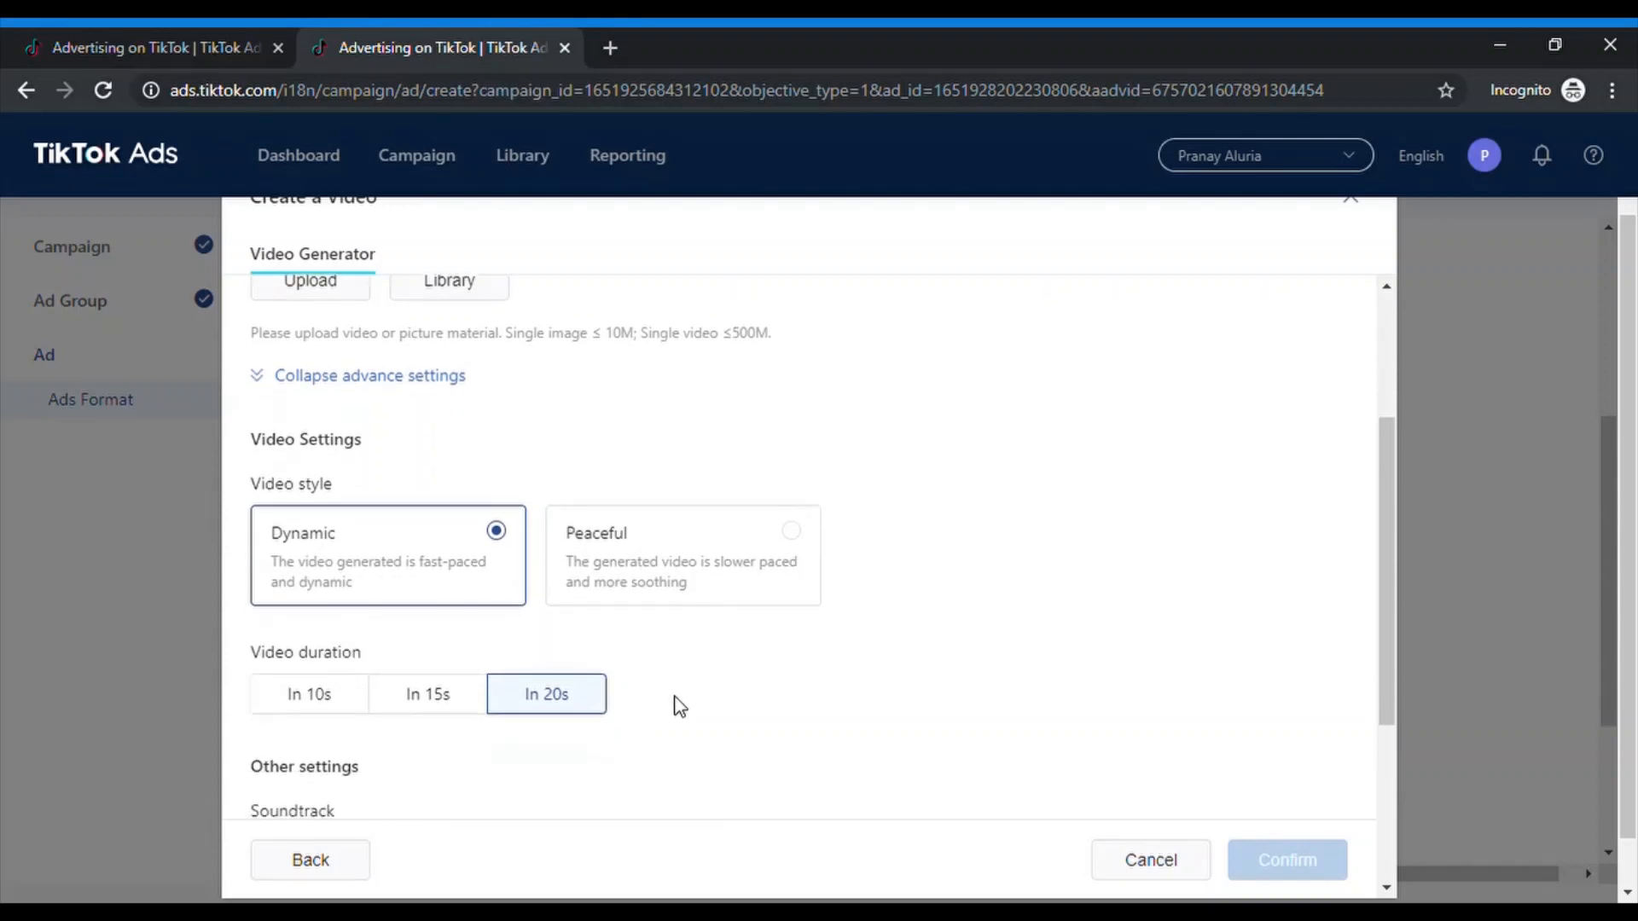
scroll(679, 706, down, 2)
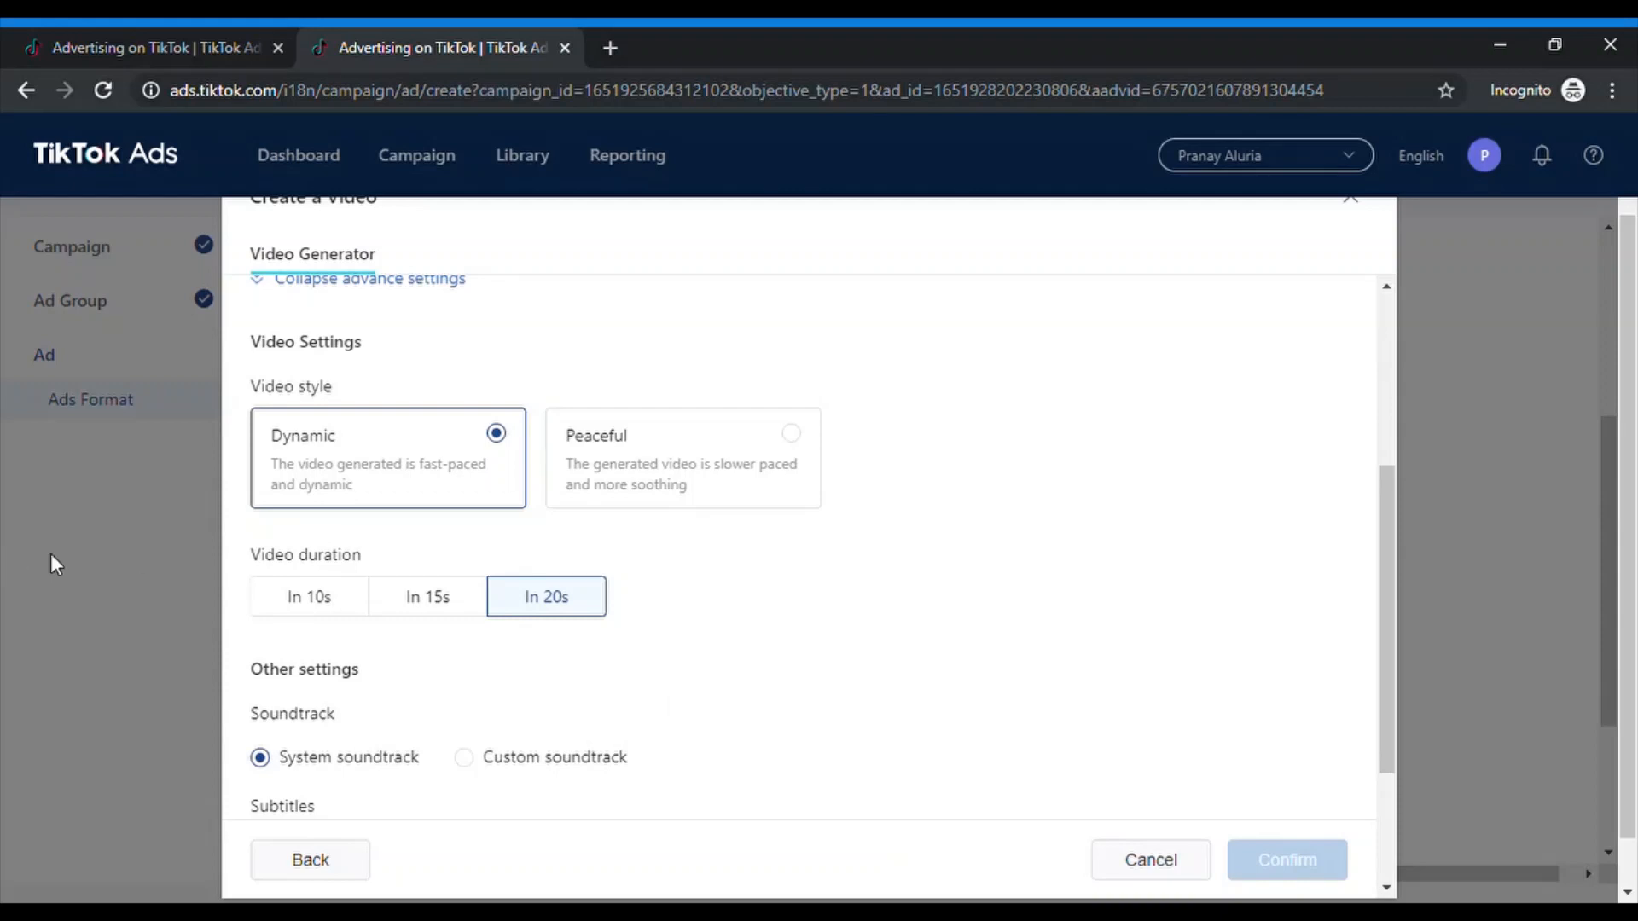
click(313, 604)
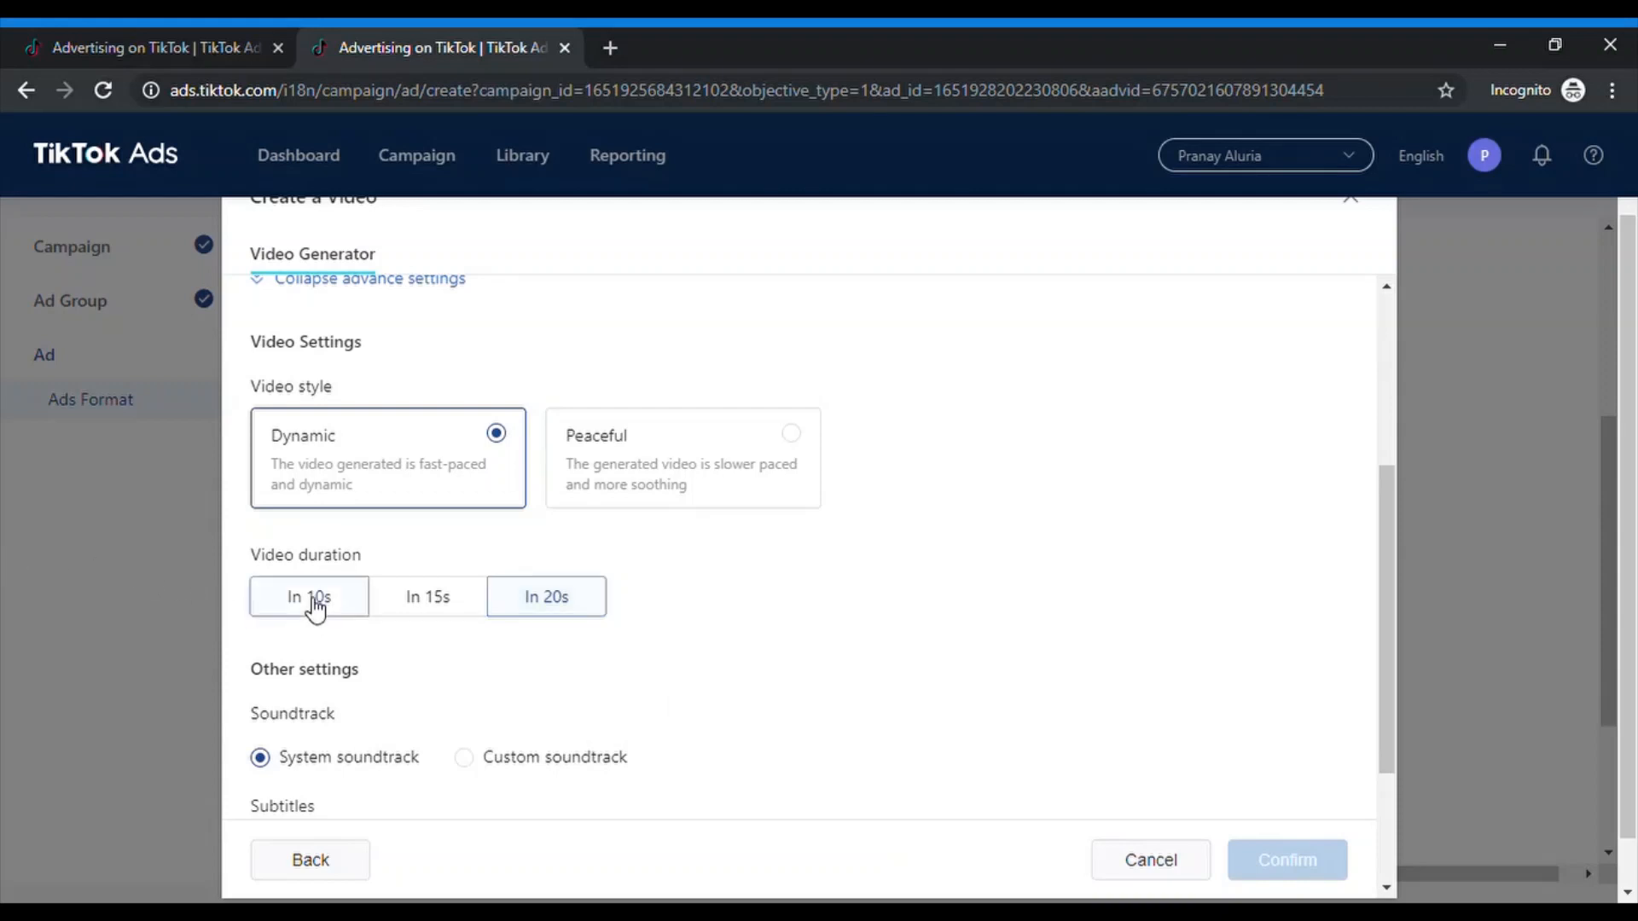
click(516, 613)
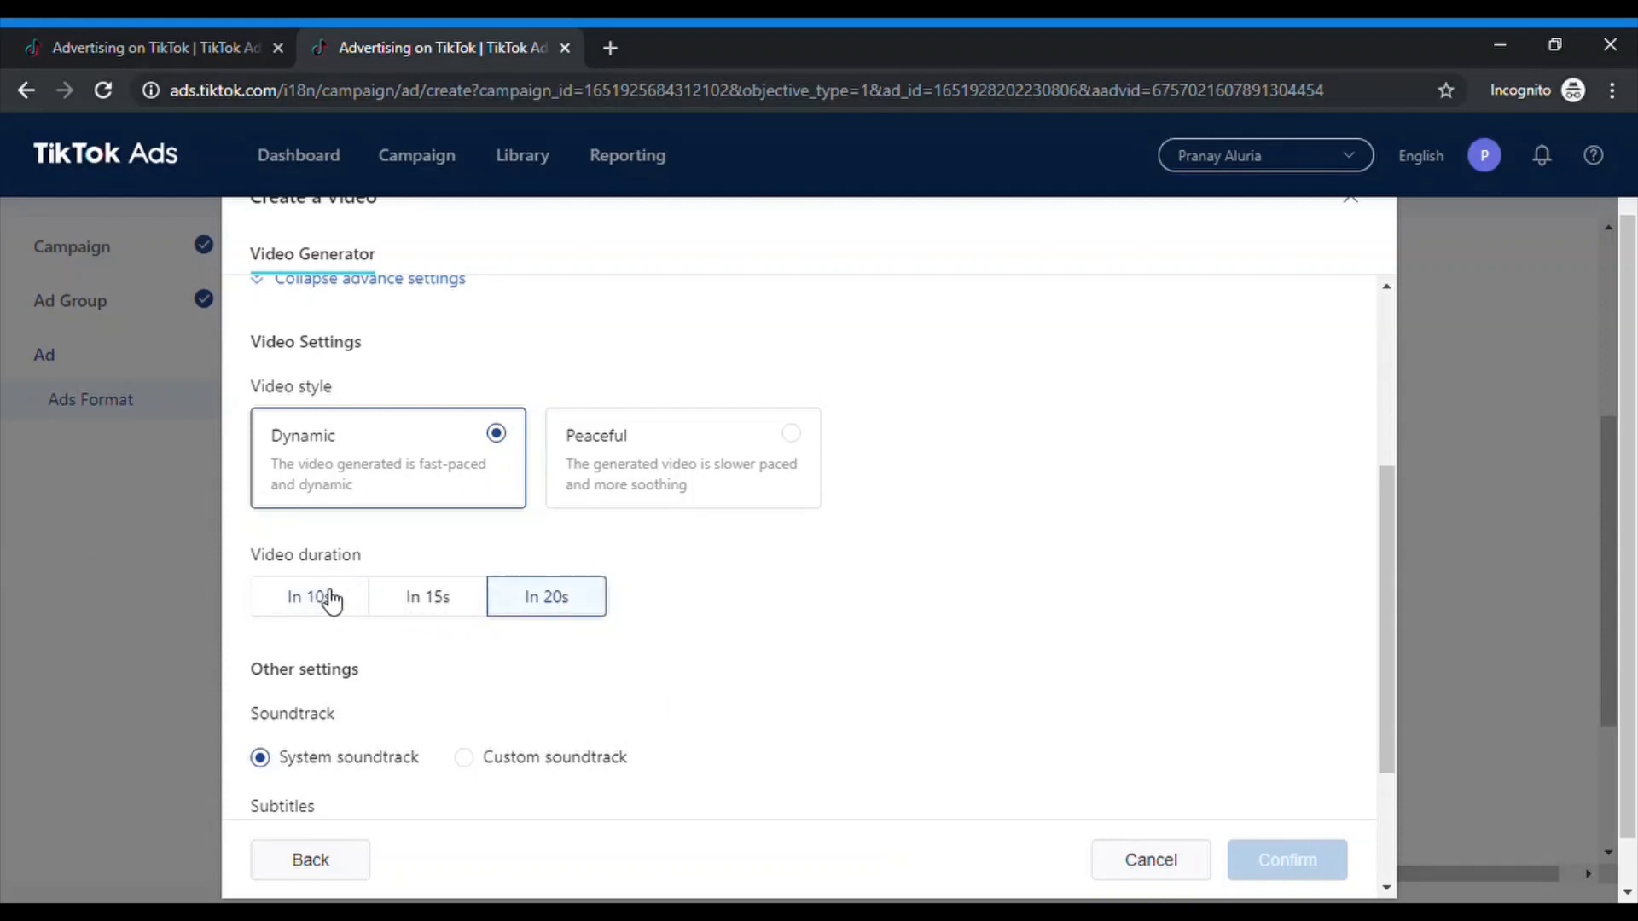
click(331, 600)
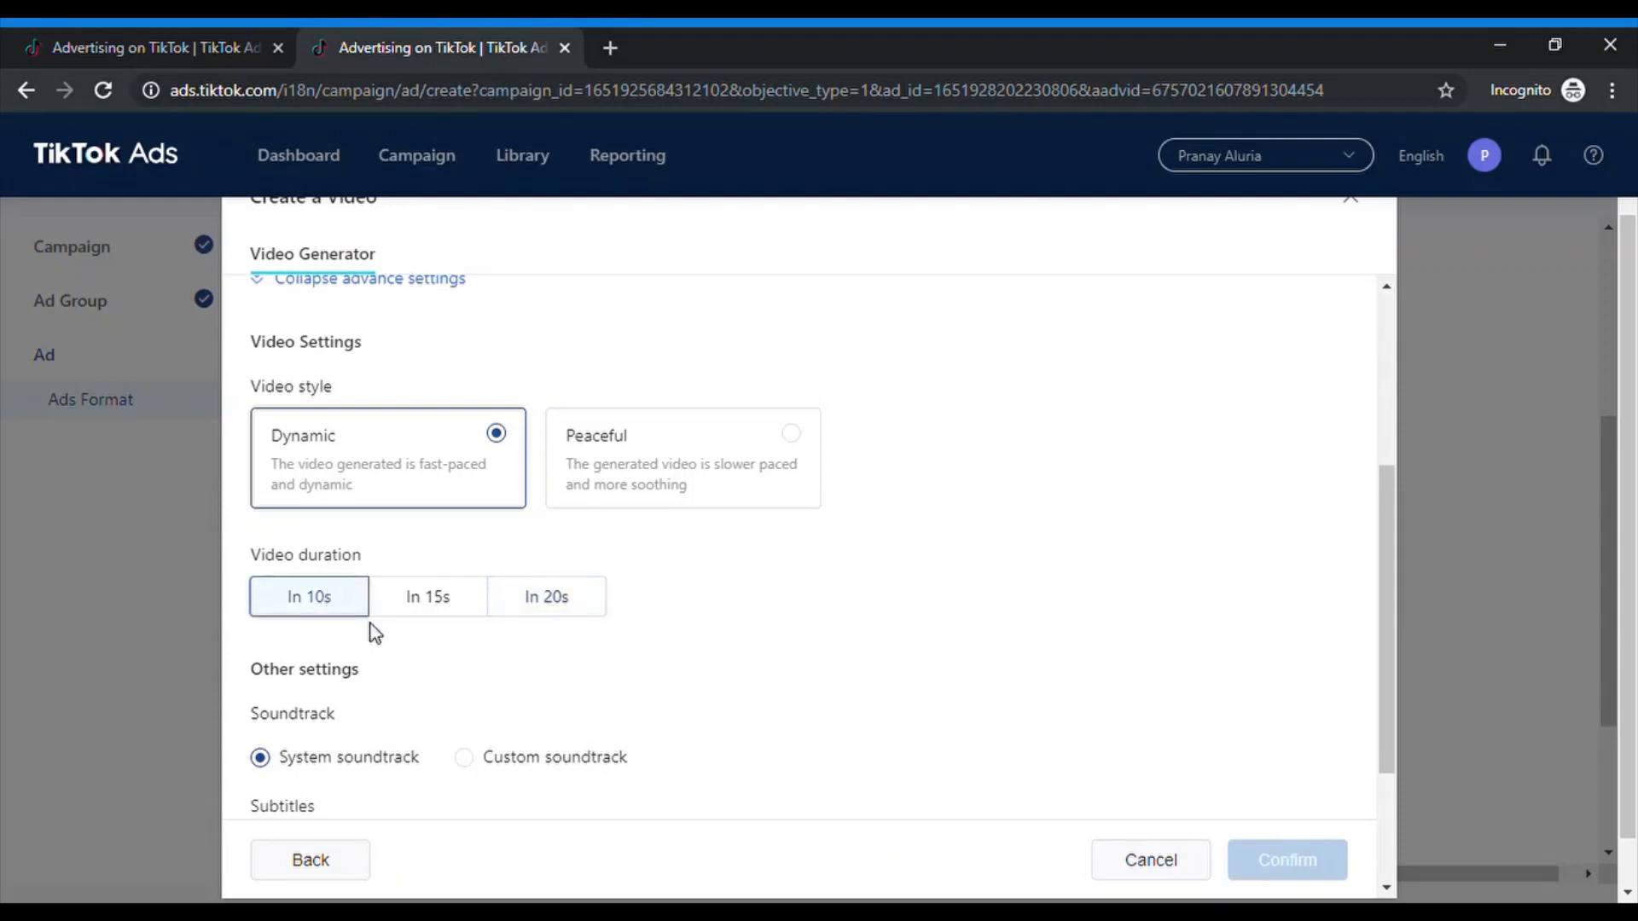
scroll(376, 632, down, 2)
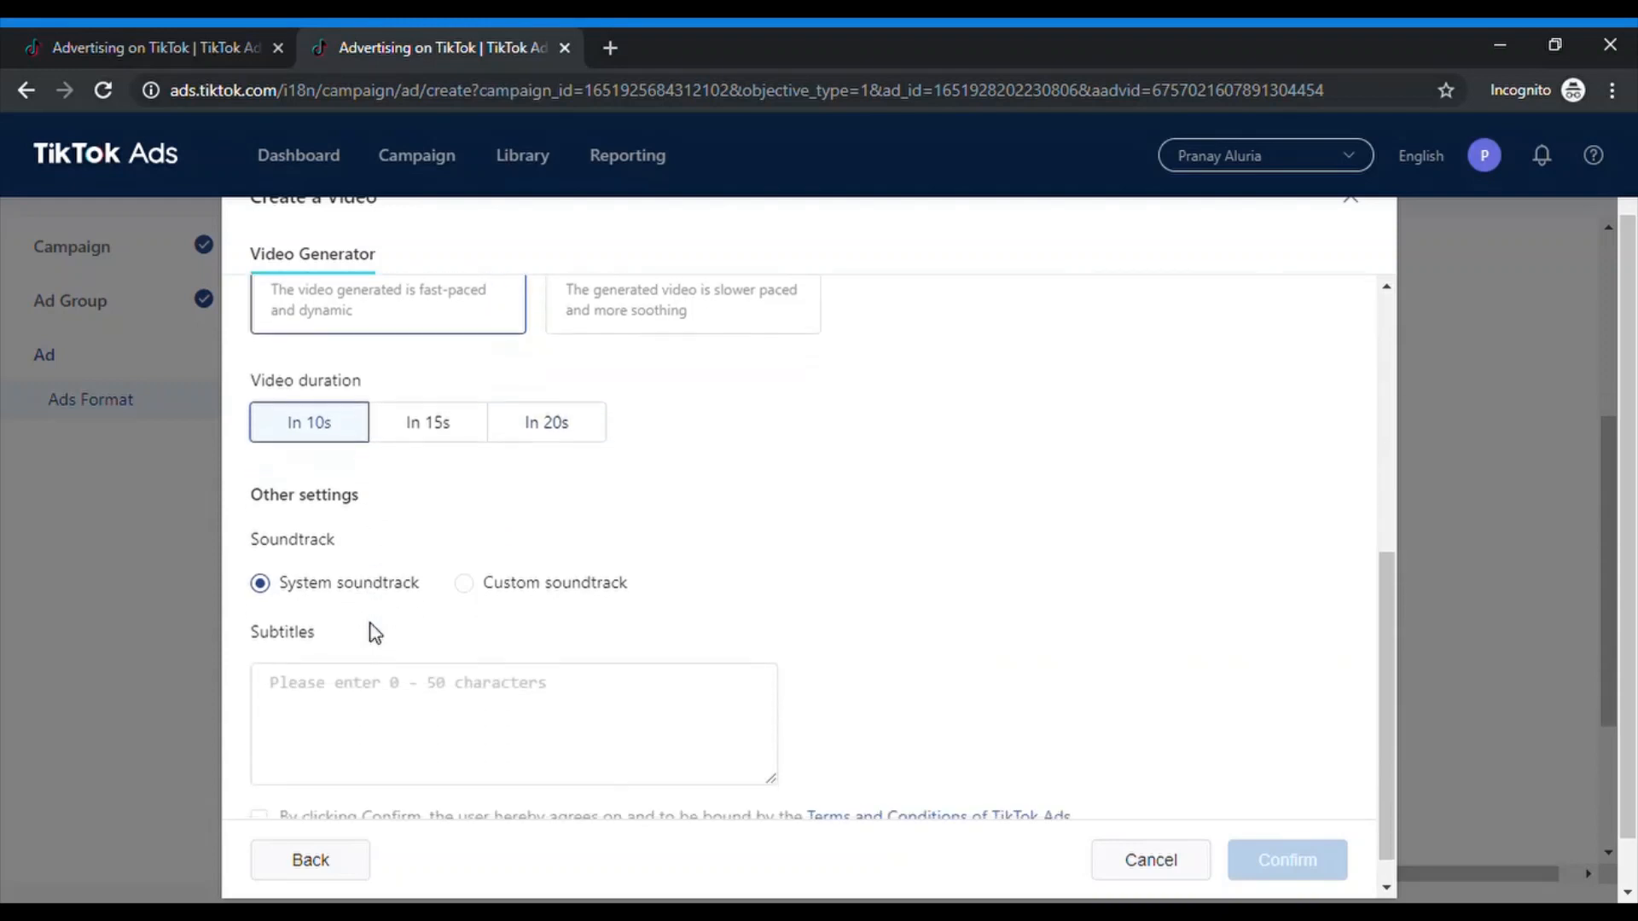
click(459, 436)
scroll(459, 513, down, 1)
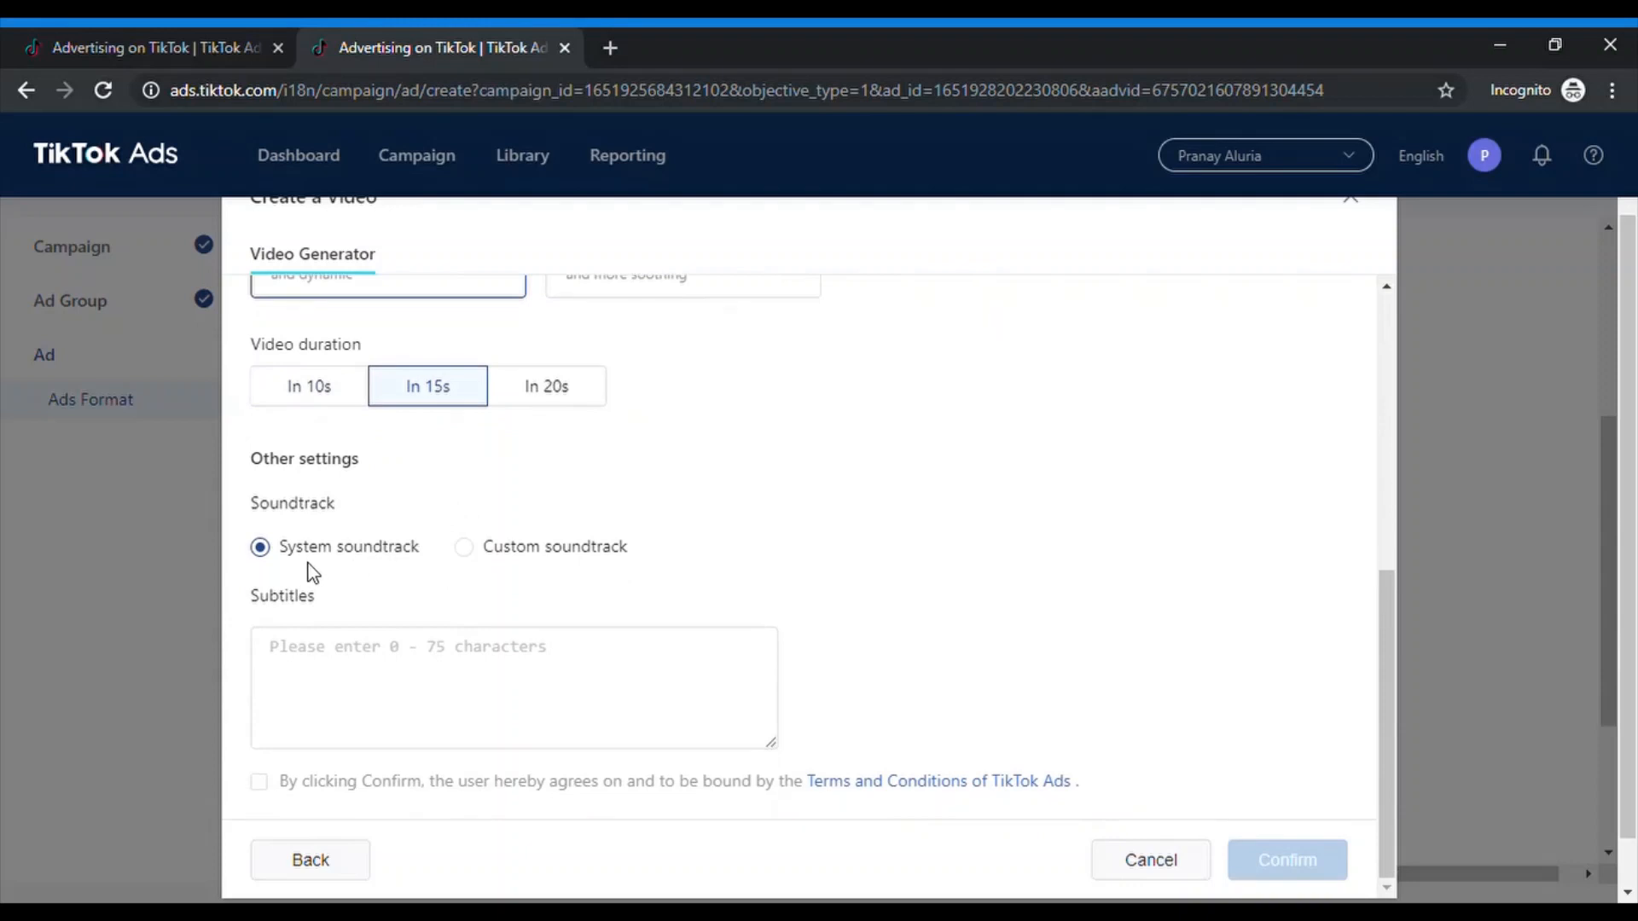
Switch the Smart Video to a custom soundtrack and browse the Rock, Ambient, Symphony and MIX music, keeping "moon color story".
click(468, 558)
scroll(605, 605, down, 2)
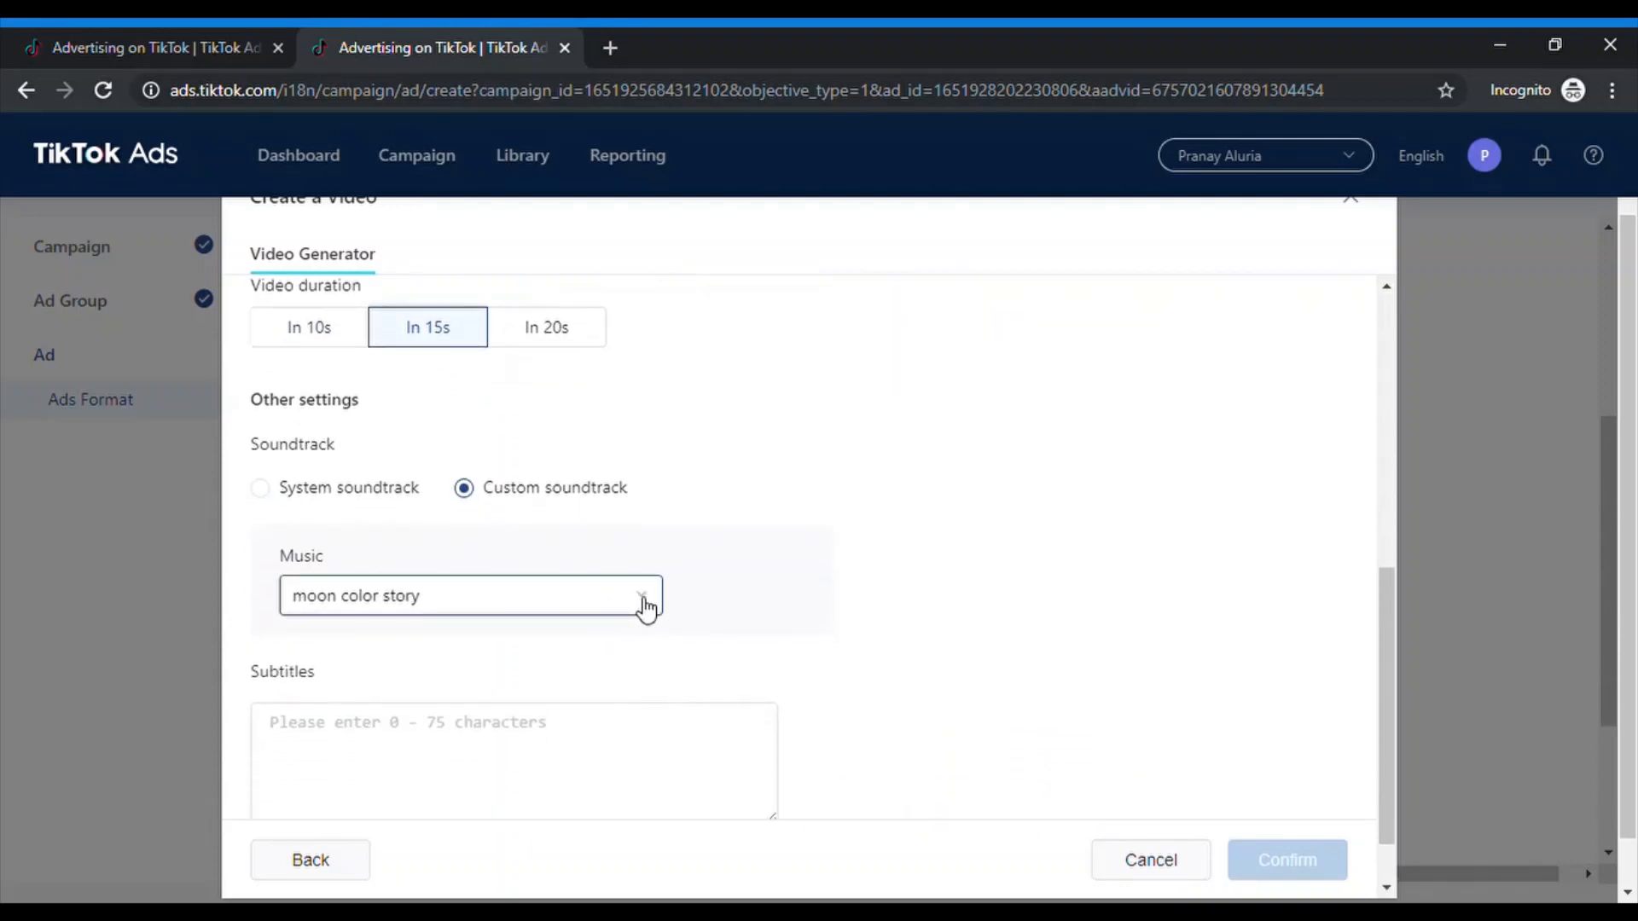
click(645, 607)
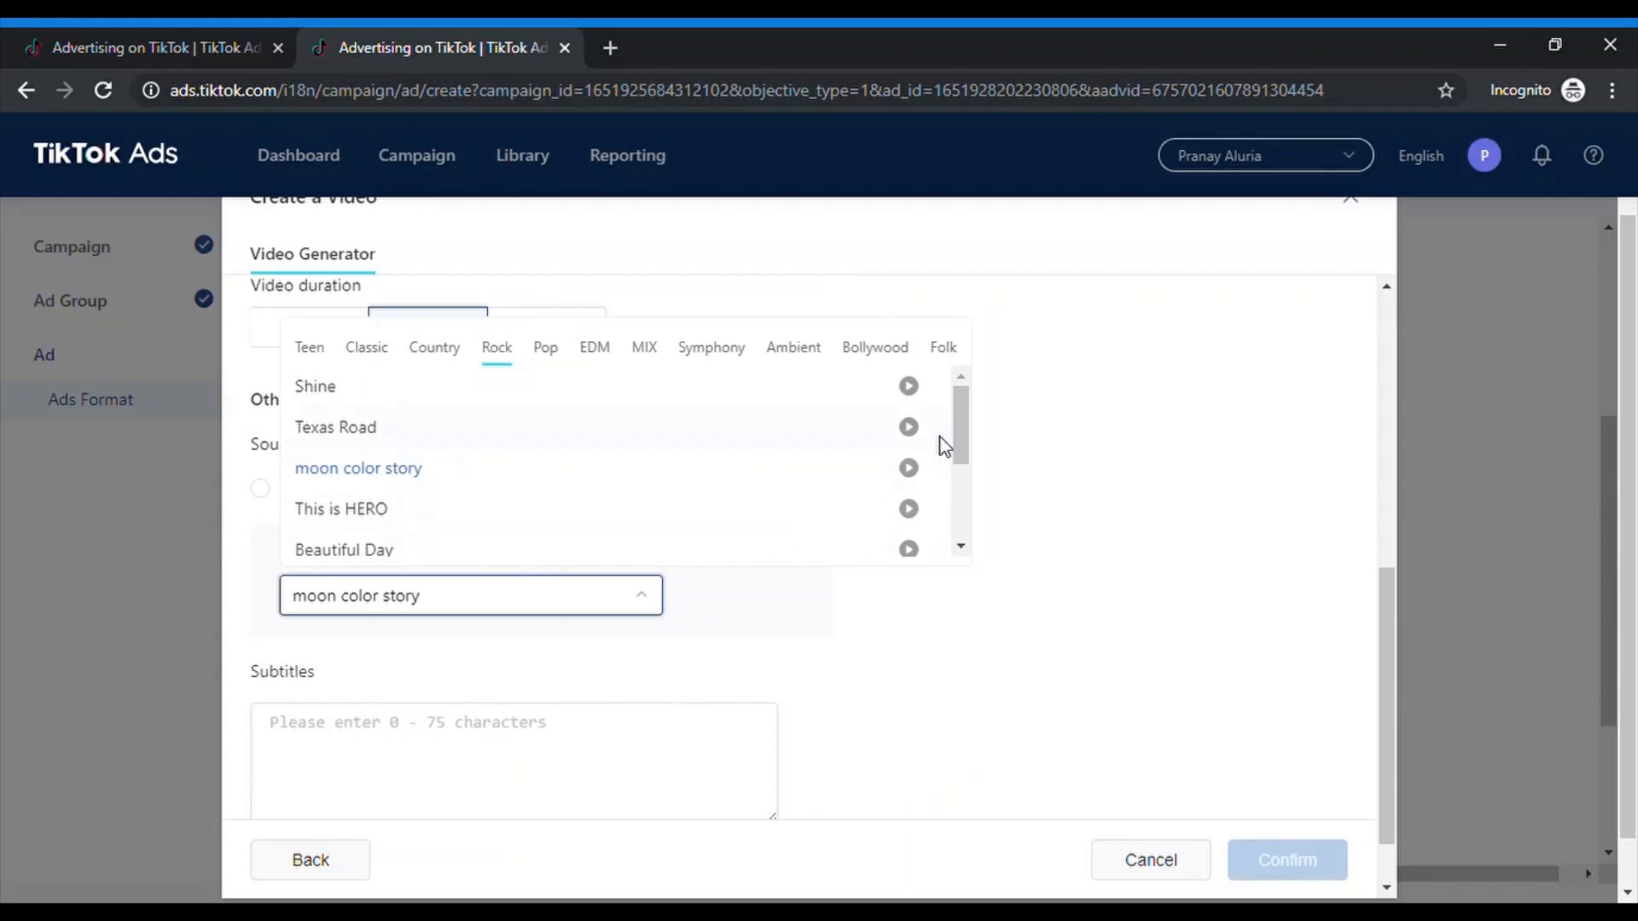
drag(960, 435, 968, 515)
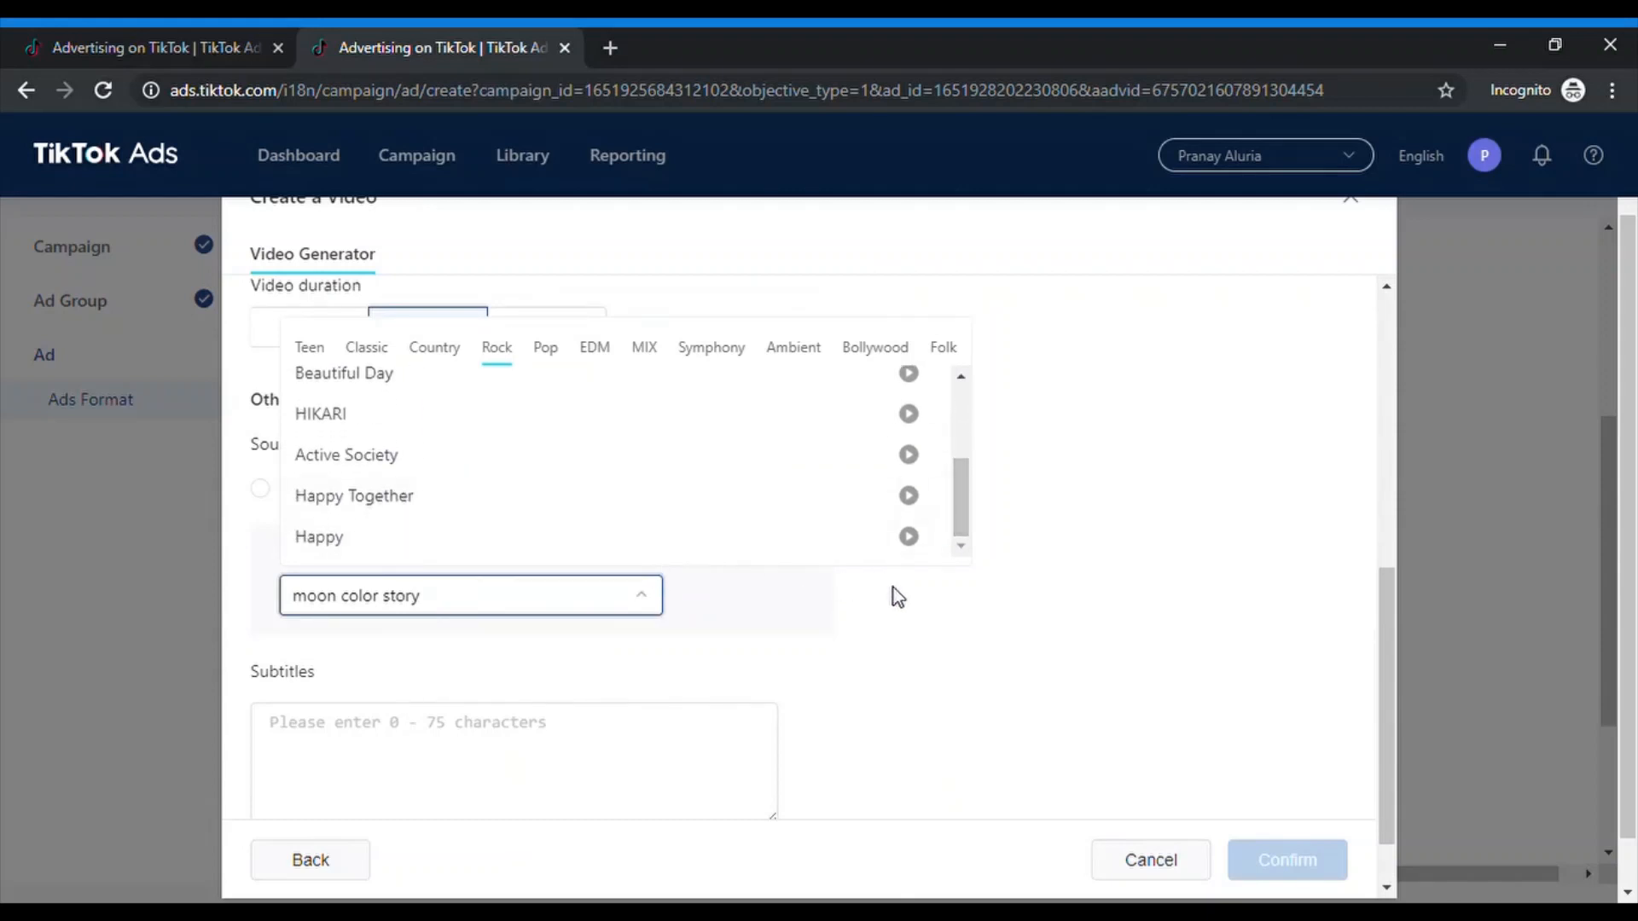
click(795, 357)
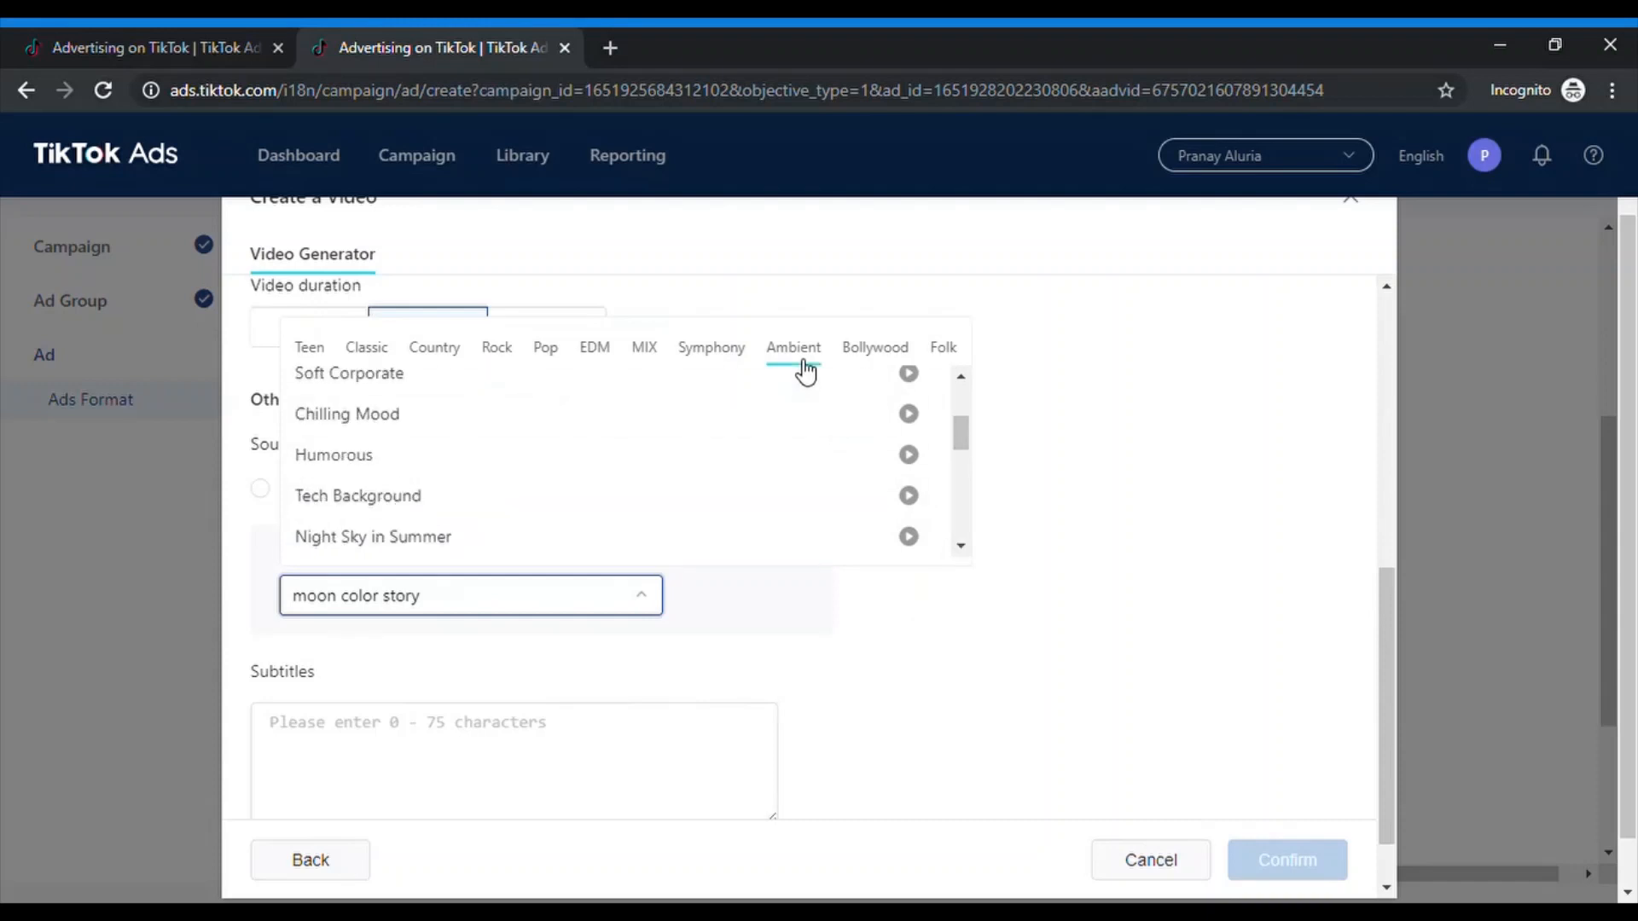
click(721, 358)
click(646, 356)
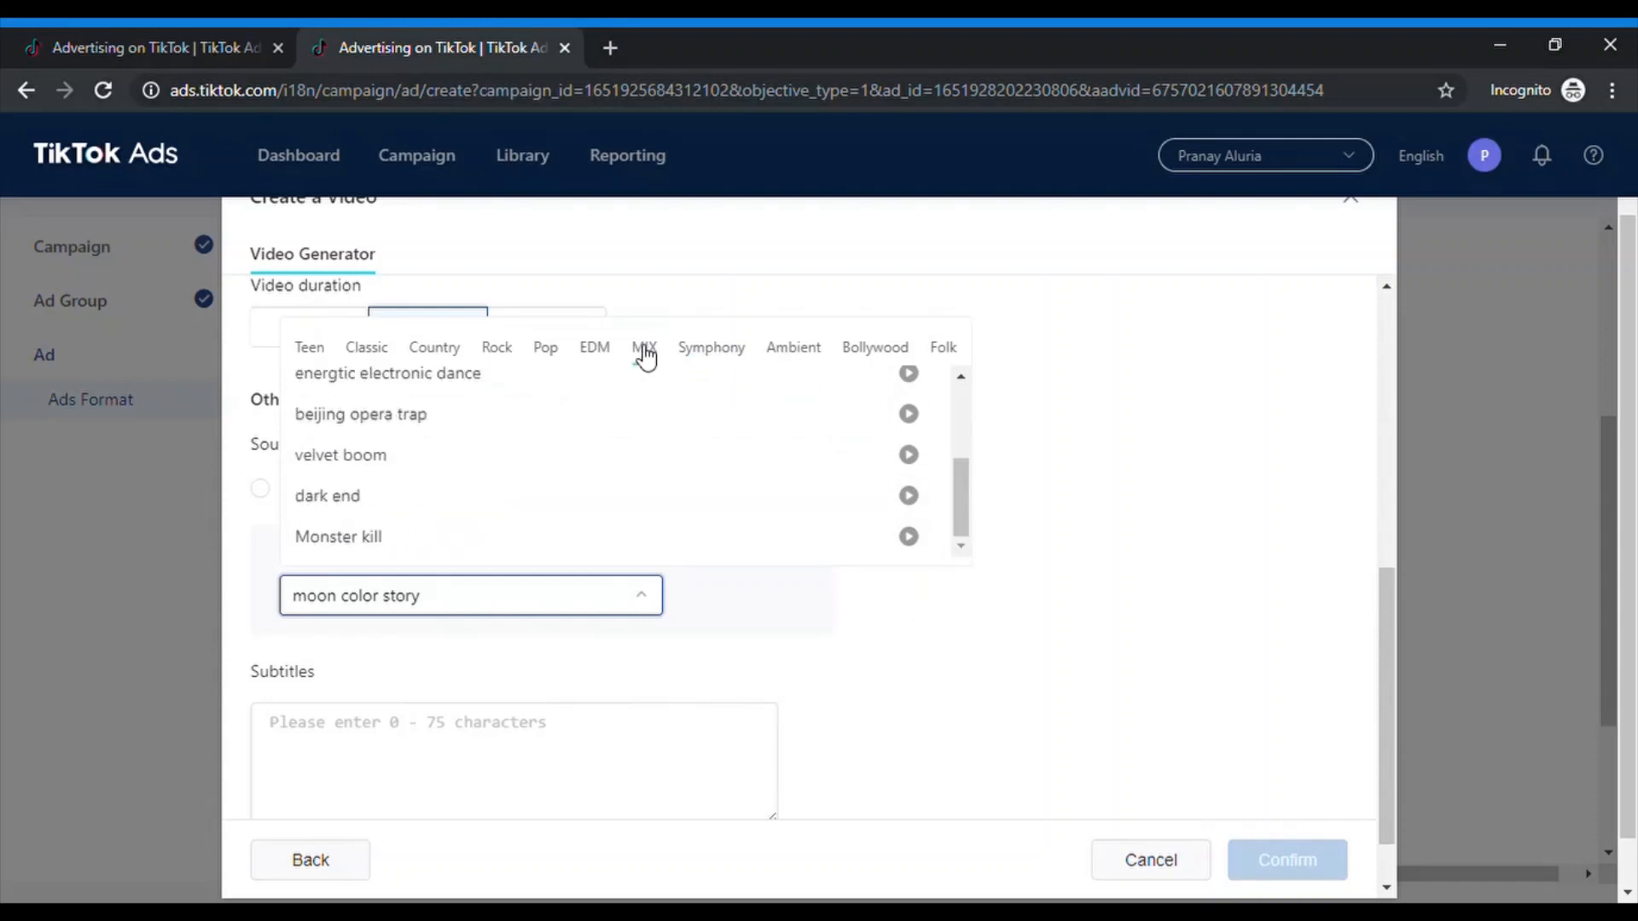
click(985, 635)
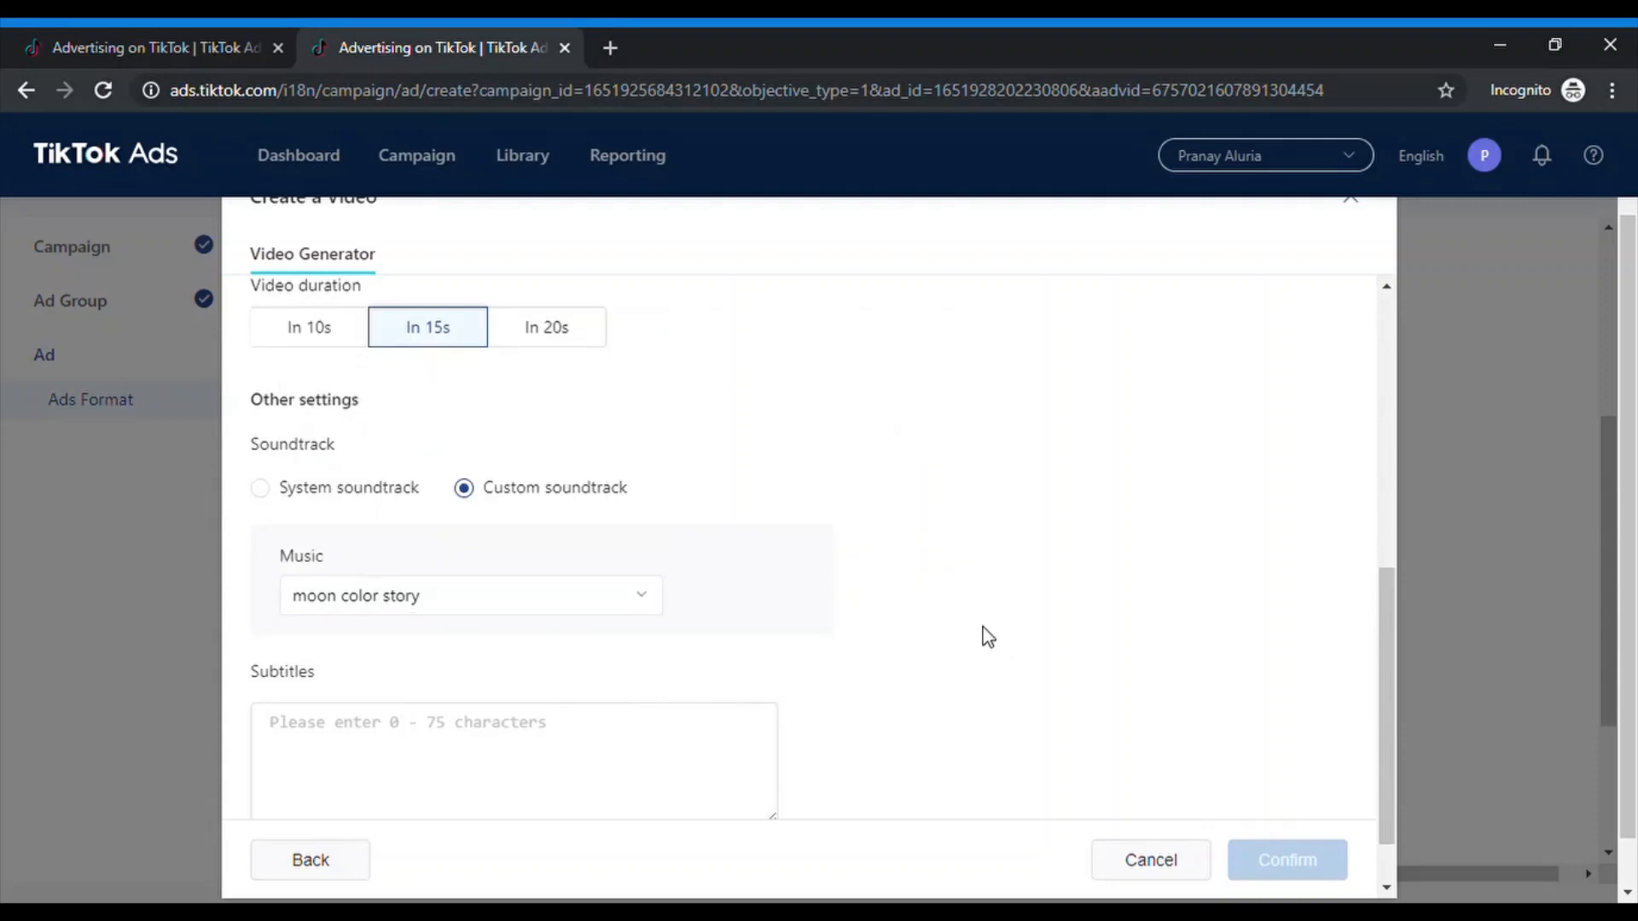
Leave the Smart Video settings and choose the vertical Bubble Effect template for the video.
scroll(581, 768, down, 1)
click(596, 702)
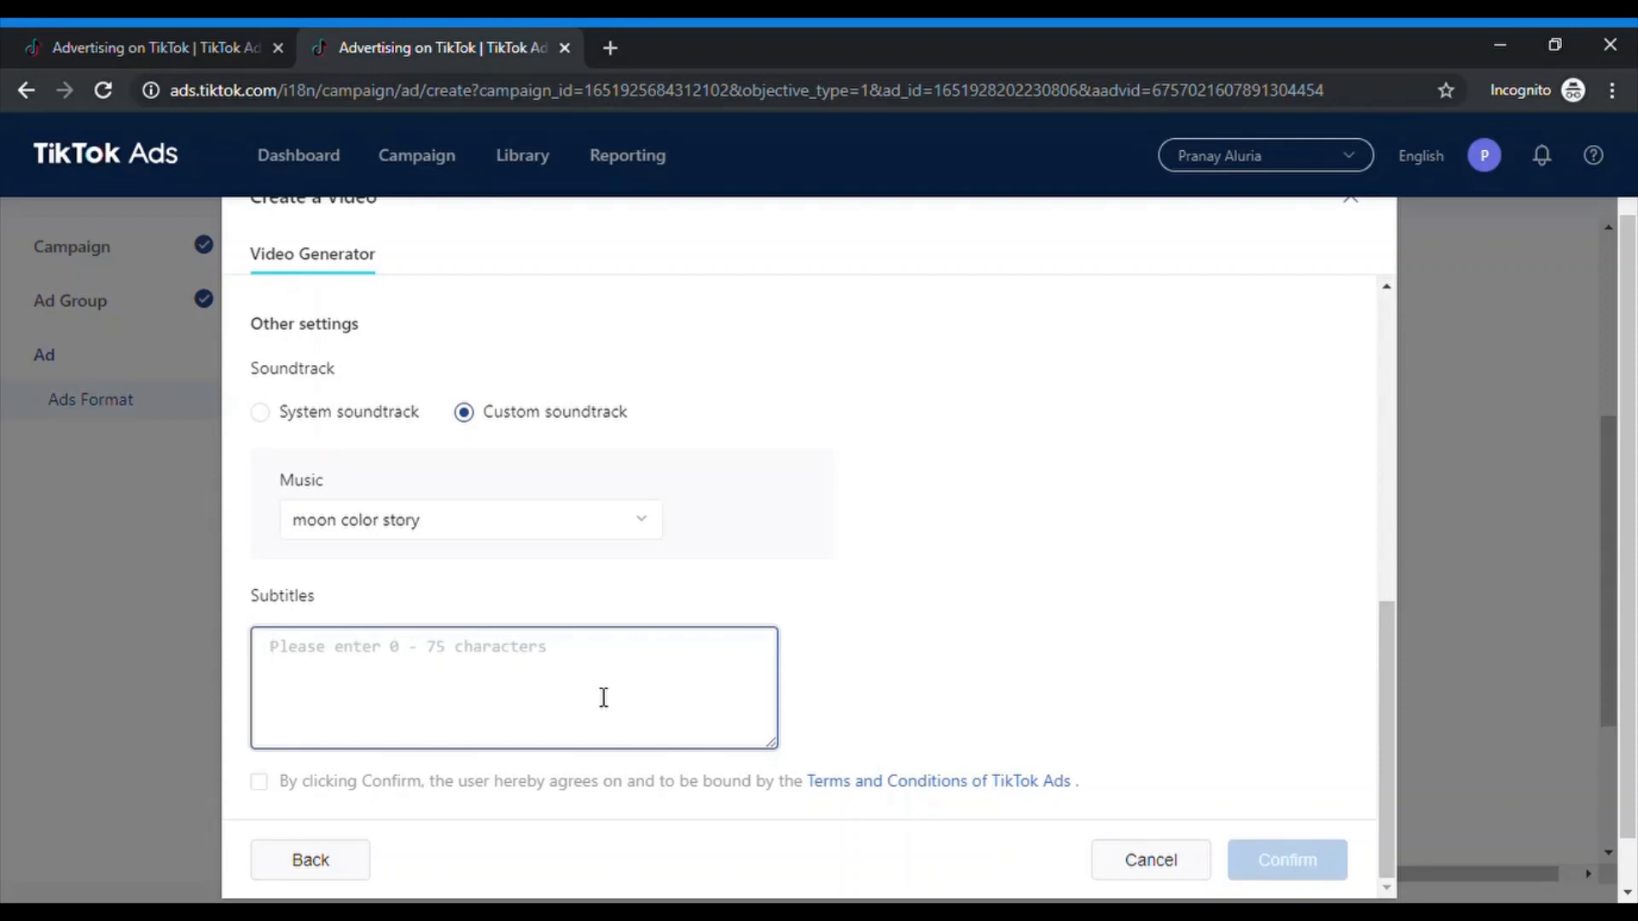
click(303, 863)
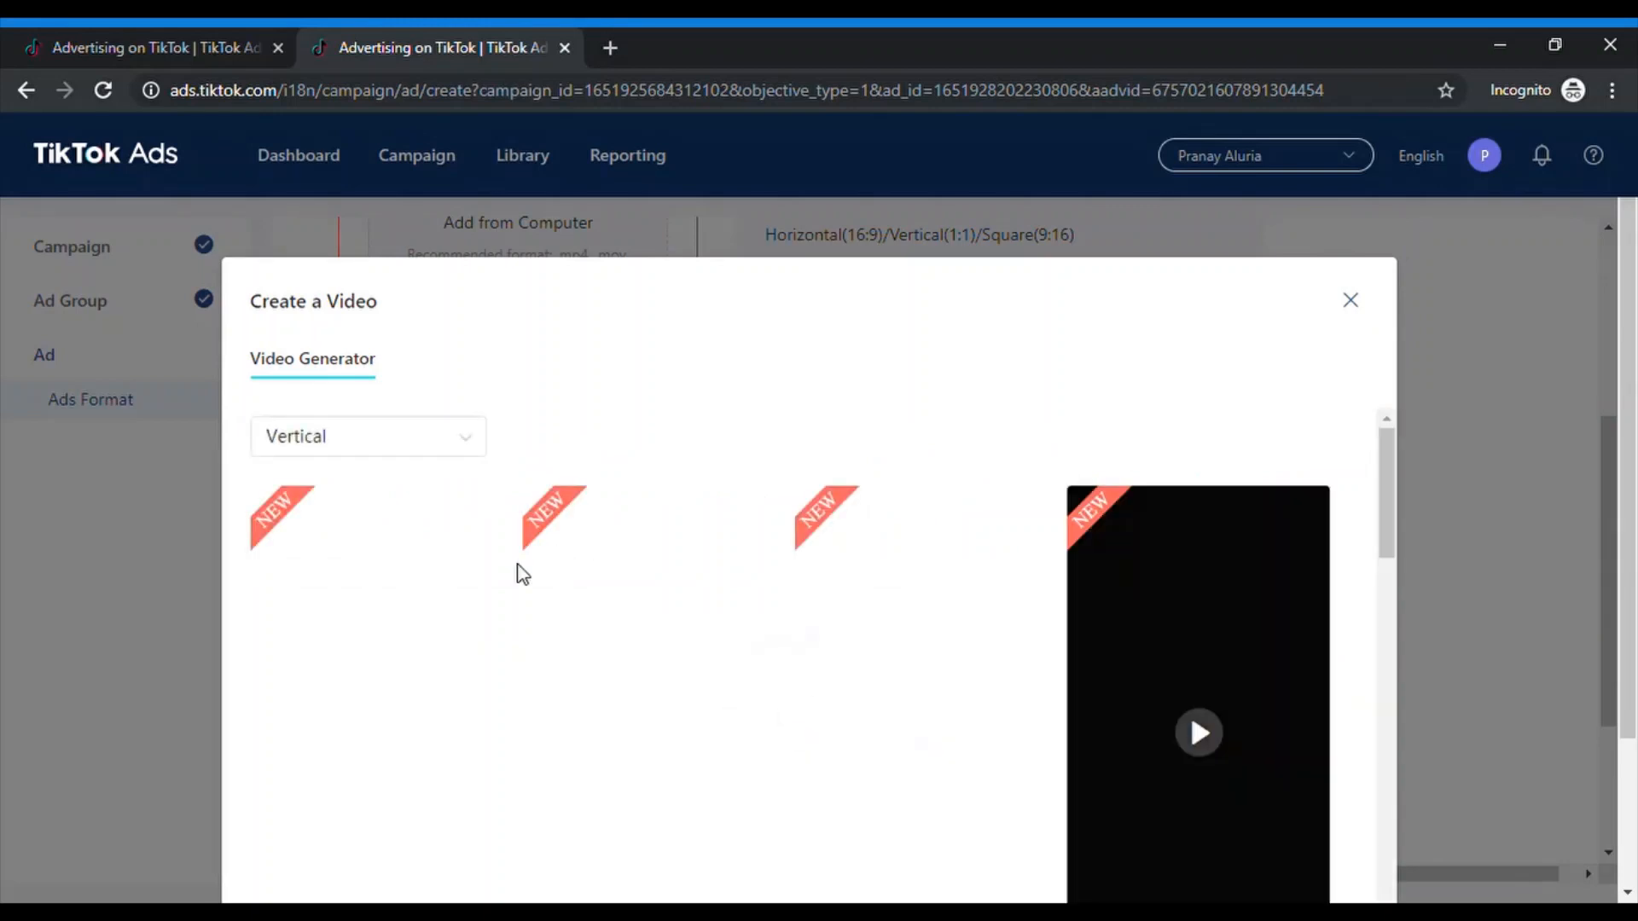
scroll(447, 597, down, 3)
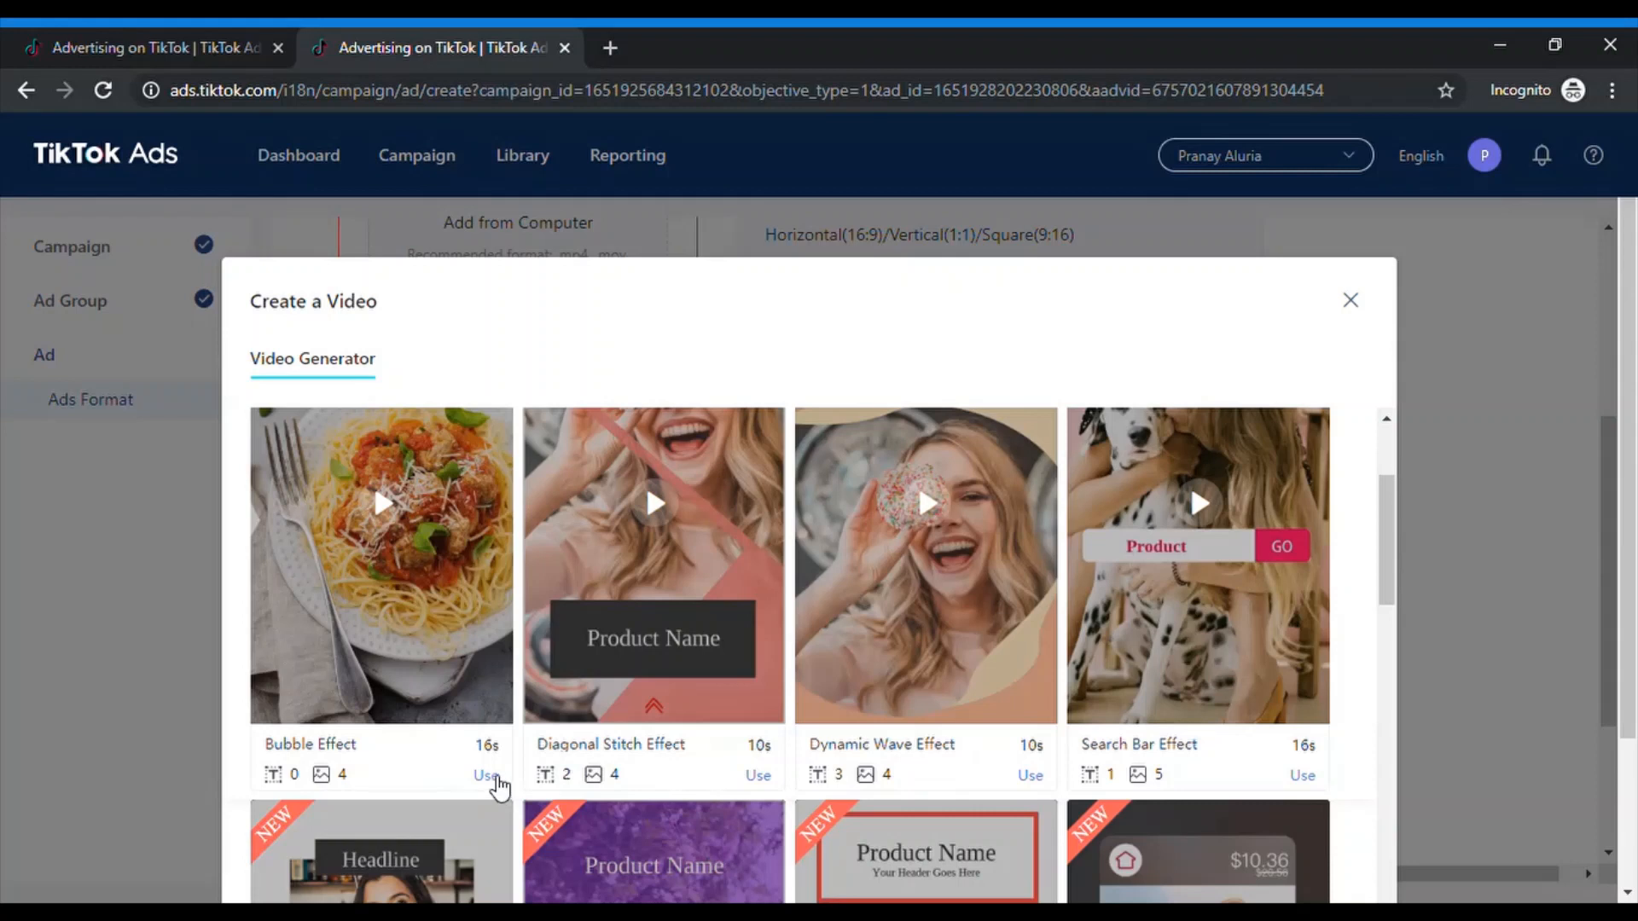
click(487, 776)
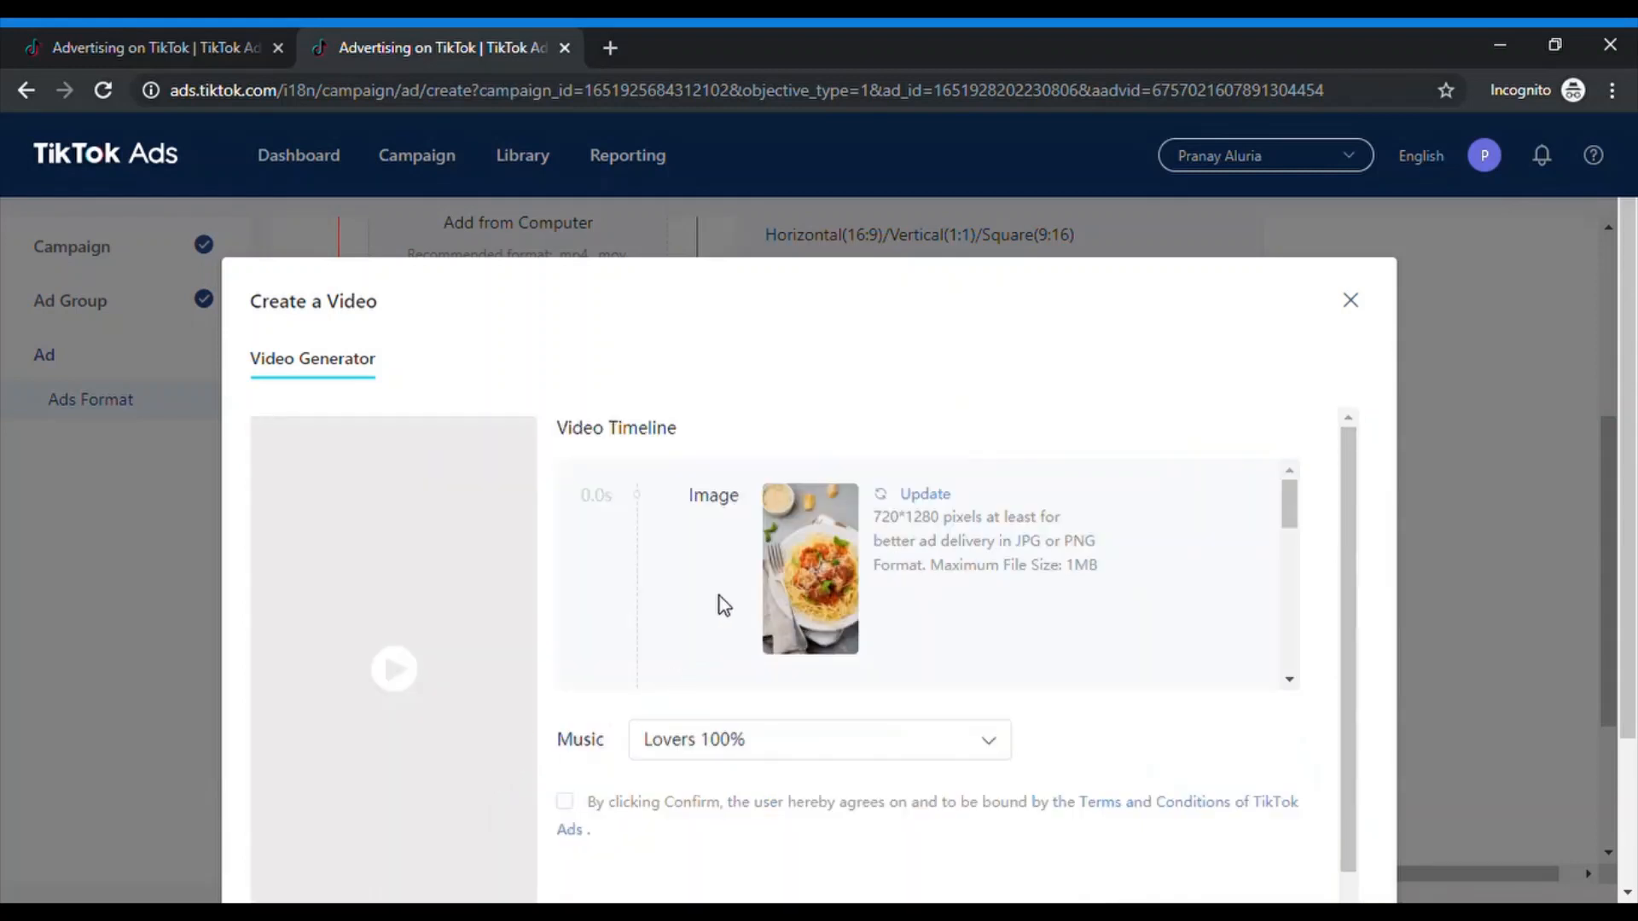
Replace the first timeline image with the yellow "TikTok Ads" image, keeping the 720px * 1280px crop and Gaussian blur fill.
scroll(928, 600, down, 1)
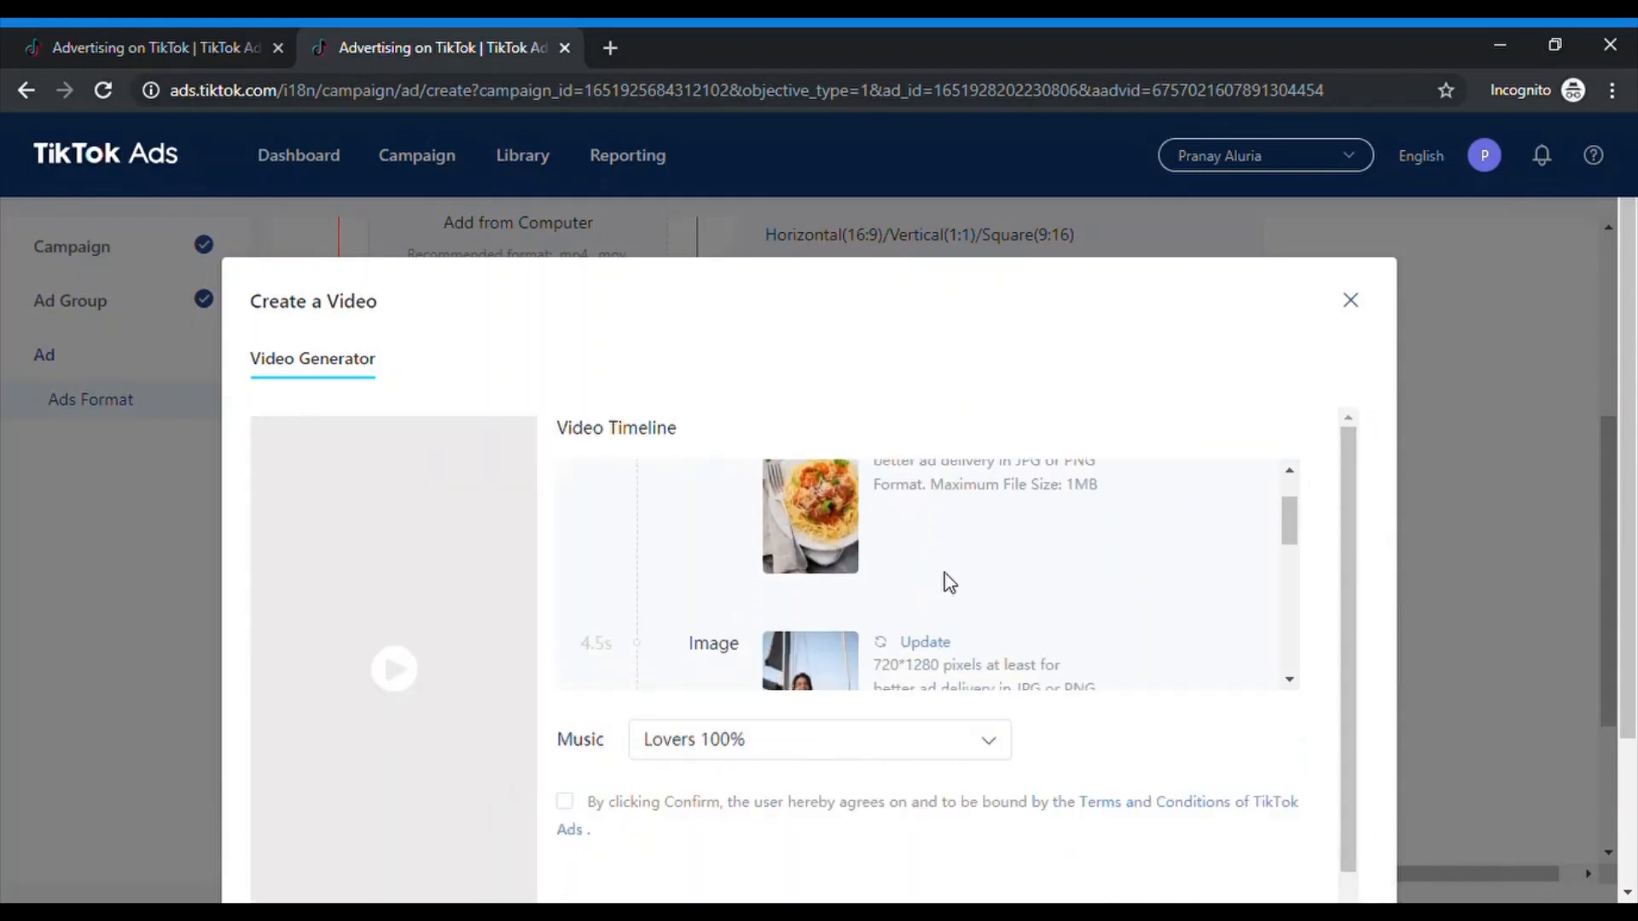
scroll(948, 571, up, 1)
click(926, 494)
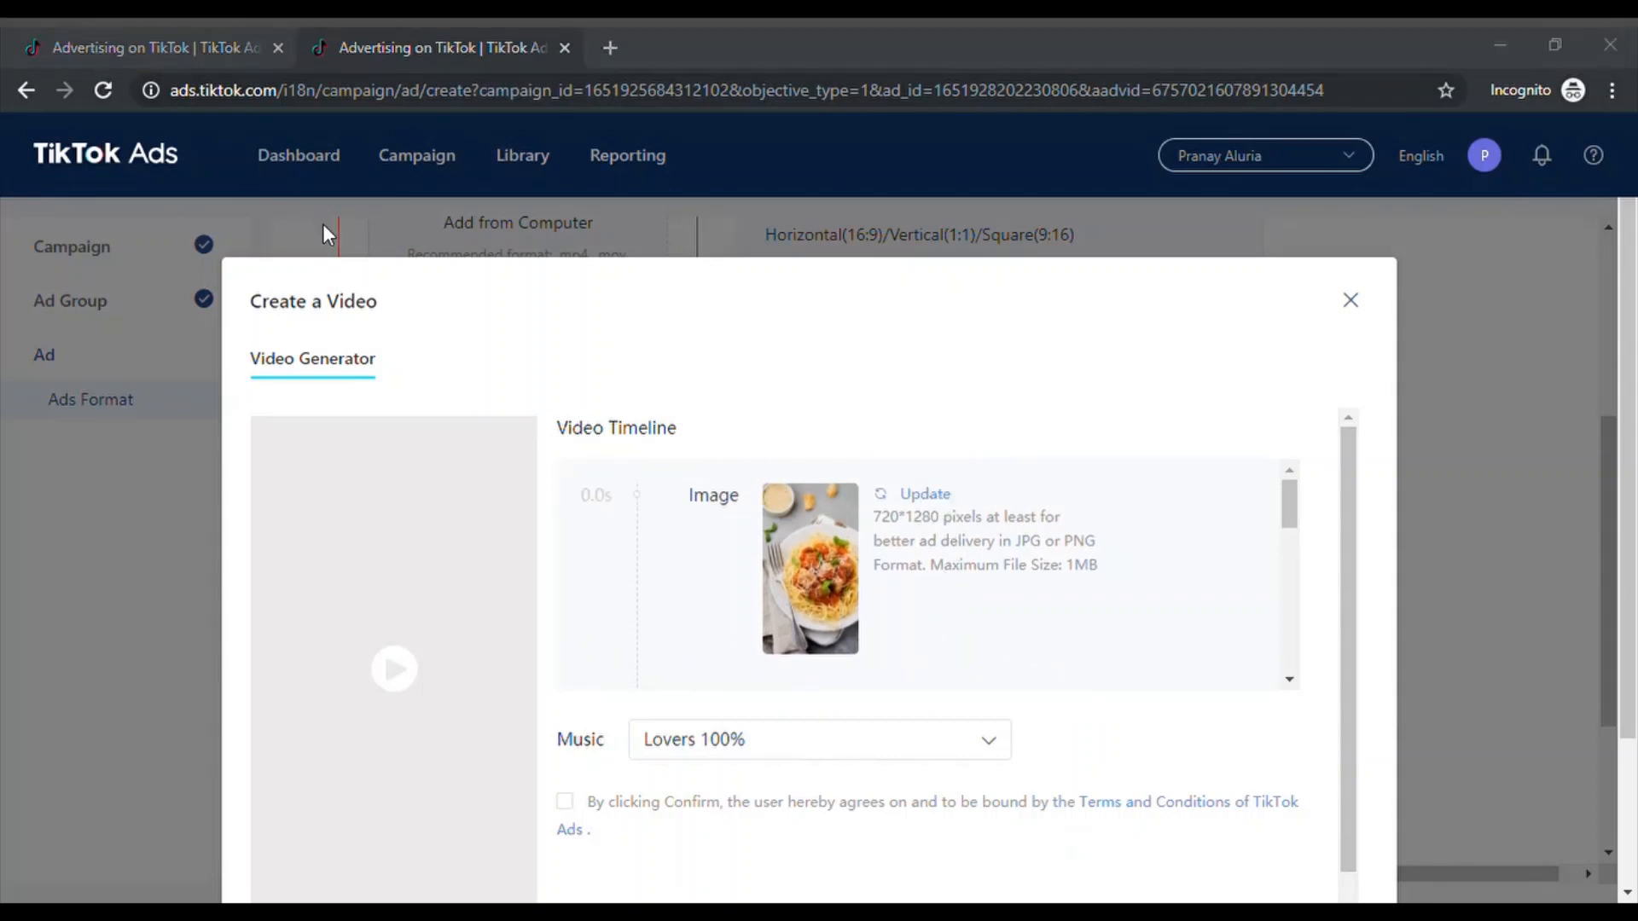
click(1007, 879)
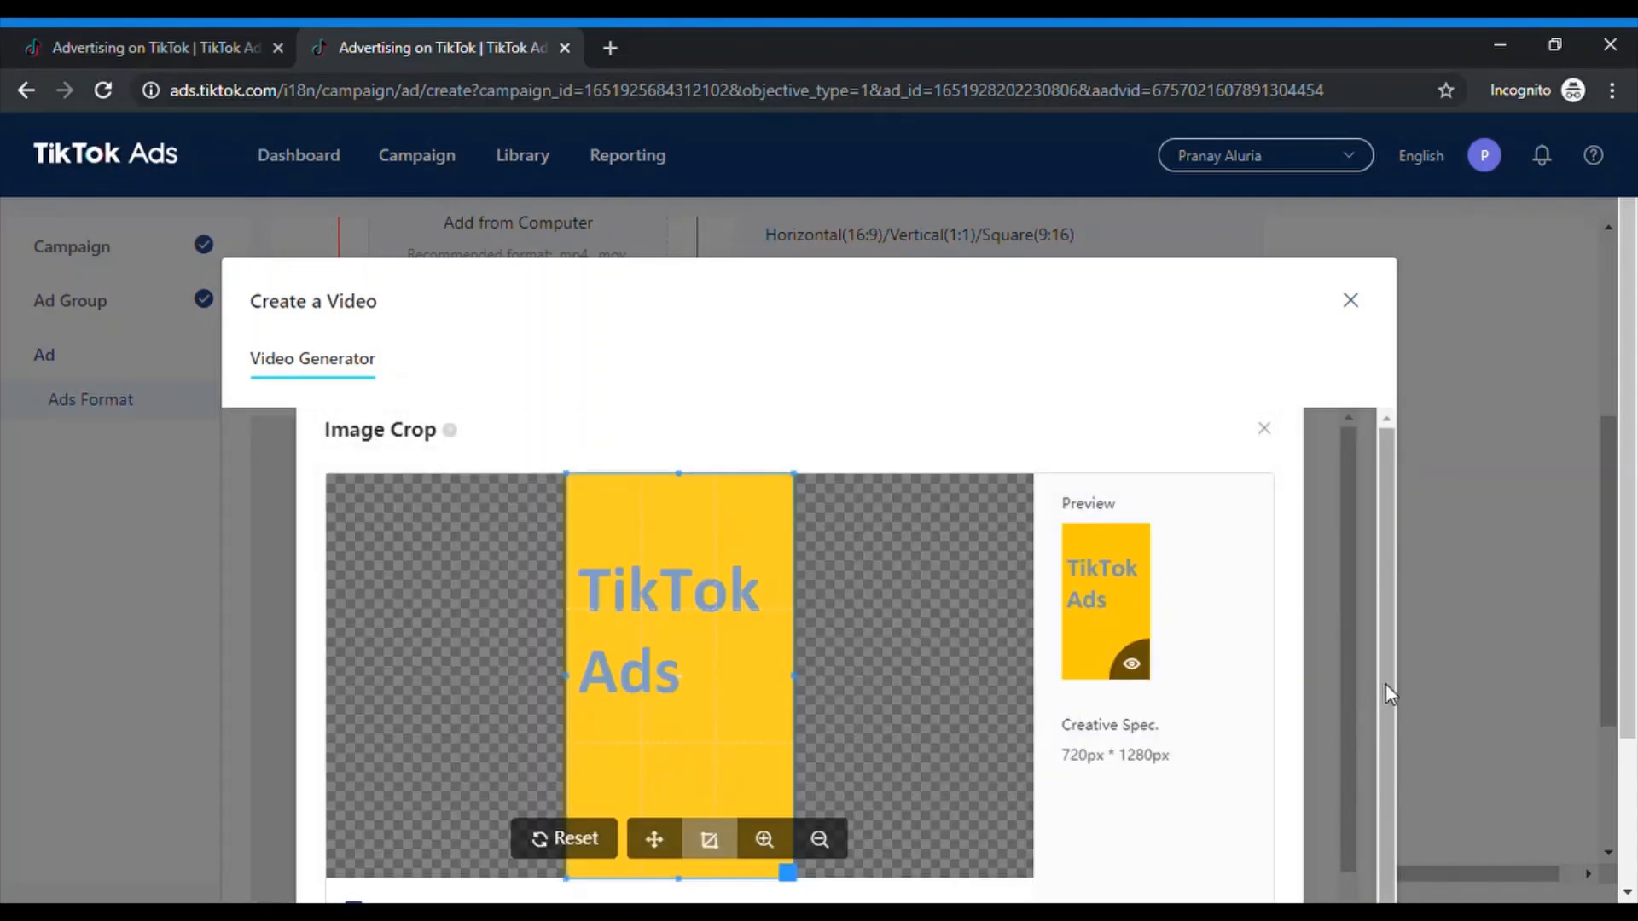
scroll(1385, 683, down, 1)
scroll(1507, 668, down, 2)
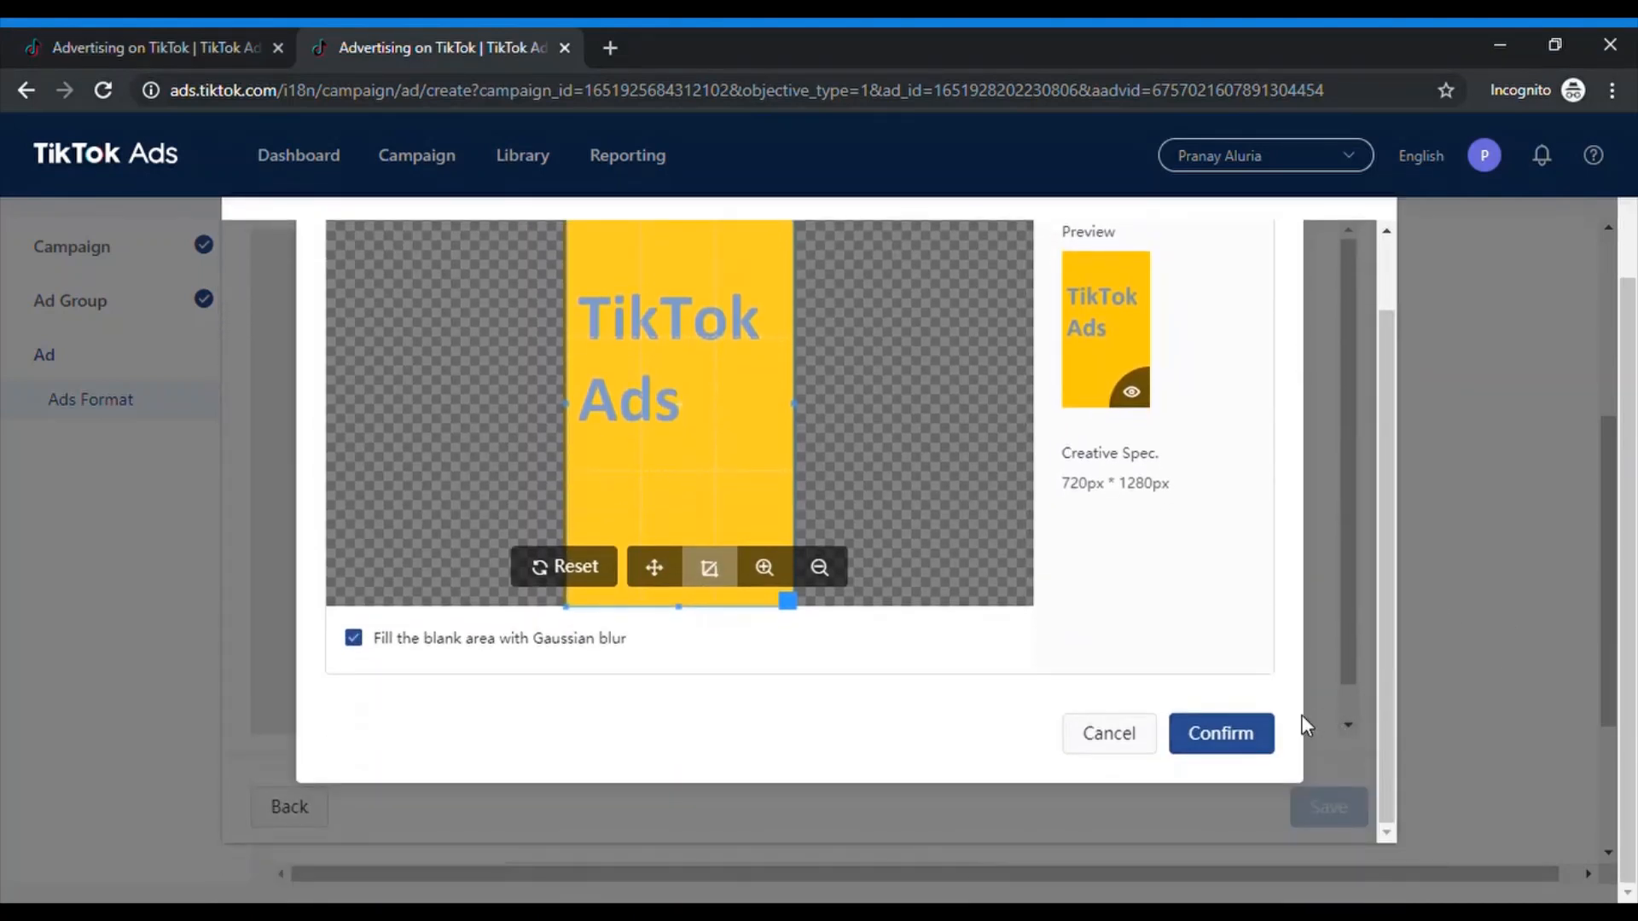
click(1220, 734)
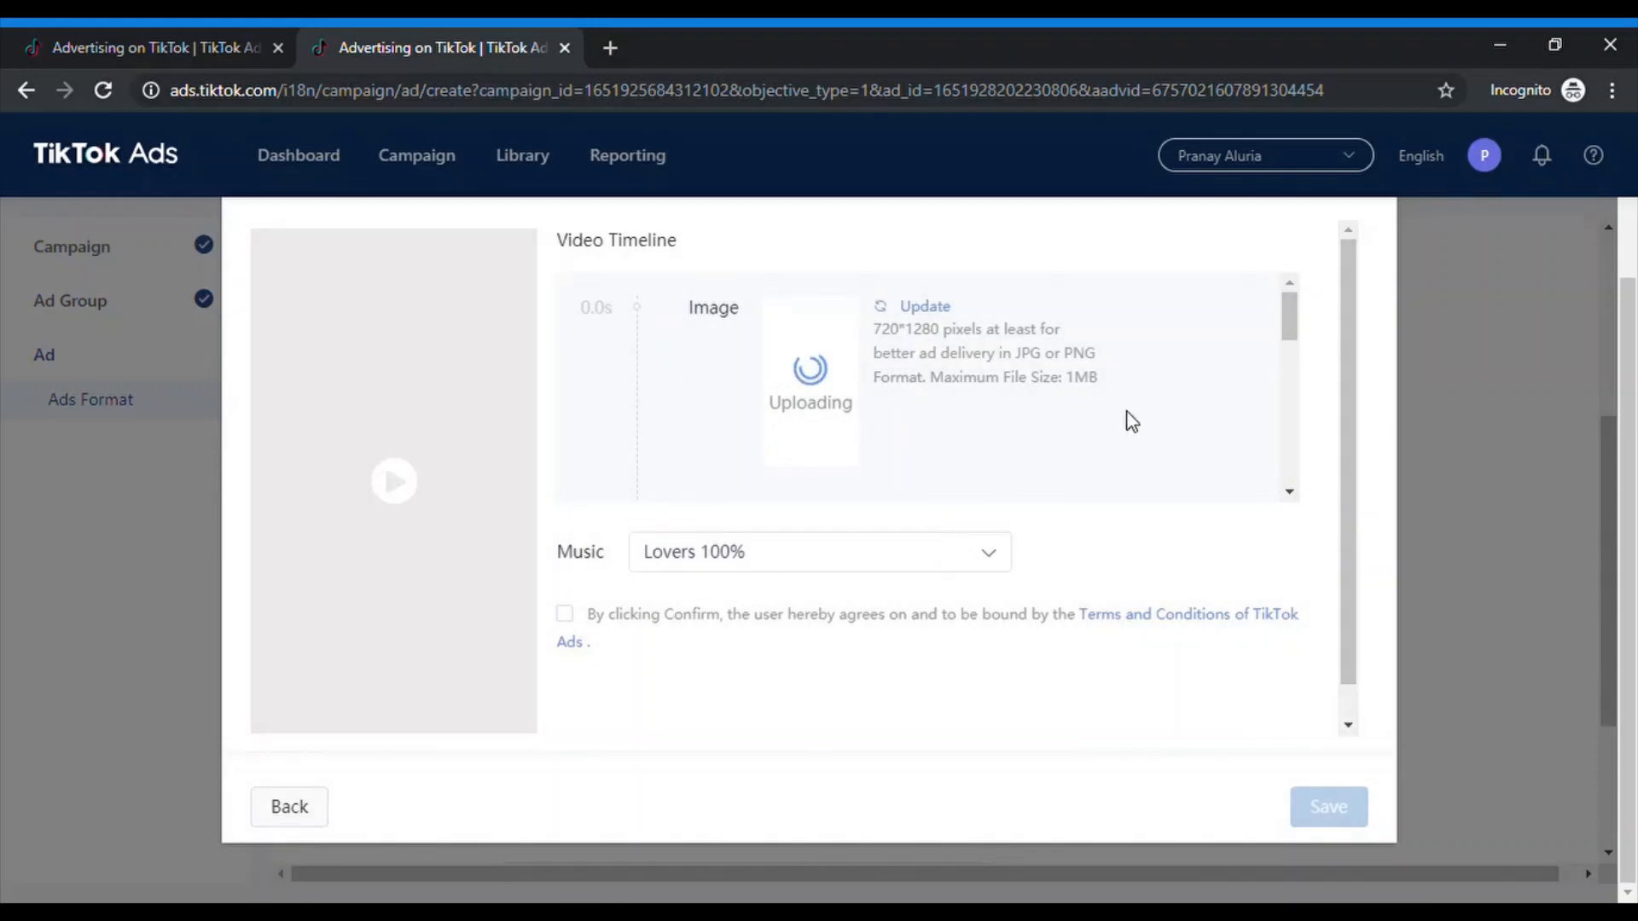
Browse the Pop music but keep "Lovers 100%", agree to the TikTok Ads terms and save the video.
scroll(1126, 417, down, 1)
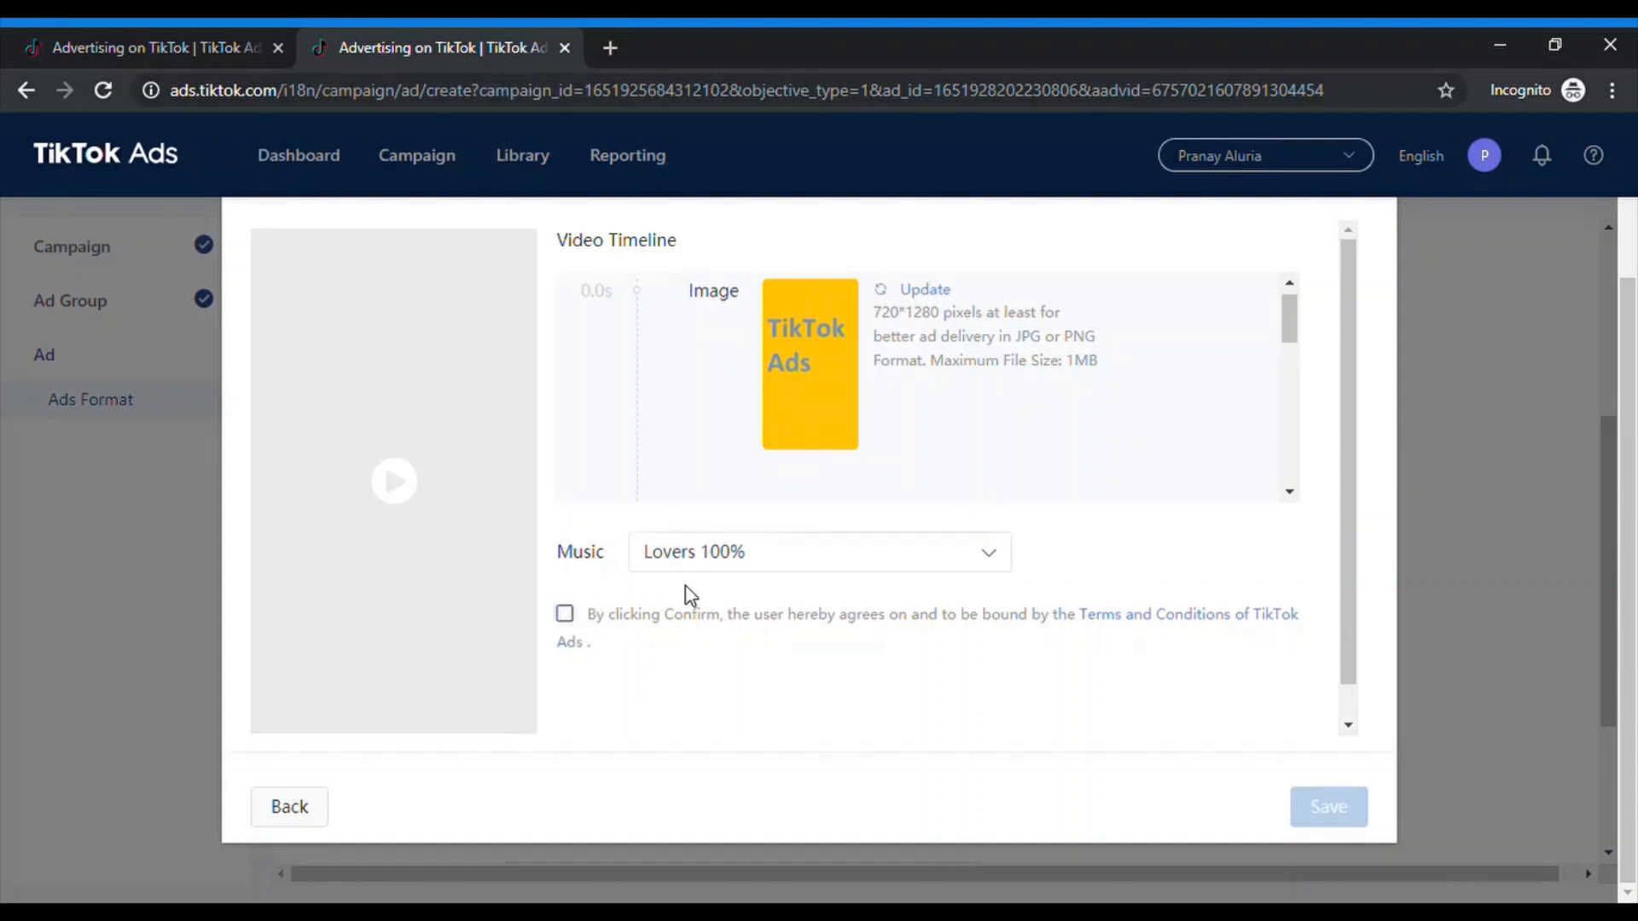
click(758, 561)
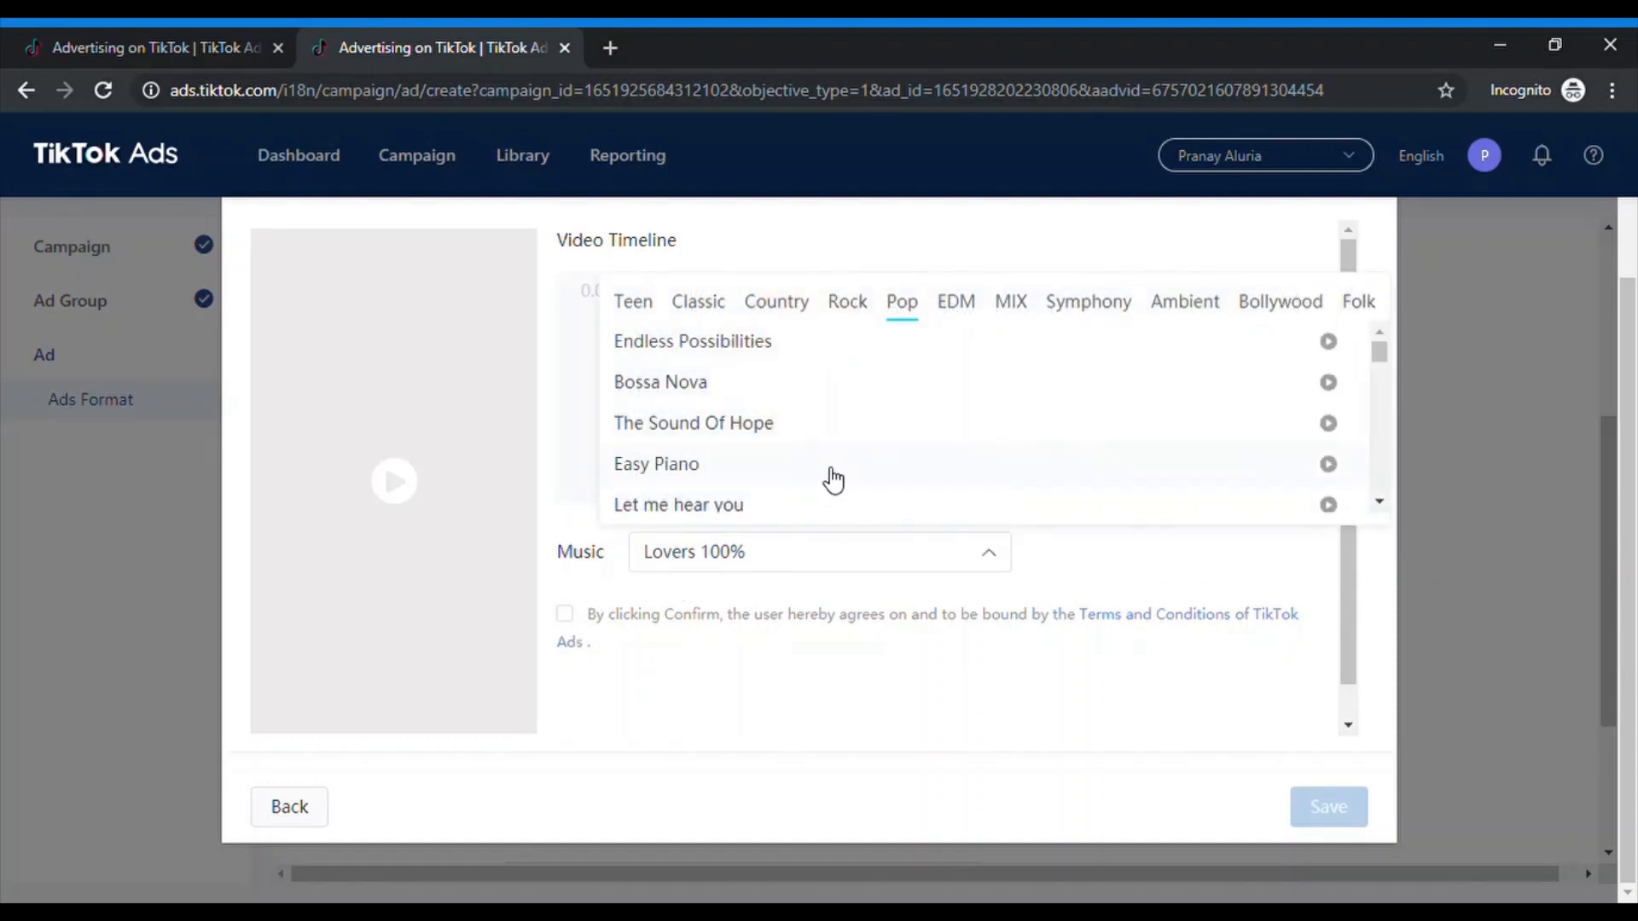
scroll(834, 479, down, 6)
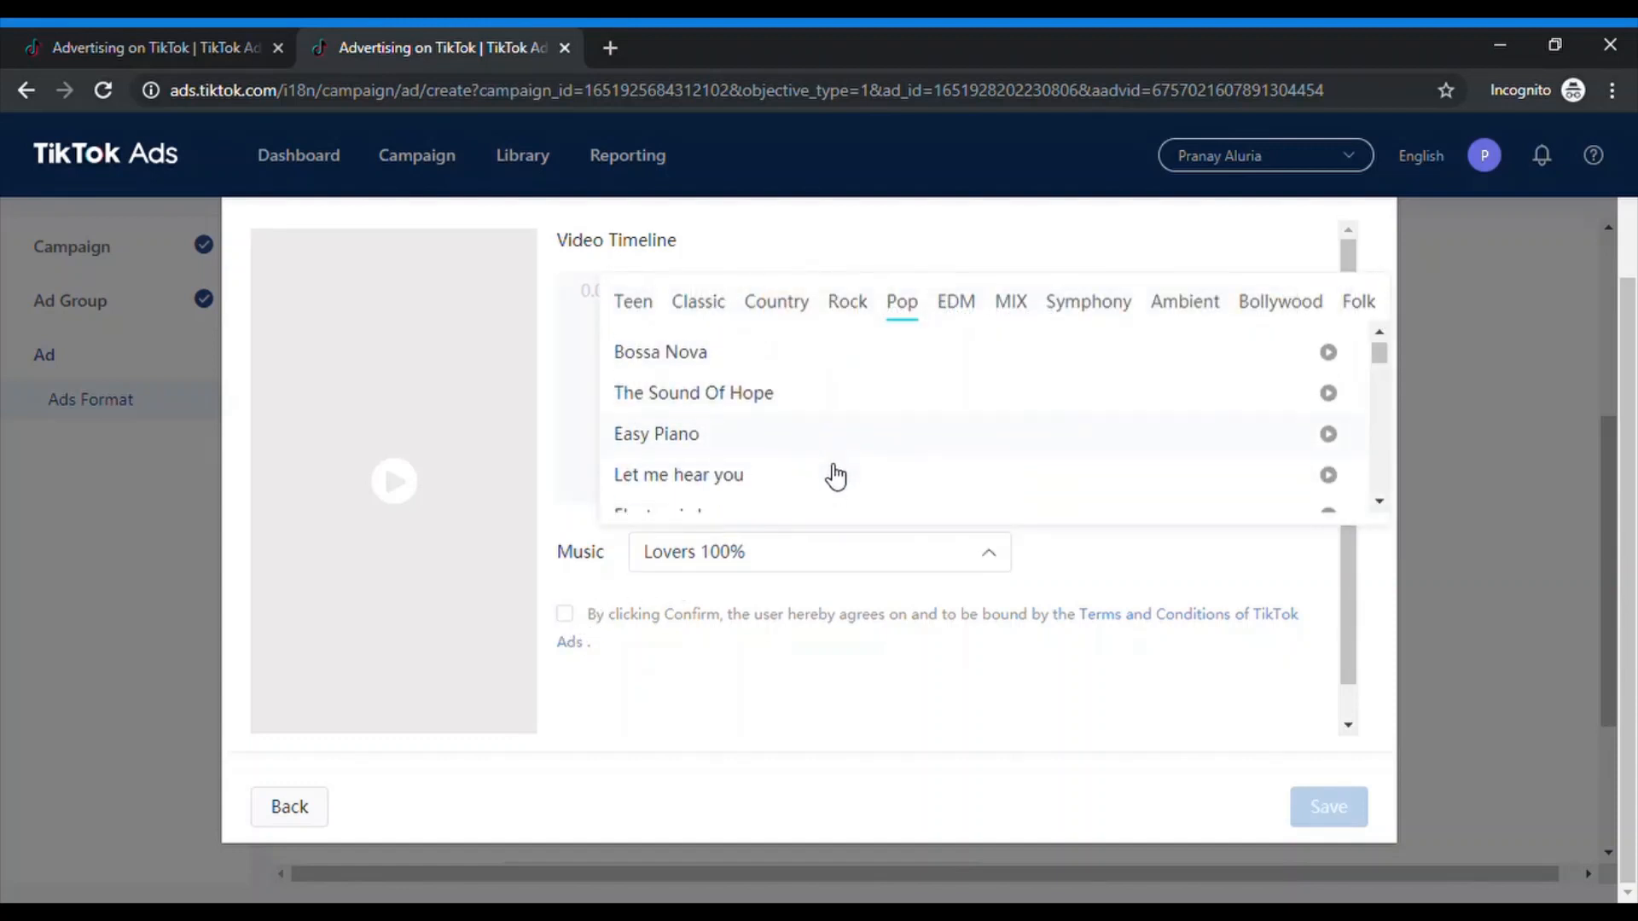
click(771, 689)
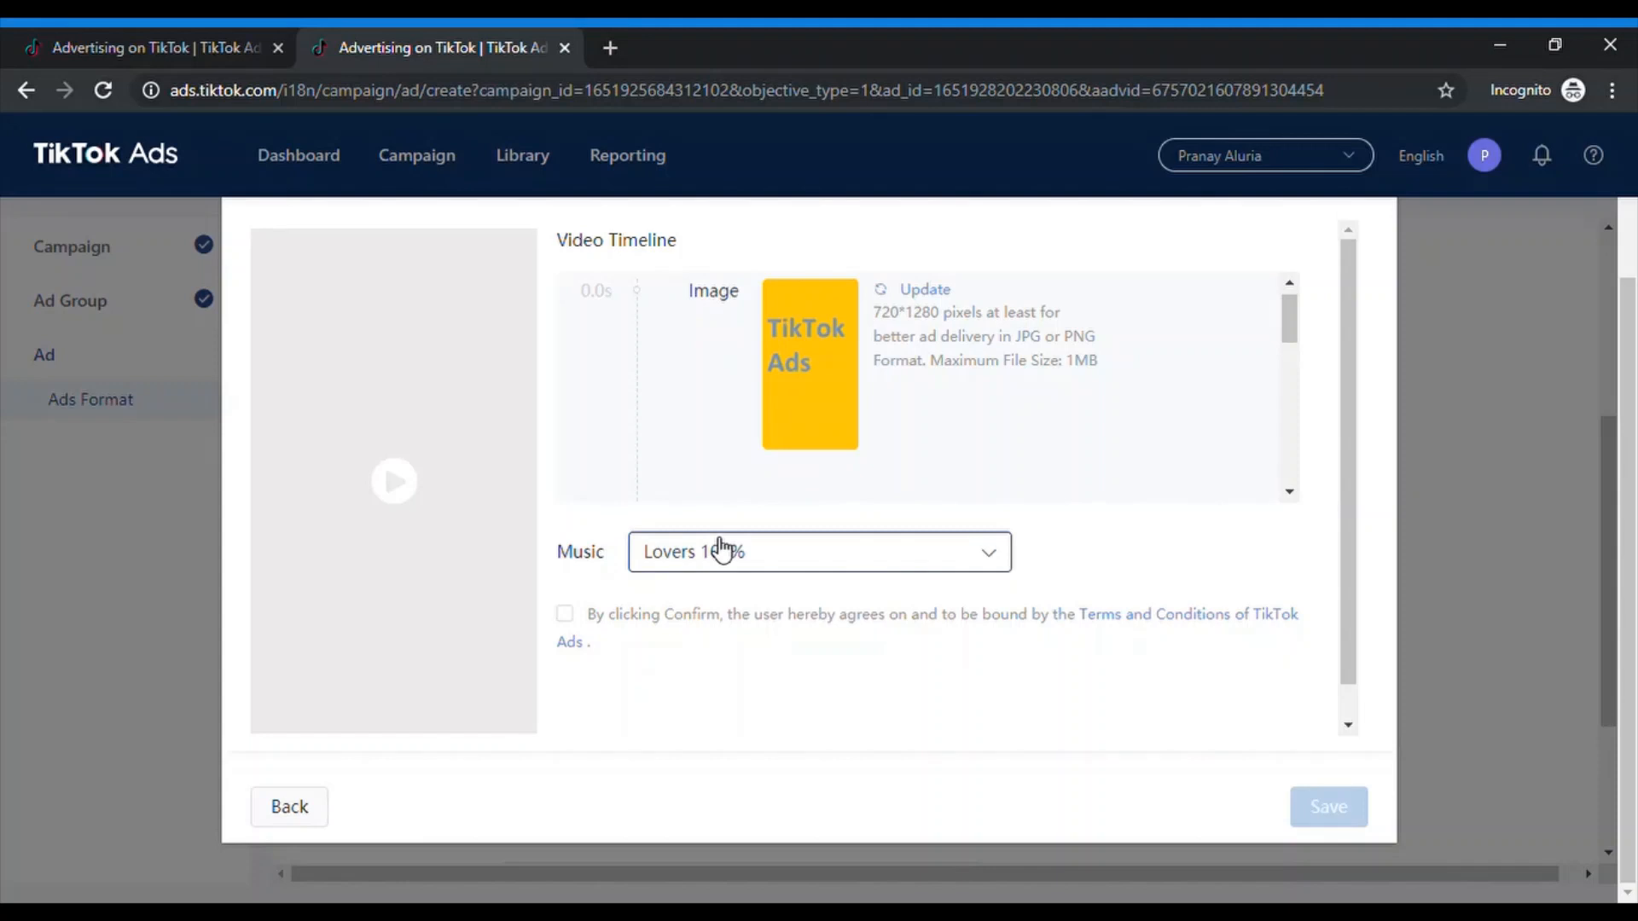
click(563, 615)
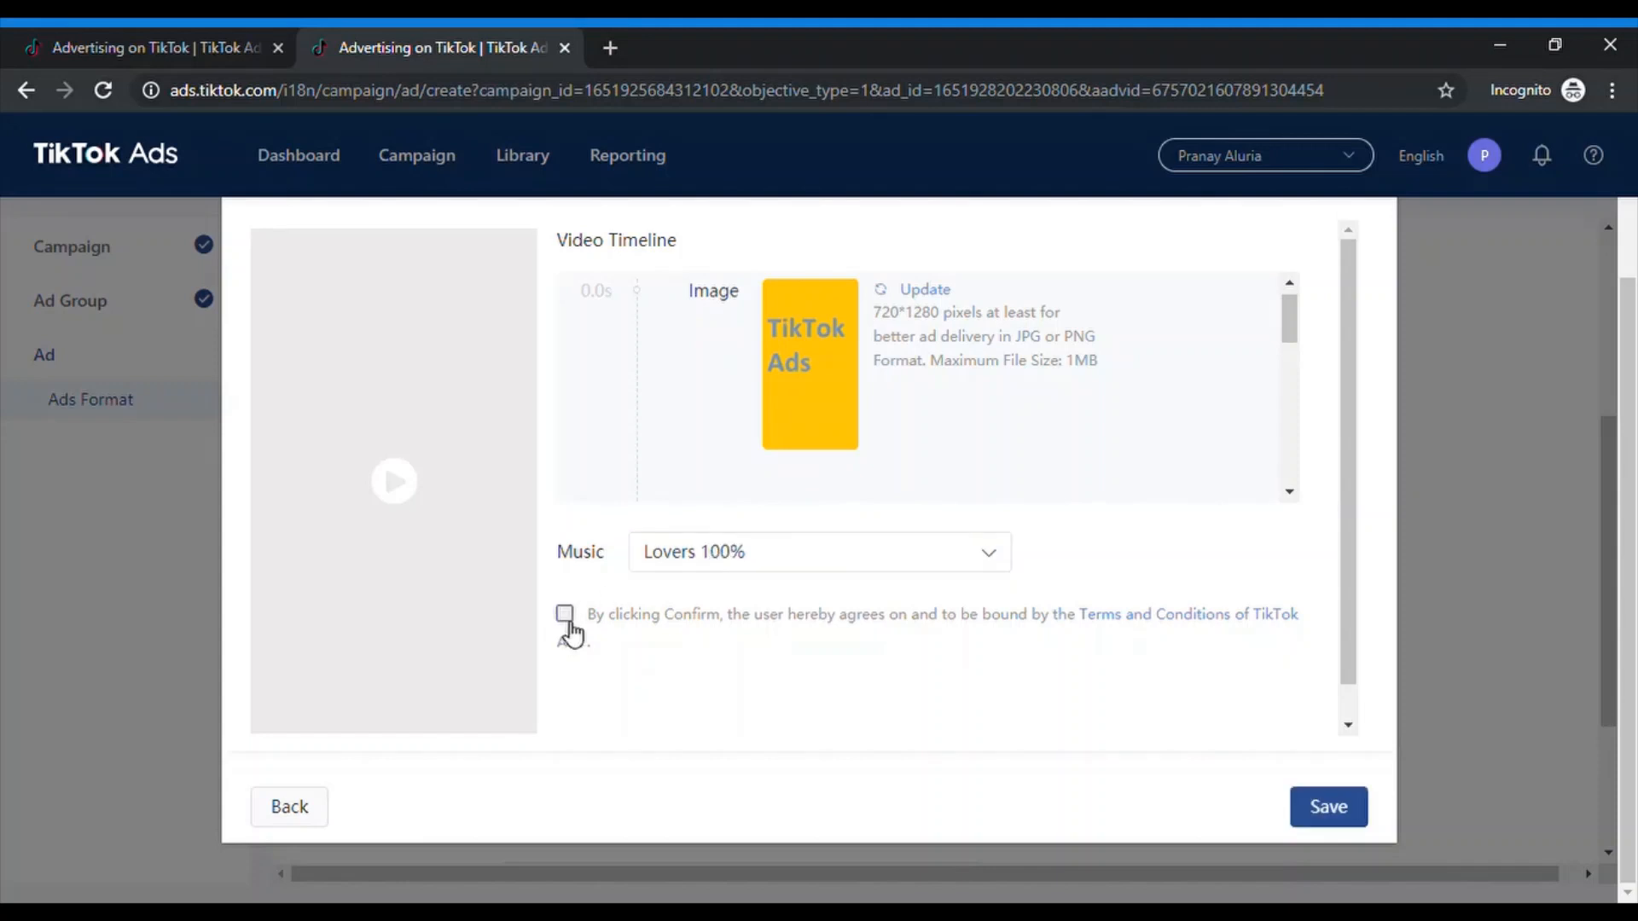
click(1345, 811)
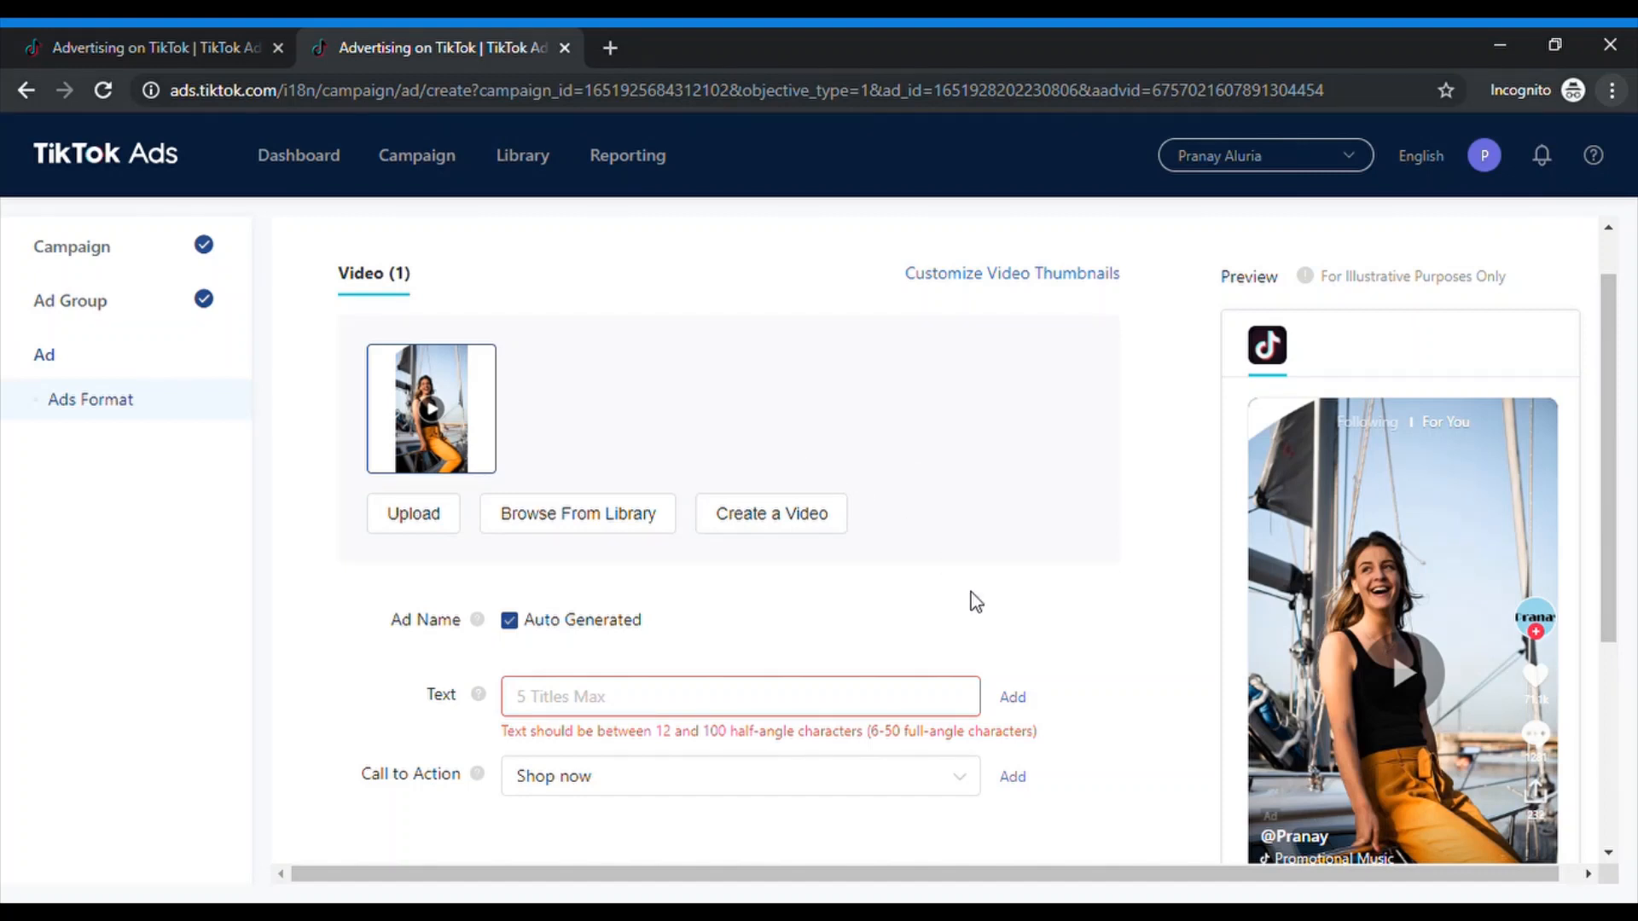
Look over the ad preview and enter "First Tik Tok Ads Campaign" as the ad's first text.
scroll(1034, 662, down, 2)
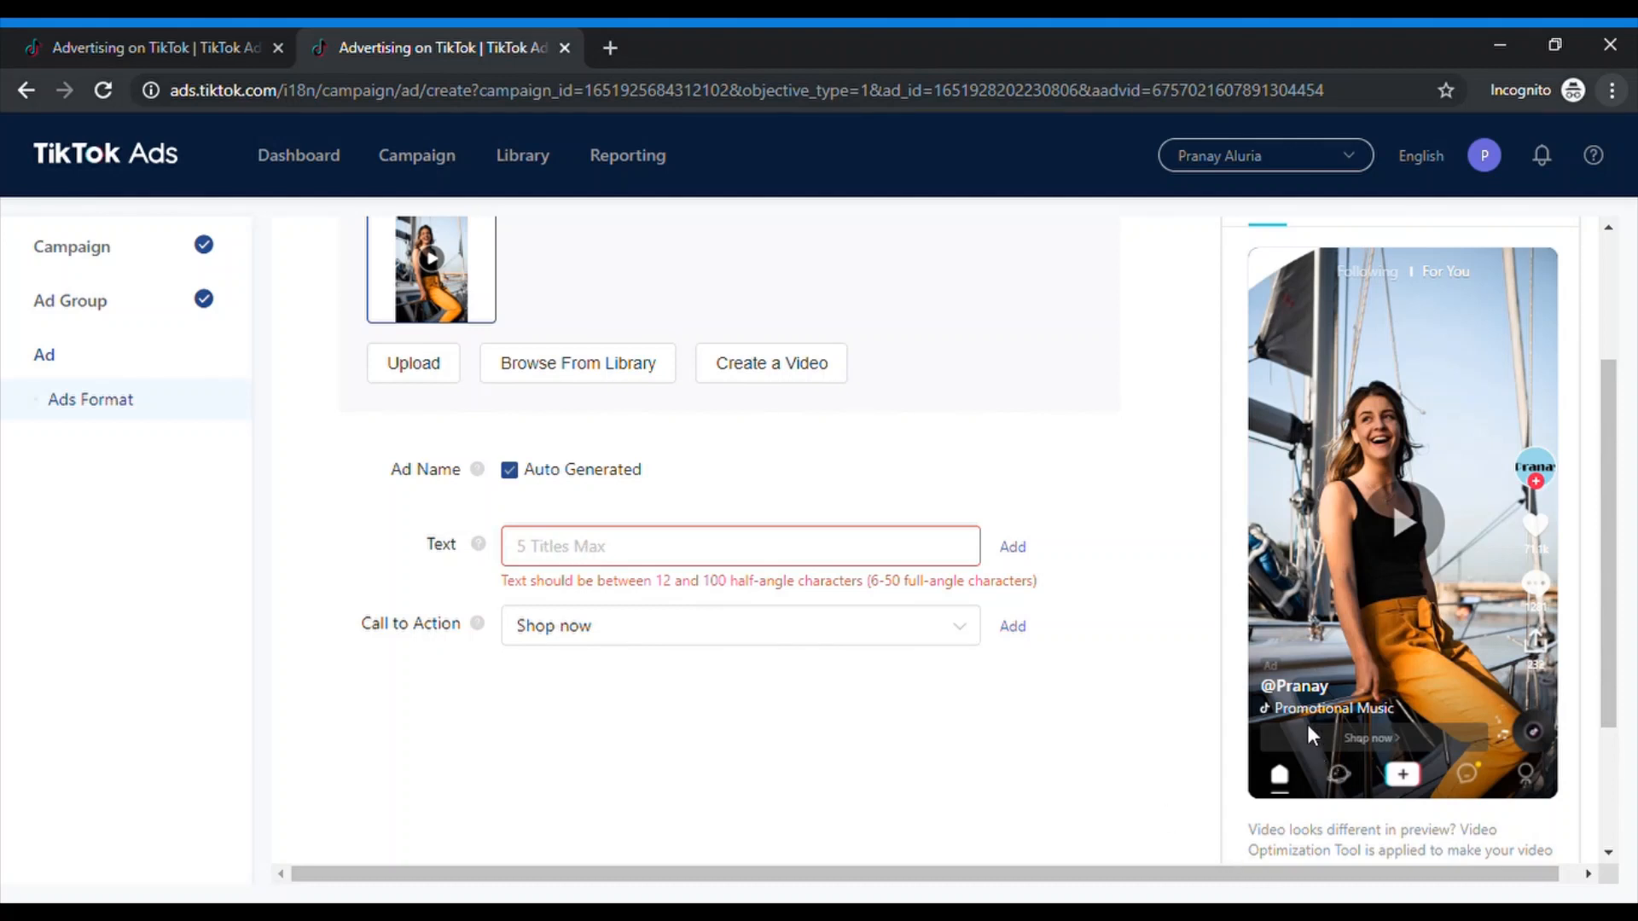
drag(1274, 708, 1395, 708)
click(978, 725)
scroll(1066, 469, up, 3)
scroll(1169, 618, down, 3)
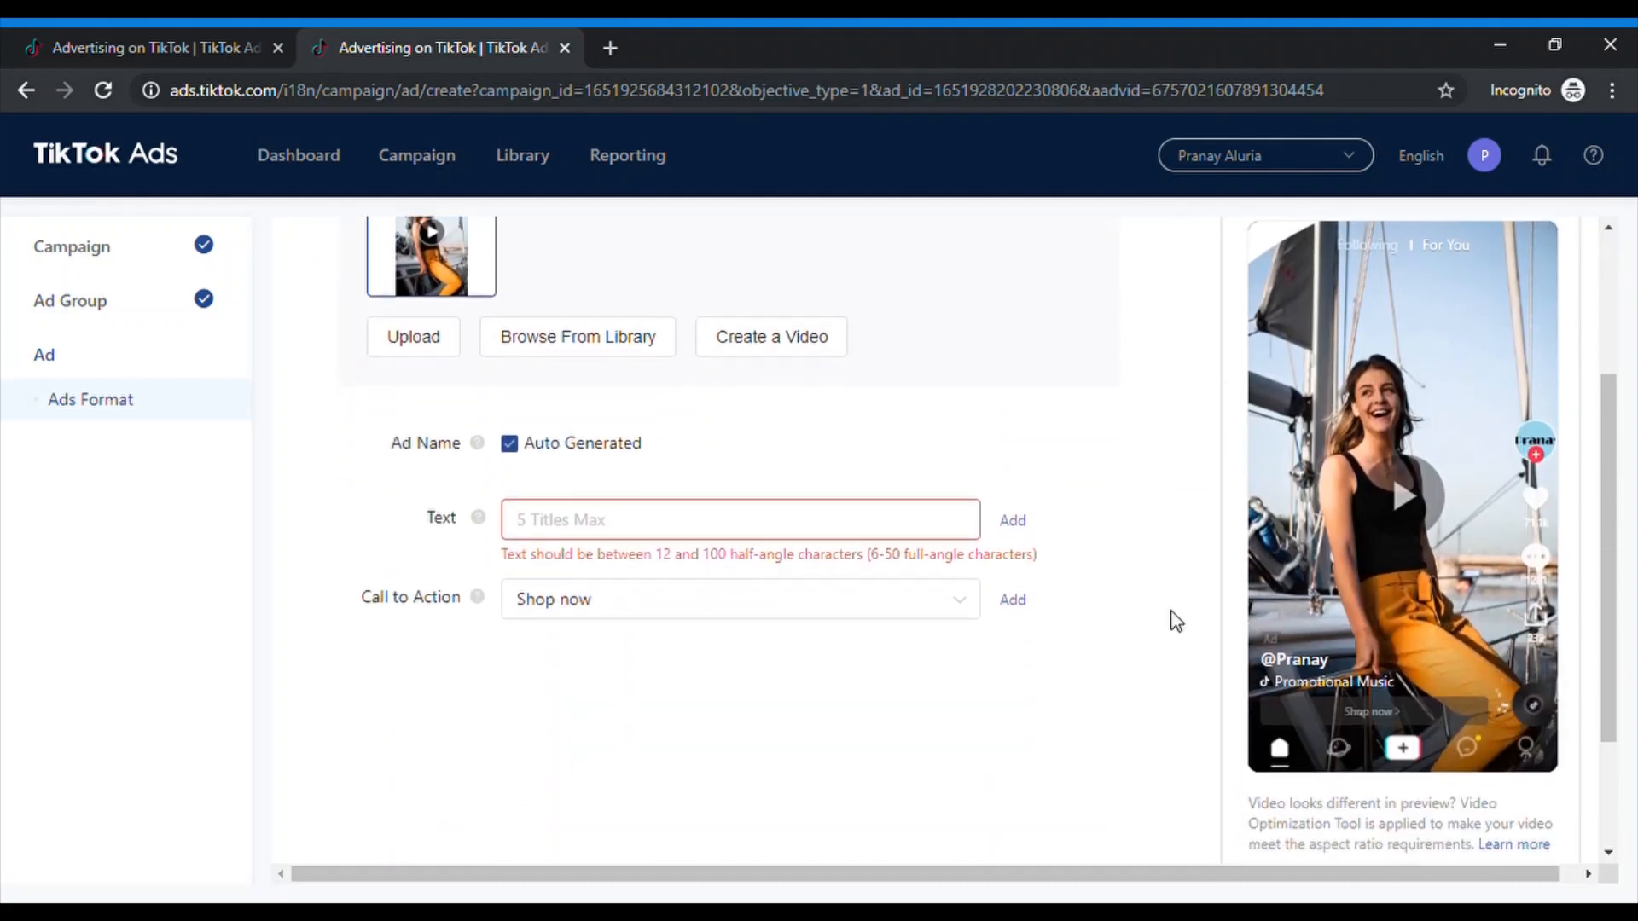
click(715, 520)
text(First)
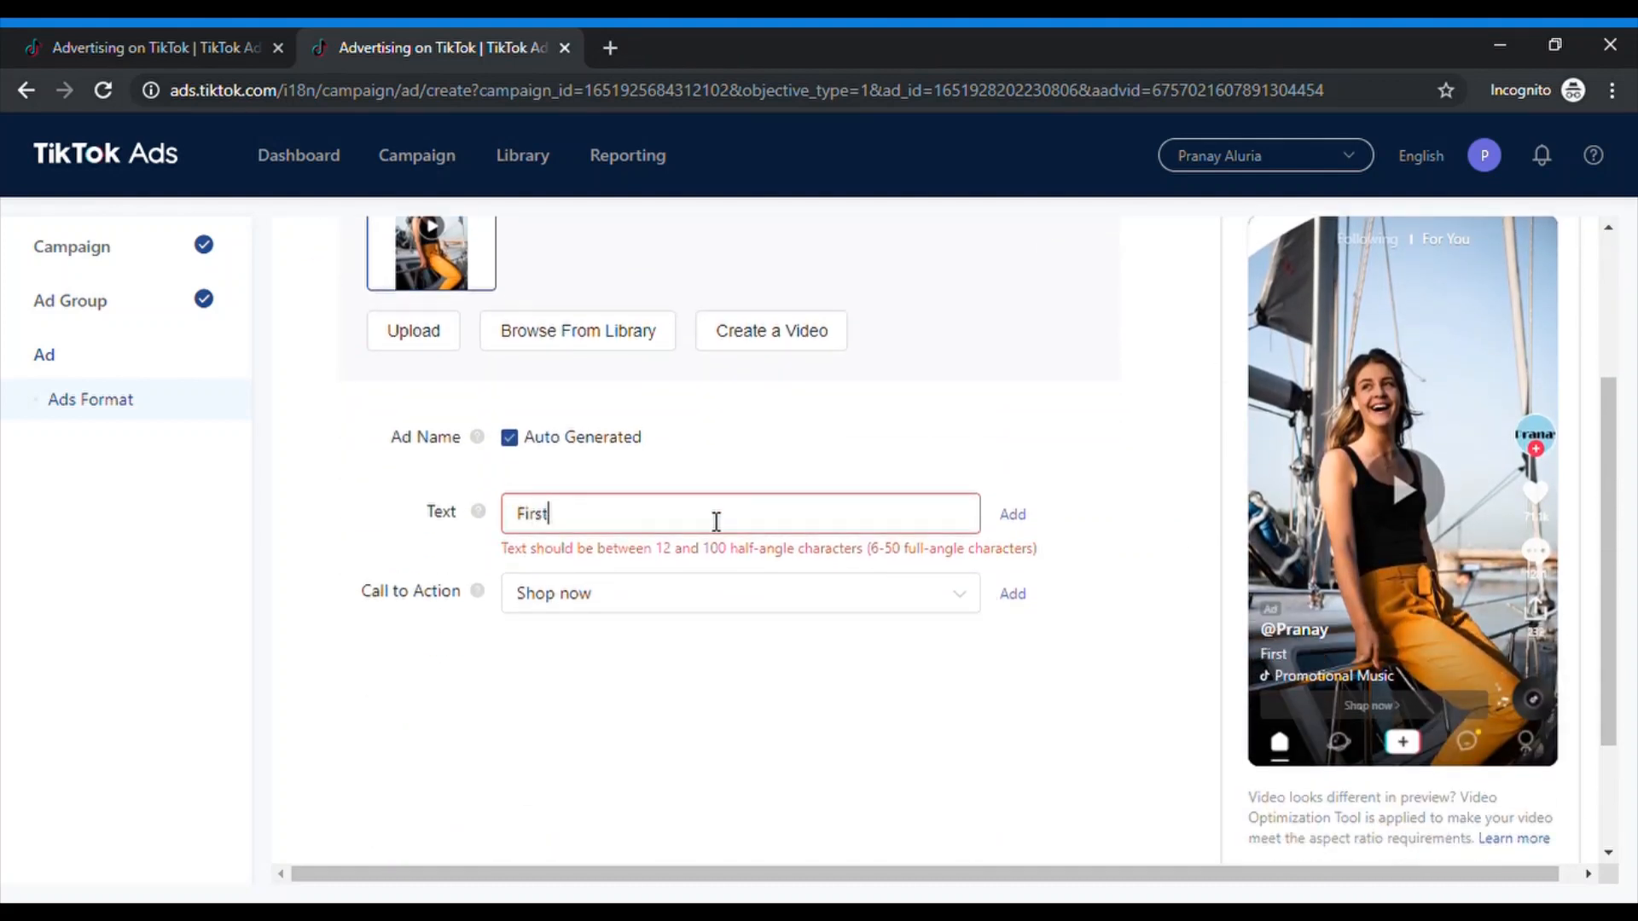
text( Tik Tok Ads Campaign)
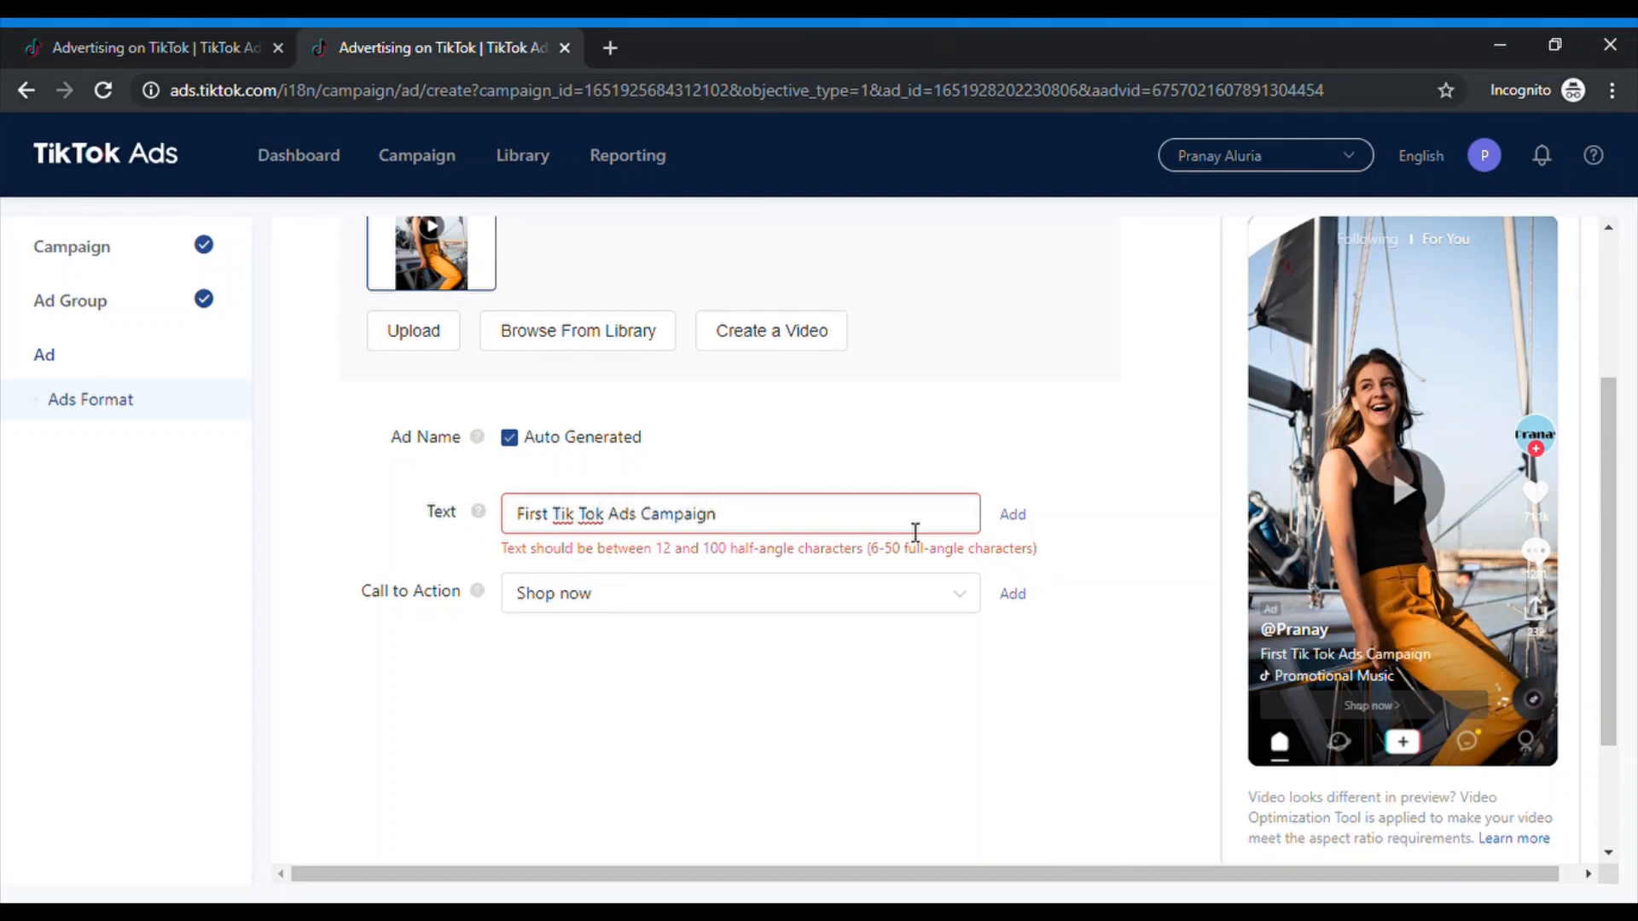
Add a second ad text reading "Best Tik Tok Ads".
click(1015, 515)
click(863, 588)
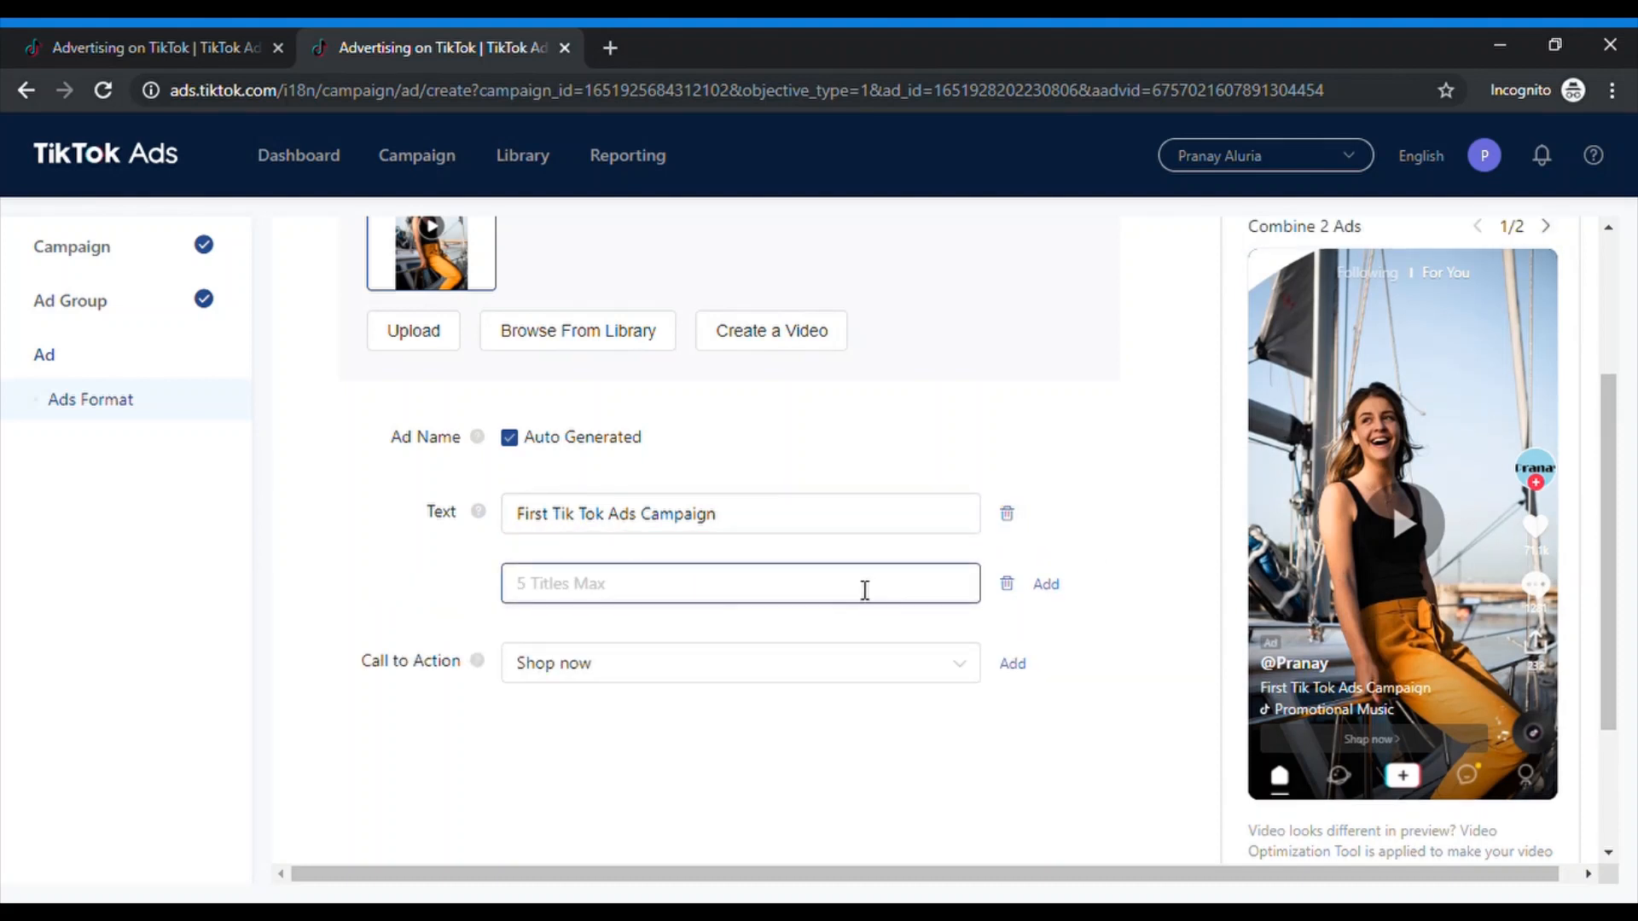
text(Bets T)
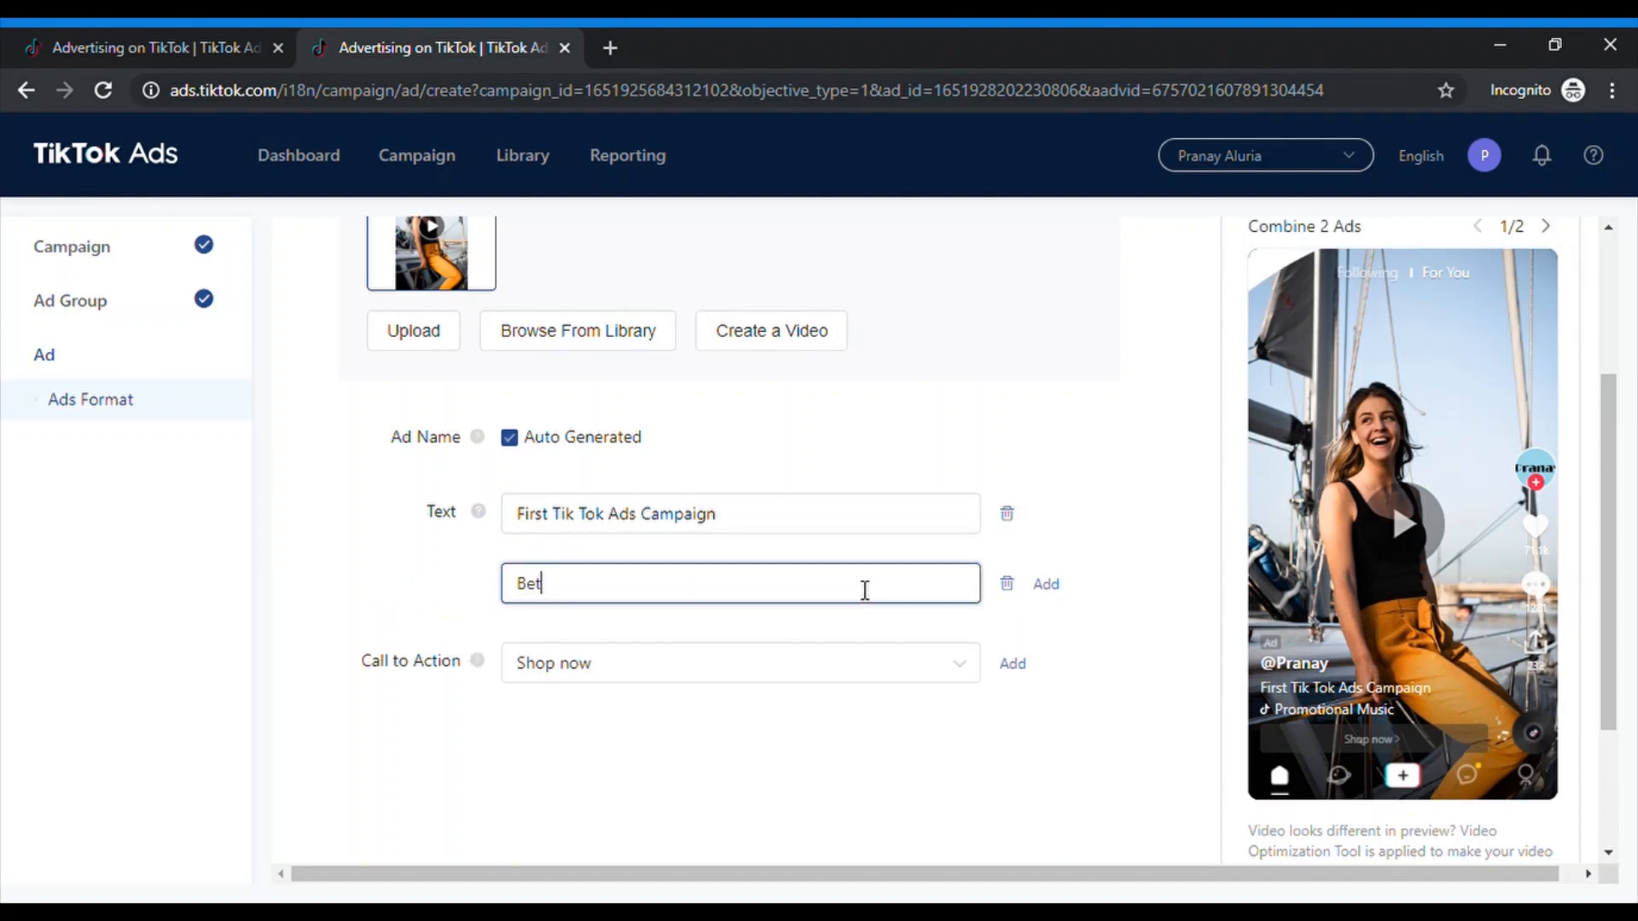
key(BackSpace)
key(BackSpace)
key(BackSpace)
key(BackSpace)
text(st Tik Tok Ads)
Add a third and a fourth ad text reading "Tik Tok Ads 2020" and "Tik Tok Ads Tutorial".
click(1046, 585)
click(736, 666)
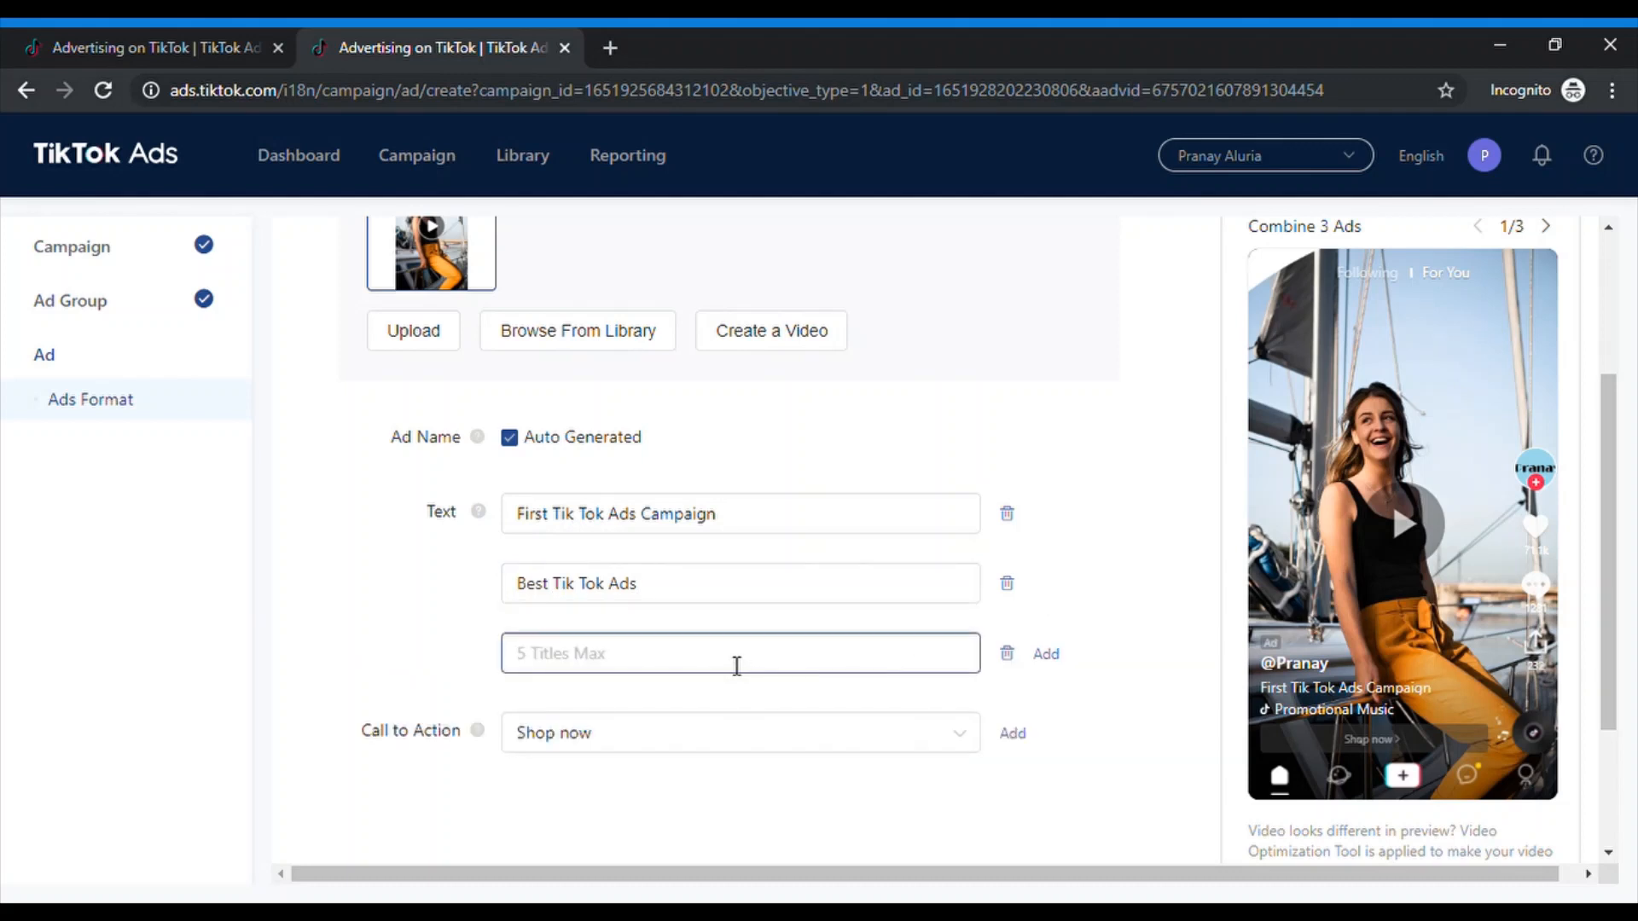
text(Tik T)
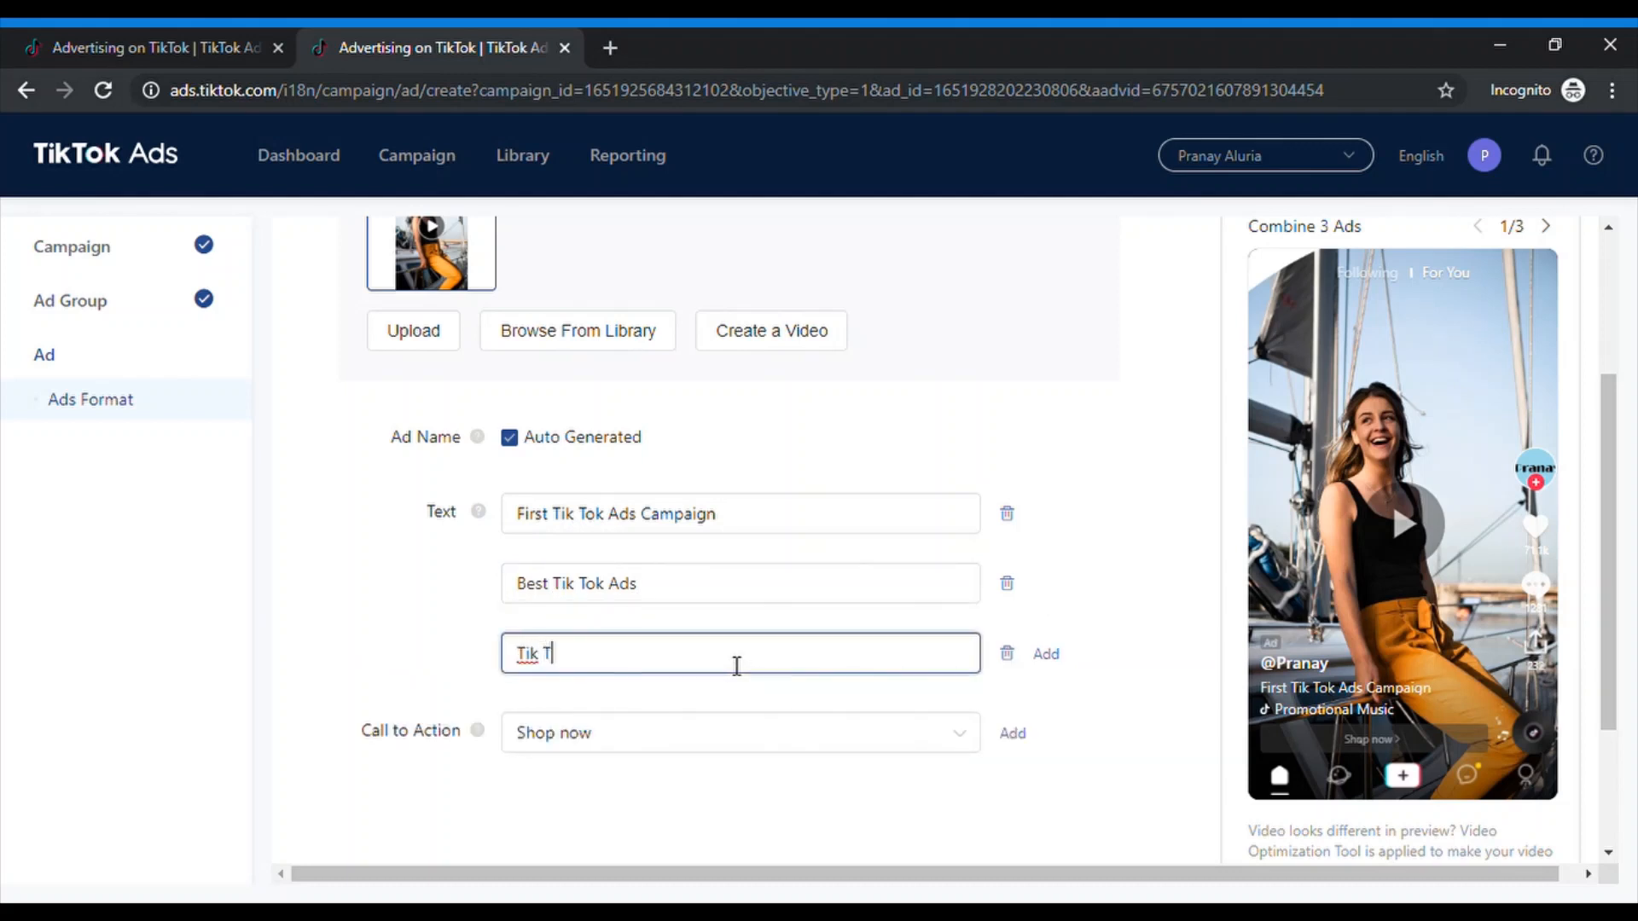
text(ok Ads 2020)
click(1048, 655)
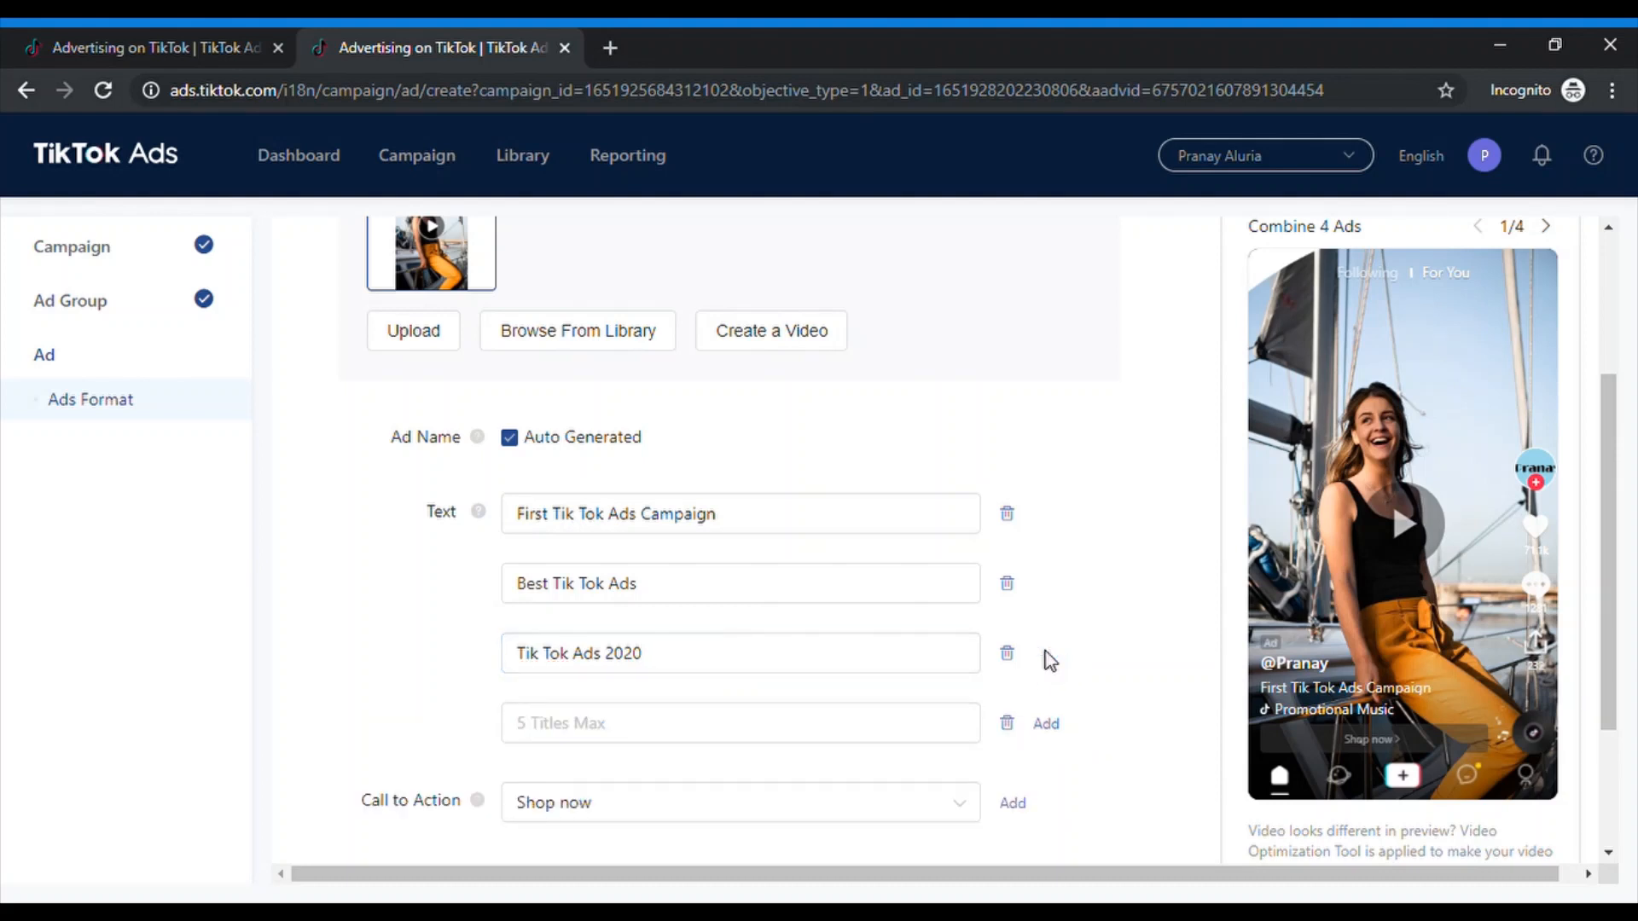
click(771, 739)
text(Ti)
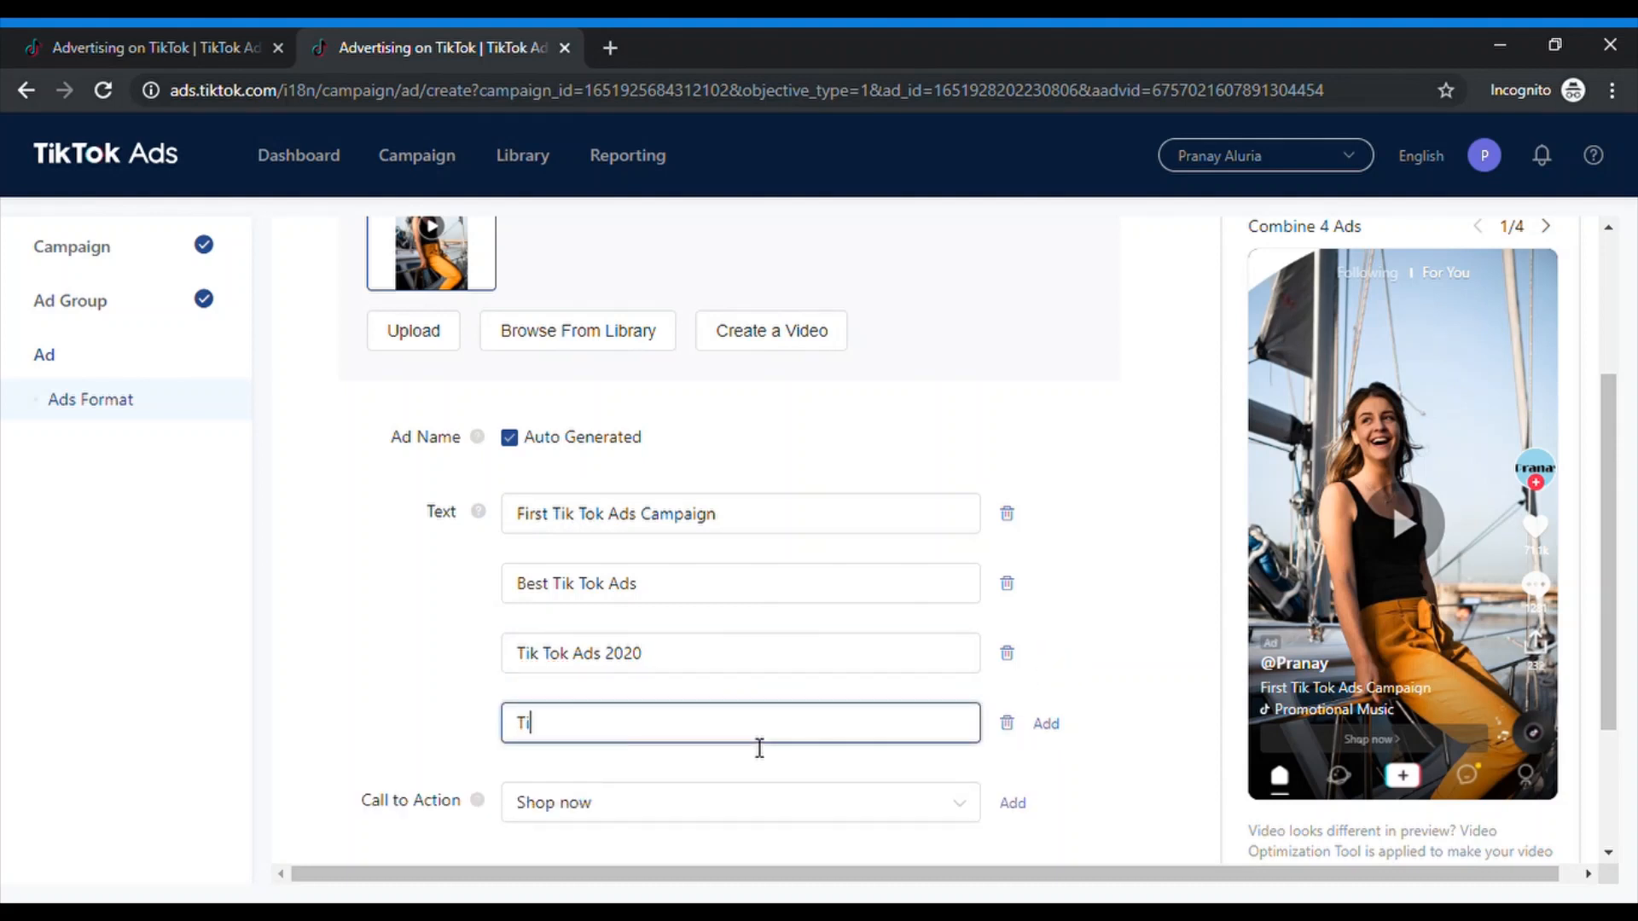
text(k Tok Ads Tutorial)
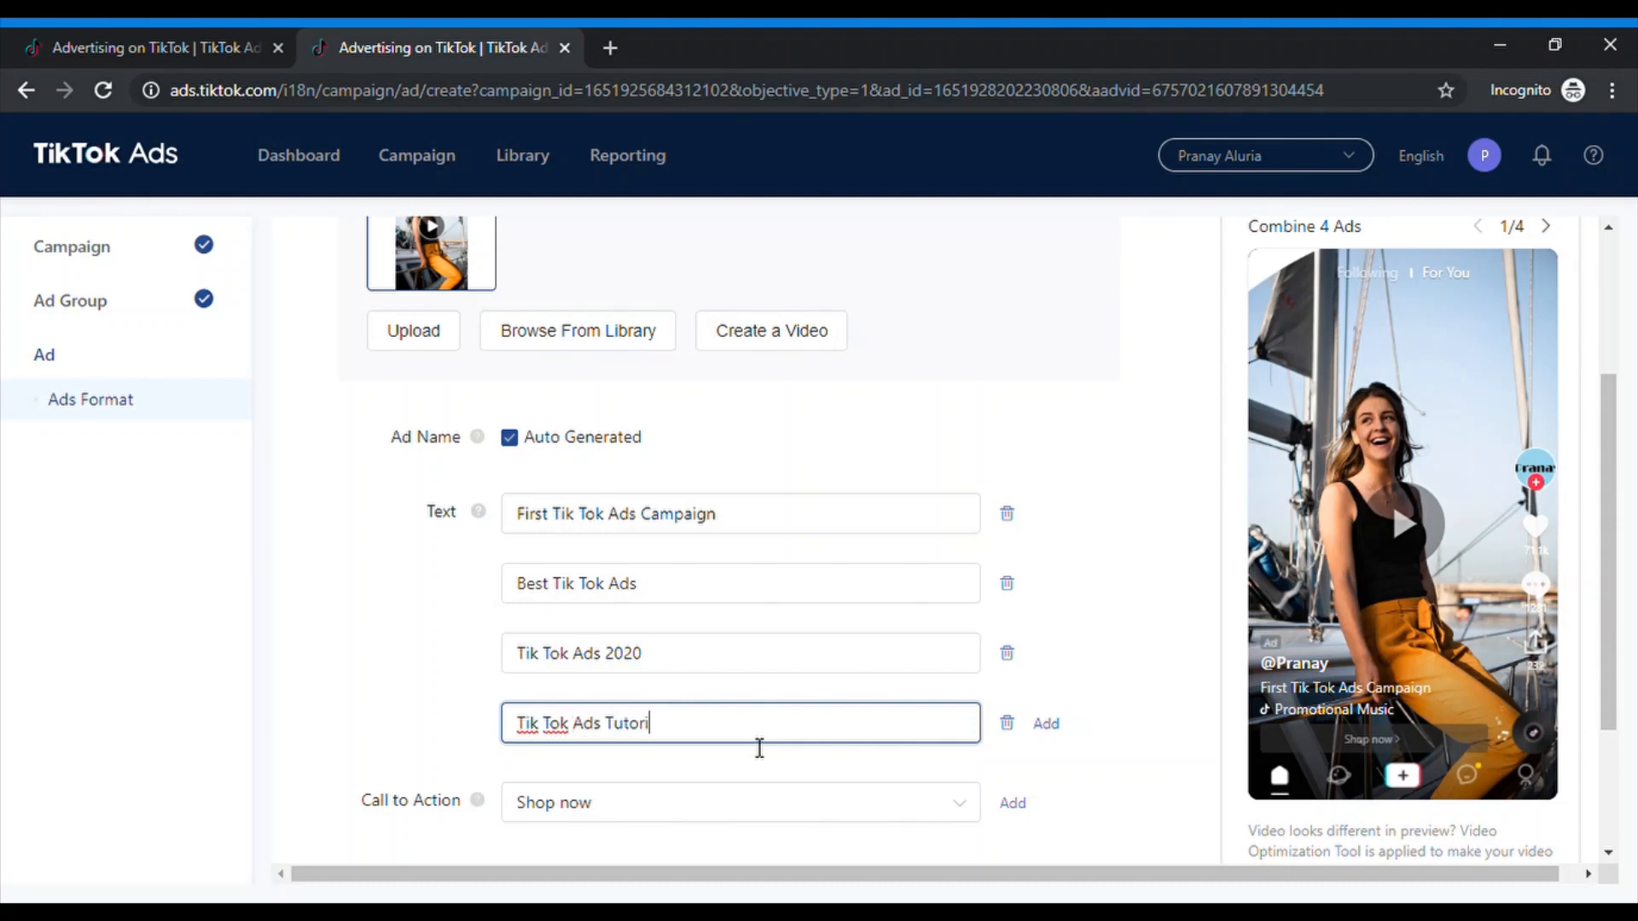
Add a fifth ad text reading "Tik Tok Ads In English".
click(1068, 735)
scroll(1083, 702, down, 3)
click(749, 580)
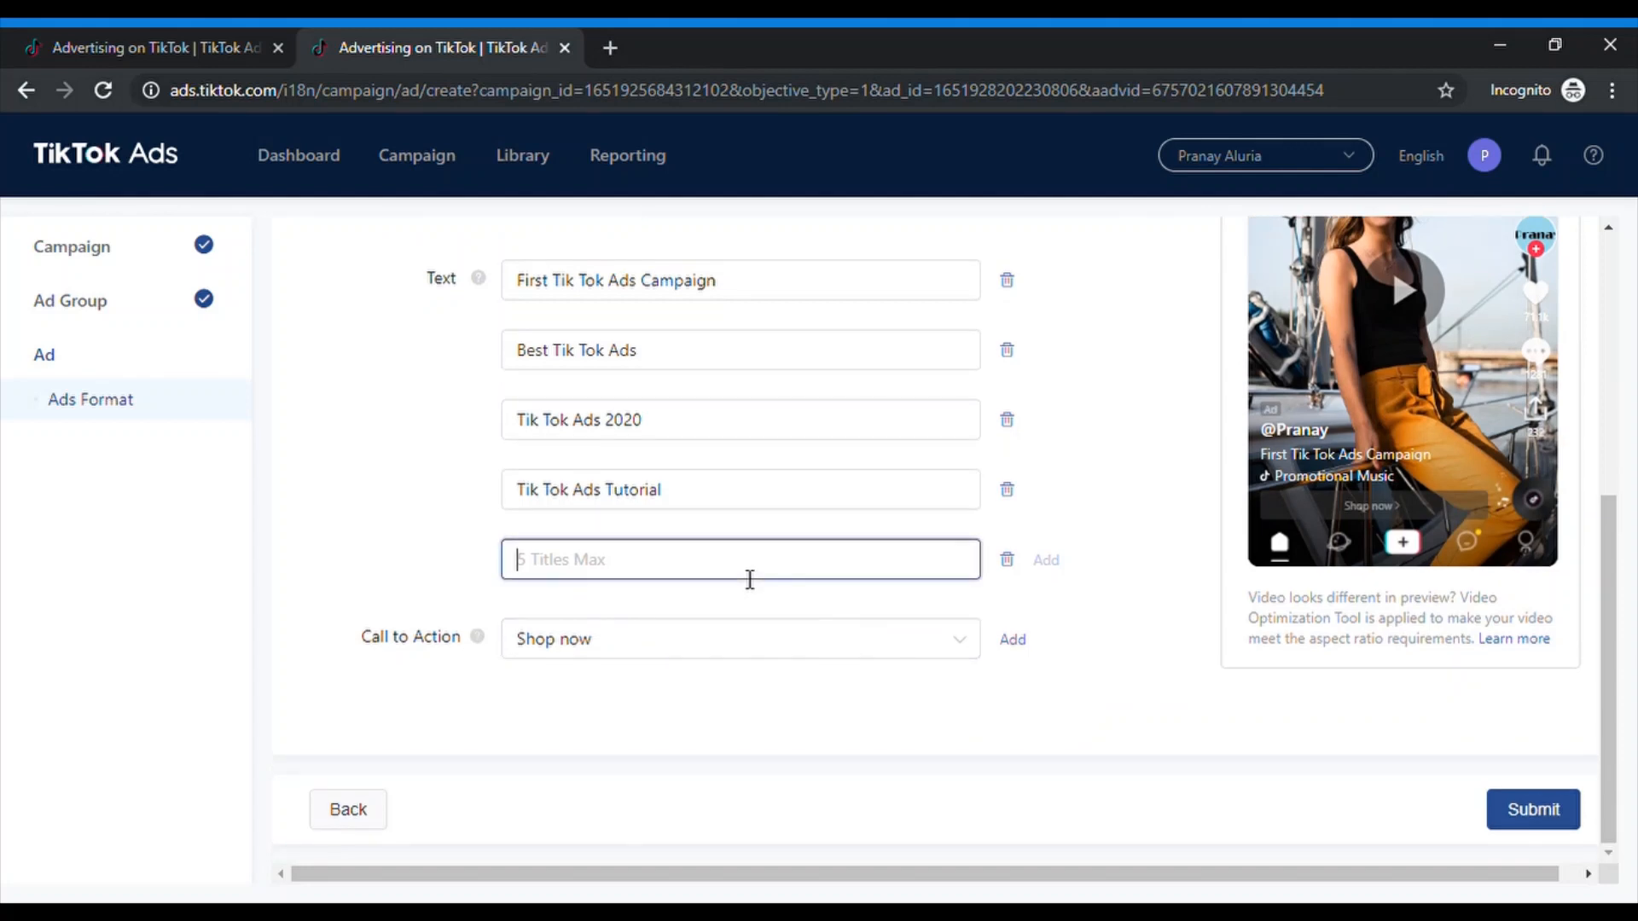
text(Tik Tok Ads IN E)
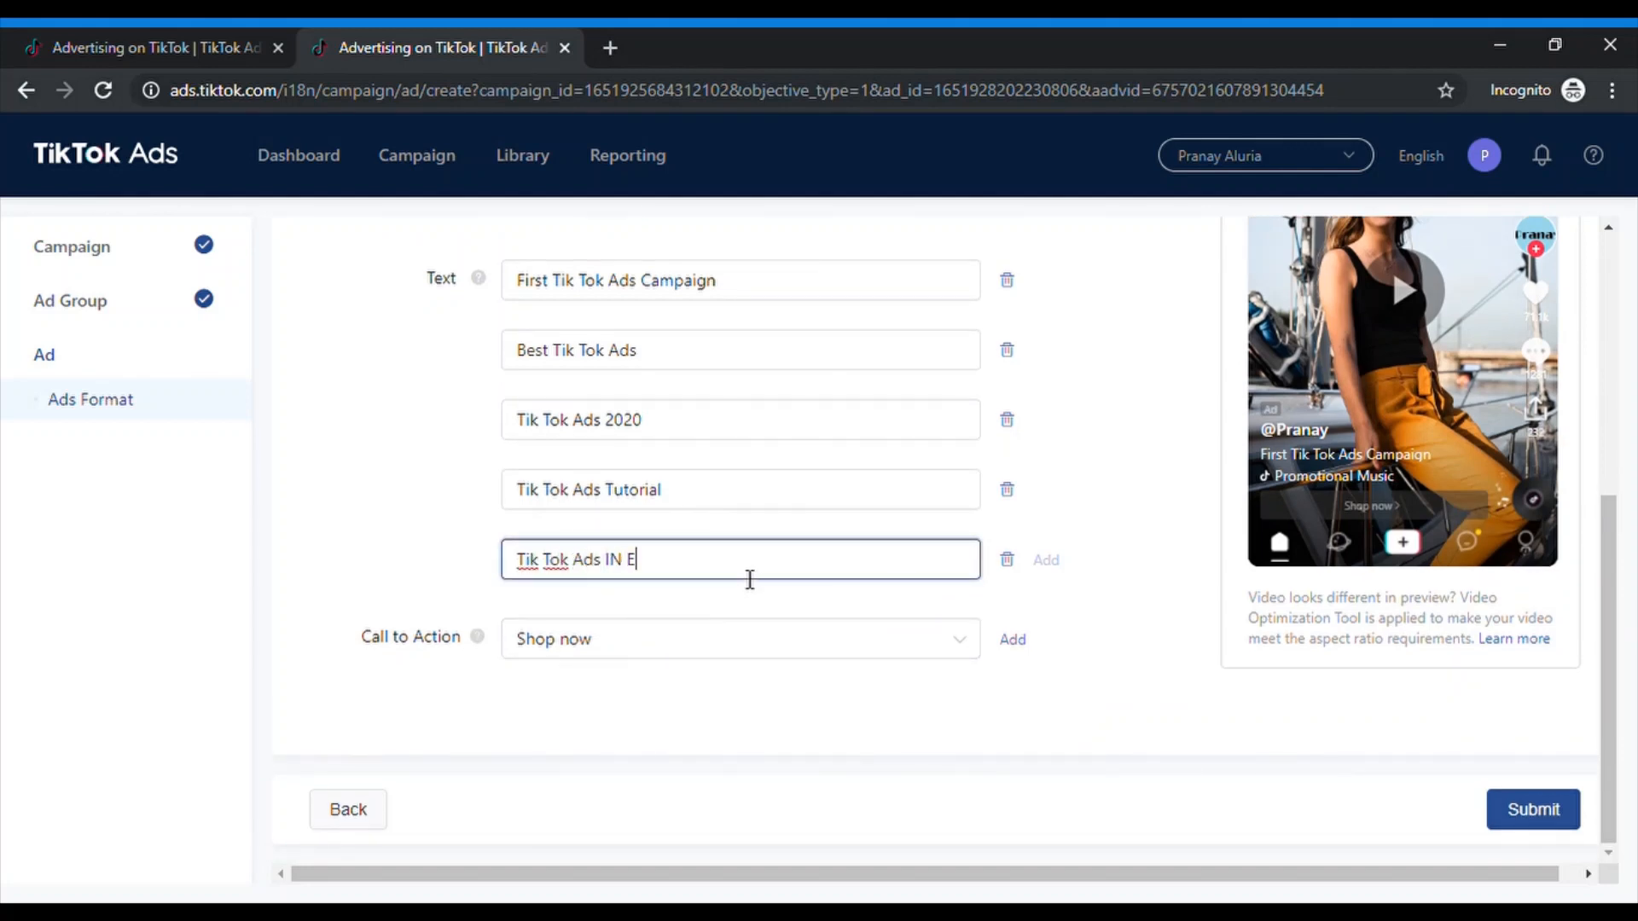
key(BackSpace)
key(BackSpace)
key(BackSpace)
key(BackSpace)
key(BackSpace)
text(In English)
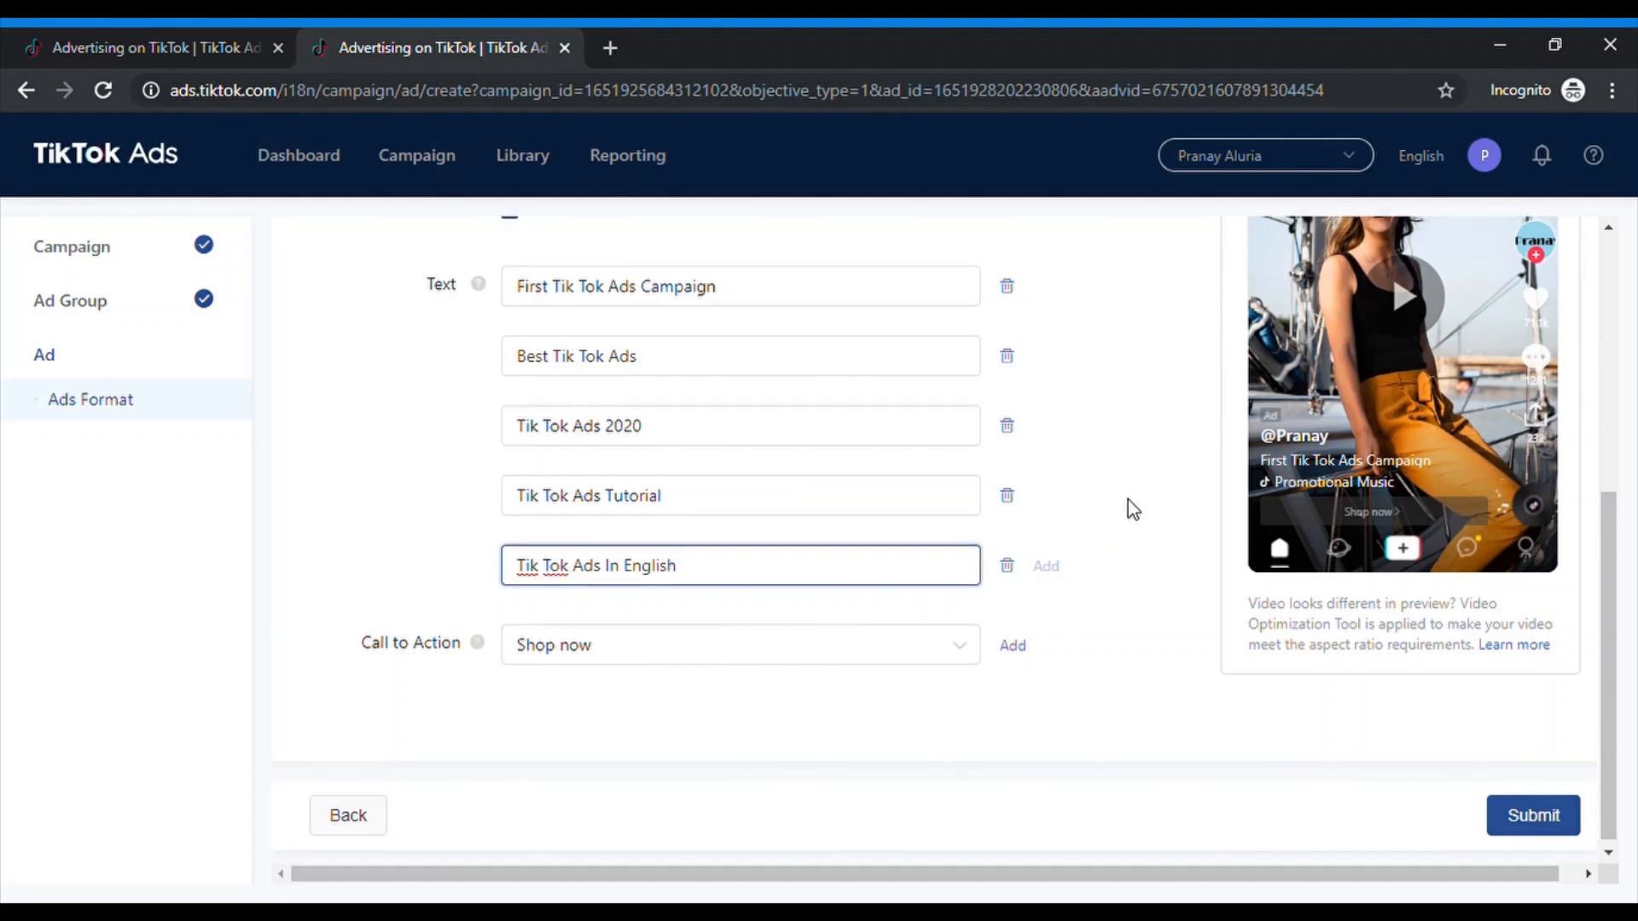
Page through the ad preview to see the combination for each of the five texts.
scroll(1128, 499, up, 4)
click(1551, 339)
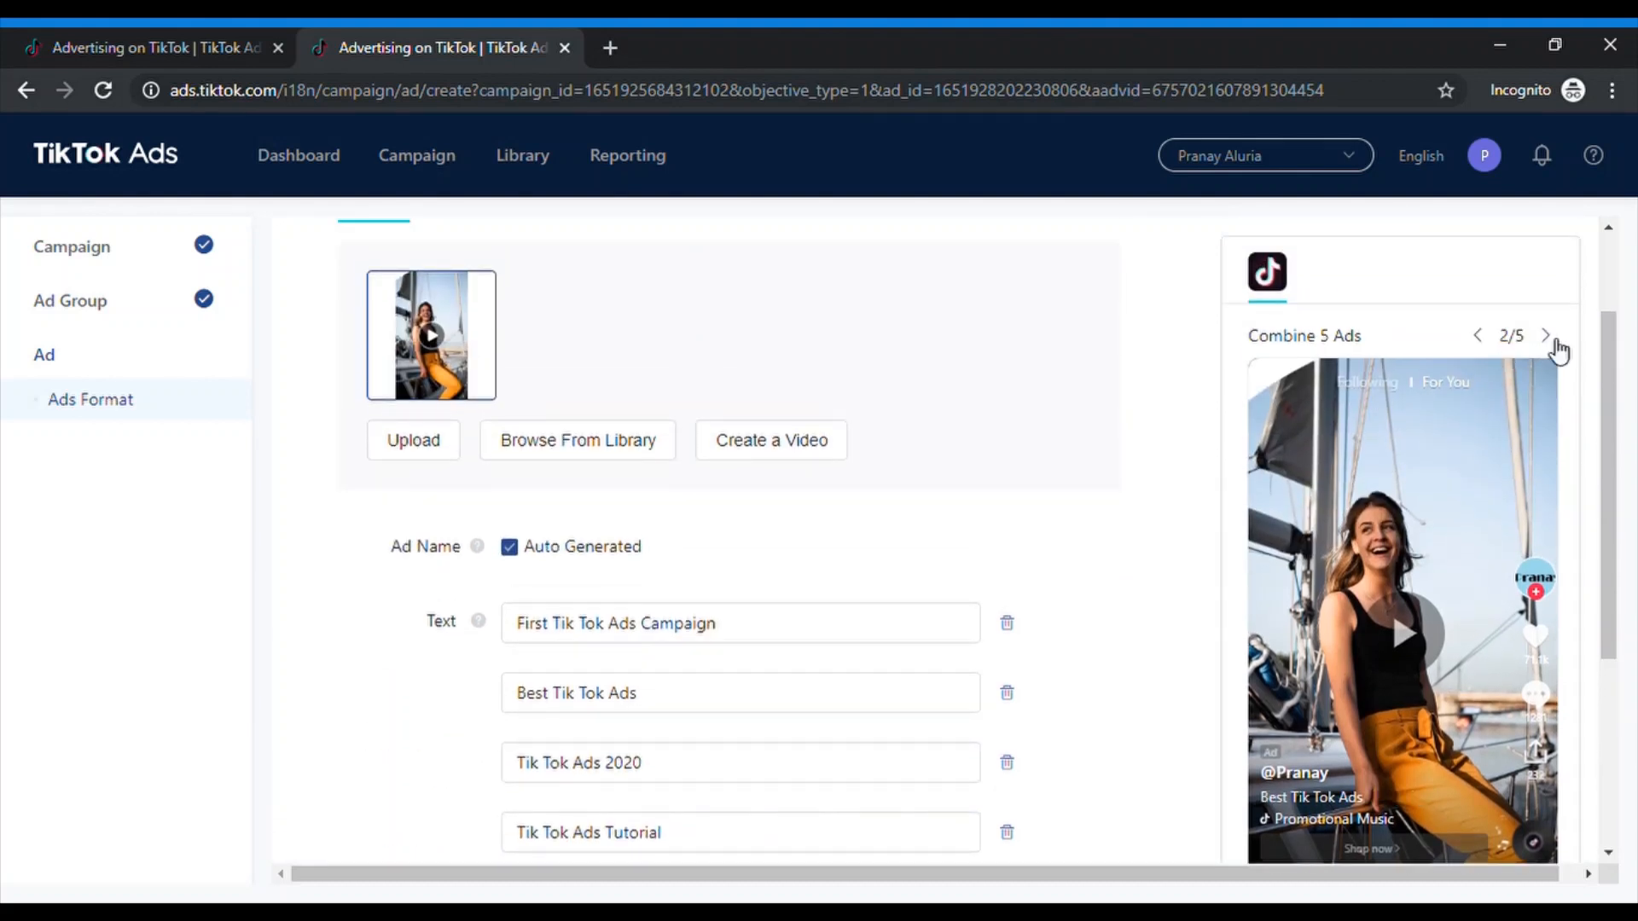
click(1554, 340)
click(1554, 341)
click(1554, 341)
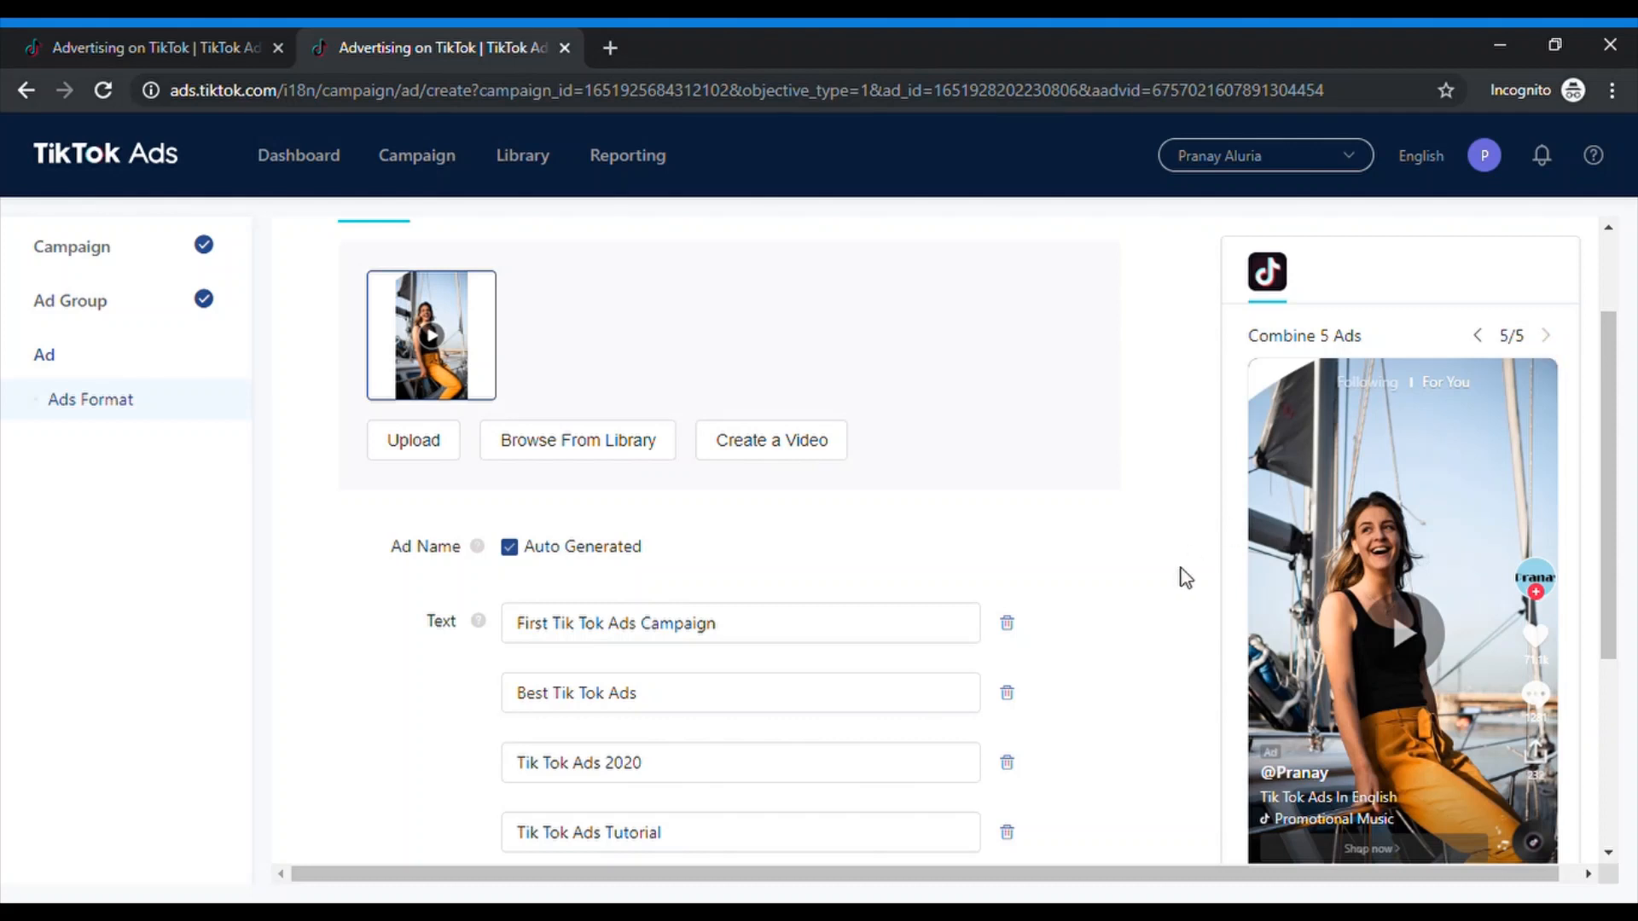
Set the ad's call to action to Learn more and submit the ad.
scroll(1159, 611, down, 4)
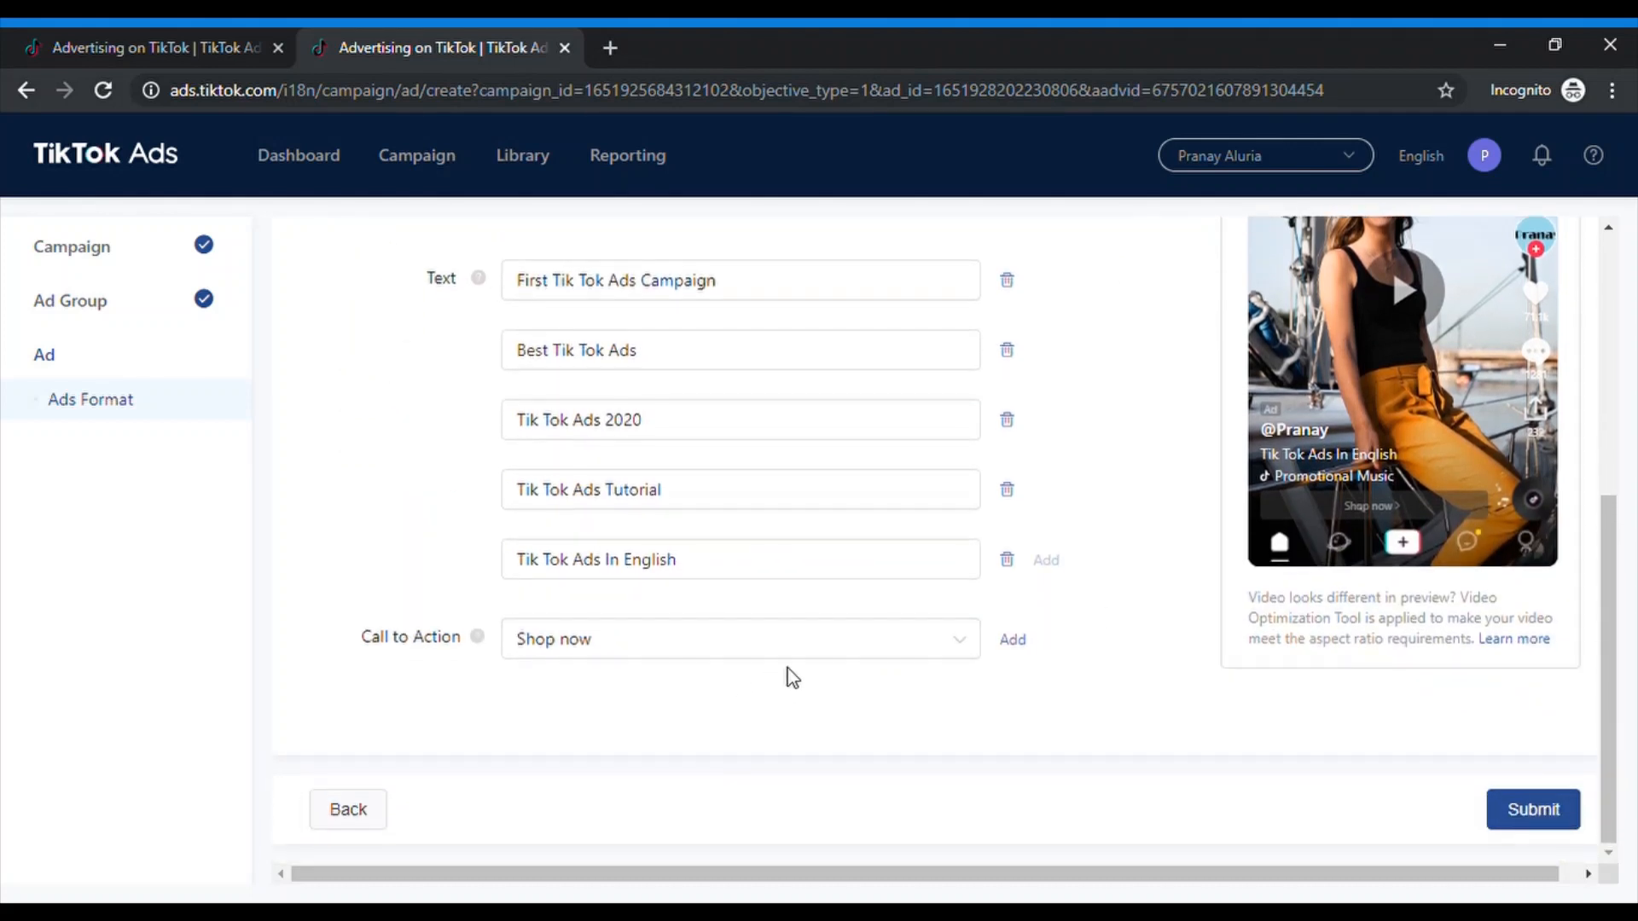
click(824, 644)
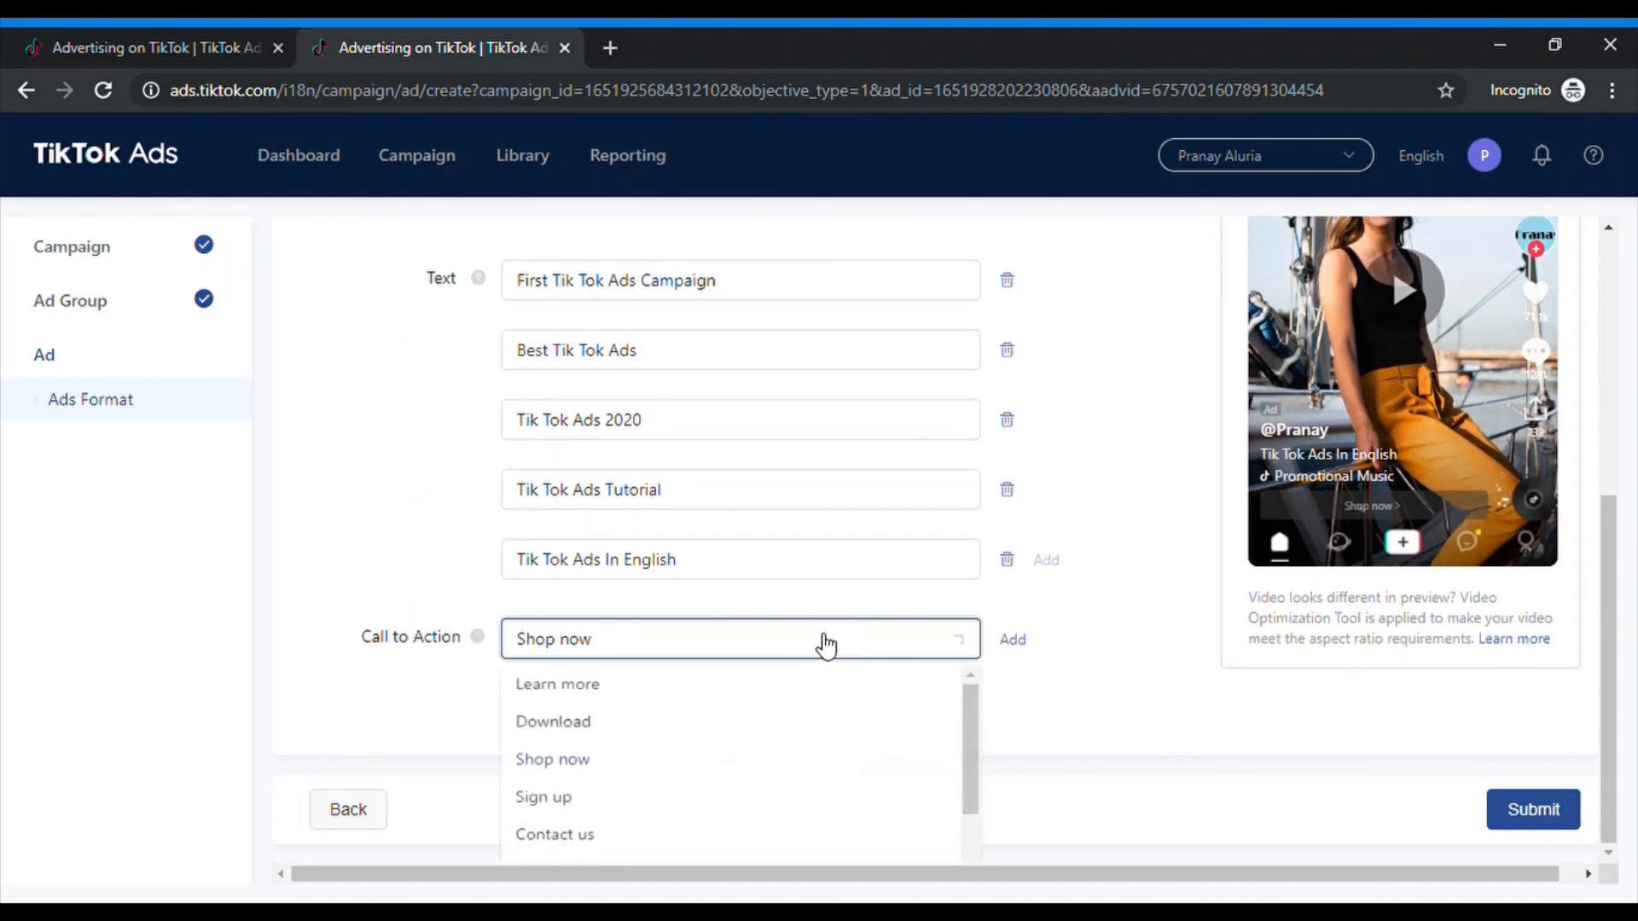
scroll(420, 705, down, 1)
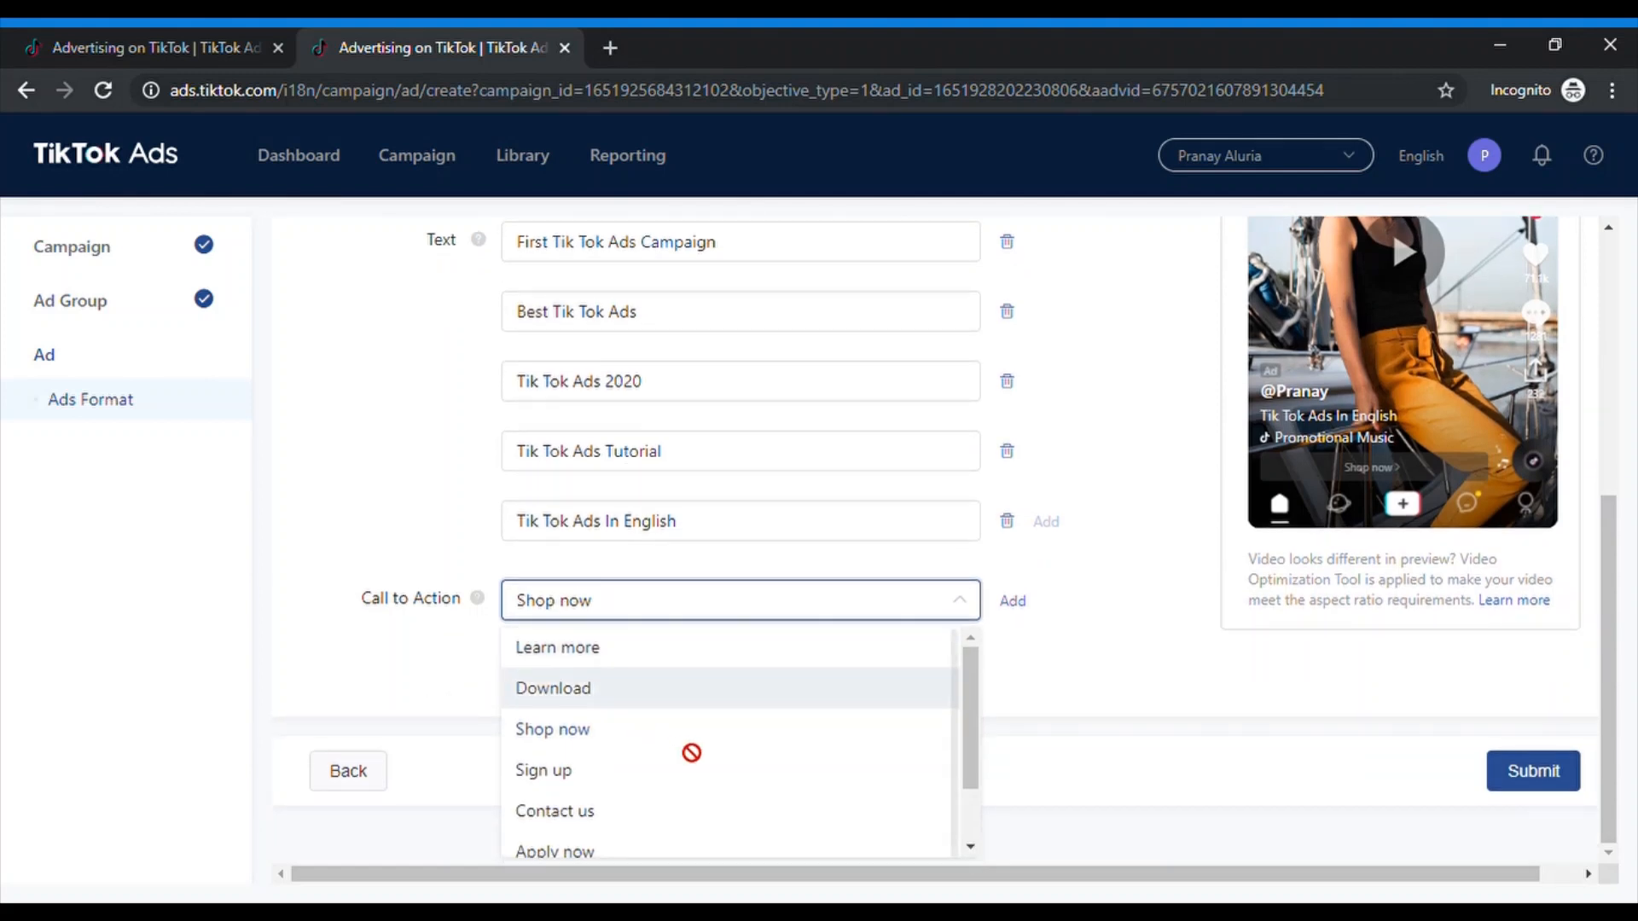
scroll(693, 753, down, 1)
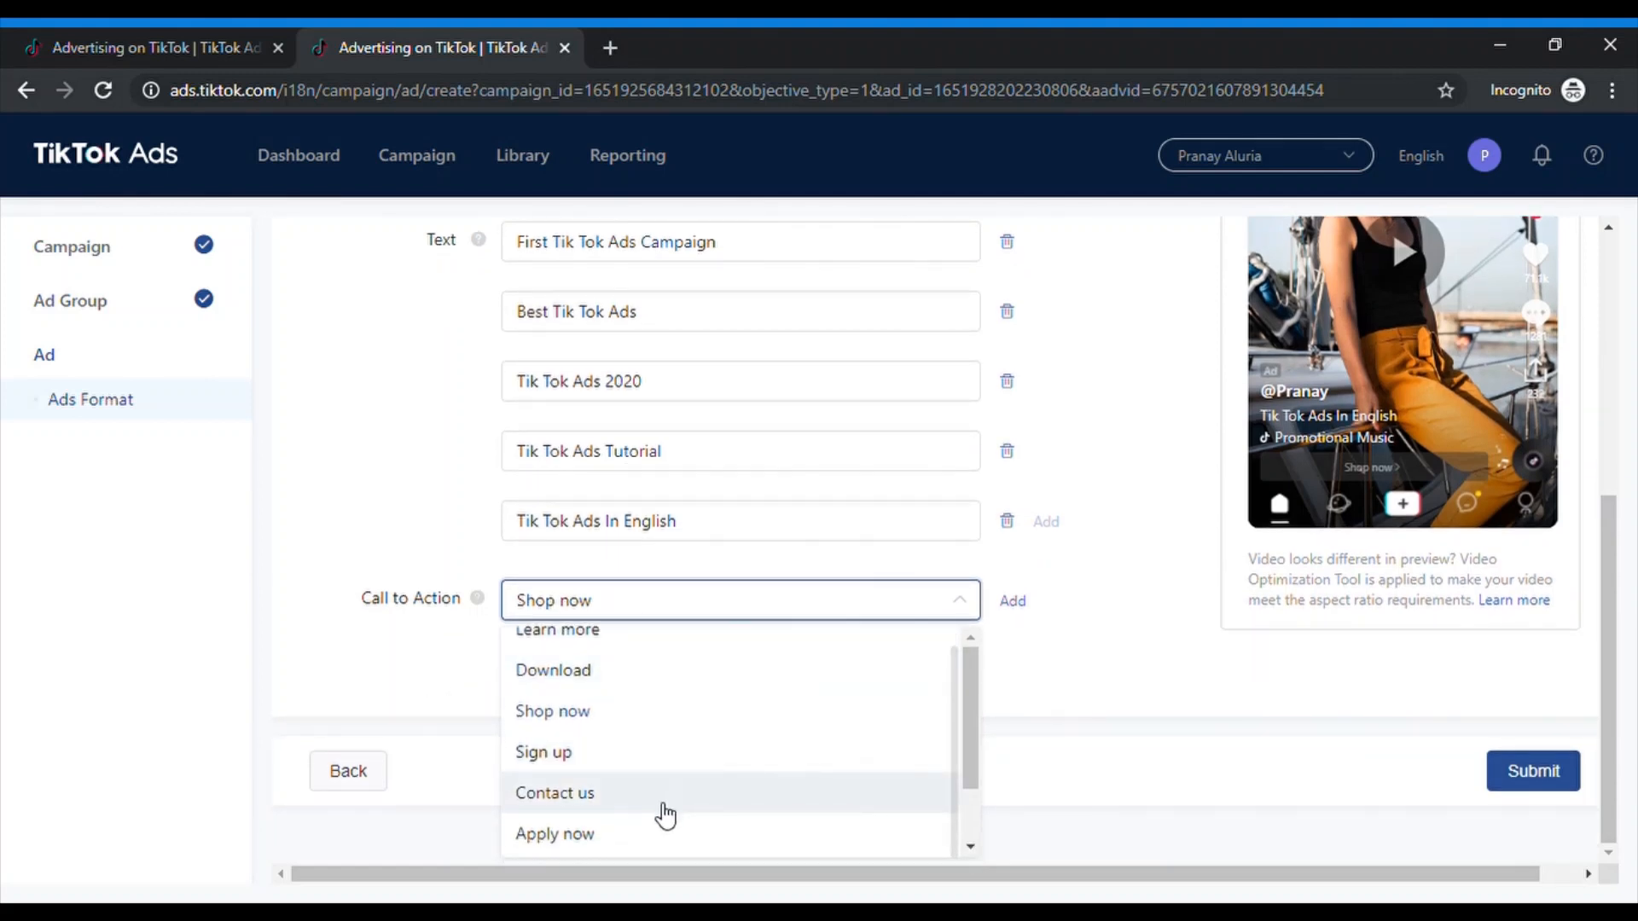
scroll(650, 706, up, 1)
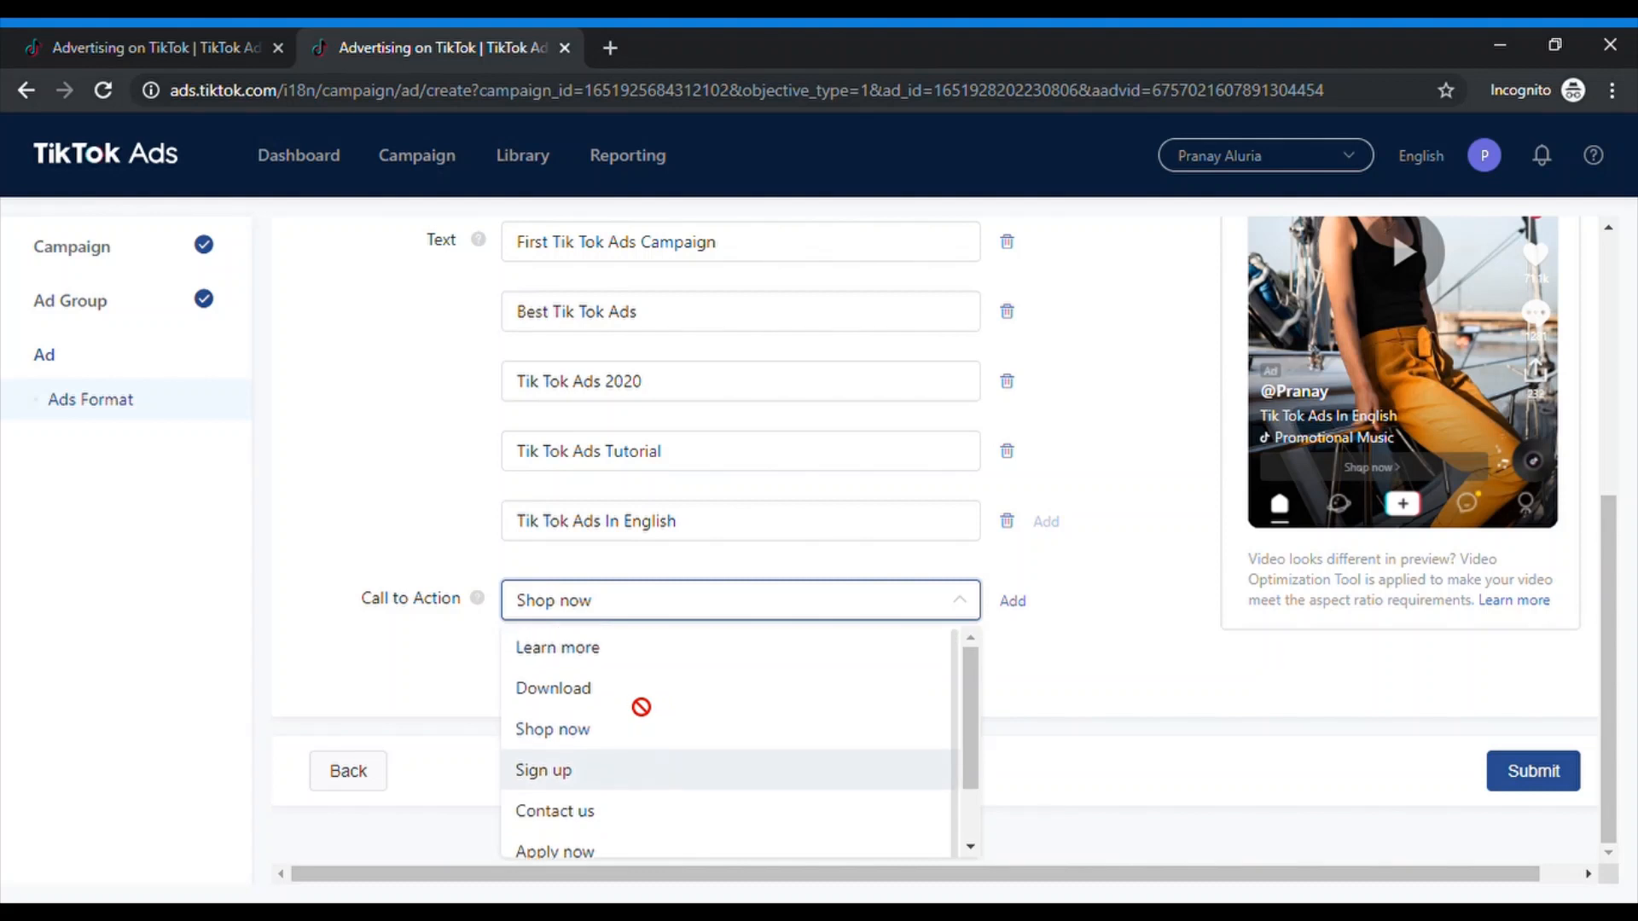
click(587, 658)
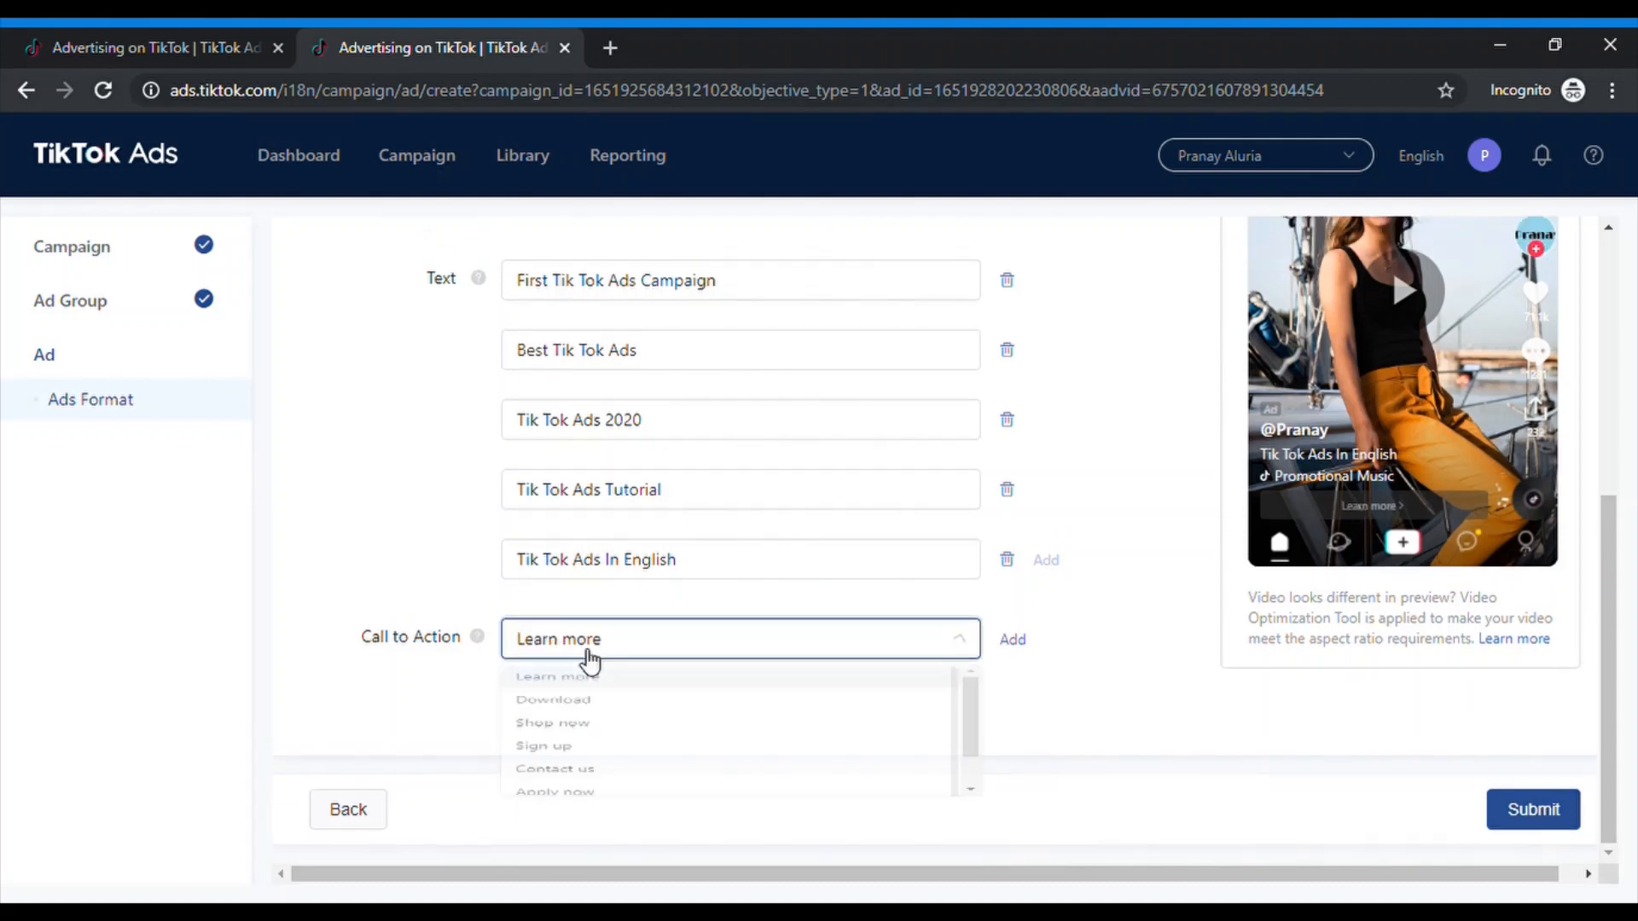
click(1550, 818)
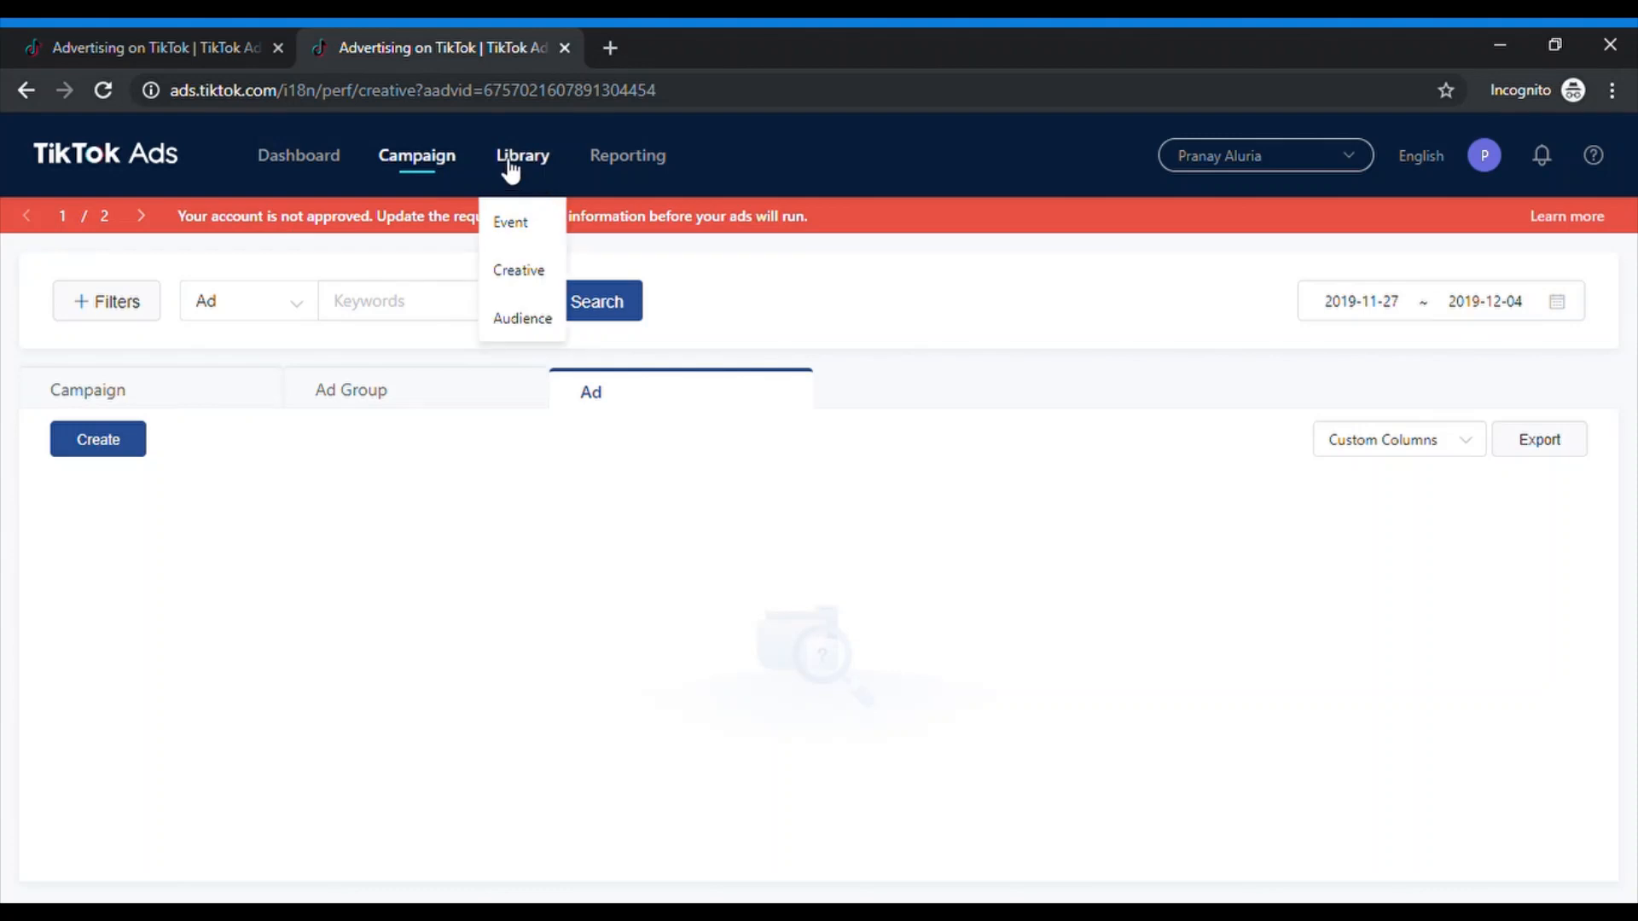
Reload the ad list, open the audience library, and review the custom audience source types without creating an audience.
click(105, 99)
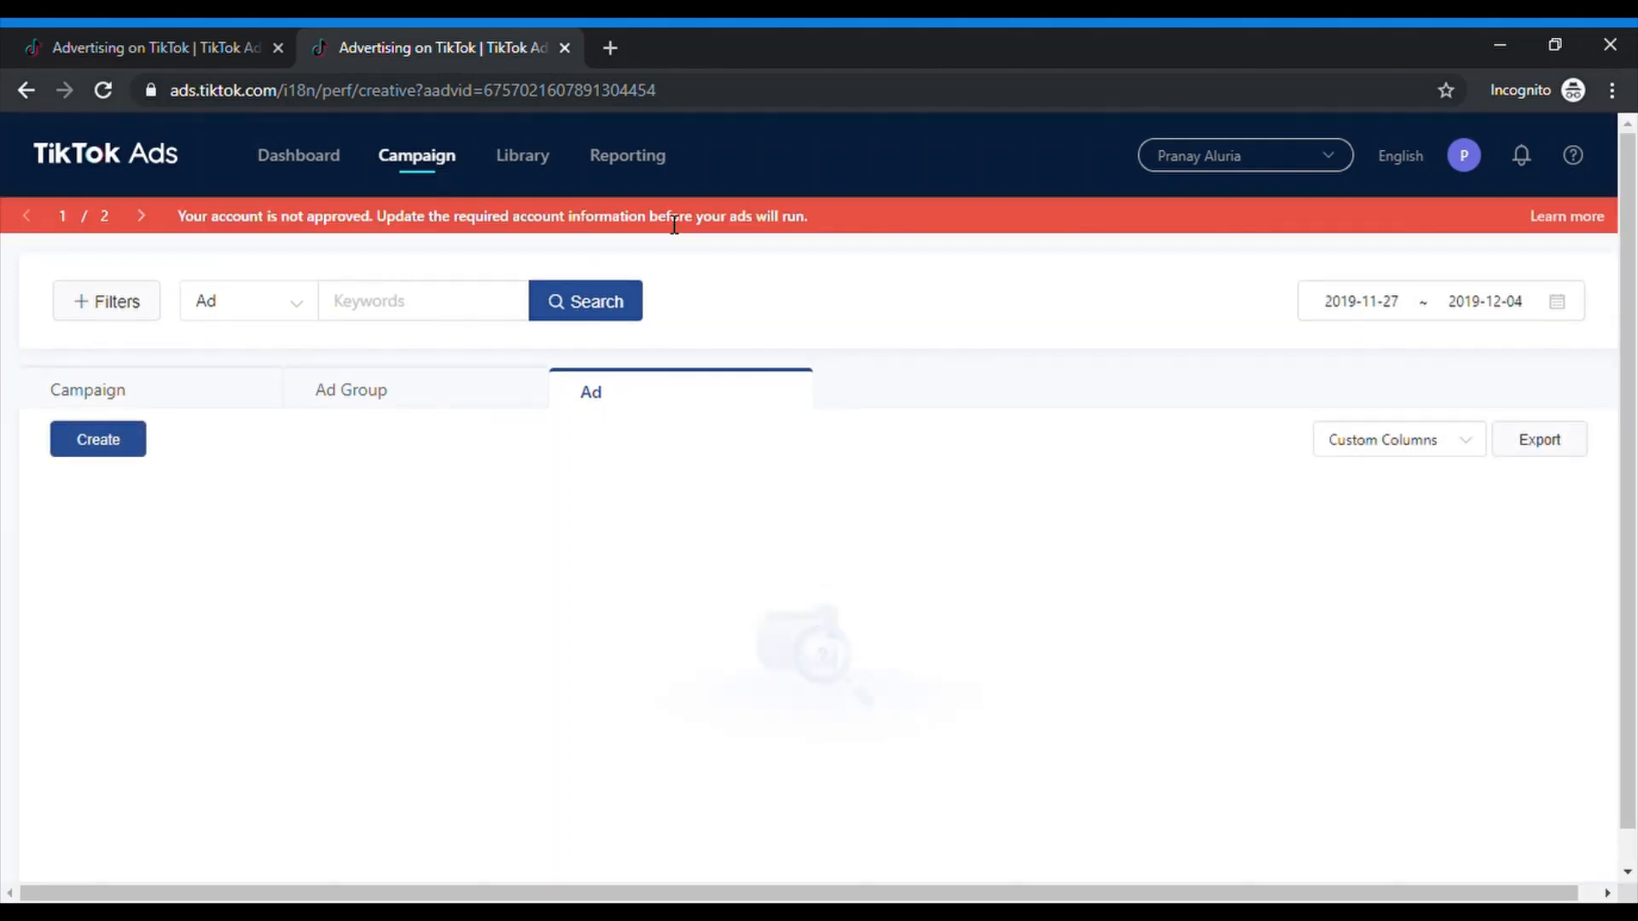
mouse_move(523, 166)
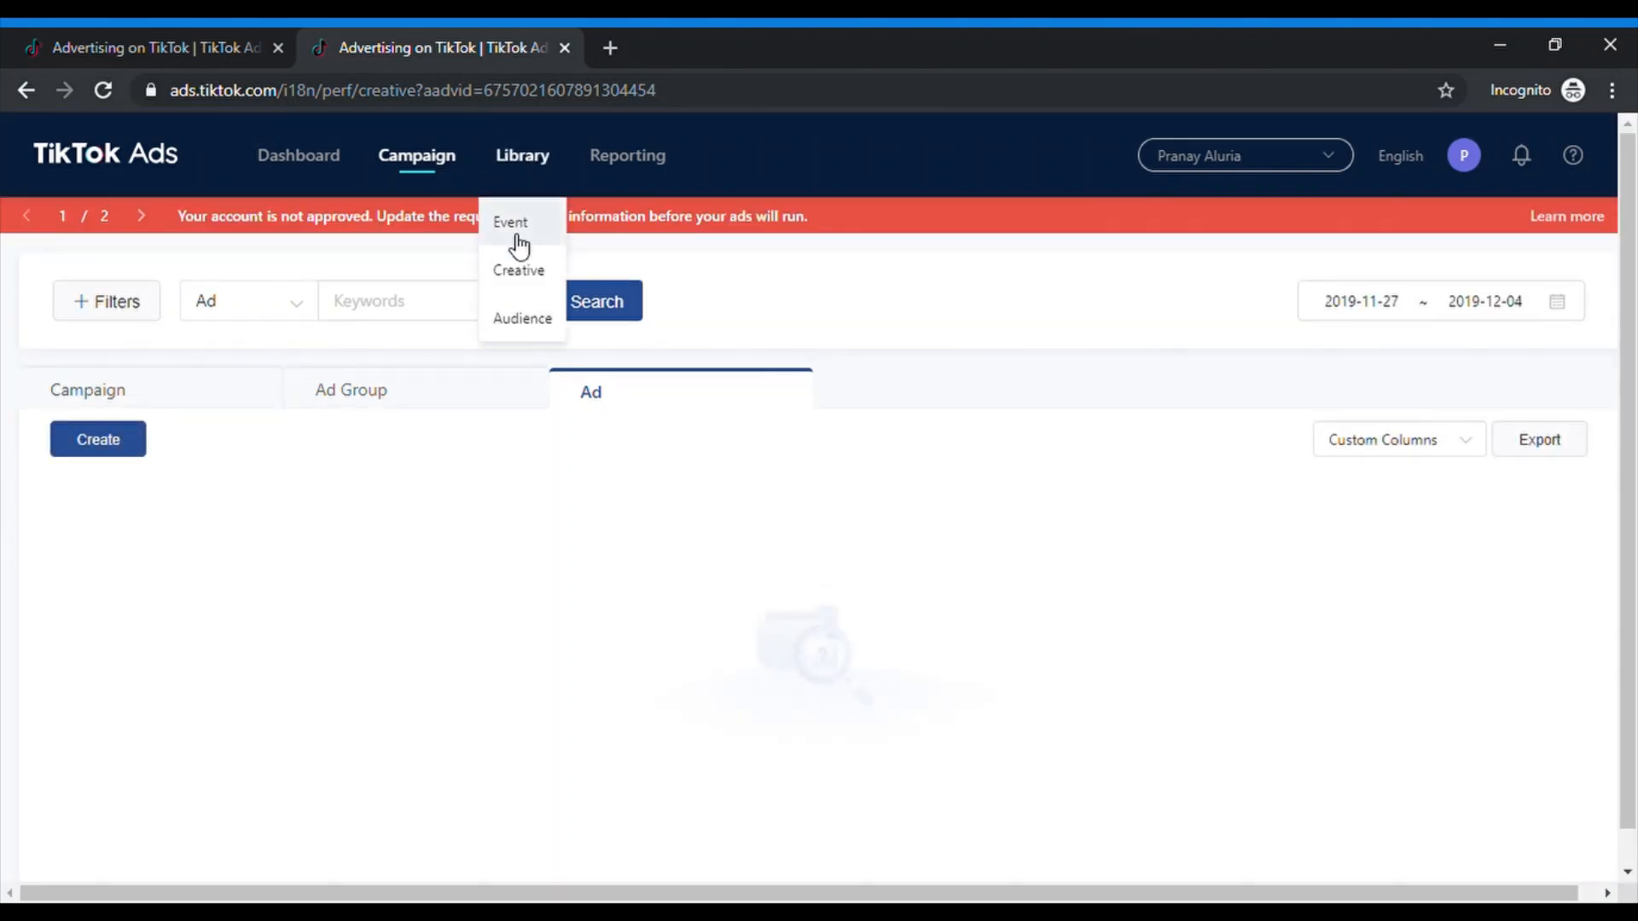
click(522, 321)
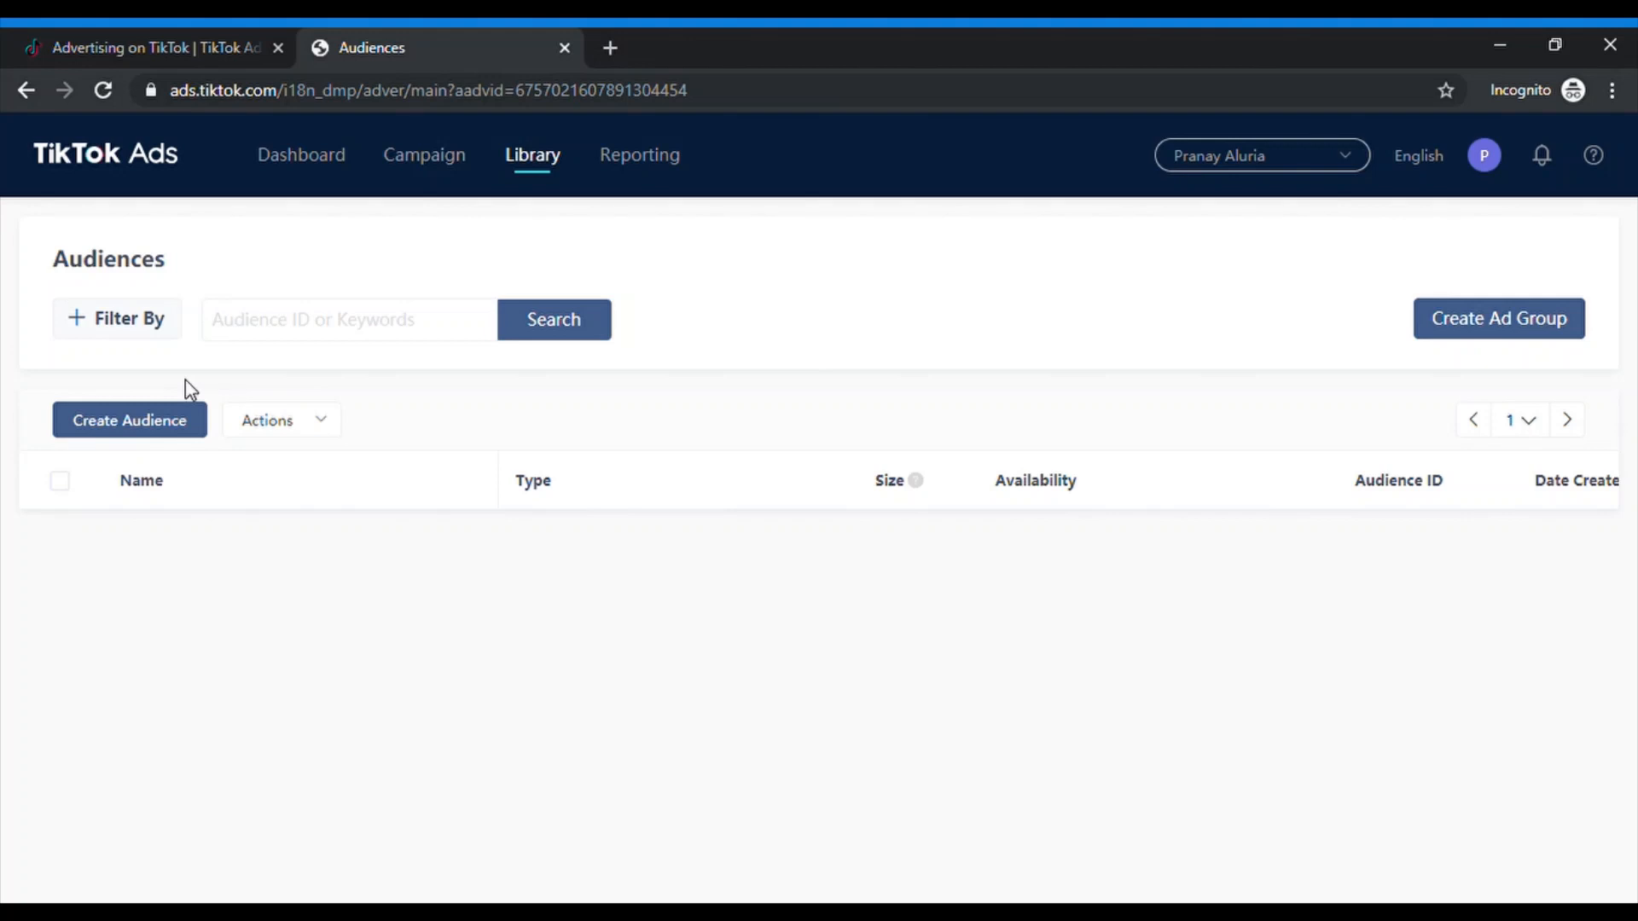
click(160, 431)
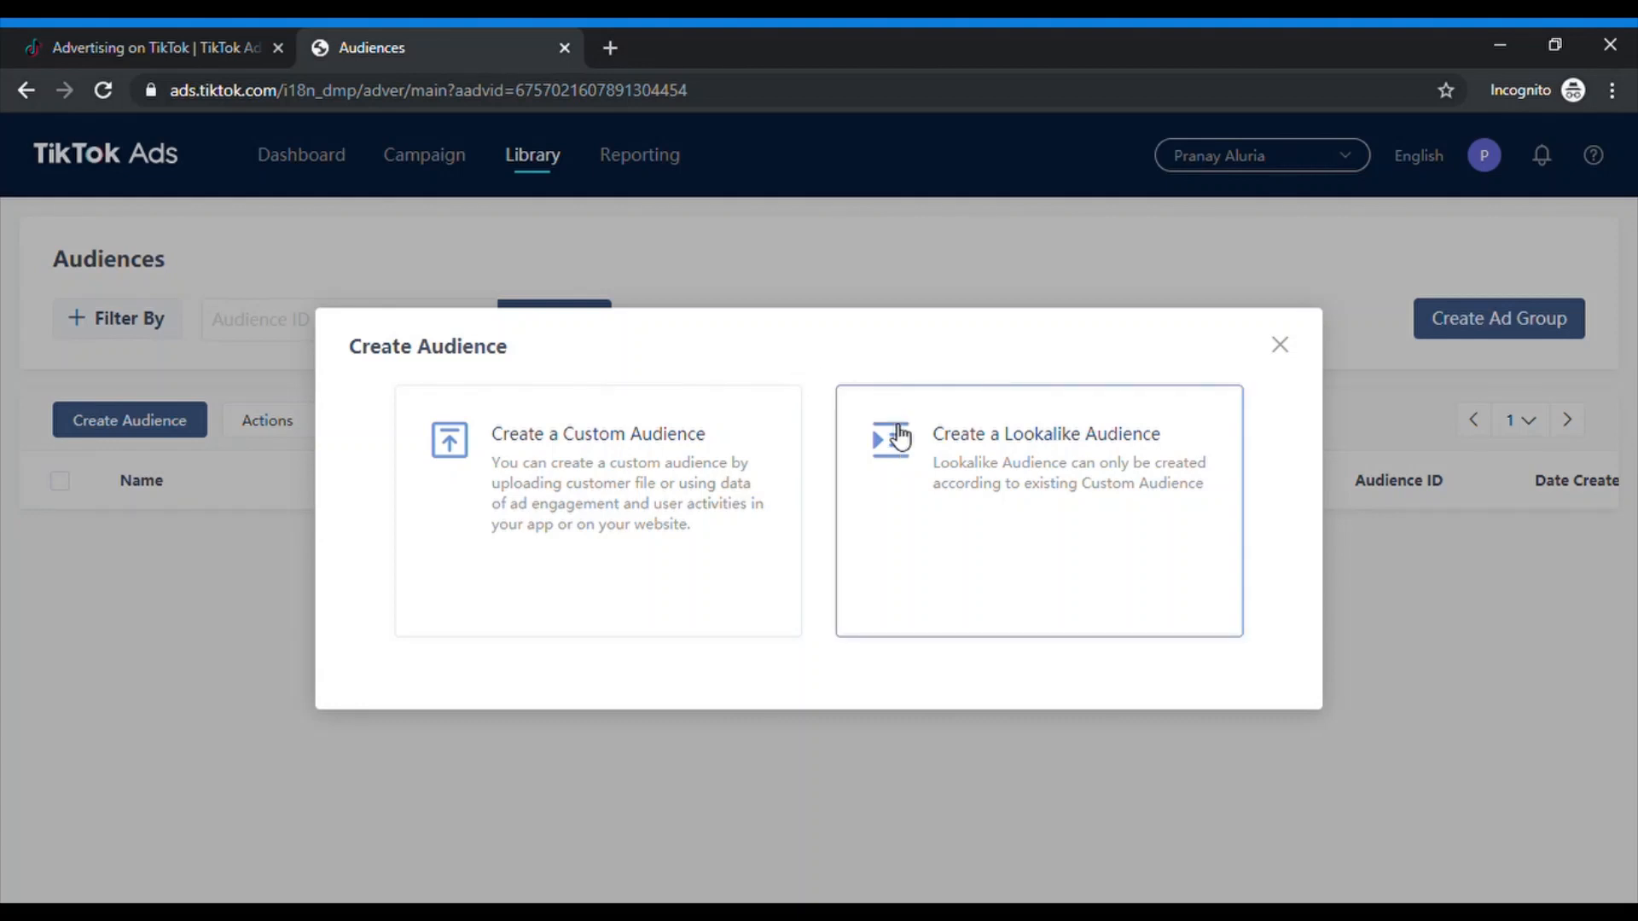
click(685, 515)
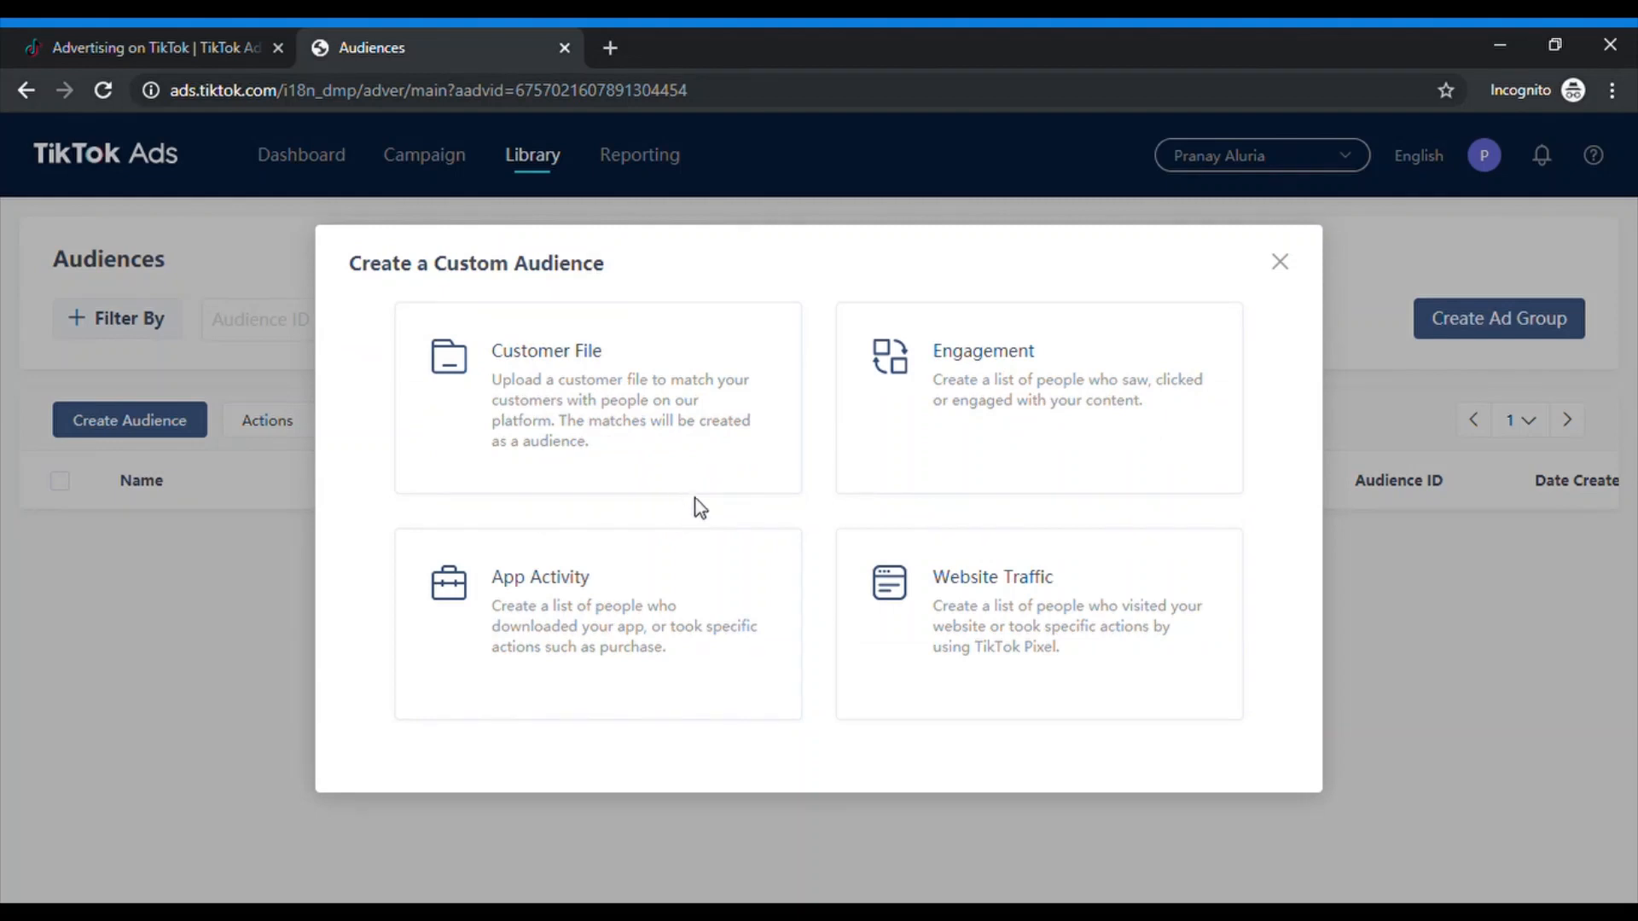
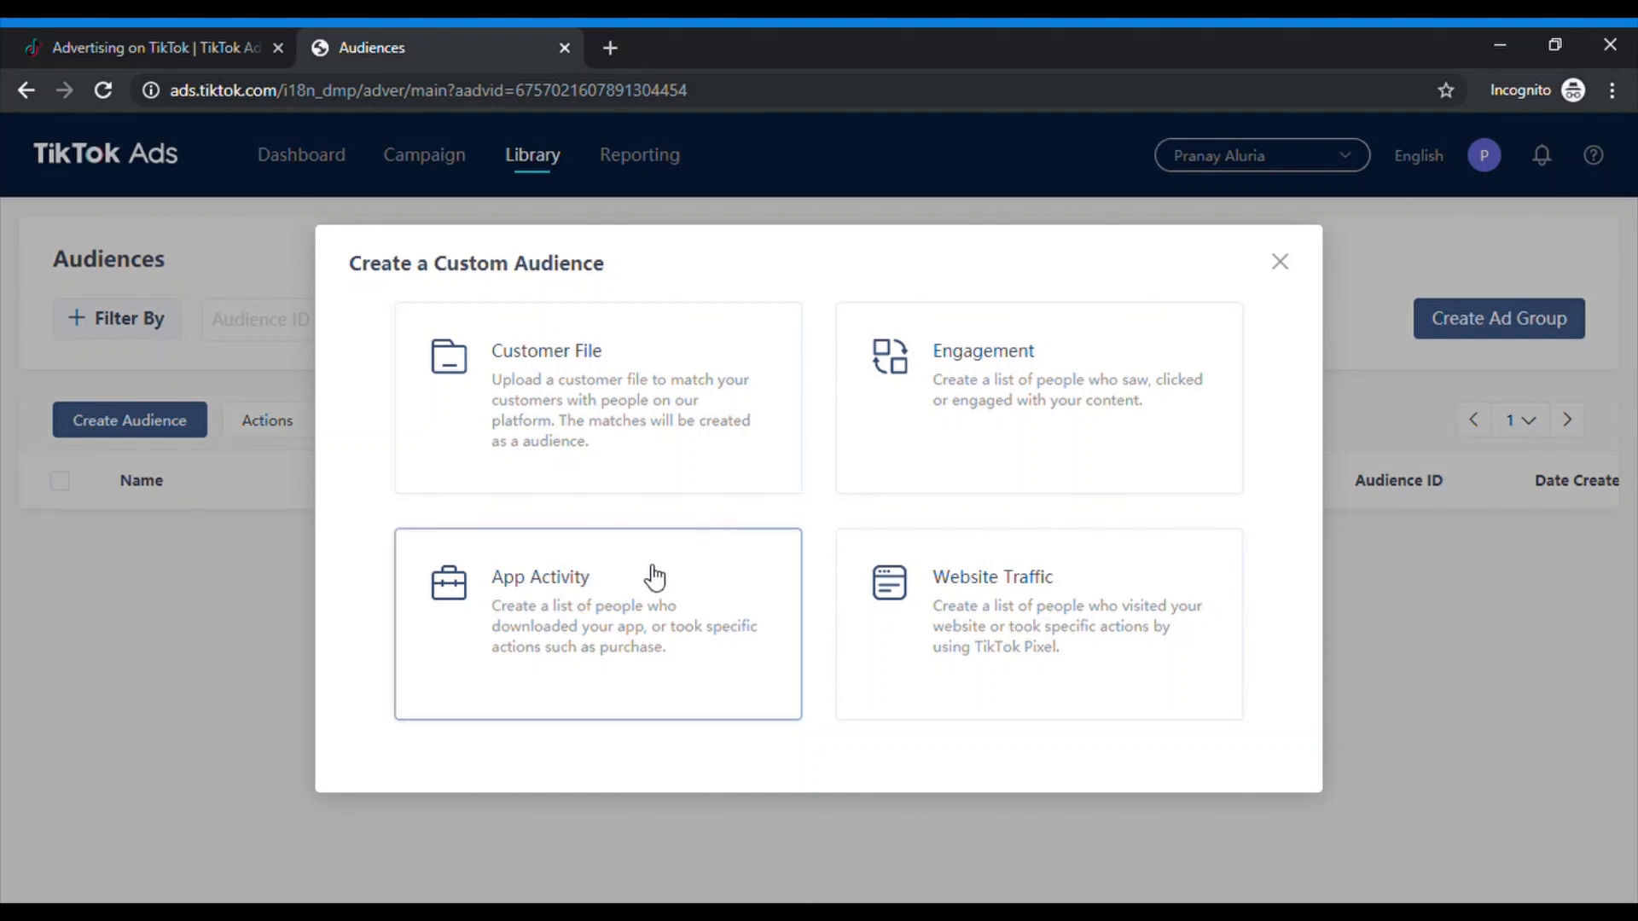
click(1284, 266)
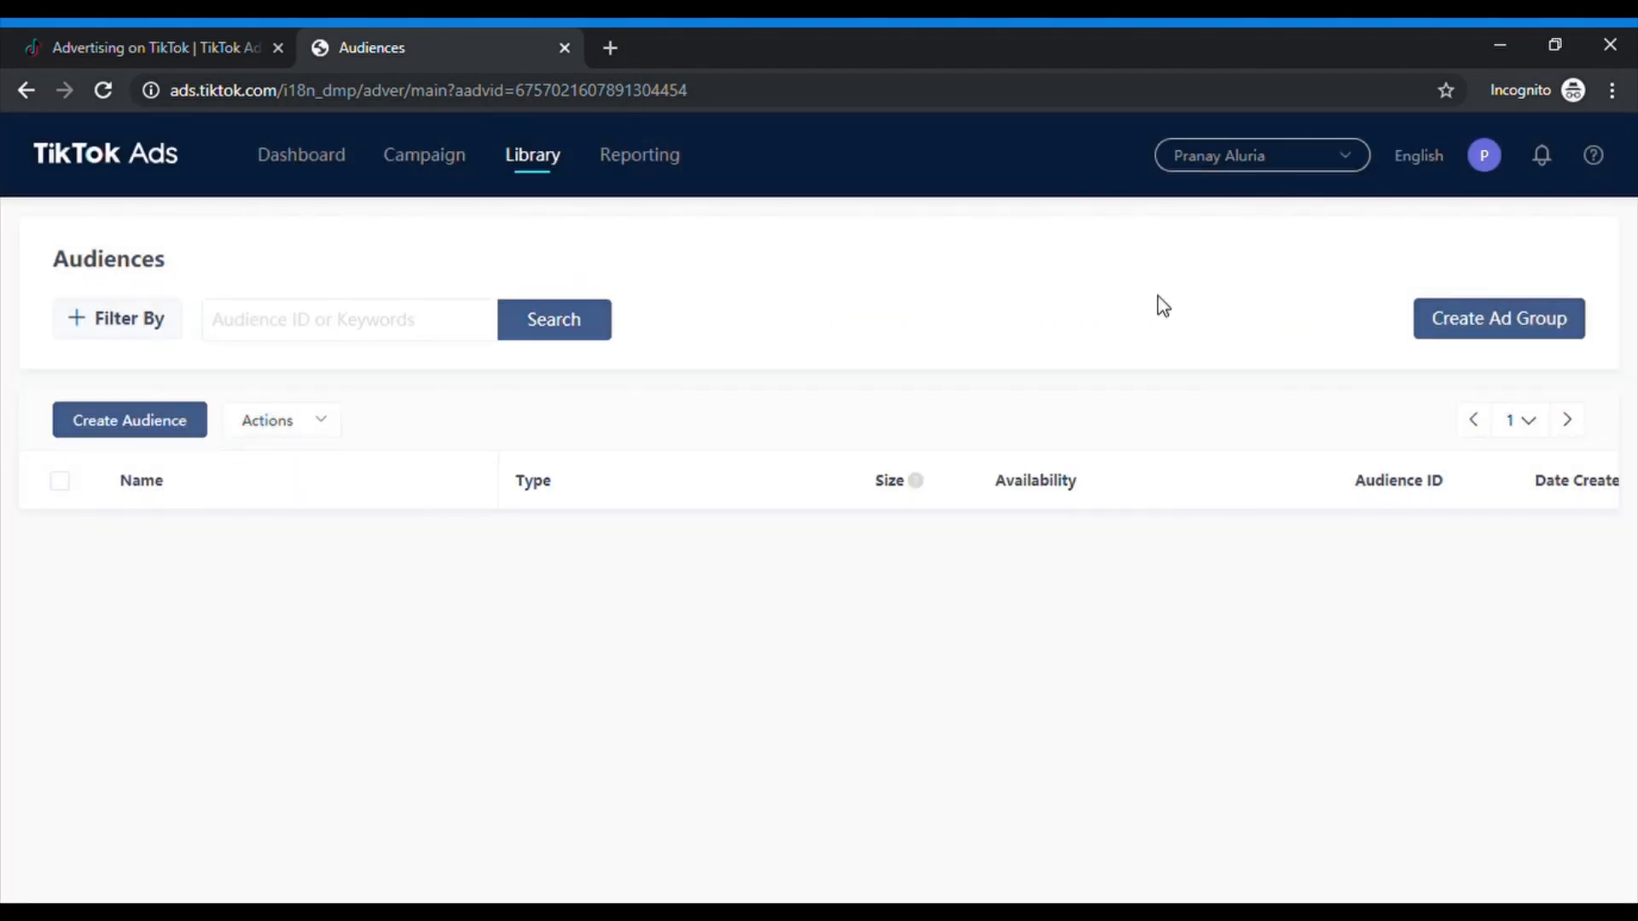
Open the website pixels in the event library and view the conversions of the pixel "test - pixel".
mouse_move(561, 177)
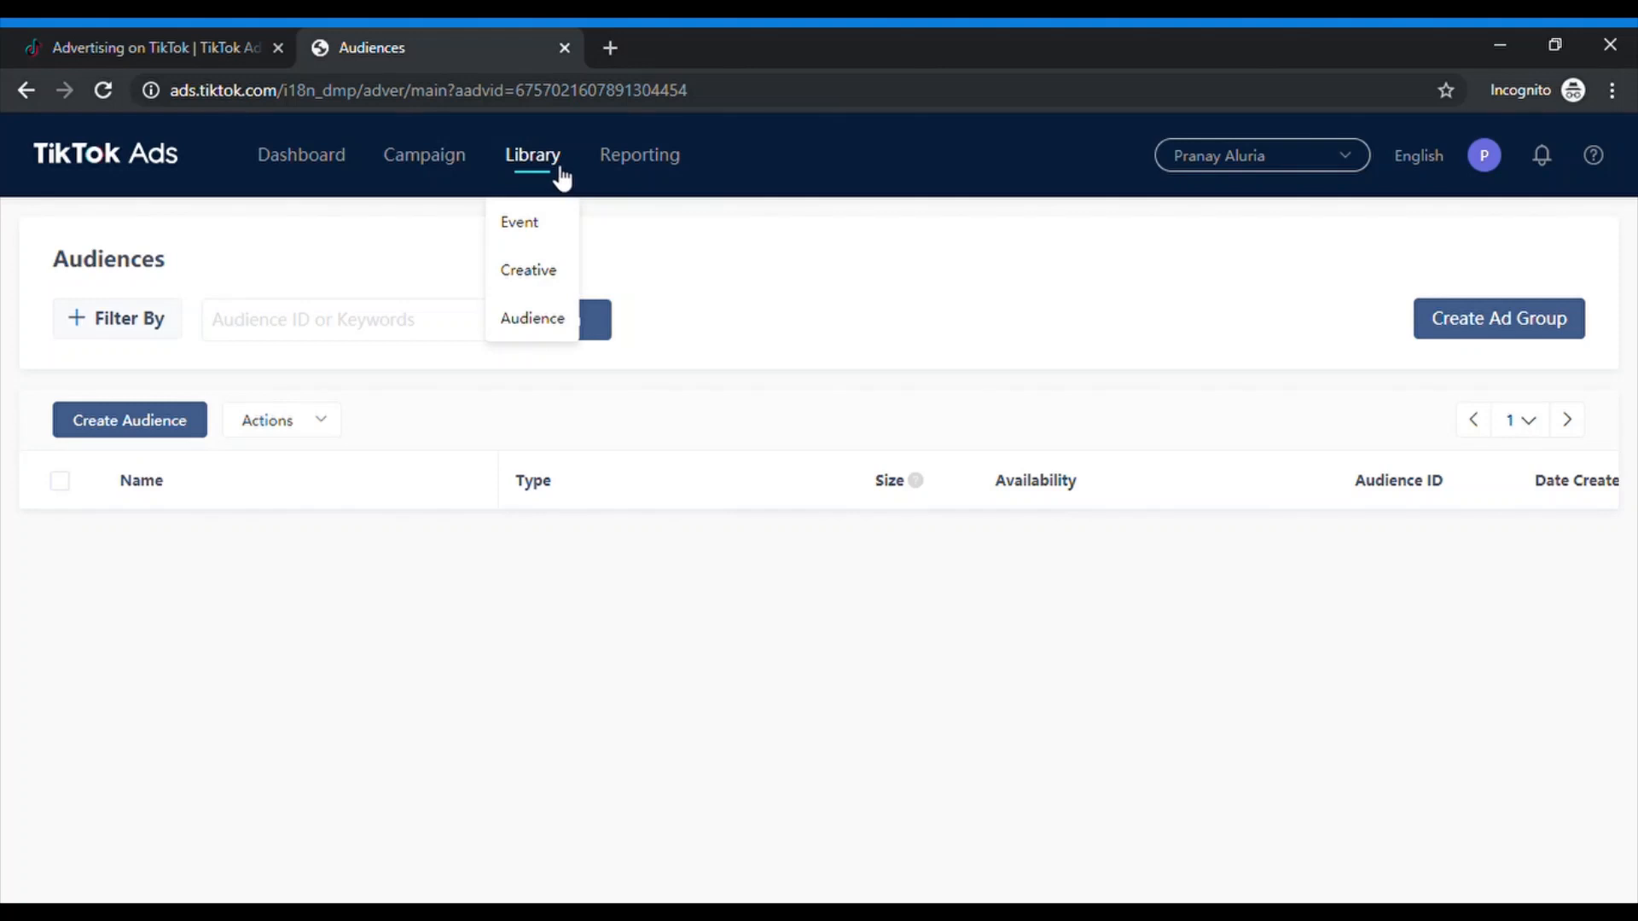
click(544, 238)
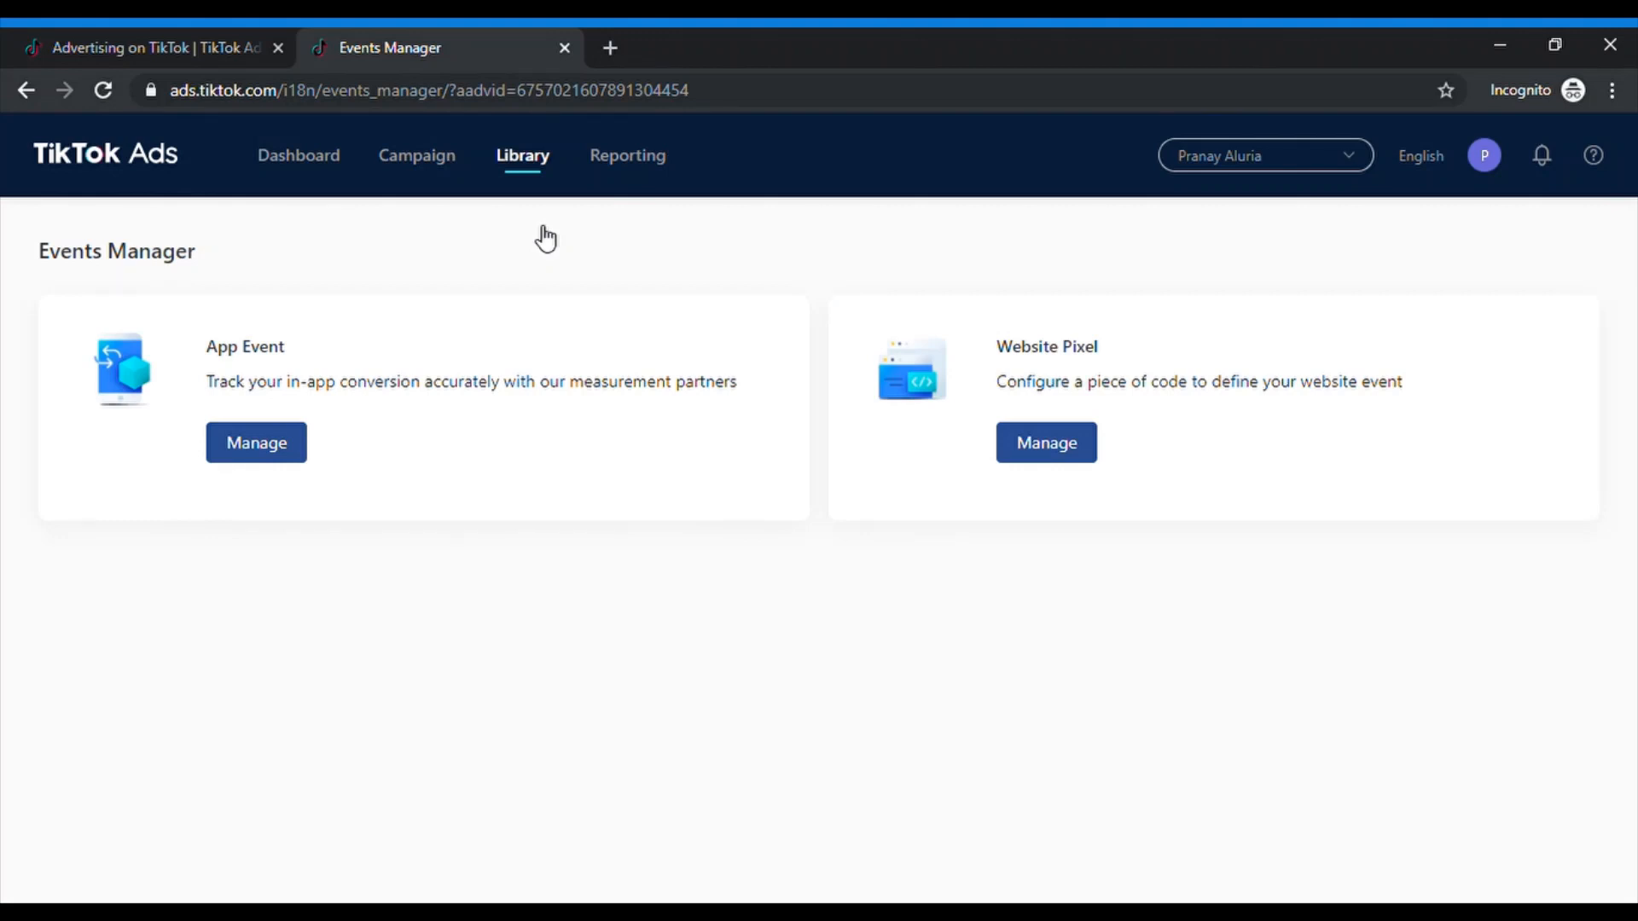
click(1056, 452)
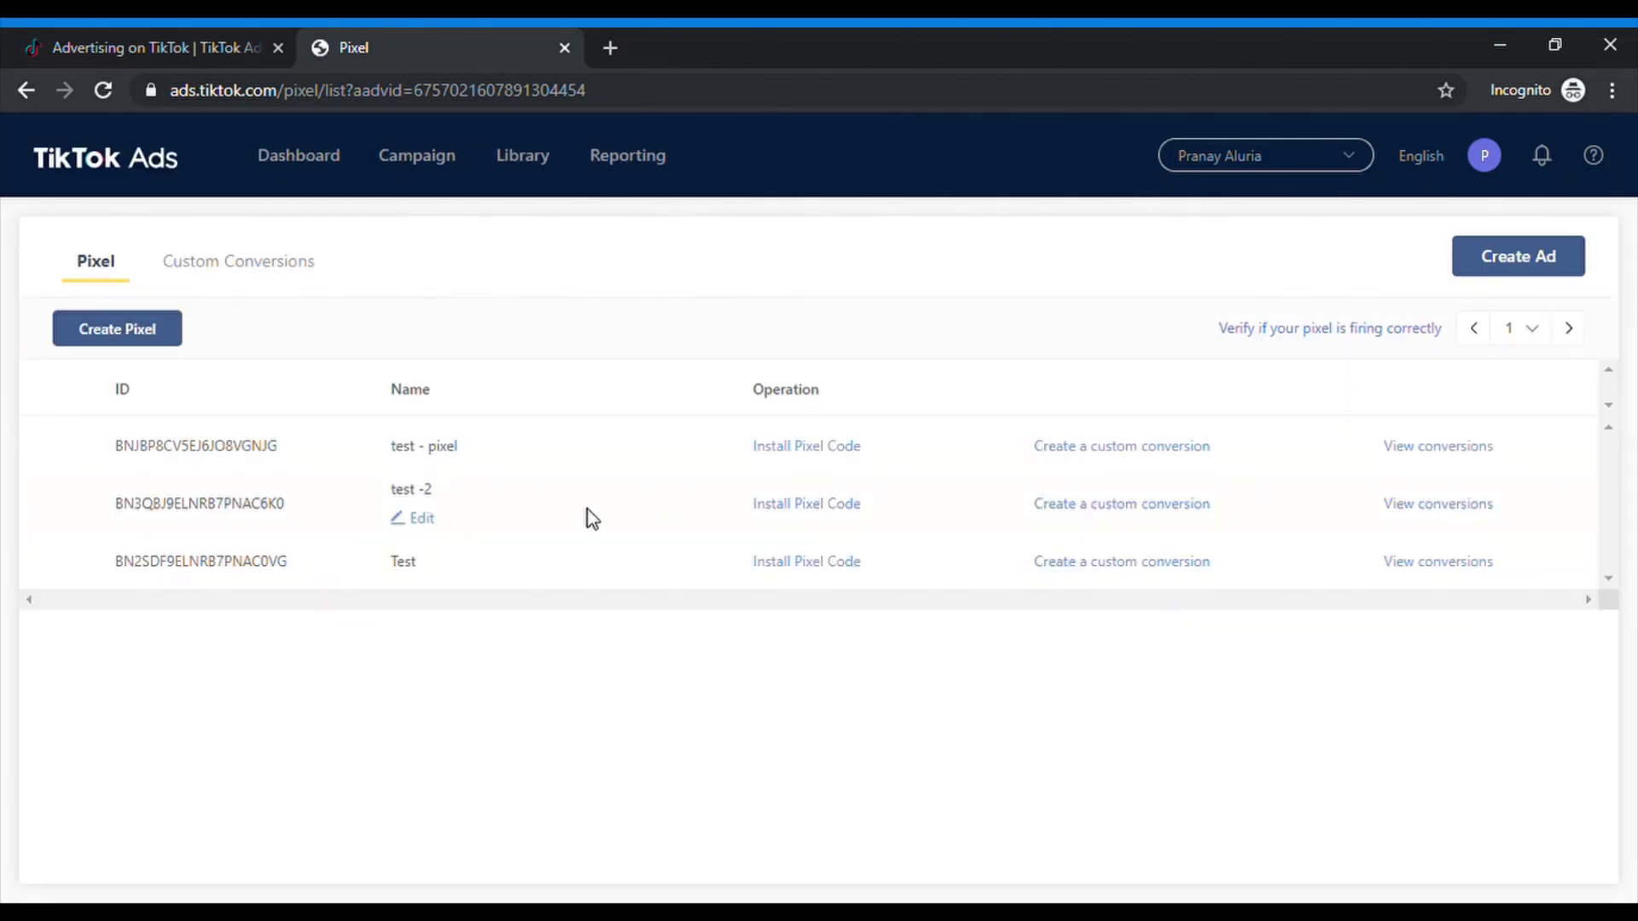
click(1447, 448)
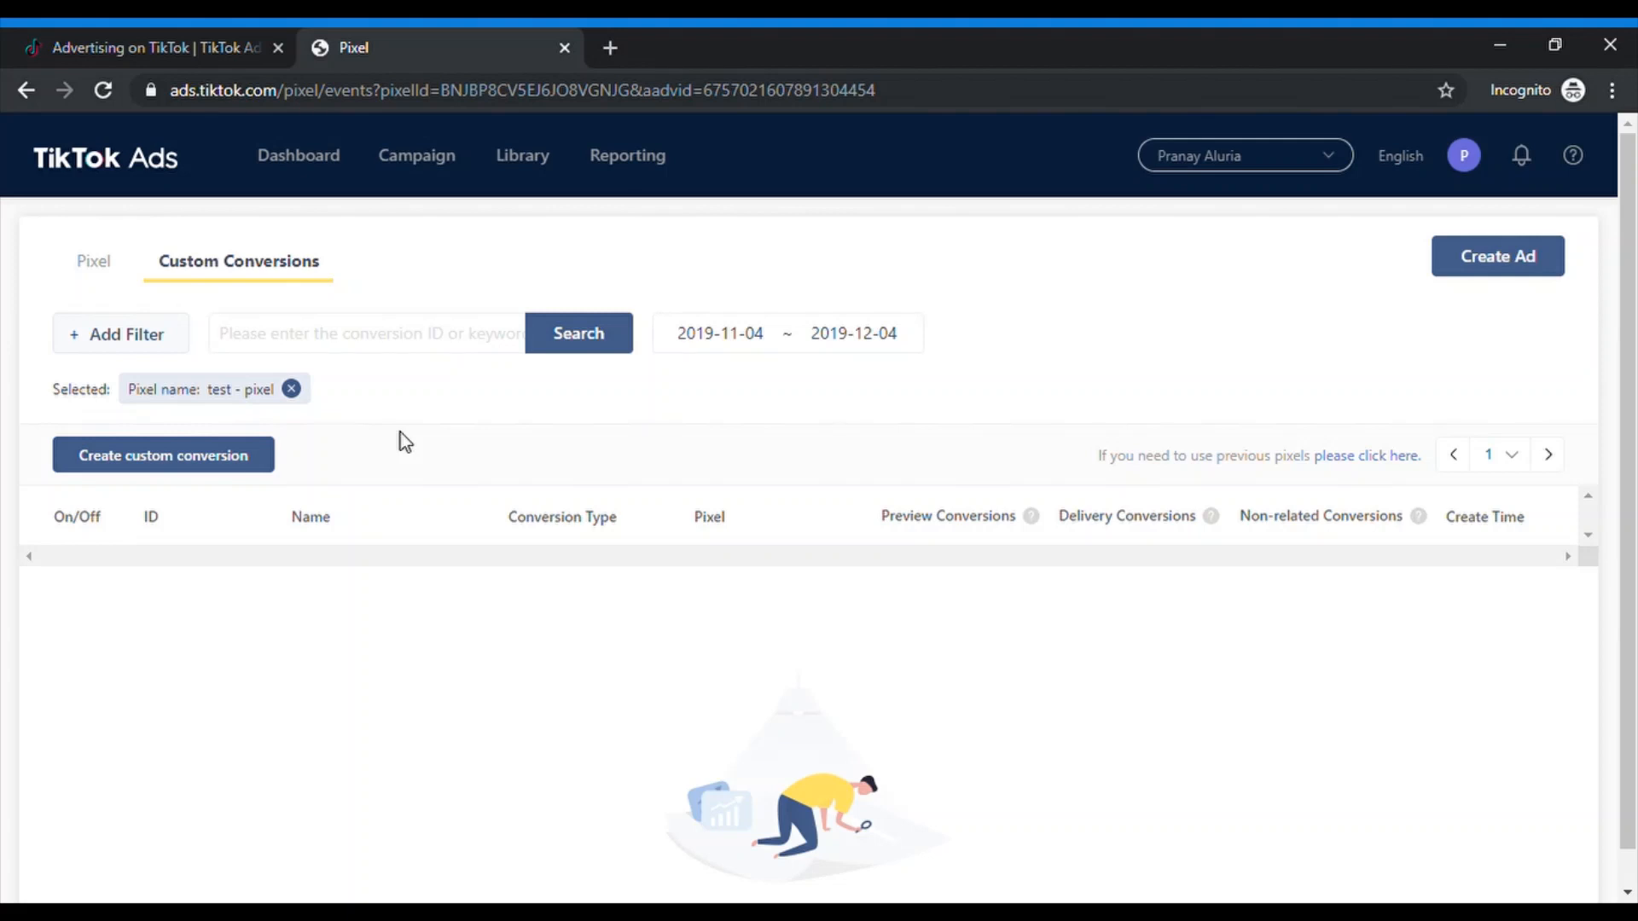
click(191, 461)
scroll(494, 488, down, 4)
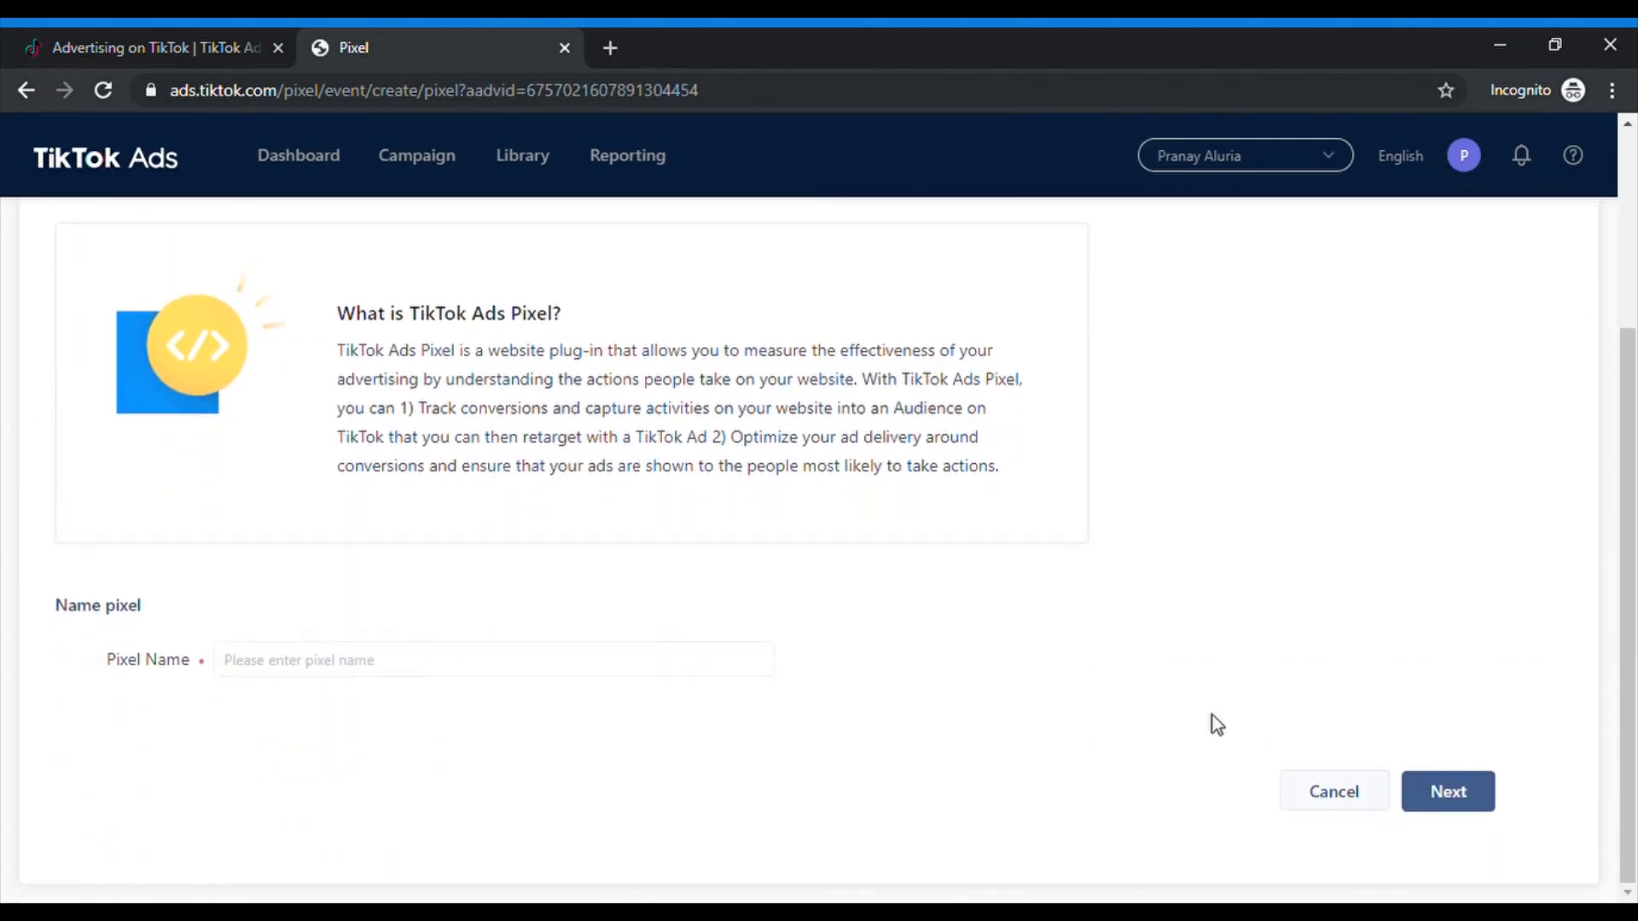
click(1326, 795)
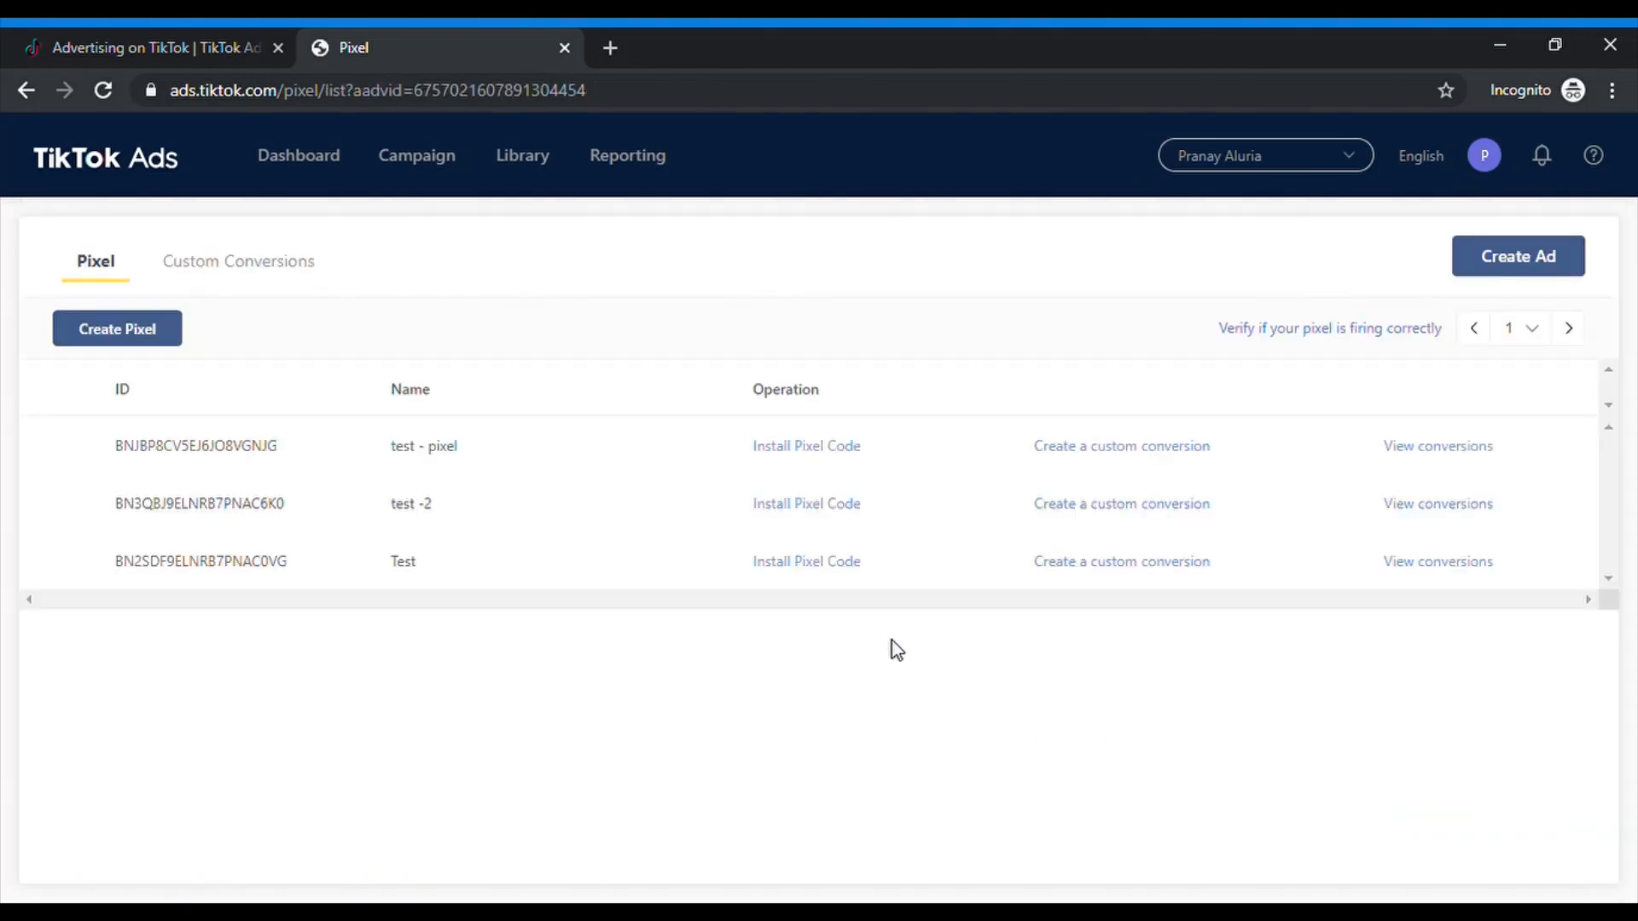
Clear the pixel filter from the custom conversions and start a custom conversion based on the existing pixel "test - pixel".
click(1417, 450)
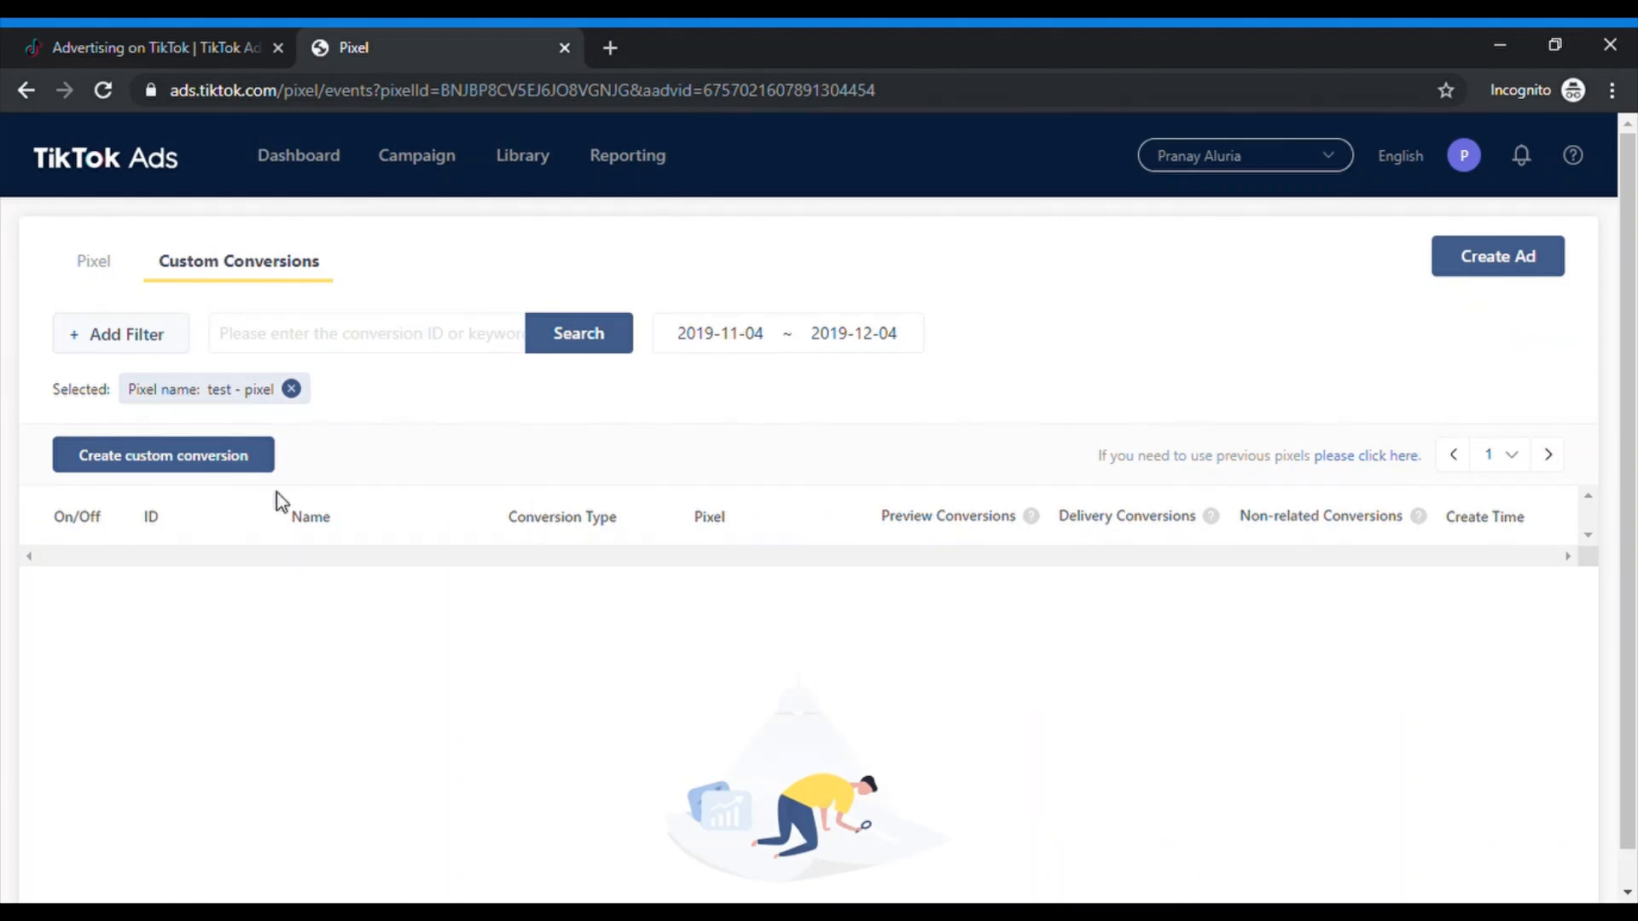
click(292, 390)
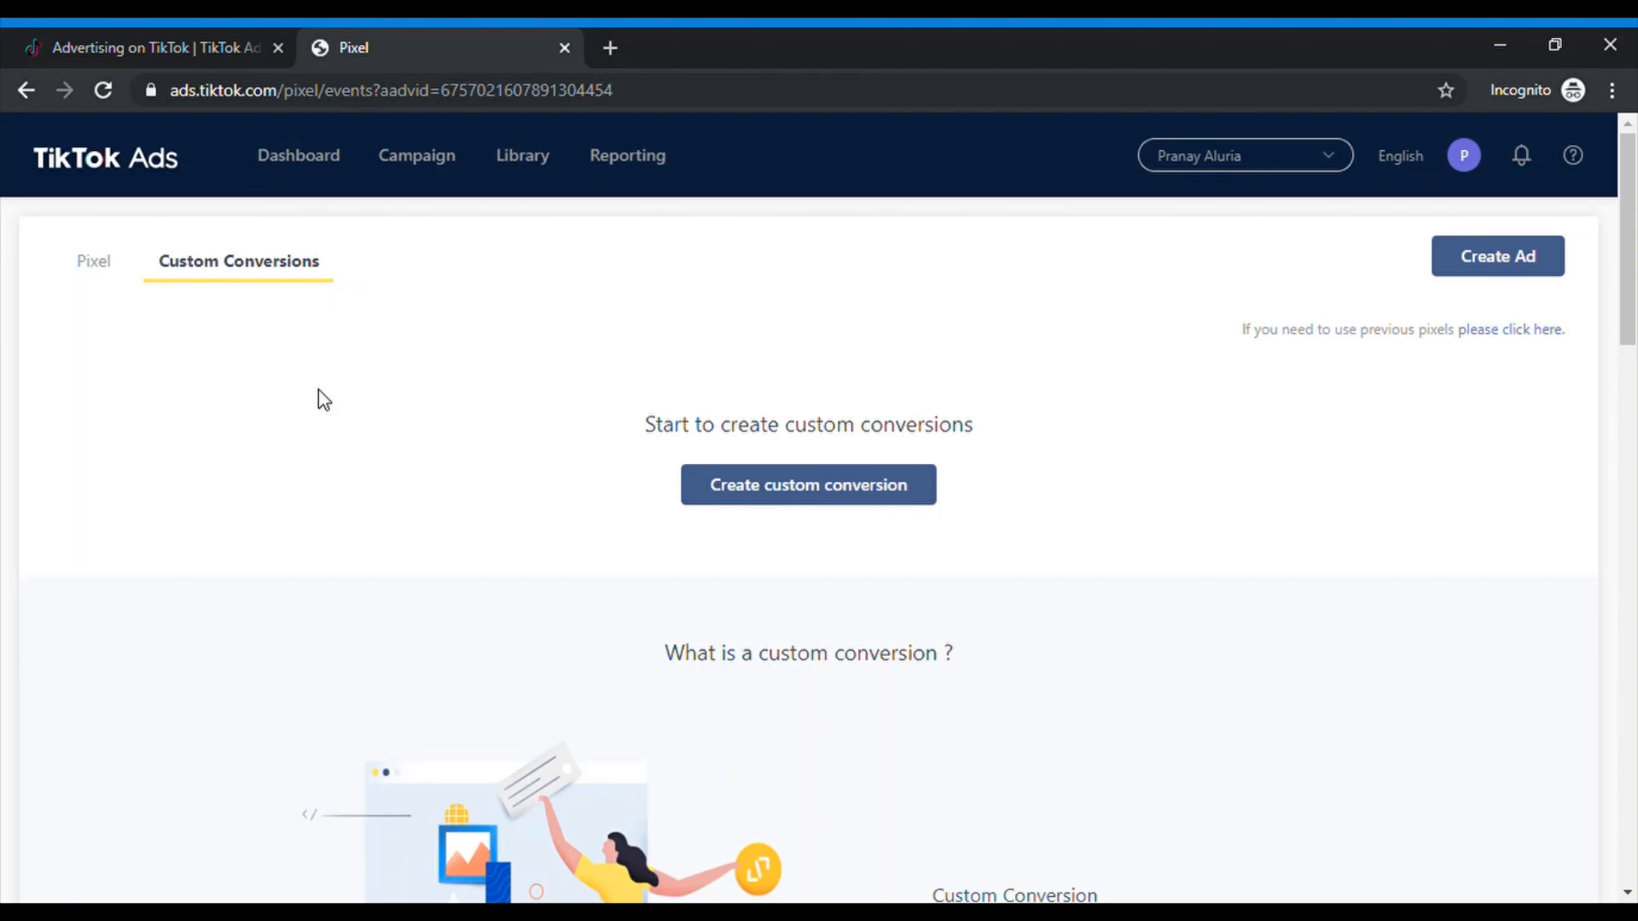
click(783, 483)
scroll(573, 565, down, 3)
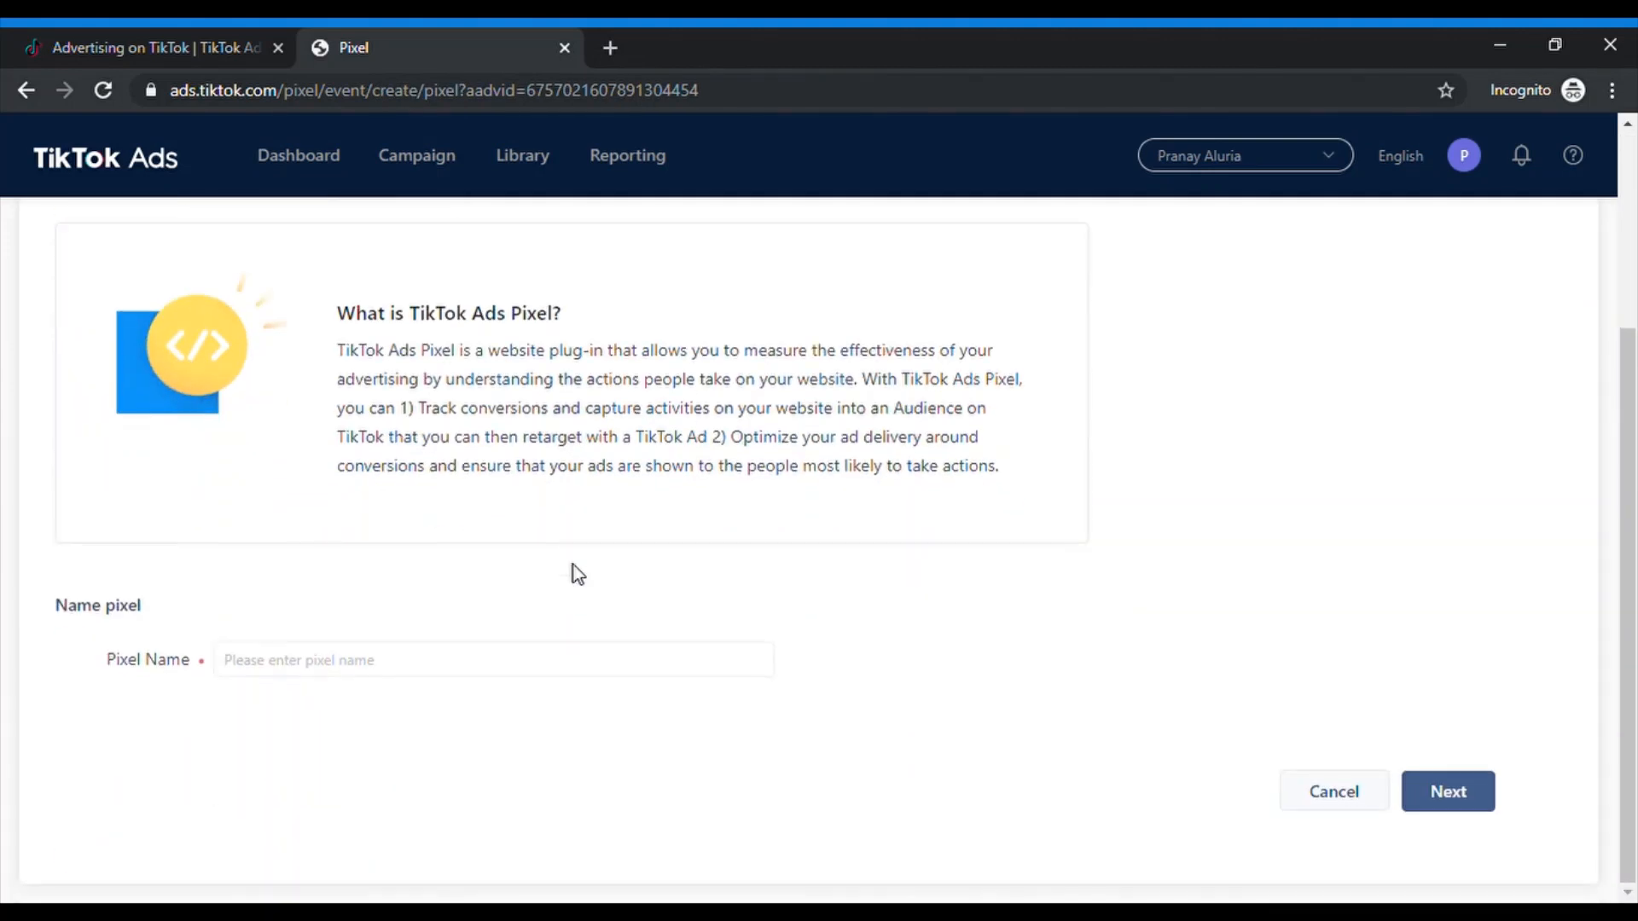
scroll(574, 565, up, 1)
click(271, 279)
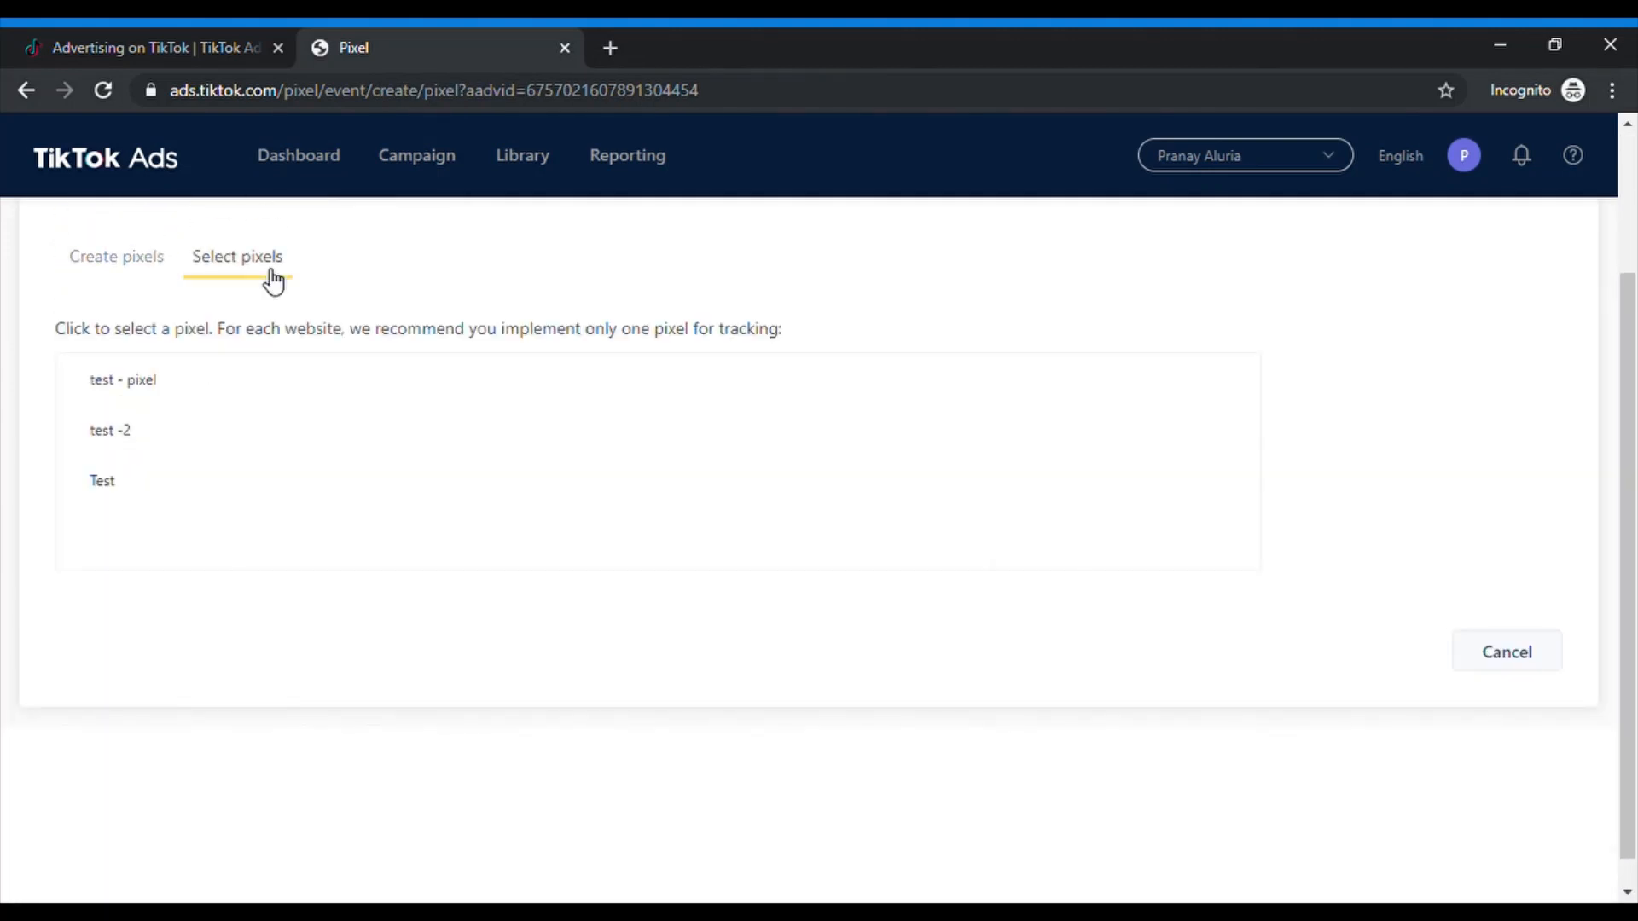
click(149, 394)
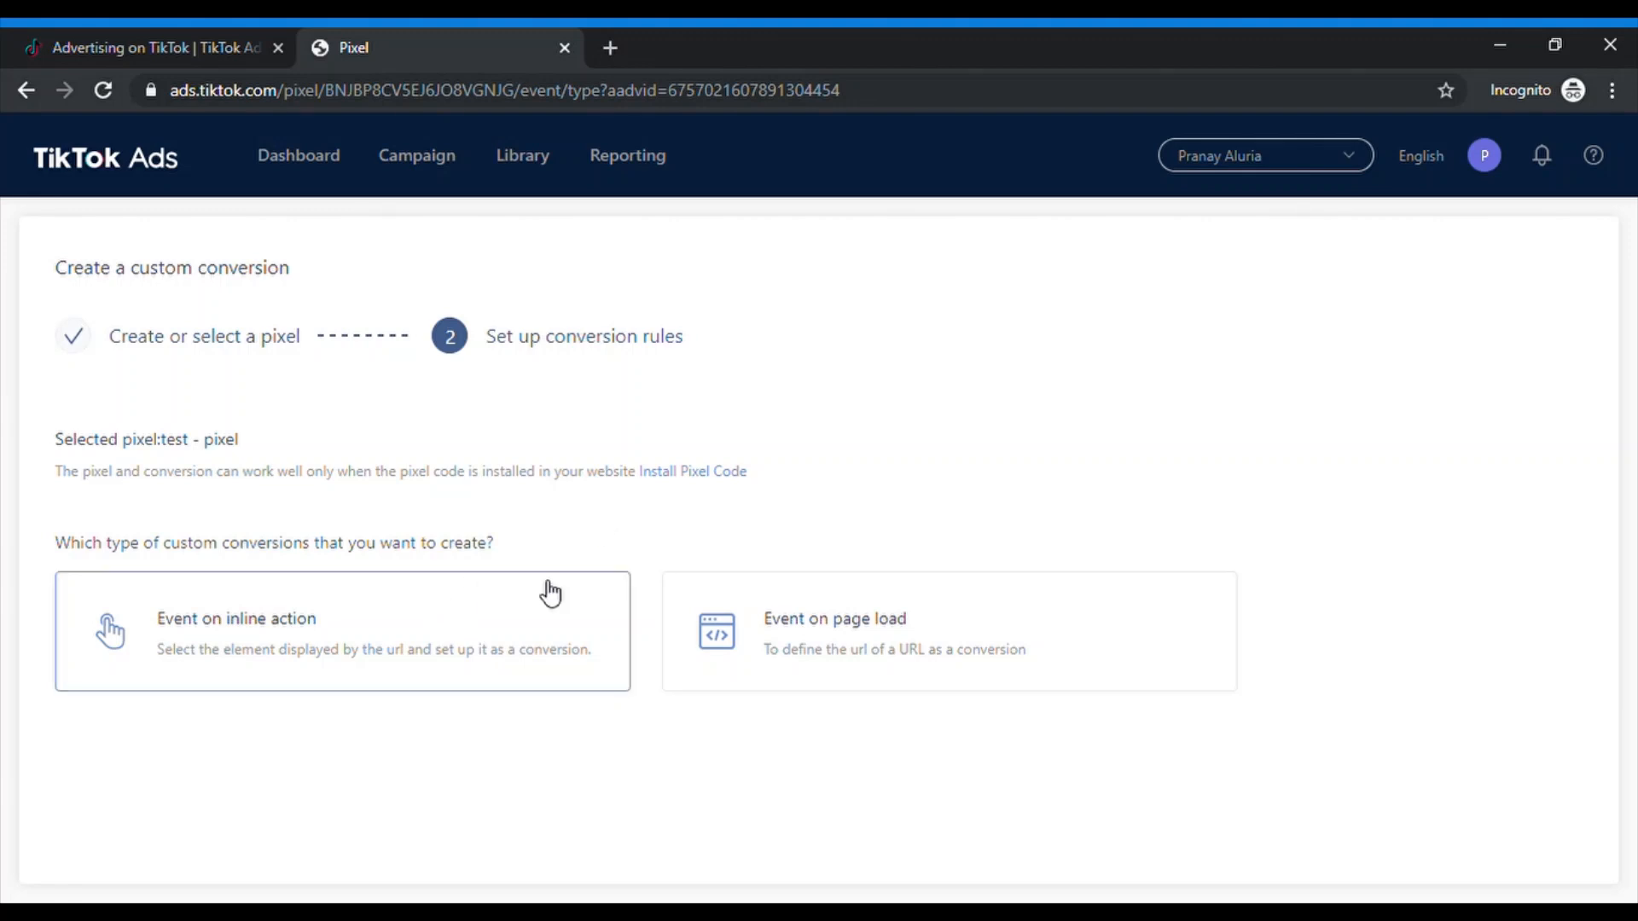
Choose Event on page load for the custom conversion and examine the available rule variables and conversion types.
click(828, 627)
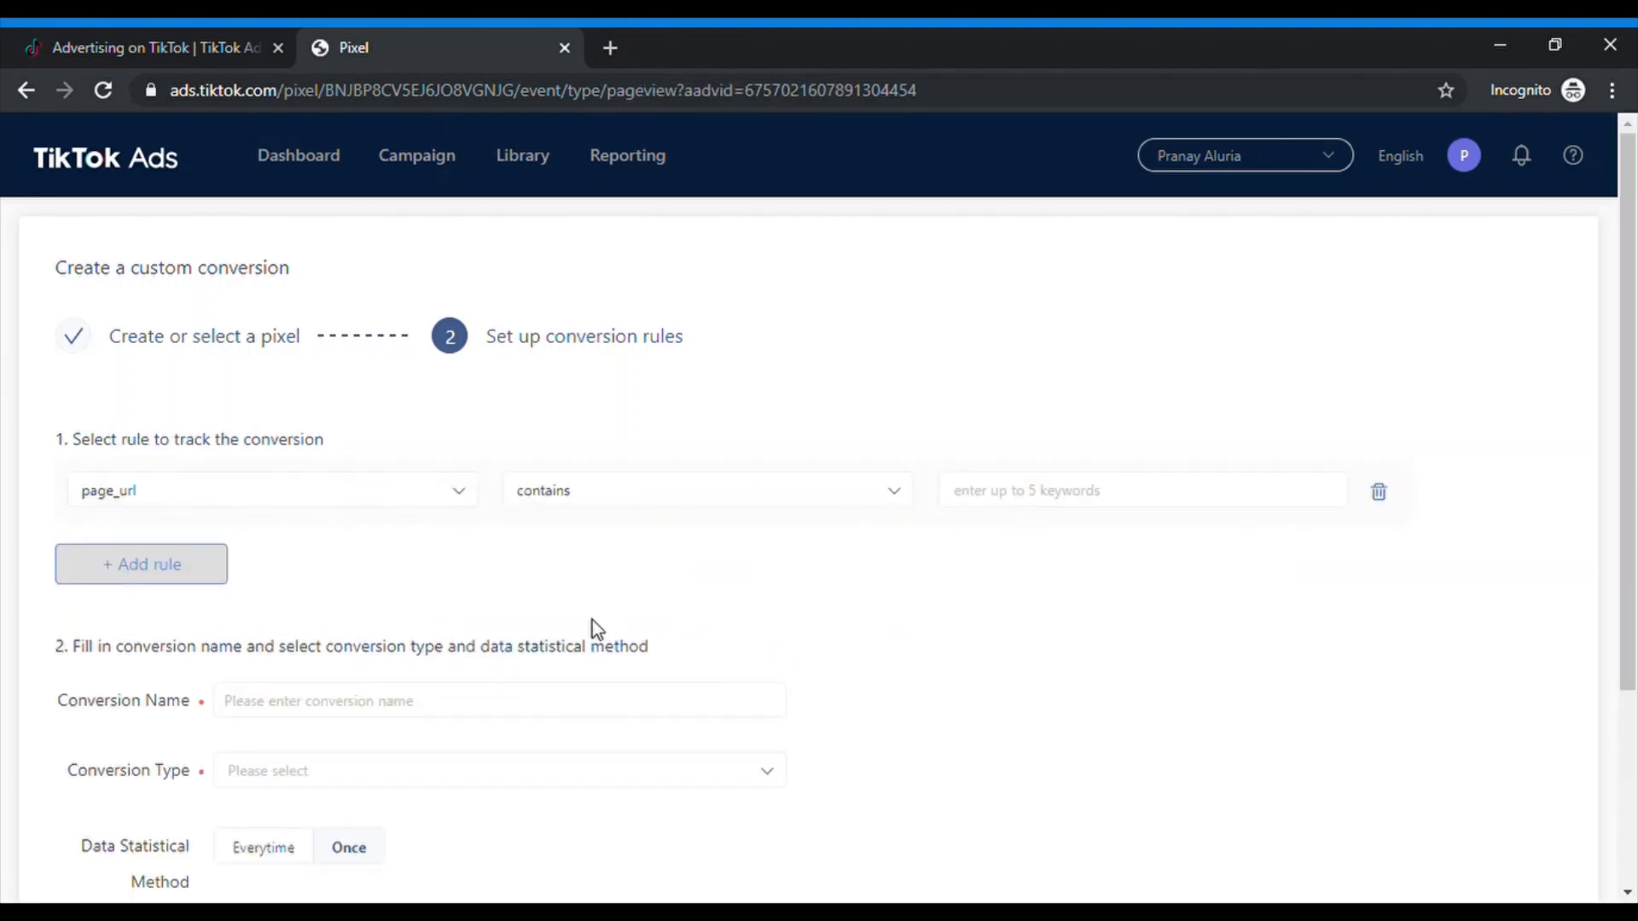
scroll(594, 628, down, 1)
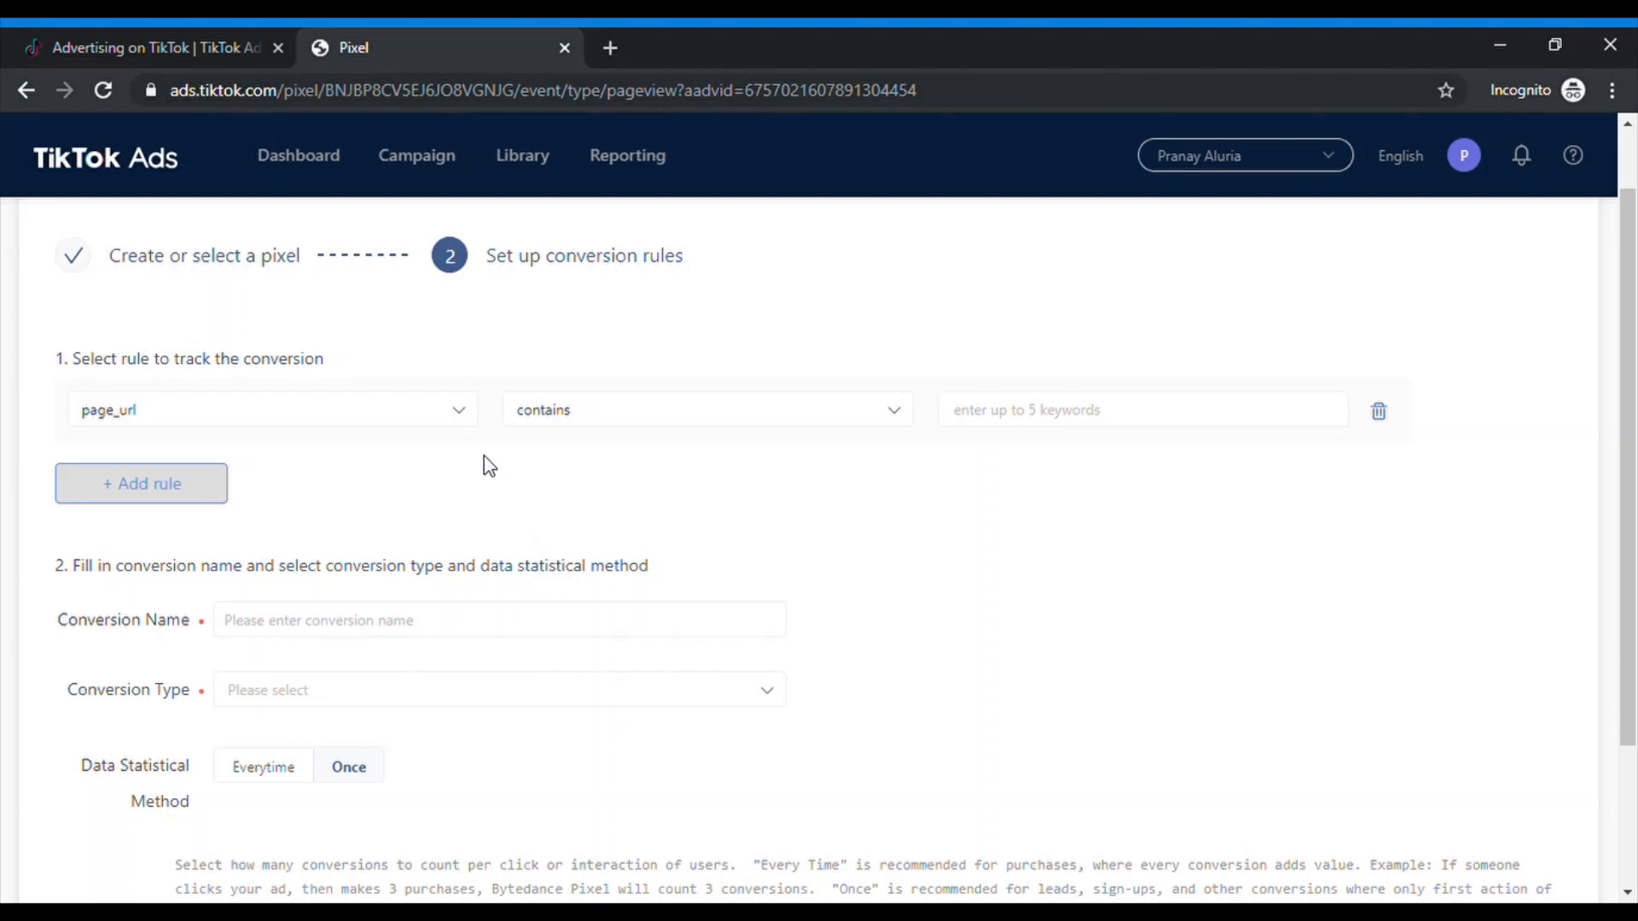
click(468, 418)
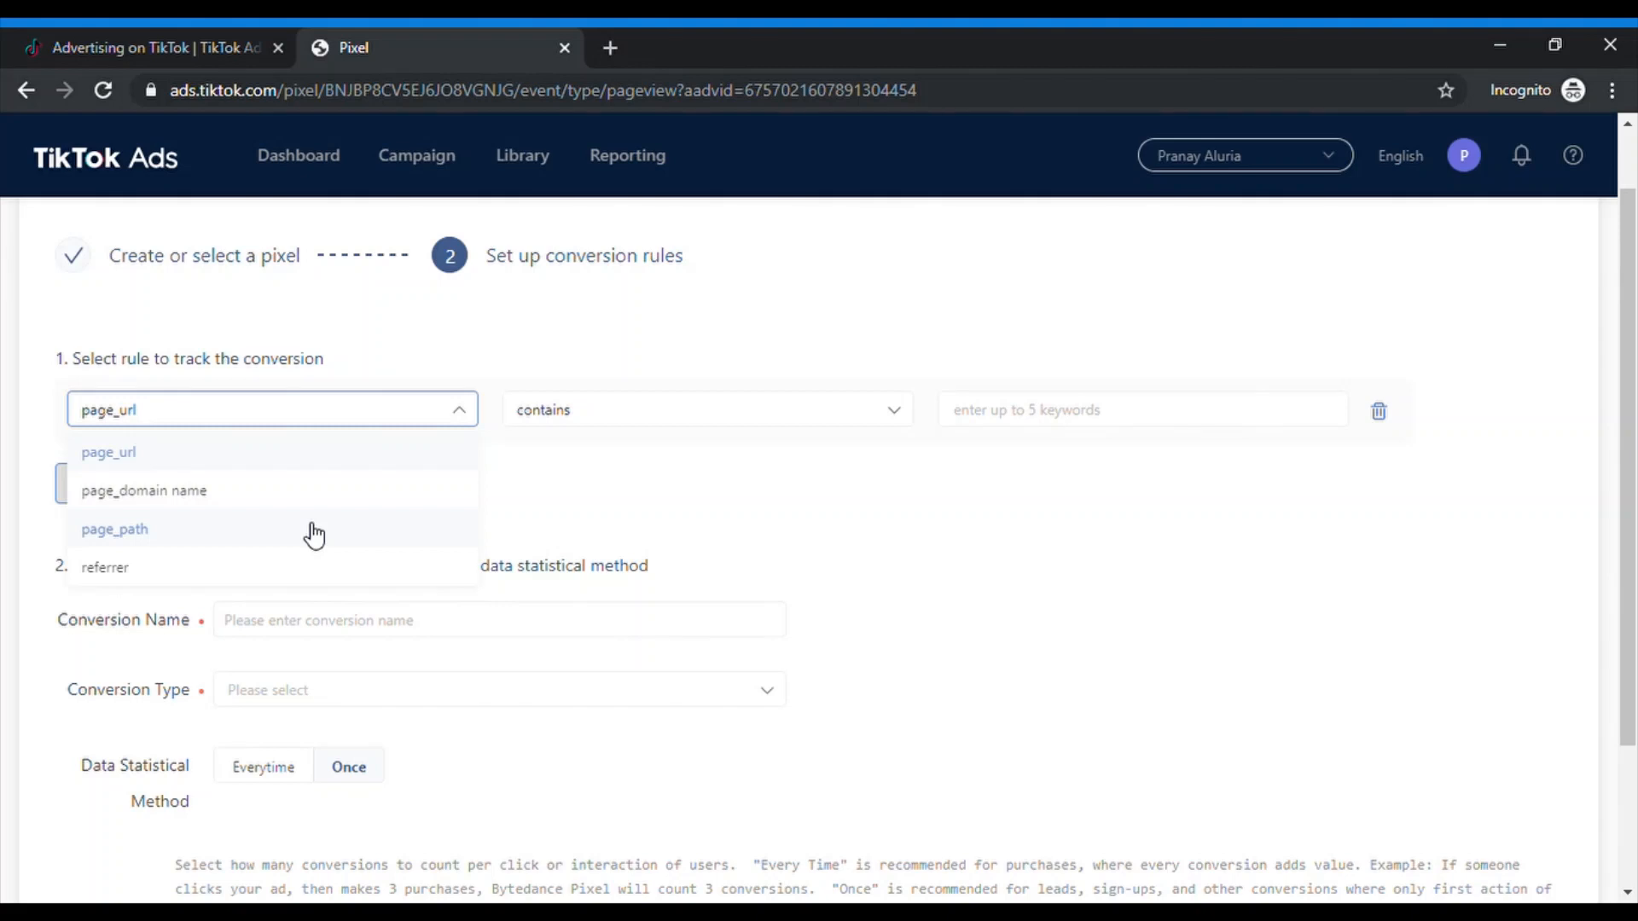
click(623, 509)
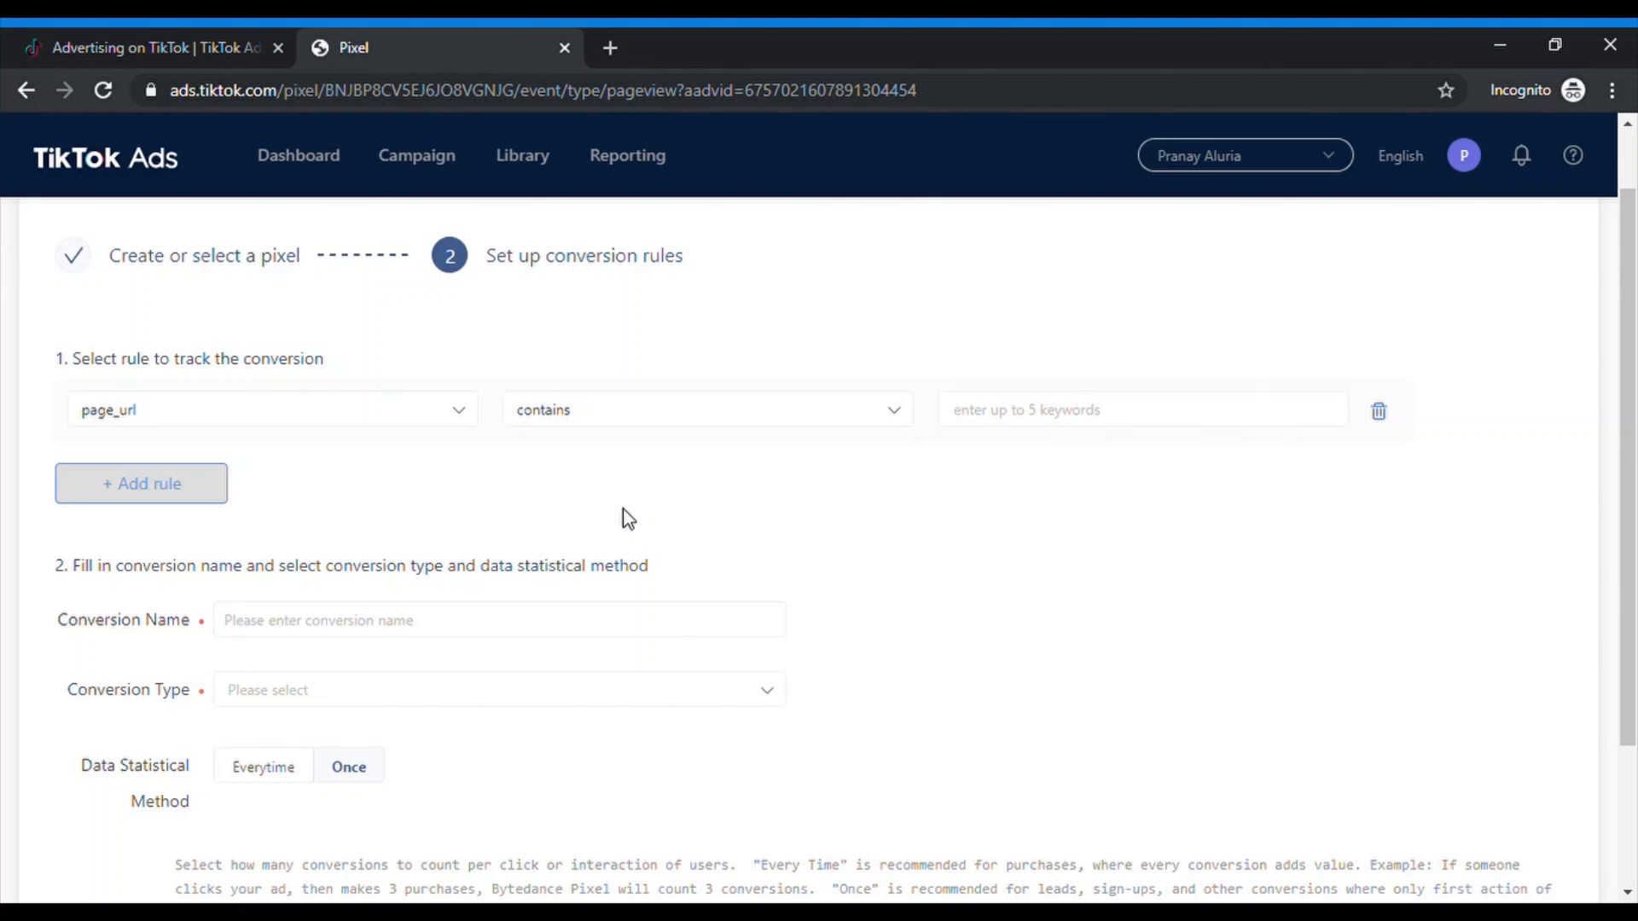
scroll(626, 518, down, 2)
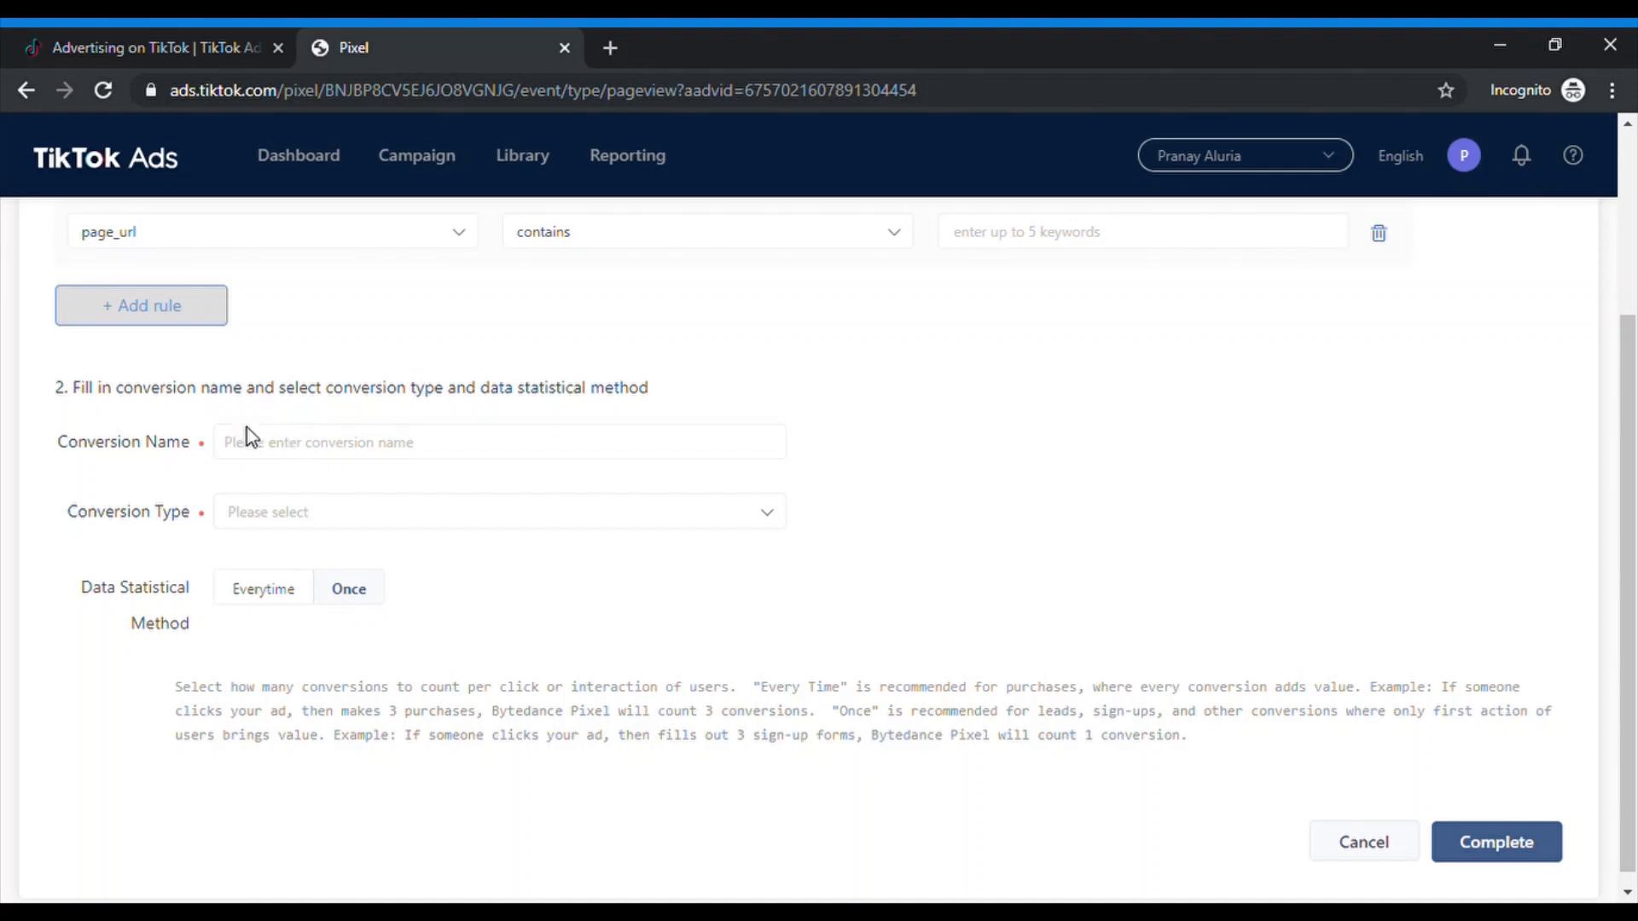
click(254, 517)
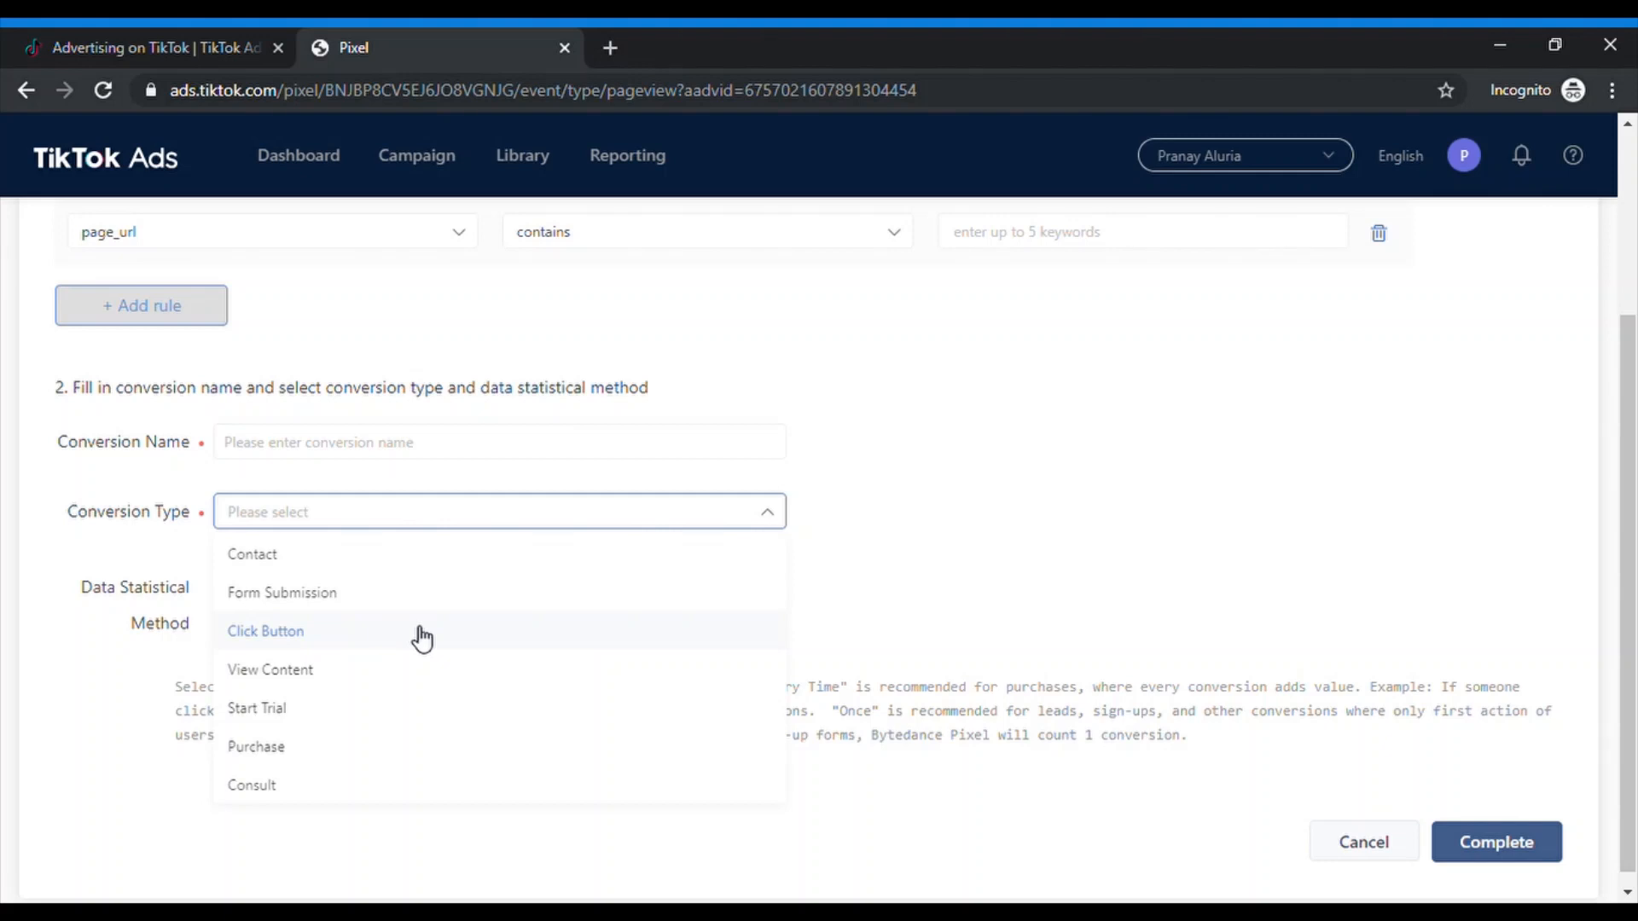
click(832, 553)
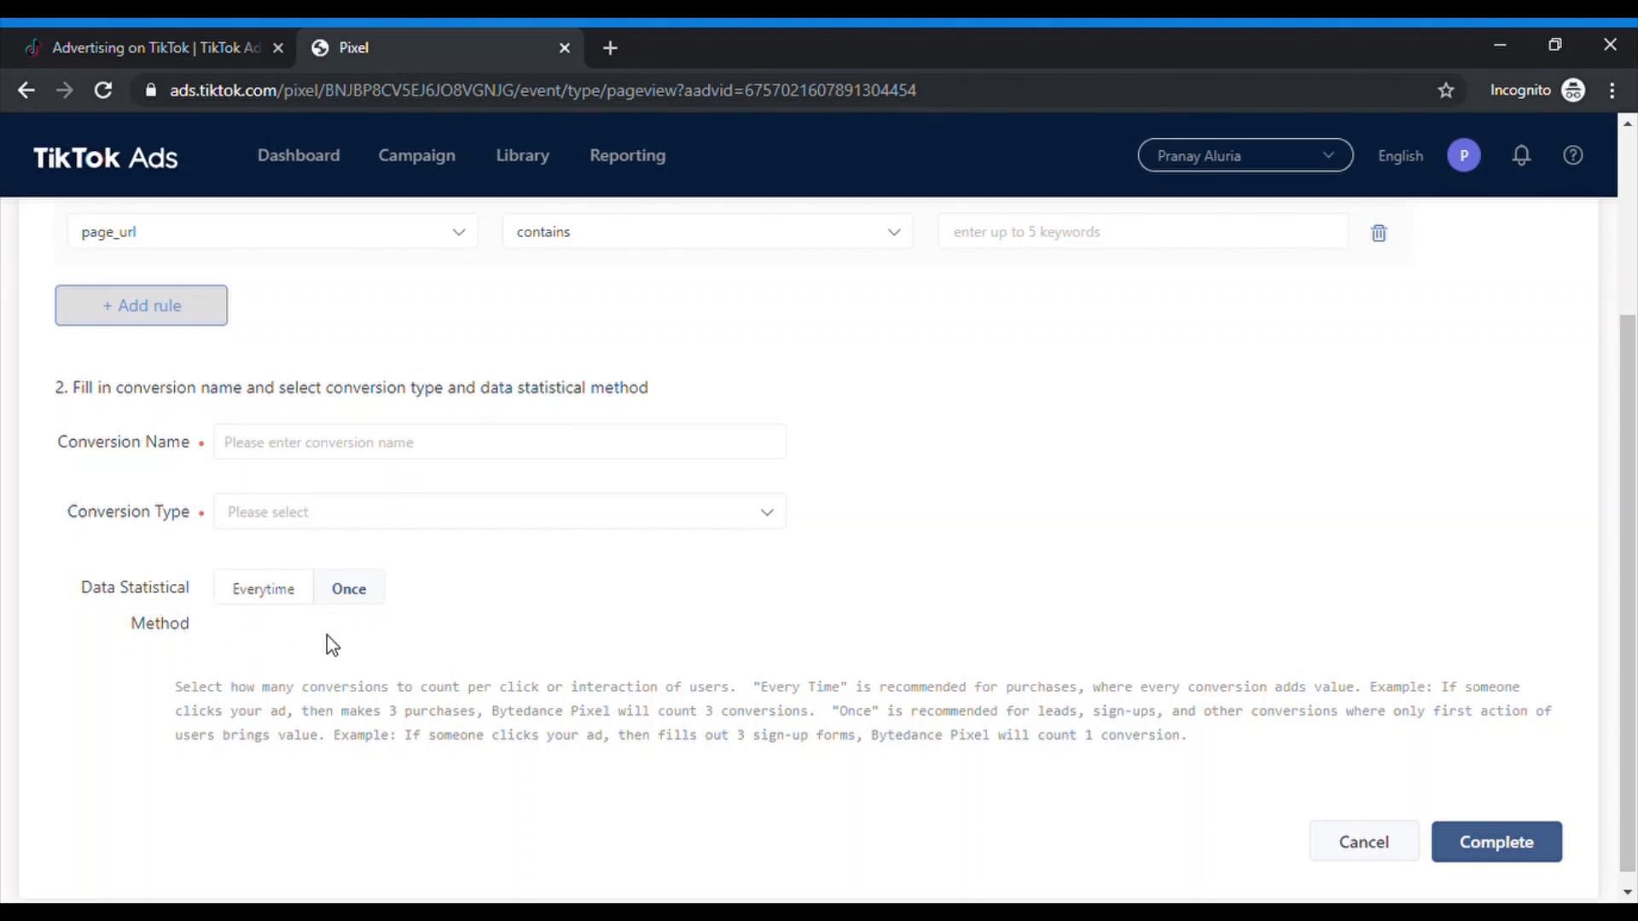
Switch the conversion's data statistical method to Everytime and cancel the custom conversion.
click(279, 598)
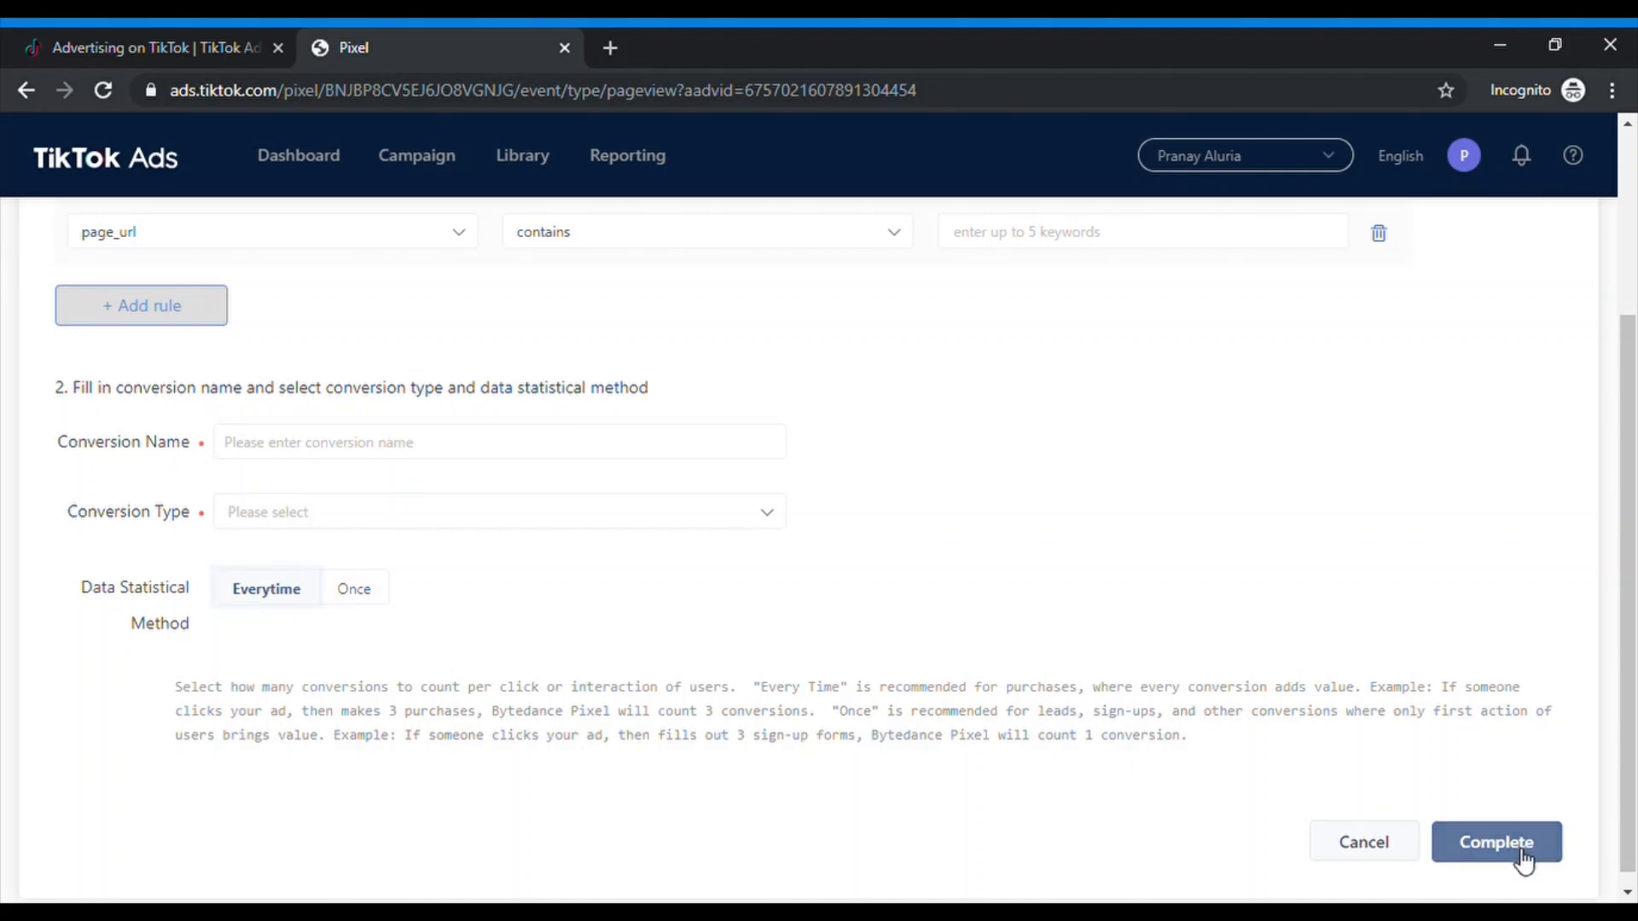
click(1384, 857)
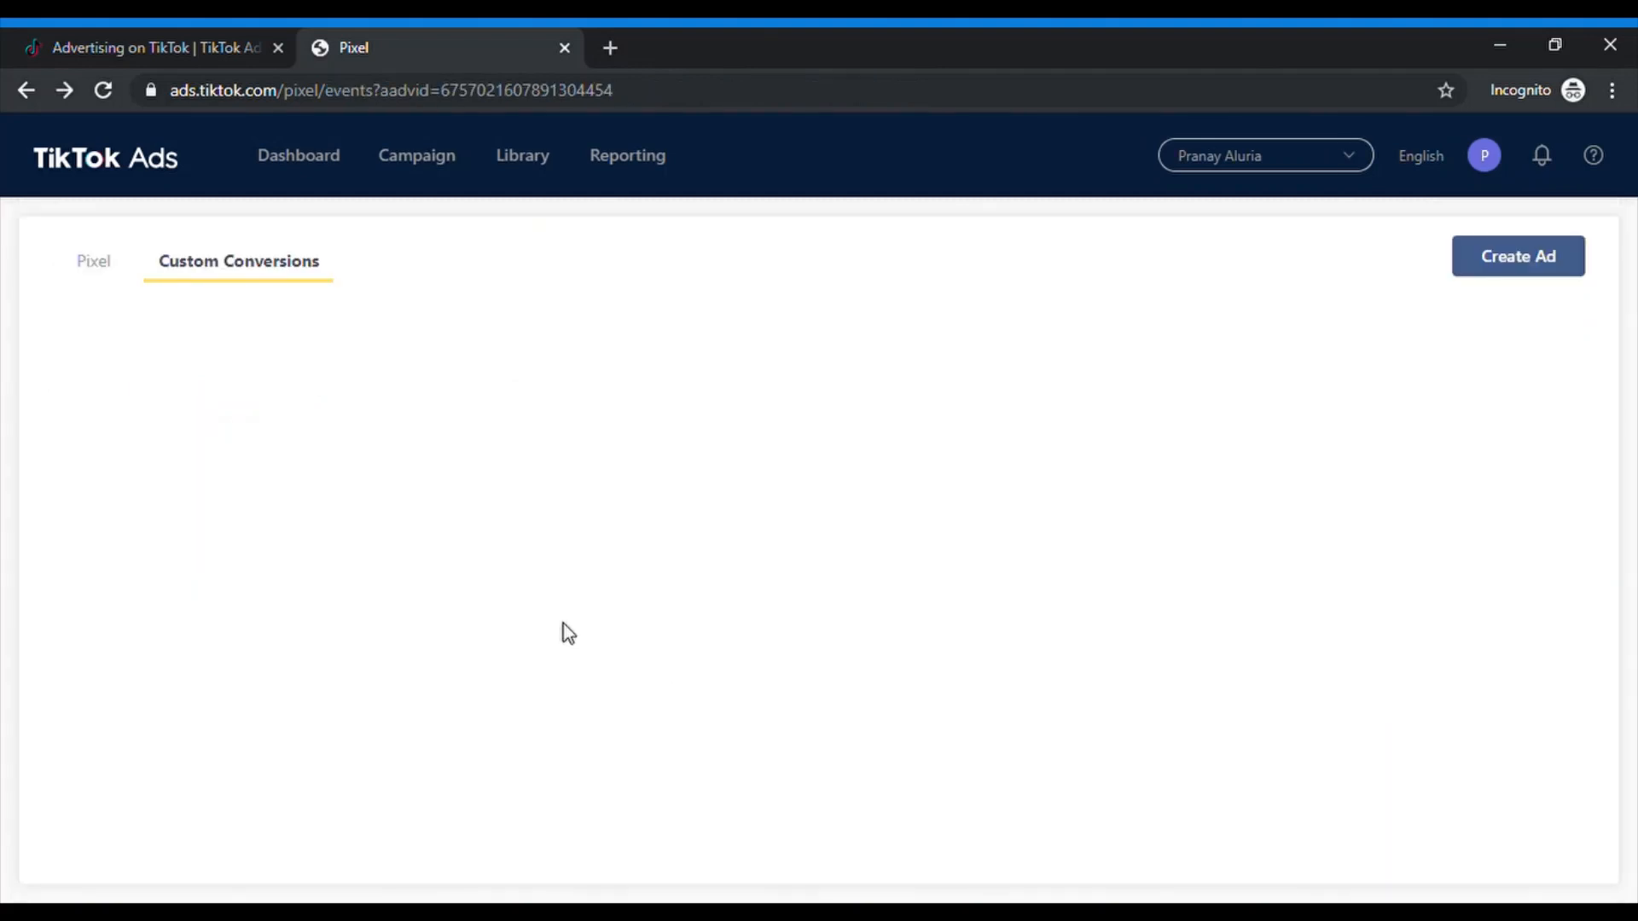
mouse_move(468, 172)
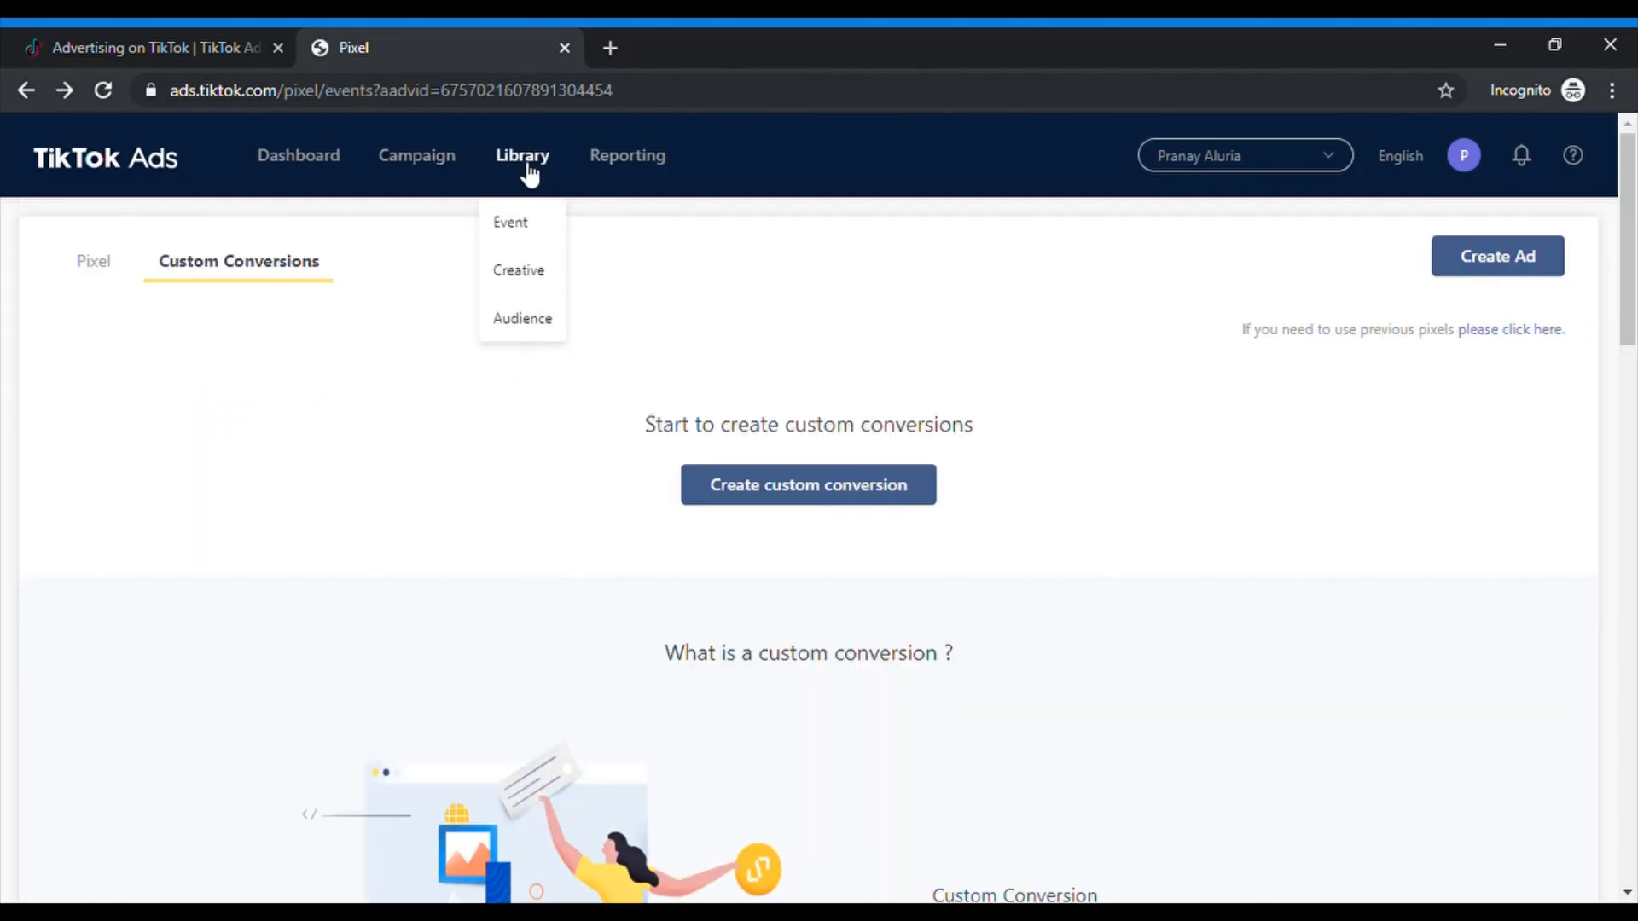
Start a new report and examine the available campaign settings, targeting and time dimensions.
click(644, 173)
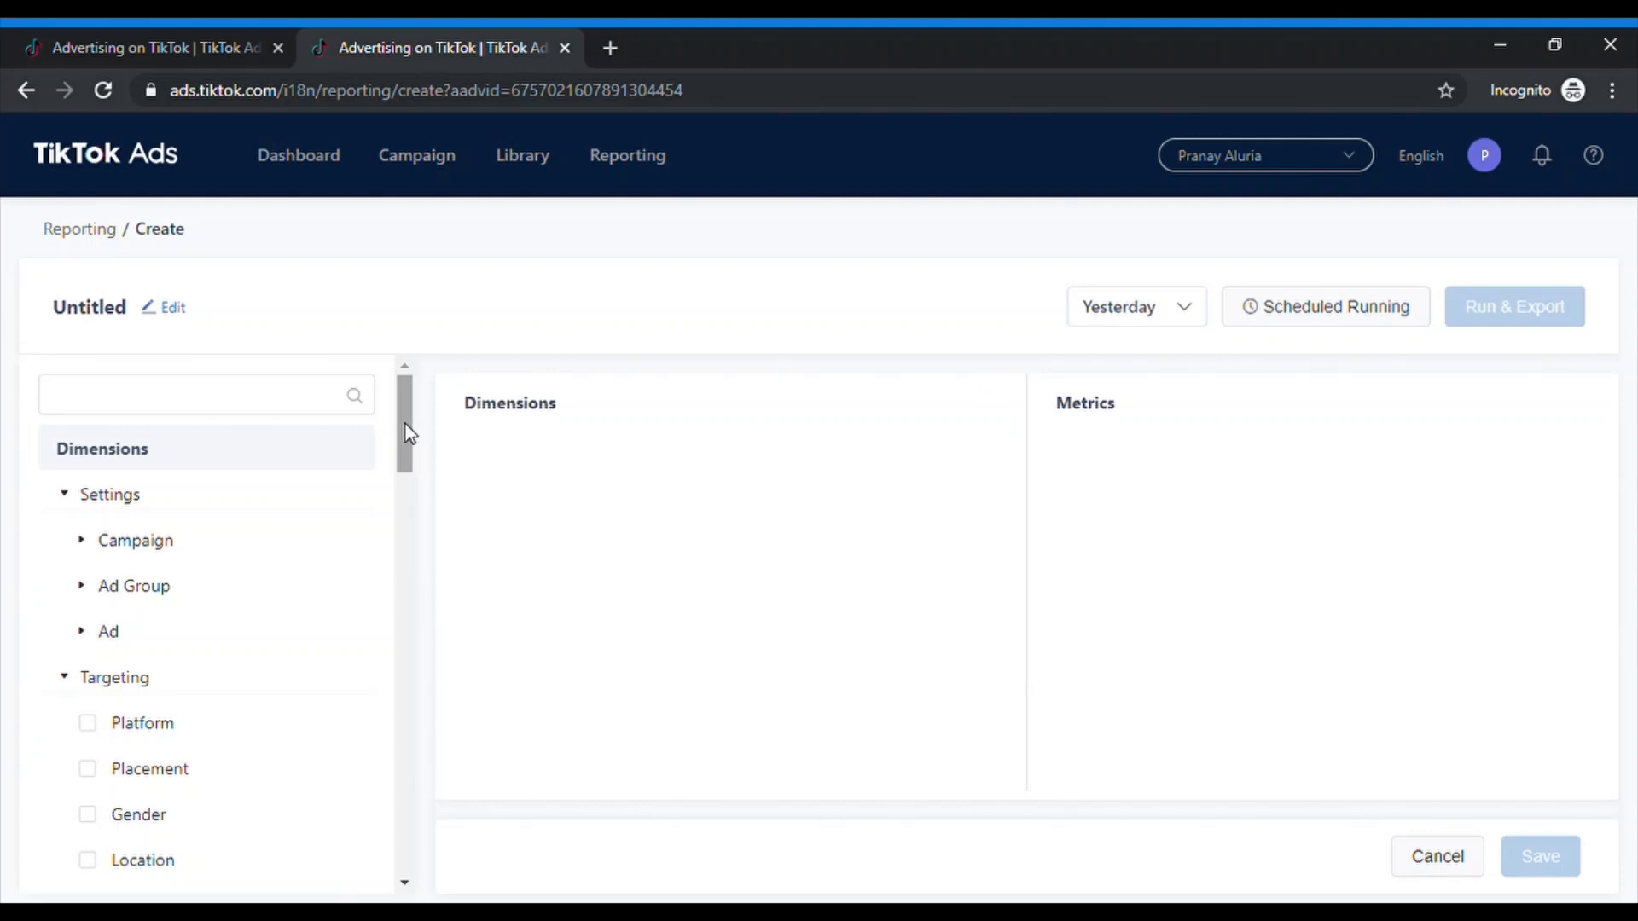
drag(408, 433, 404, 454)
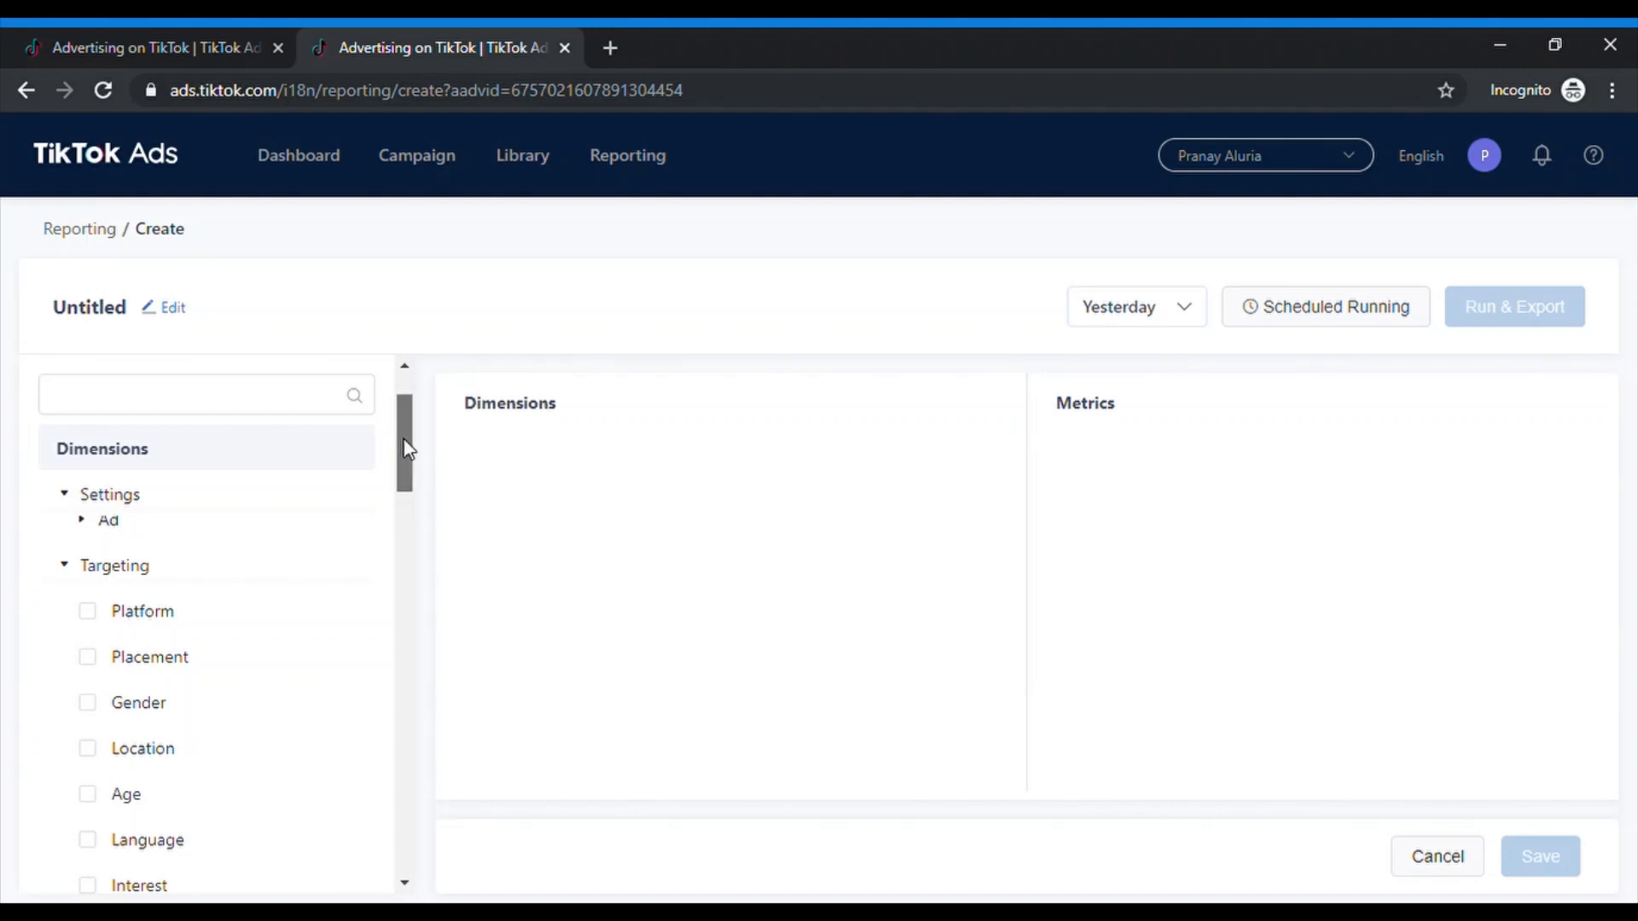
drag(406, 442, 406, 410)
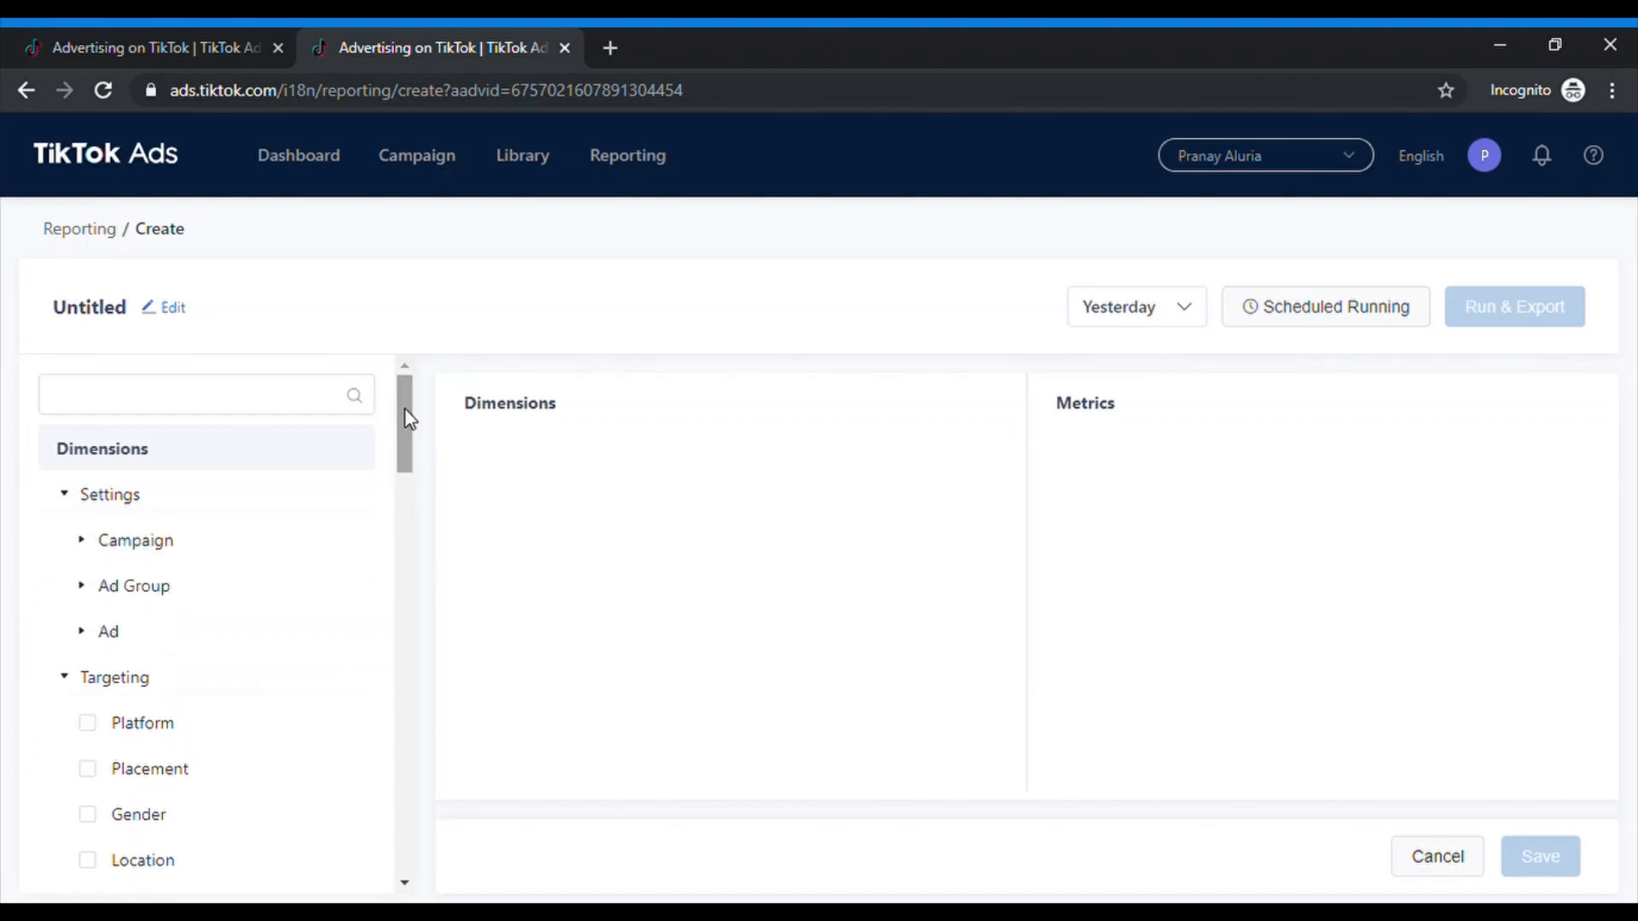
click(96, 556)
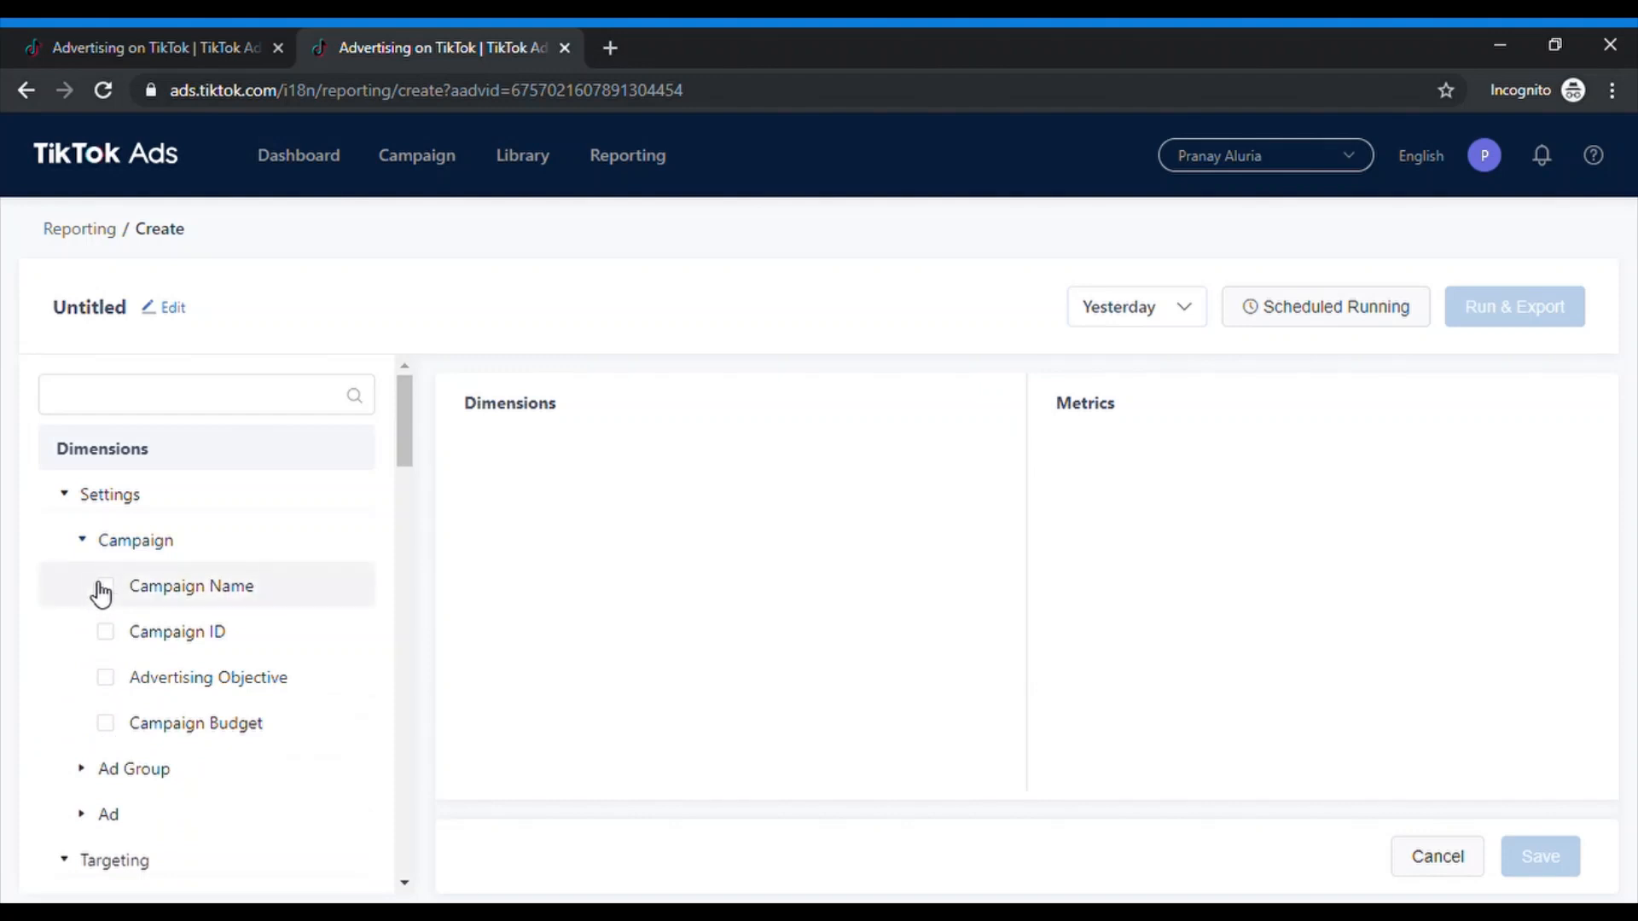
click(92, 553)
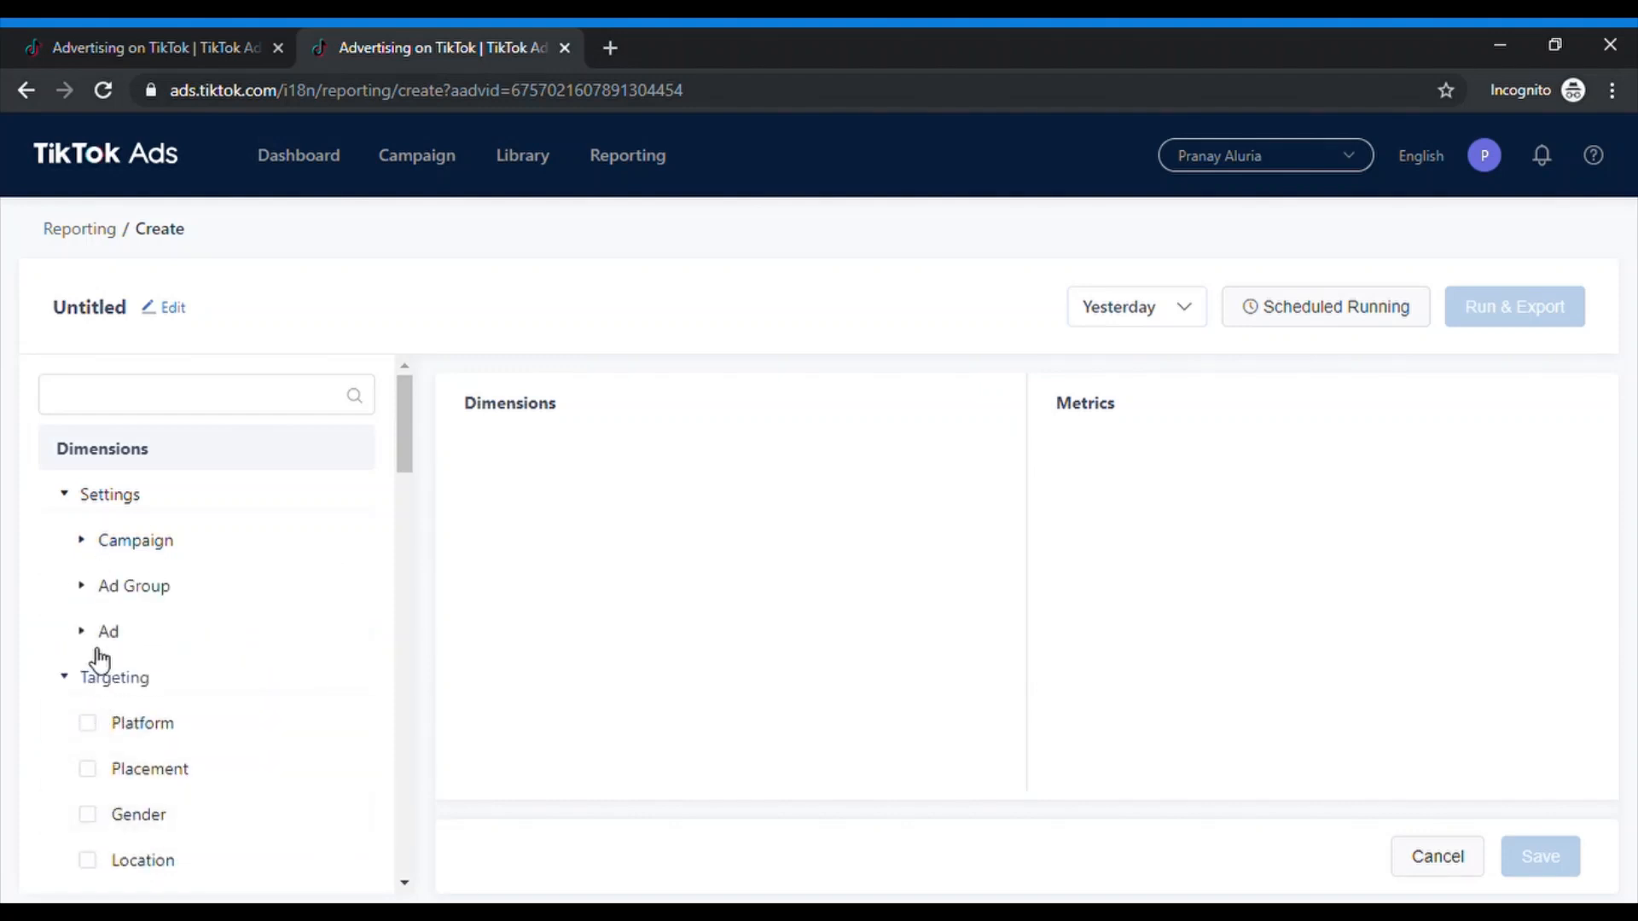
drag(406, 417, 406, 440)
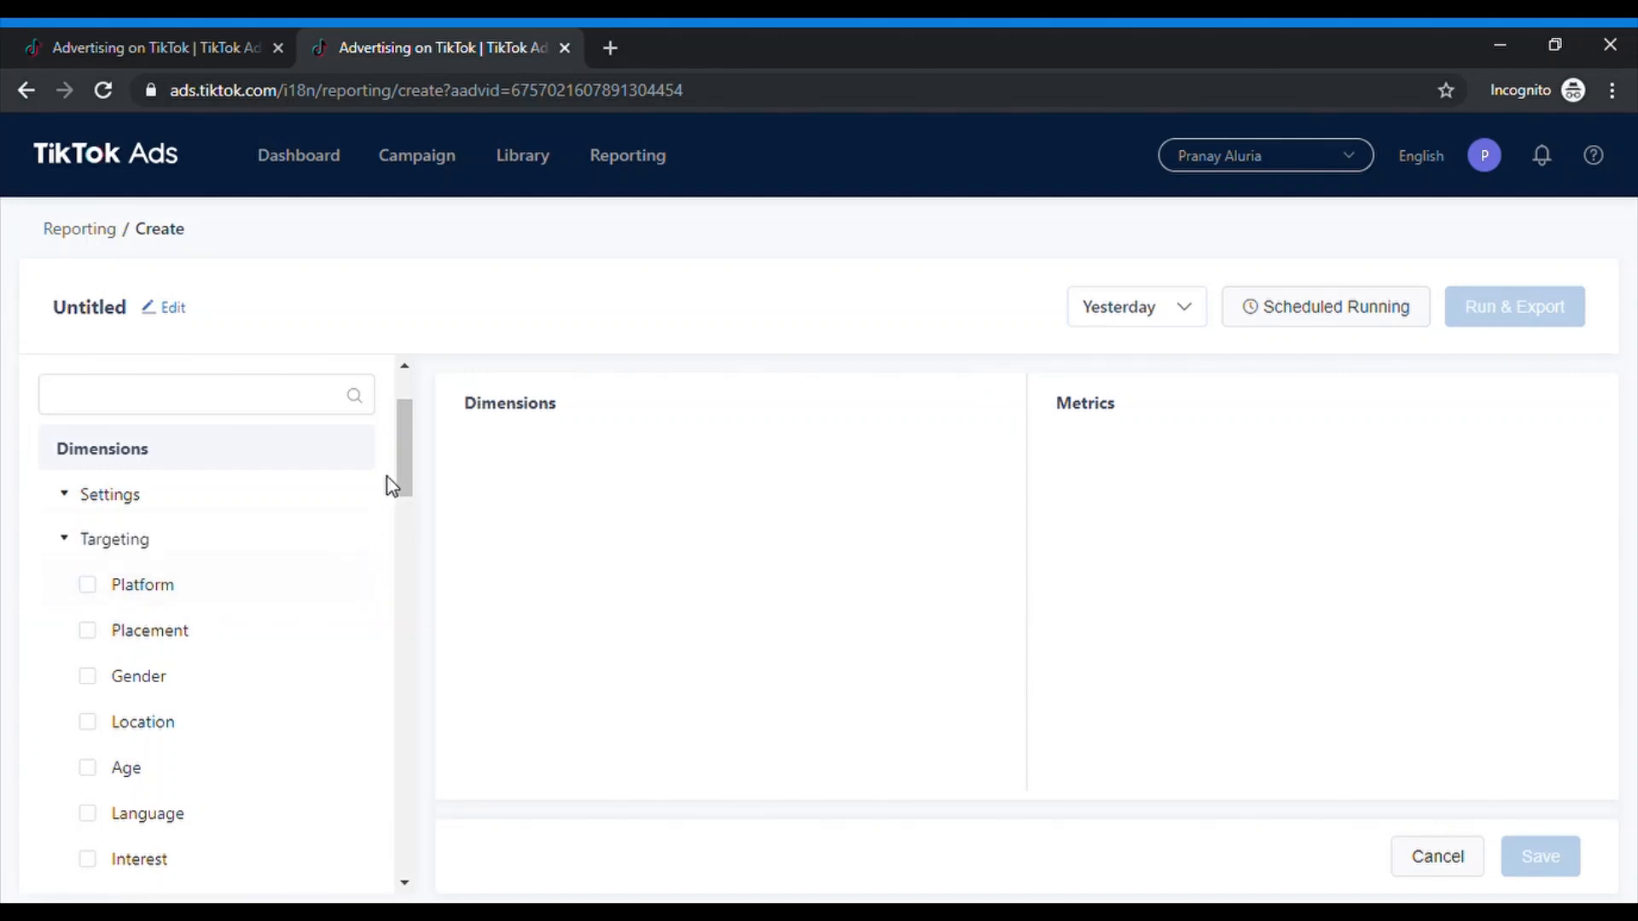
drag(401, 461, 398, 534)
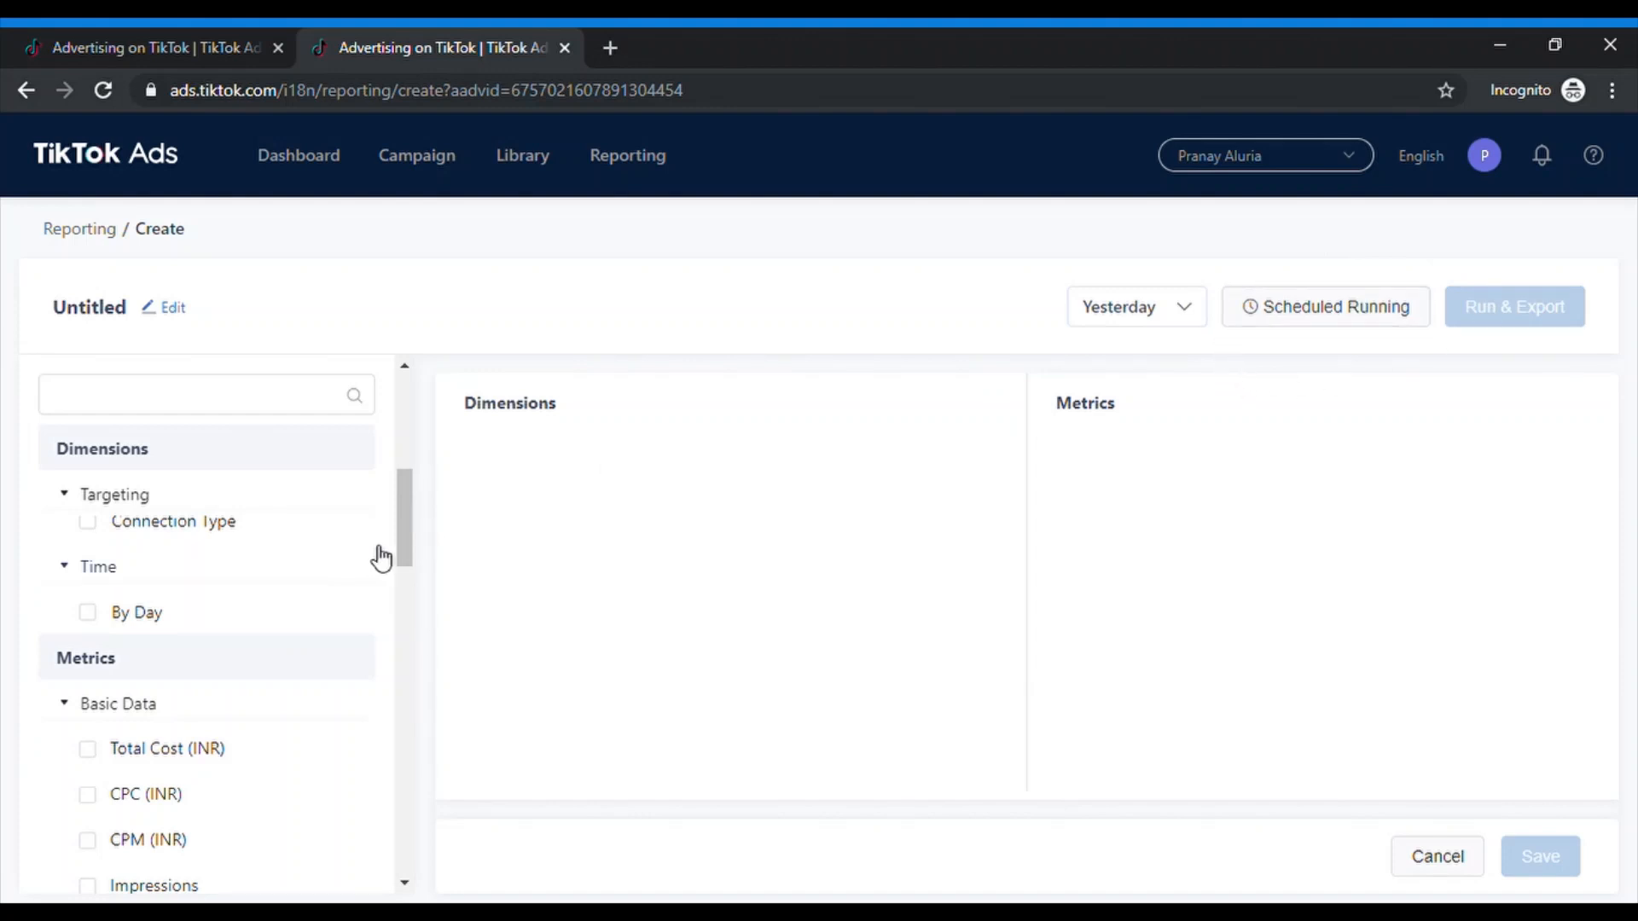
Examine the report's basic data and in-app event metrics, including the explanations of CPC, clicks and real-time CPA.
drag(406, 524, 406, 566)
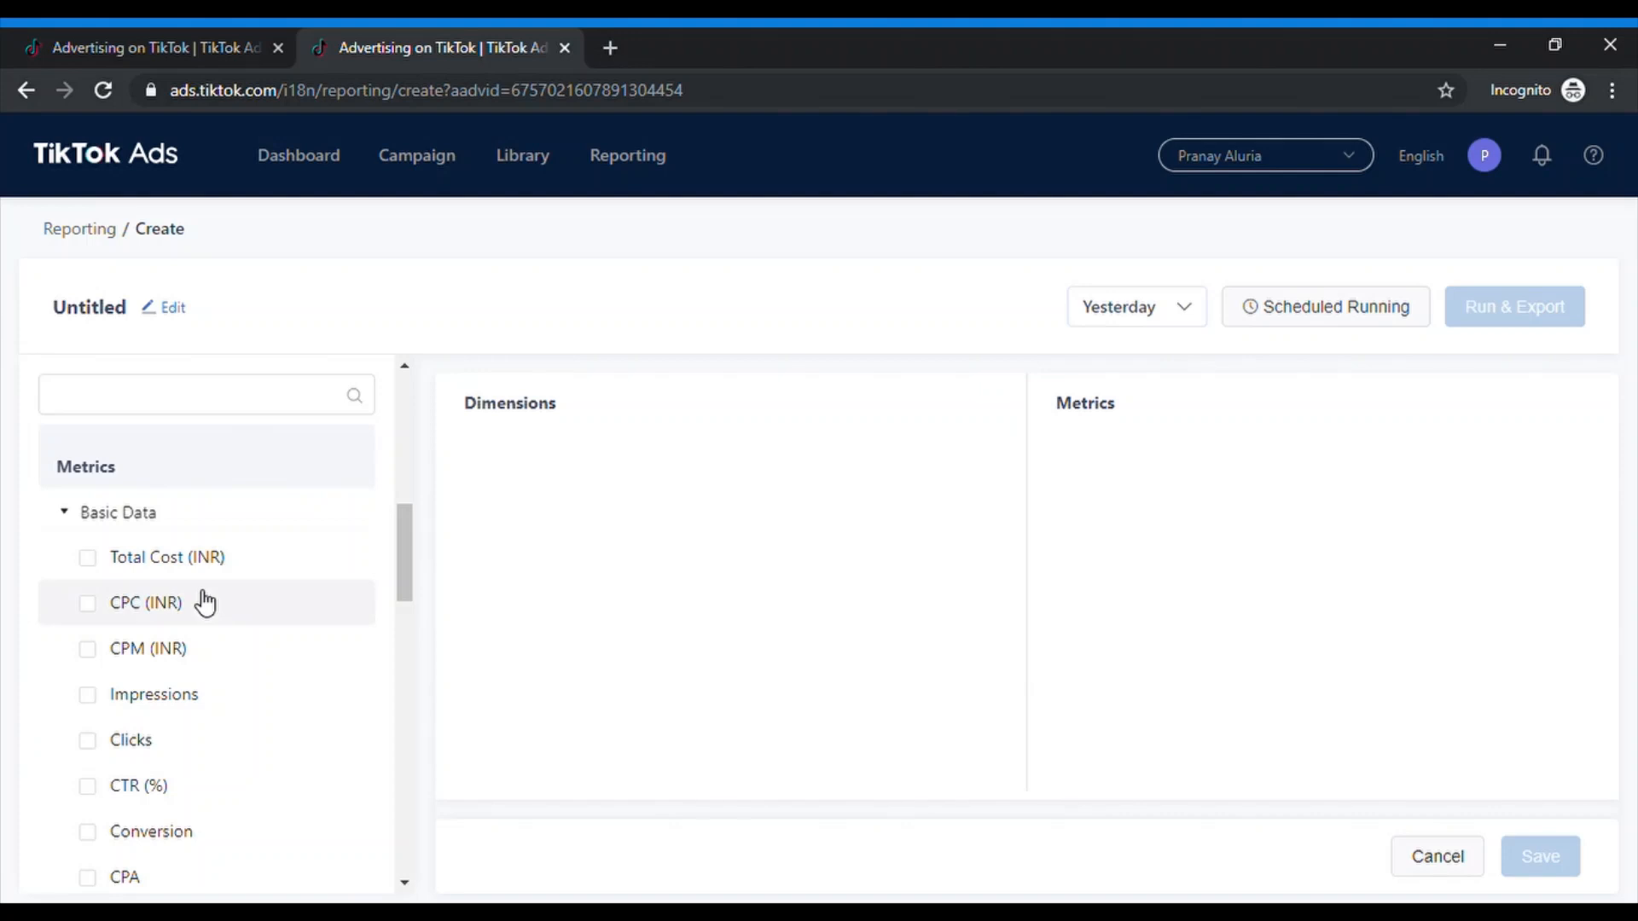
mouse_move(120, 616)
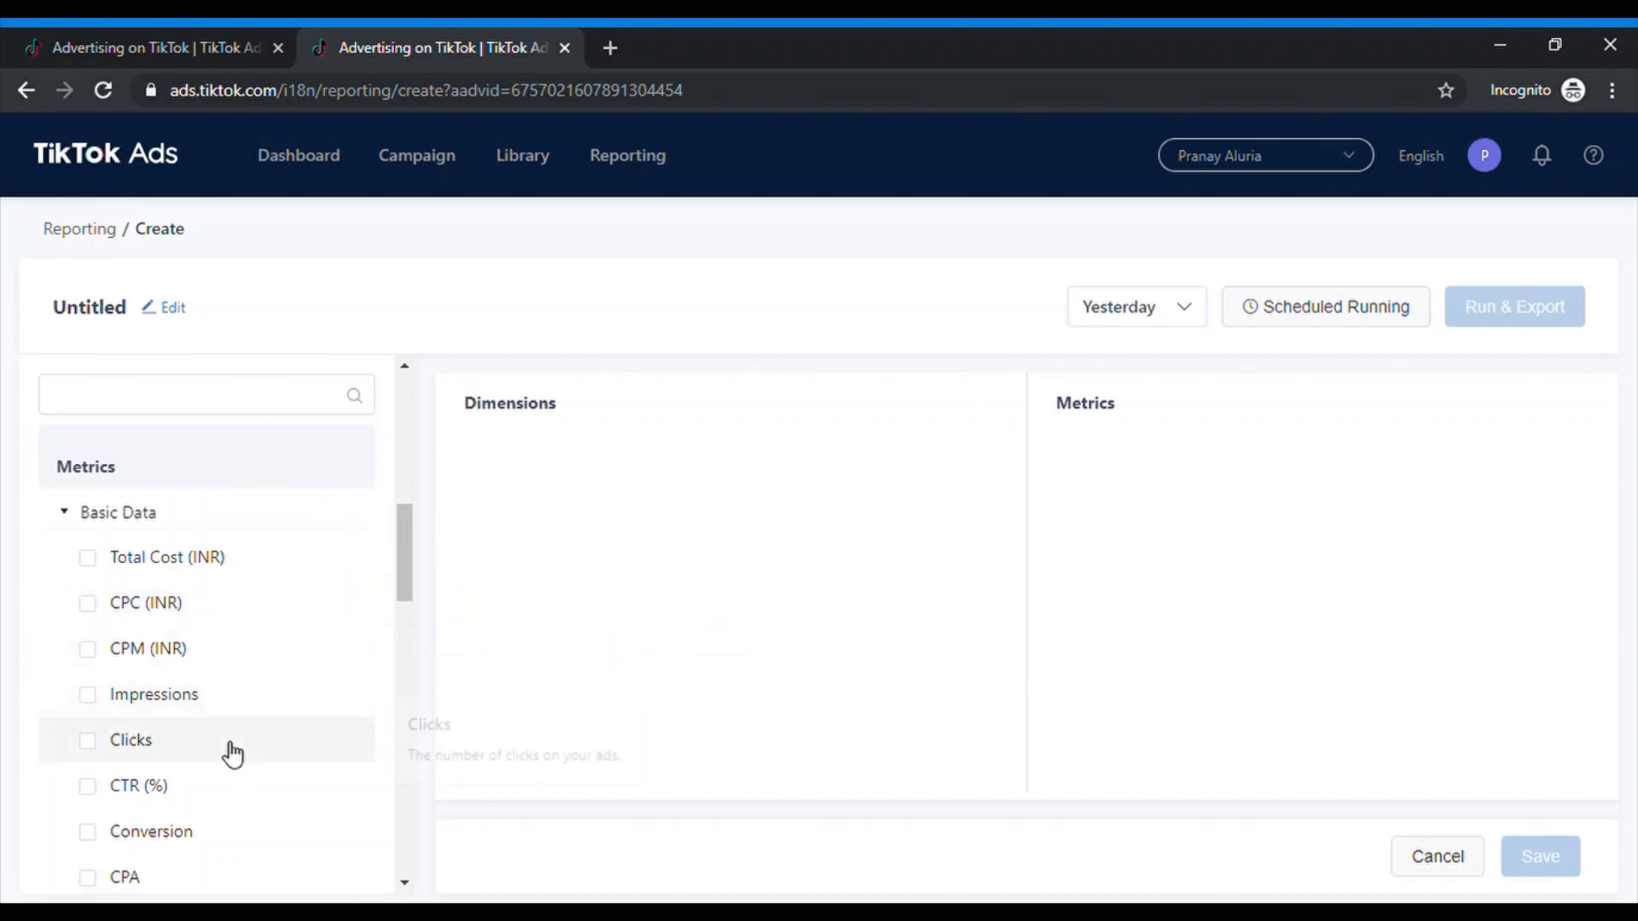
scroll(227, 750, down, 1)
scroll(223, 815, down, 1)
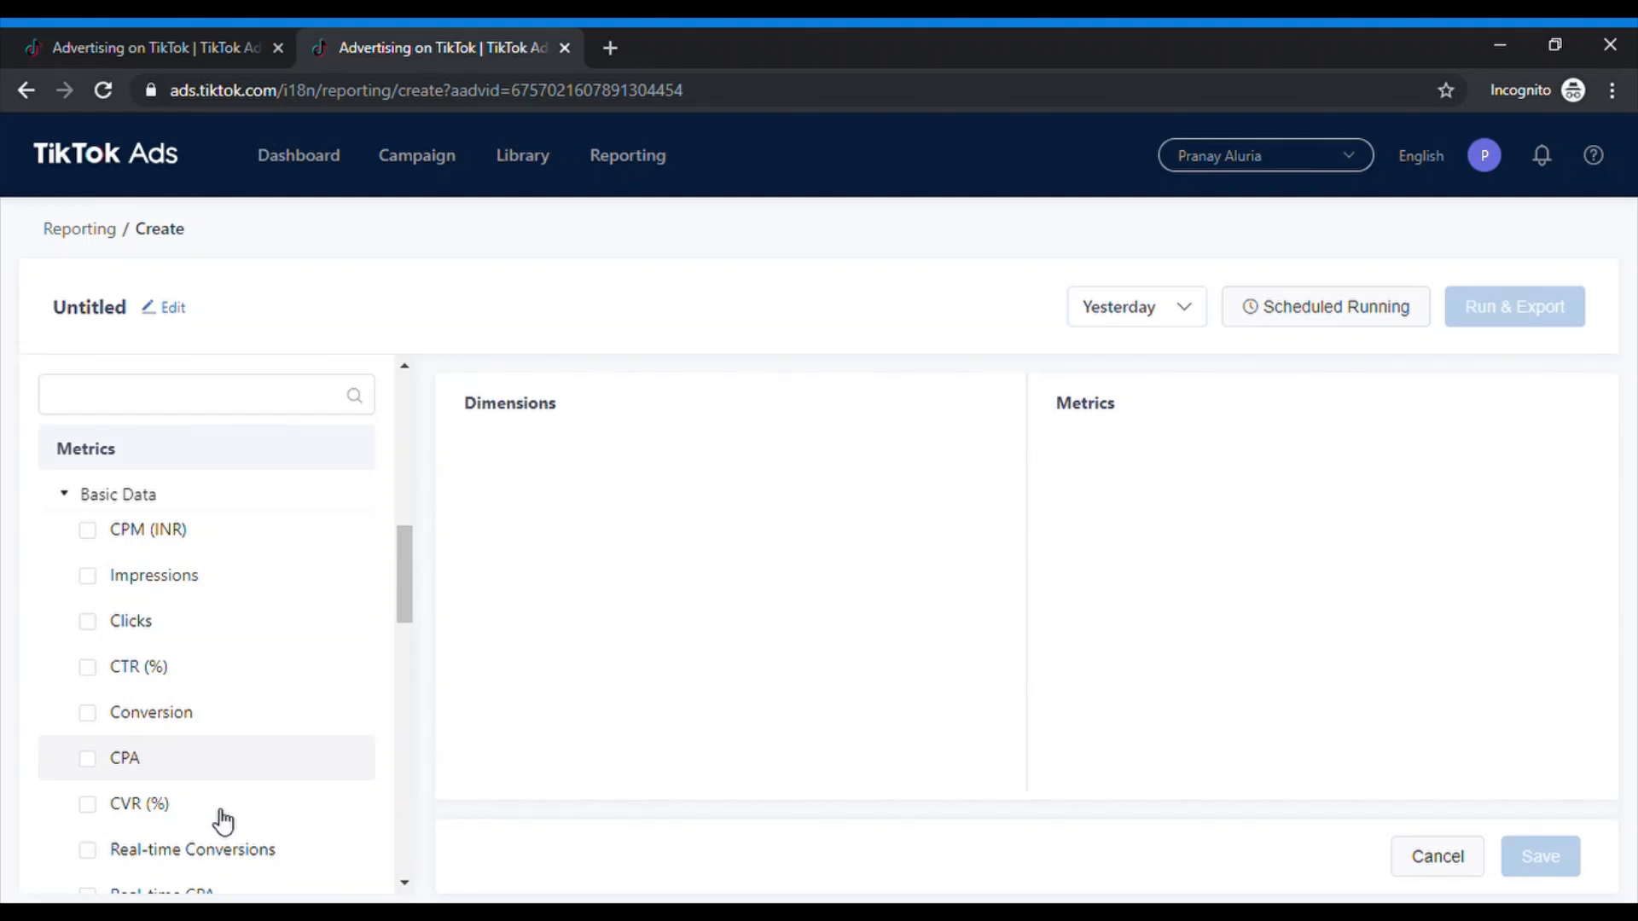
scroll(223, 820, down, 1)
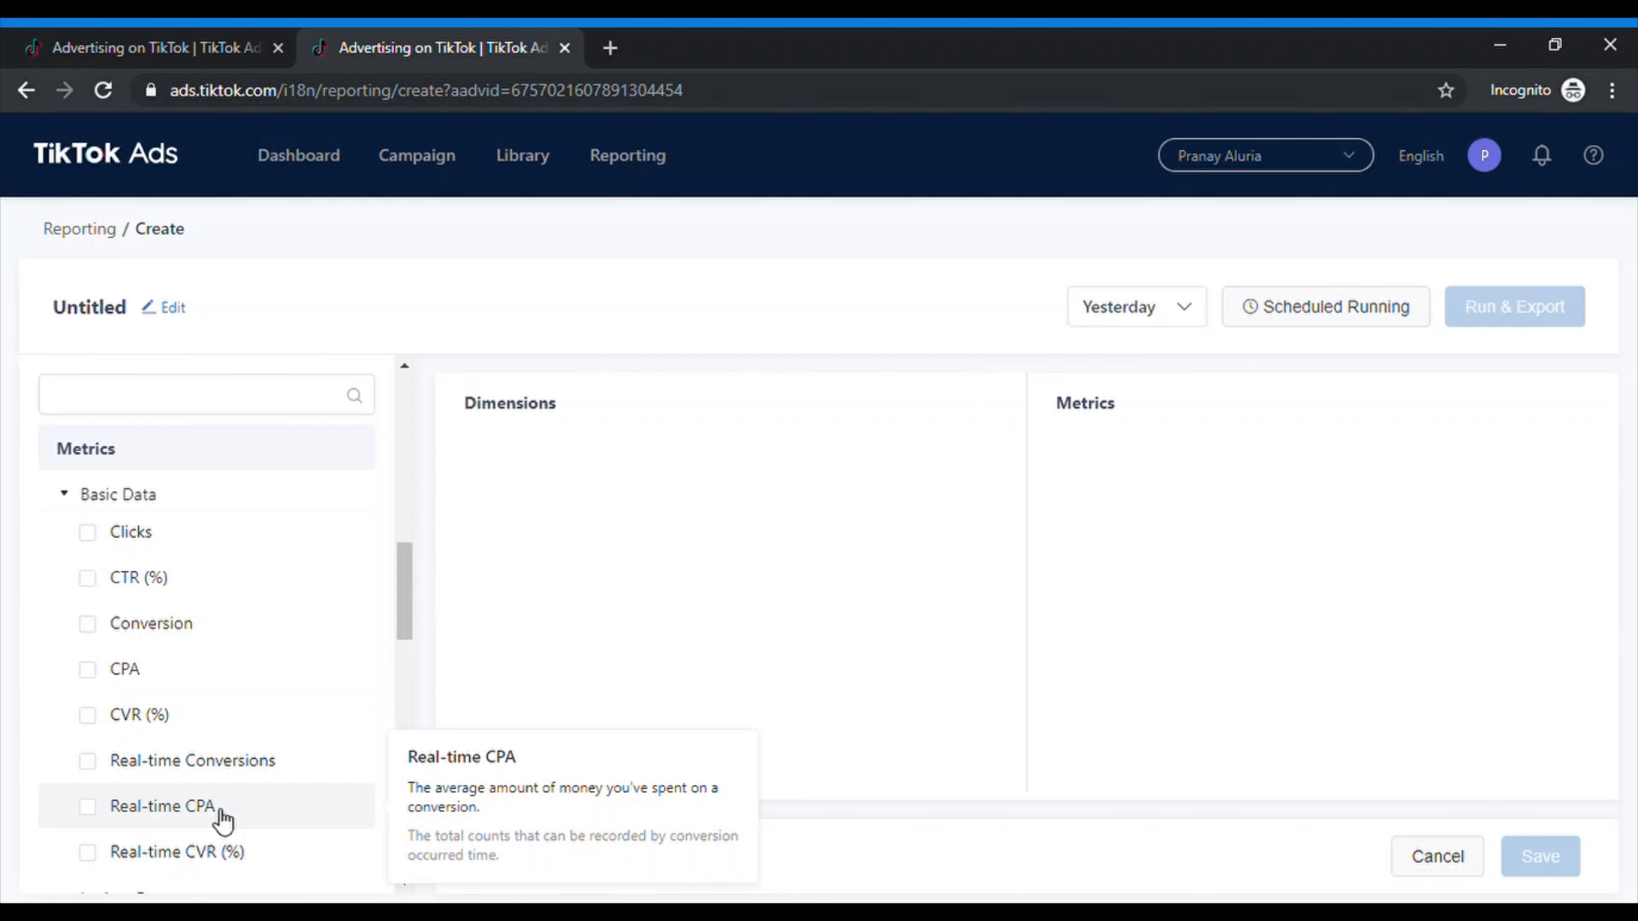
scroll(224, 821, down, 3)
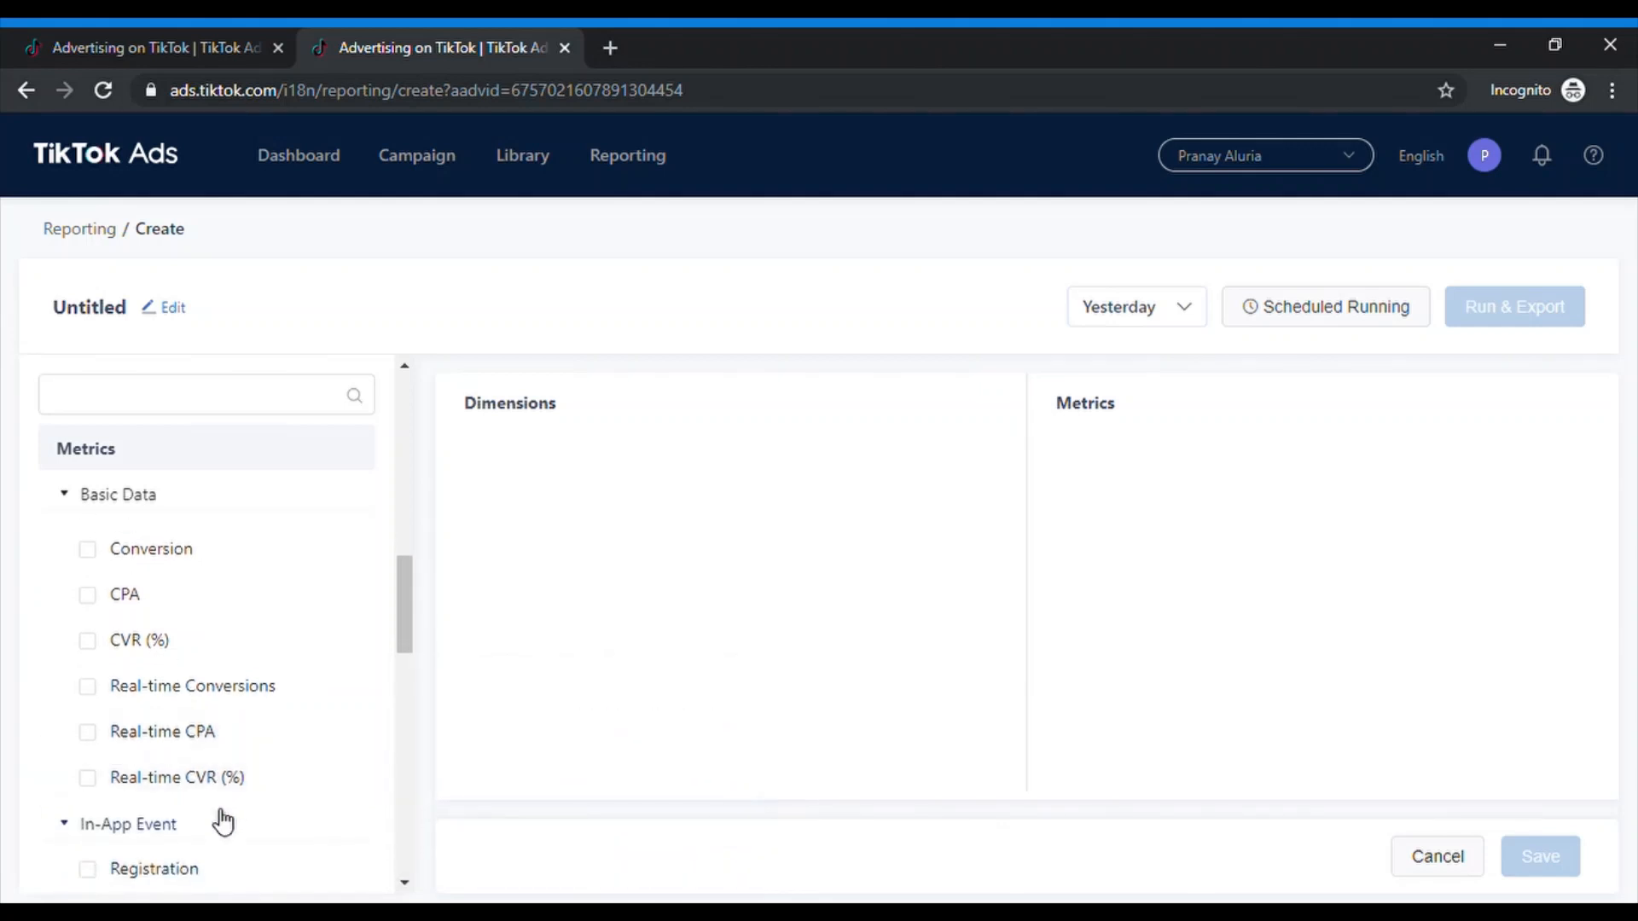
scroll(224, 821, down, 1)
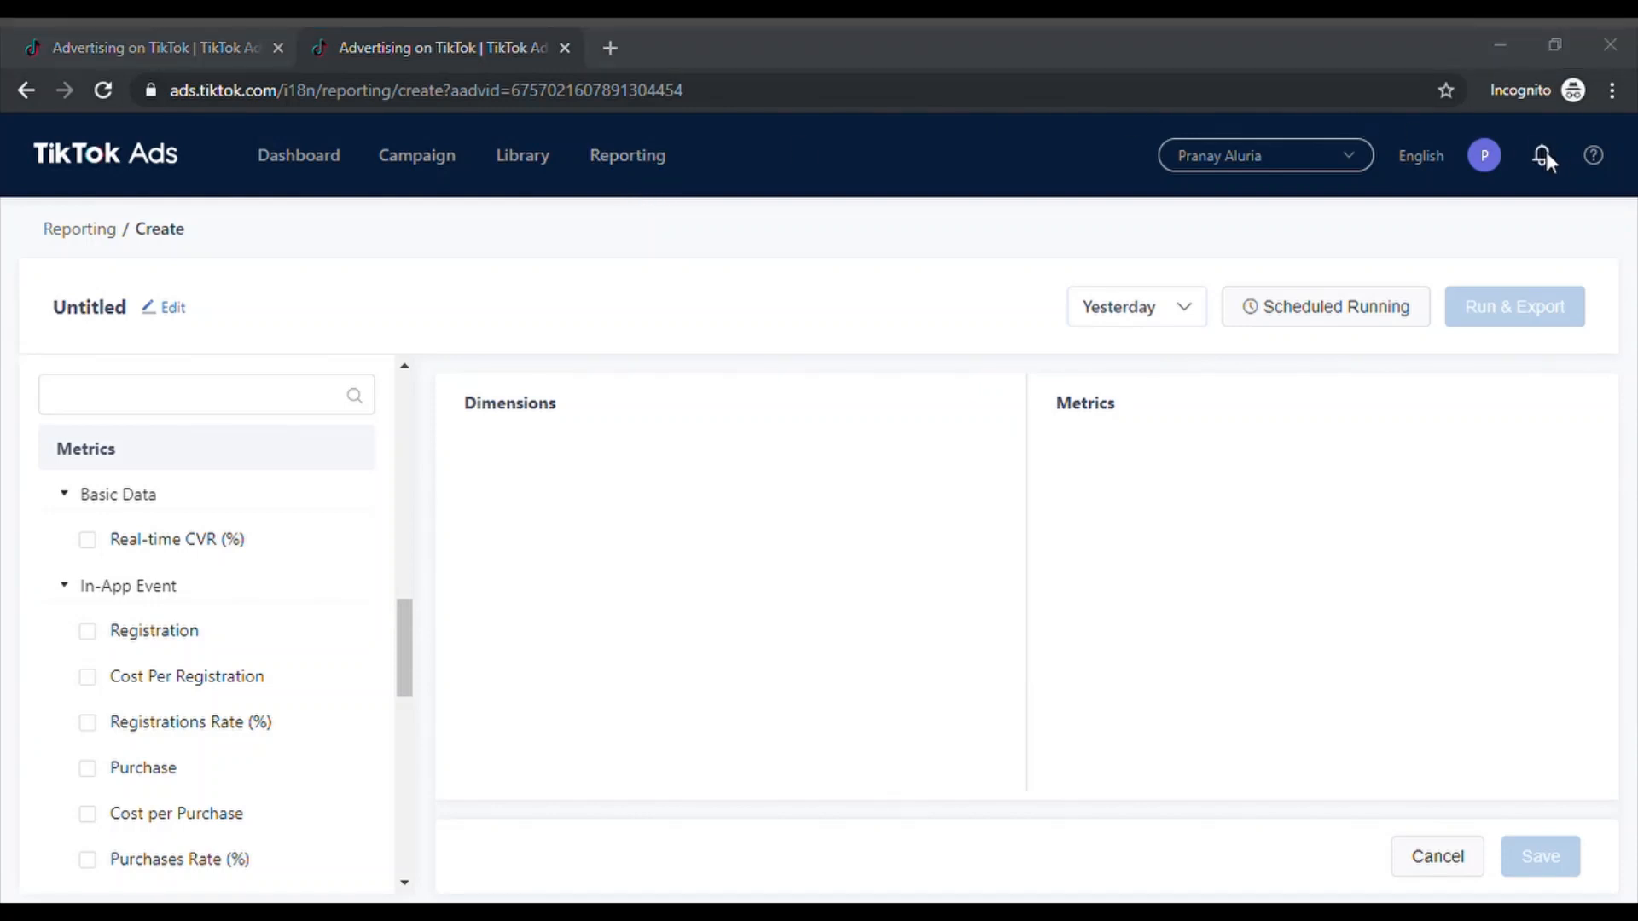
Open the account notifications and read the ones about previewing creatives by ad and the campaign minimum budget.
click(927, 235)
key(F5)
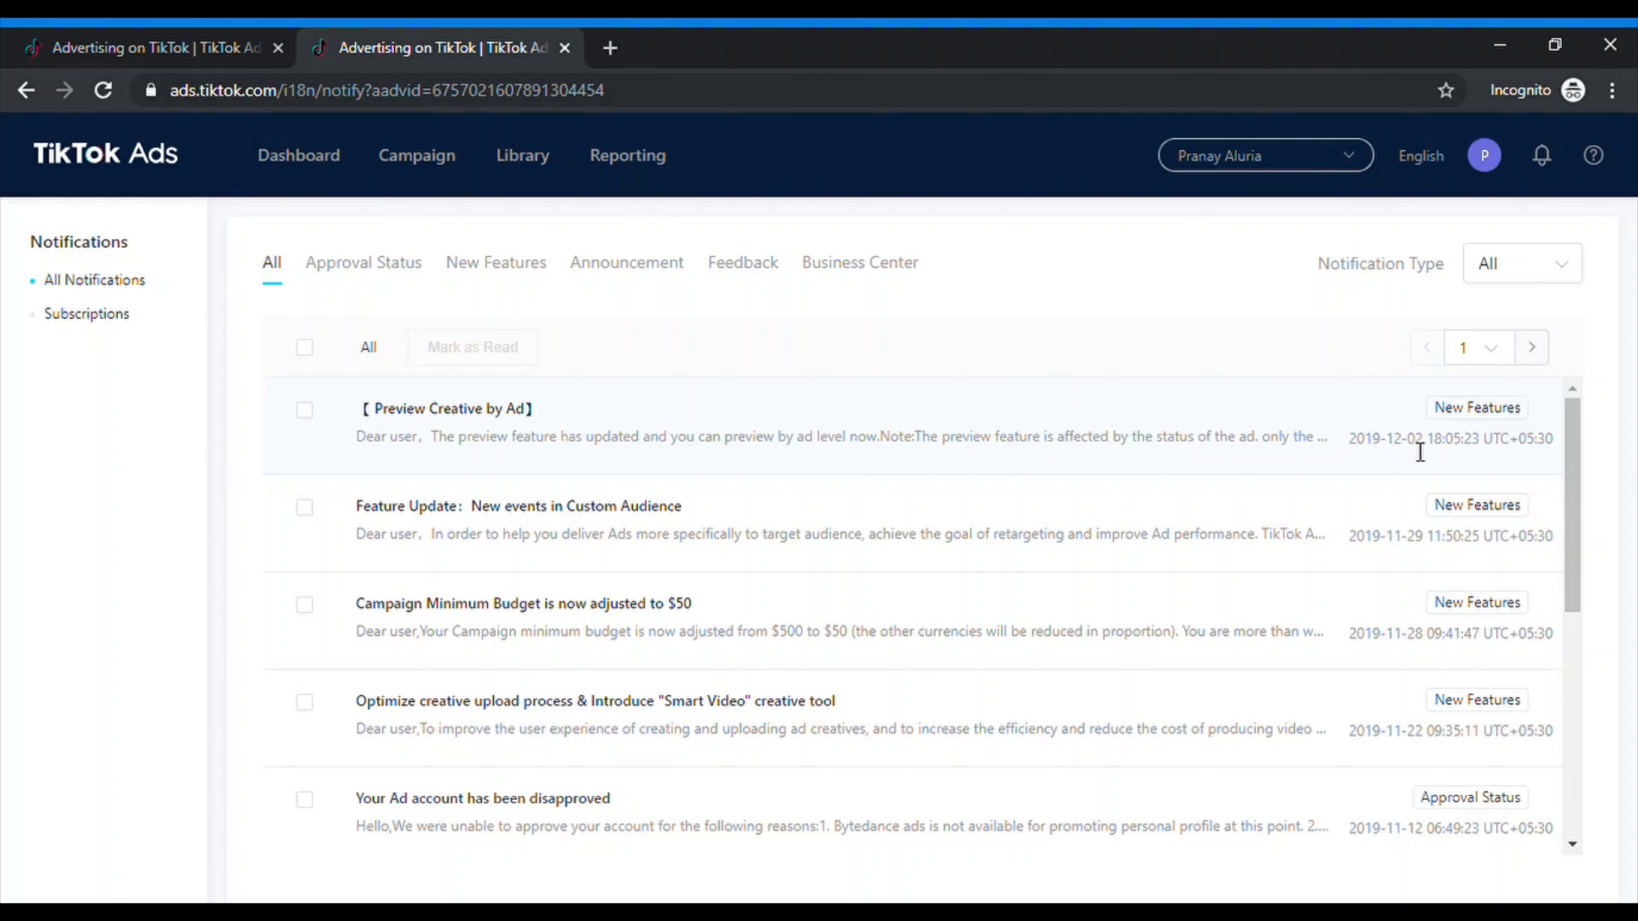
drag(1438, 453, 1380, 450)
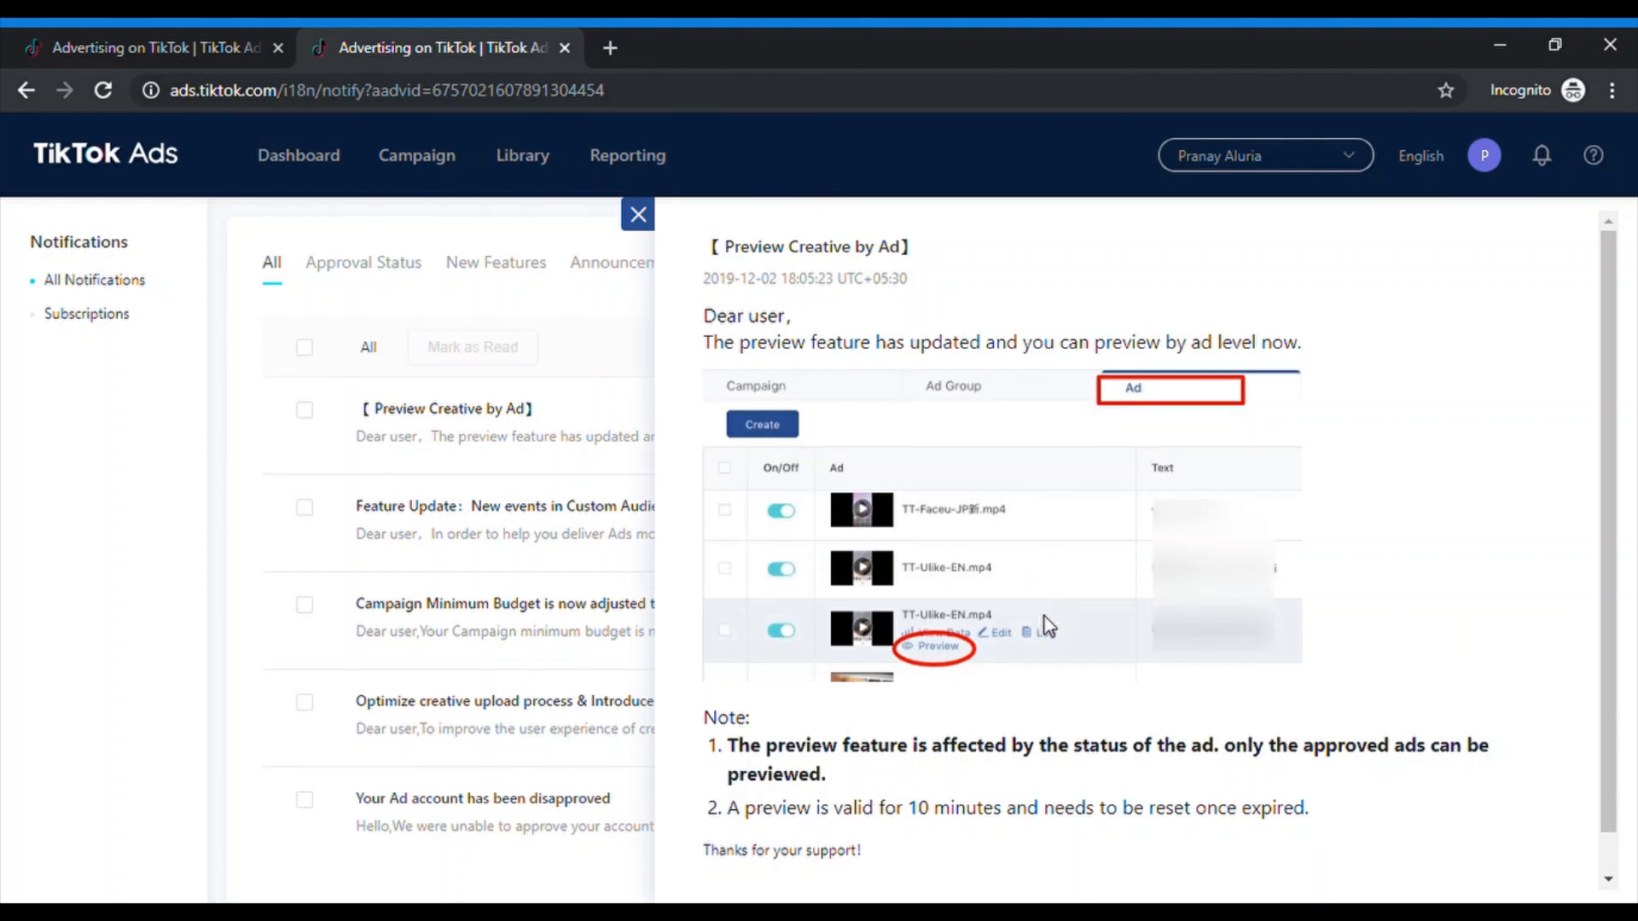
scroll(1044, 669, down, 1)
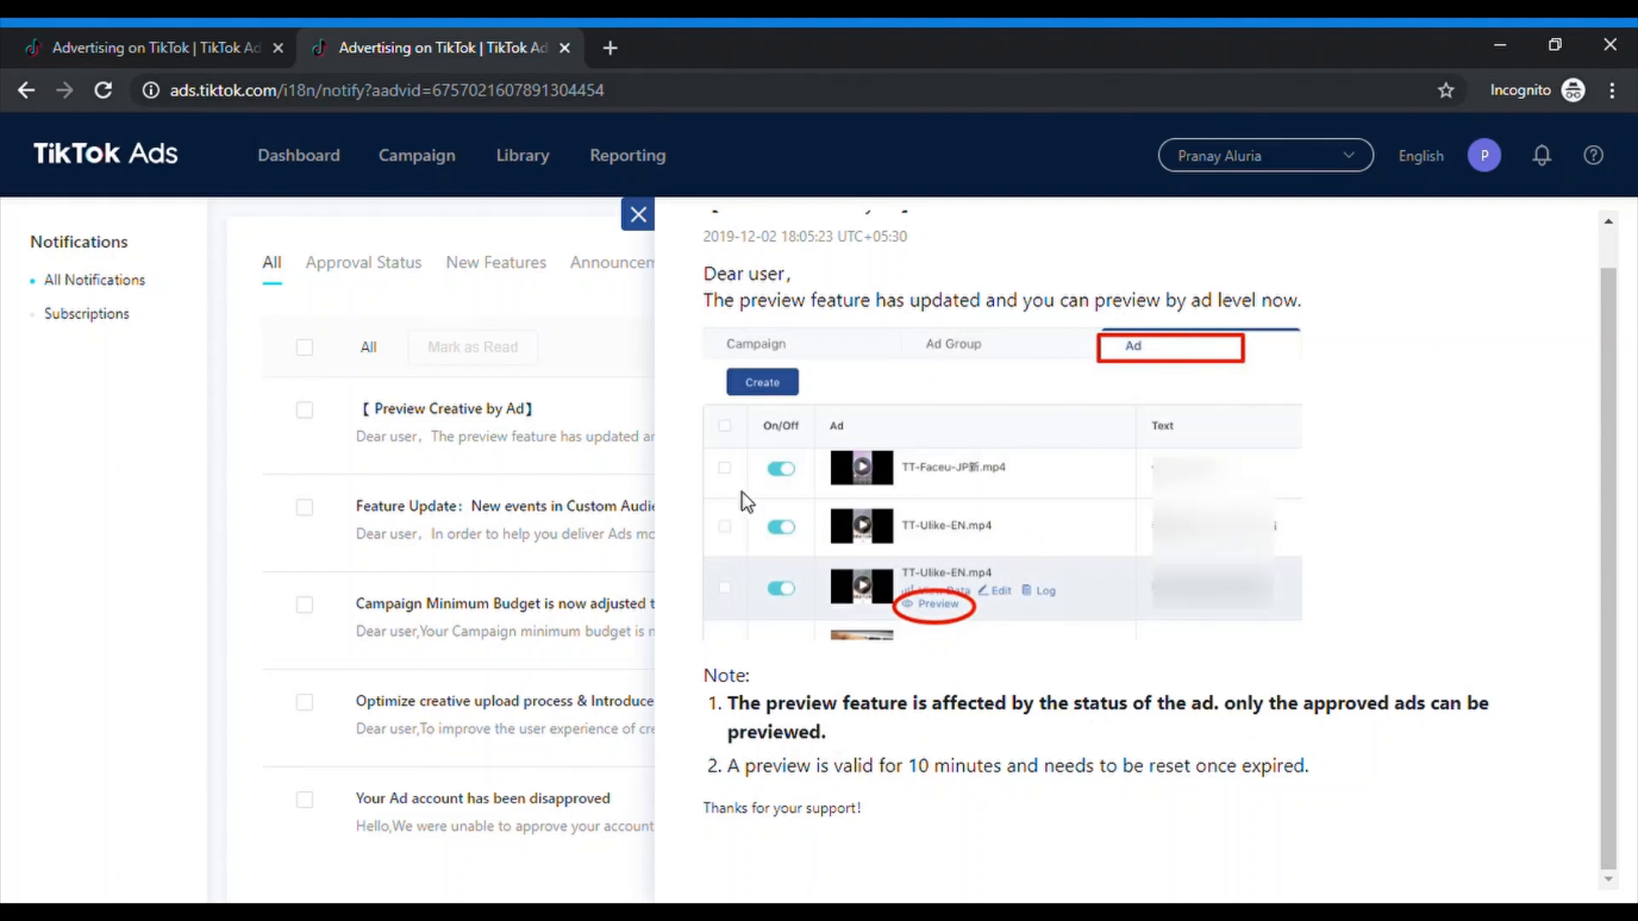
click(638, 216)
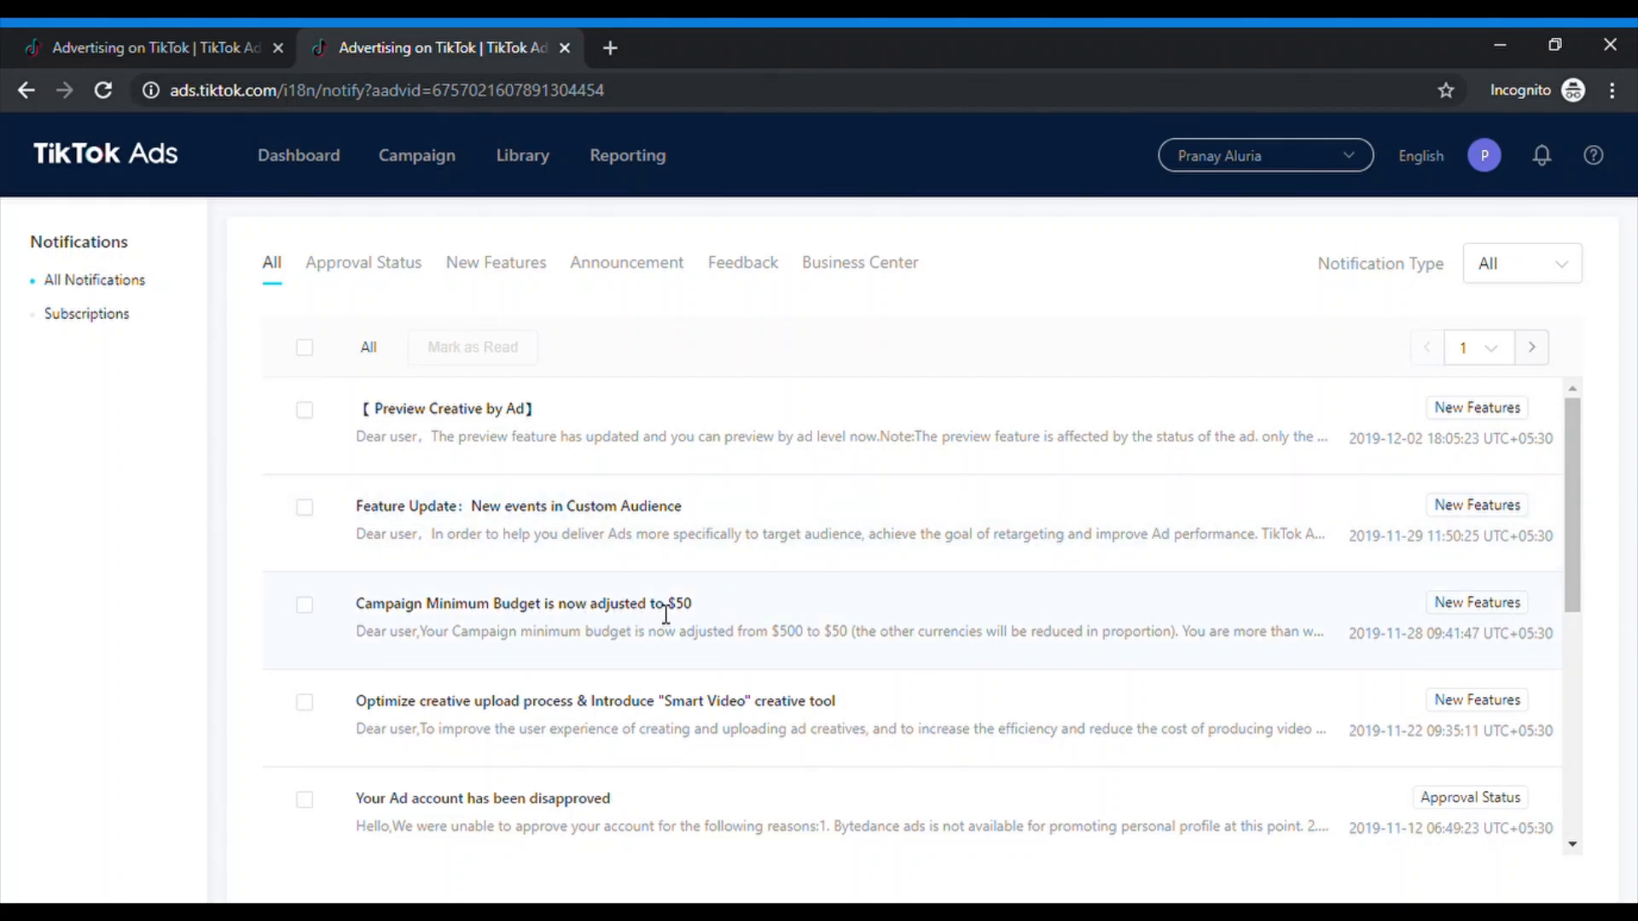
drag(772, 641, 851, 645)
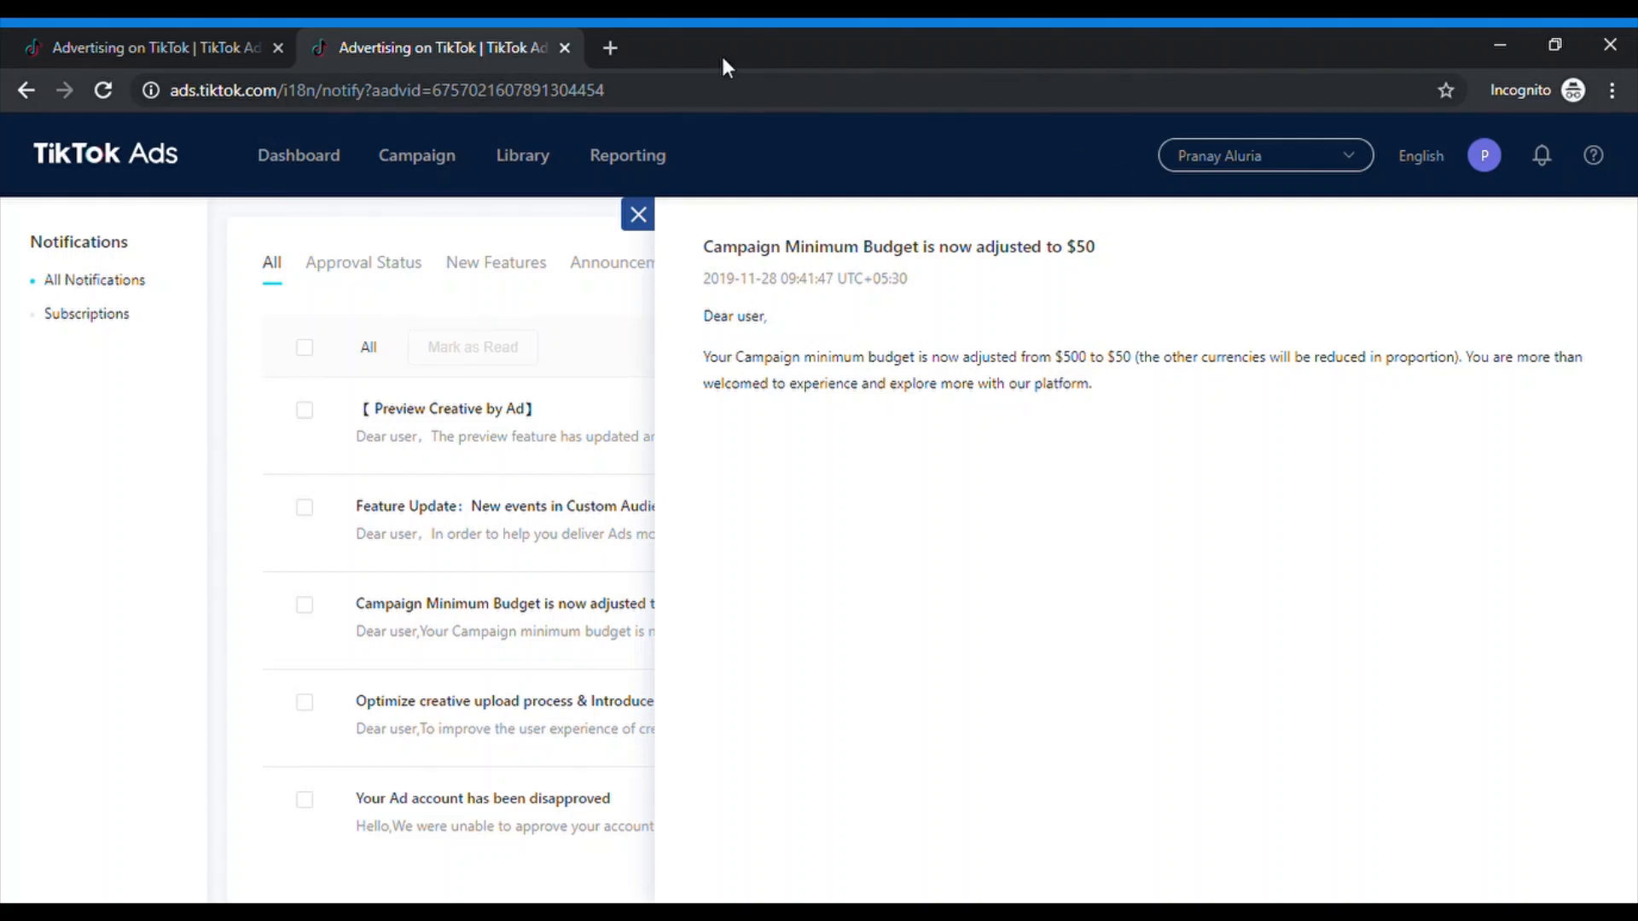
click(638, 214)
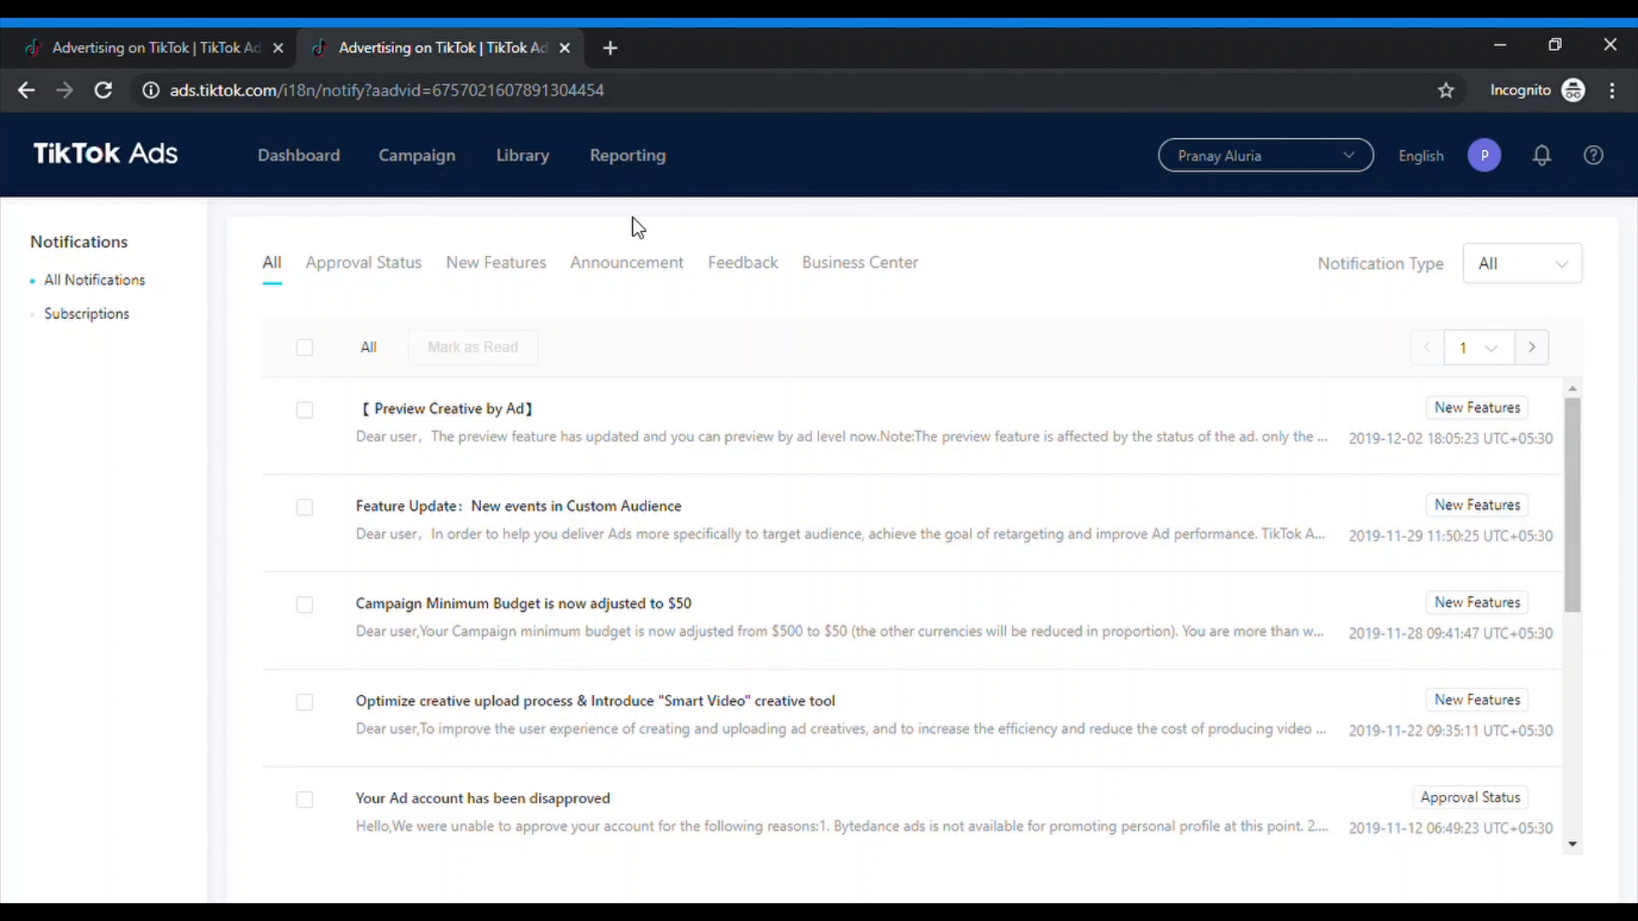
Browse the notifications from Approval Status through Business Center, reading the announcement on the TikTok Ads new objective.
click(377, 281)
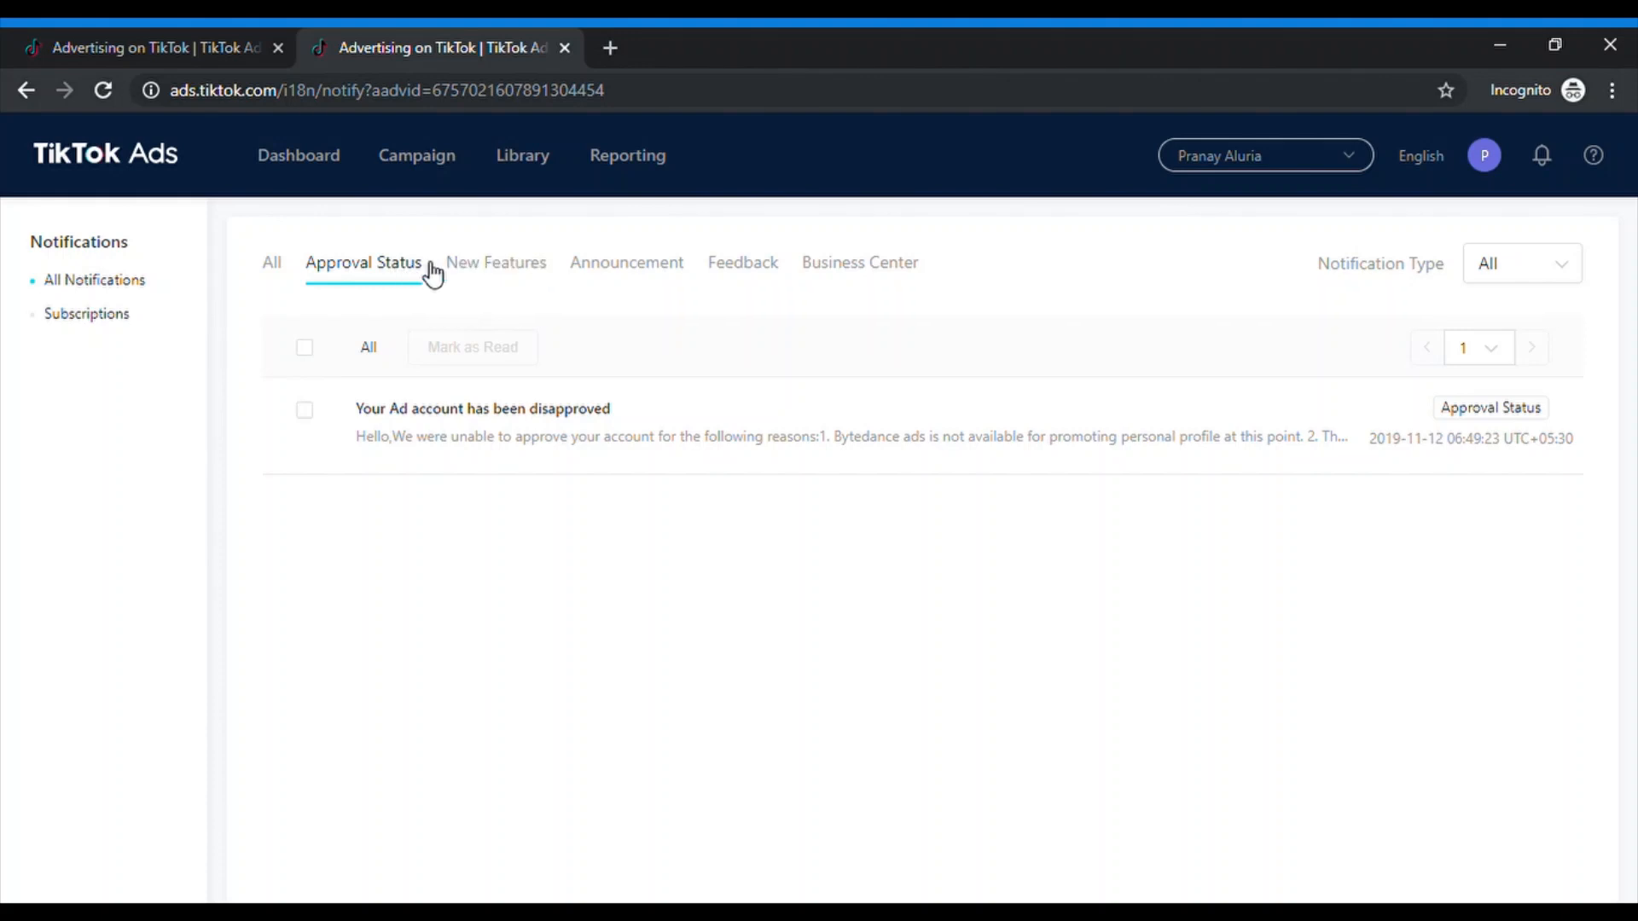
click(480, 272)
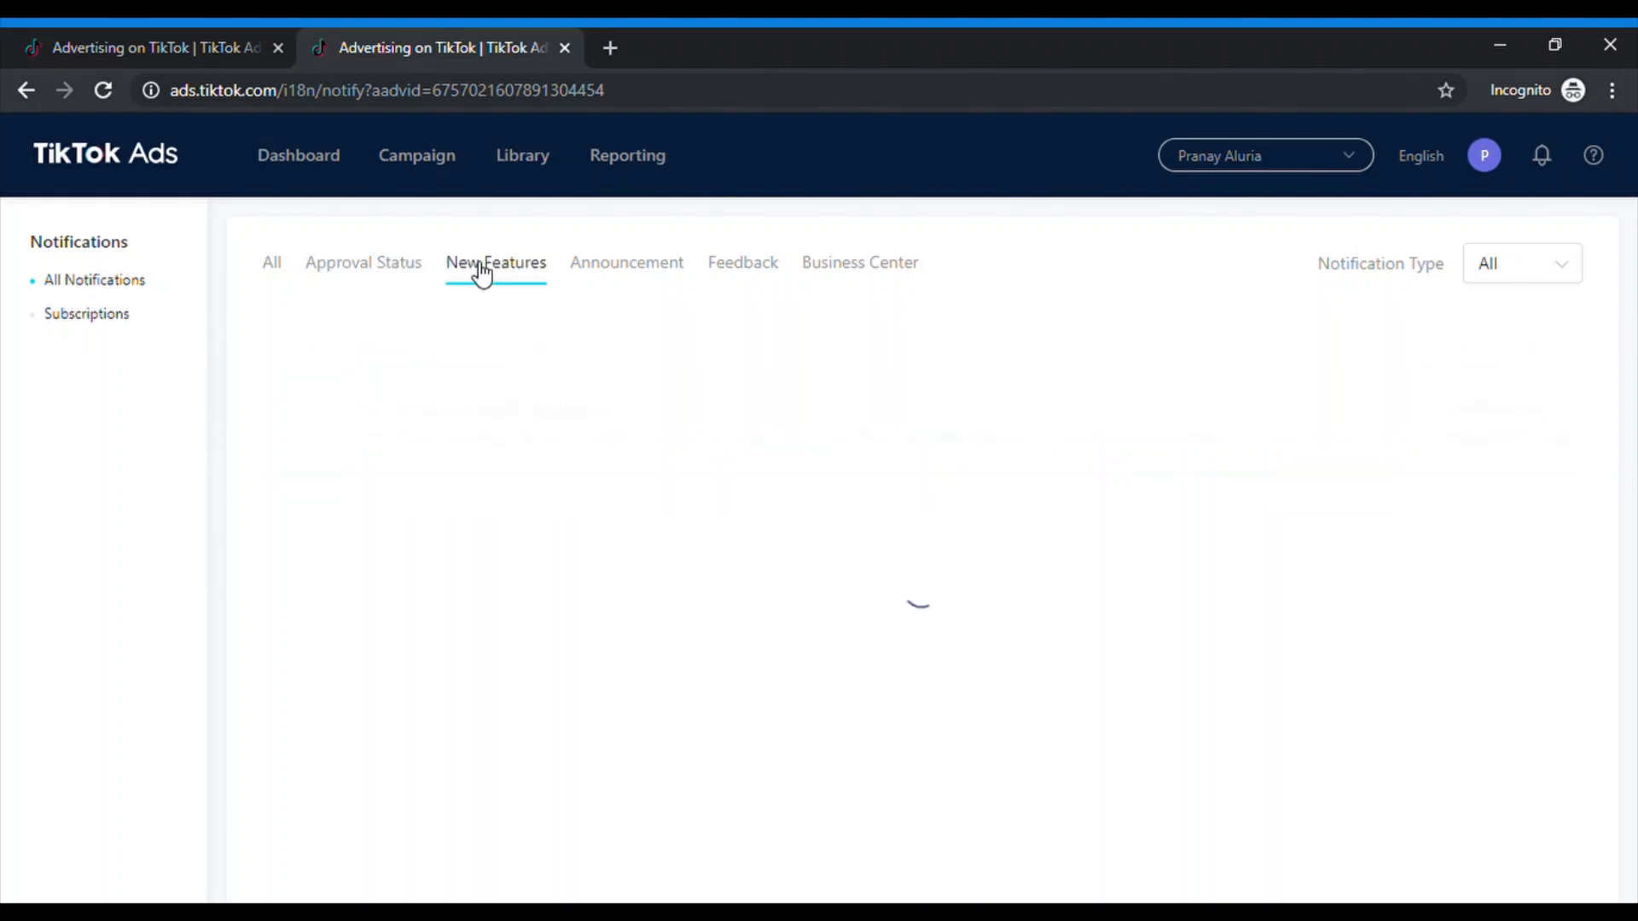
click(618, 271)
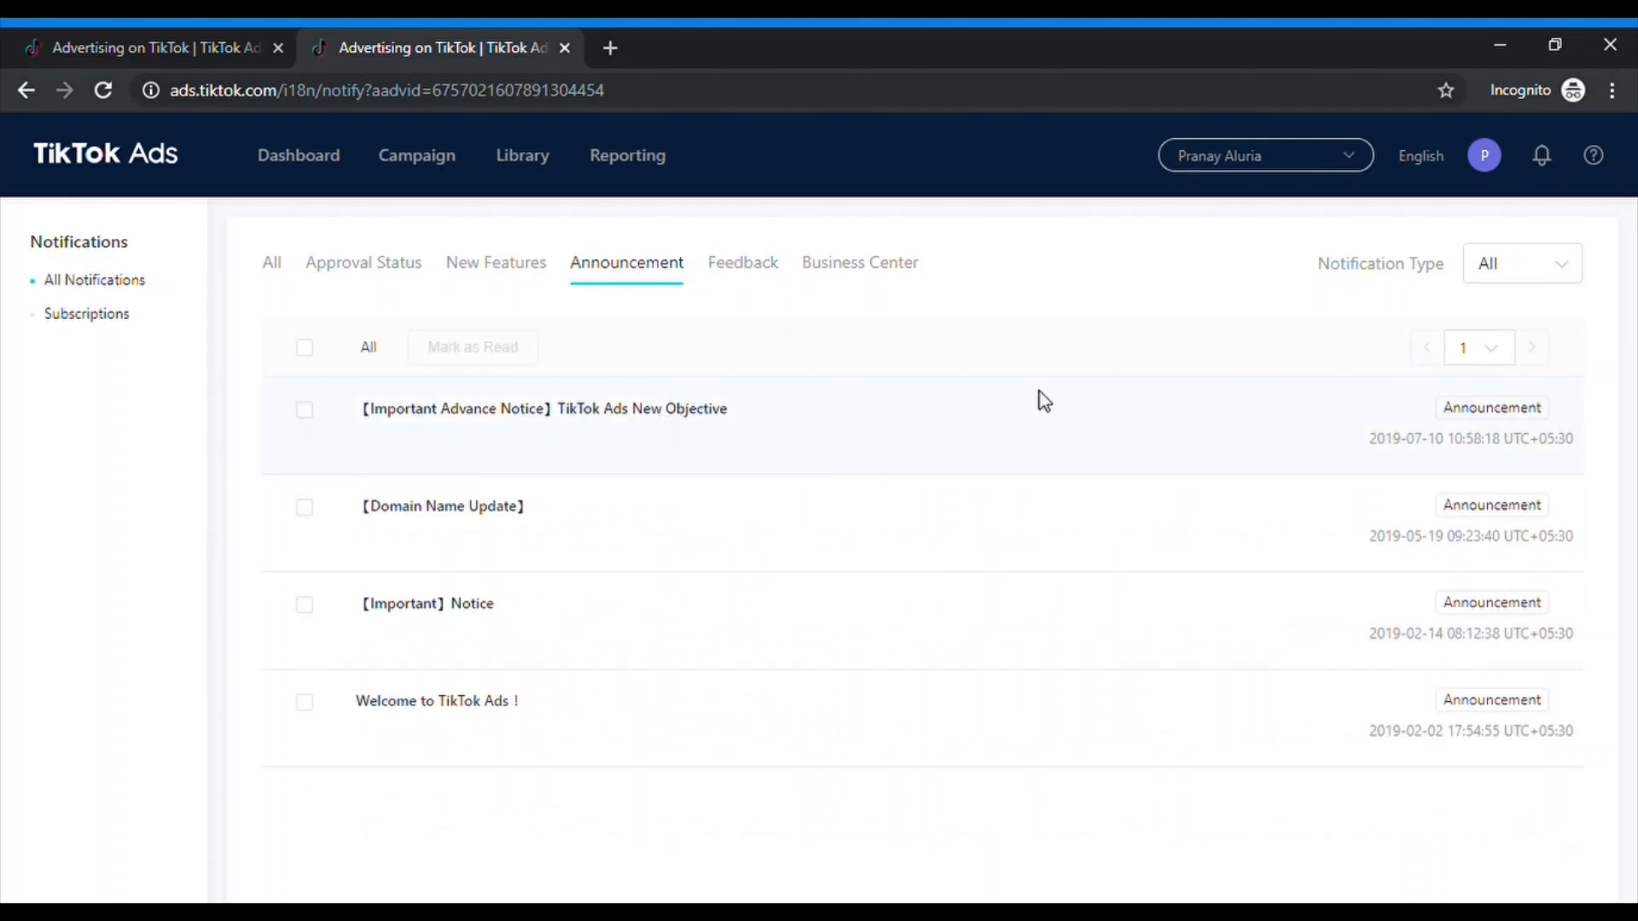
click(1459, 445)
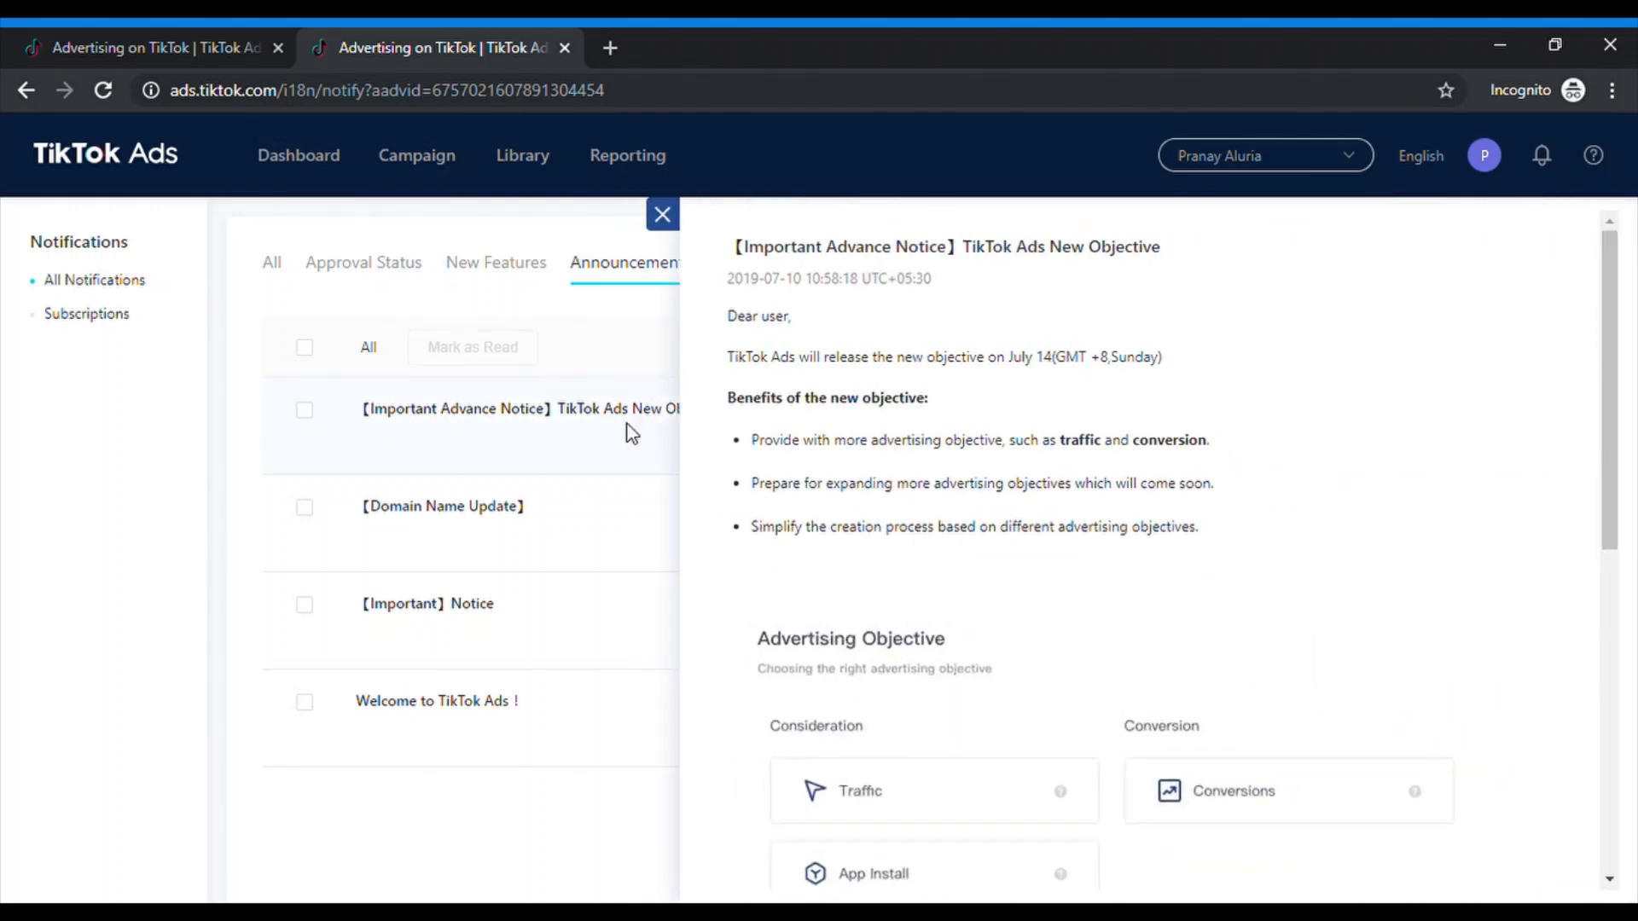
click(638, 214)
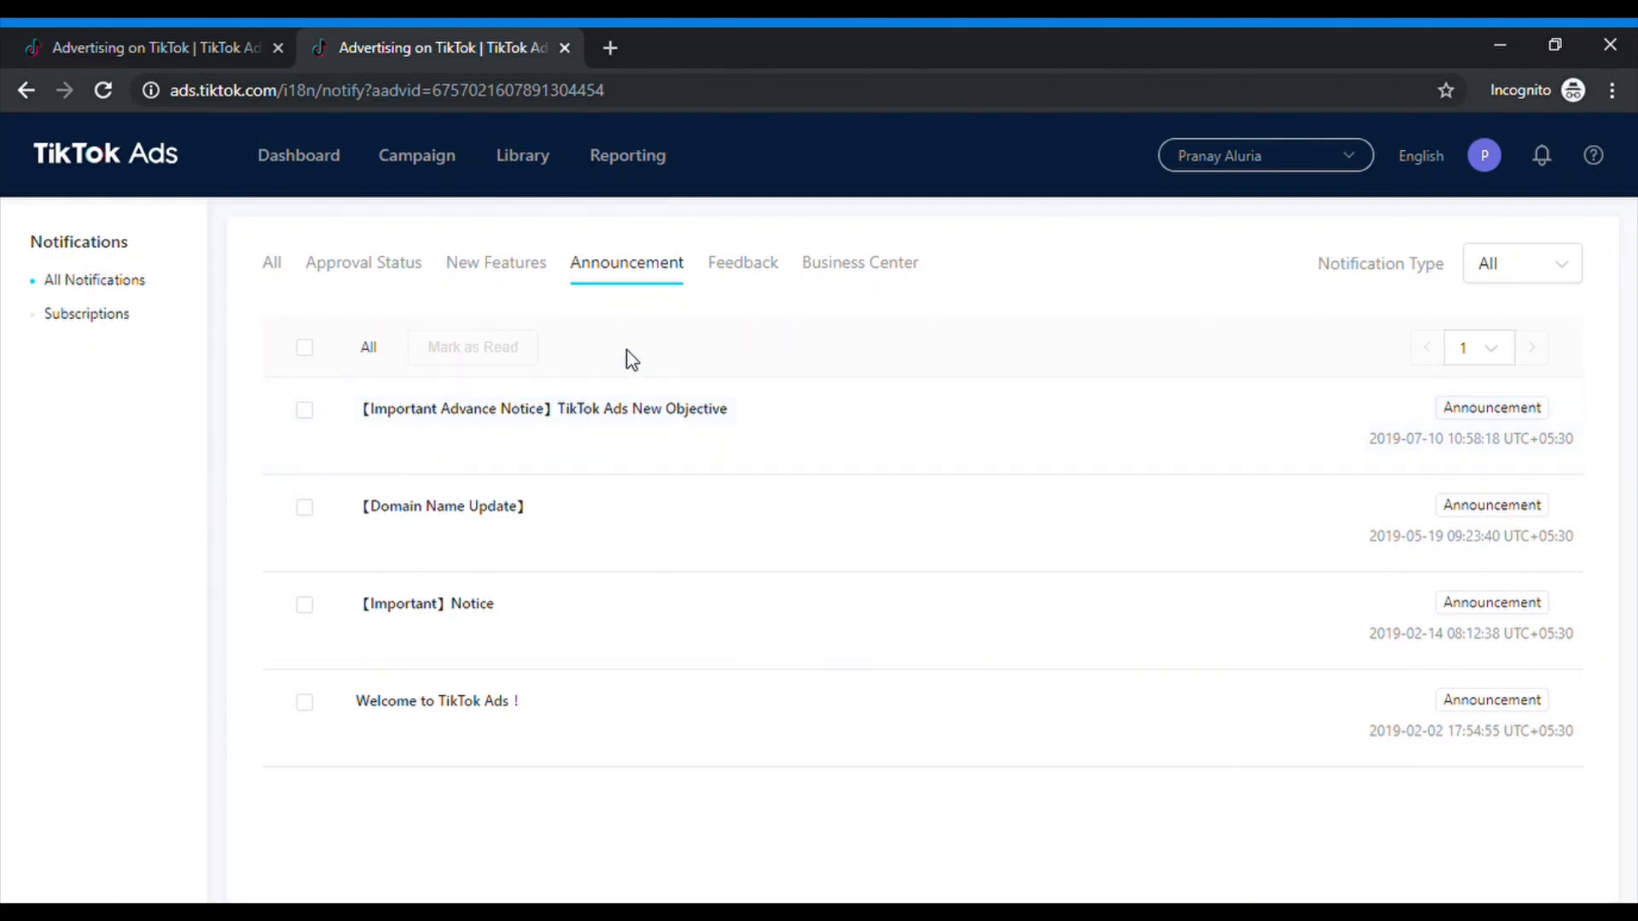
click(755, 273)
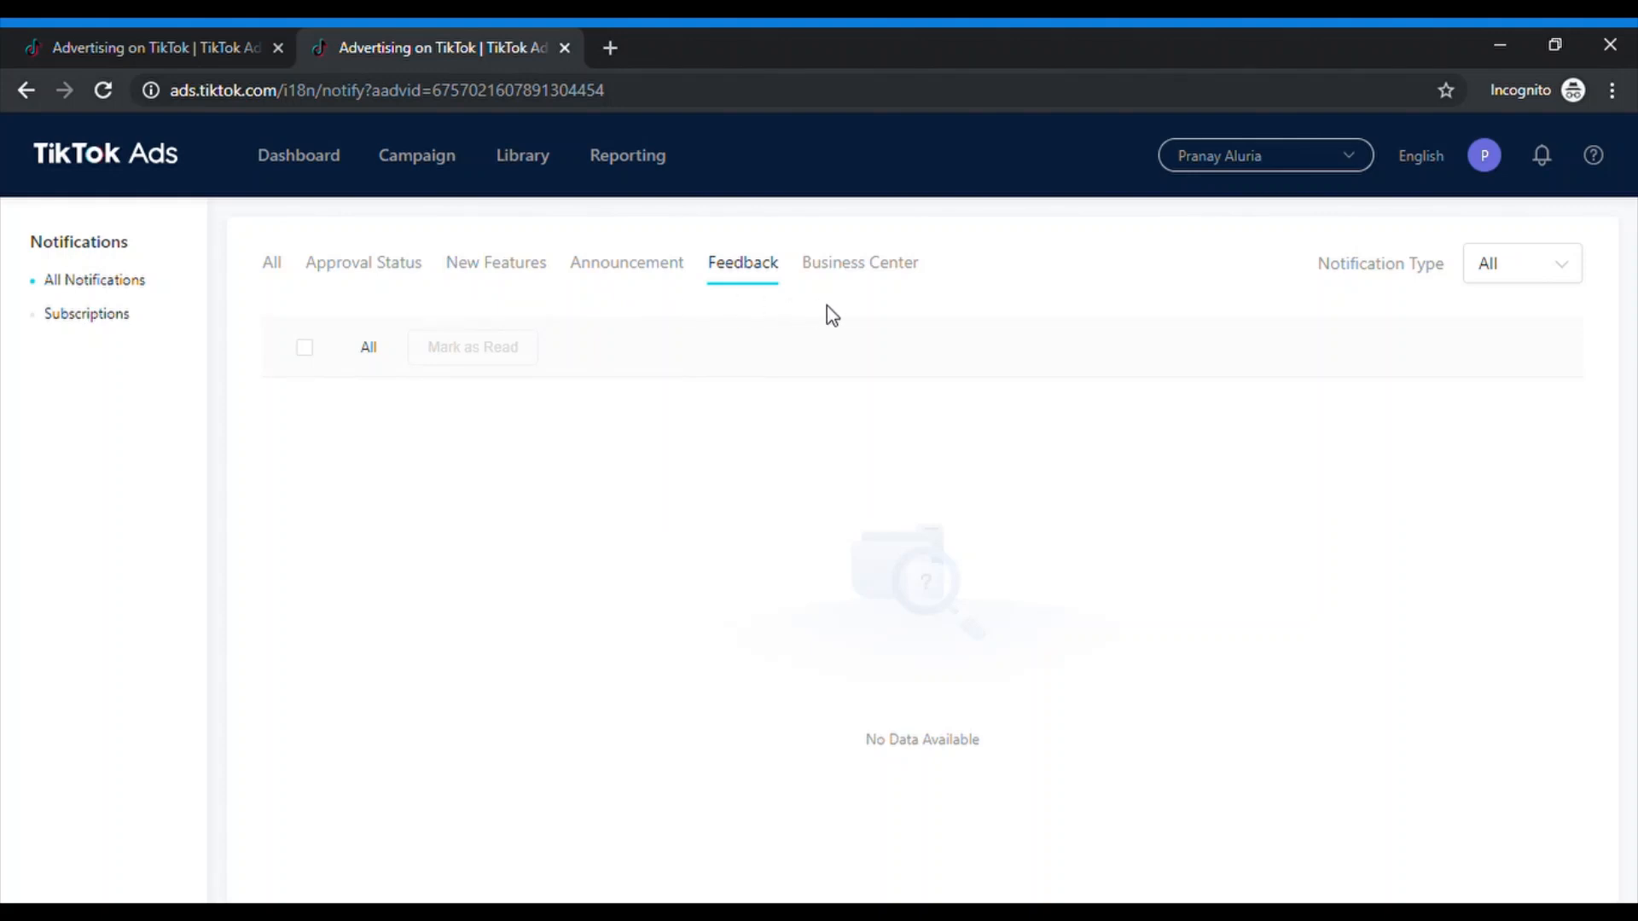
click(852, 264)
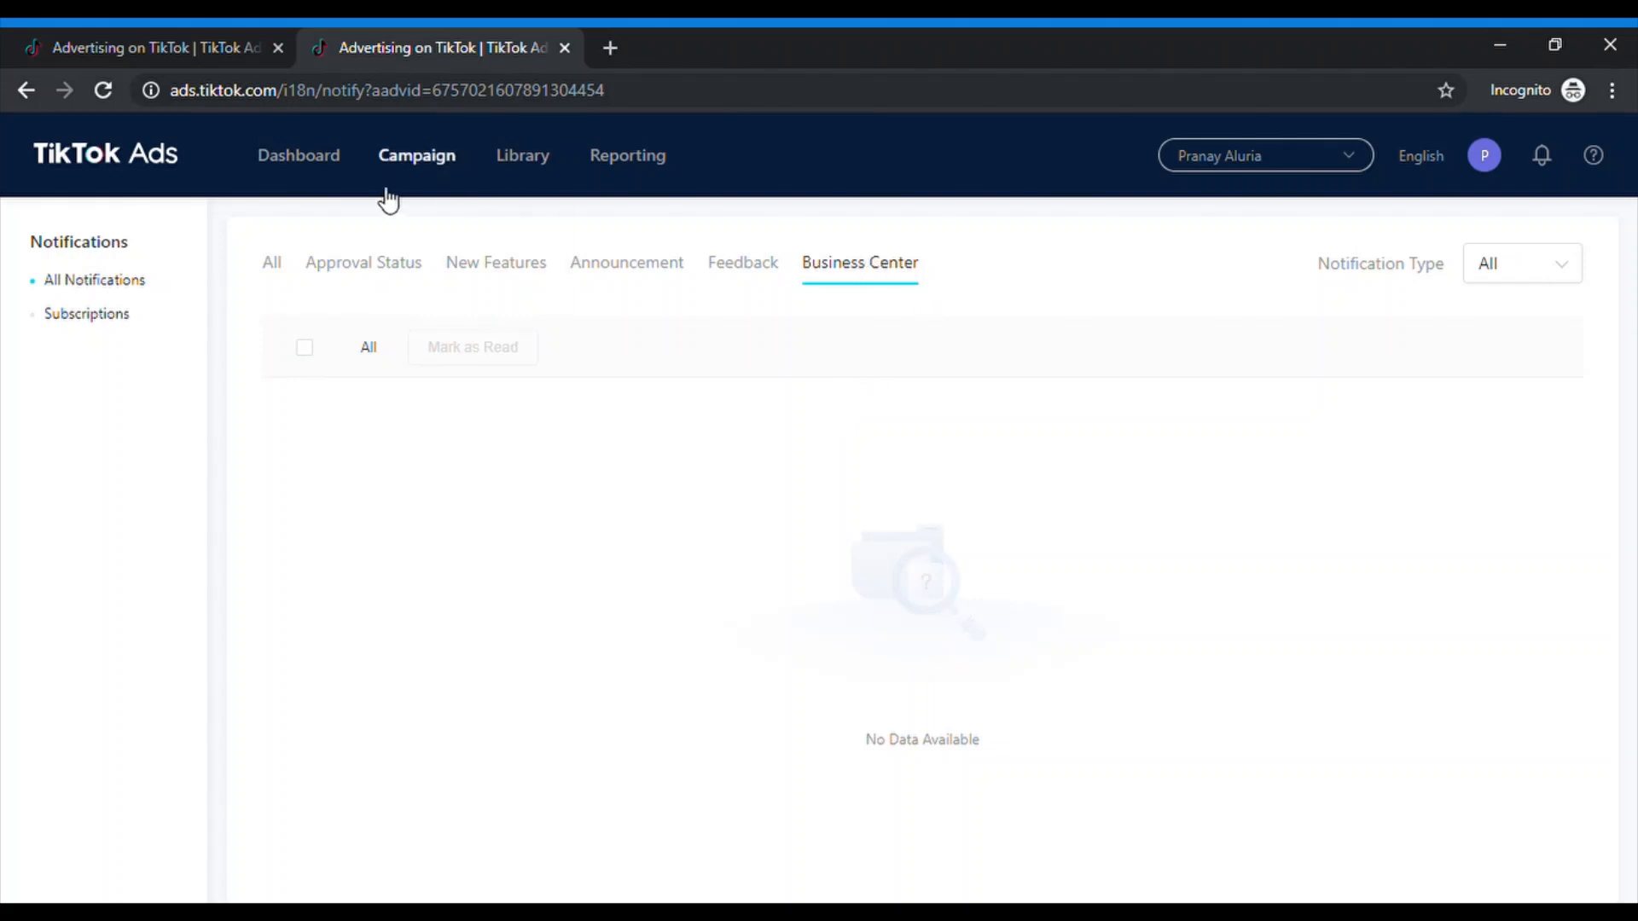
Return to the dashboard, view the second account notice, and briefly open the campaign page before going back.
click(304, 174)
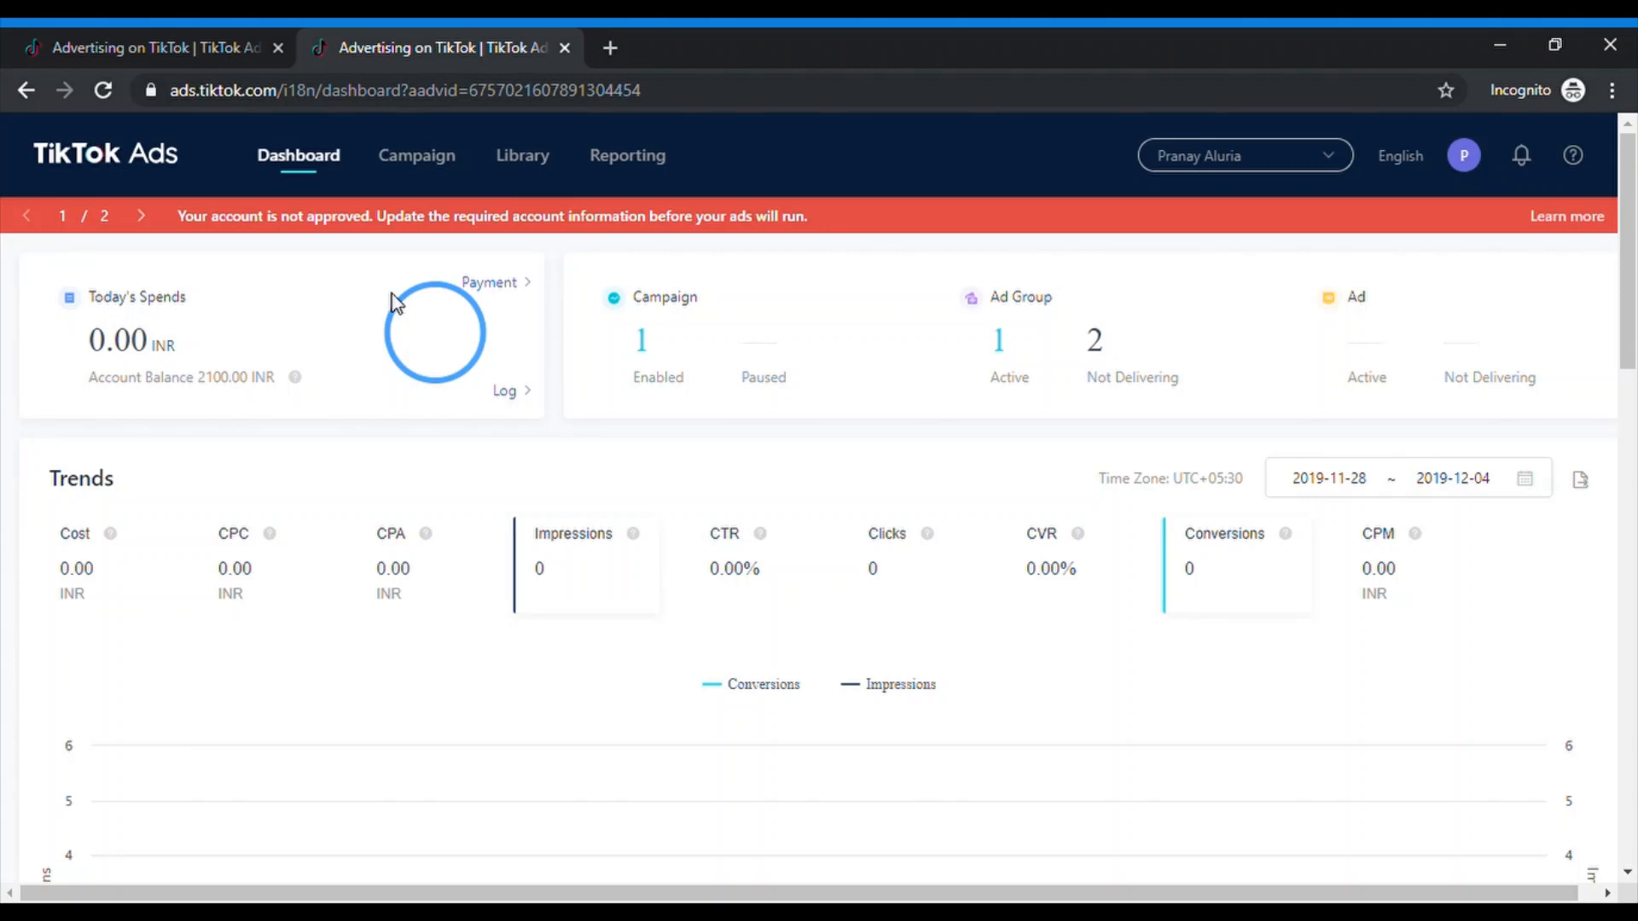
click(143, 219)
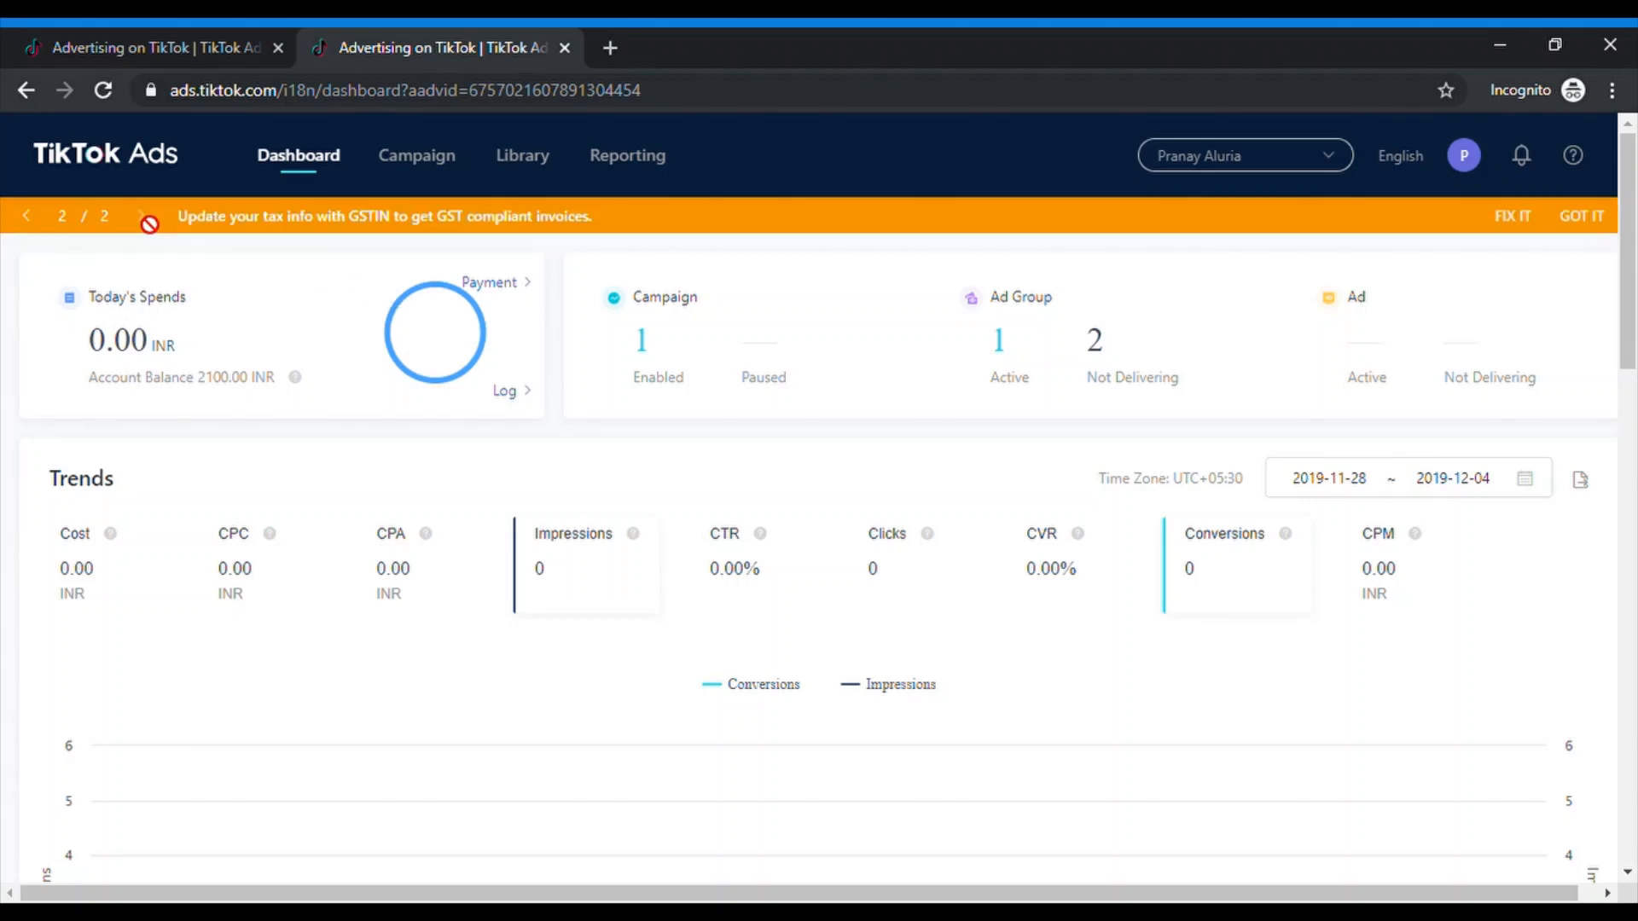
mouse_move(505, 170)
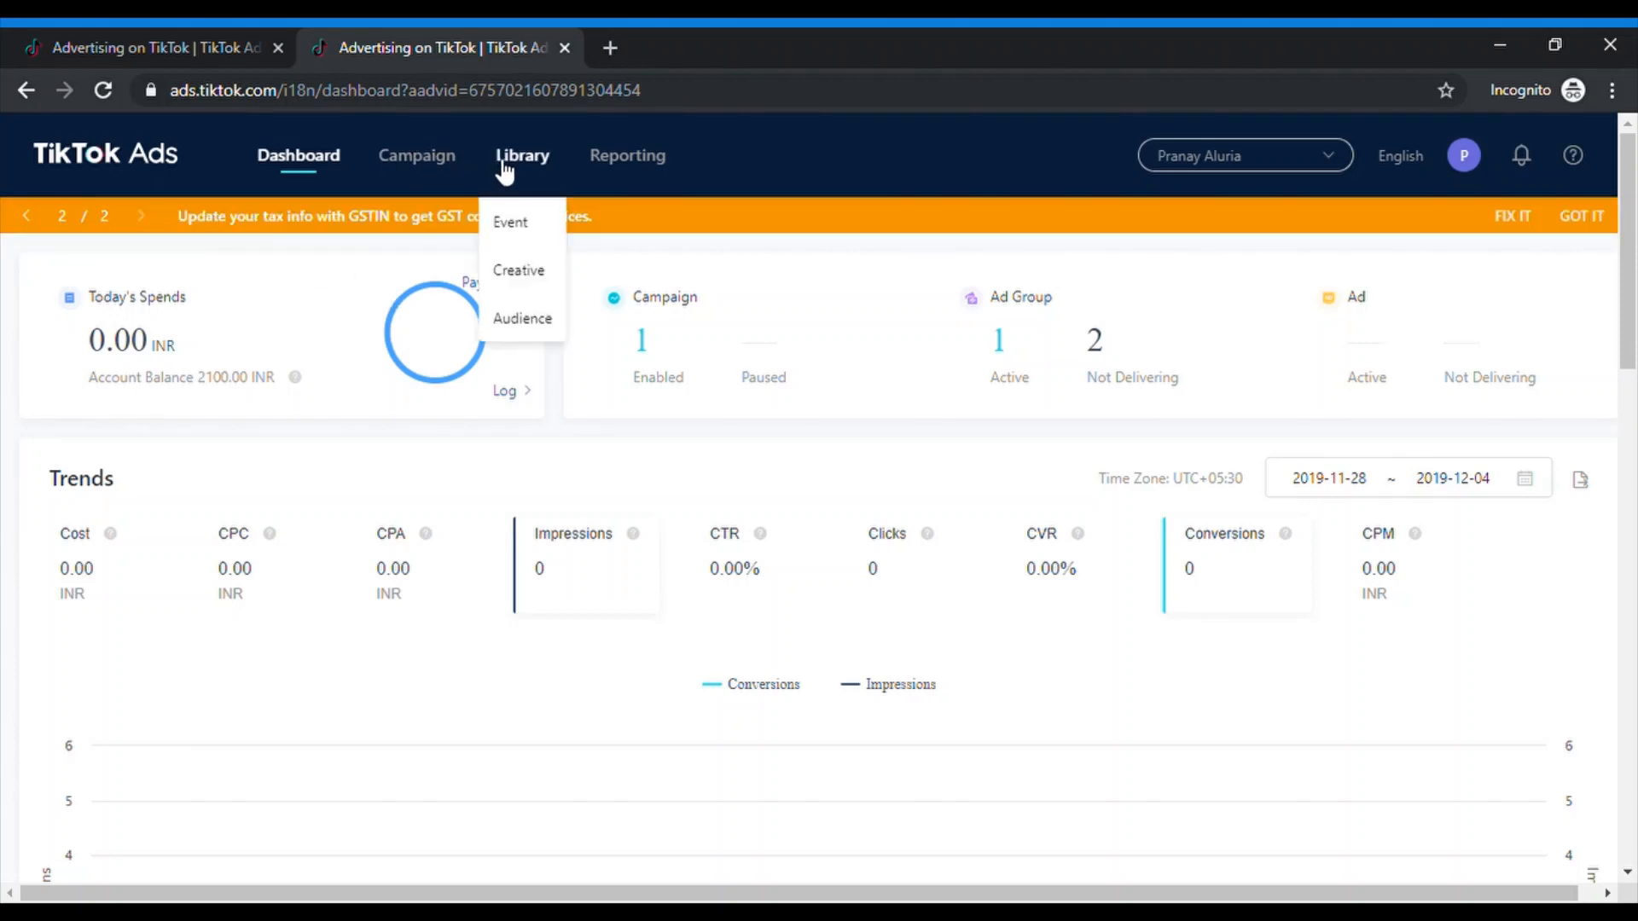
click(432, 162)
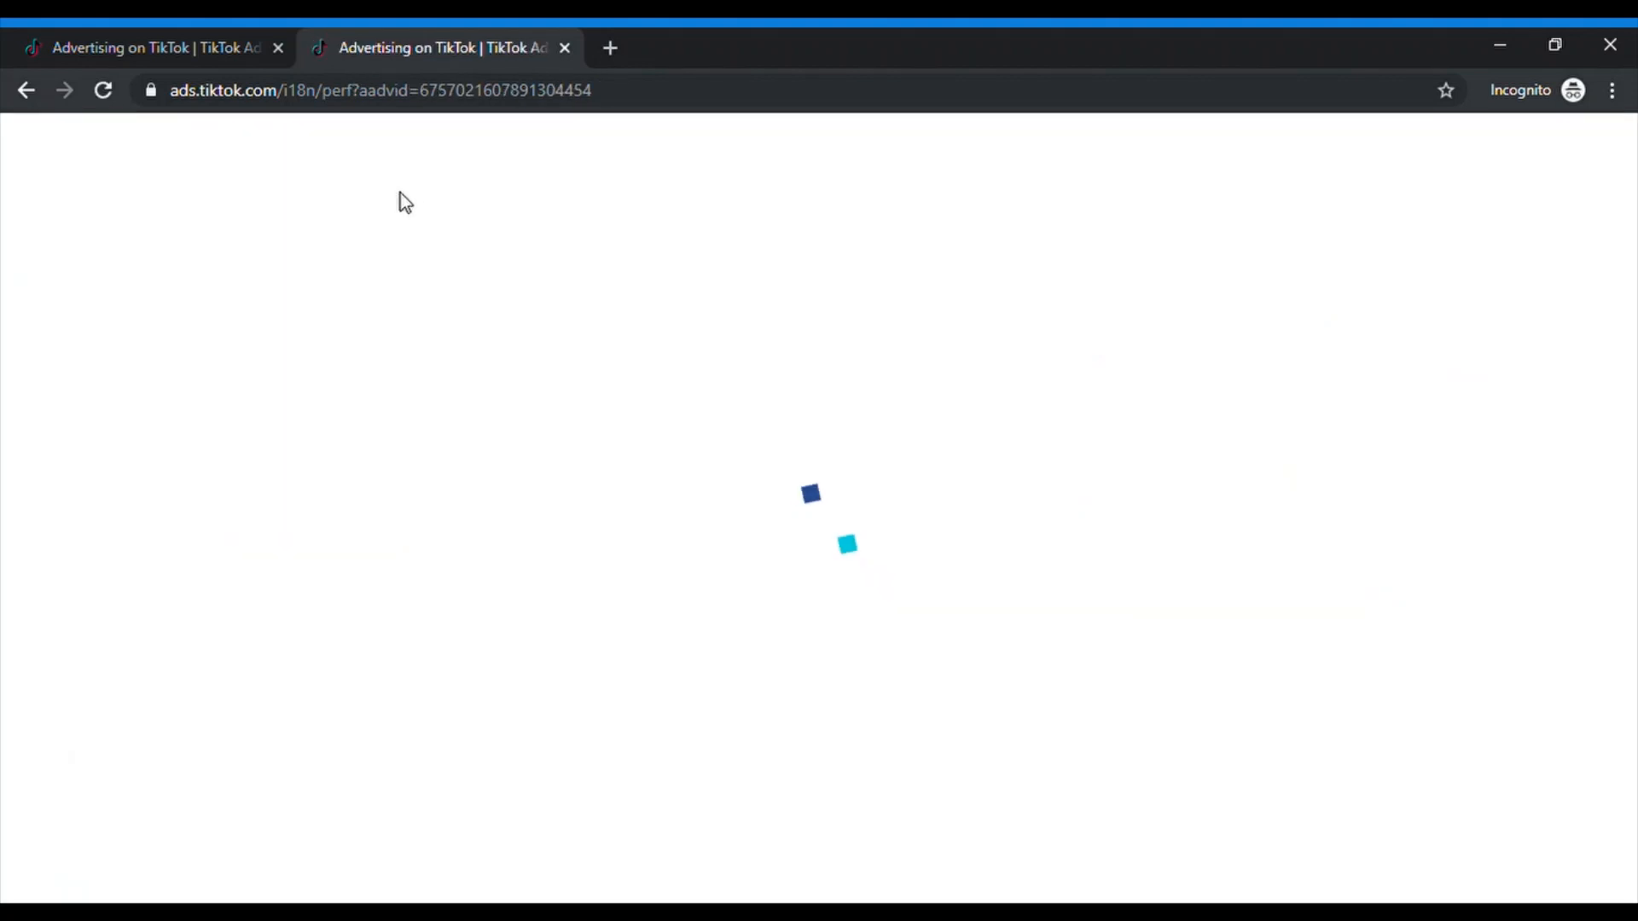
click(24, 90)
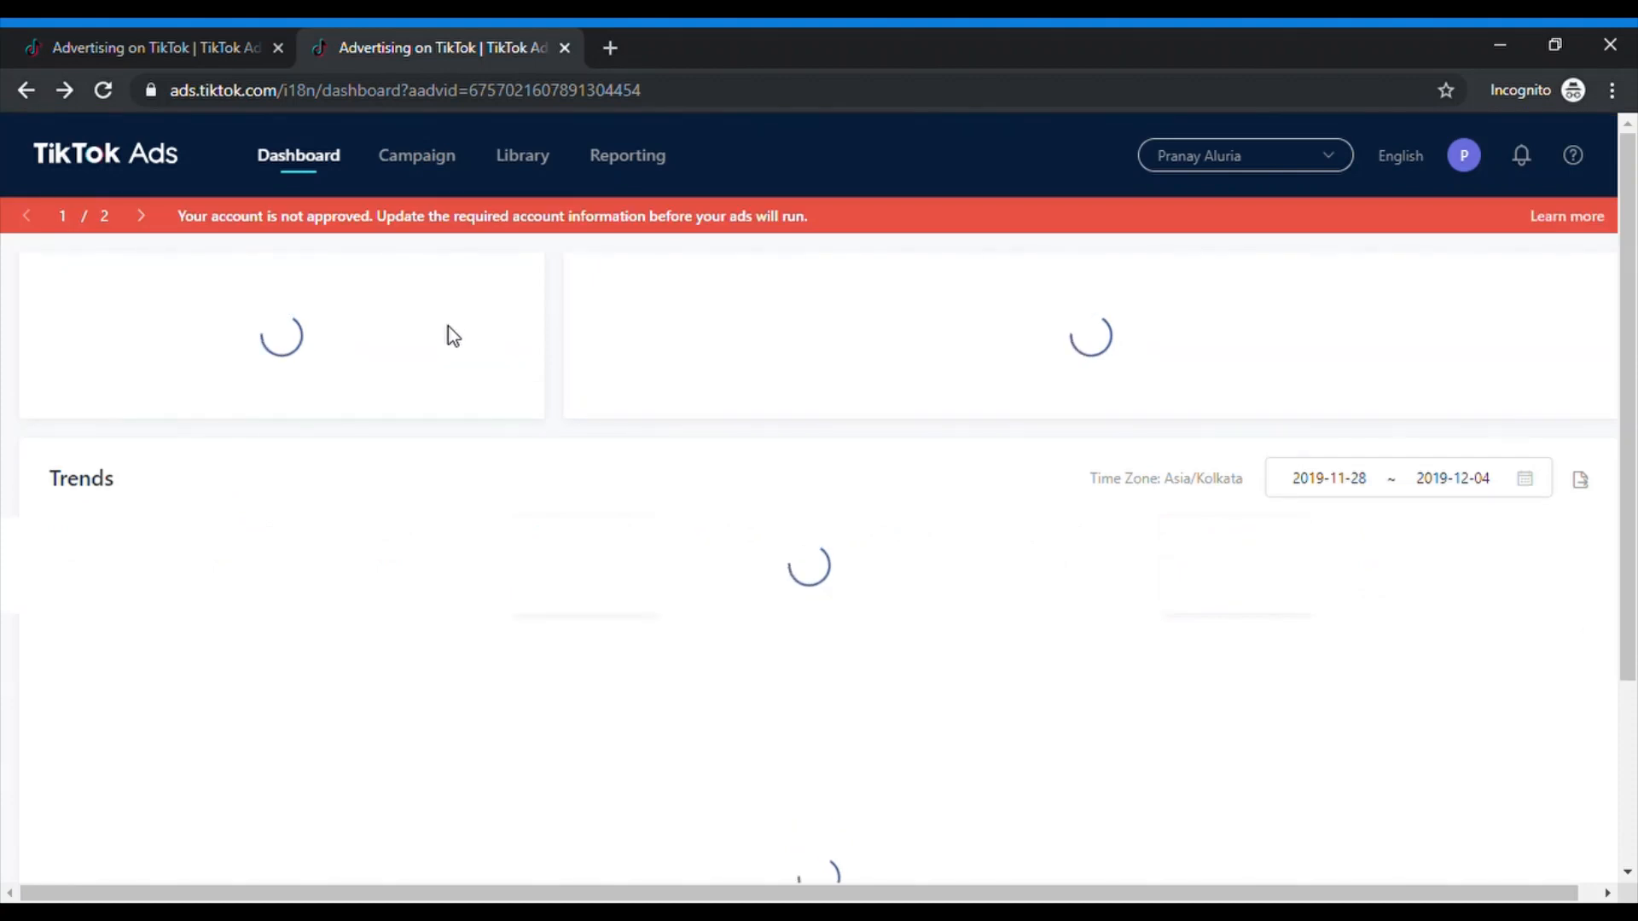
Check the account balance in the payment settings and return to the dashboard.
click(490, 289)
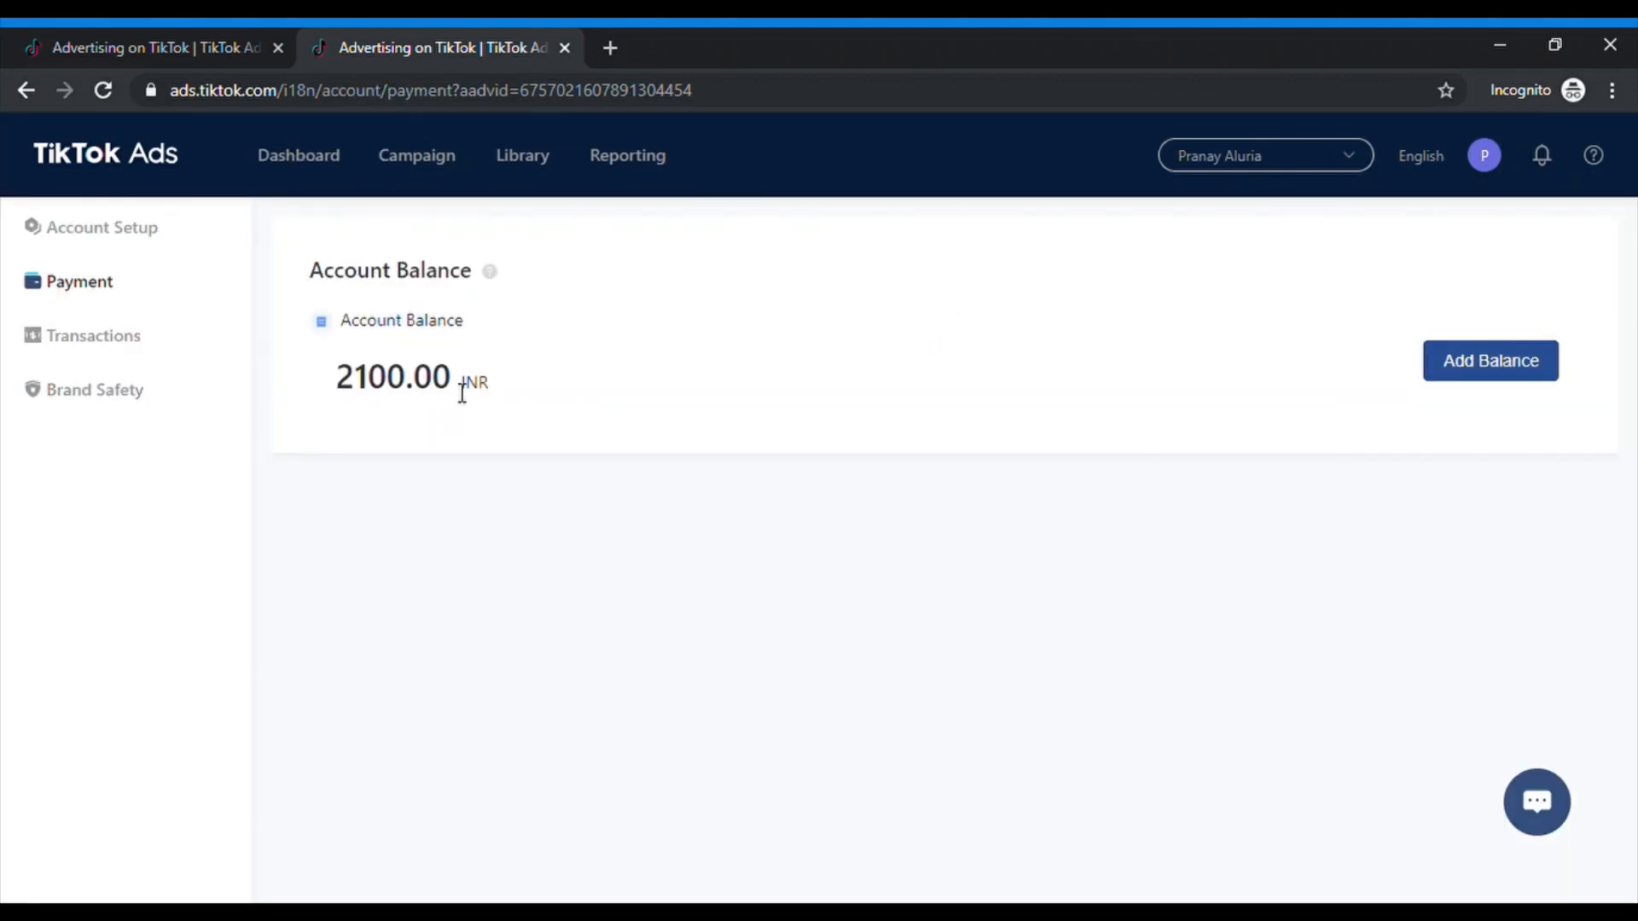
drag(461, 391, 318, 391)
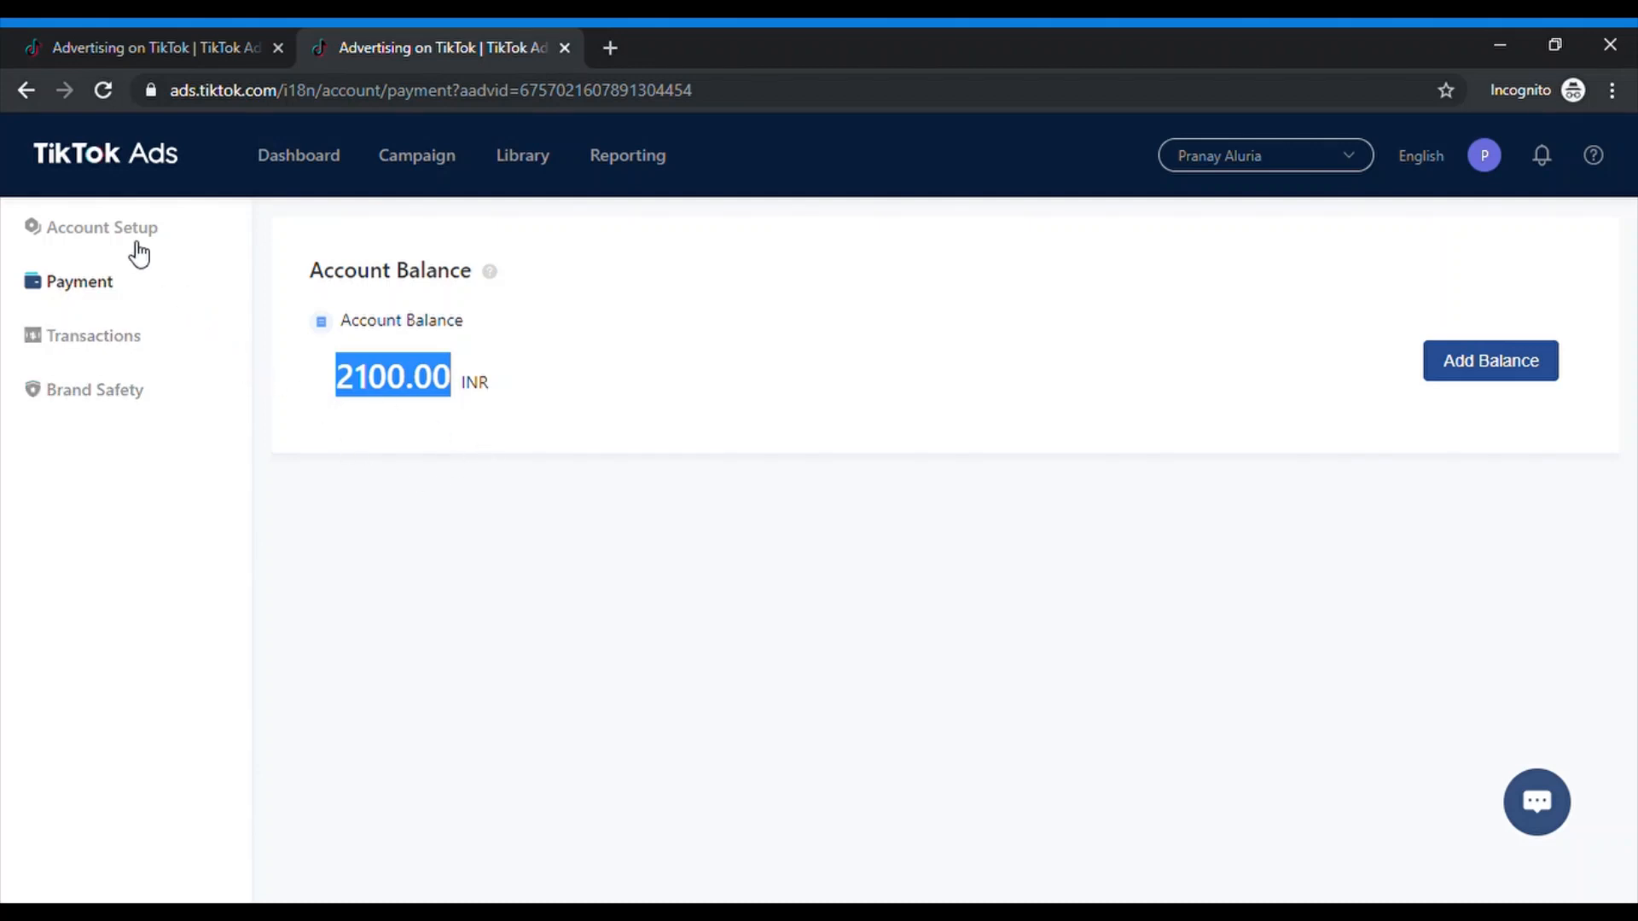
click(23, 97)
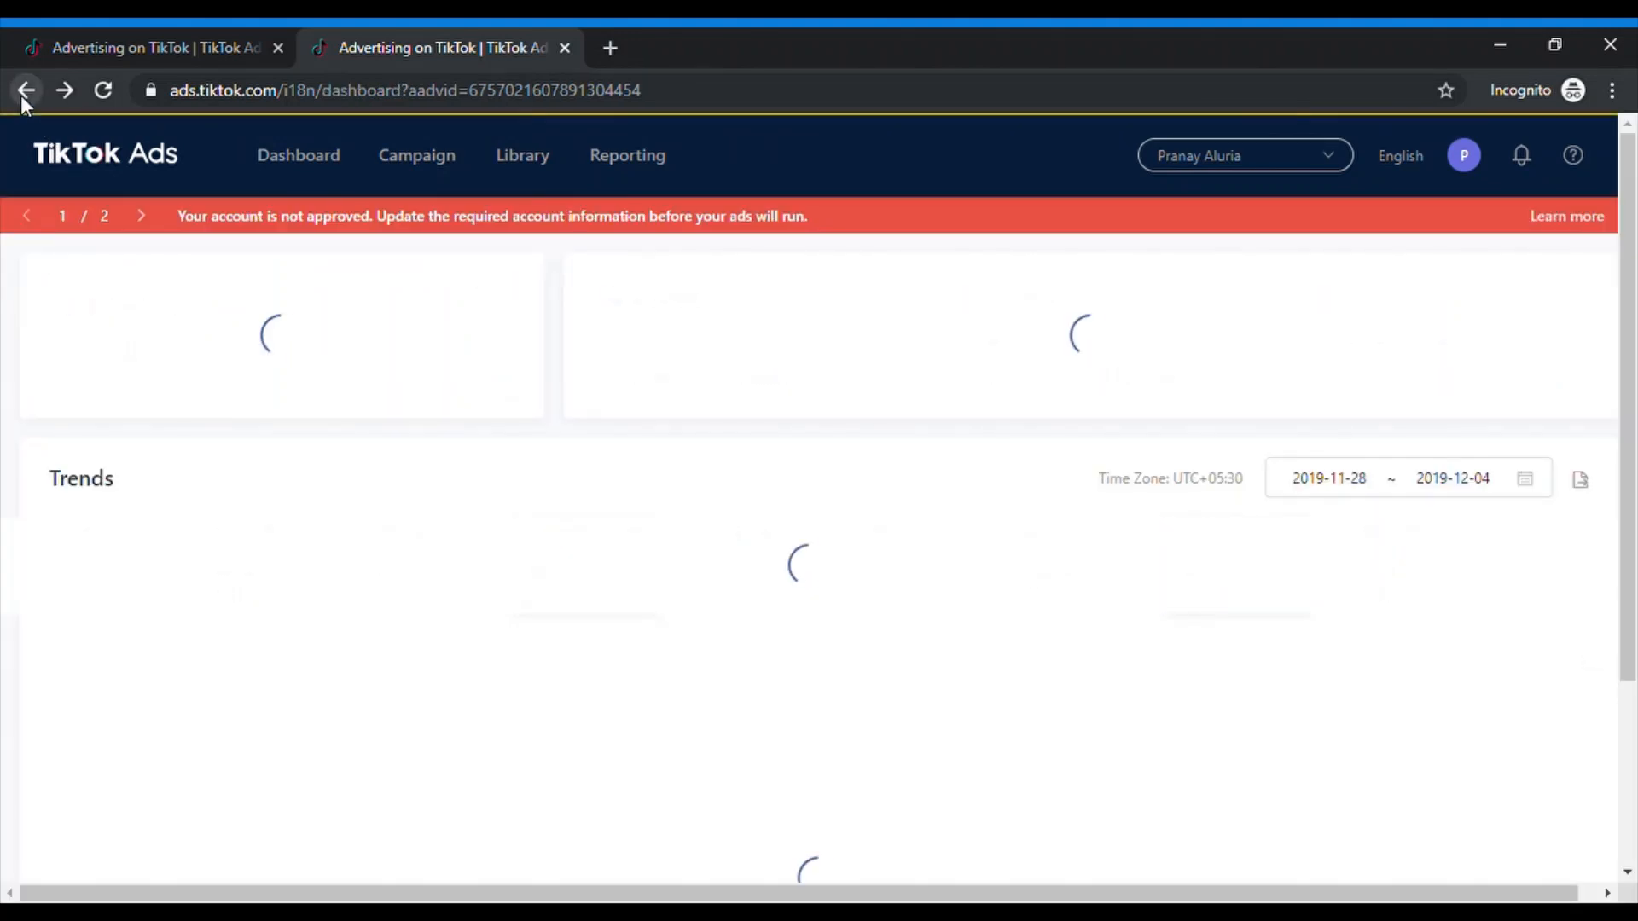